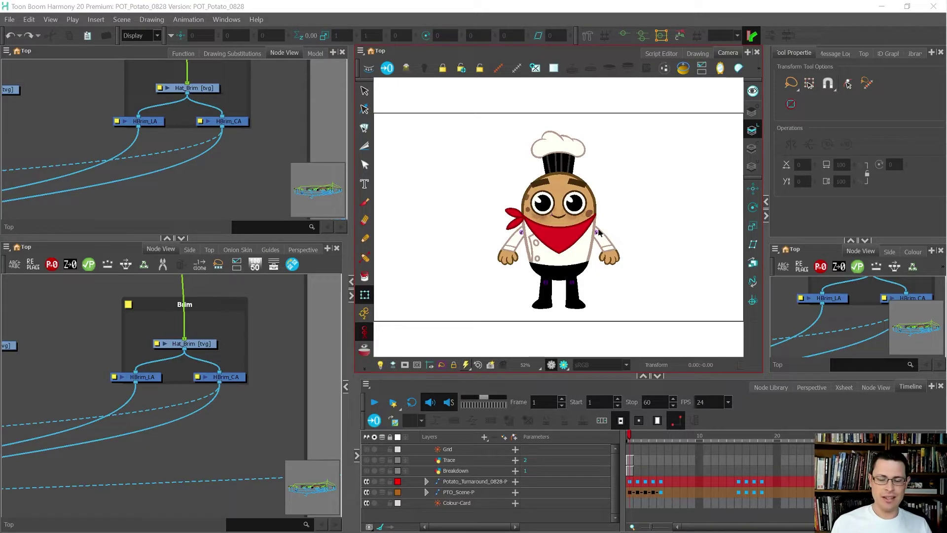
Step: Flip back and forth through frames 1 to 5 to examine the potato chef's turnaround poses
left_click(443, 168)
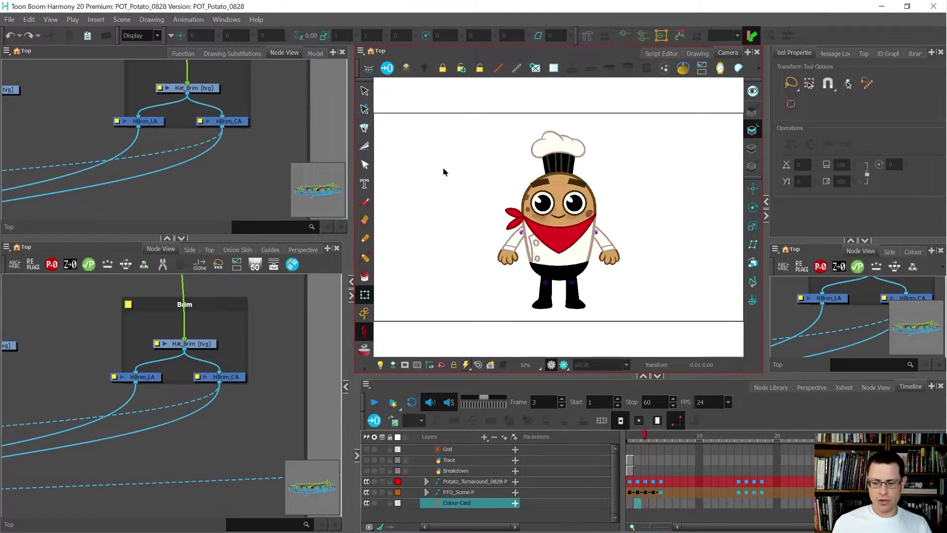
key("period")
key("period")
key("period")
key("period")
key("period")
key("comma")
key("comma")
key("comma")
key("comma")
key("comma")
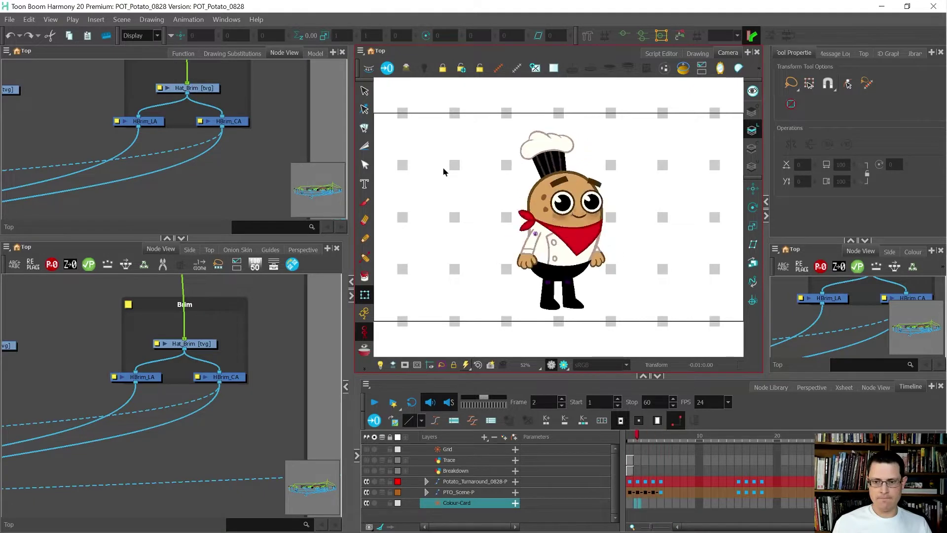
key("period")
key("period")
key("period")
key("period")
key("comma")
key("comma")
key("comma")
key("comma")
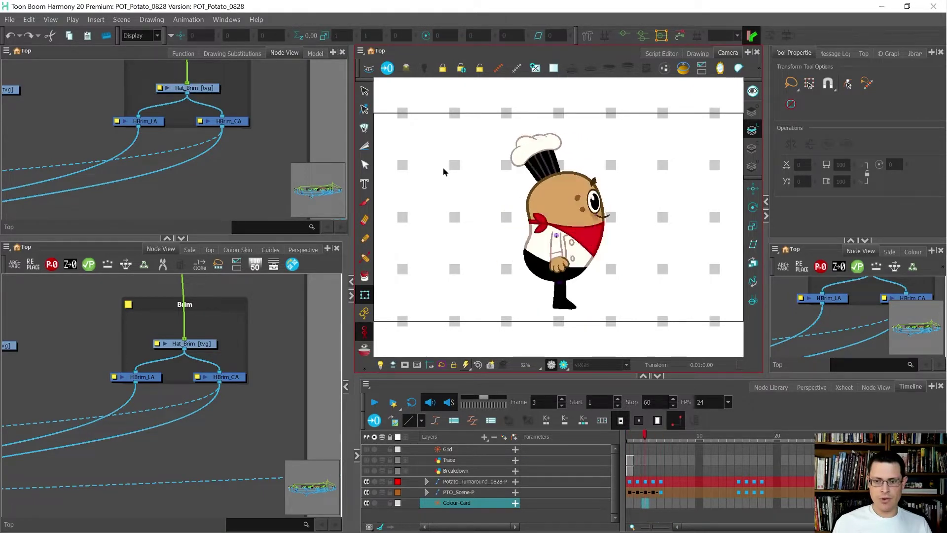
key("period")
key("period")
key("period")
key("period")
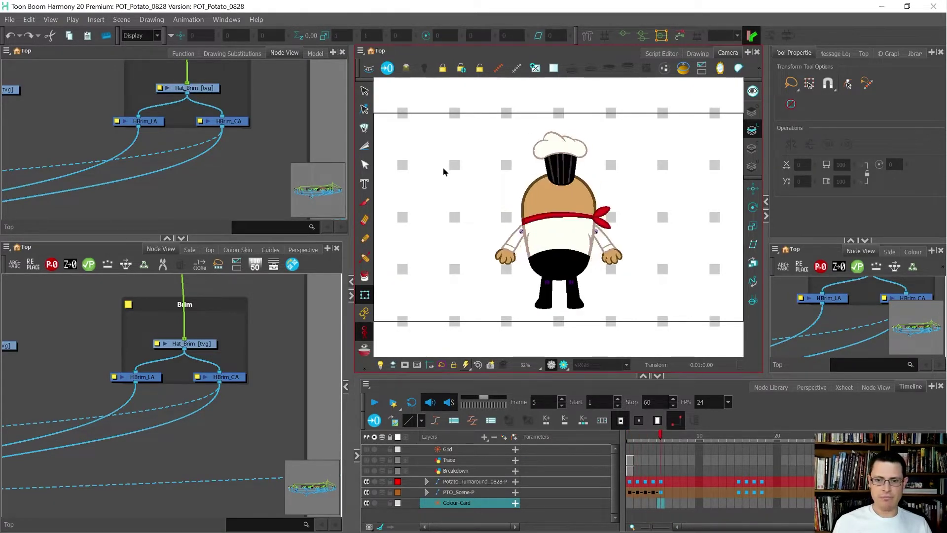
key("comma")
key("comma")
key("comma")
key("comma")
key("period")
key("period")
key("period")
key("period")
key("comma")
key("comma")
key("comma")
Step: Examine the chef's hat and head up close across the turnaround poses
scroll(553, 149, "up", 2)
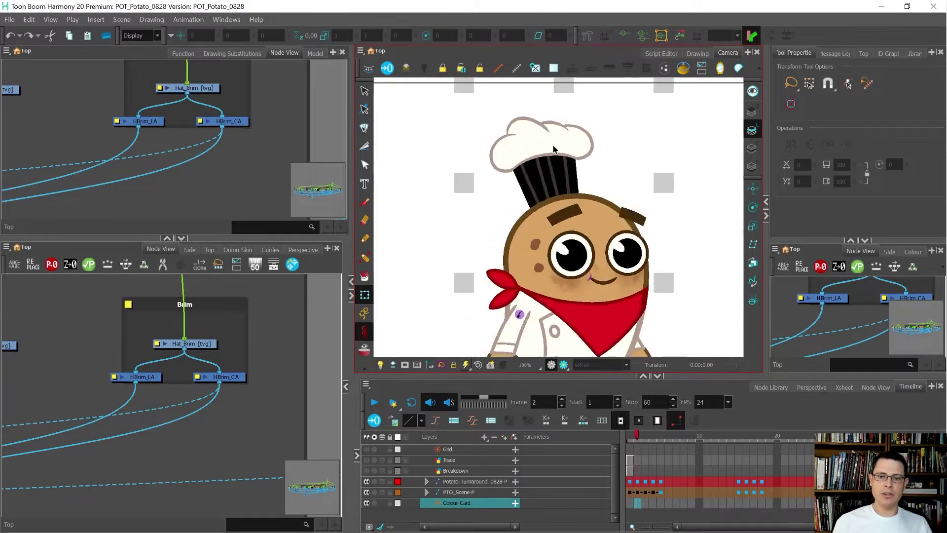
key("period")
key("period")
key("period")
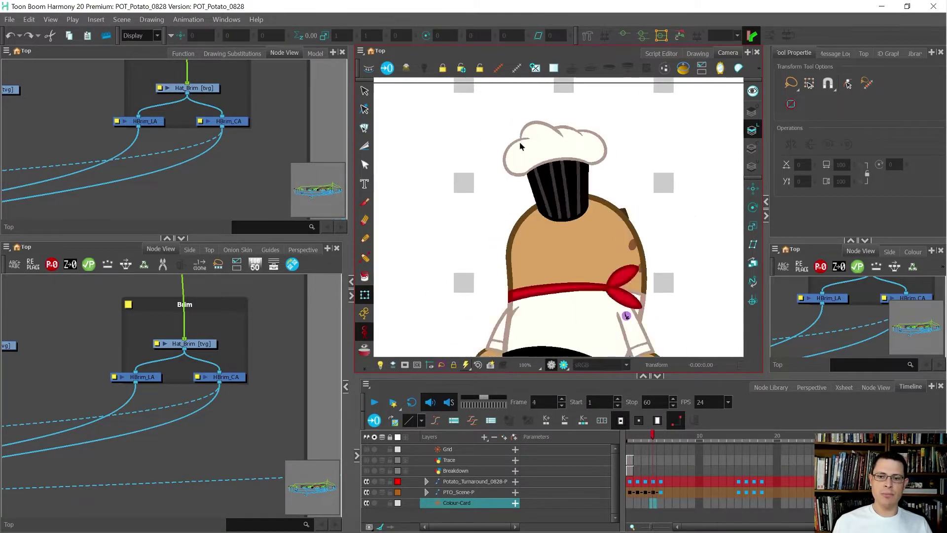
key("comma")
key("comma")
key("comma")
Step: Compare the full-body turnaround poses from the front view at frame 1 to the back view at frame 5
scroll(495, 140, "down", 2)
key("comma")
key("period")
key("period")
key("period")
key("comma")
key("comma")
key("comma")
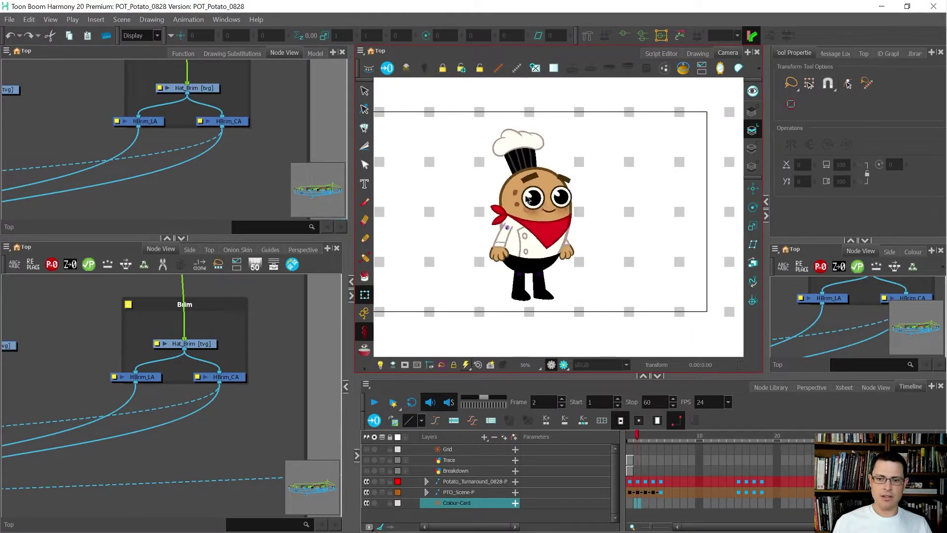
key("period")
key("period")
key("period")
key("period")
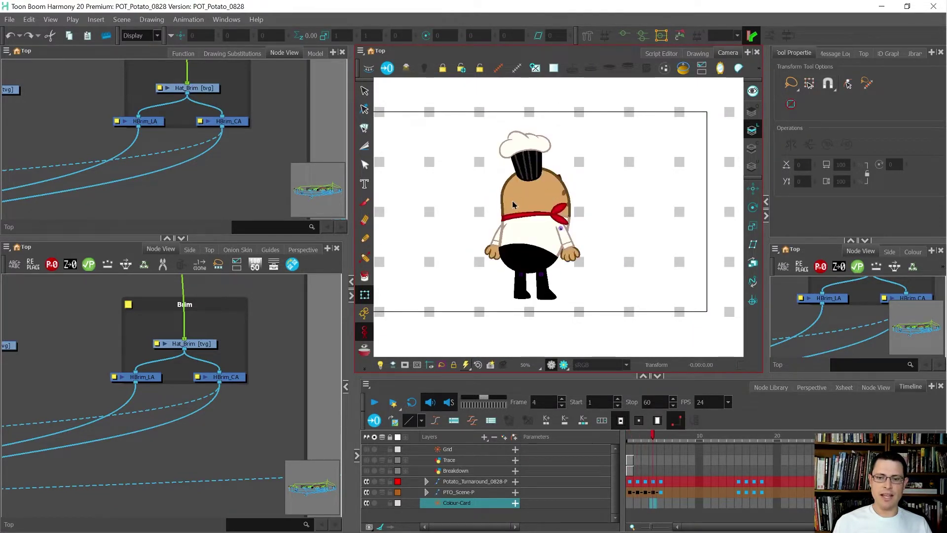
key("comma")
key("comma")
key("comma")
key("comma")
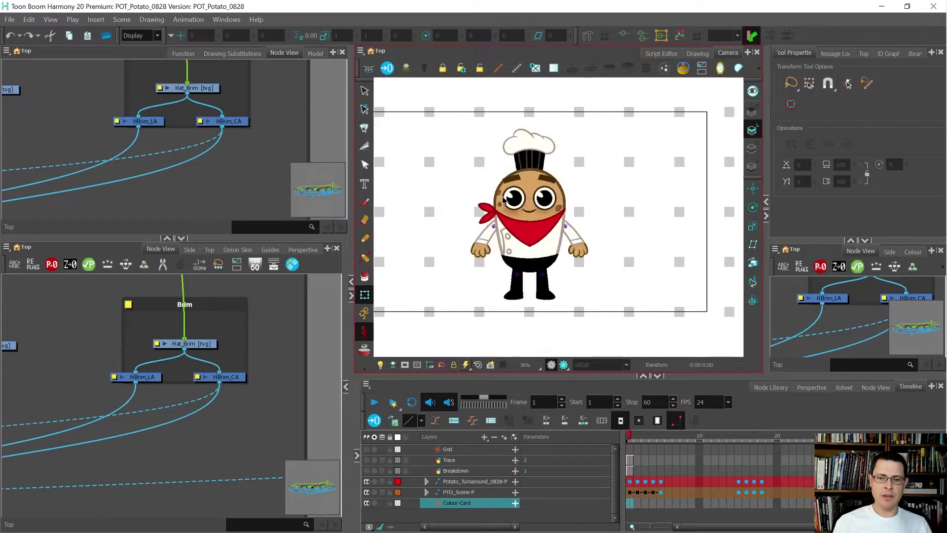
key("period")
key("period")
key("period")
key("period")
key("comma")
key("comma")
key("comma")
key("comma")
key("period")
key("period")
key("period")
key("period")
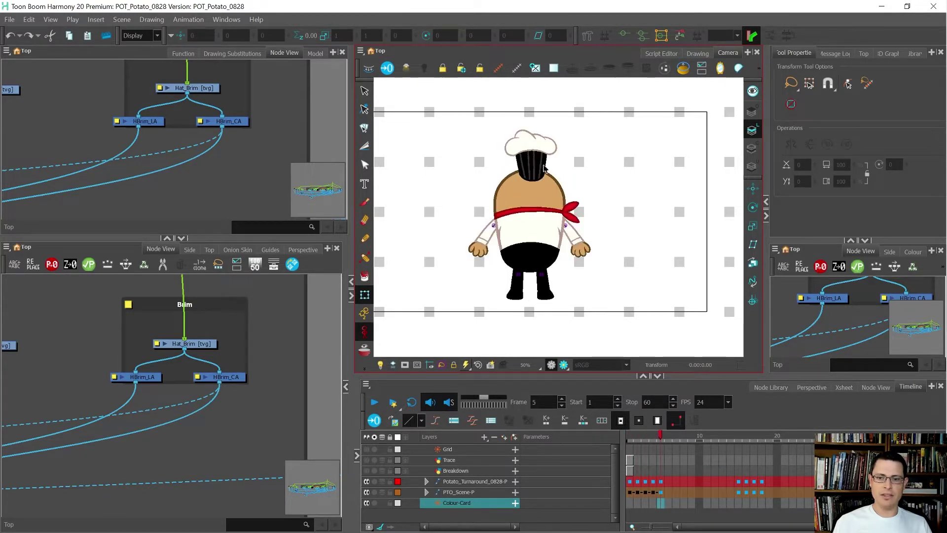
Step: Select a stripe on the hat brim in the back view and follow it back through the poses to frame 1
scroll(544, 169, "up", 4)
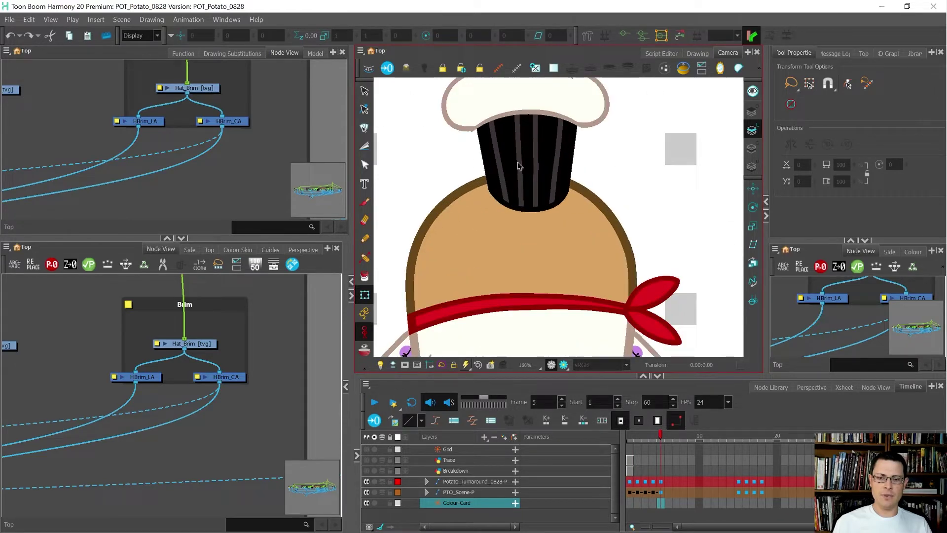
left_click(520, 165)
key("comma")
key("comma")
key("comma")
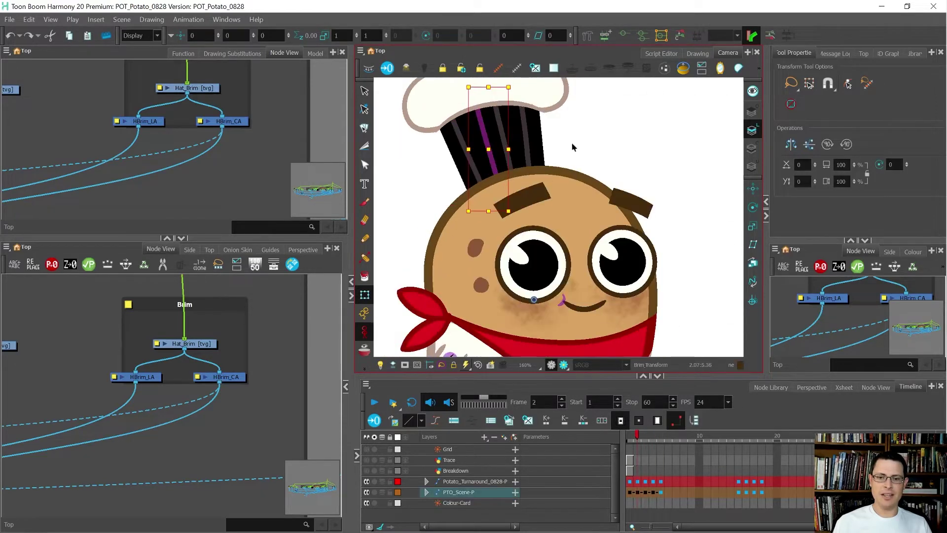
left_click(572, 147)
key("comma")
key("shift+m")
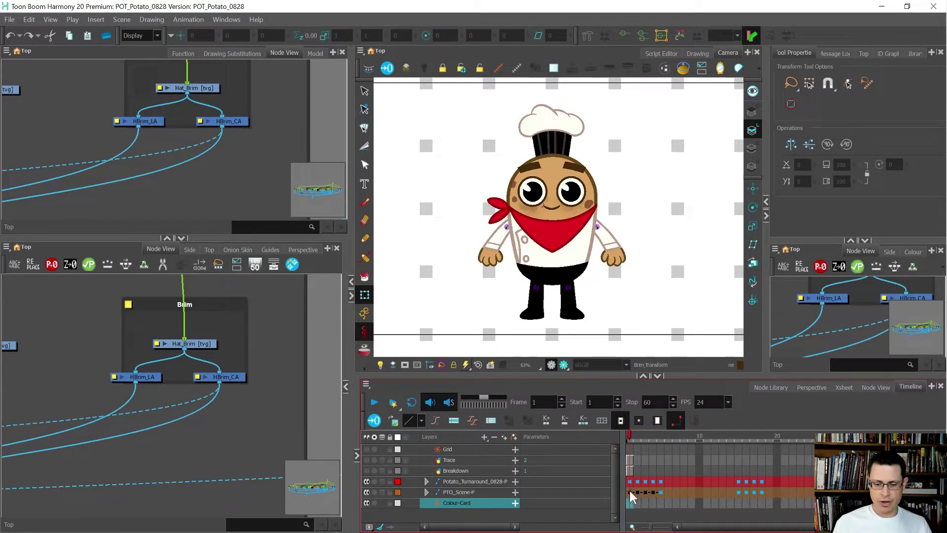
Step: Extend the exposure of the first two poses on the PTO_Scene-P layer by two frames each, at frames 1 and 4
left_click(630, 490)
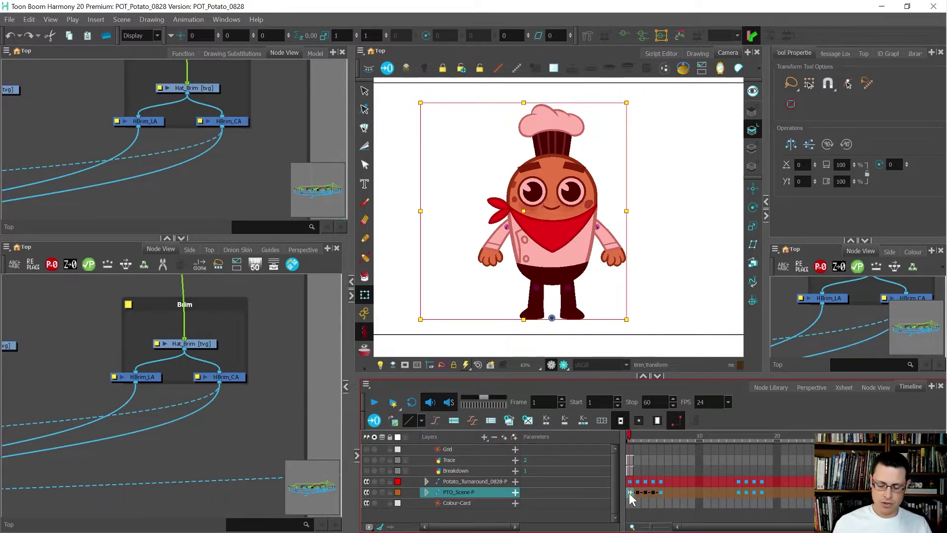
key("plus")
key("plus")
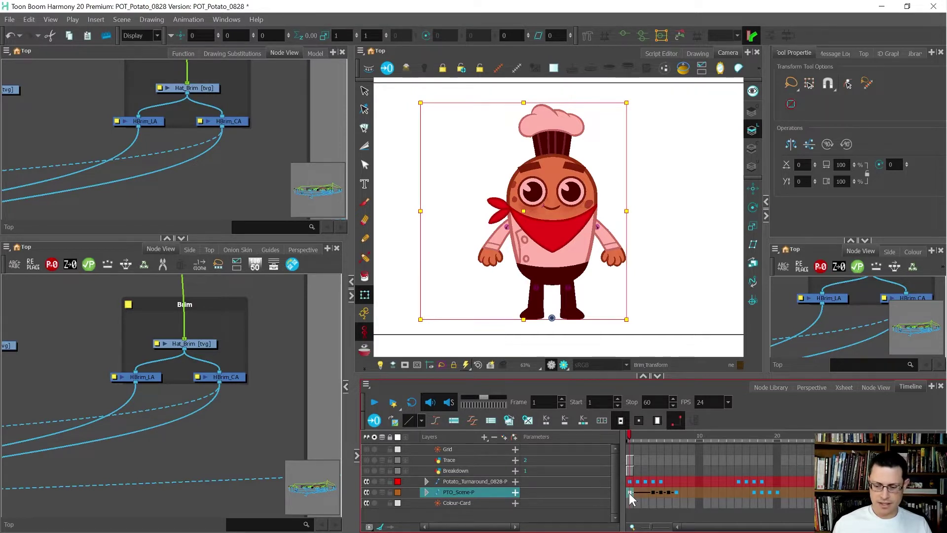
key("period")
key("period")
key("period")
key("plus")
key("plus")
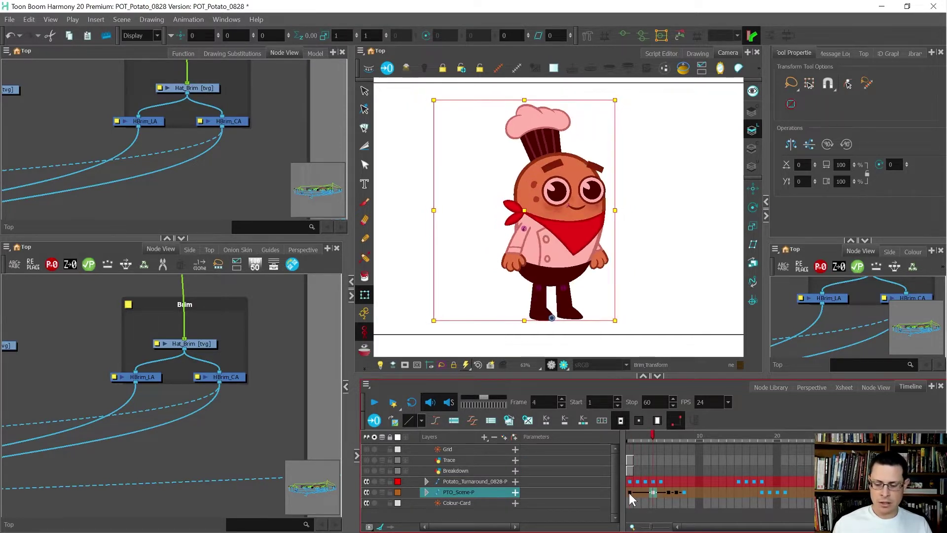
Step: Extend the exposure of the PTO_Scene-P poses at frames 7 and 10 by two frames each
key("period")
key("period")
key("period")
key("plus")
key("plus")
key("period")
key("period")
key("period")
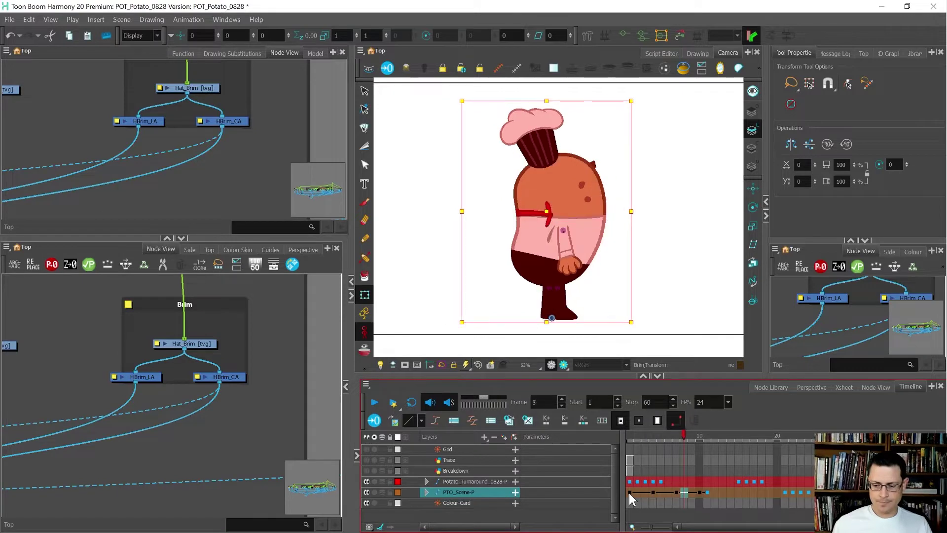
key("plus")
key("plus")
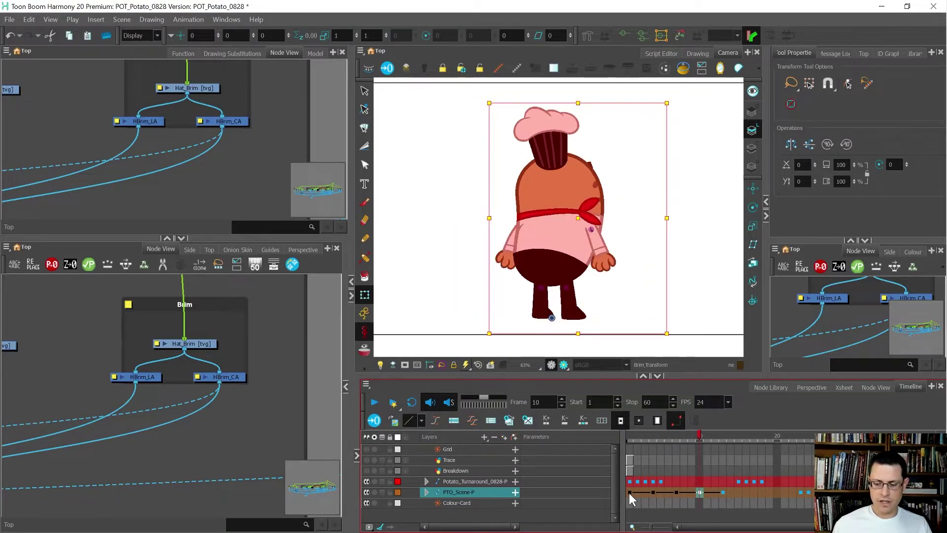
Step: Step back from frame 10 to frame 1 to check the in-between frames of the spaced-out turnaround
key("comma")
key("comma")
key("comma")
key("comma")
key("comma")
key("comma")
key("comma")
key("comma")
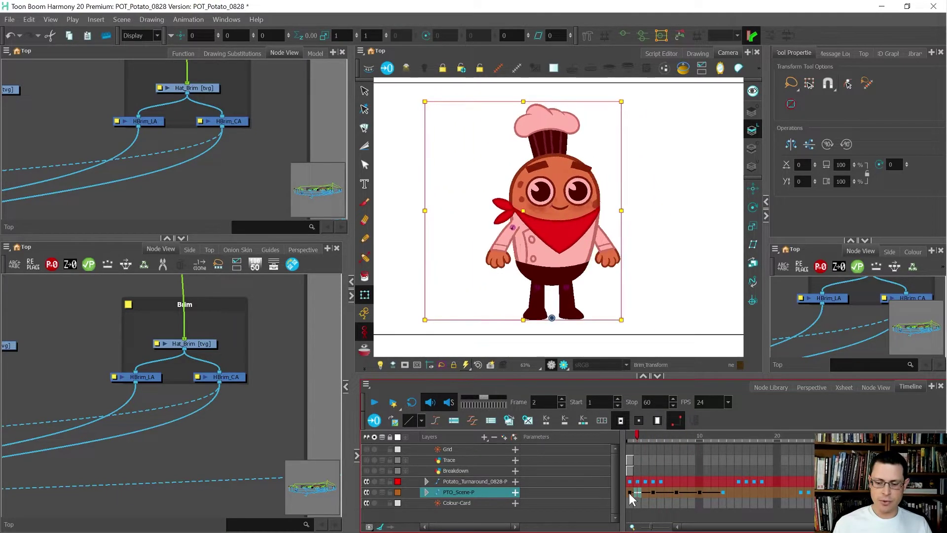
key("comma")
Step: Locate the Colour-Card background in the node network and lock it against selection
left_click(647, 268)
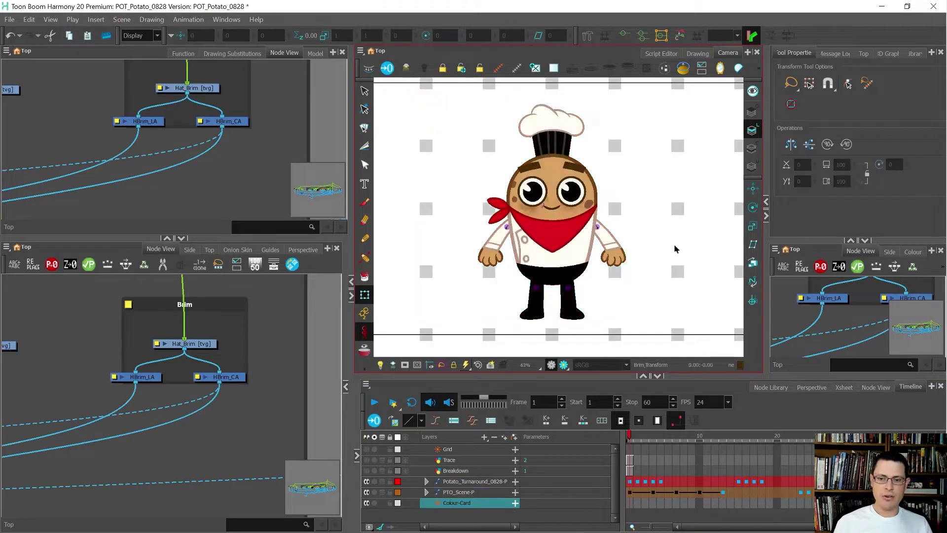
key("o")
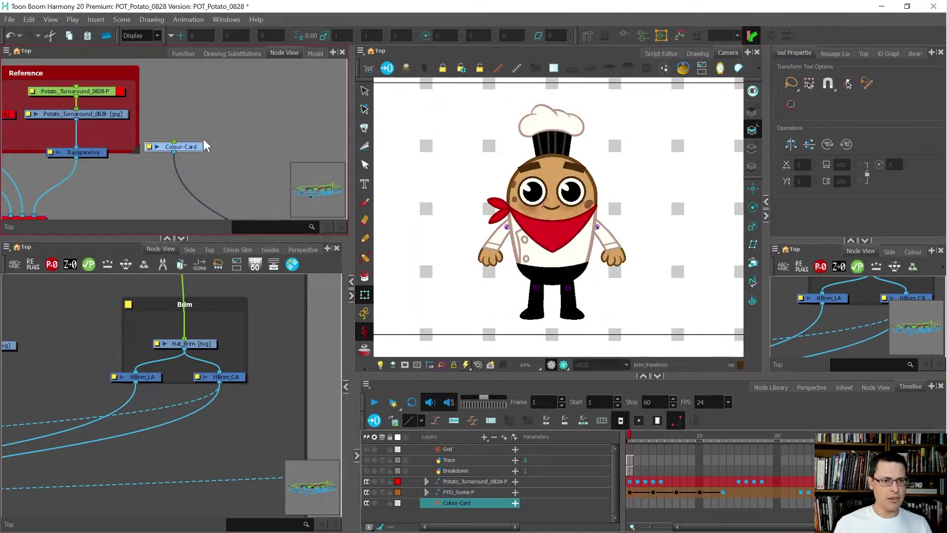
left_click(442, 68)
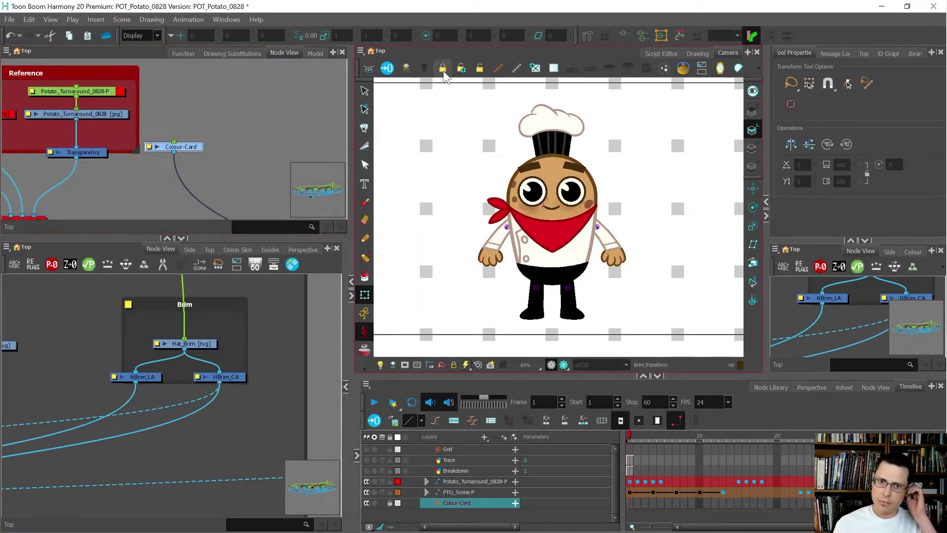
left_click(417, 195)
Step: Step back and forth through the opening frames to examine the in-betweens from the front to the three-quarter pose
key("period")
key("period")
key("period")
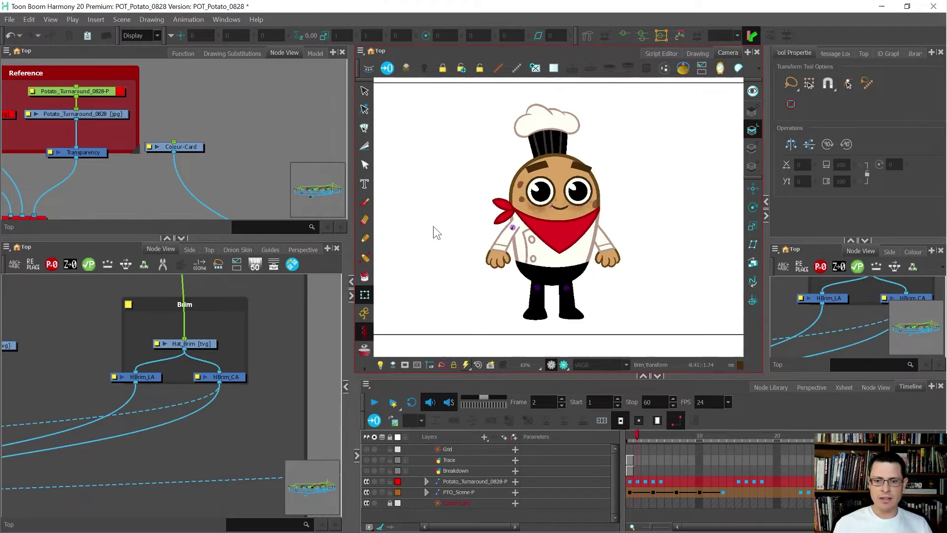
key("period")
key("period")
key("period")
key("comma")
key("comma")
key("comma")
key("comma")
key("comma")
key("comma")
key("period")
key("period")
key("period")
key("comma")
key("comma")
key("comma")
key("period")
key("period")
key("period")
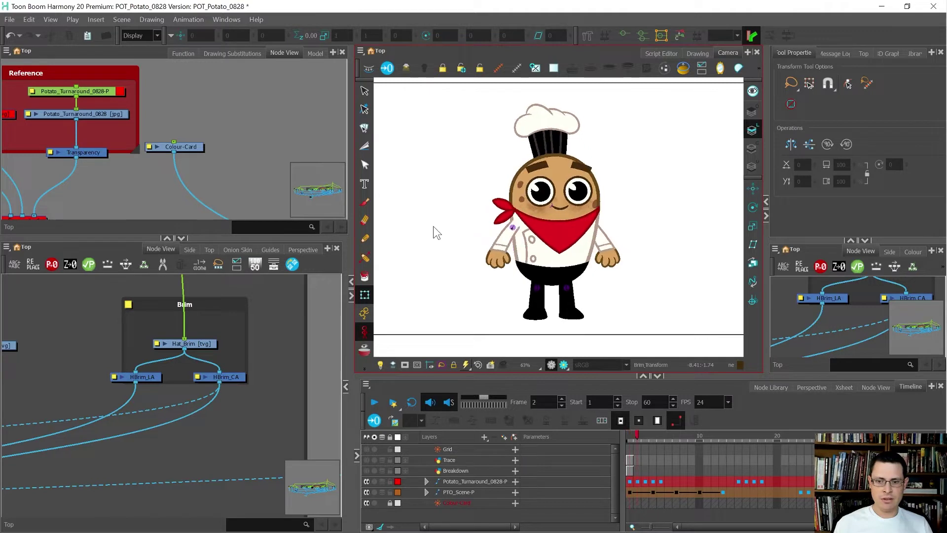
key("period")
key("comma")
key("comma")
key("comma")
key("comma")
key("period")
key("period")
key("period")
key("period")
key("comma")
key("comma")
key("comma")
key("comma")
key("period")
key("period")
key("period")
key("period")
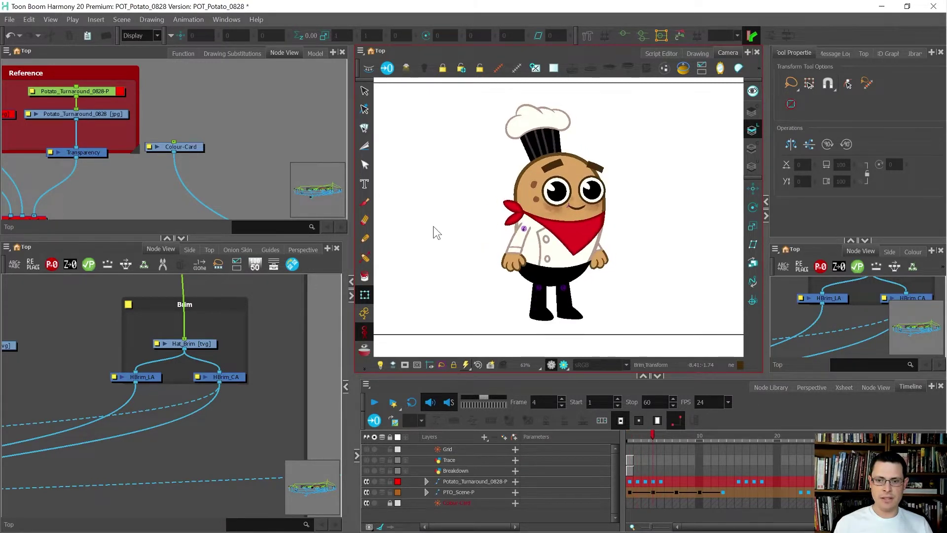
Step: Step back and forth between the opening frames and the frame 7 profile to examine the turnaround in-betweens
key("period")
key("period")
key("comma")
key("comma")
key("comma")
key("comma")
key("period")
key("period")
key("period")
key("period")
key("comma")
key("comma")
key("comma")
key("comma")
key("period")
key("period")
key("period")
key("comma")
key("comma")
key("period")
key("period")
key("period")
key("period")
key("comma")
key("comma")
key("comma")
key("period")
key("period")
key("comma")
key("period")
Step: At frame 7, switch the animate mode and reposition the coat's upper back deformation point and its neckline handle
scroll(545, 230, "up", 3)
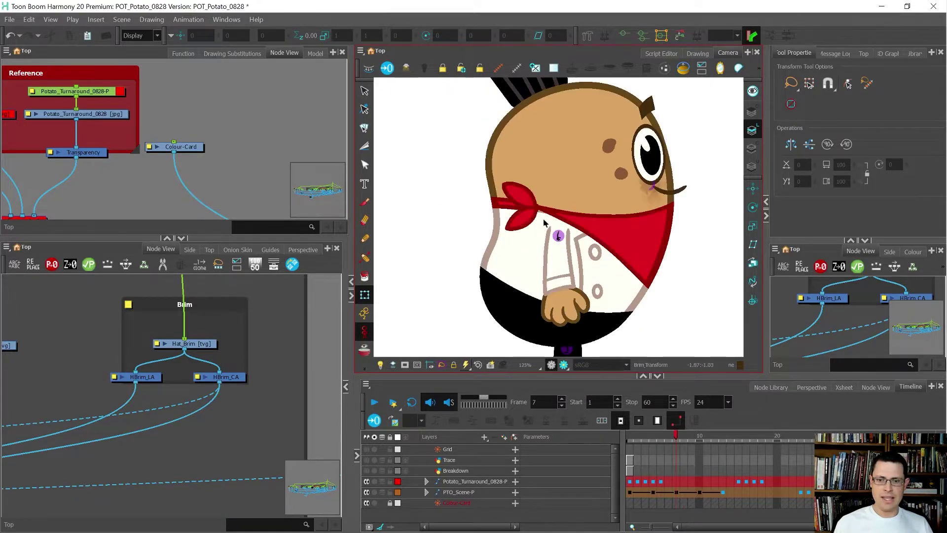
left_click(542, 220)
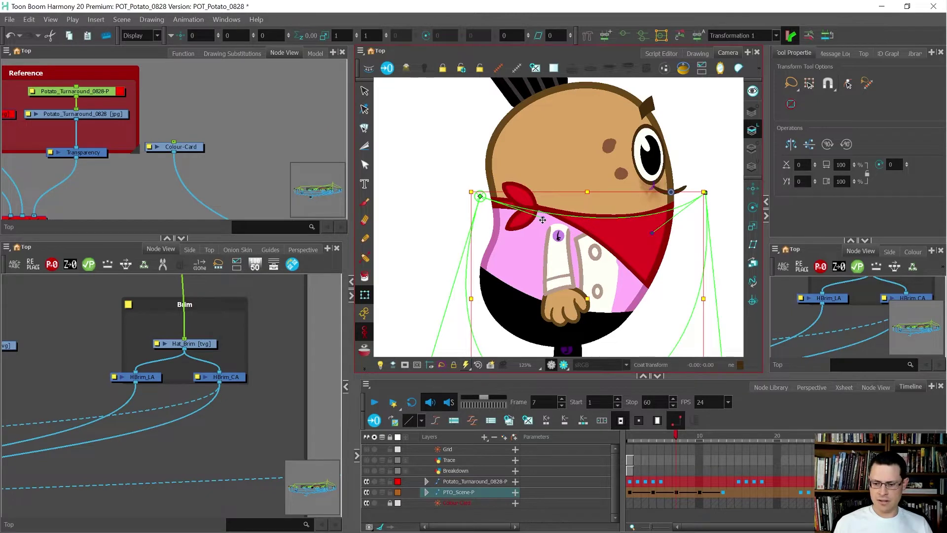
scroll(542, 220, "up", 3)
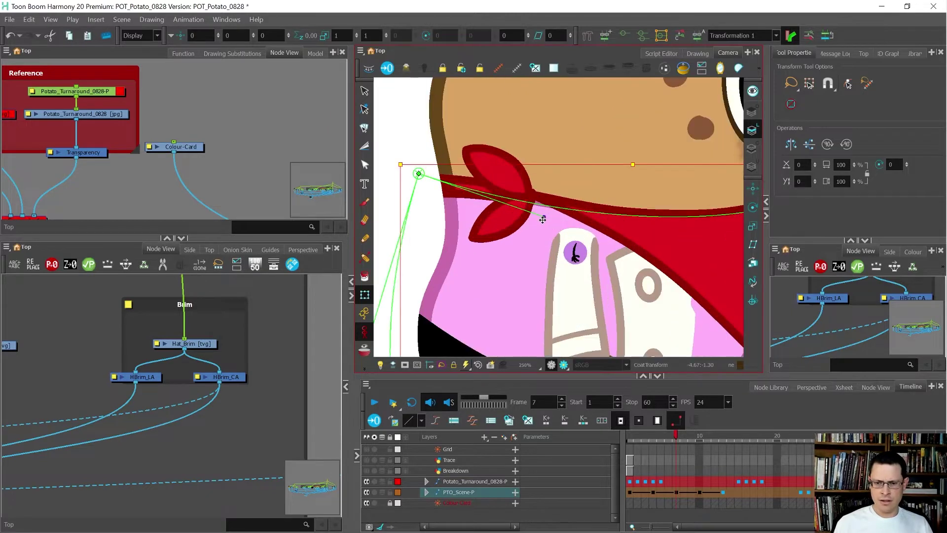
left_click(420, 174)
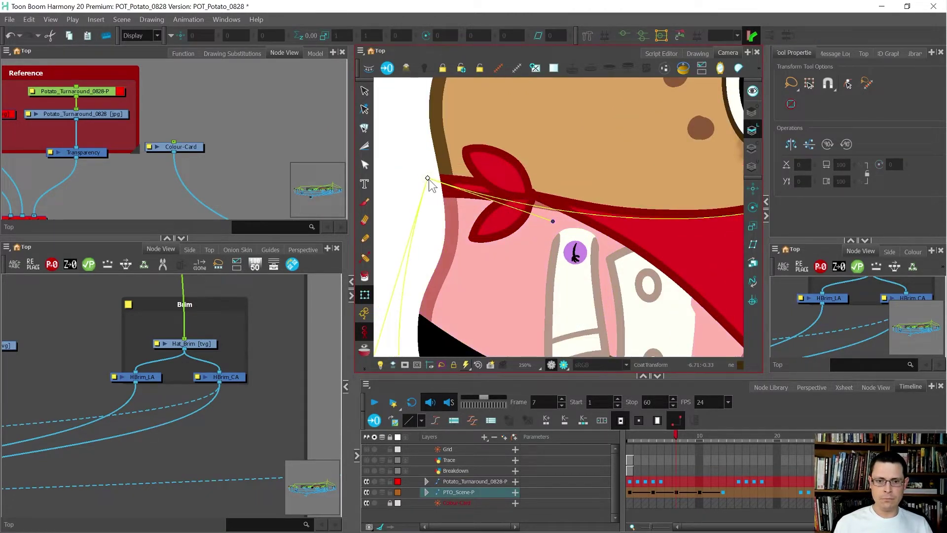
left_click(365, 313)
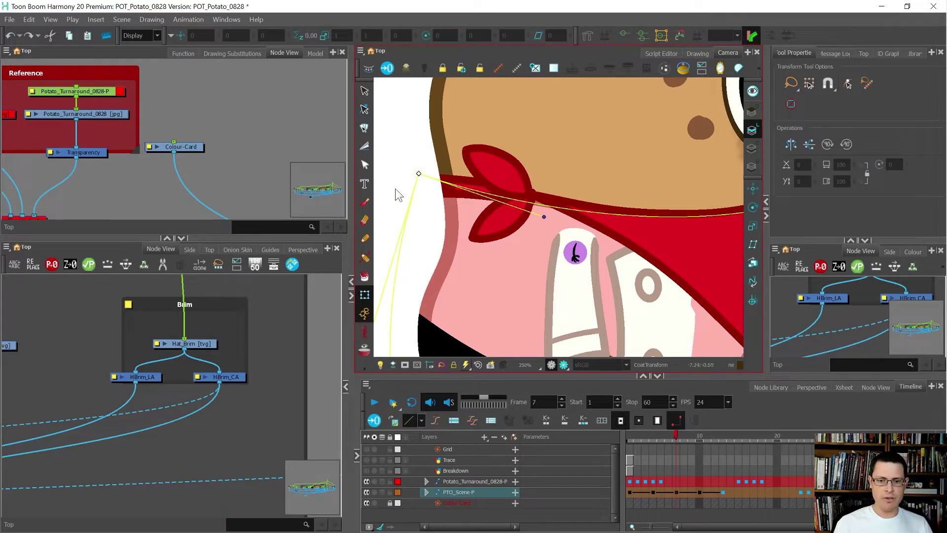
left_click(418, 175)
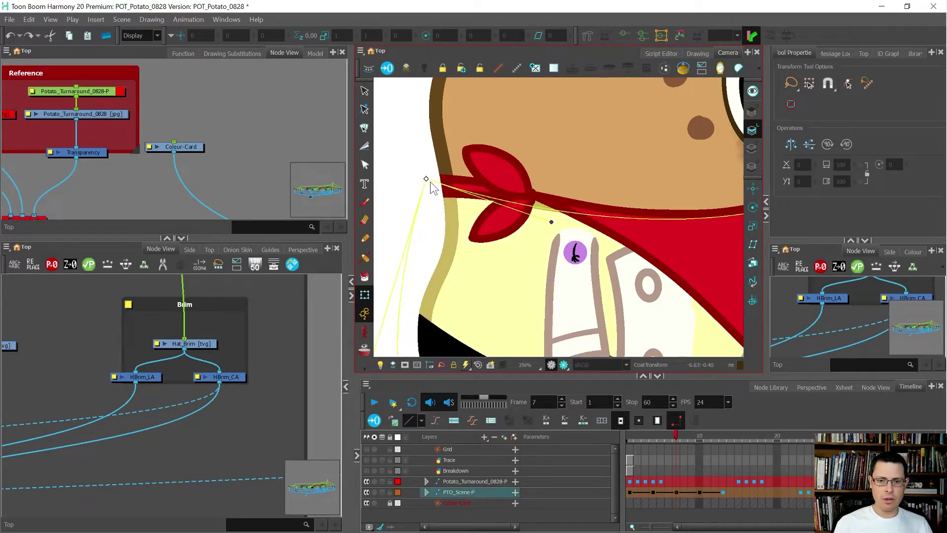
left_click_drag(422, 183, 420, 184)
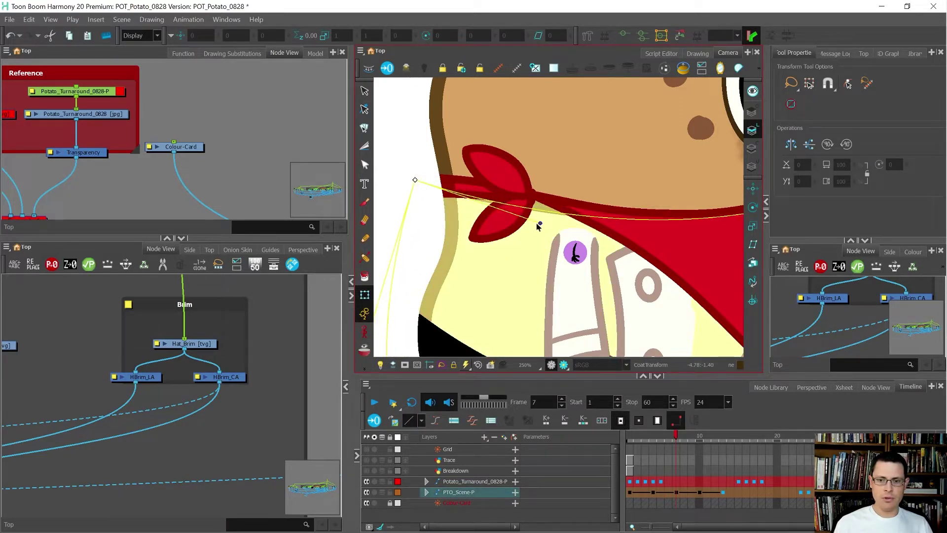
left_click_drag(537, 218, 522, 196)
Step: Reshape the coat's neckline curve at frame 7 by adjusting its front handle and the handle near the knot
scroll(522, 196, "down", 3)
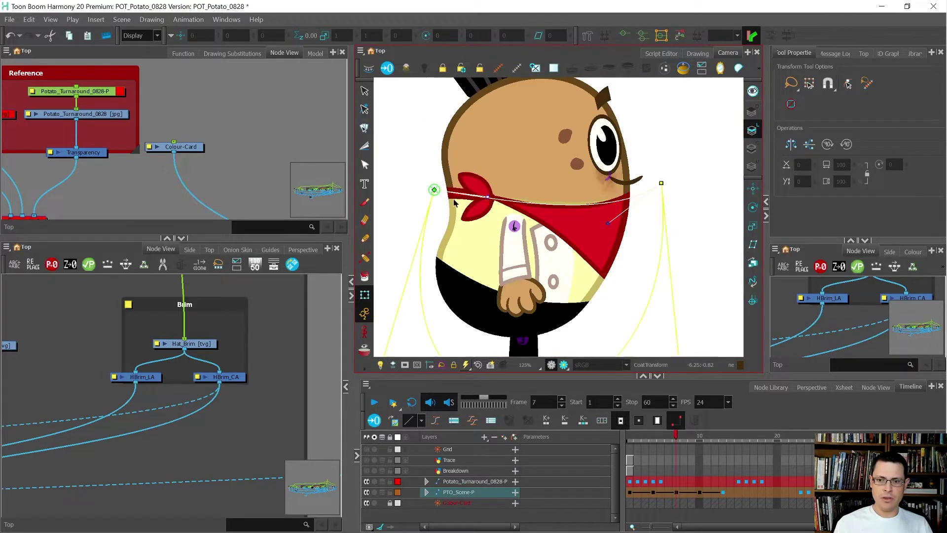
scroll(576, 209, "up", 1)
left_click_drag(616, 226, 592, 243)
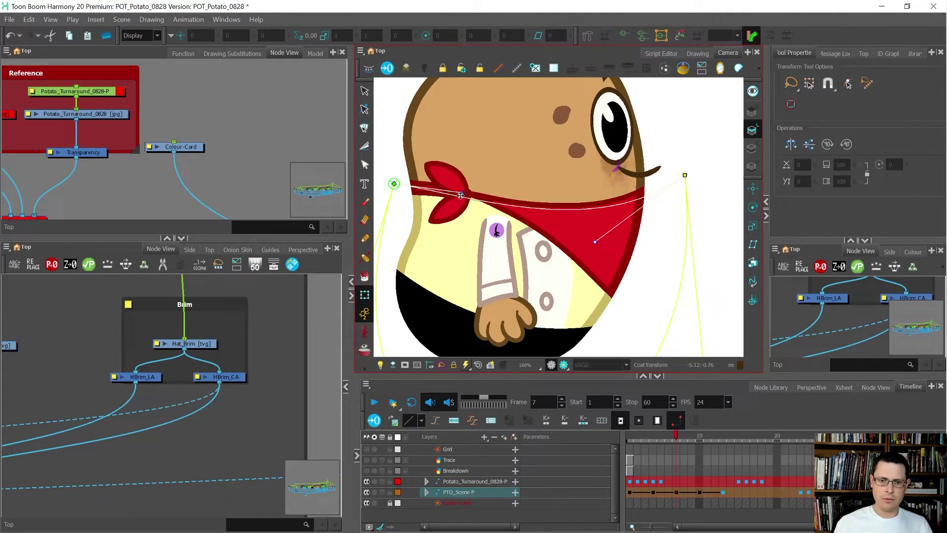
left_click_drag(462, 195, 463, 192)
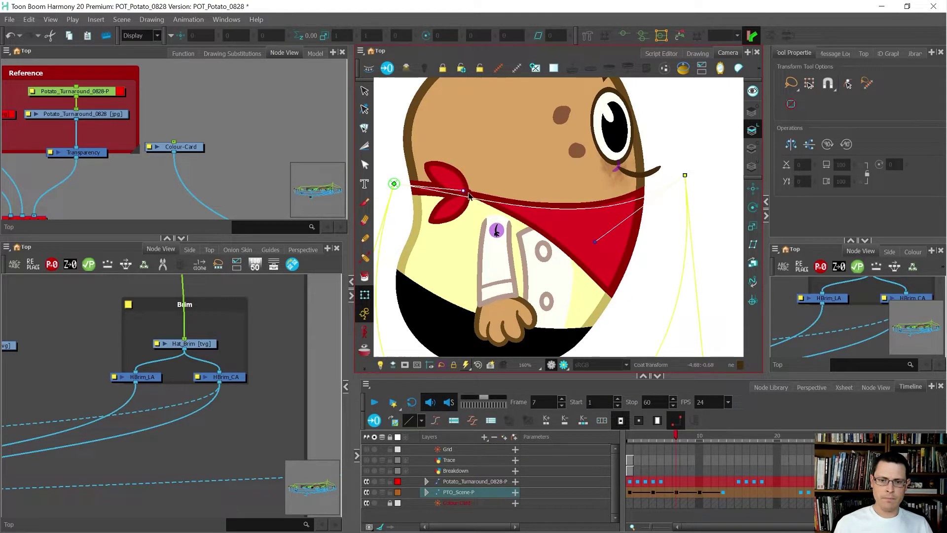
Step: Move the bandana's back corner point under the knot at frame 7 and adjust its upper-edge handle
scroll(468, 196, "up", 3)
left_click(487, 201)
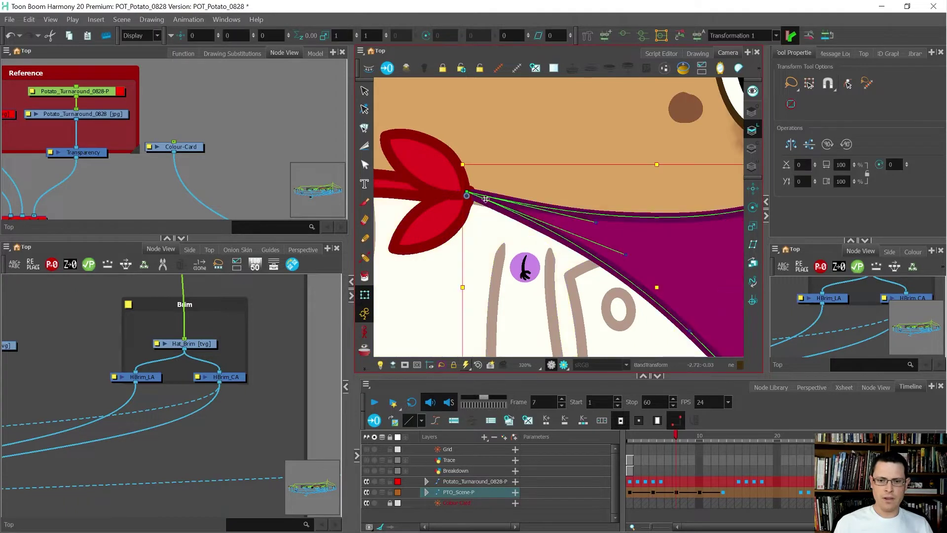
left_click_drag(468, 192, 457, 192)
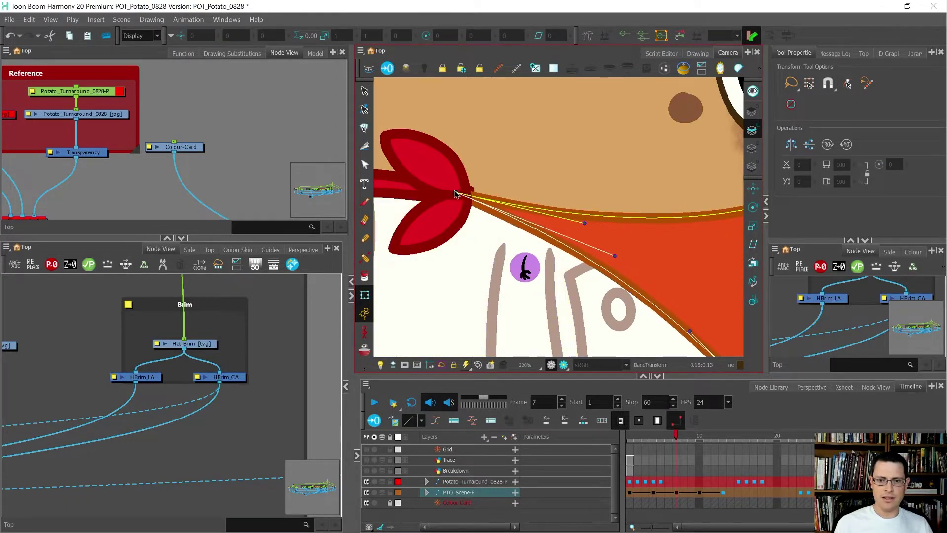
scroll(457, 193, "down", 1)
left_click_drag(557, 214, 561, 208)
Step: Nudge the bandana's back neckband slightly downward and toward the back at frame 7, then deselect it
left_click(420, 194)
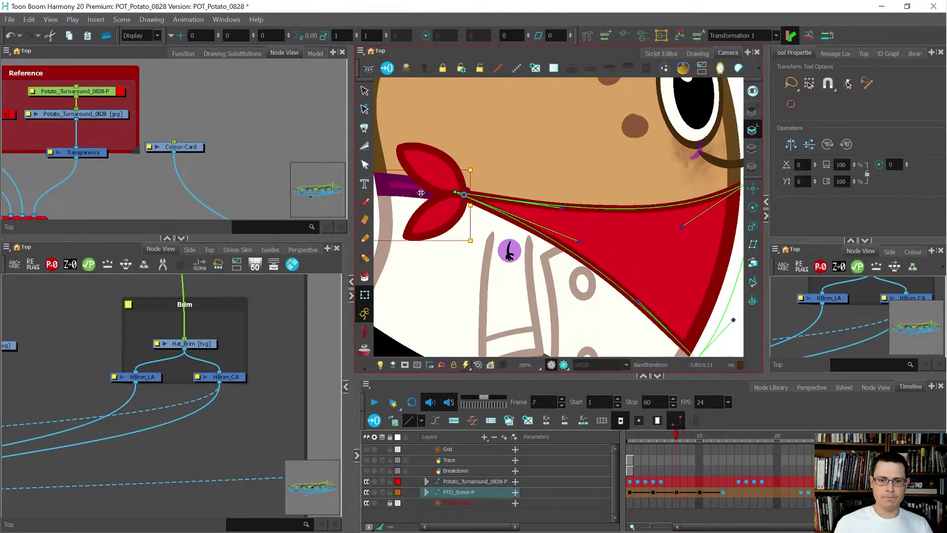
left_click_drag(421, 193, 418, 197)
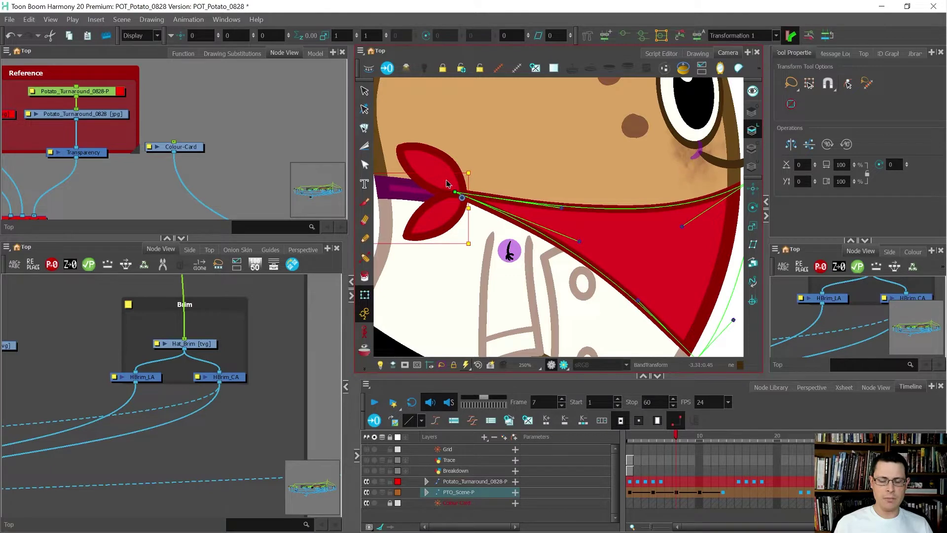
scroll(446, 182, "down", 2)
left_click(327, 322)
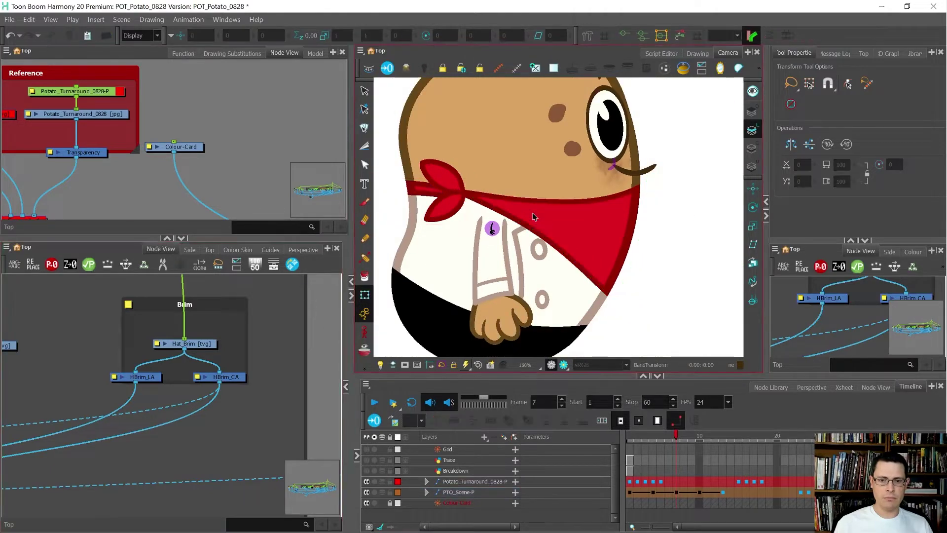
Step: Step between frames 7 and 4 to check how the coat and bandana line up with the knot
scroll(531, 212, "down", 1)
key("comma")
key("period")
key("comma")
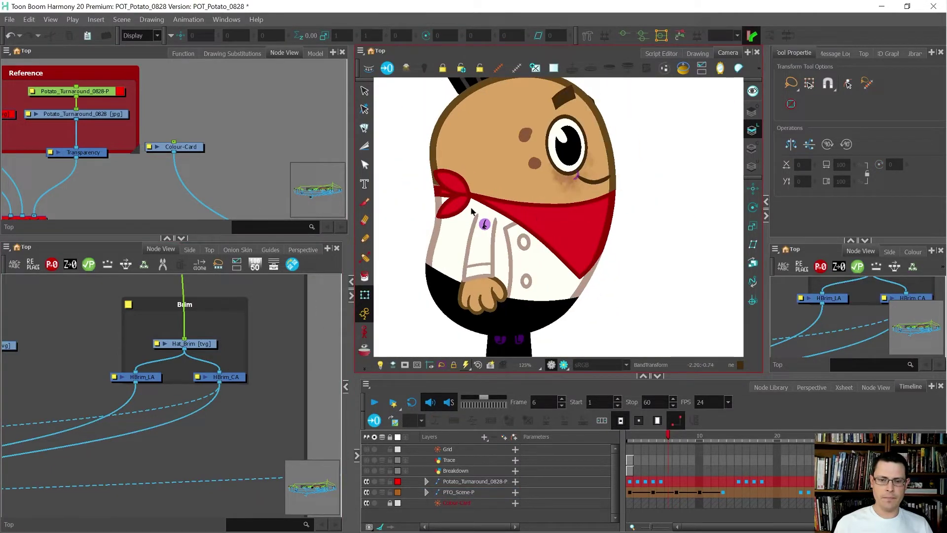
key("comma")
key("comma")
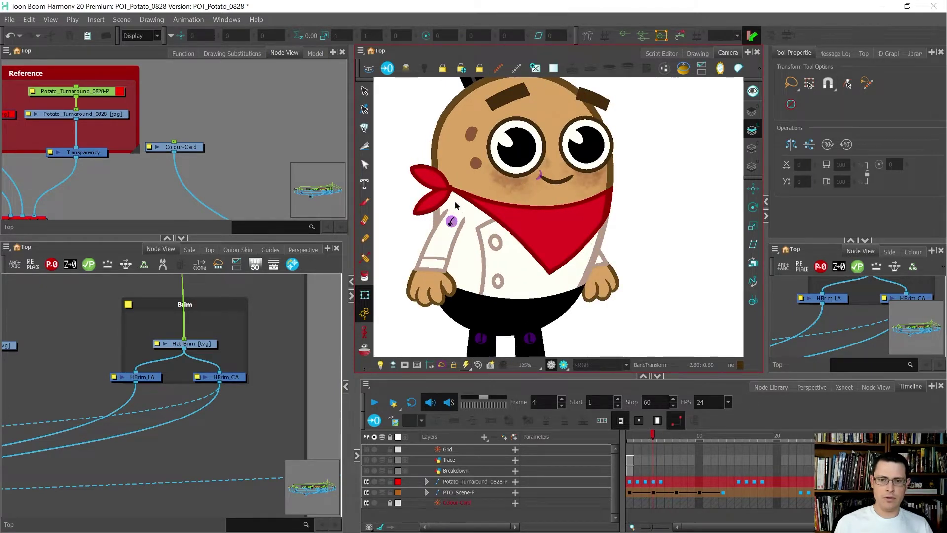
Step: Compare the coat's deformation across frames 4 to 7 and nudge its upper back point slightly down at frame 4
left_click(456, 206)
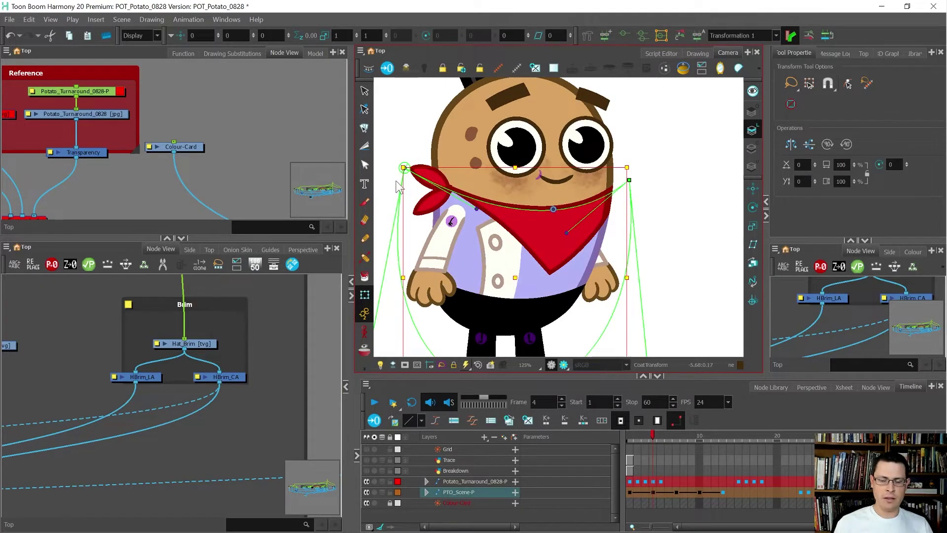
key("period")
key("period")
key("period")
key("comma")
key("comma")
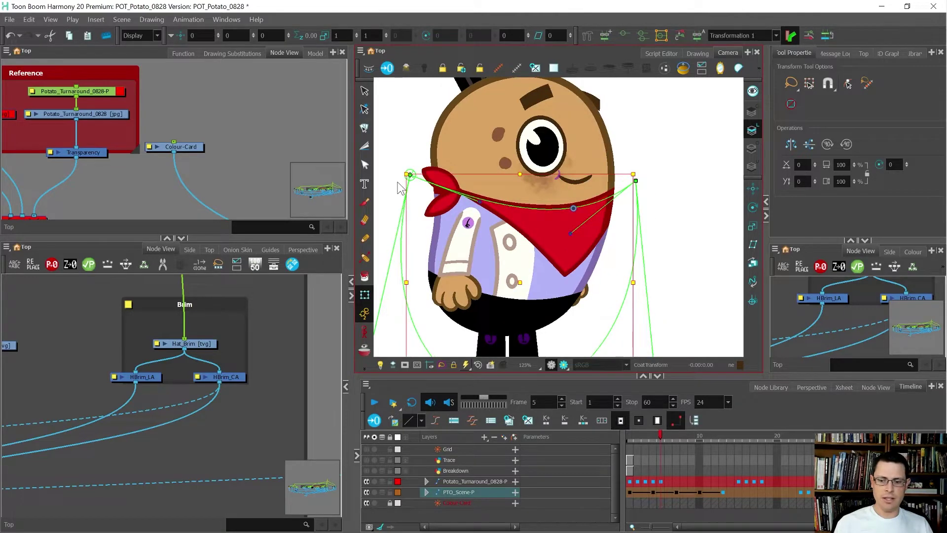
key("comma")
left_click(410, 169)
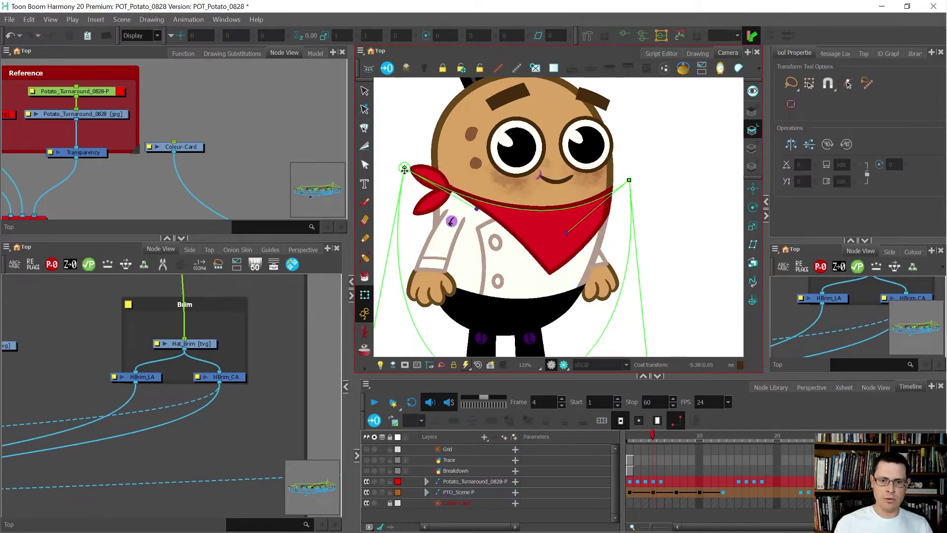
left_click(404, 169)
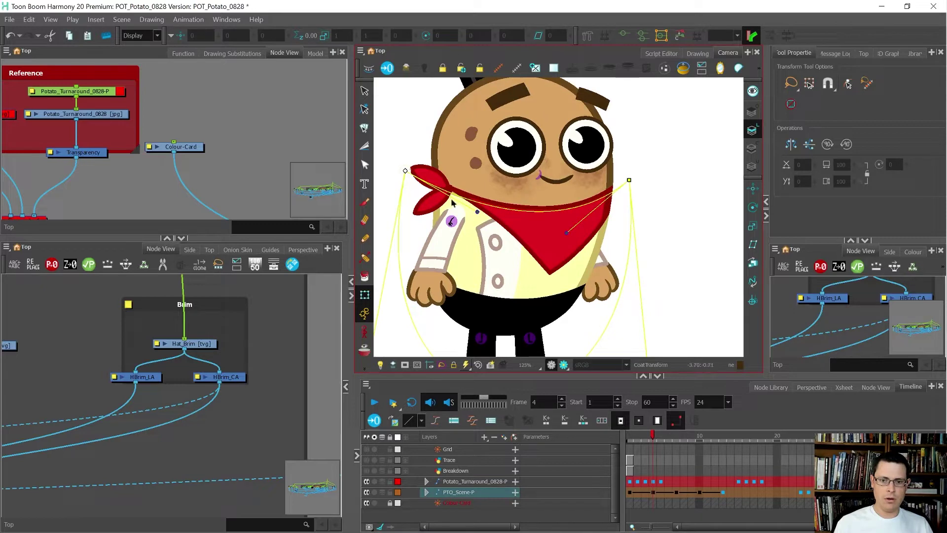
Step: Move the bandana's corner deformation point beneath the knot at frame 4 to tidy the join
left_click(499, 223)
scroll(444, 195, "up", 4)
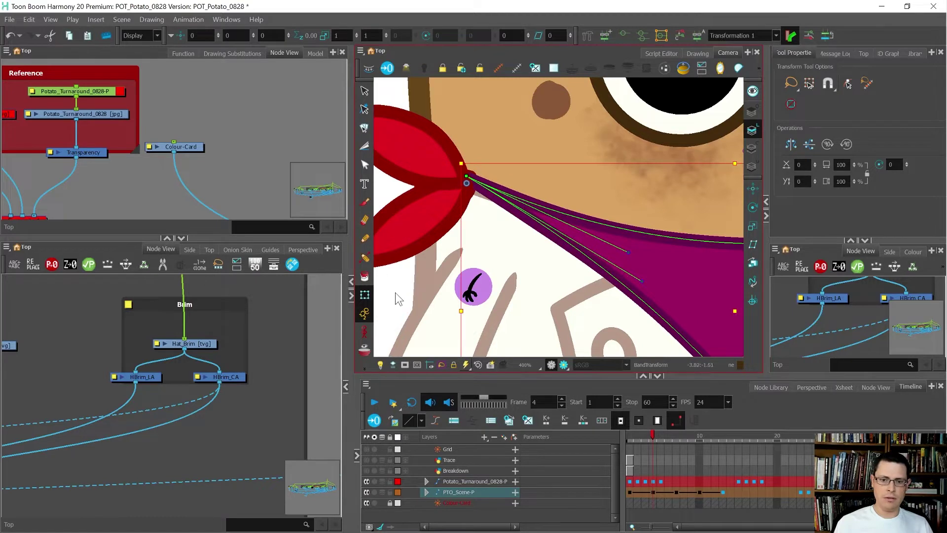
left_click(395, 293)
left_click_drag(468, 176, 467, 184)
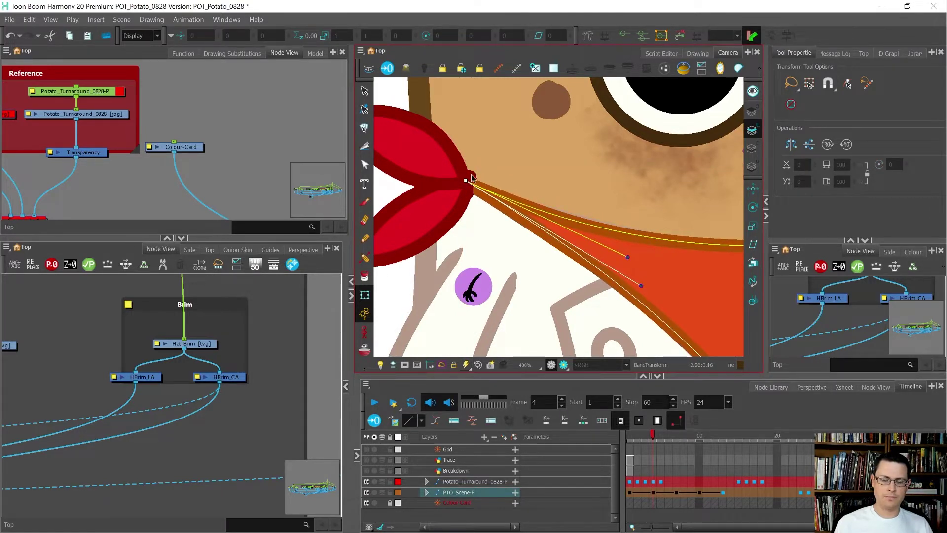
left_click(466, 182)
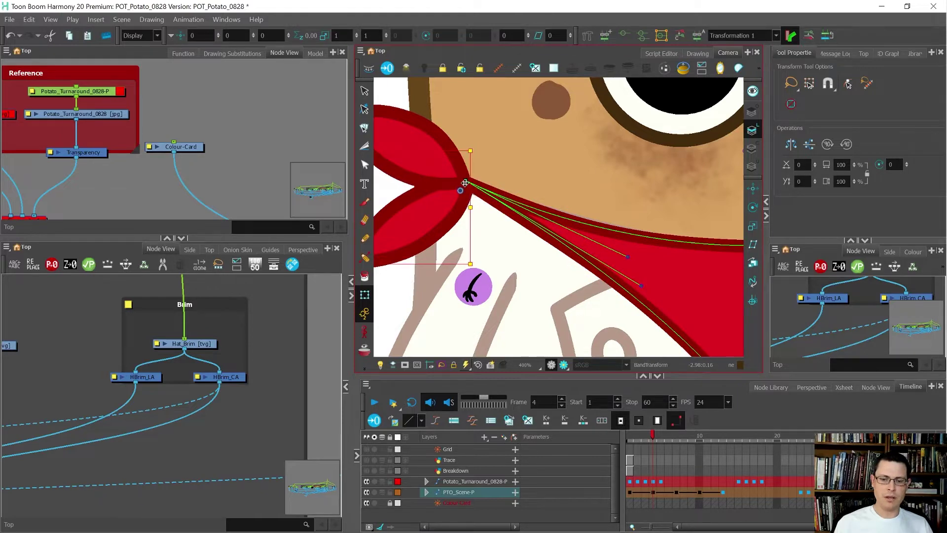
scroll(465, 182, "down", 5)
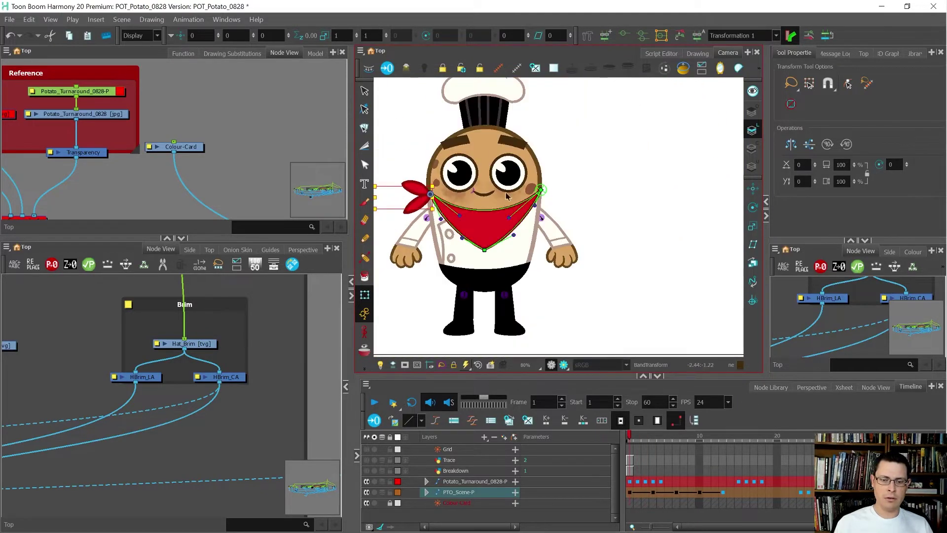
Step: Step repeatedly through the turnaround frames to review the adjusted coat and bandana across the poses
scroll(526, 190, "down", 1)
left_click(558, 166)
key("period")
key("period")
key("period")
key("period")
key("period")
key("c")
key("c")
key("c")
key("c")
key("c")
key("x")
key("x")
key("x")
key("x")
key("x")
key("x")
key("x")
key("c")
key("c")
key("c")
key("c")
key("c")
key("c")
key("x")
key("x")
key("x")
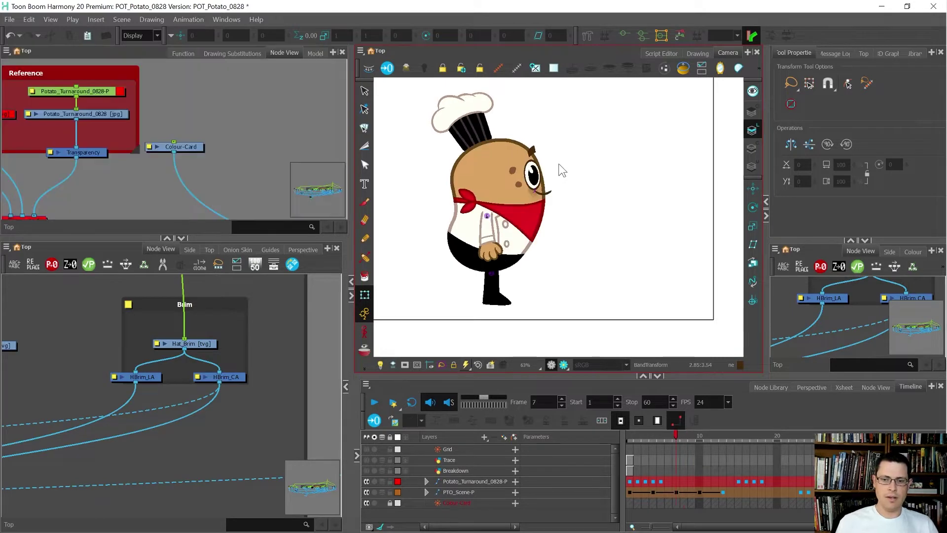
Step: Locate the mouth's output cable in the node network and reconnect it to the composite in Parts Masked to Body
scroll(546, 193, "up", 4)
left_click(553, 202)
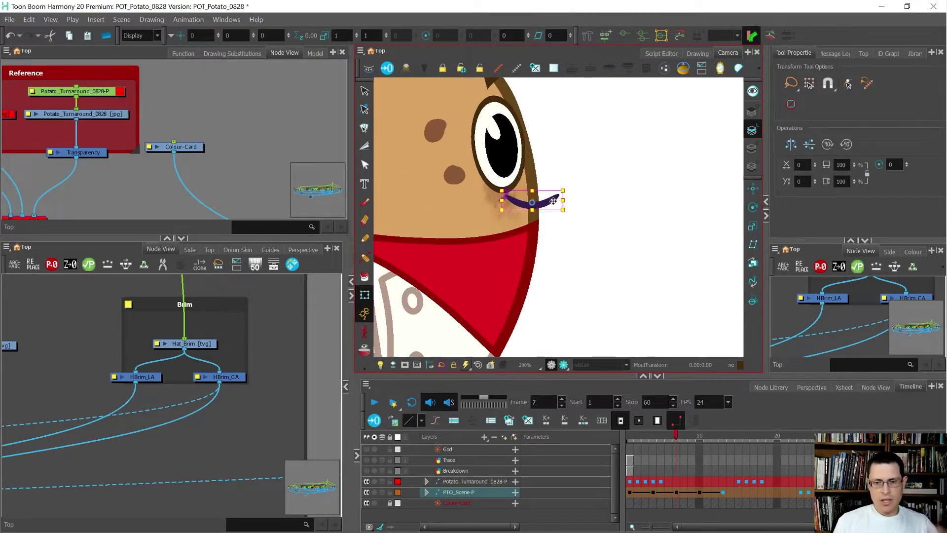
scroll(545, 202, "down", 1)
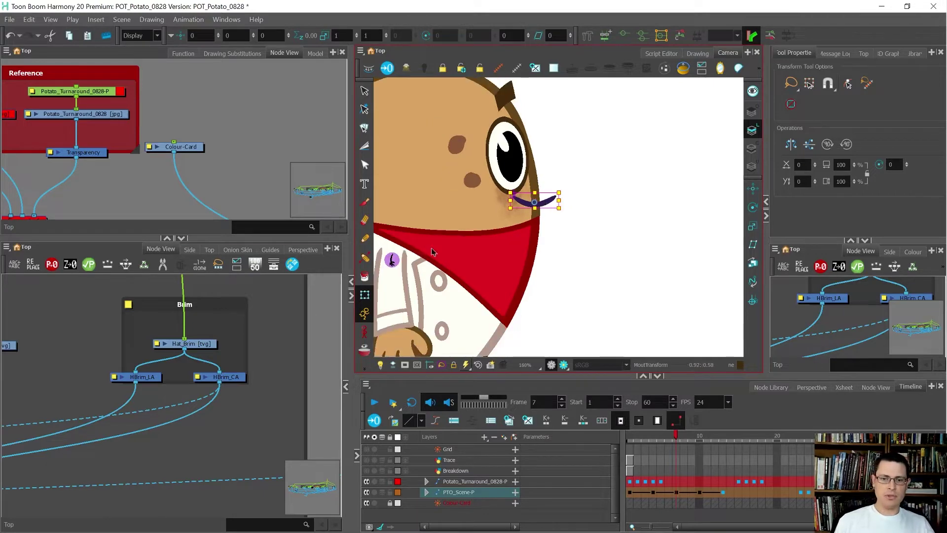
scroll(179, 346, "down", 6)
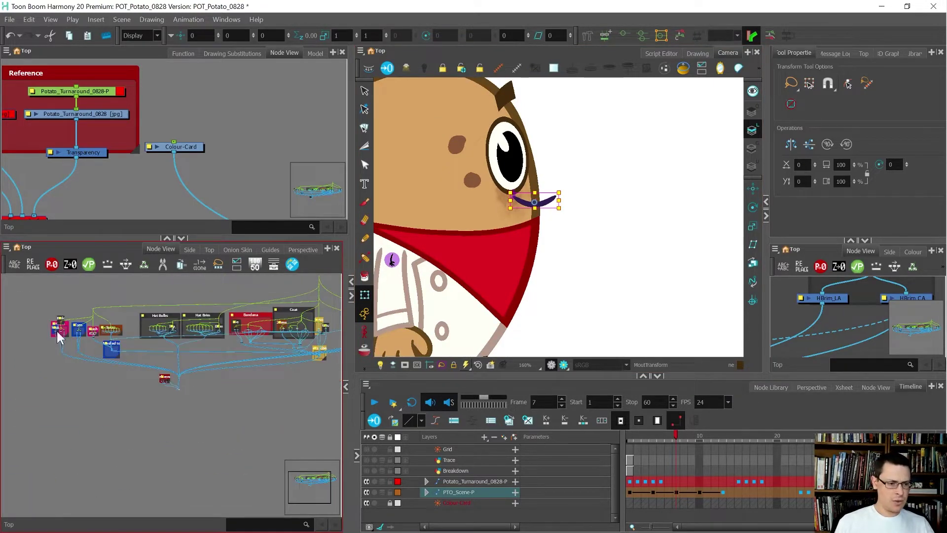
scroll(56, 329, "up", 4)
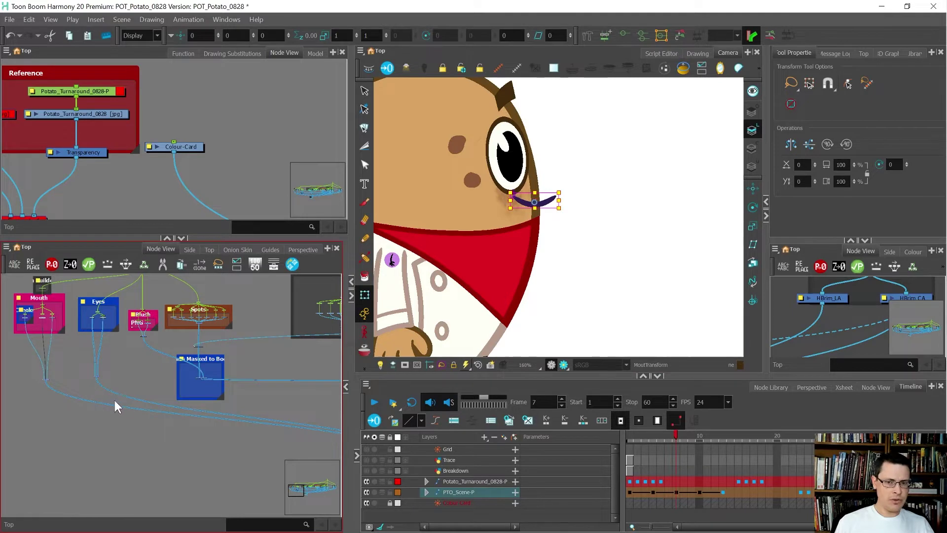
scroll(134, 409, "up", 2)
left_click(134, 409)
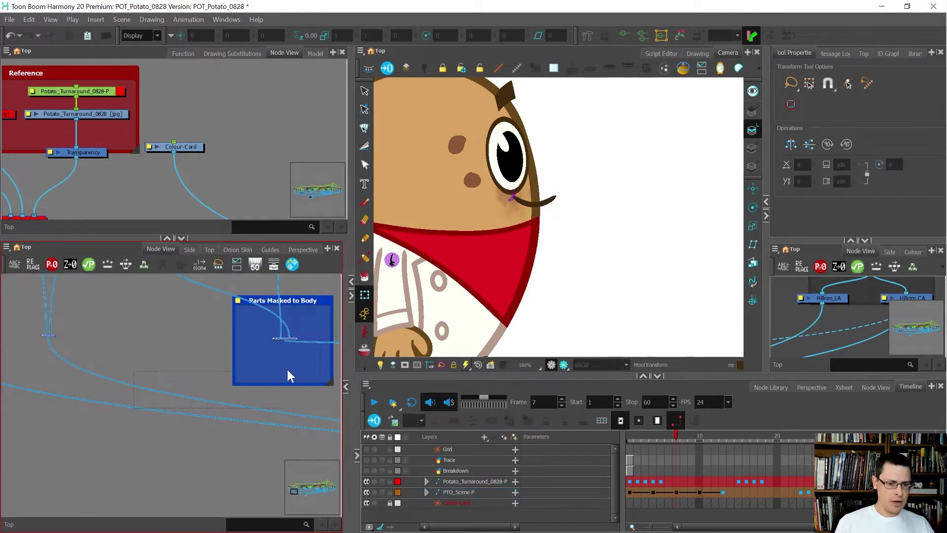
scroll(244, 416, "up", 1)
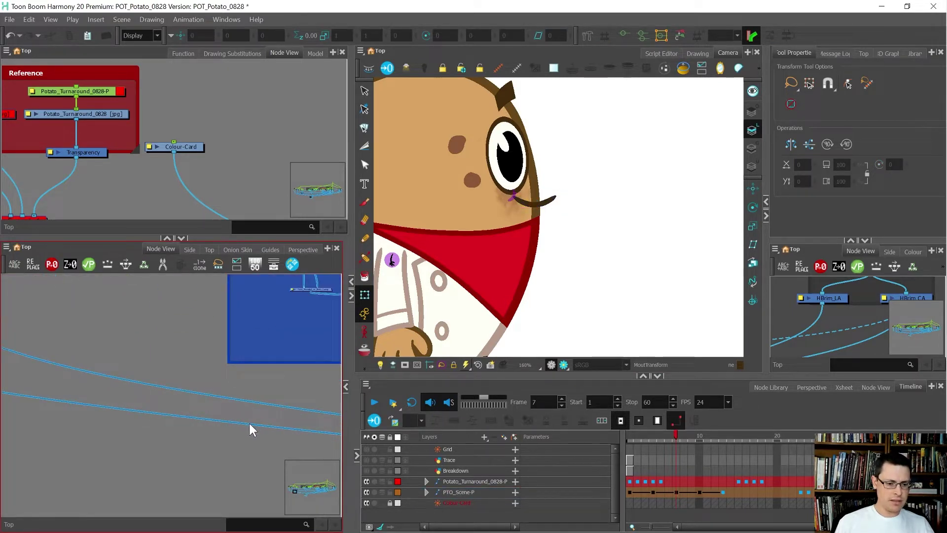
left_click_drag(250, 424, 291, 290)
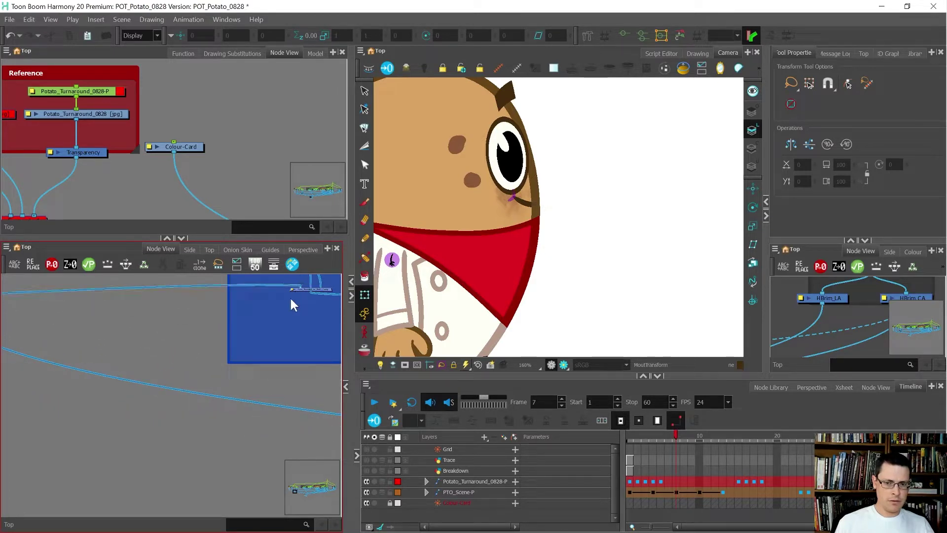
Step: Step back from frame 7 to frame 4 to check the masked mouth on the in-between poses
scroll(557, 228, "down", 1)
key("comma")
key("comma")
key("comma")
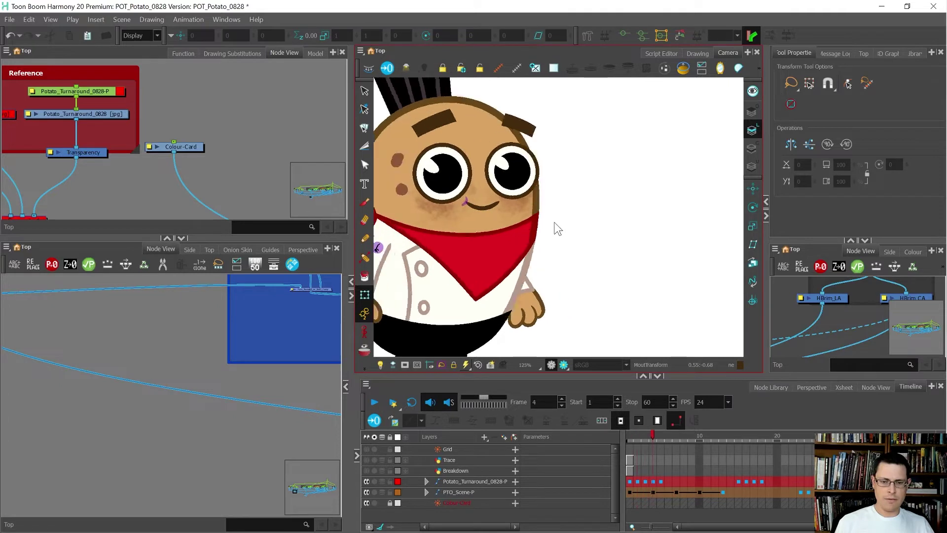
scroll(557, 228, "down", 3)
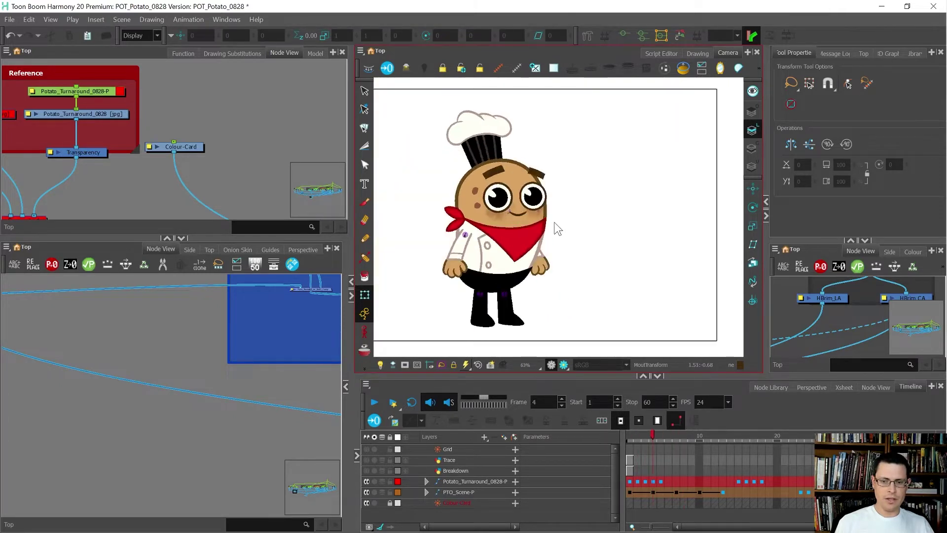
Step: Step back and forth through the early turnaround frames up to frame 7 to review the masked mouth across the head turn
key("comma")
key("period")
key("period")
key("period")
key("period")
key("period")
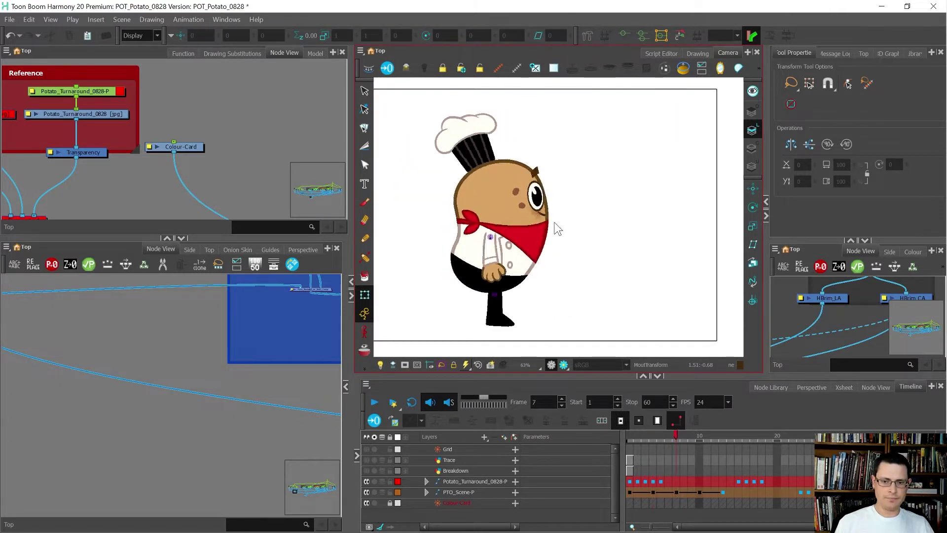
key("comma")
key("comma")
key("comma")
key("comma")
key("period")
key("period")
key("period")
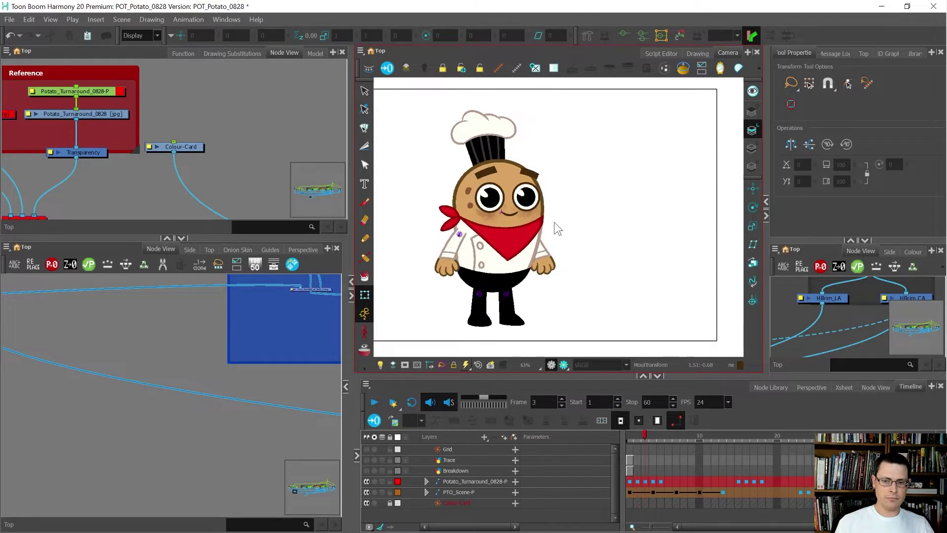
key("comma")
key("comma")
key("comma")
key("comma")
Step: Move the Eyes node group out from between the Mouth and Blush groups in the node network
left_click(121, 398)
scroll(189, 367, "down", 2)
scroll(191, 363, "down", 3)
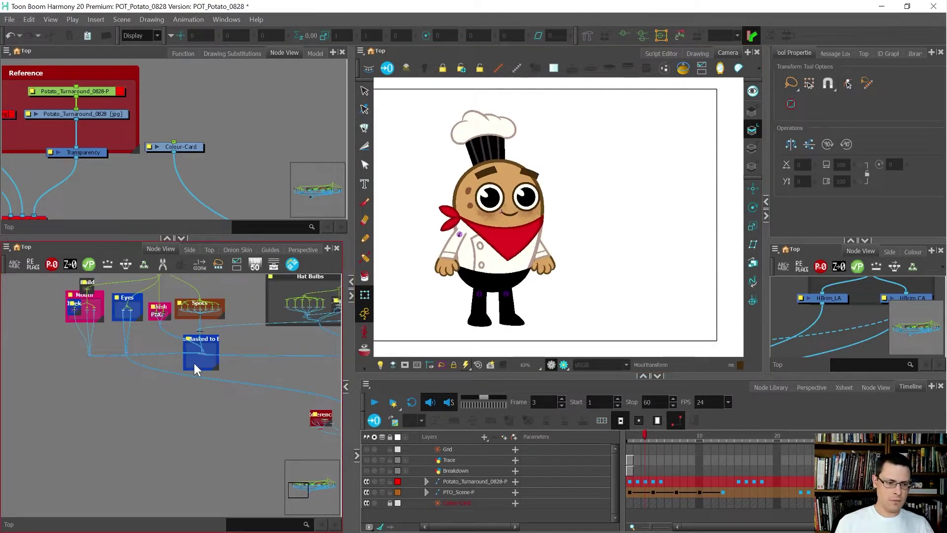
key("comma")
scroll(207, 359, "up", 5)
left_click(183, 338)
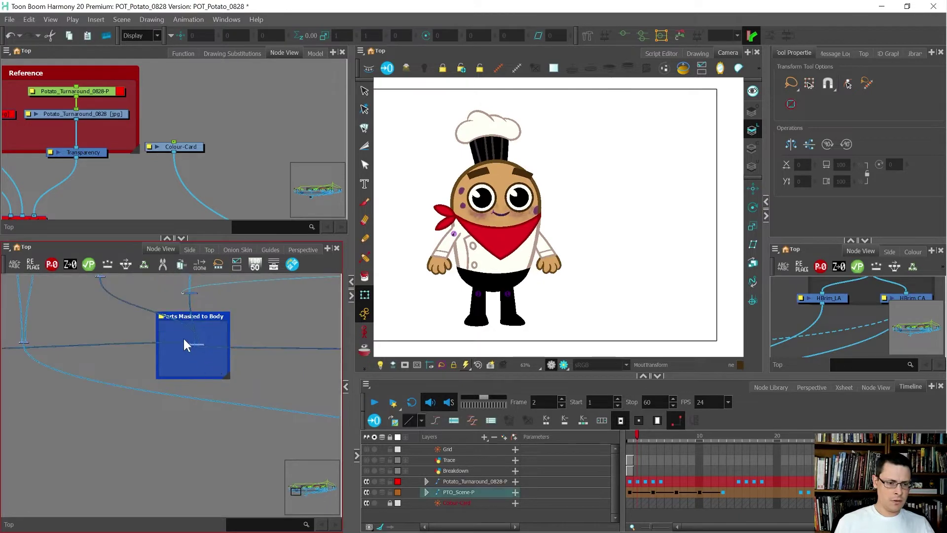
scroll(156, 341, "down", 3)
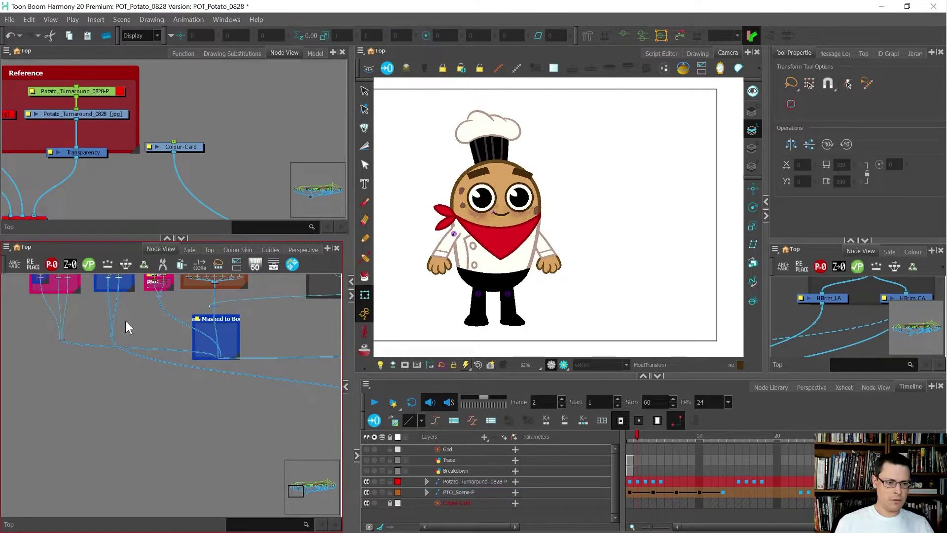
scroll(94, 364, "down", 2)
scroll(99, 307, "up", 2)
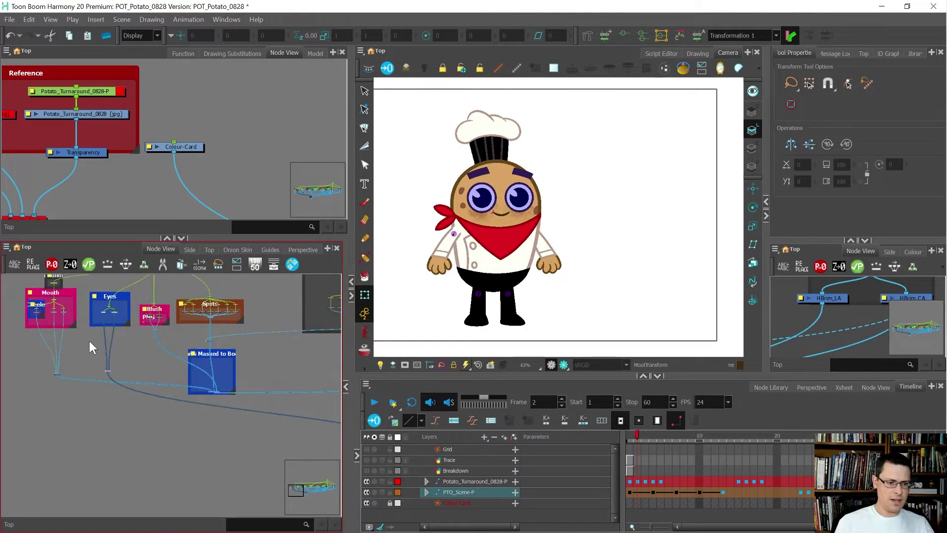
left_click_drag(141, 396, 86, 281)
scroll(91, 321, "down", 2)
left_click_drag(90, 321, 141, 363)
Step: Arrange the Blush, Spots and Parts Masked to Body groups beside Mouth, with Eyes and its composite on the far side of Spots
scroll(130, 380, "down", 3)
scroll(120, 333, "up", 1)
left_click(156, 362)
left_click(170, 369)
left_click_drag(142, 368, 120, 371)
left_click_drag(169, 397, 206, 353)
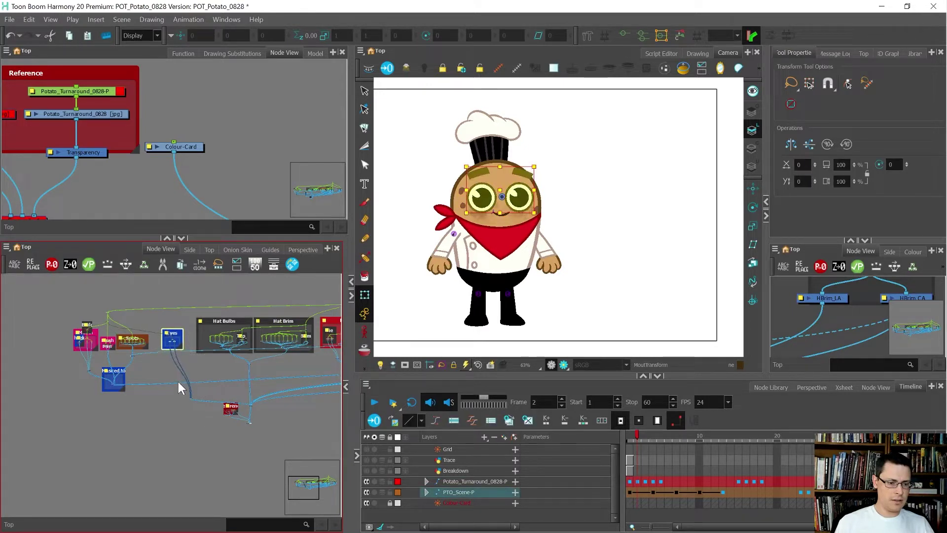
left_click_drag(201, 417, 155, 384)
scroll(155, 384, "up", 3)
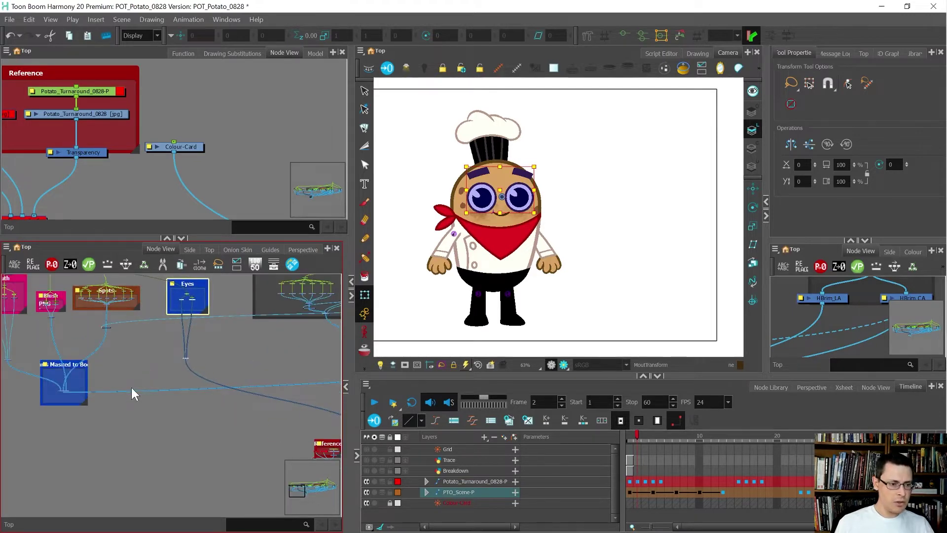
Step: Raise the Spots backdrop and extend its lower edge so it encloses the spot pegs and drawings
scroll(129, 377, "down", 2)
scroll(111, 348, "up", 4)
scroll(120, 344, "up", 2)
left_click(131, 354)
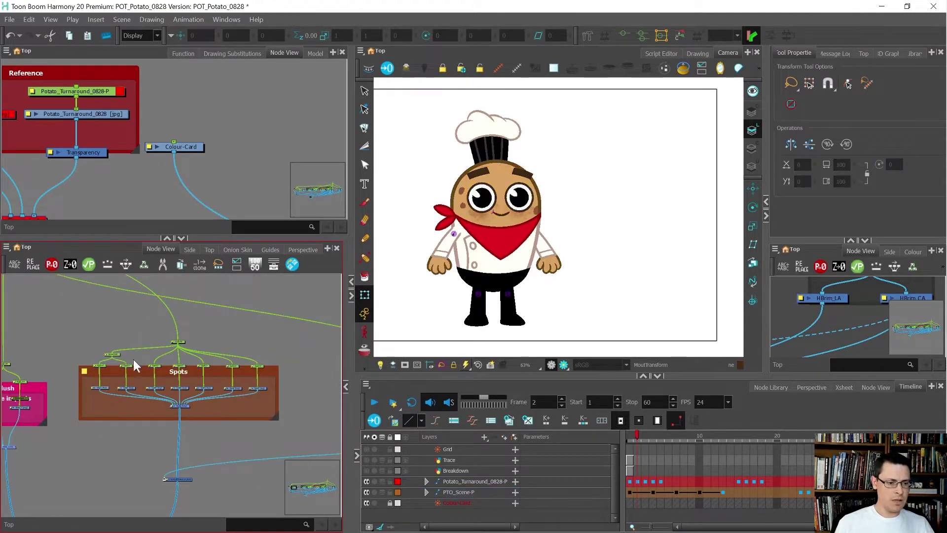
left_click_drag(137, 365, 133, 306)
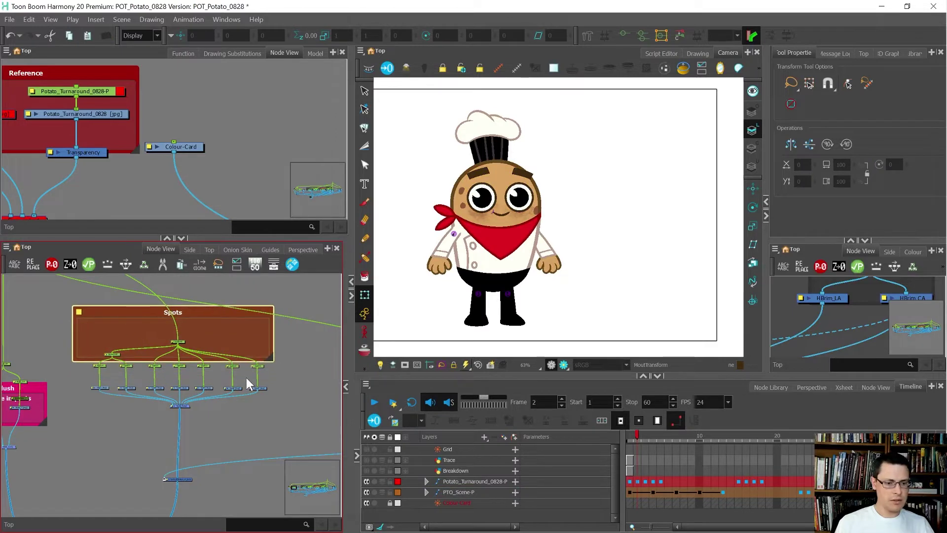
left_click_drag(273, 360, 276, 419)
scroll(283, 410, "down", 3)
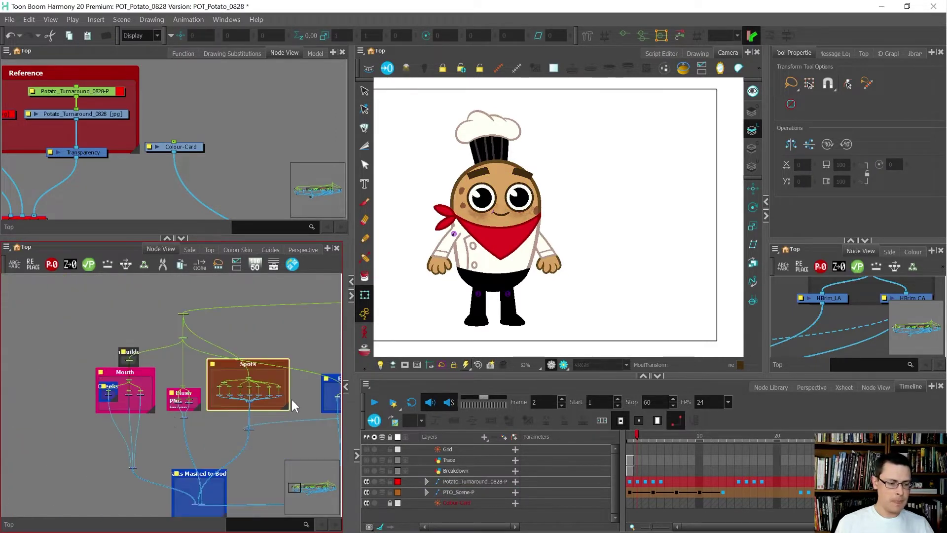
Step: Raise the Blush backdrop and enlarge it to enclose all the blush pegs and drawing nodes
scroll(161, 404, "up", 3)
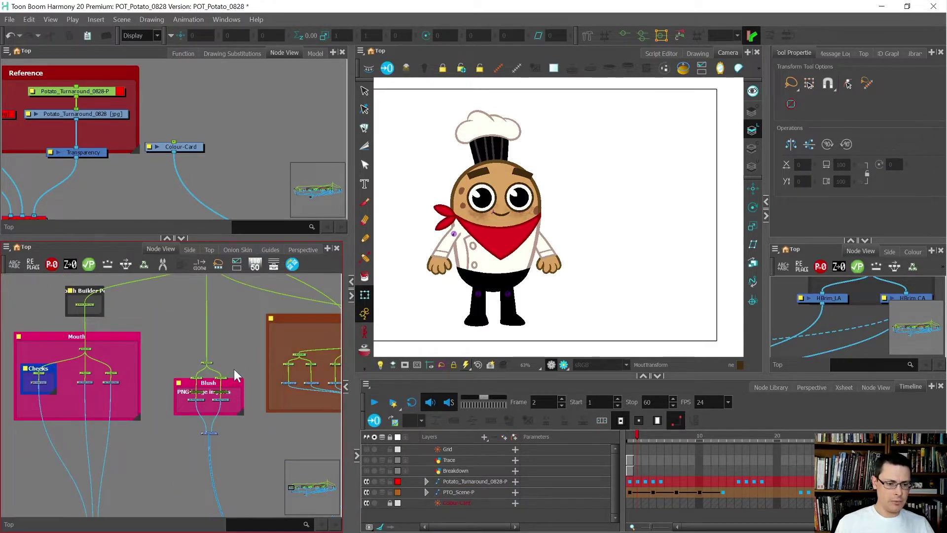
left_click_drag(234, 379, 229, 333)
left_click_drag(239, 365, 244, 415)
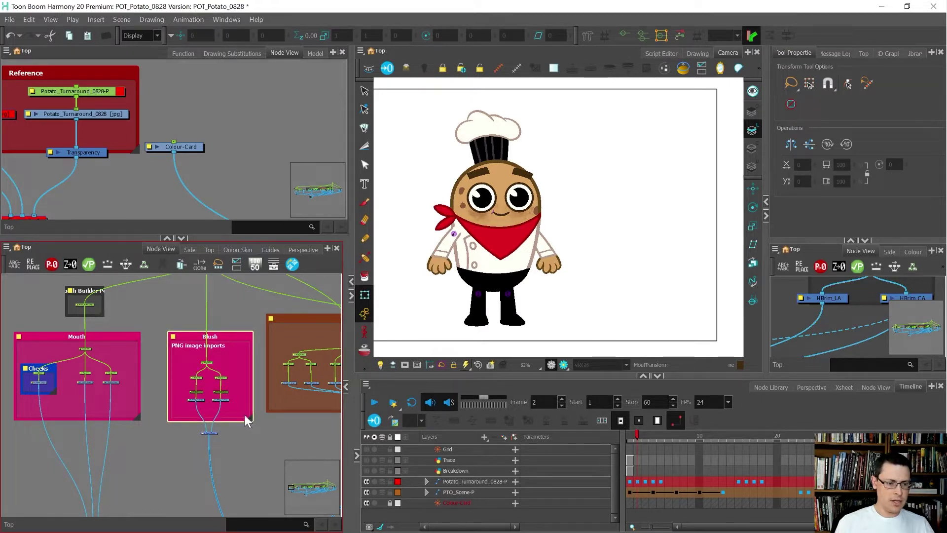
Step: Recolour the Blush backdrop red in its backdrop properties
double_click(176, 343)
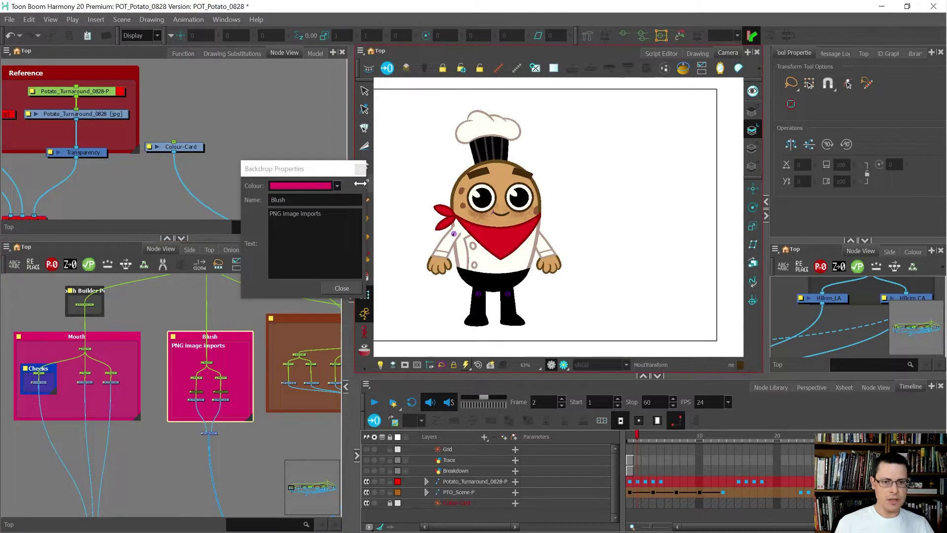
left_click(335, 186)
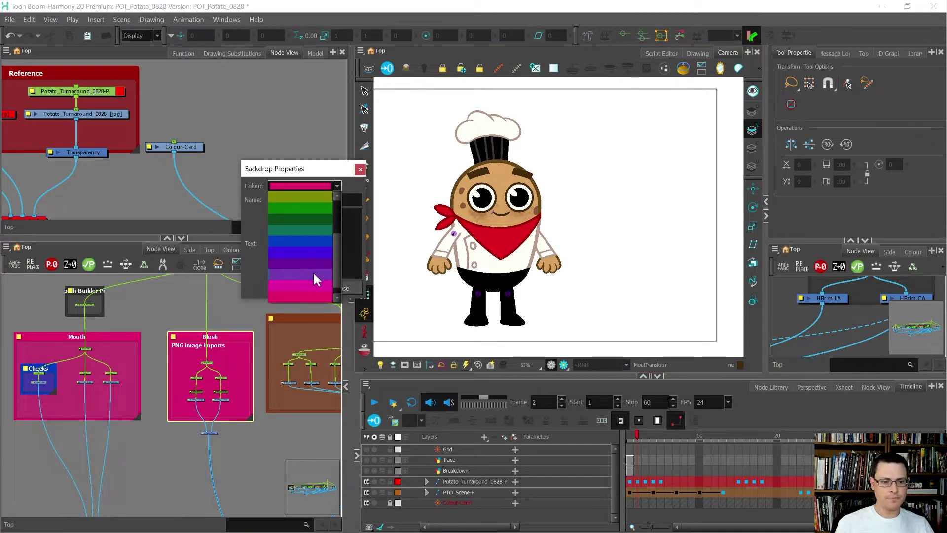
left_click(313, 271)
left_click(332, 185)
scroll(316, 231, "up", 3)
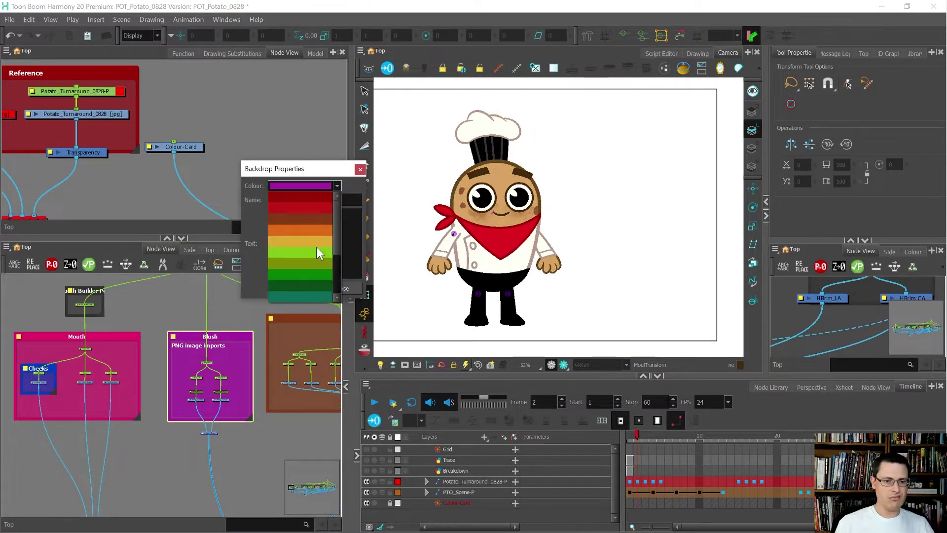
left_click(310, 206)
left_click(341, 288)
left_click(160, 315)
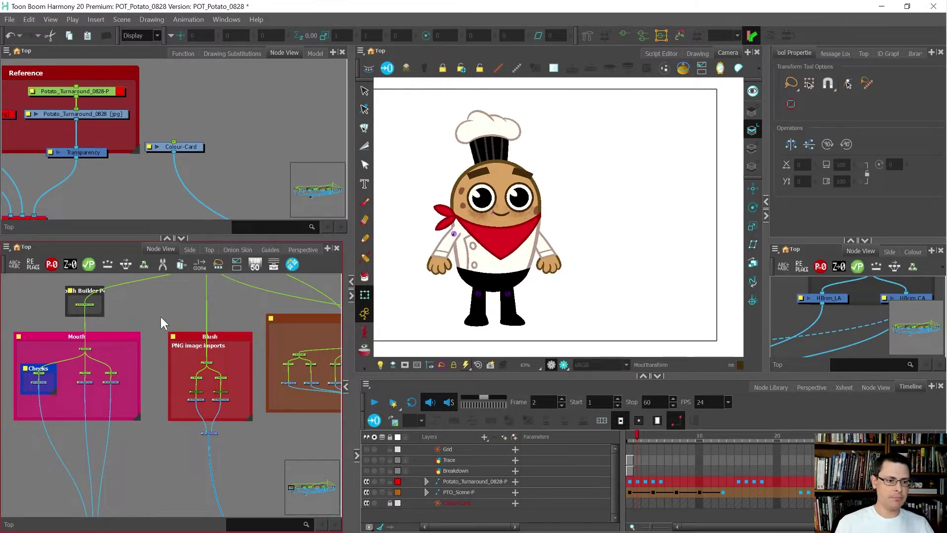
scroll(165, 329, "down", 3)
scroll(190, 335, "up", 3)
left_click_drag(214, 358, 219, 366)
scroll(241, 342, "down", 1)
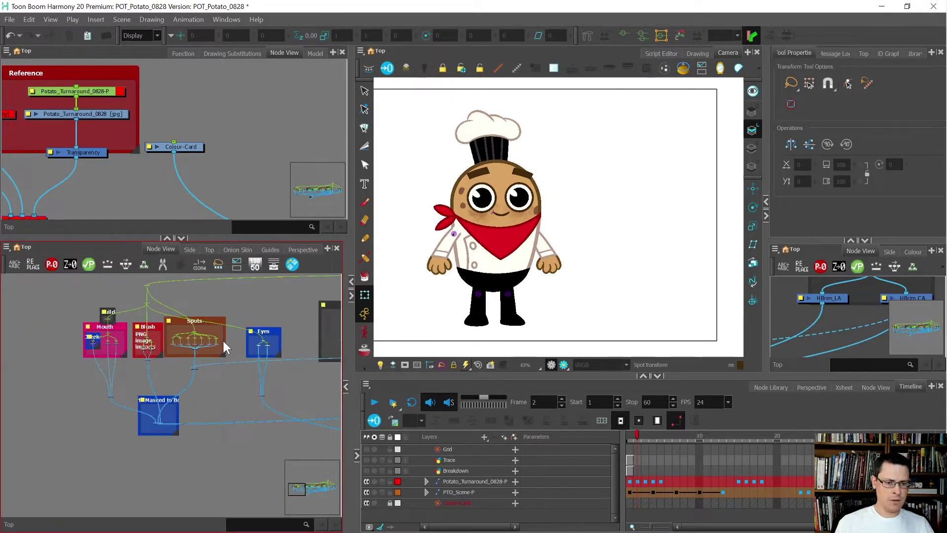
scroll(68, 345, "down", 1)
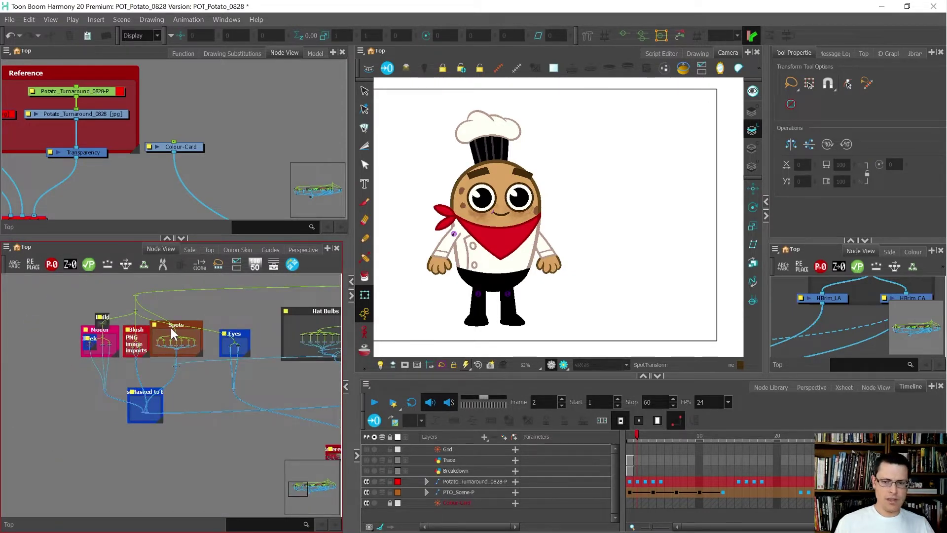
Step: Step forward through the turnaround to the back view at frame 13 to check every pose
key(".")
key(".")
key(".")
key(".")
key(".")
key(".")
key(".")
key(".")
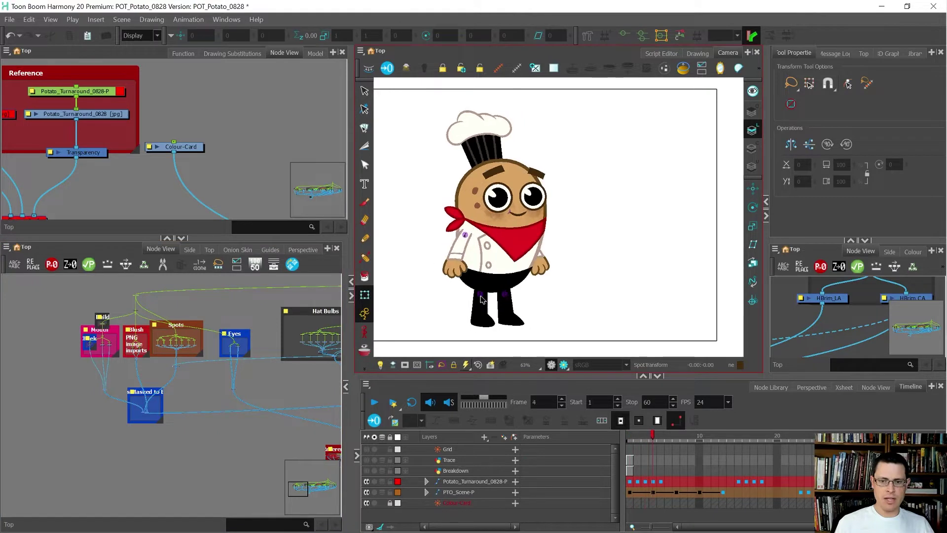
key(".")
key(".")
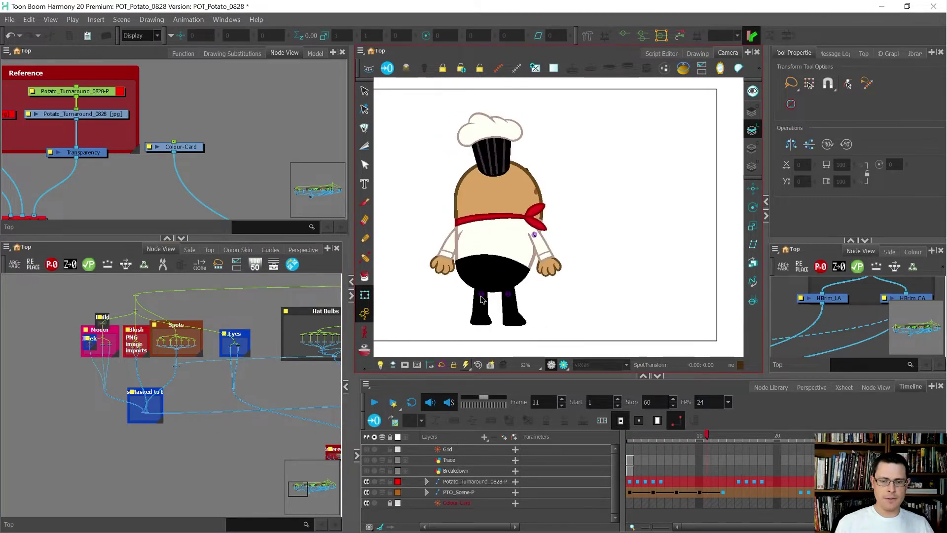
key(".")
key(".")
key(".")
key(".")
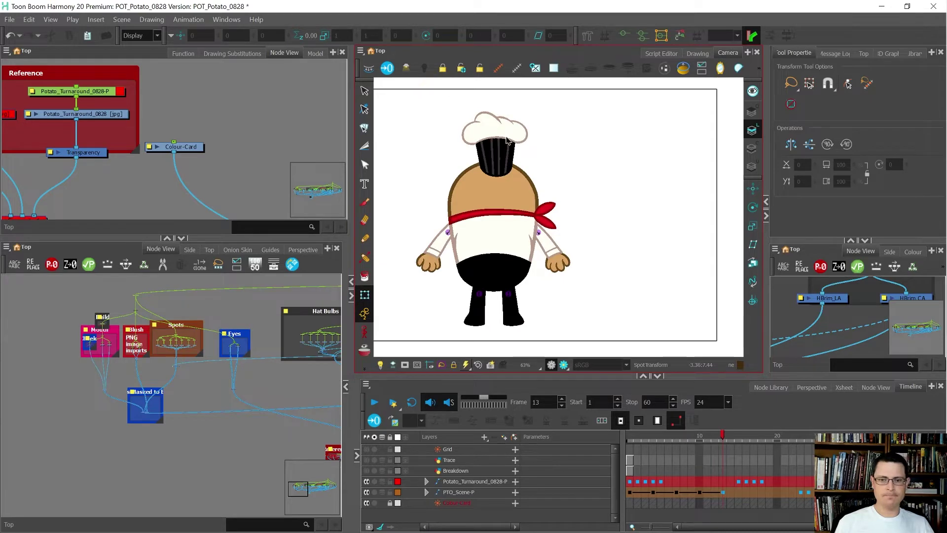
Step: Select the hat's top line at frame 13 and enable Composite_1 to show the turnaround reference behind the character
left_click(500, 139)
scroll(499, 139, "up", 3)
scroll(499, 140, "down", 1)
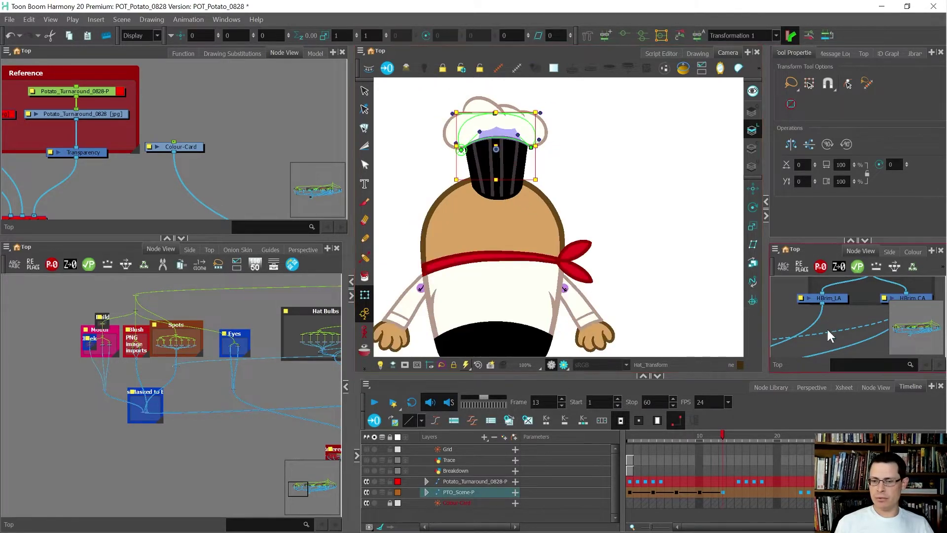
scroll(176, 167, "down", 4)
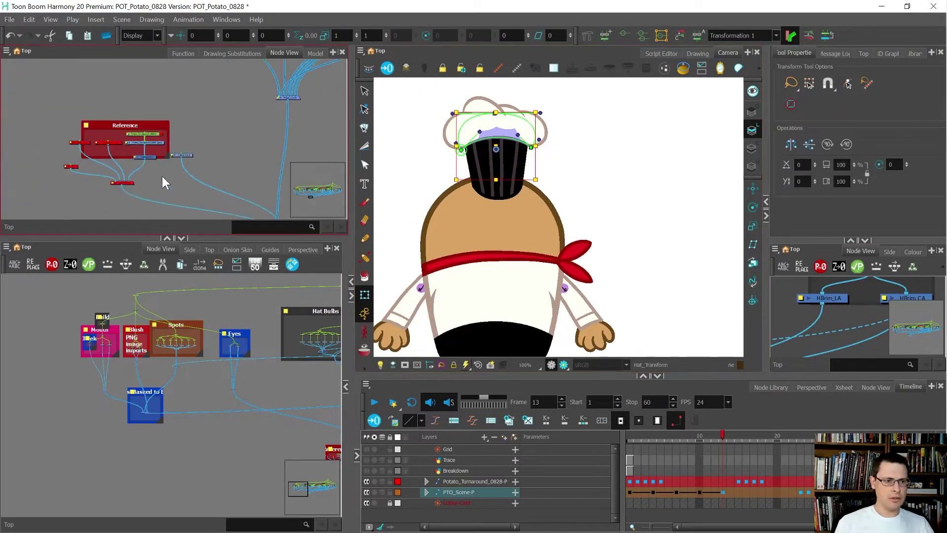
scroll(162, 191, "up", 3)
left_click(106, 175)
key("a")
left_click(66, 171)
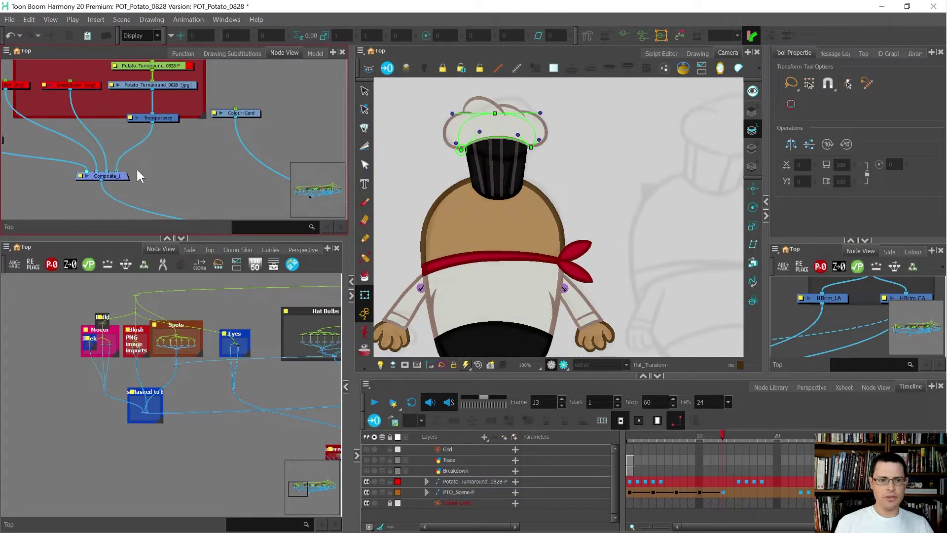
left_click(104, 176)
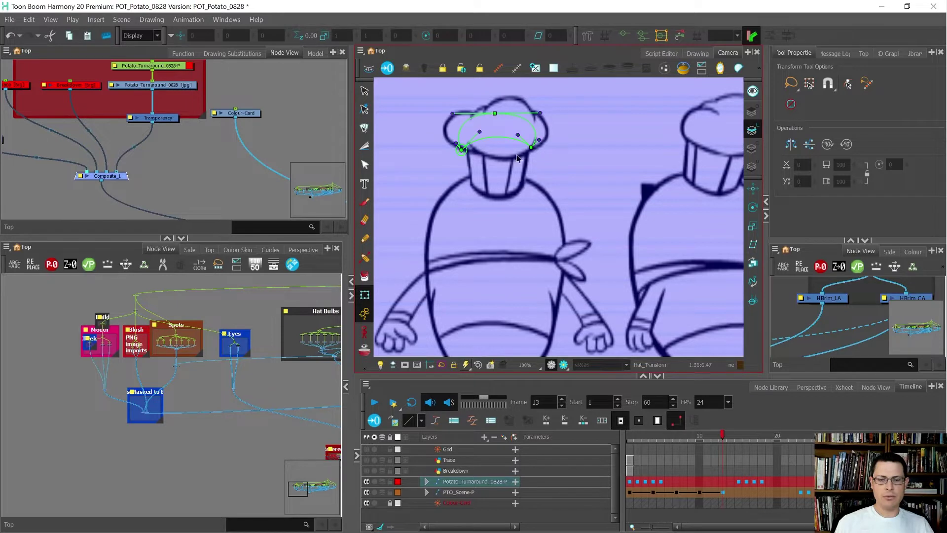
left_click(246, 180)
scroll(445, 136, "up", 2)
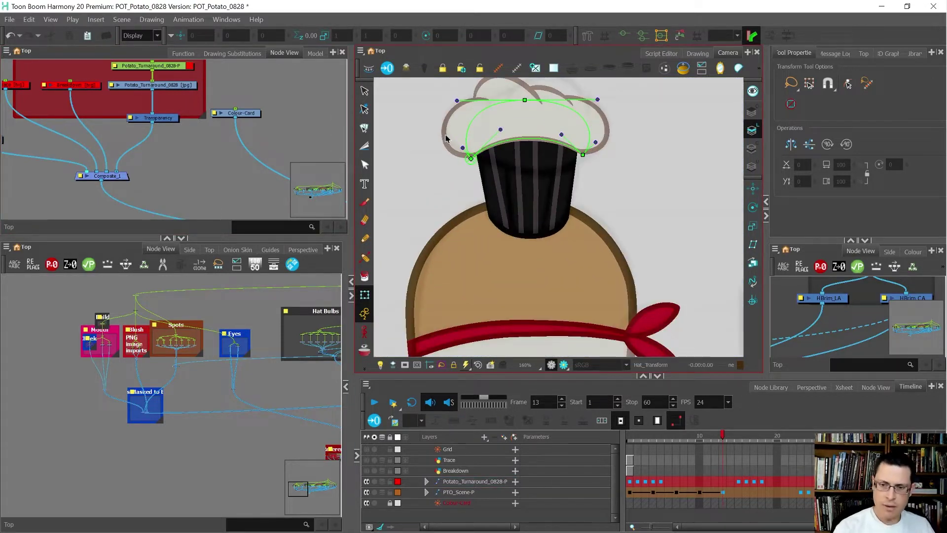
Step: Reshape the hat top line's deformer at frame 13 so the puff's lower edge bows downward over the brim
left_click_drag(502, 130, 508, 181)
left_click_drag(563, 134, 557, 183)
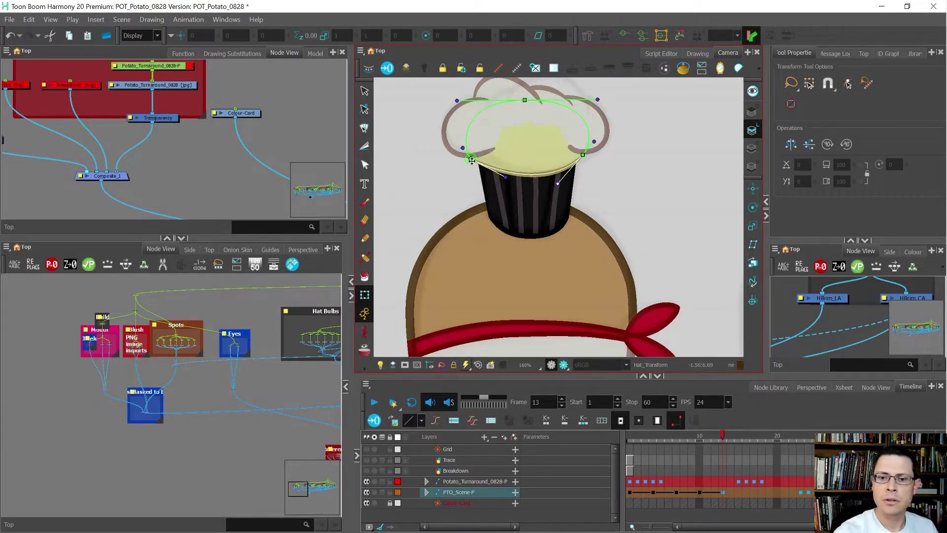
left_click_drag(471, 160, 473, 154)
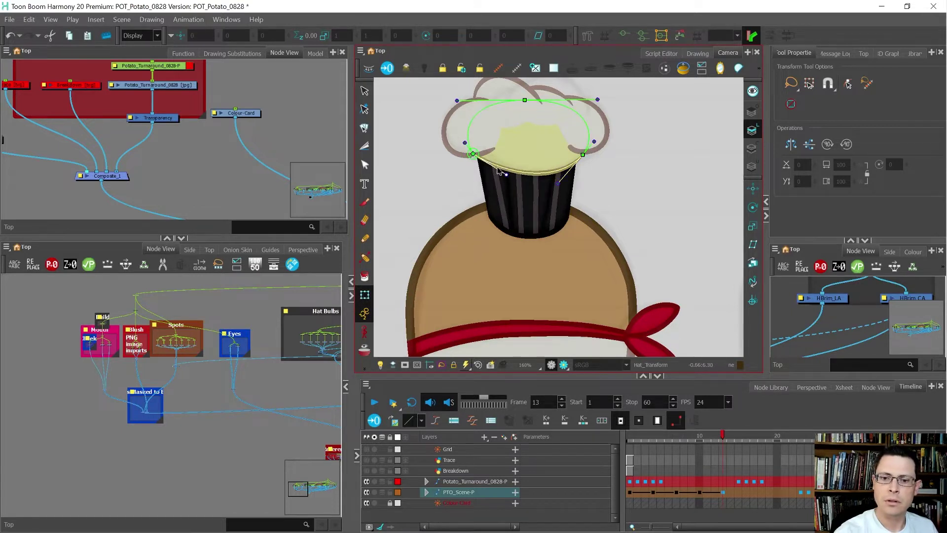
left_click_drag(583, 153, 502, 173)
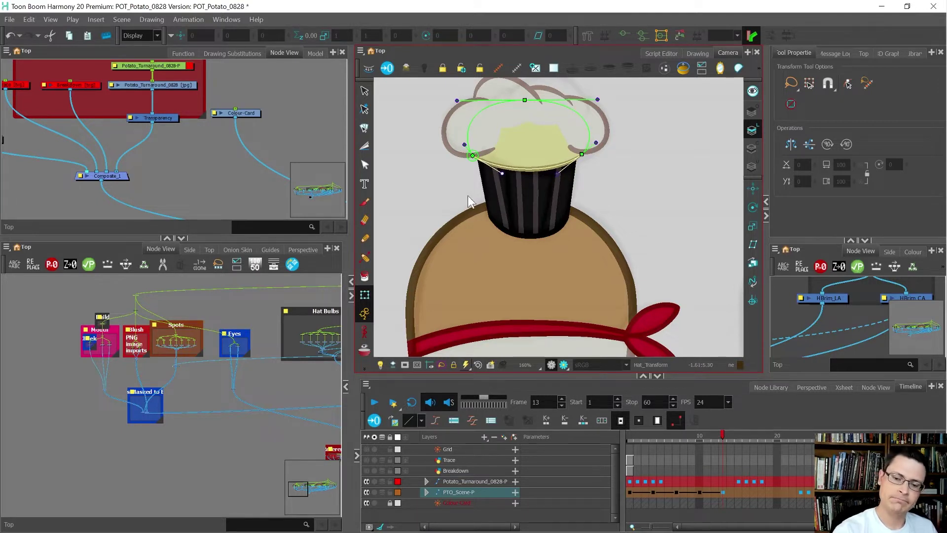
left_click(451, 206)
Step: Compare the reshaped hat edge at frame 13 with the preceding in-between frames
key("1")
key("comma")
key("comma")
key("period")
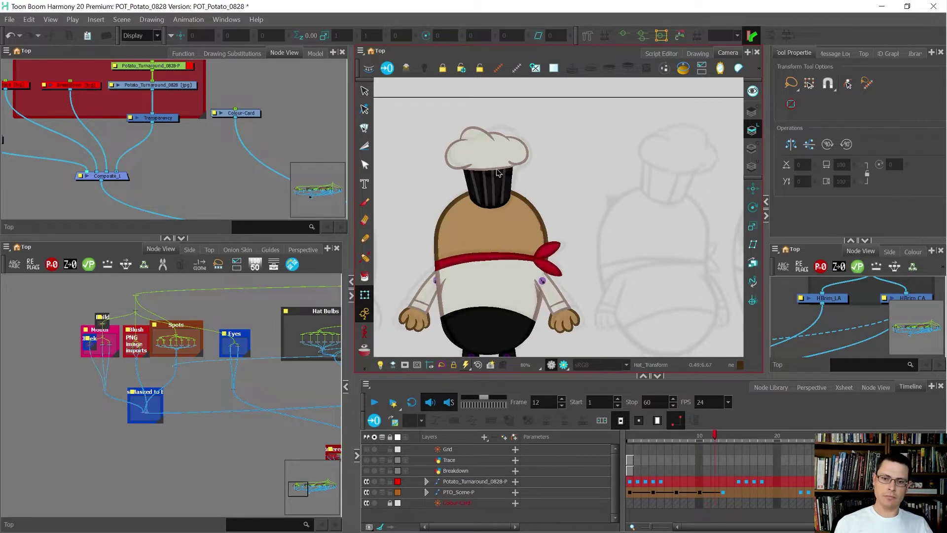
Step: Locate the hat top line's layer in the timeline and inspect its edge at frames 12 and 13
scroll(500, 173, "up", 1)
left_click(499, 172)
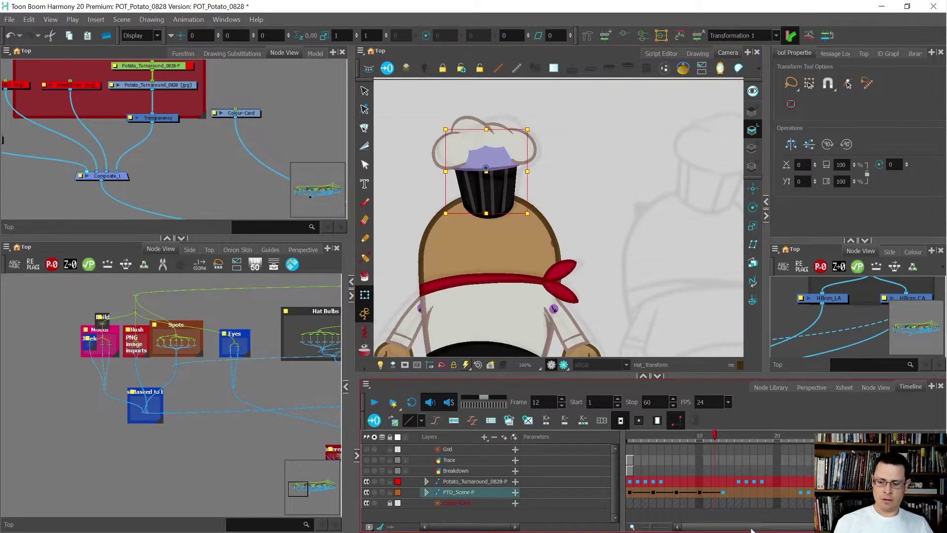
key("o")
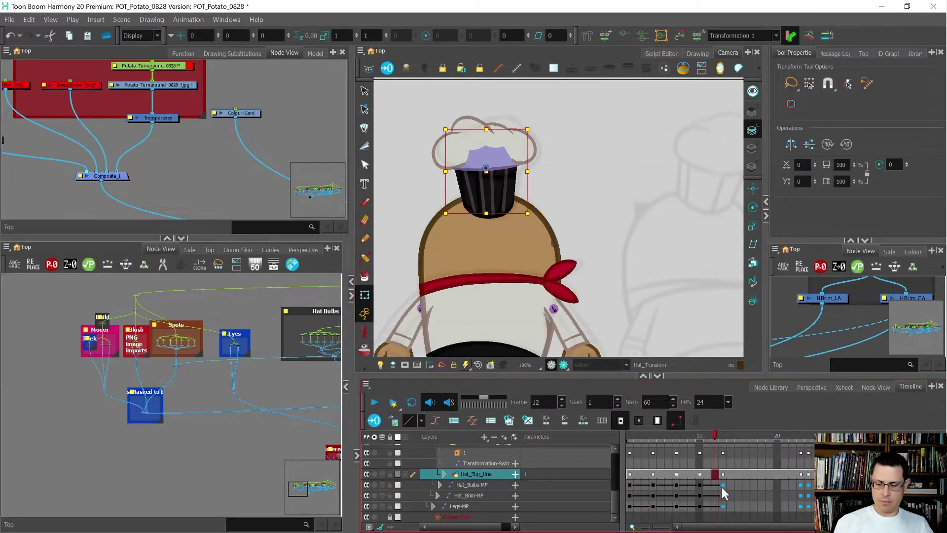
key("period")
left_click(850, 86)
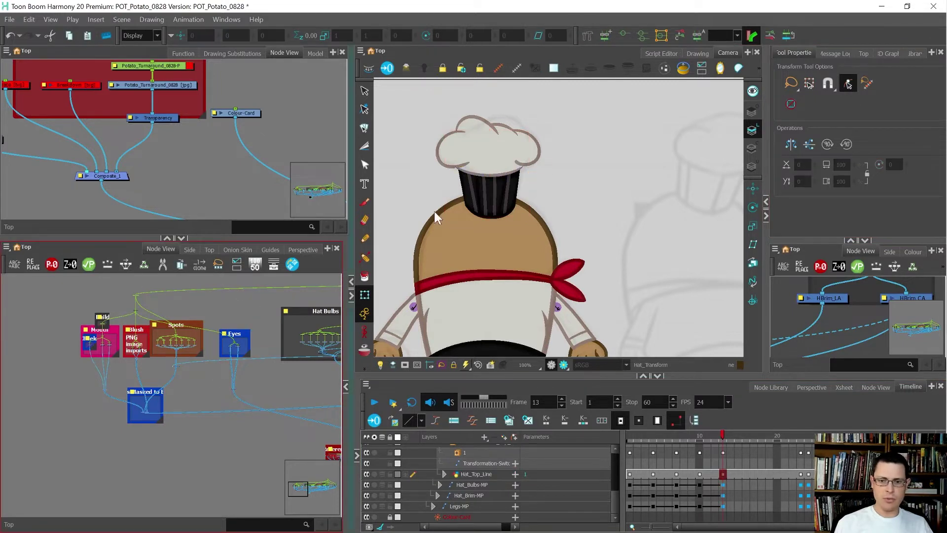
scroll(482, 179, "up", 2)
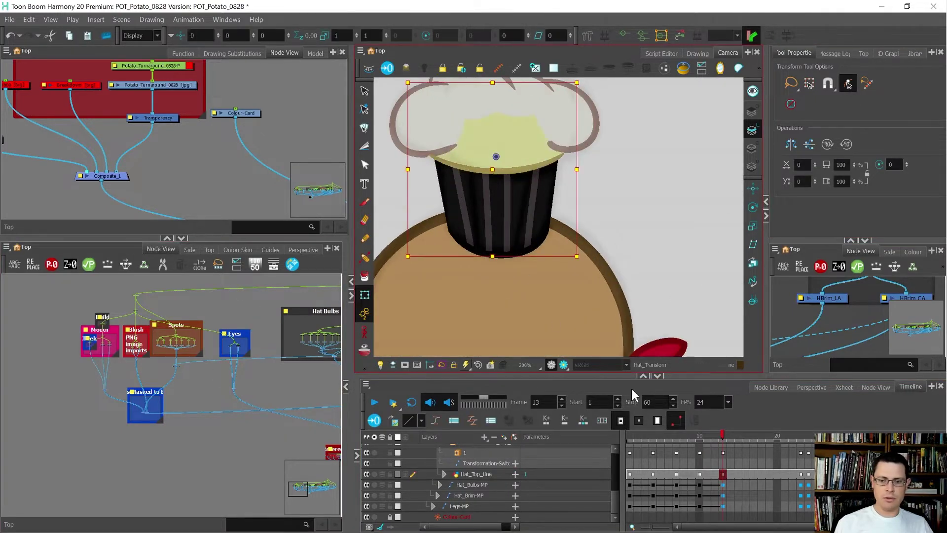
left_click(684, 457)
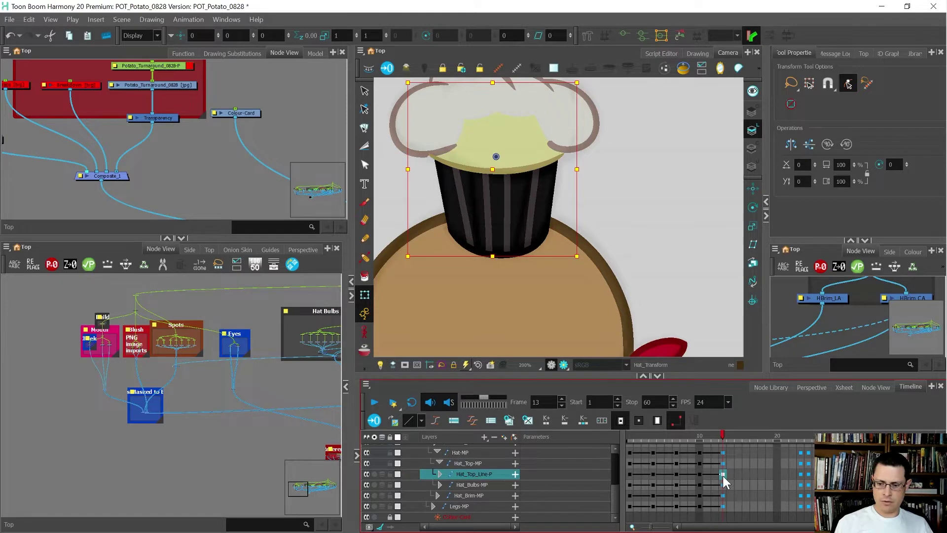
Step: Check the hat top line's fit against the turnaround reference at frames 10 and 7
left_click(700, 473)
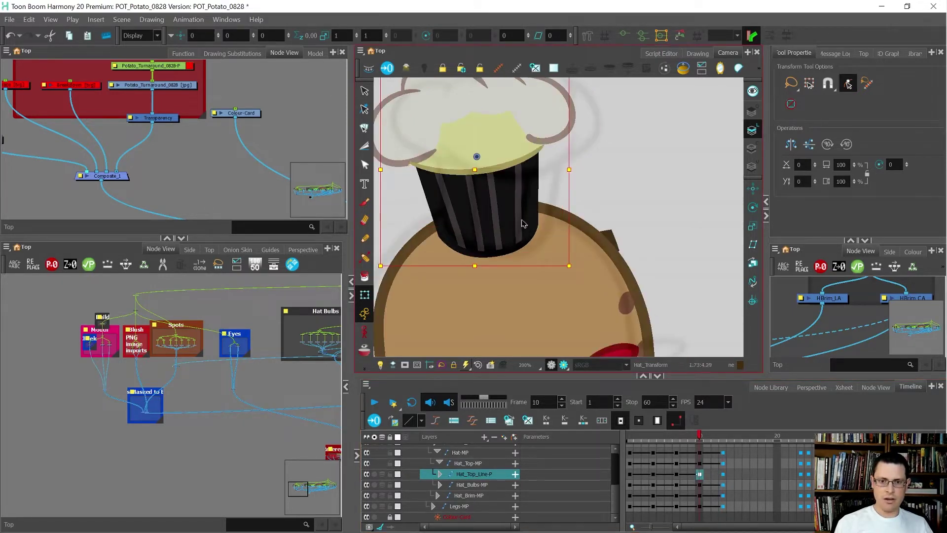
scroll(474, 198, "down", 1)
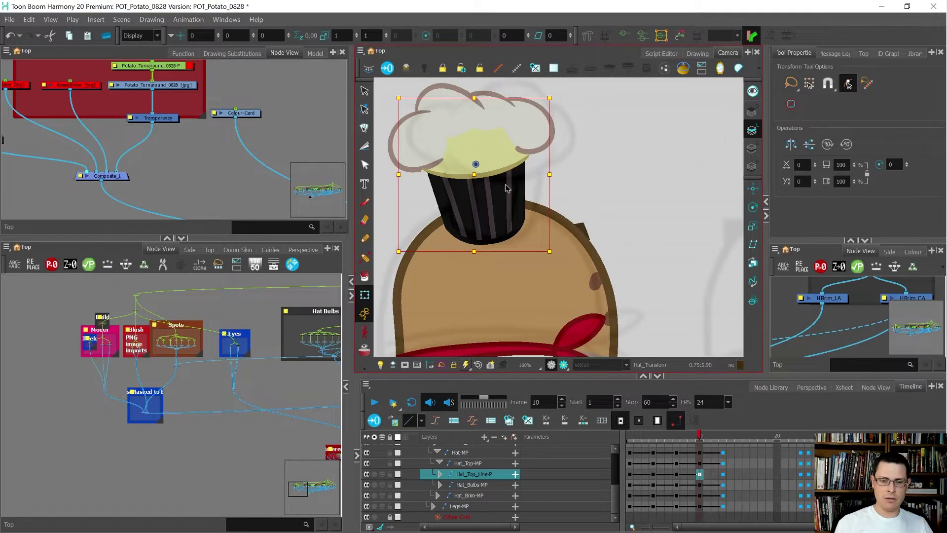
scroll(507, 188, "down", 1)
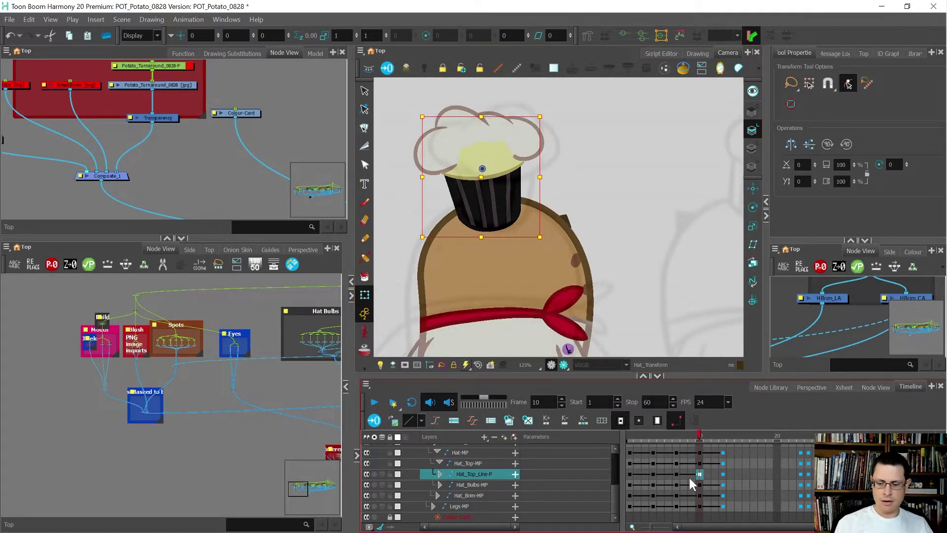
key("comma")
key("comma")
key("comma")
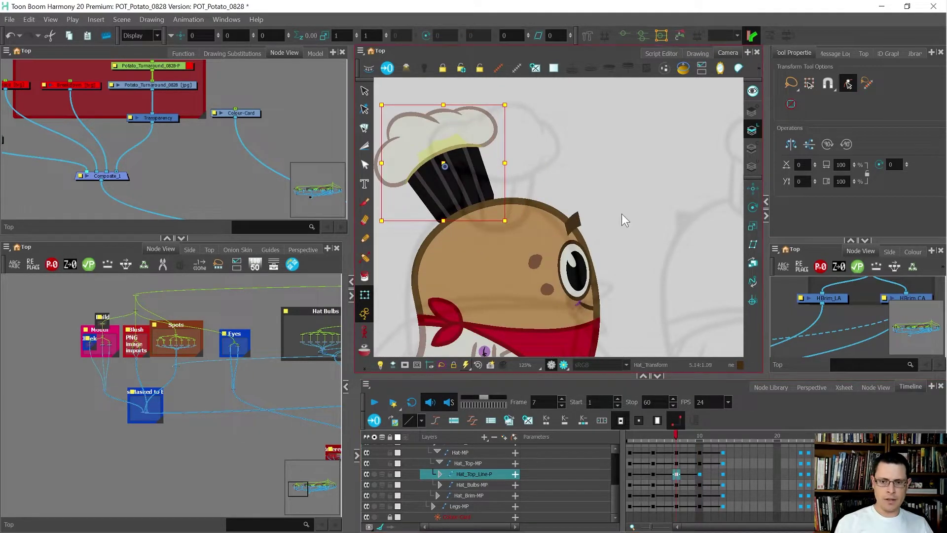
scroll(620, 216, "down", 3)
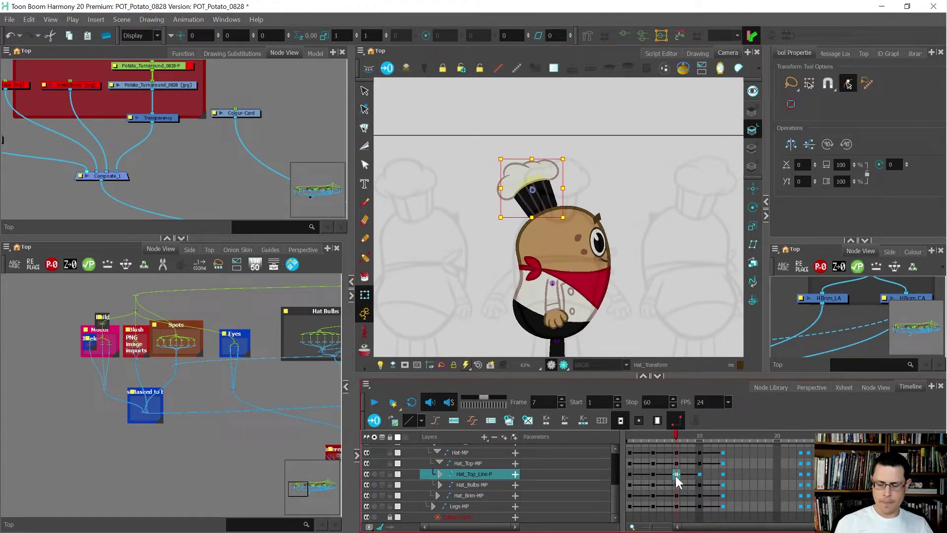
Step: Collapse the timeline layers and move the PTO_Scene-P pose keyframes together onto consecutive frames 1 to 5
key("minus")
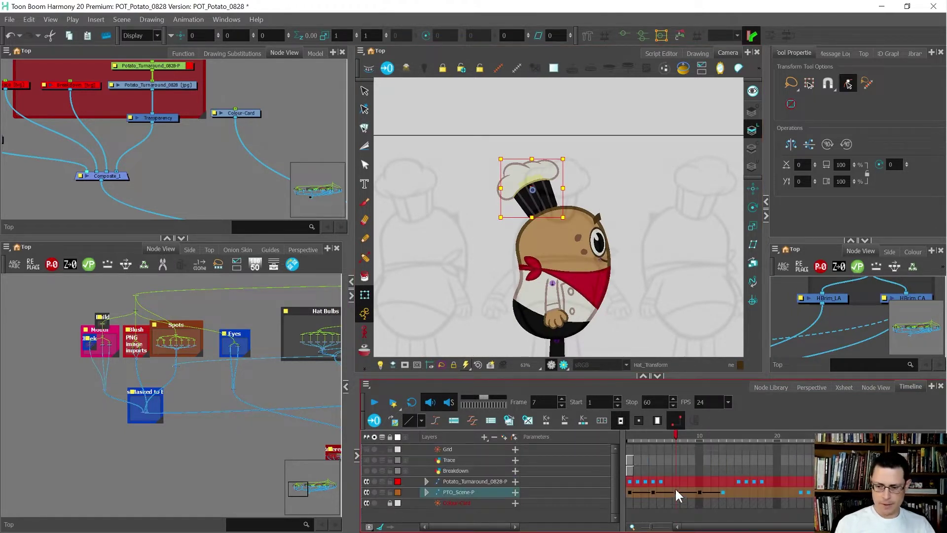
left_click(652, 491)
left_click_drag(653, 492, 641, 493)
left_click(676, 493)
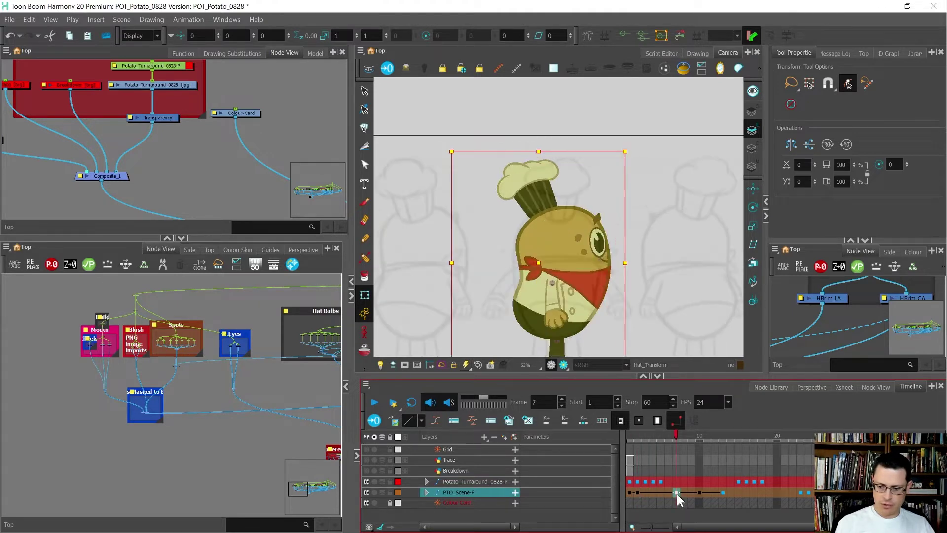
mouse_move(651, 492)
left_mouse_down()
mouse_move(722, 489)
mouse_move(661, 492)
left_mouse_up()
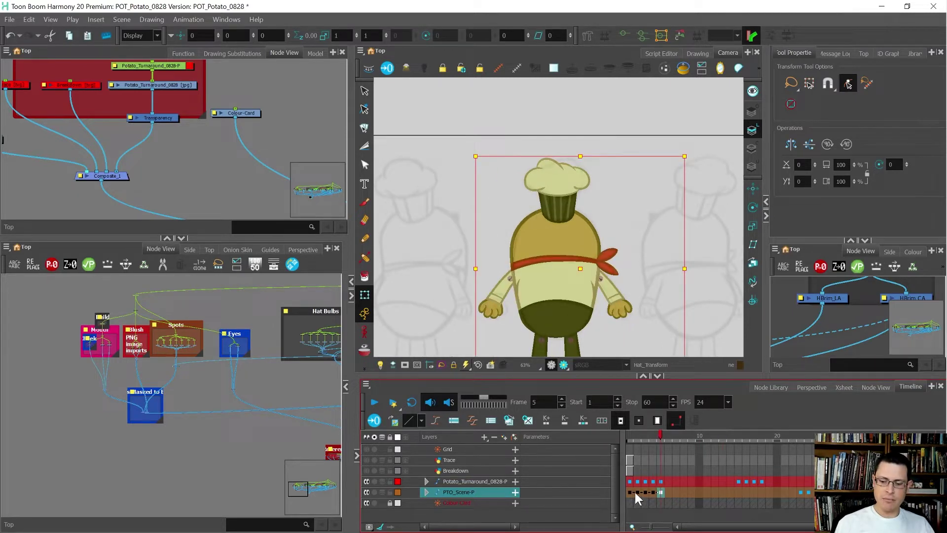
Step: Mark frame 1 of PTO_Scene-P red and frame 2 orange
left_click(630, 491)
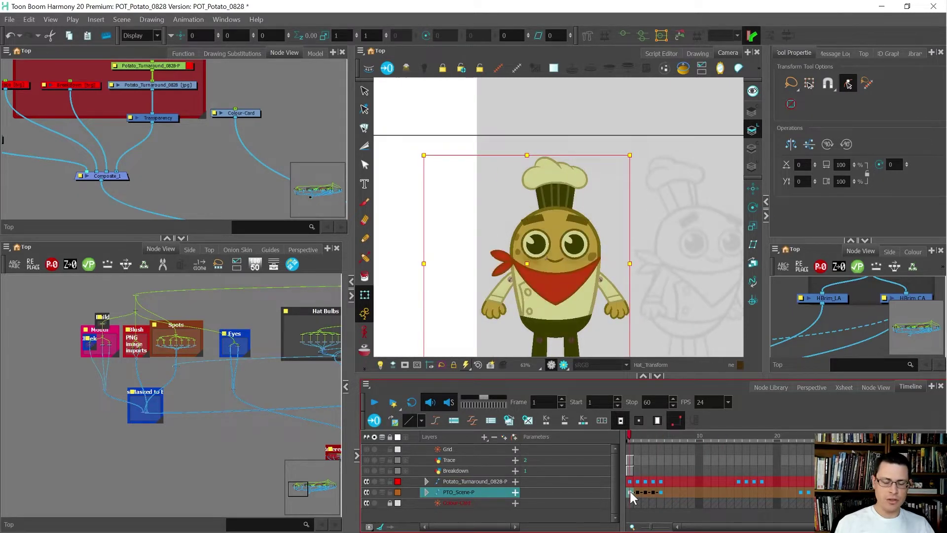
right_click(630, 491)
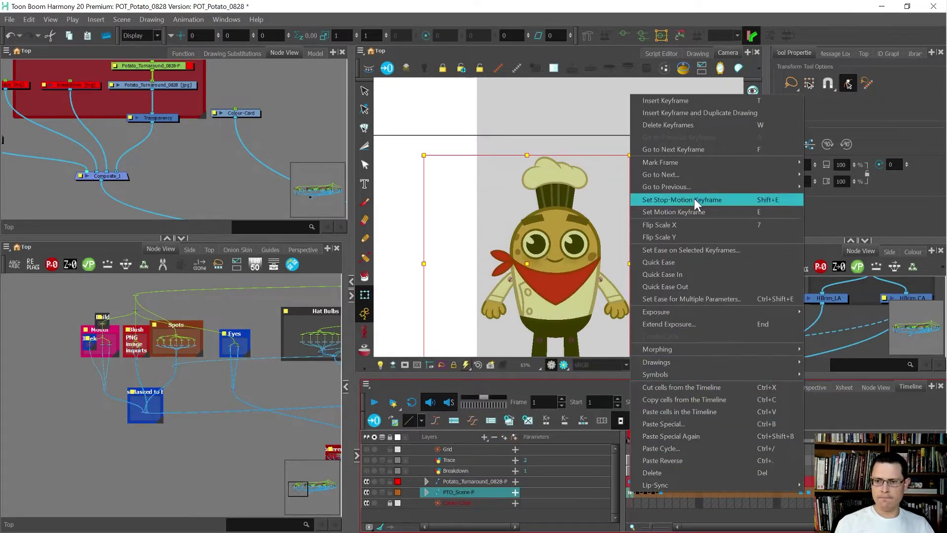
mouse_move(683, 160)
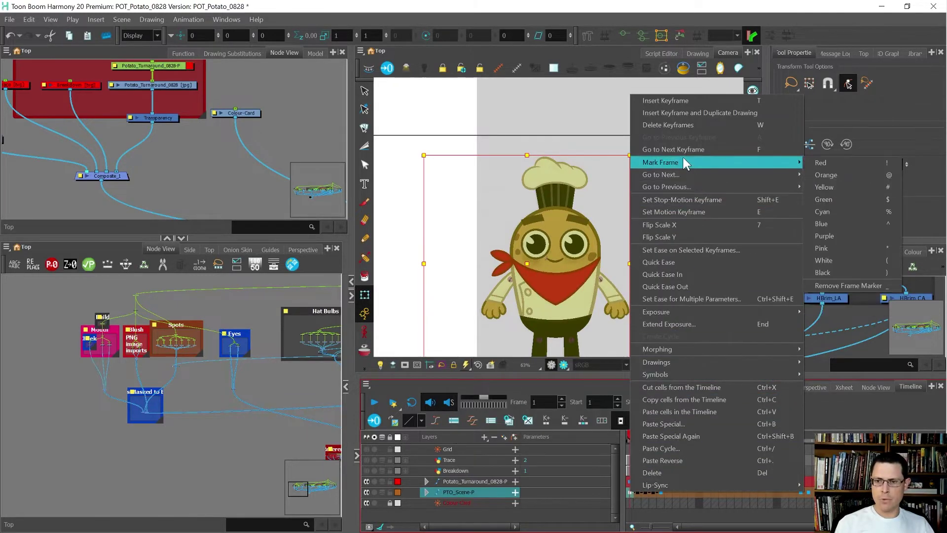
left_click(842, 161)
left_click(638, 493)
right_click(638, 493)
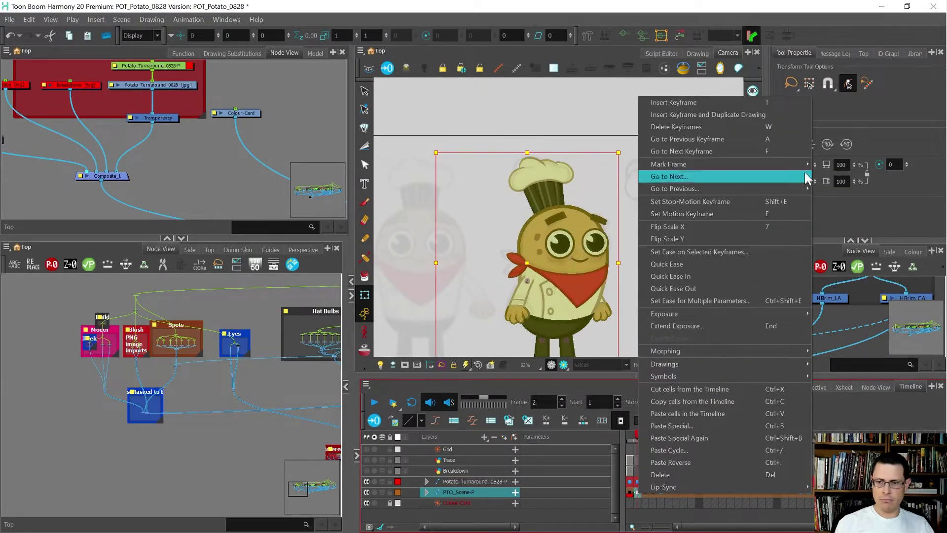
mouse_move(793, 165)
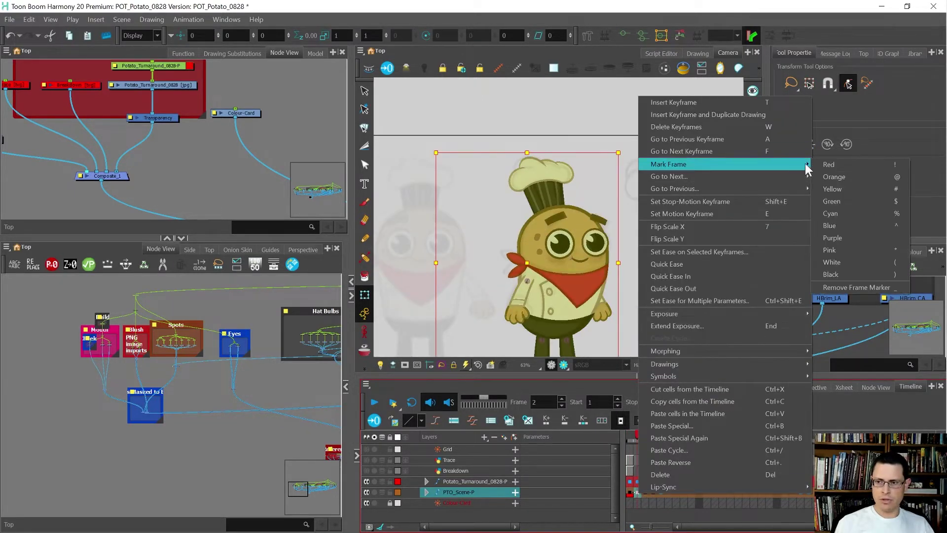
left_click(832, 175)
Step: Mark PTO_Scene-P's frame 3 yellow, frame 4 green and frame 5 cyan
left_click(643, 494)
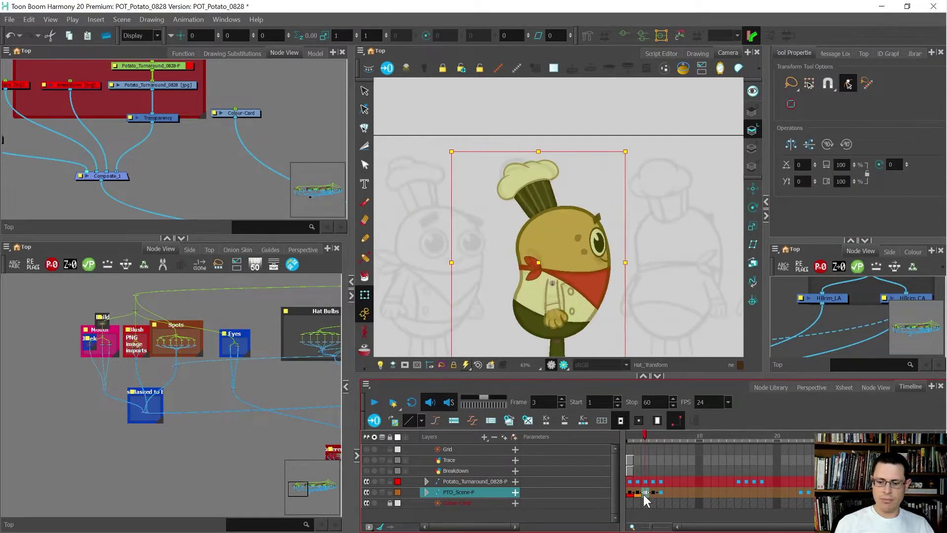
right_click(643, 494)
mouse_move(712, 162)
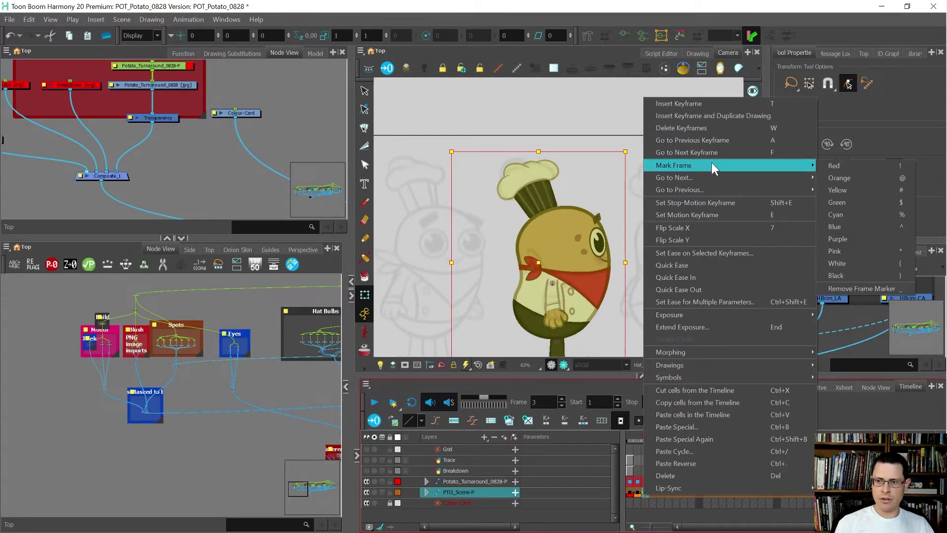
left_click(842, 187)
left_click(653, 493)
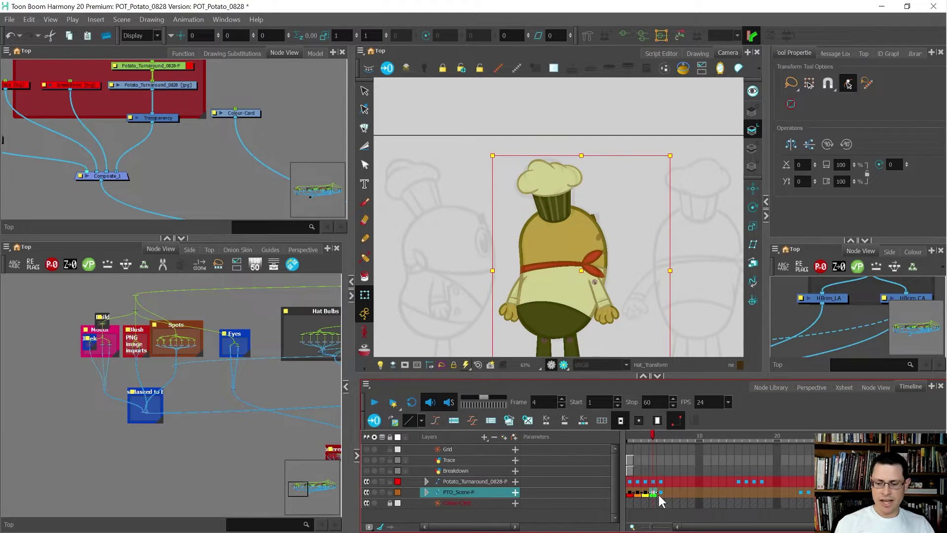
left_click(659, 494)
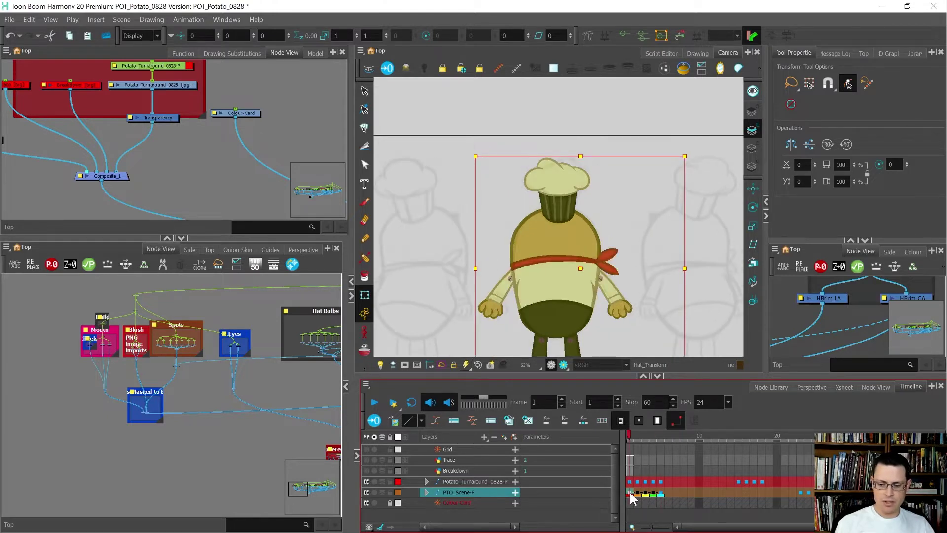
Step: Flip back and forth through frames 1 to 5 to check how the turnaround poses flow into each other
left_click(629, 492)
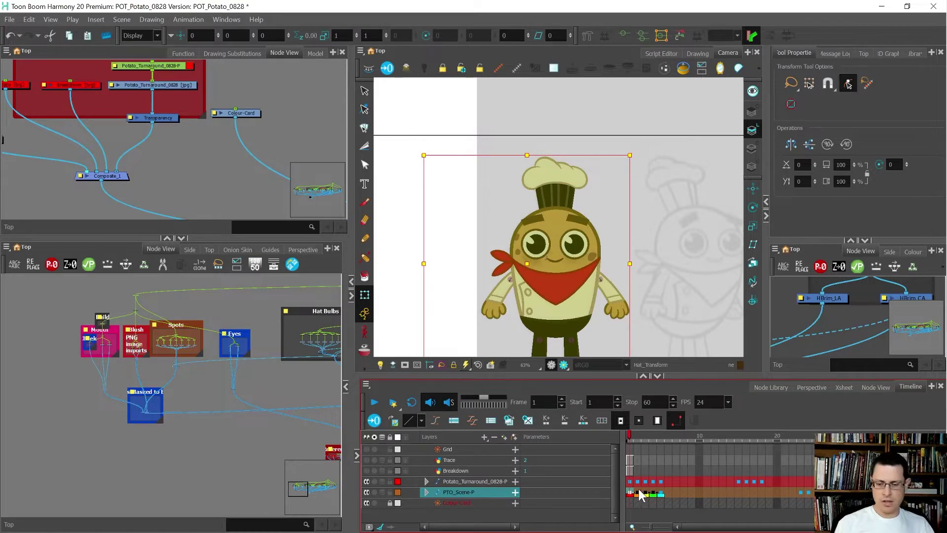
scroll(544, 236, "up", 1)
key("period")
key("period")
key("period")
key("period")
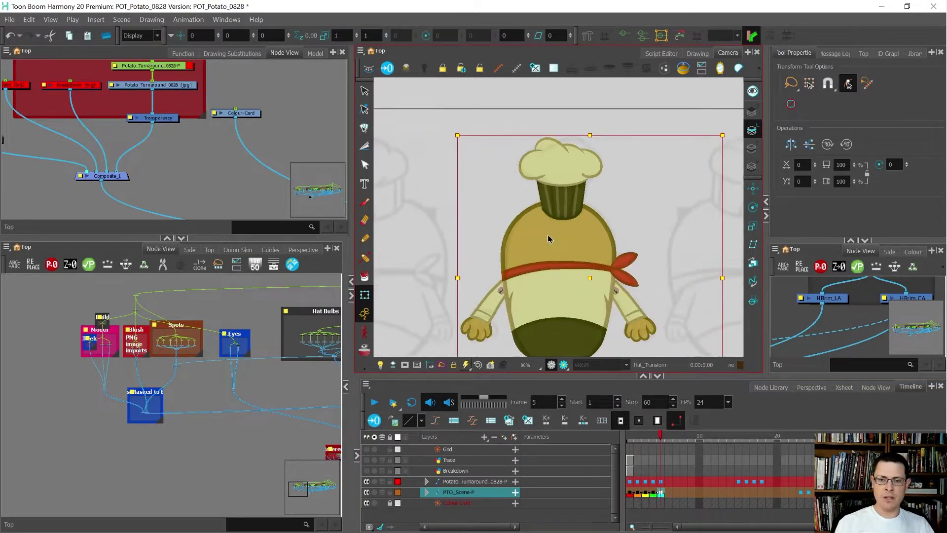
scroll(548, 238, "down", 2)
key("semicolon")
key("semicolon")
key("apostrophe")
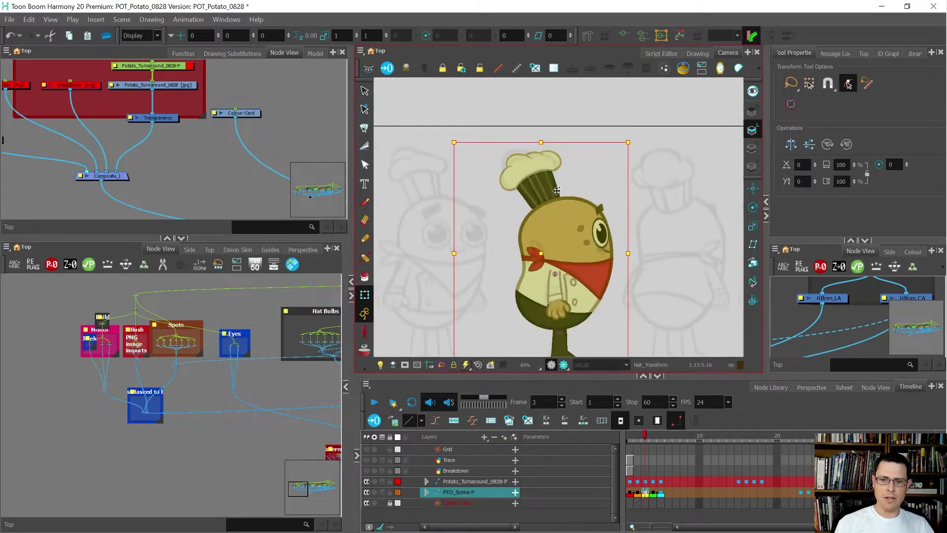
key("semicolon")
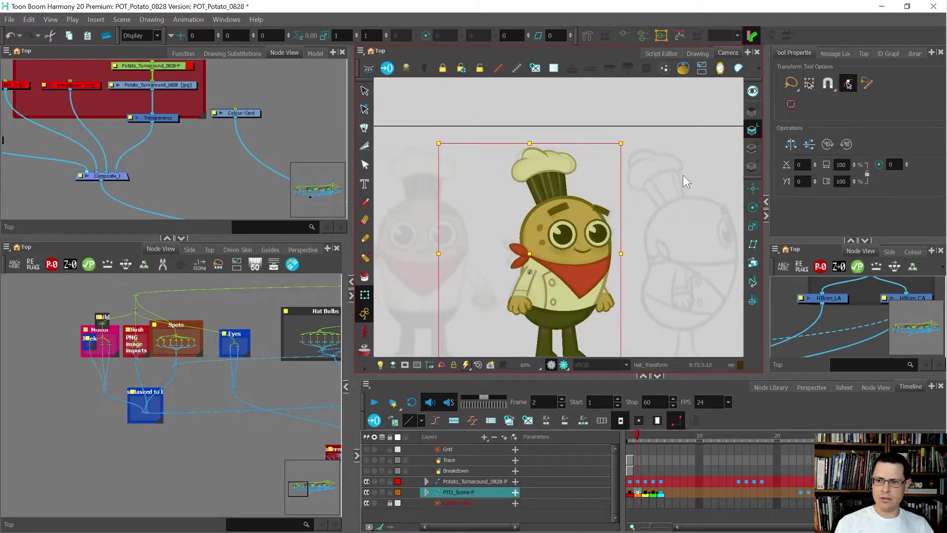
key("period")
key("period")
key("period")
key("comma")
key("comma")
key("comma")
key("comma")
key("period")
key("period")
key("period")
key("comma")
key("comma")
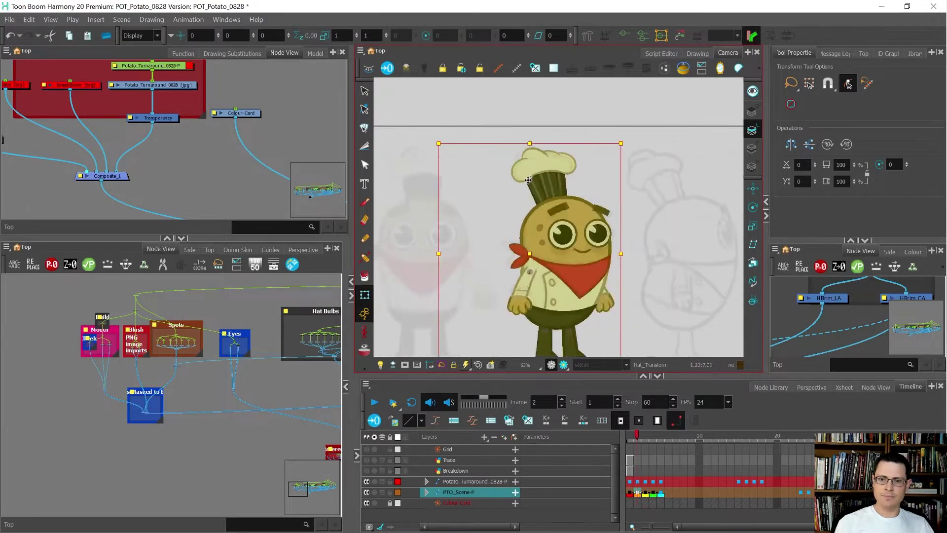
Step: Select the hat's outermost bulb and compare its layering and position between frames 1 and 2
left_click(529, 179)
scroll(474, 195, "up", 2)
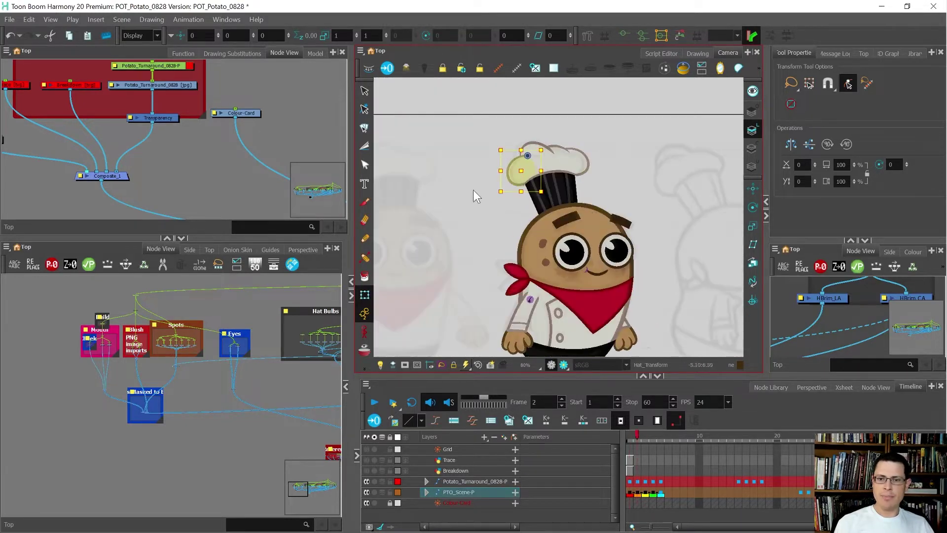
key("semicolon")
scroll(474, 196, "down", 1)
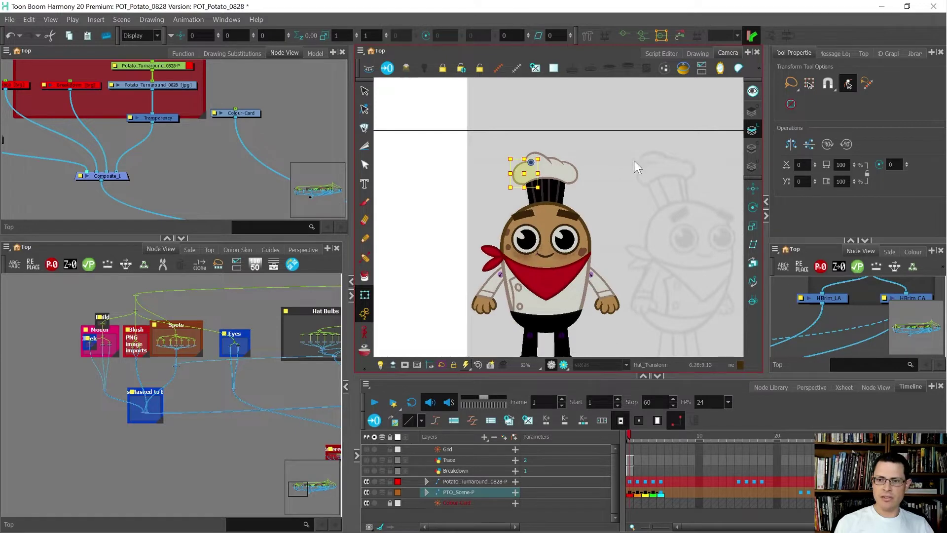
scroll(583, 173, "up", 3)
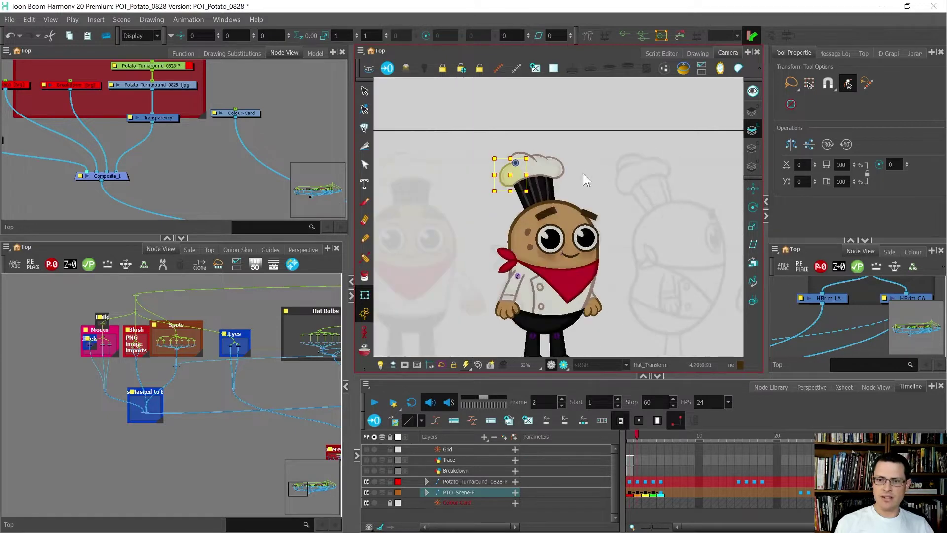
scroll(579, 165, "down", 2)
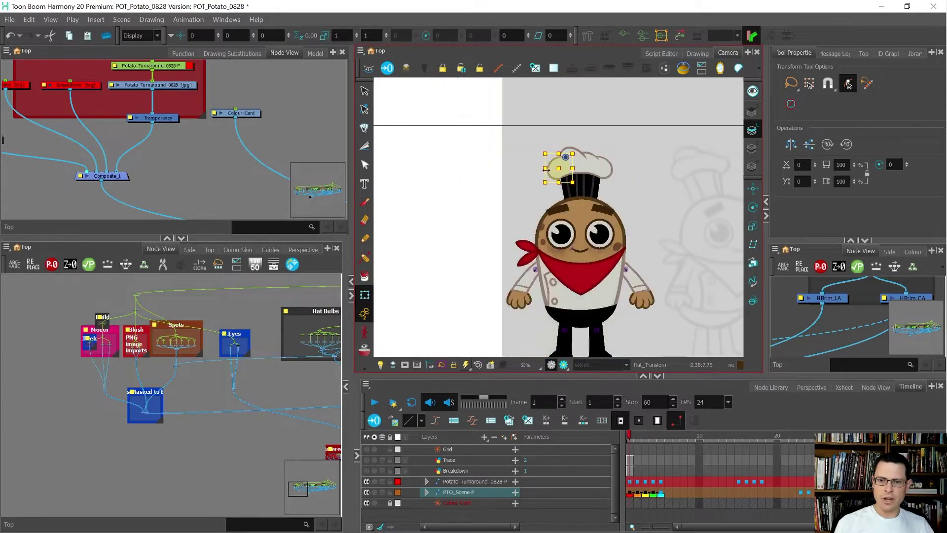
key("apostrophe")
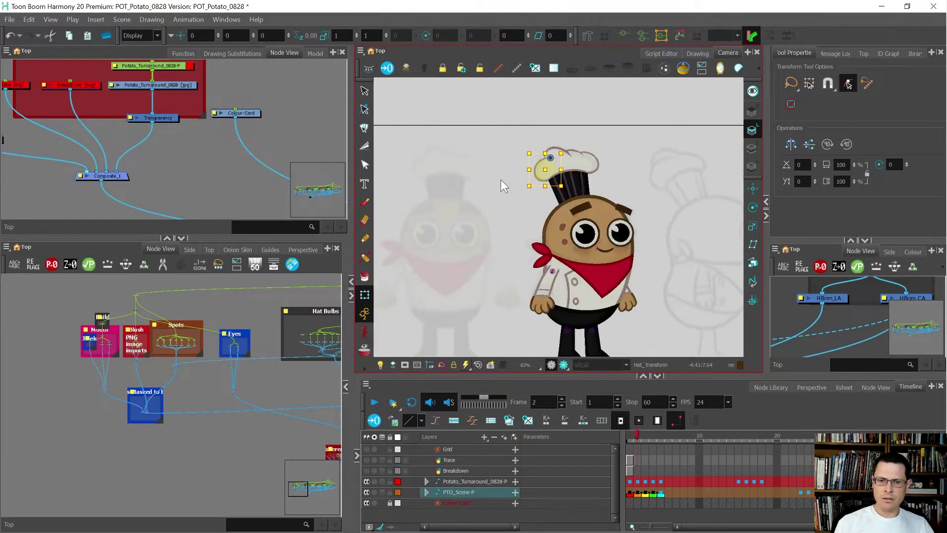
key("semicolon")
scroll(566, 162, "up", 2)
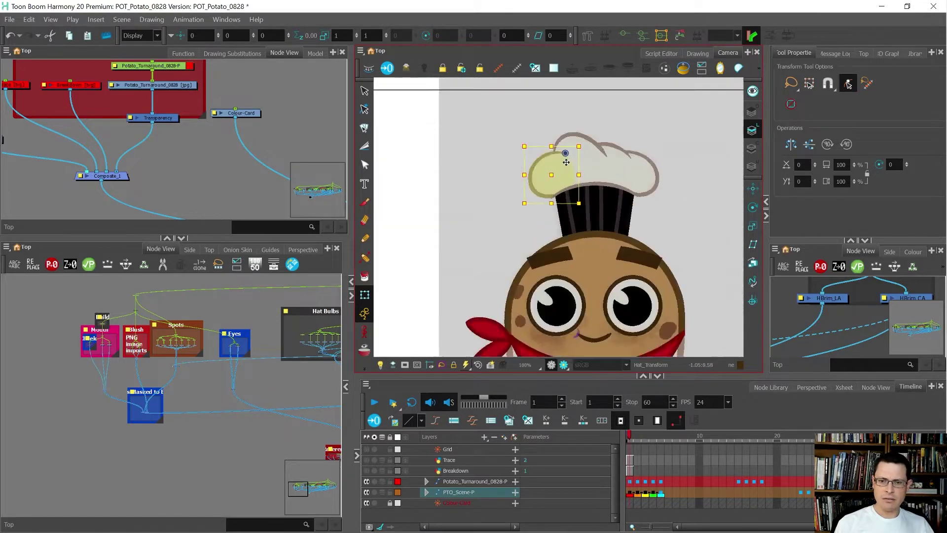
Step: Find the outermost hat bulb's node in the Hat Bulbs group and layer the bulb behind the neighbouring top puff at frame 1
scroll(566, 162, "up", 2)
key("o")
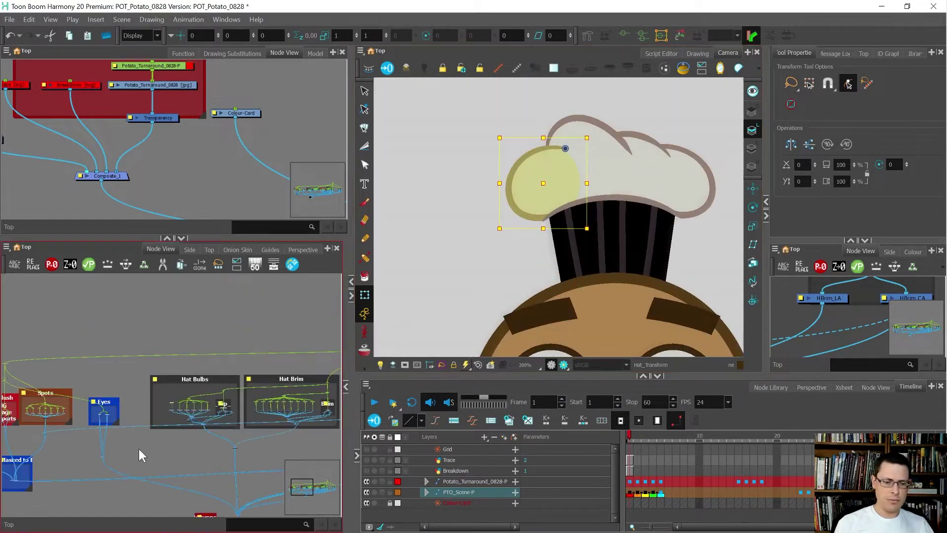
double_click(169, 427)
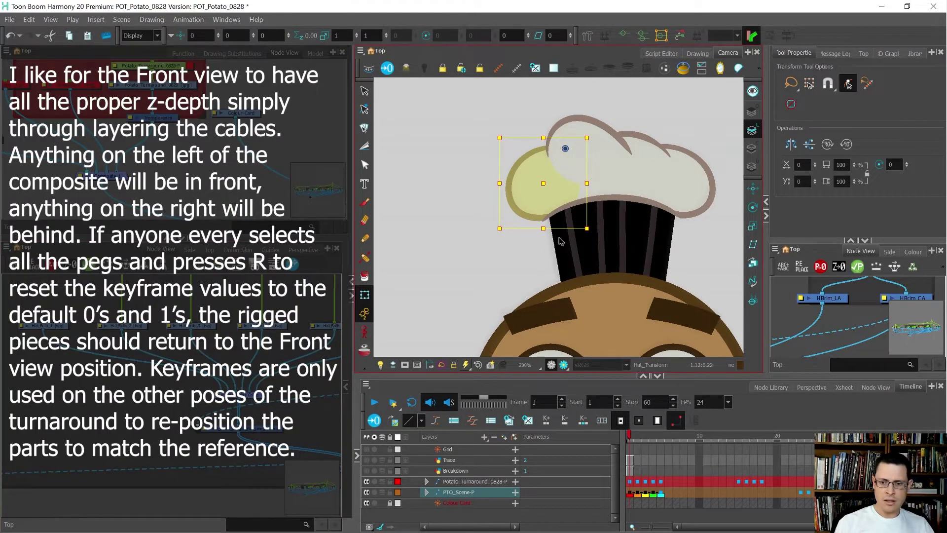
Step: At frame 2, nudge the hat's outermost bulb forward in Z so it sits in front of the neighbouring top puff
key("period")
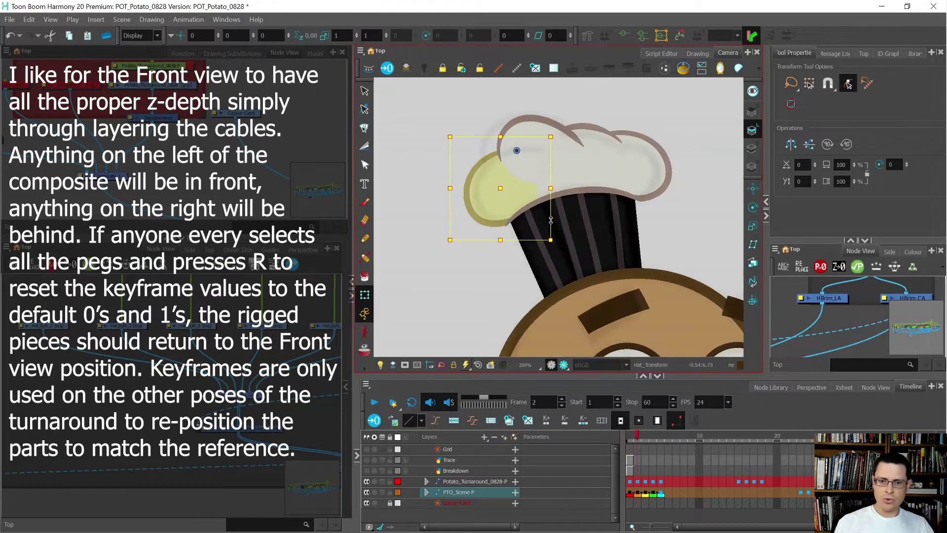
key("alt+Up")
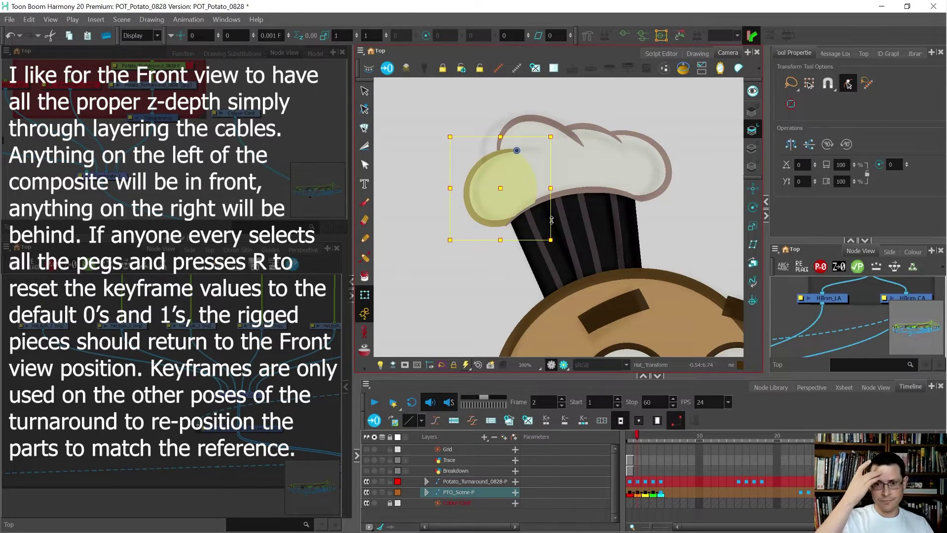
scroll(541, 206, "up", 1)
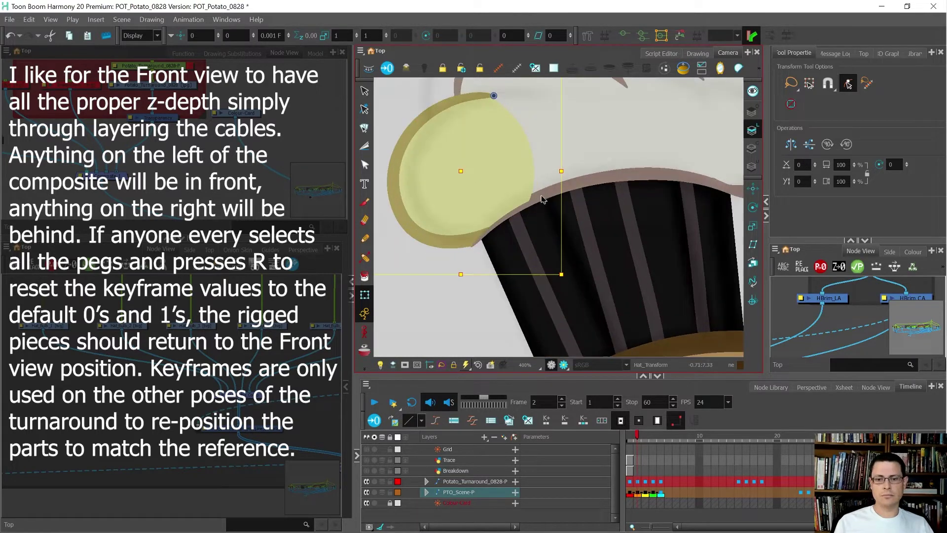
key("r")
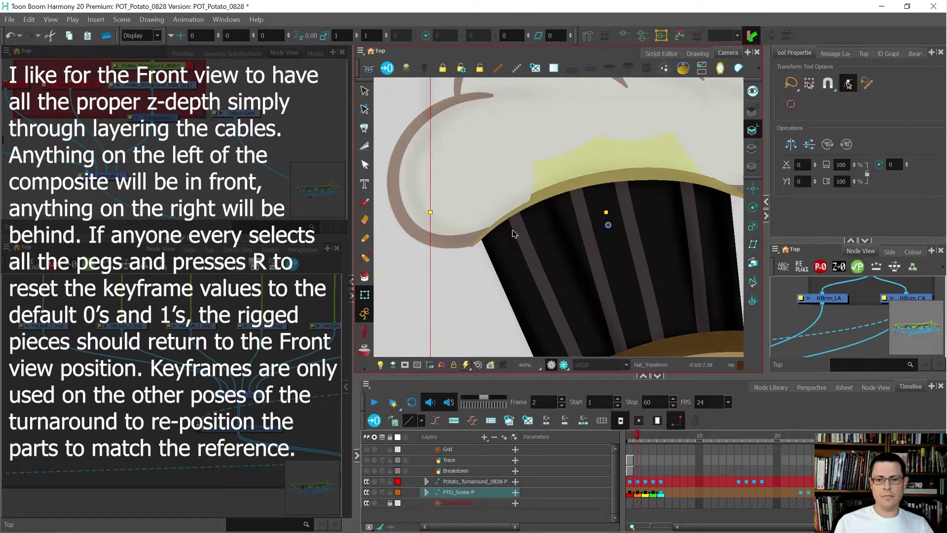
Step: Set the Hat_Bulbs_Comp composite's mode to As Bitmap and close its layer properties
scroll(481, 274, "down", 1)
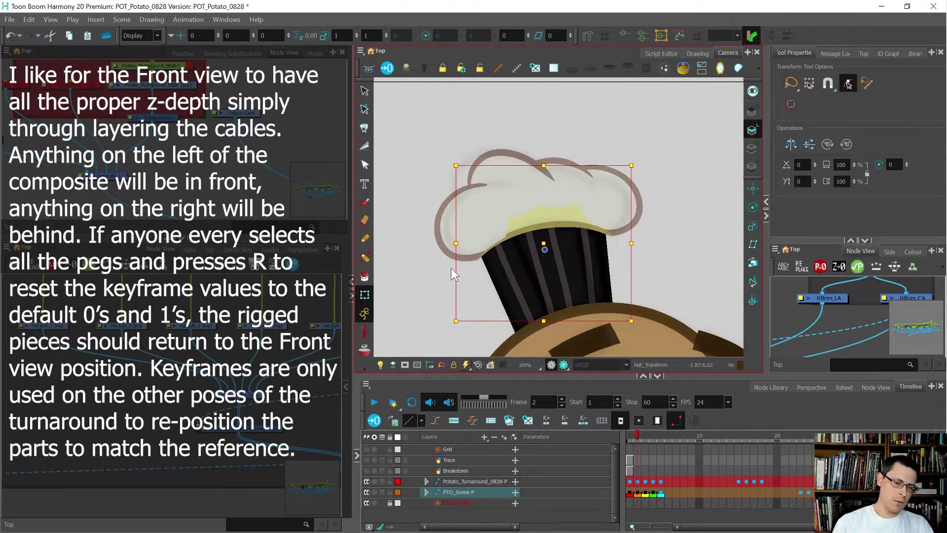
scroll(54, 373, "down", 1)
scroll(198, 414, "up", 5)
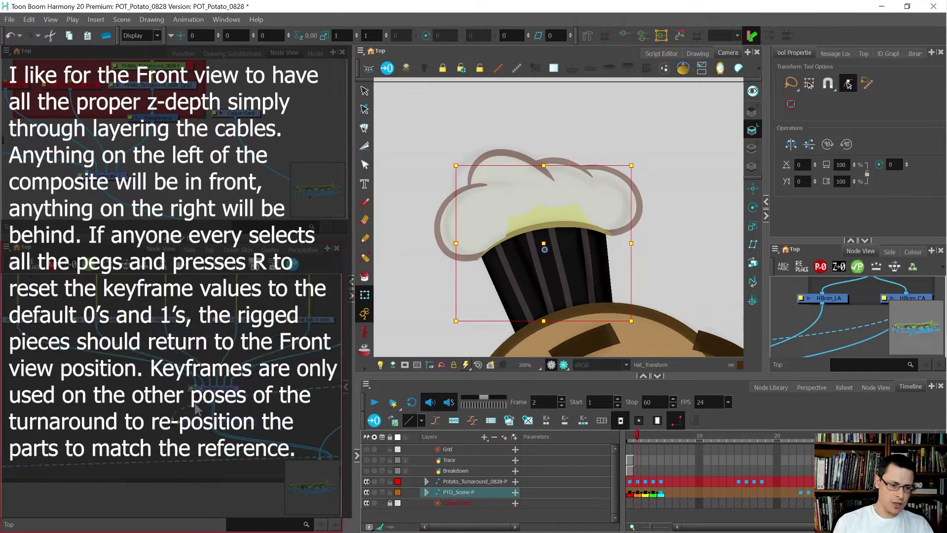
double_click(190, 378)
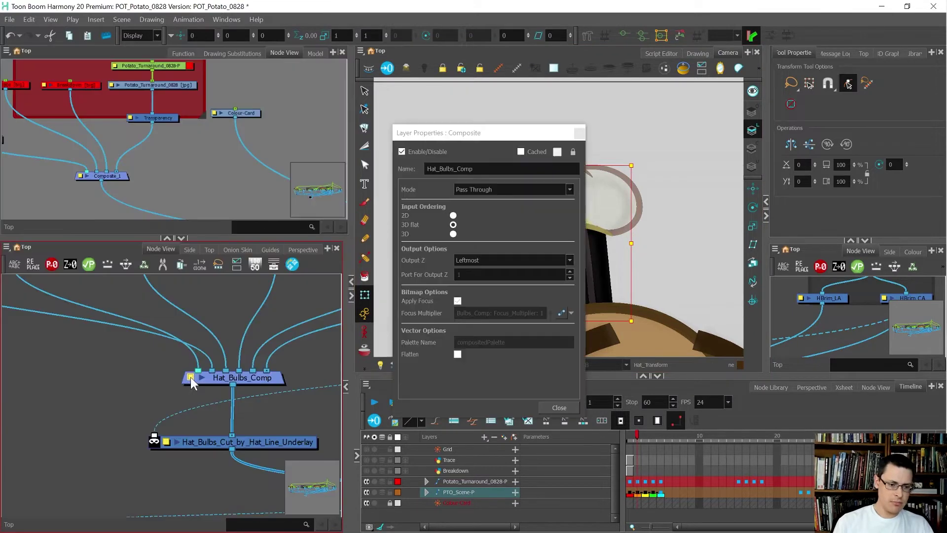
left_click(517, 189)
left_click(492, 199)
left_click_drag(522, 136, 275, 101)
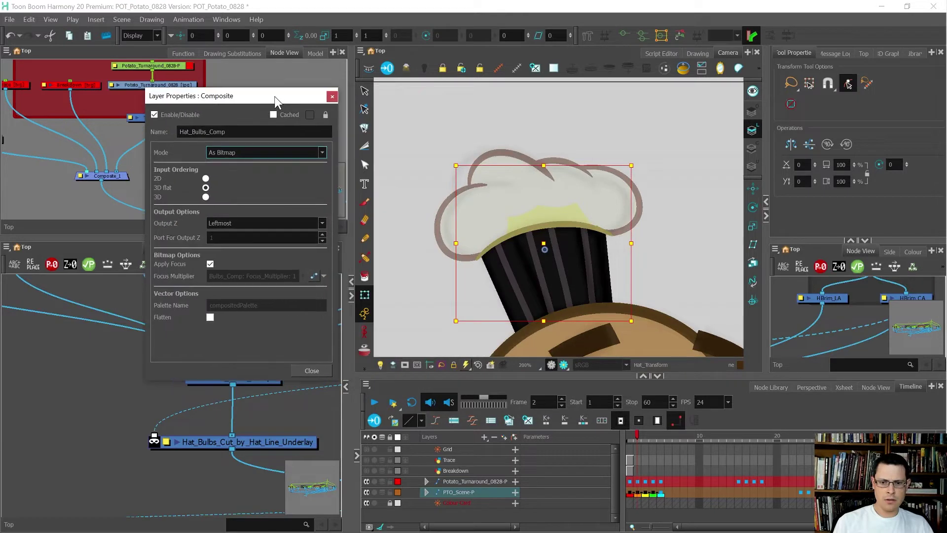
left_click(332, 96)
left_click(401, 252)
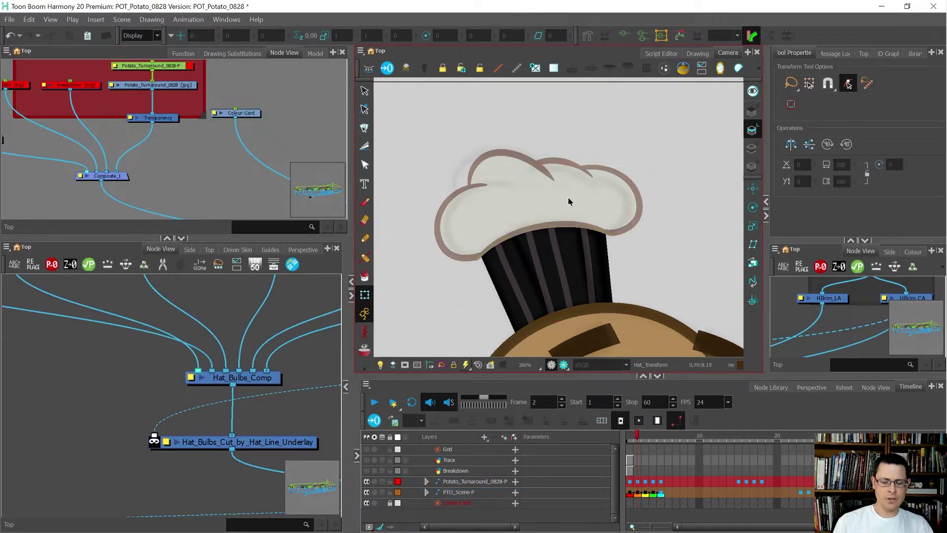
Step: Select the hat's bulbs together and step through frames 1 to 4 to compare how they overlap
scroll(567, 196, "down", 2)
left_click(519, 212)
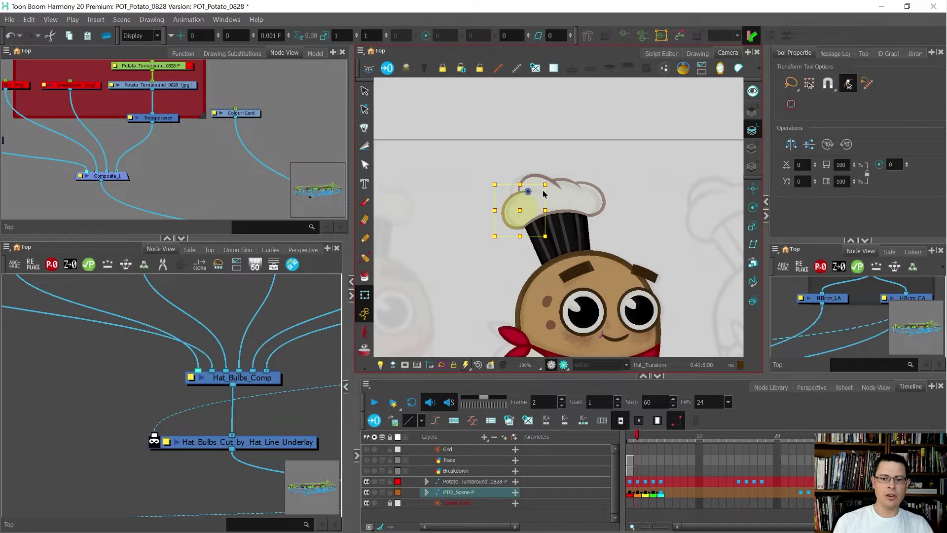
left_click(560, 198)
left_click(570, 194, "shift")
left_click(594, 204, "shift")
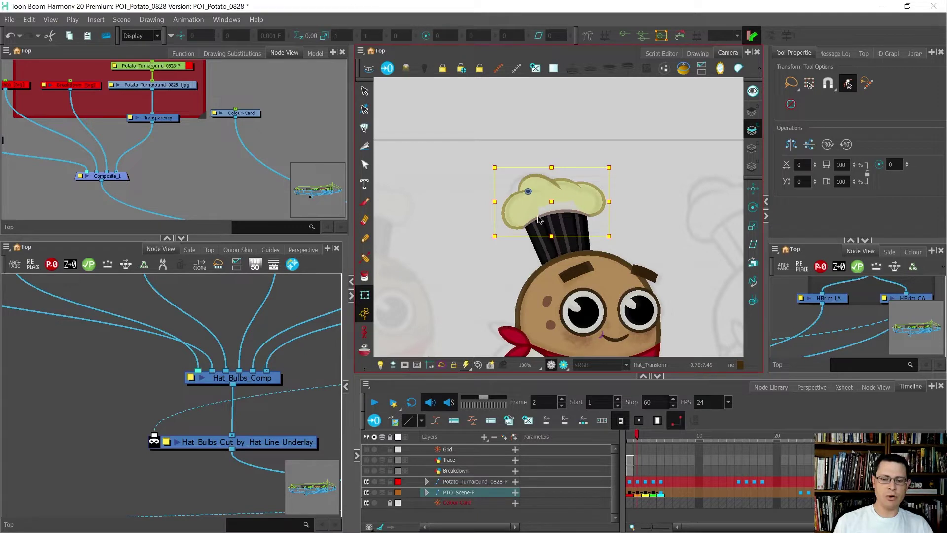
key("period")
key("comma")
key("comma")
key("period")
key("period")
key("period")
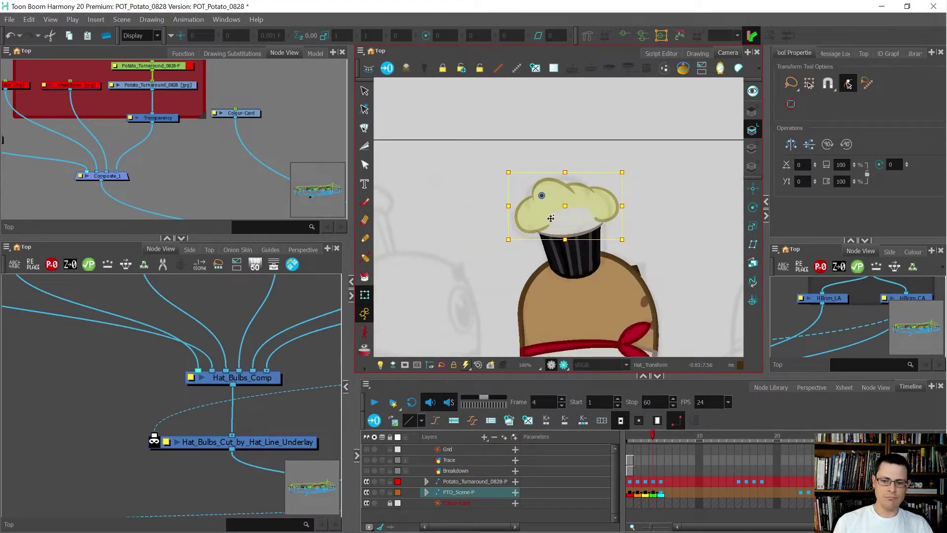
Step: Examine the outermost bulb's edge against the hat band at frame 4, and compare the selected bulbs with frames 1 to 3
scroll(542, 239, "up", 3)
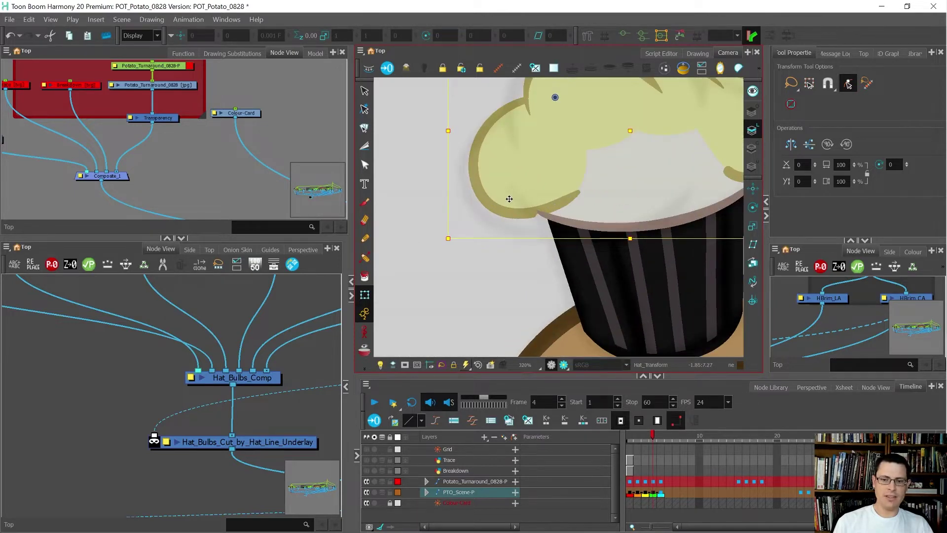
scroll(484, 243, "down", 2)
key("comma")
key("comma")
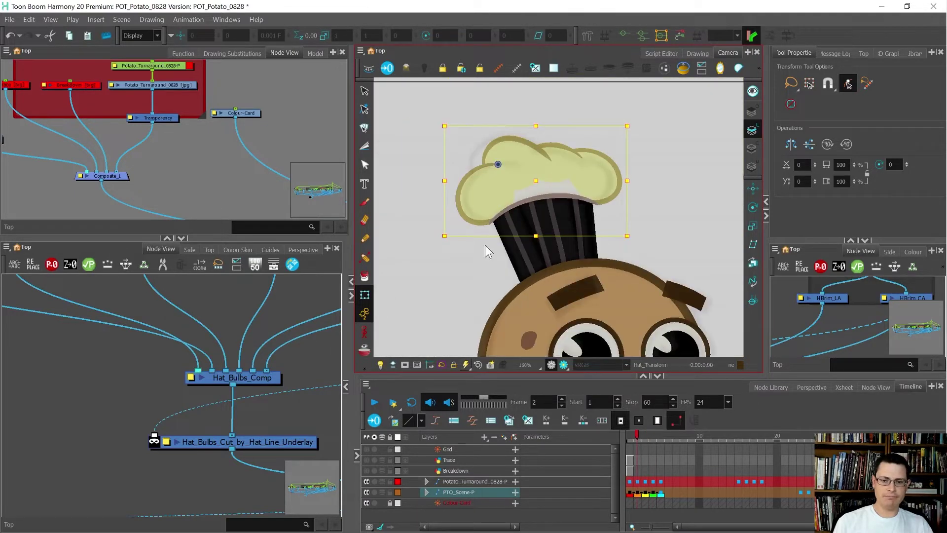
key("comma")
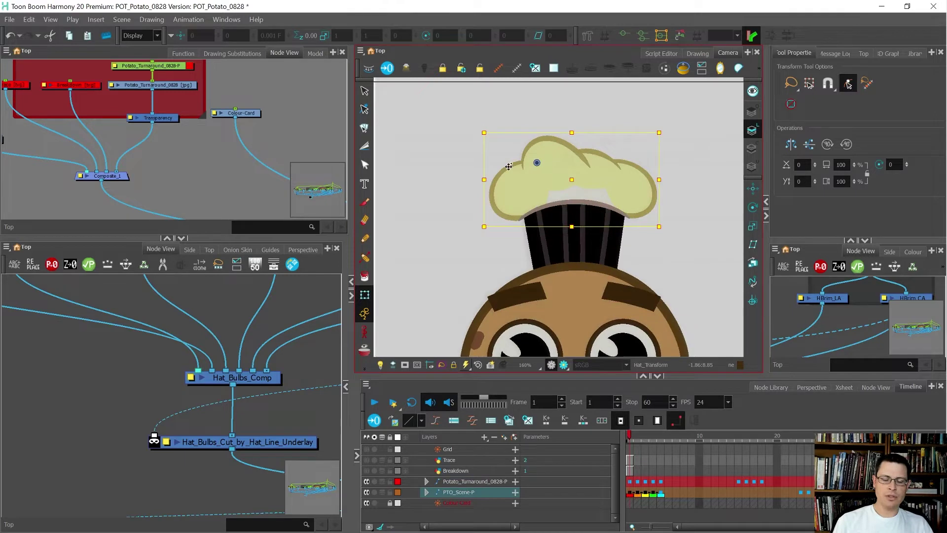
key("period")
key("period")
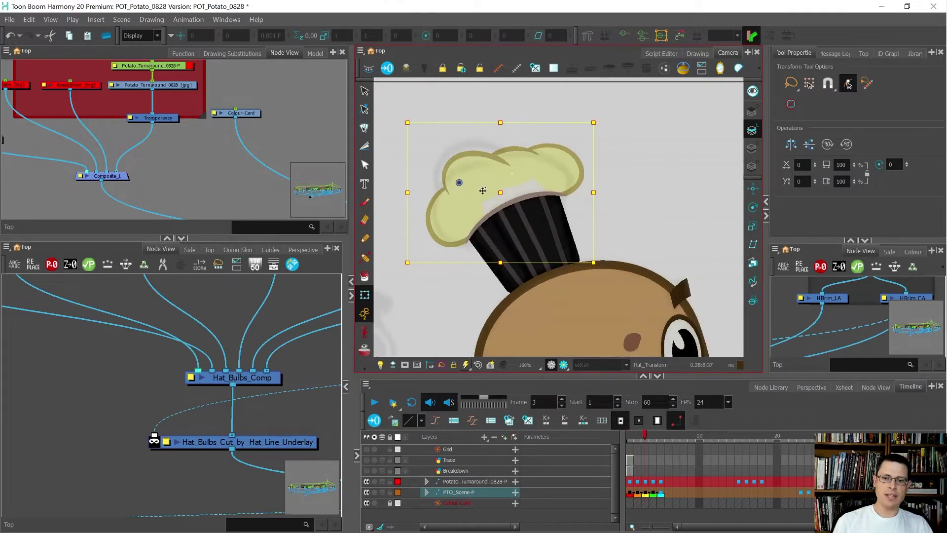
key("comma")
Step: Select only the outermost hat bulb and flip back and forth through frames 1 to 4 to examine its layering and position
left_click(434, 275)
left_click(469, 207)
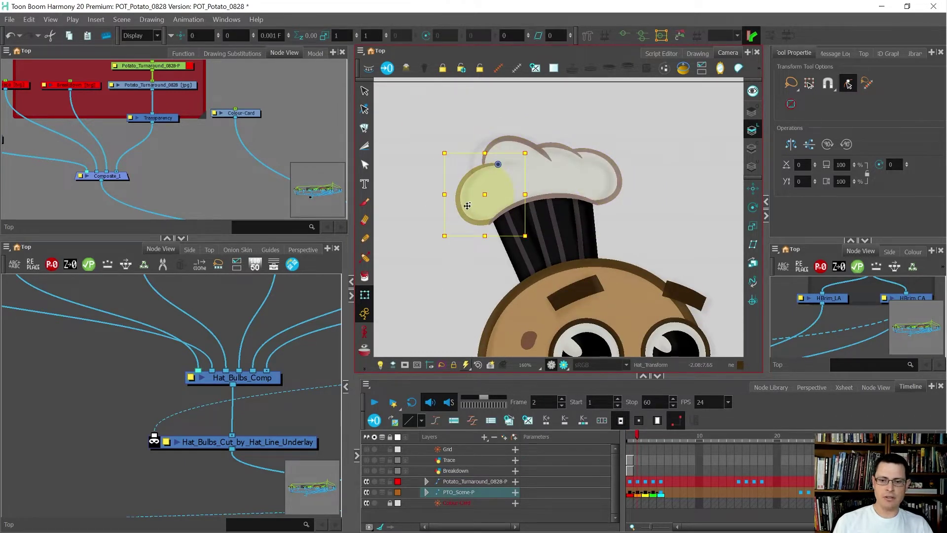
key("period")
key("comma")
key("period")
key("period")
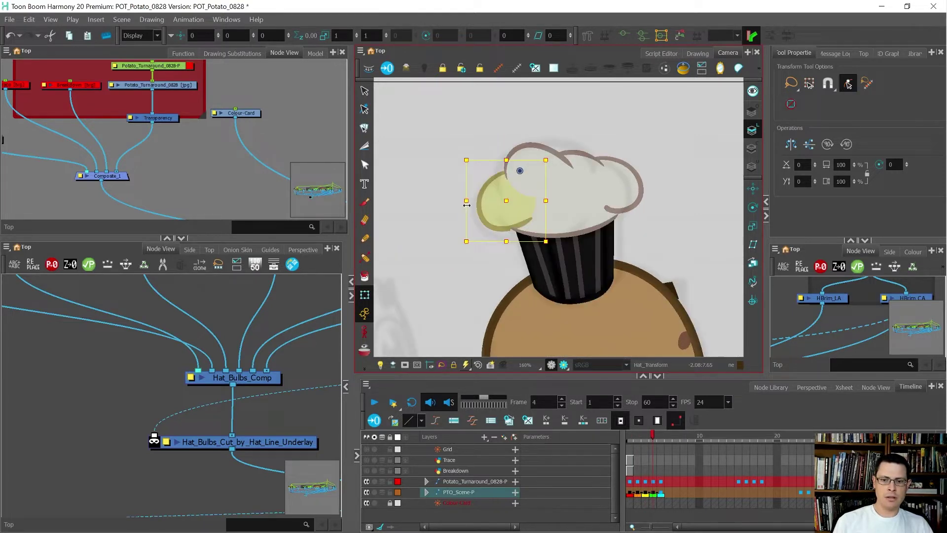
scroll(467, 205, "down", 3)
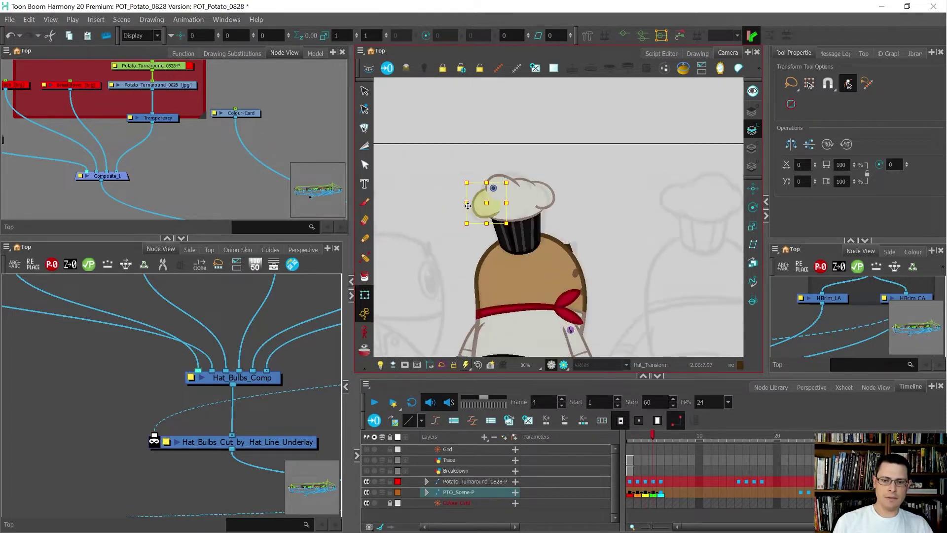
key("comma")
key("comma")
key("period")
key("period")
key("comma")
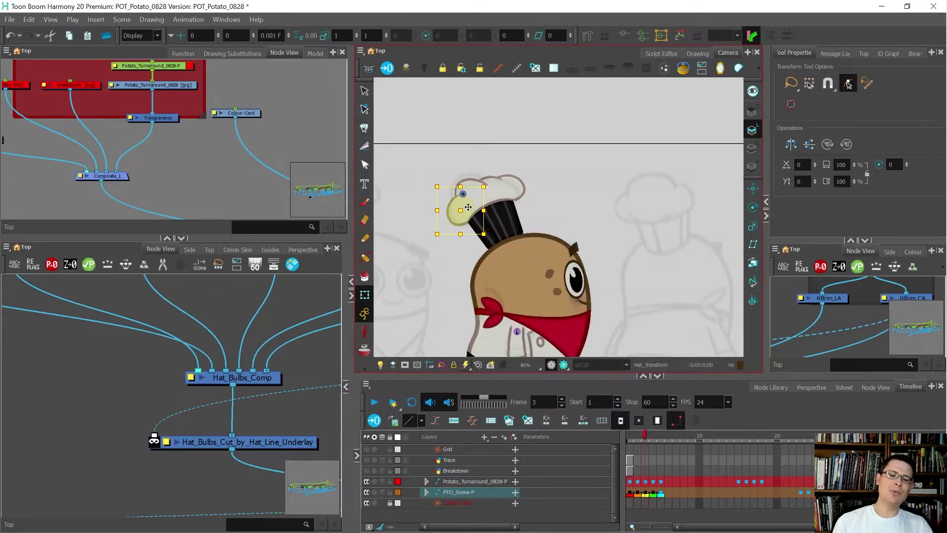
key("comma")
key("comma")
key("period")
key("period")
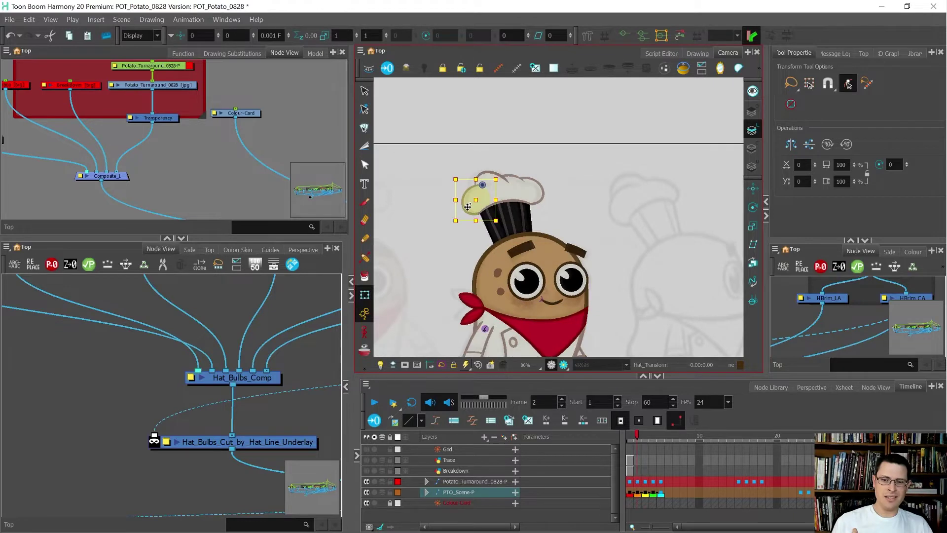
key("comma")
key("period")
key("period")
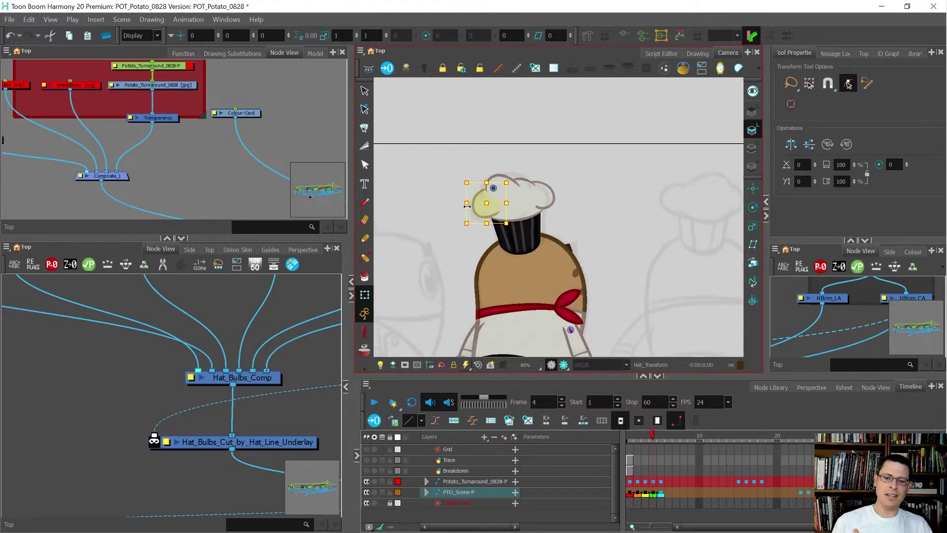
Step: Try rotating the outermost bulb around to the opposite side of the hat at frame 4, and undo the change
mouse_move(443, 243)
left_mouse_down()
mouse_move(587, 239)
mouse_move(569, 196)
mouse_move(605, 202)
left_mouse_up()
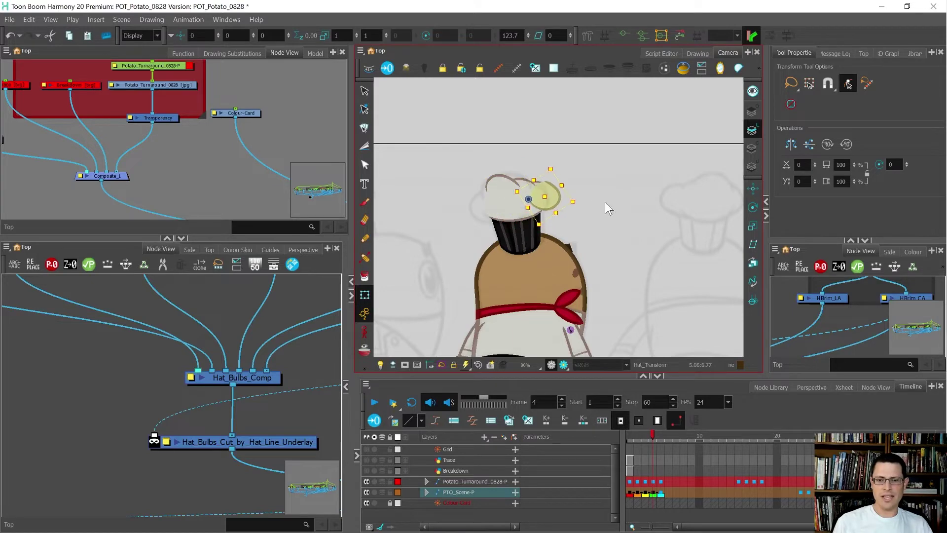
key("ctrl+z")
key("ctrl+z")
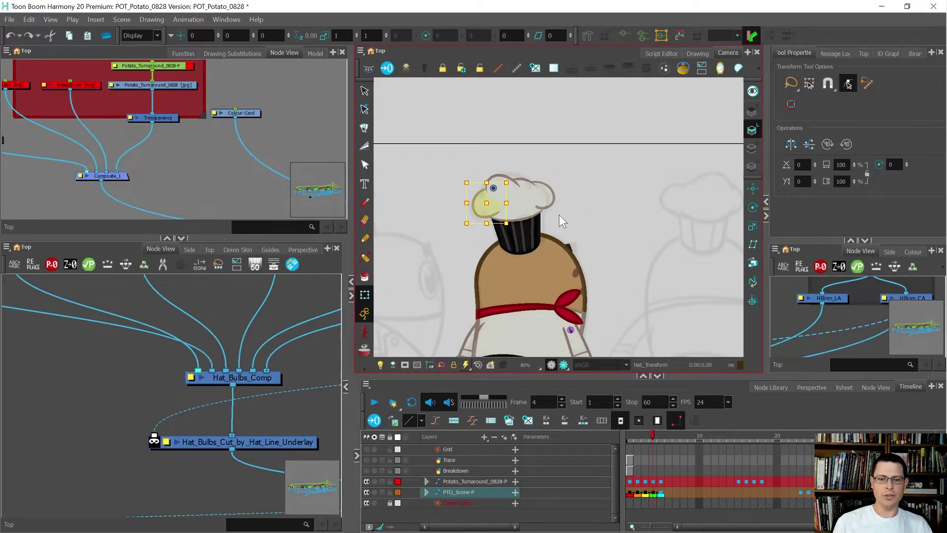
Step: At frame 3, nudge the outermost hat bulb slightly up and sideways and scale it to about 1.03
key("comma")
key("comma")
key("comma")
key("period")
scroll(487, 170, "up", 5)
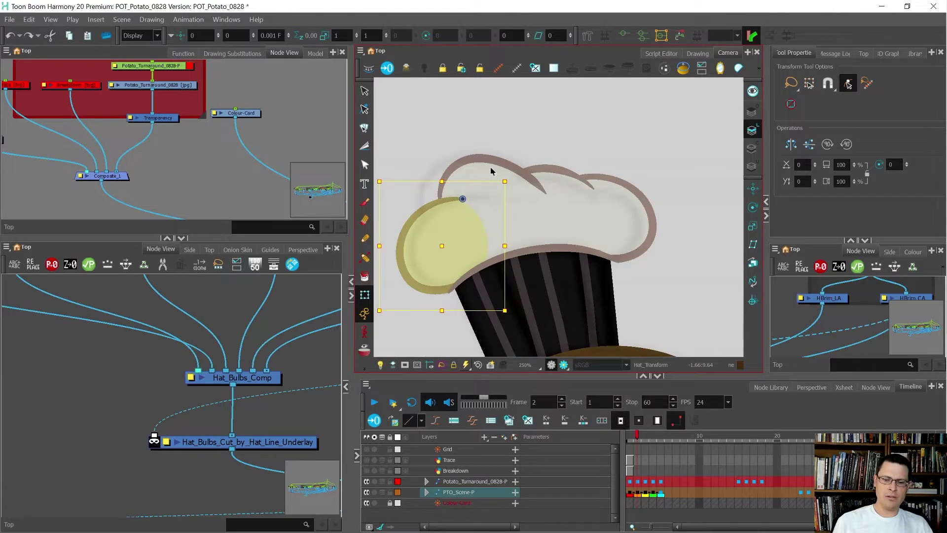
key("period")
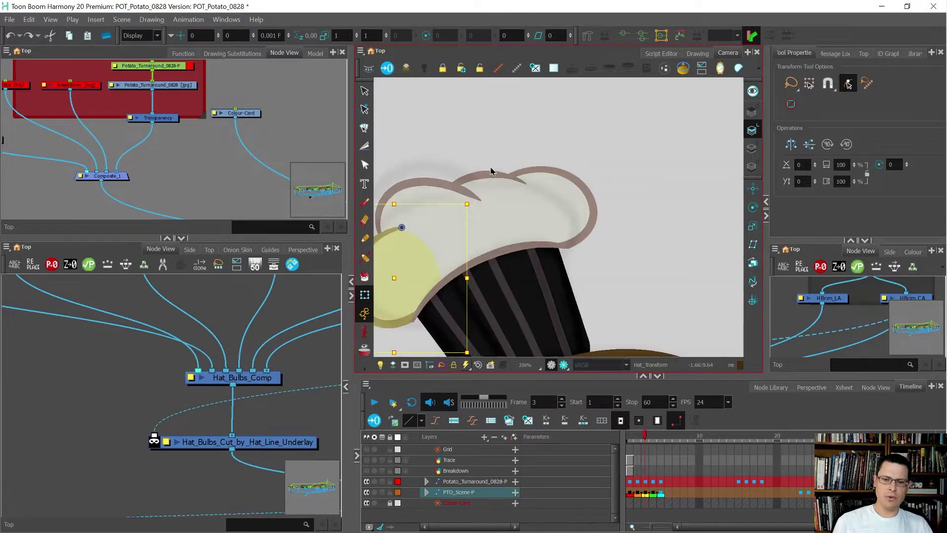
scroll(491, 167, "down", 5)
scroll(442, 198, "up", 4)
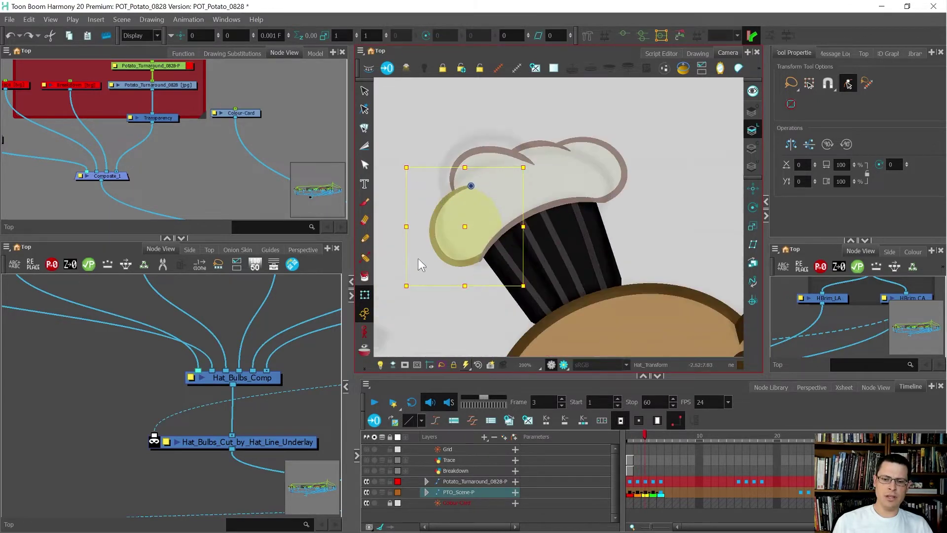
scroll(457, 202, "down", 4)
scroll(460, 255, "up", 4)
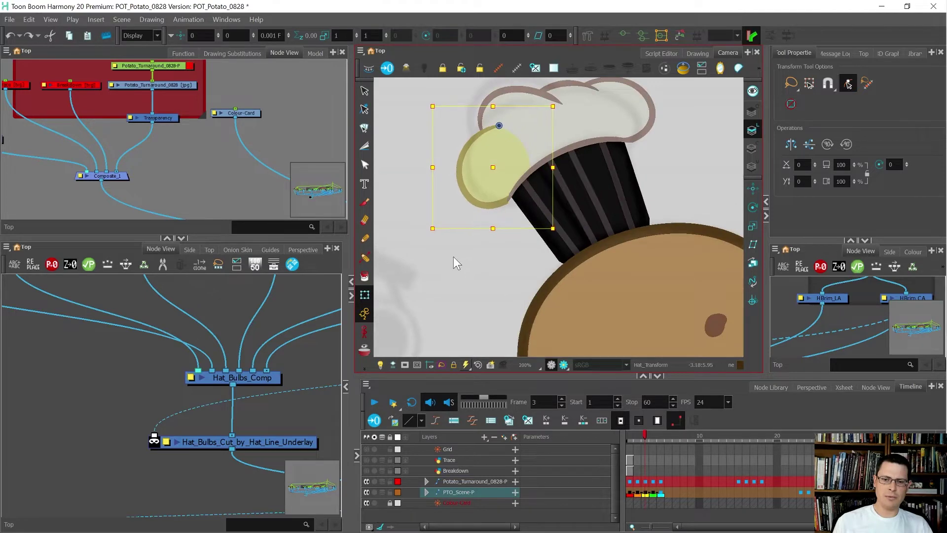
key("Right")
key("Up")
key("Up")
key("Up")
key("Right")
key("Up")
key("Up")
Step: Flip between frames 1 and 3 to check how the adjusted outermost bulb flows across the poses
key("comma")
key("comma")
key("period")
key("period")
key("comma")
key("comma")
key("1")
key("period")
key("period")
key("2")
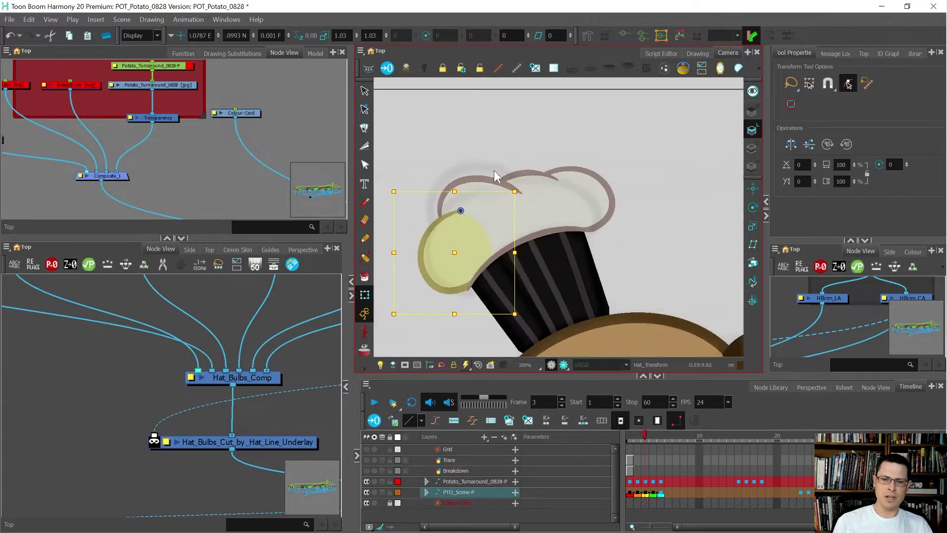
Step: At frame 3, rotate the view and reshape the hat's top puff with a scale of about 1.08 and a skew of about 8.07
key("r")
left_click_drag(433, 179, 428, 176)
left_click_drag(633, 139, 680, 182, "ctrl+alt")
left_click_drag(481, 122, 490, 123)
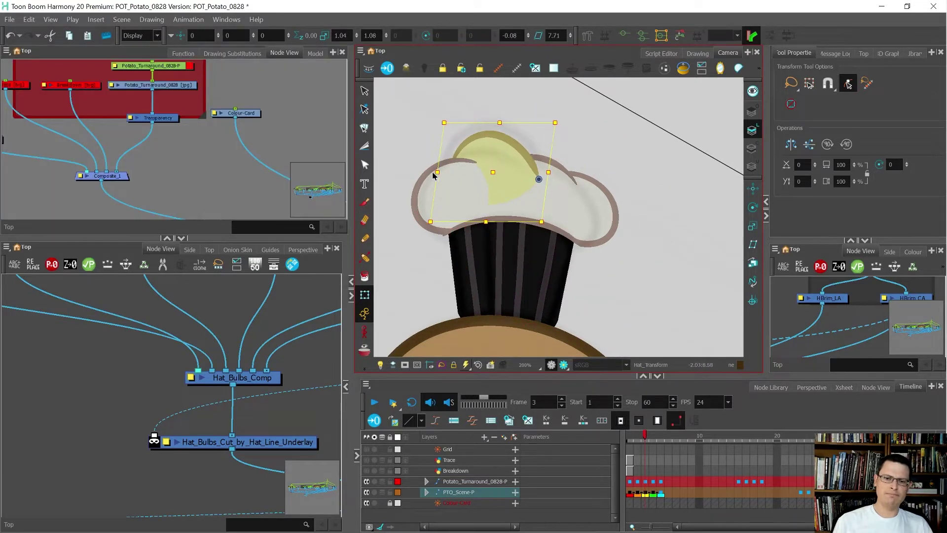
left_click_drag(435, 172, 432, 172)
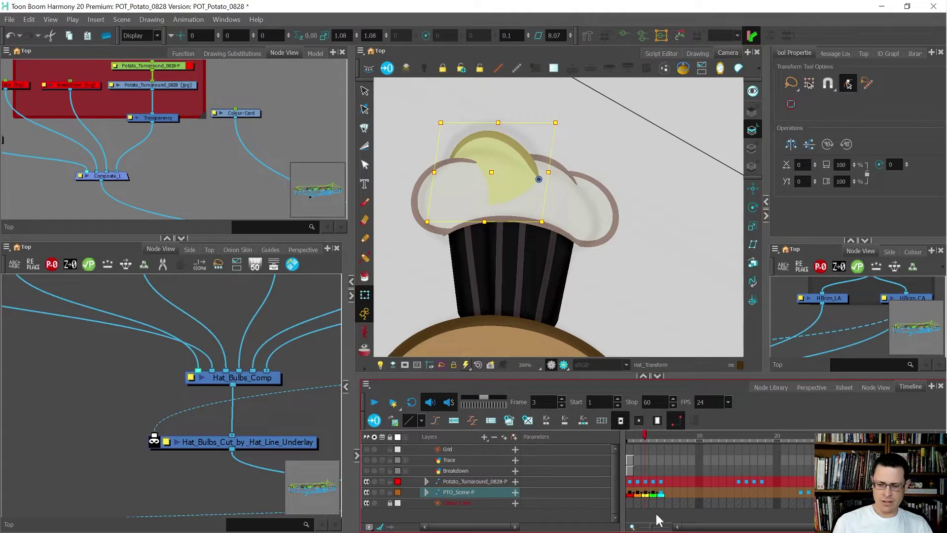
Step: Remove Hat_Bulb_2-P's keyframe at frame 2 in the timeline and compare the top puff across frames 1 to 3
scroll(653, 491, "down", 5)
left_click(637, 450)
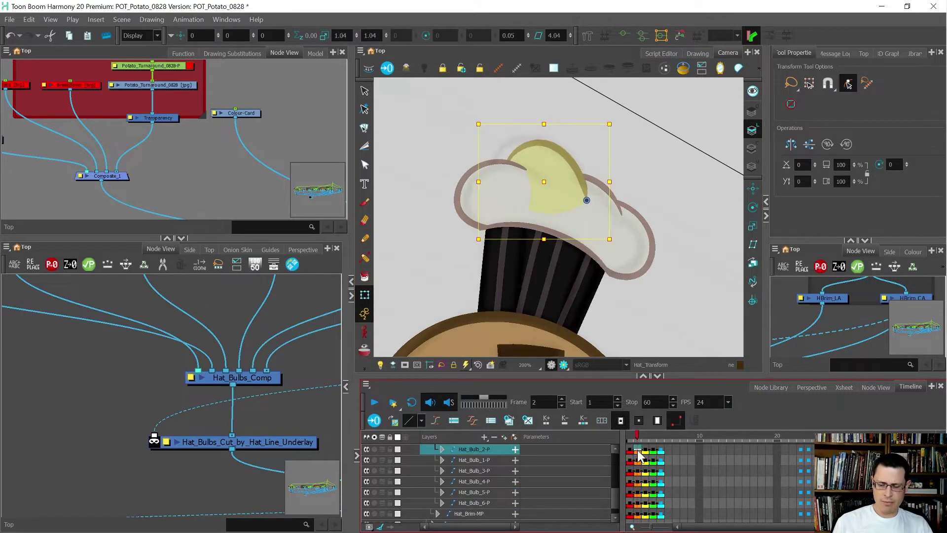
key("period")
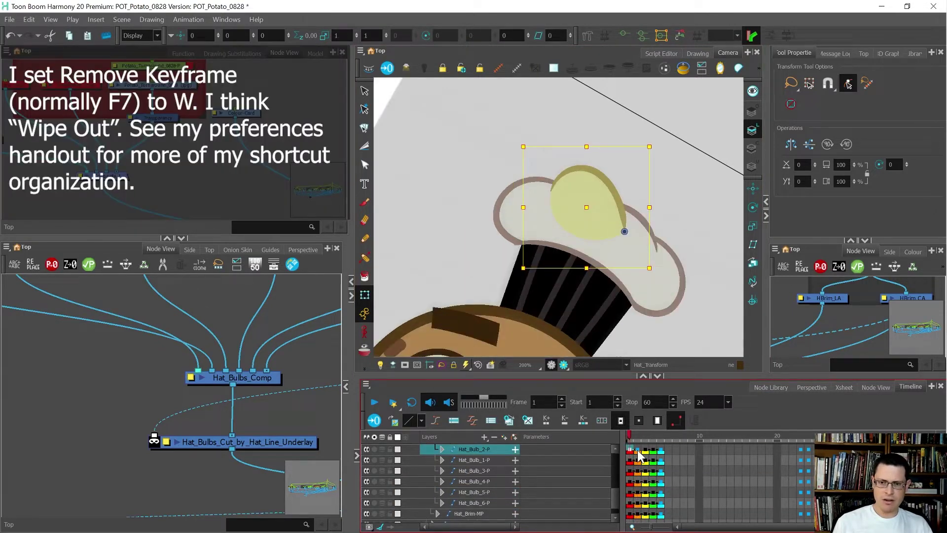
key("comma")
key("comma")
key("period")
key("period")
key("comma")
key("comma")
key("period")
key("period")
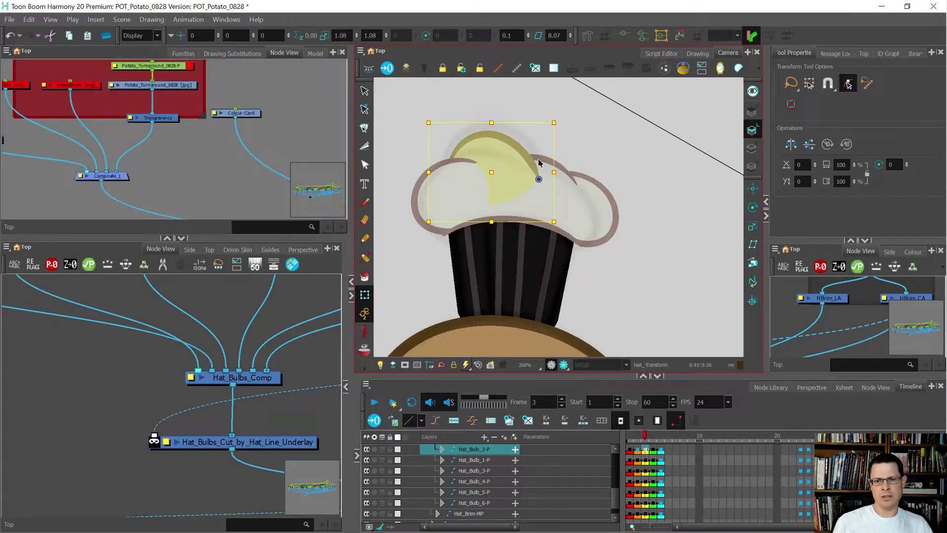
Step: Select the rear hat puff Hat_Bulb_3-P, reset the view rotation and compare the puff across frames 1 to 3
left_click(538, 162)
key("shift+m")
scroll(551, 154, "up", 2)
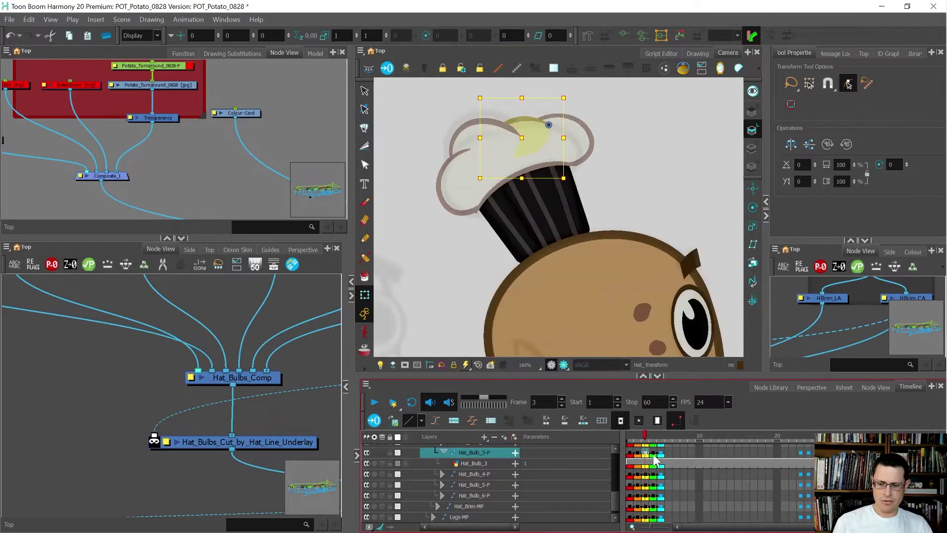
scroll(643, 451, "down", 2)
key("comma")
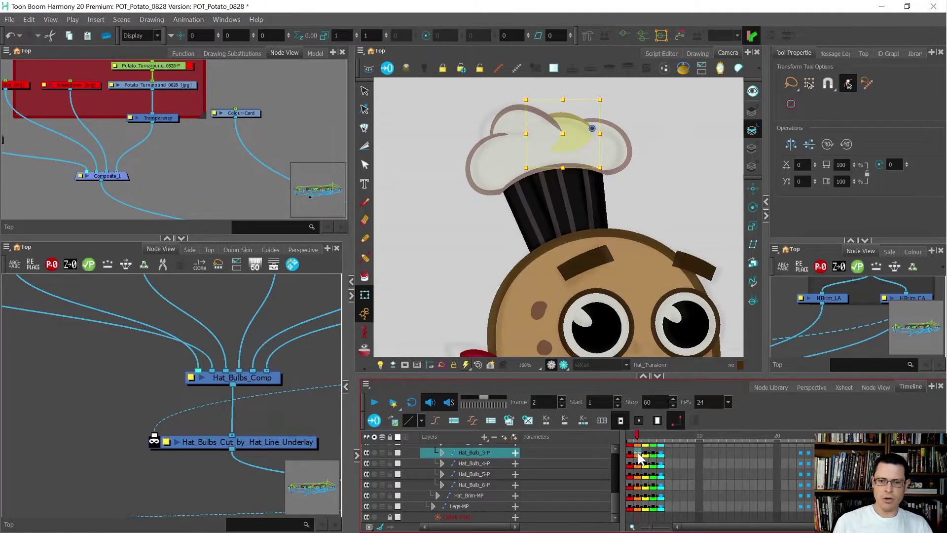
key("comma")
key("period")
key("period")
key("comma")
key("comma")
key("period")
key("period")
Step: At frame 3, rotate Hat_Bulb_3-P to -5 degrees while comparing it with frame 2
left_click_drag(416, 188, 410, 176)
key("comma")
key("period")
key("comma")
key("period")
left_click_drag(410, 177, 407, 179)
key("comma")
key("period")
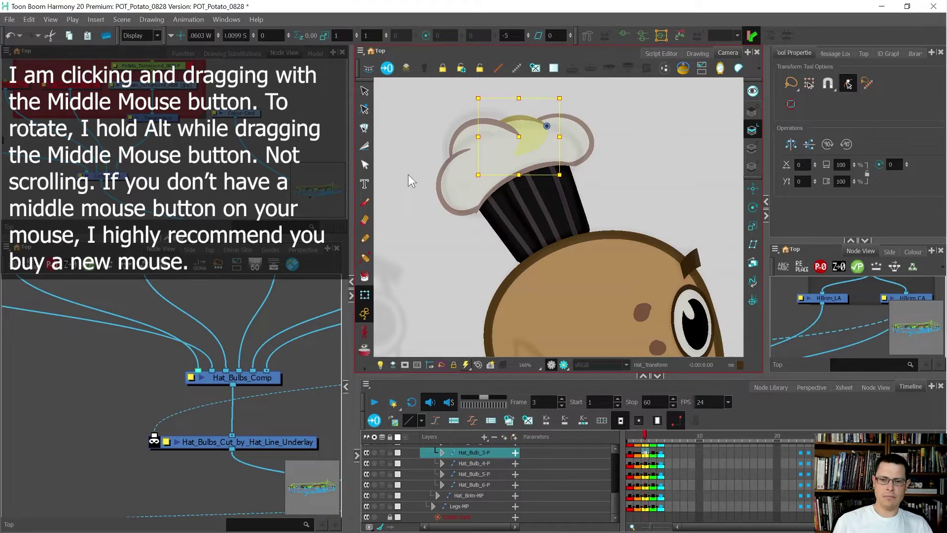
Step: Go to Hat_Bulb_3-P's frame 2 cell in the timeline and check the rotated puff across frames 1 to 3
left_click(637, 451)
key("comma")
key("period")
key("period")
key("comma")
key("comma")
key("period")
key("period")
key("comma")
key("comma")
key("period")
key("period")
Step: At frame 3, select the outermost bulb Hat_Bulb_4-P and move it slightly inward and down along the hat
left_click(595, 138)
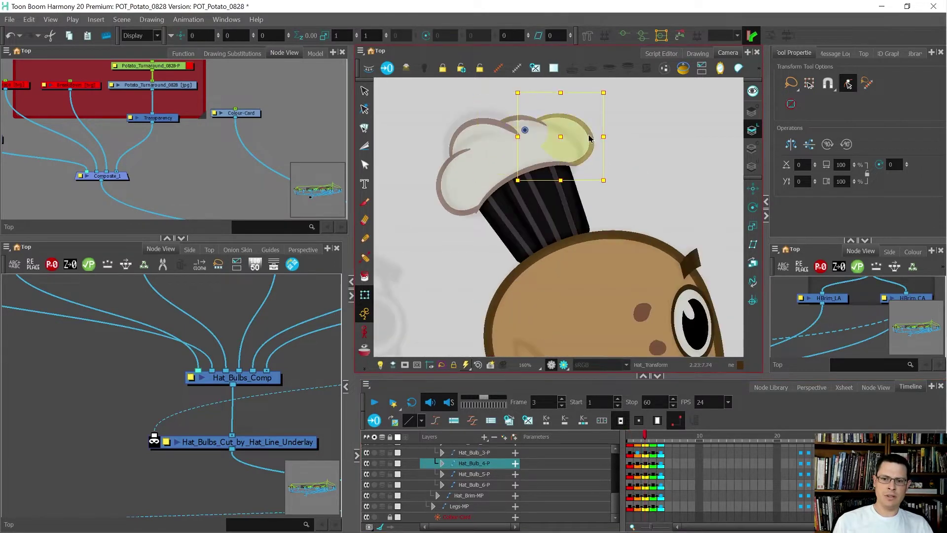
scroll(577, 132, "up", 2)
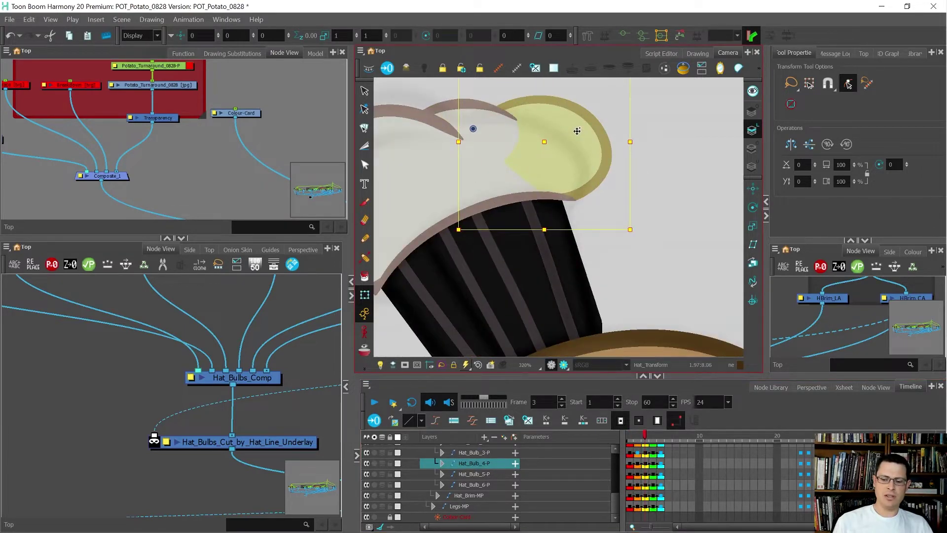
left_click(639, 462)
left_click(644, 464)
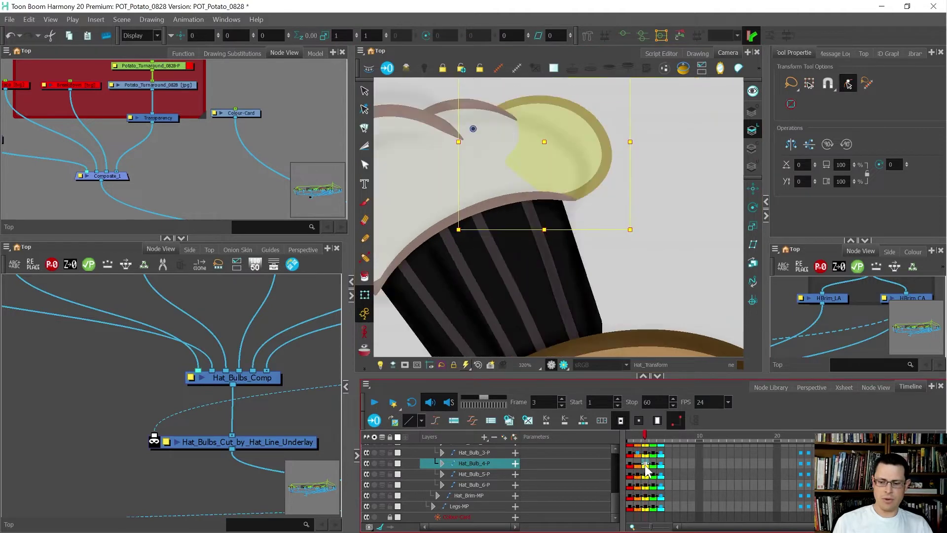
left_click_drag(536, 160, 527, 173)
scroll(531, 190, "down", 3)
scroll(530, 147, "up", 1)
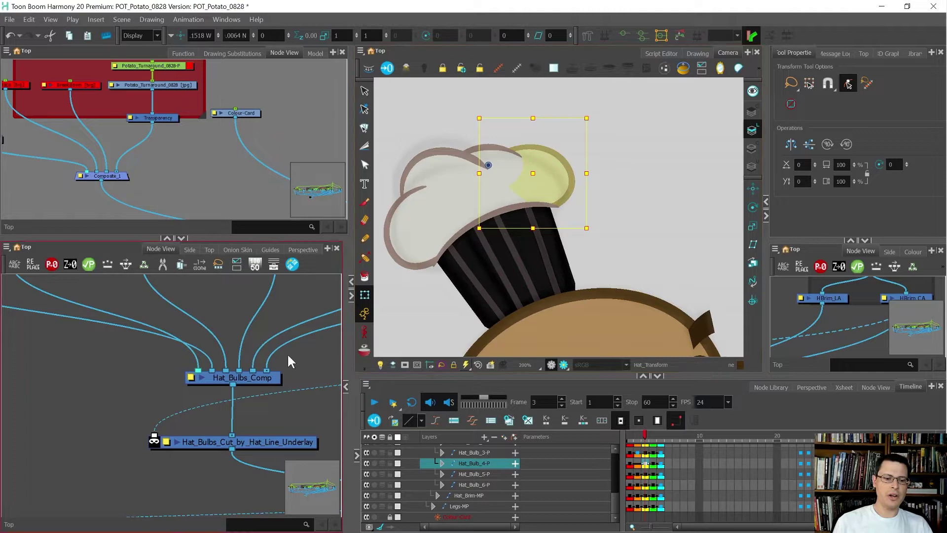
Step: Locate Hat_Bulb_4-P in the node network and, at frame 1, move its pivot to the bulb's lower end at the hat band's corner
key("o")
scroll(196, 368, "down", 3)
scroll(197, 434, "up", 2)
left_click_drag(206, 456, 148, 336)
key("comma")
key("comma")
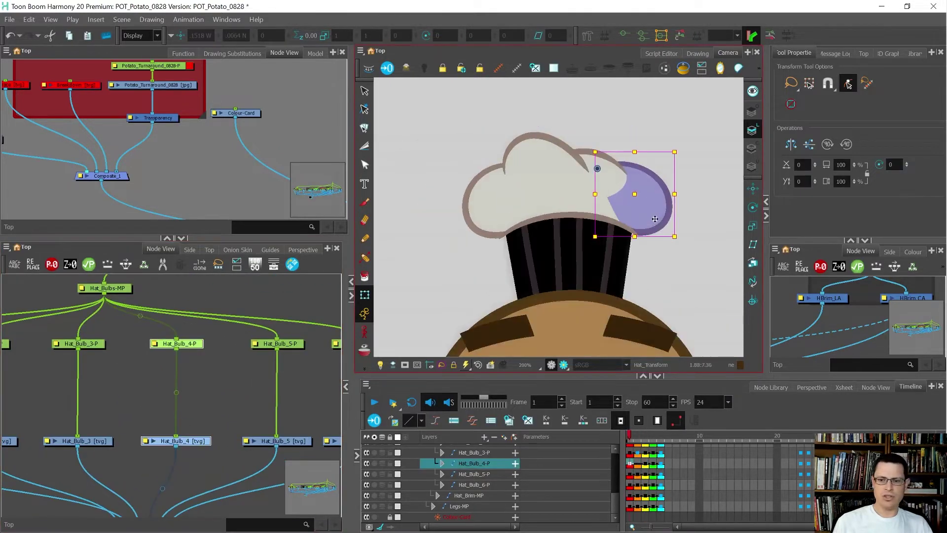
scroll(653, 220, "up", 2)
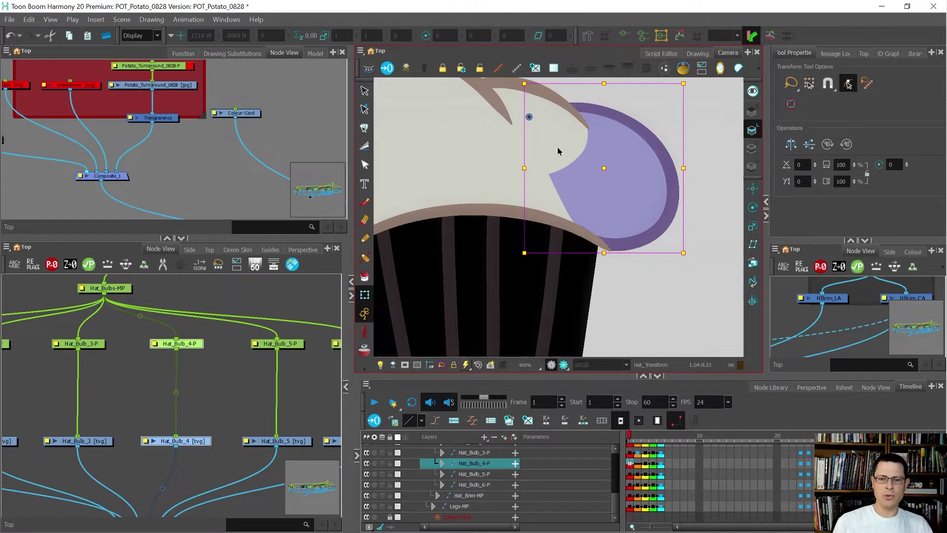
key("alt+3")
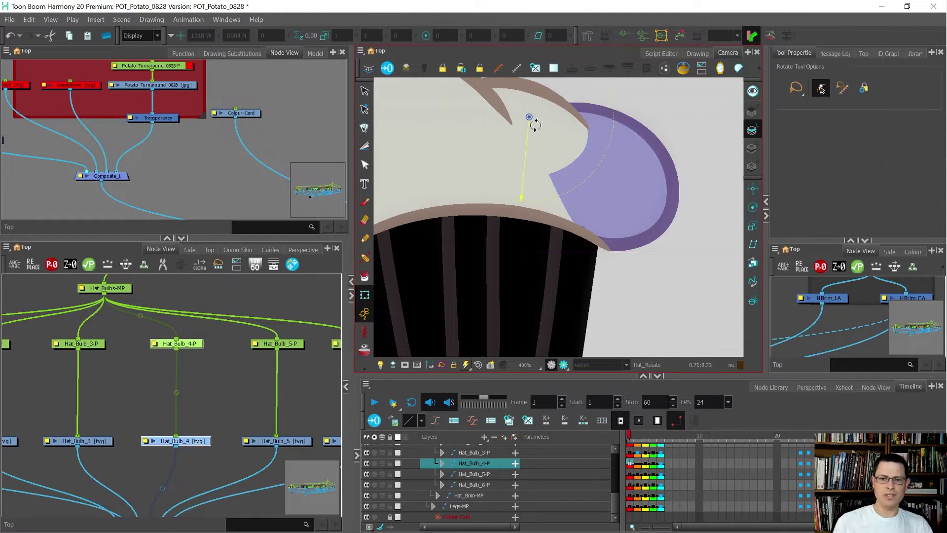
left_click_drag(528, 117, 599, 245)
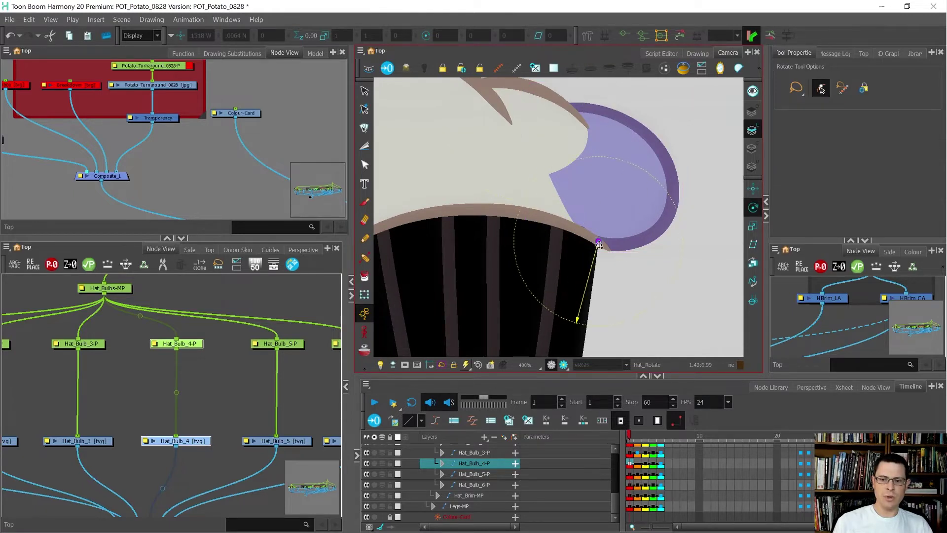
scroll(599, 219, "down", 2)
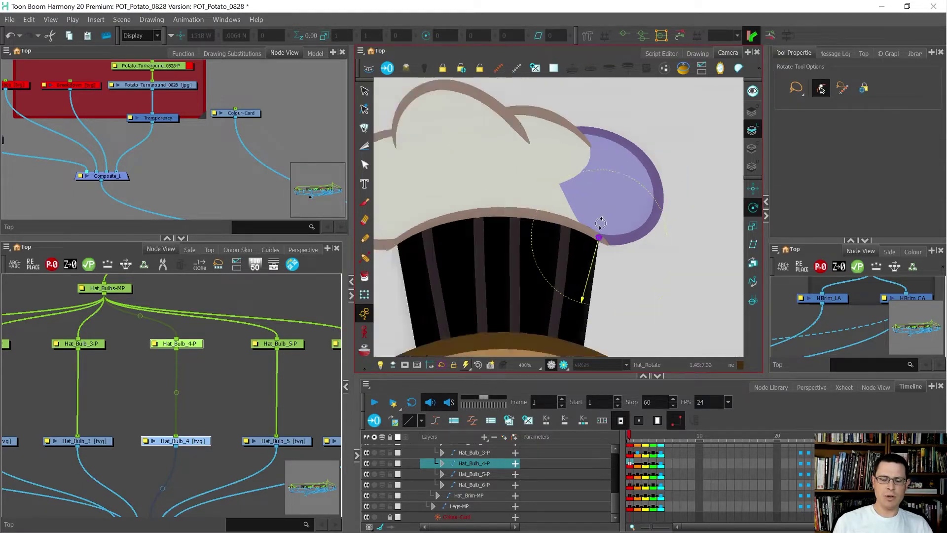
key("shift+t")
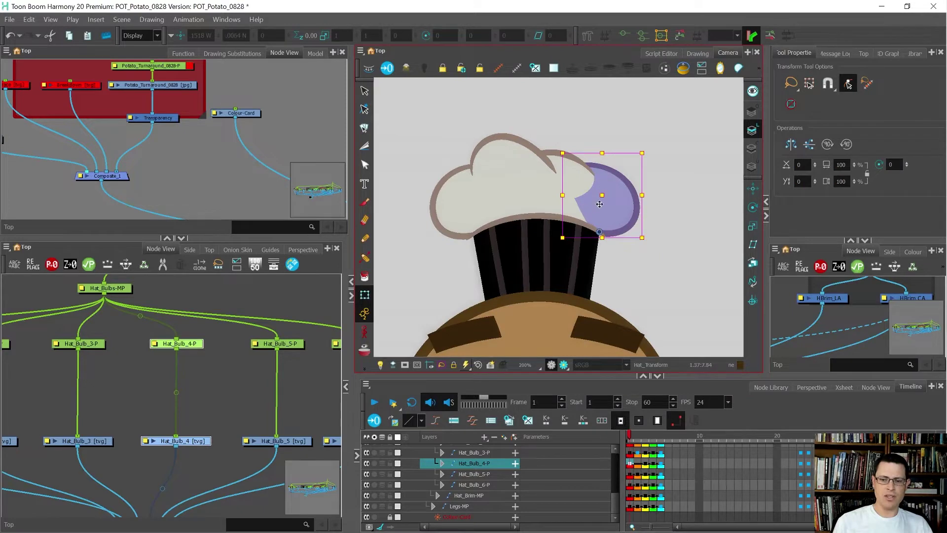
Step: Adjust the lower end of Hat_Bulb_4's outline at the hat band's corner with the Contour Editor
scroll(599, 203, "up", 2)
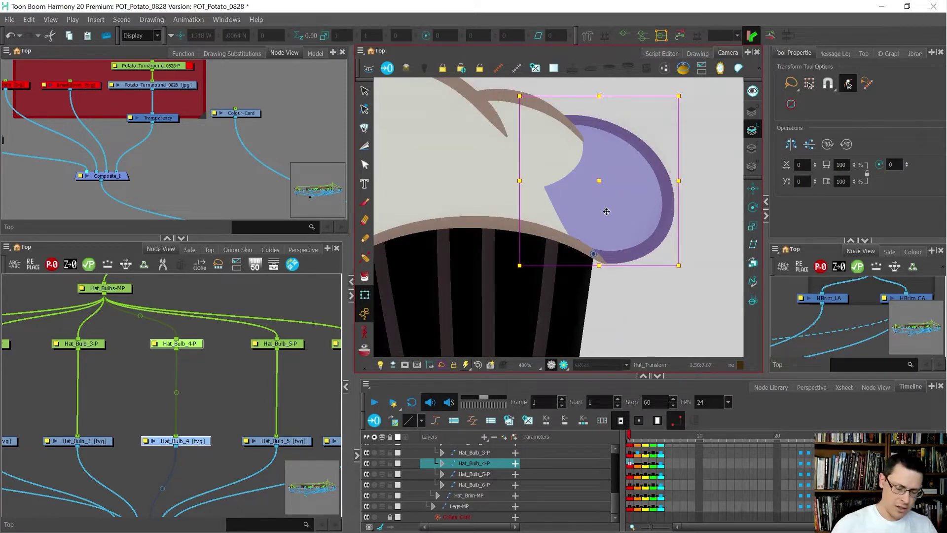
key("alt+q")
left_click_drag(612, 218, 600, 281)
left_click_drag(574, 243, 600, 255)
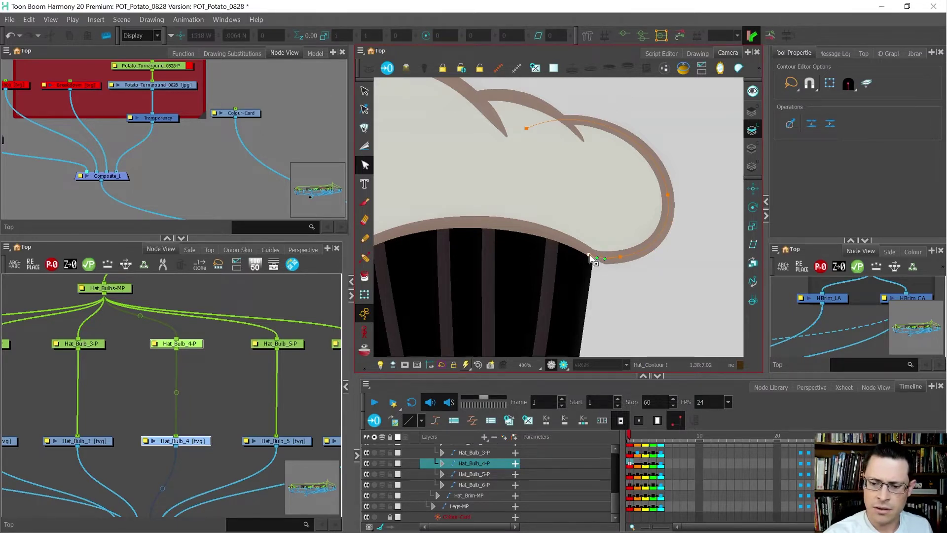
key("shift+t")
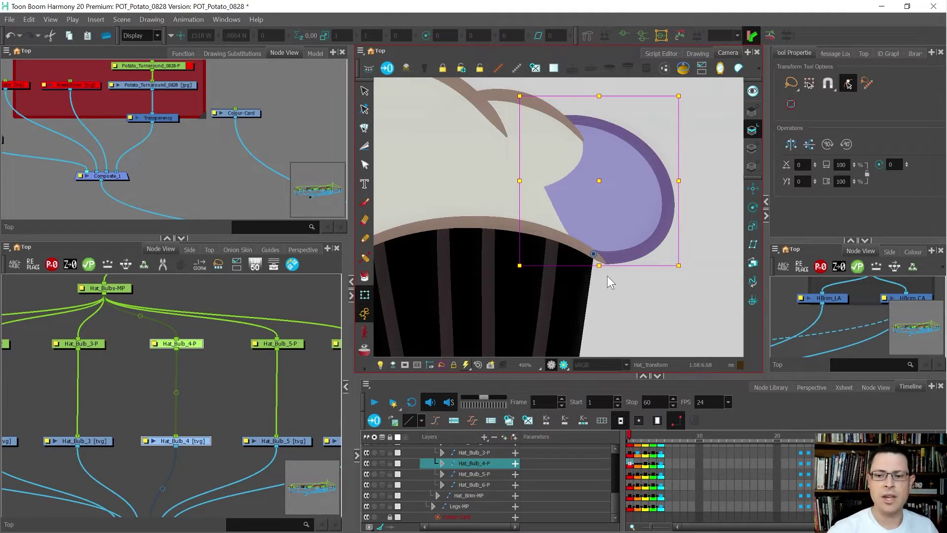
Step: At frame 3, reshape Hat_Bulb_4-P with a scale of about 0.9 by 0.97 and a skew of about 14.37, and nudge it inward
key("period")
key("period")
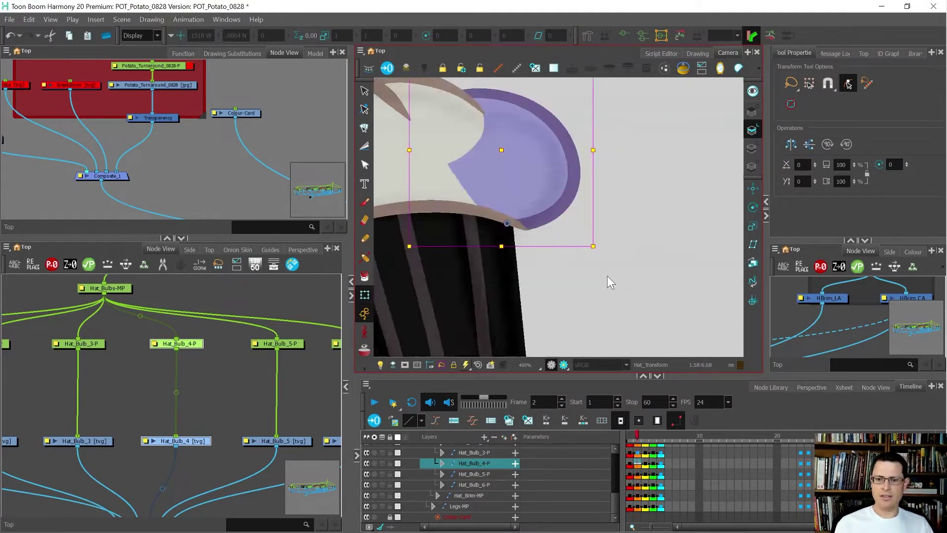
key("1")
key("comma")
key("comma")
key("period")
key("period")
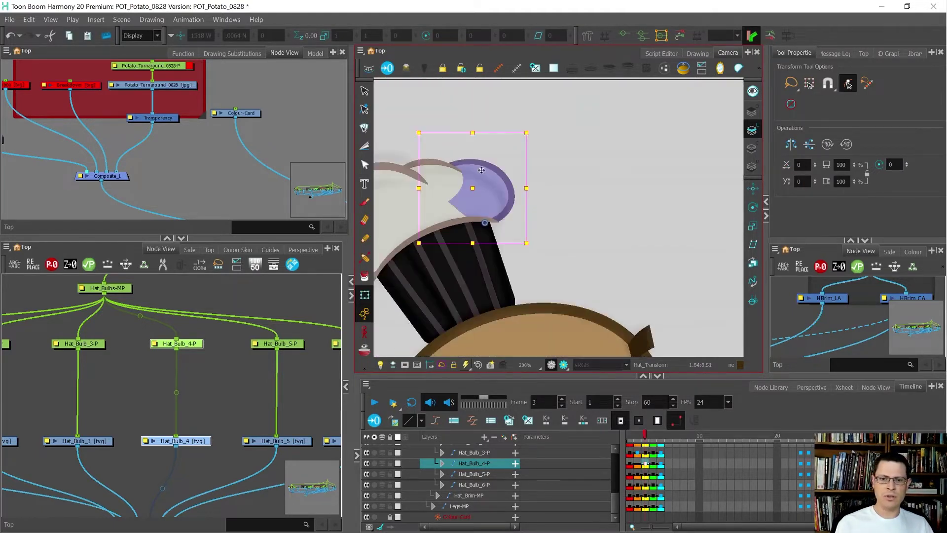
mouse_move(473, 133)
left_mouse_down()
mouse_move(486, 144)
mouse_move(476, 141)
left_mouse_up()
scroll(475, 191, "up", 1)
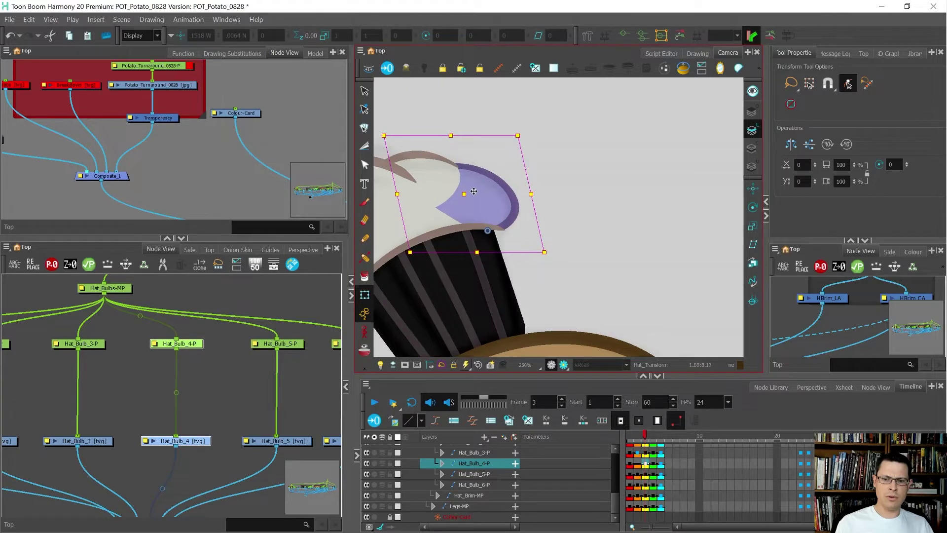
left_click_drag(473, 191, 471, 190)
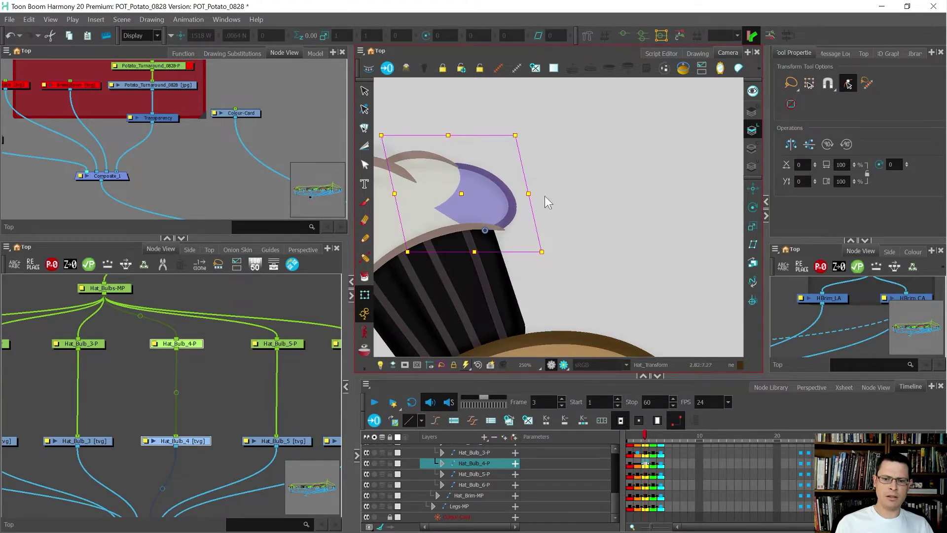
Step: At frame 3, pull the hat line's deformer end point in to the bulb's lower corner, and compare the hat across frames 1 to 3
scroll(492, 232, "up", 4)
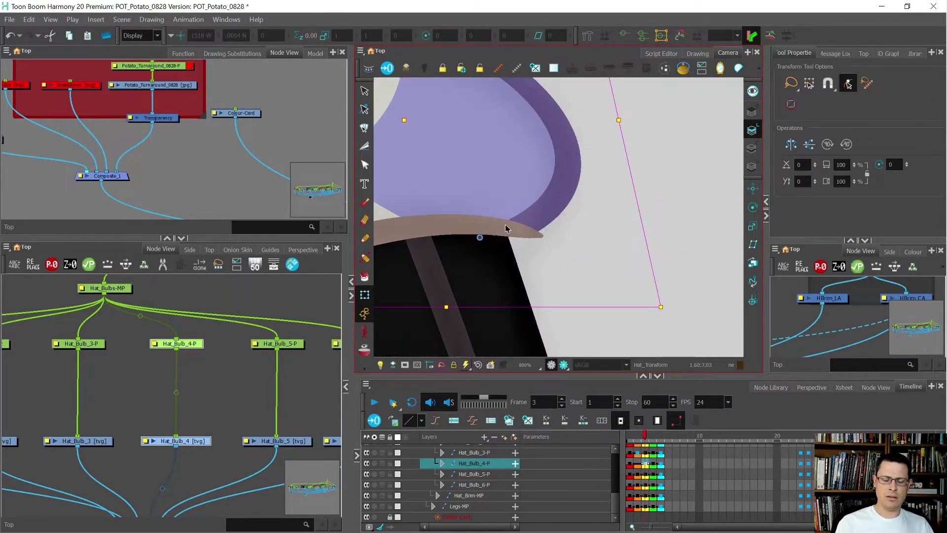
left_click(506, 228)
left_click_drag(545, 236, 530, 238)
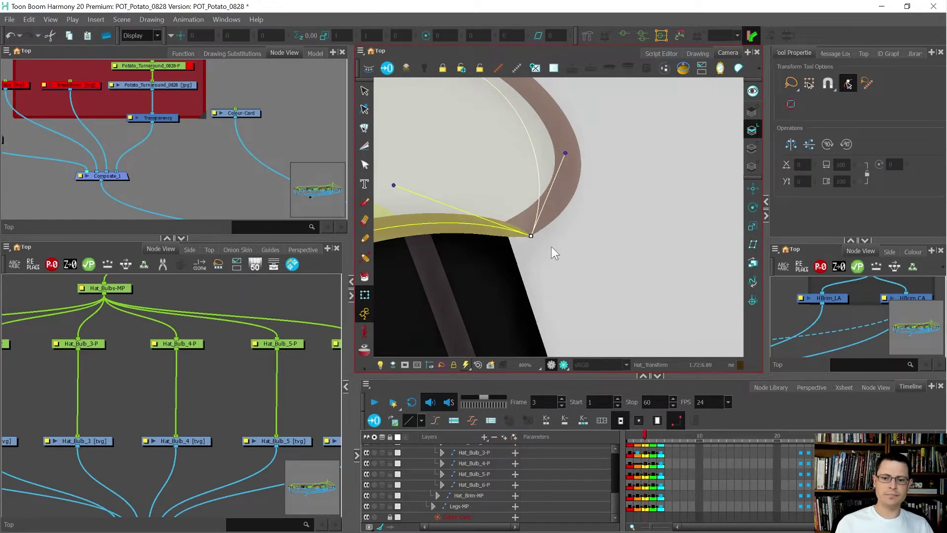
left_click(563, 242)
scroll(563, 242, "down", 6)
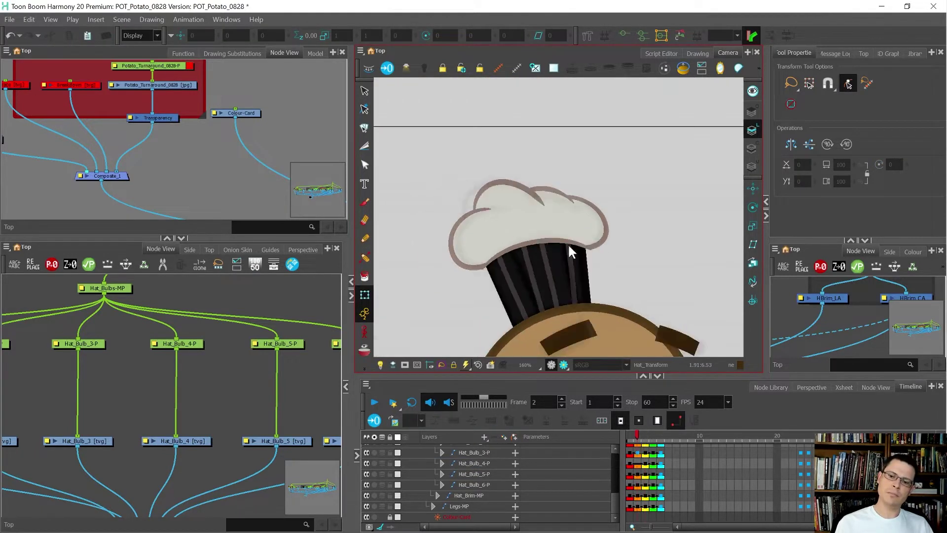
scroll(569, 245, "down", 3)
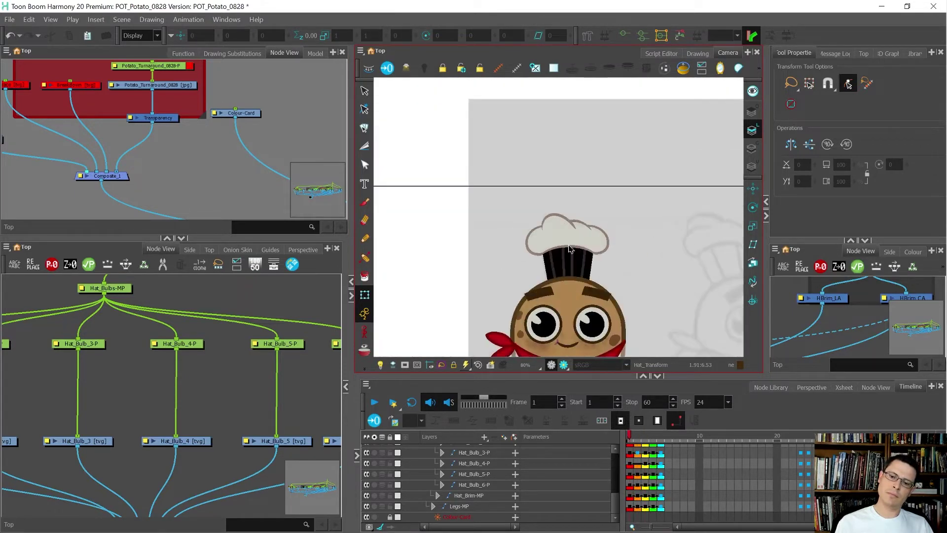
key(".")
key(".")
key(".")
key(".")
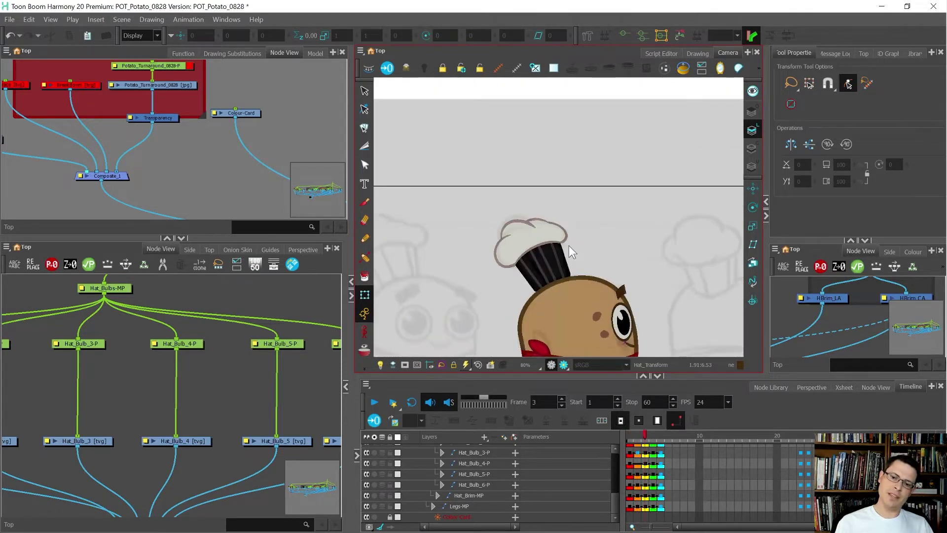
Step: At frame 3, lower Hat_Bulb_3-P slightly towards the outermost bulb and rotate it to about -9.79 degrees
scroll(558, 241, "up", 3)
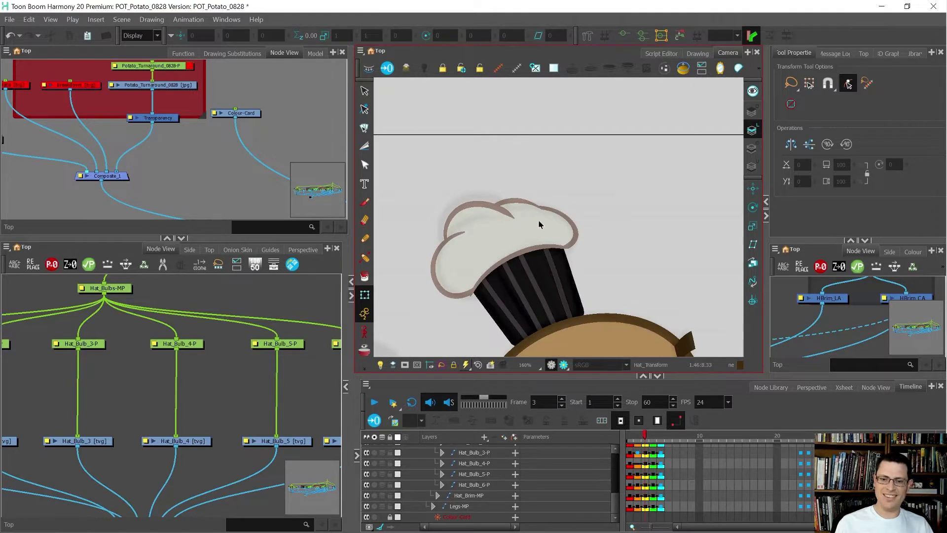
scroll(543, 210, "up", 5)
left_click(522, 202)
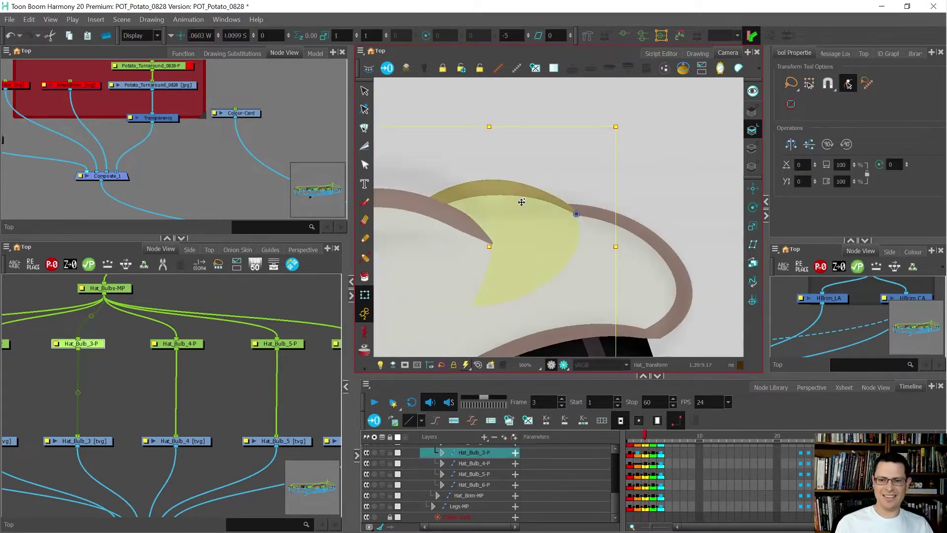
left_click_drag(521, 202, 525, 212)
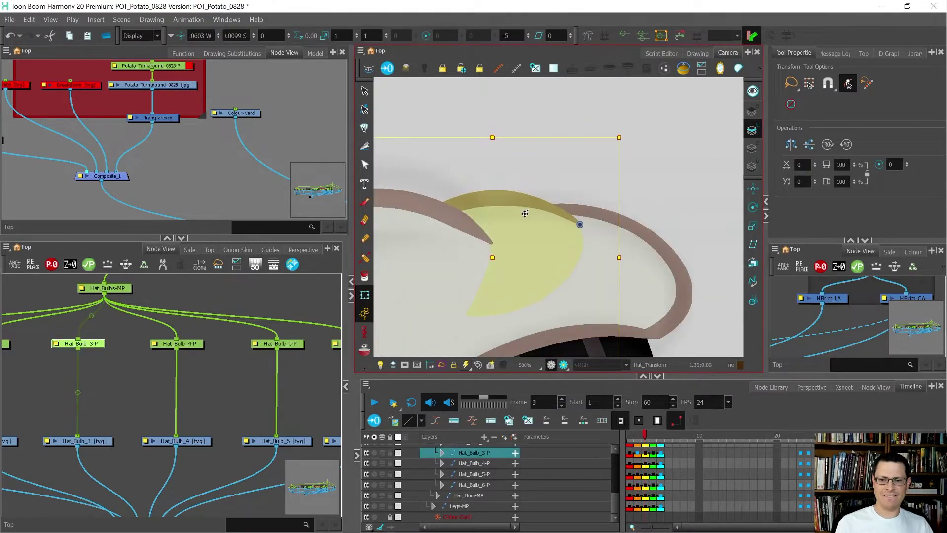
scroll(483, 220, "down", 4)
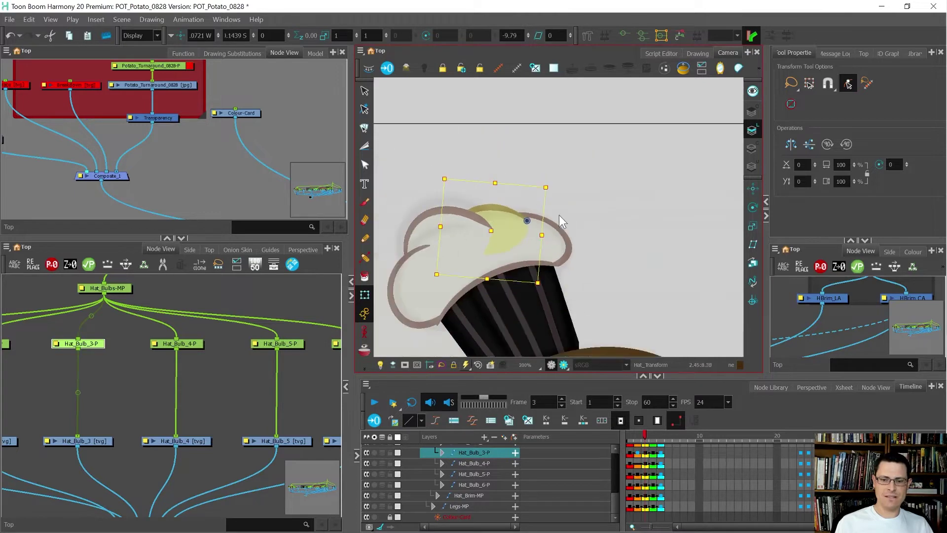
Step: Deselect the puff and flip through frames 1 to 3 to check how the whole hat flows
left_click(562, 213)
scroll(566, 212, "down", 2)
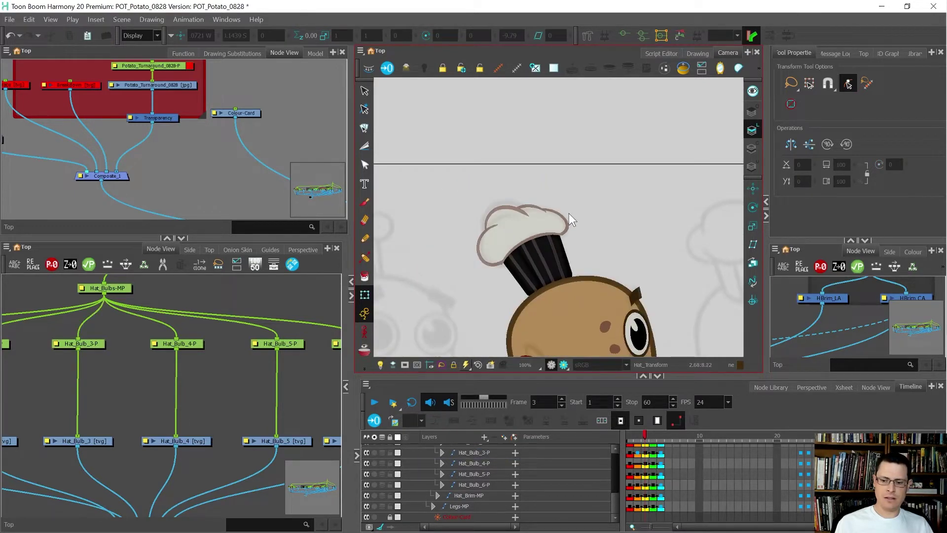
key("comma")
key("comma")
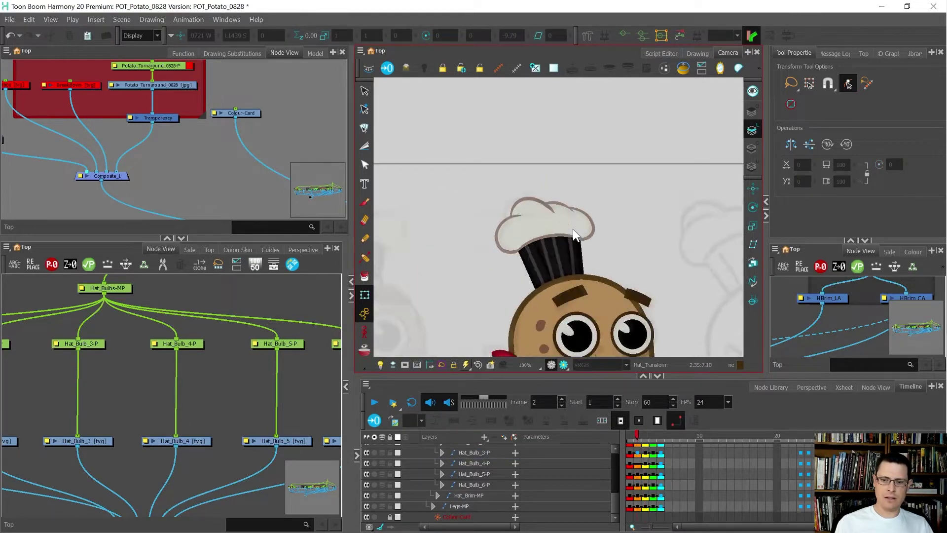
key("period")
key("period")
key("comma")
key("period")
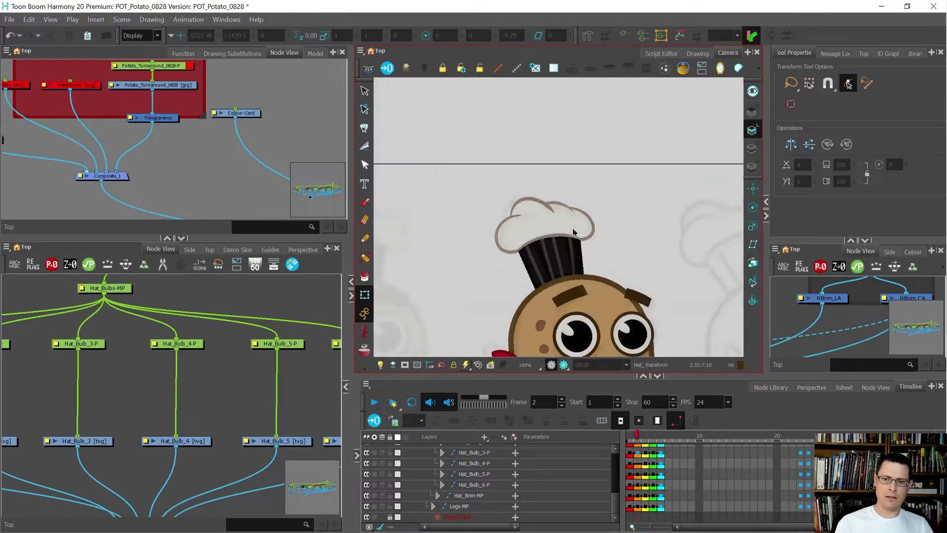
Step: At frame 3, adjust the outermost bulb Hat_Bulb_4-P to a rotation of about -1.99 degrees and a skew of about 14.65
scroll(569, 225, "up", 6)
left_click(533, 207)
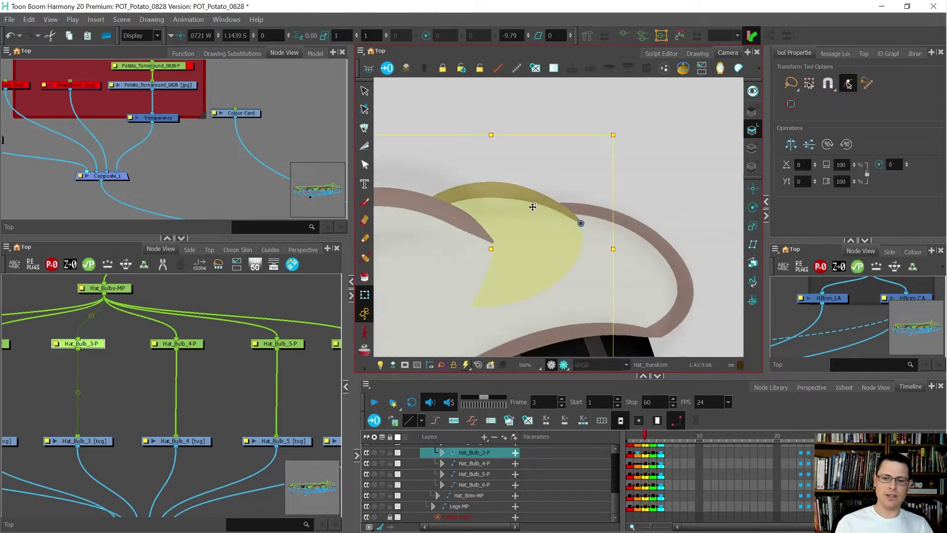
left_click(604, 218)
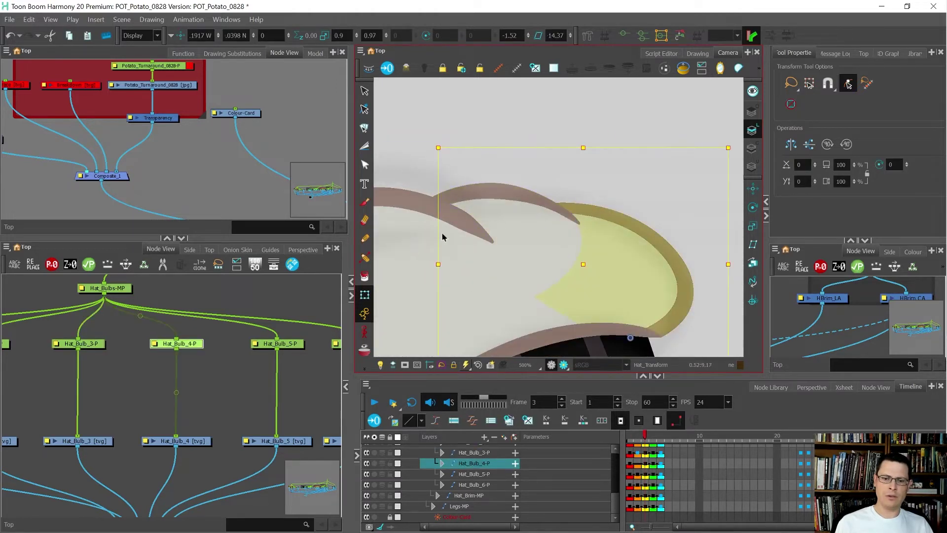
left_click_drag(439, 235, 437, 230)
scroll(540, 190, "down", 3)
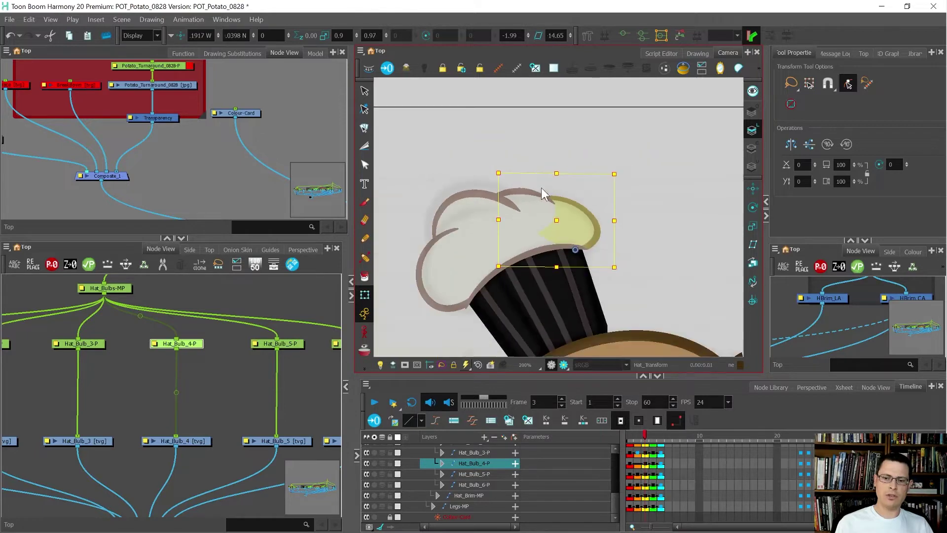
Step: Deselect the outermost bulb and flip through frames 1 to 3 to check the hat on the whole character
left_click(546, 156)
scroll(593, 182, "down", 1)
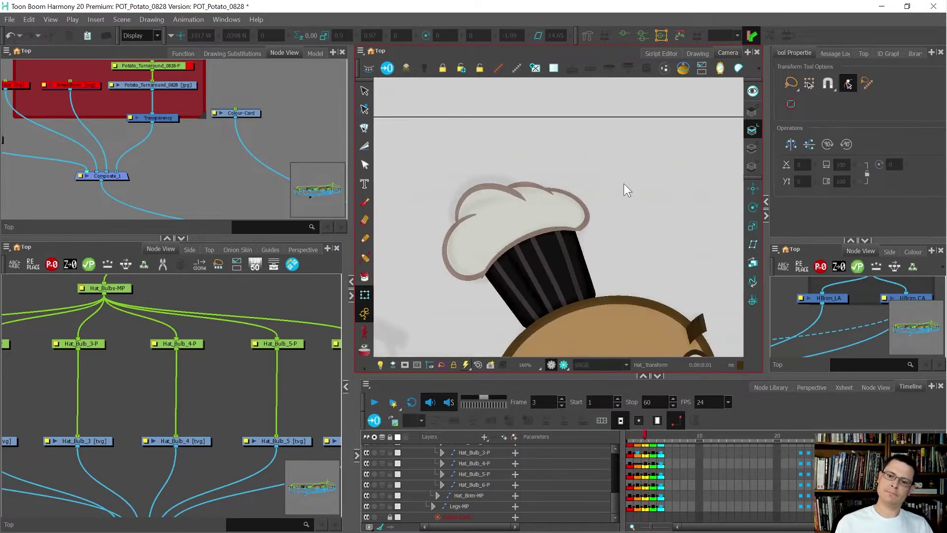
scroll(624, 185, "down", 7)
key("comma")
key("comma")
key("period")
key("period")
key("comma")
key("comma")
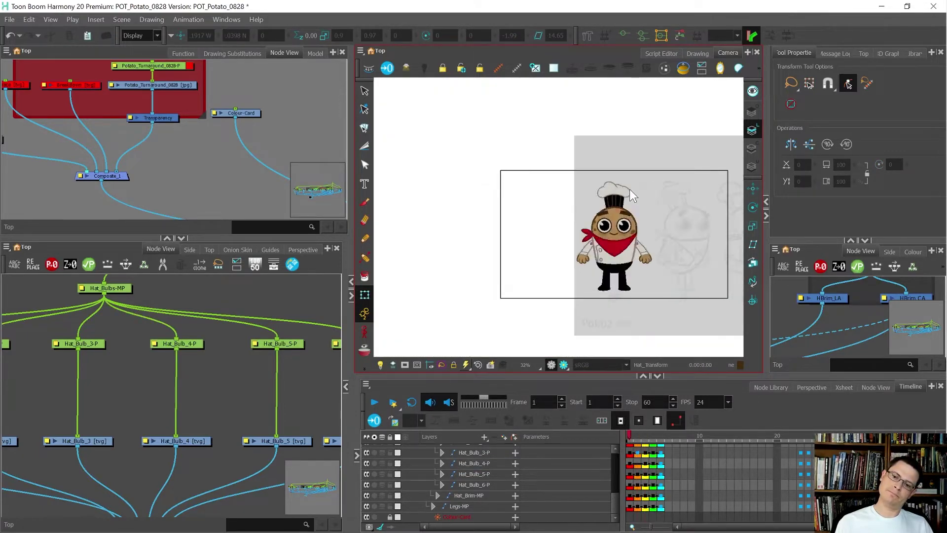
key("period")
key("period")
key("comma")
key("comma")
key("period")
key("period")
key("comma")
key("comma")
key("period")
key("period")
scroll(608, 196, "up", 5)
key("comma")
key("comma")
key("period")
key("period")
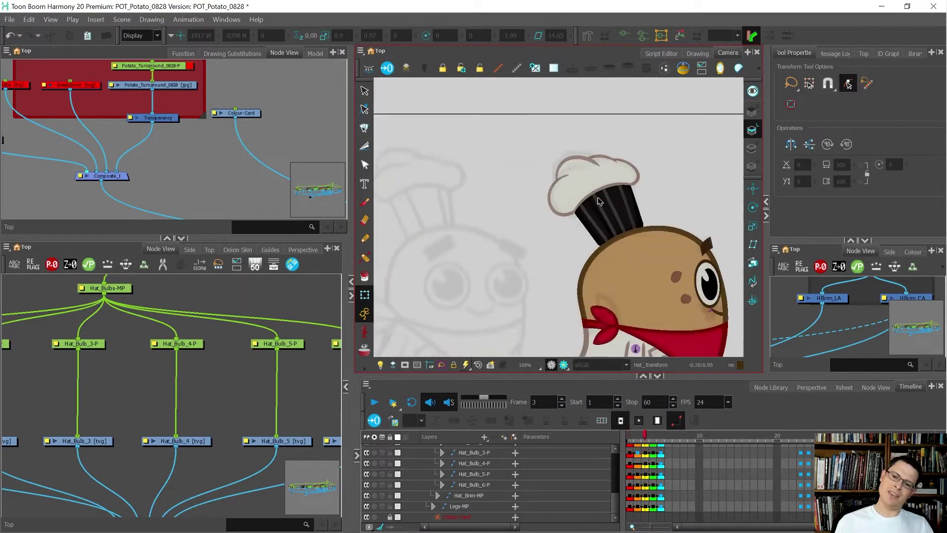
Step: At frame 3, move the whole hat (Hat-MP) down to about .5967 W, .1733 N, comparing it with frames 1 and 2
left_click(601, 204)
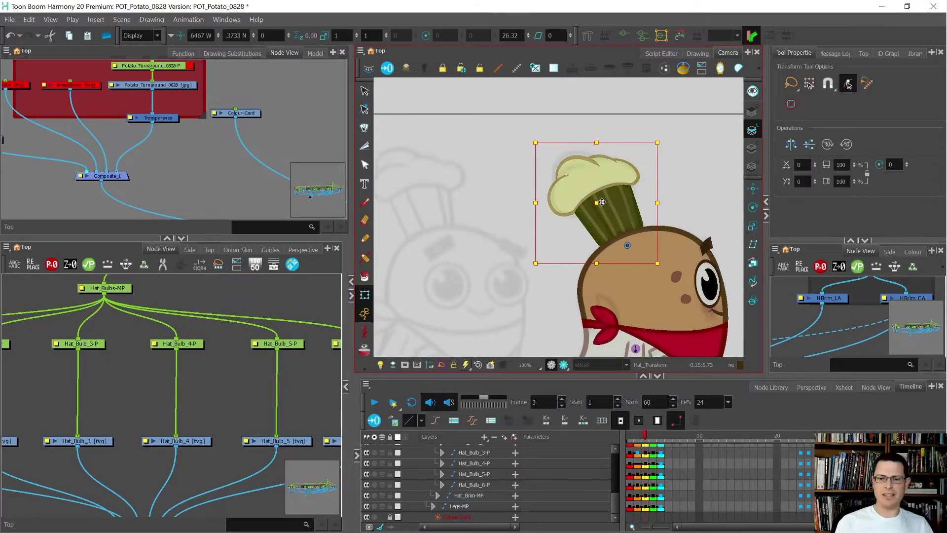
key("comma")
key("comma")
key("period")
key("period")
scroll(619, 195, "up", 3)
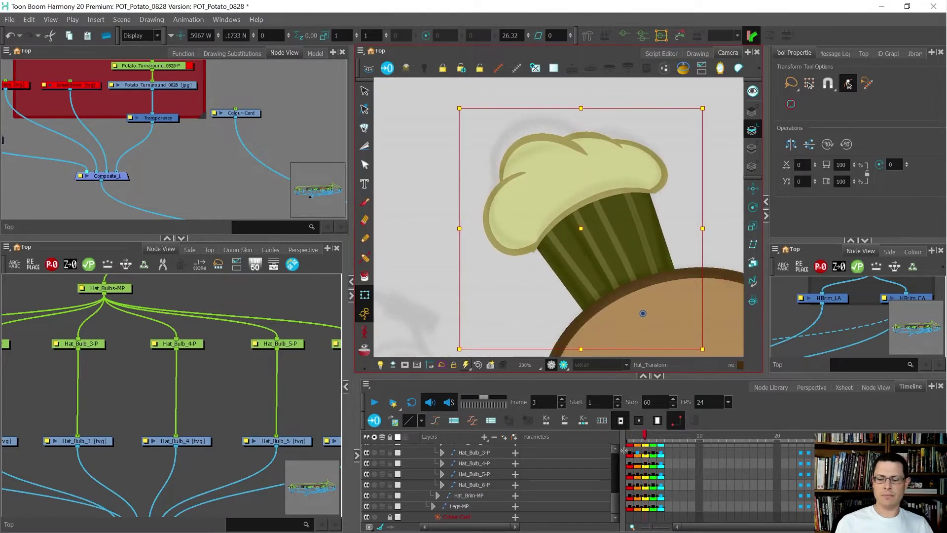
Step: Locate Hat-MP in the layers and remove its frame 2 keyframe, so the hat interpolates between frames 1 and 3
left_click(646, 483)
key("o")
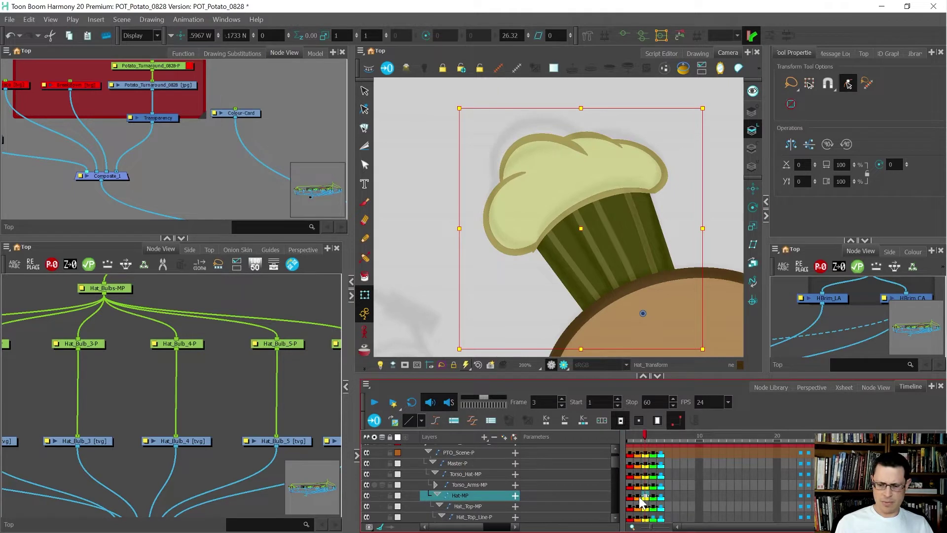
key("comma")
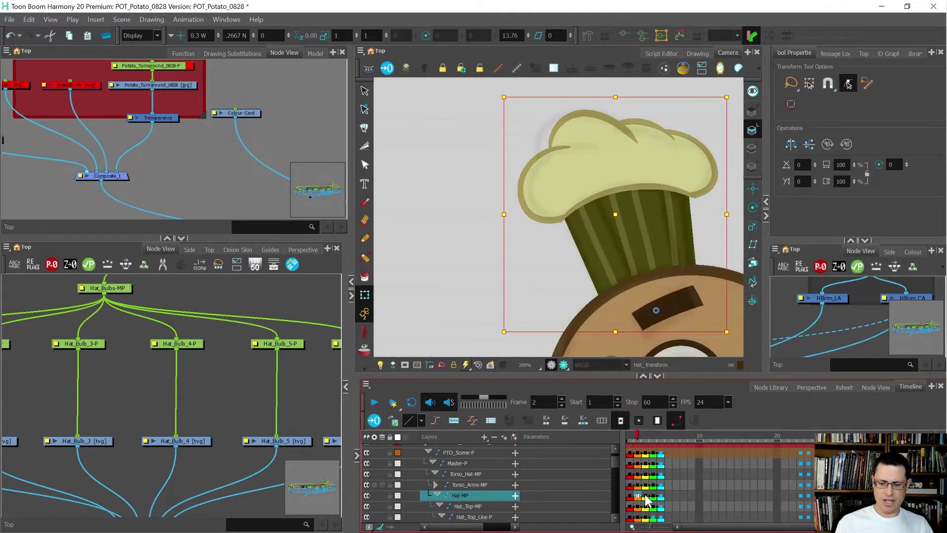
key("o")
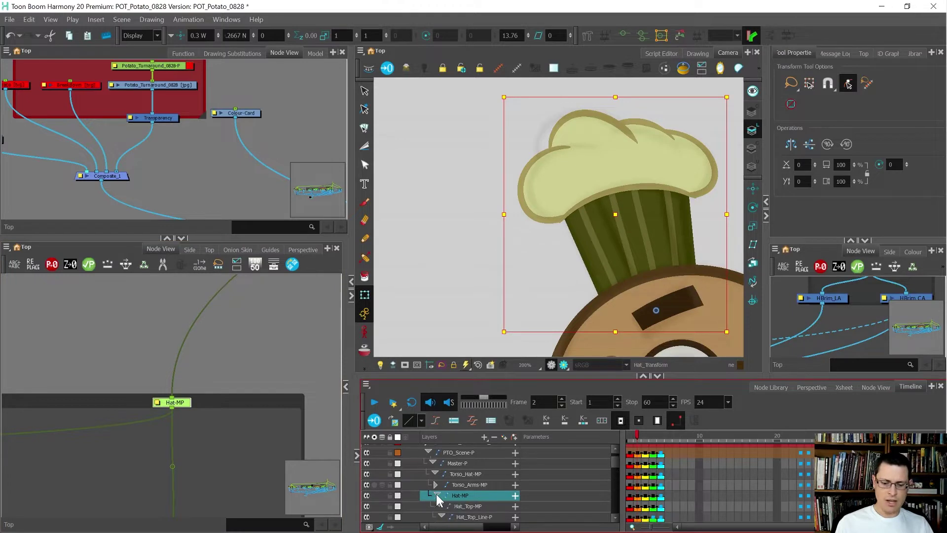
key("ctrl+z")
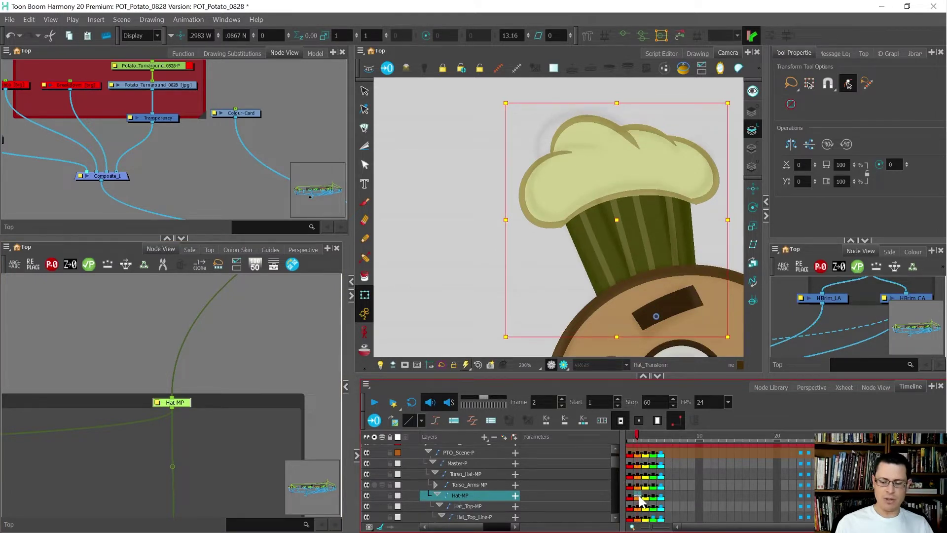
scroll(210, 401, "down", 5)
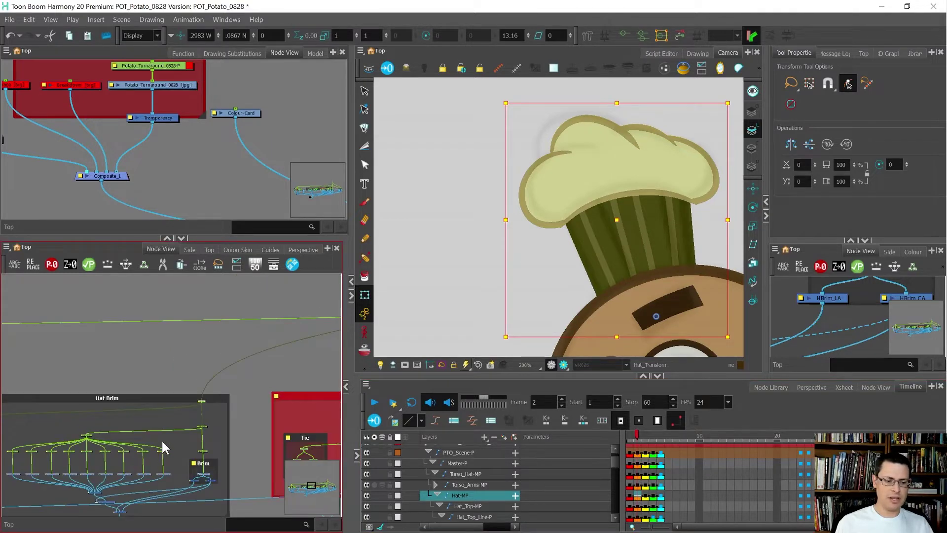
Step: Return to frame 3 and disable the reference composite to hide the turnaround artwork behind the character
key("1")
key(".")
key(".")
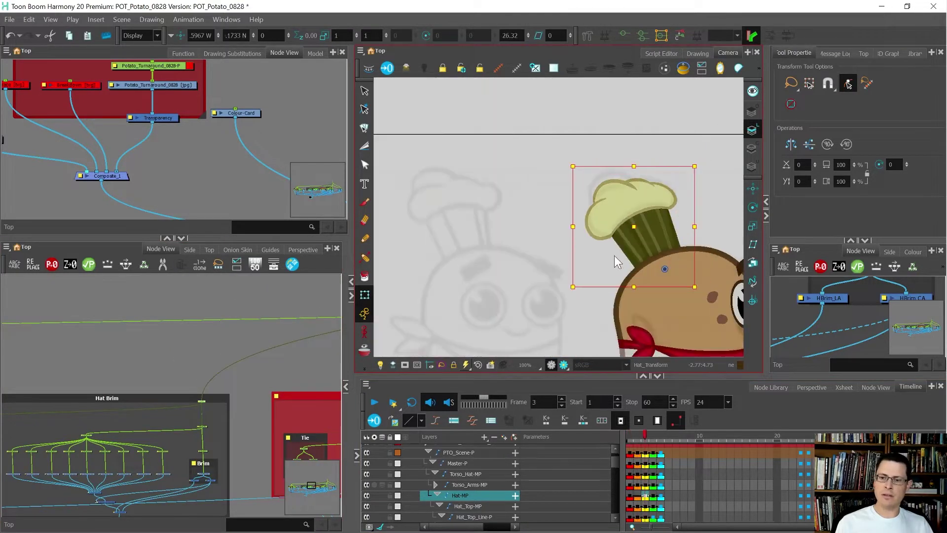
scroll(614, 256, "down", 3)
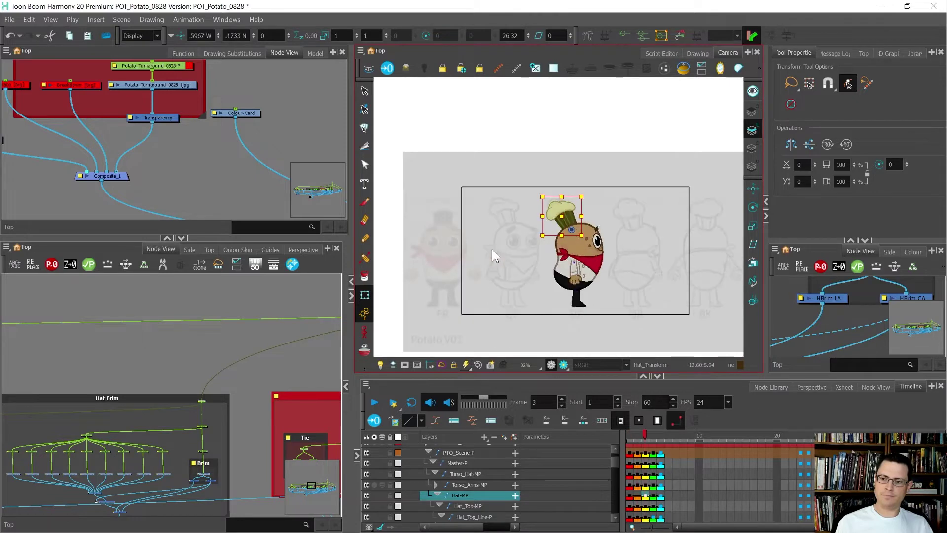
left_click_drag(177, 164, 58, 185)
scroll(613, 237, "up", 2)
Step: Flip through the turnaround poses without the reference to judge the hat's placement on the head
key(".")
key(".")
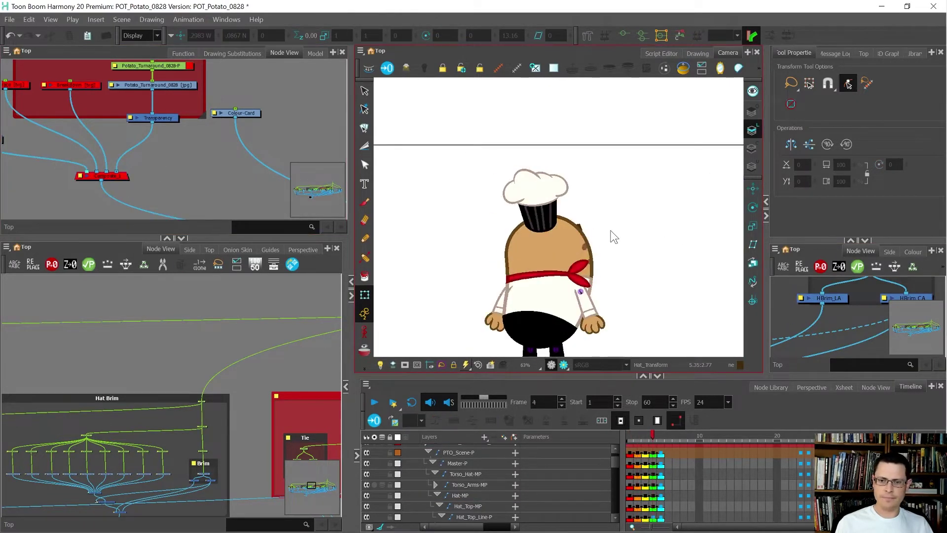
key(".")
key(".")
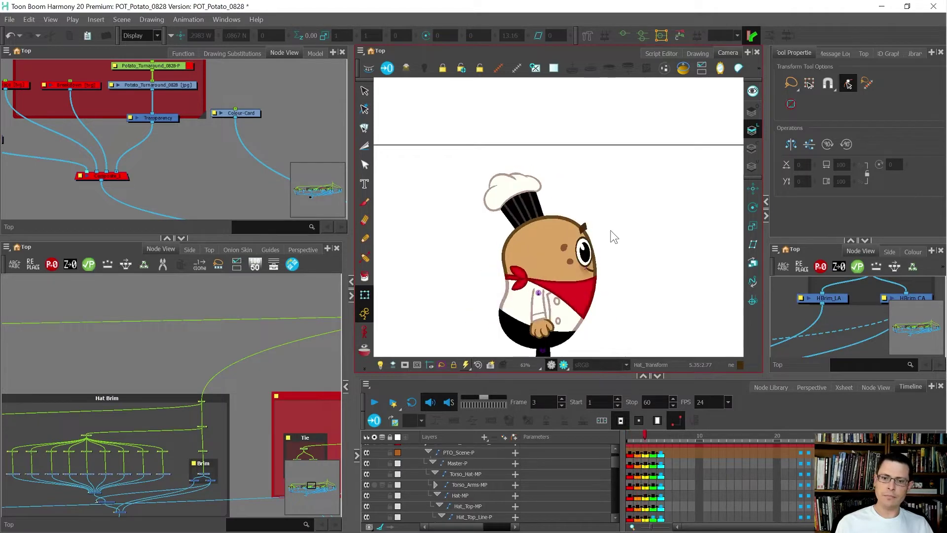
key(".")
key(".")
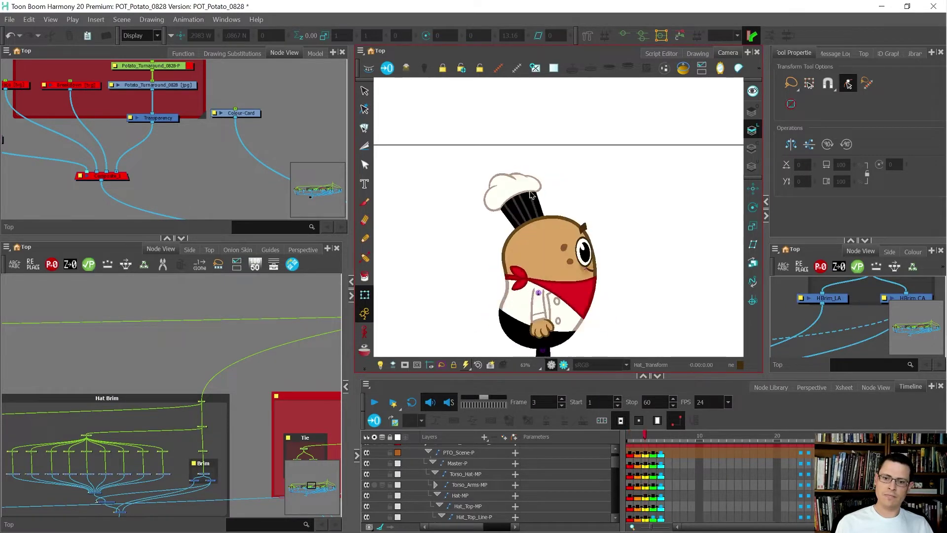
scroll(531, 194, "up", 2)
key(".")
key(".")
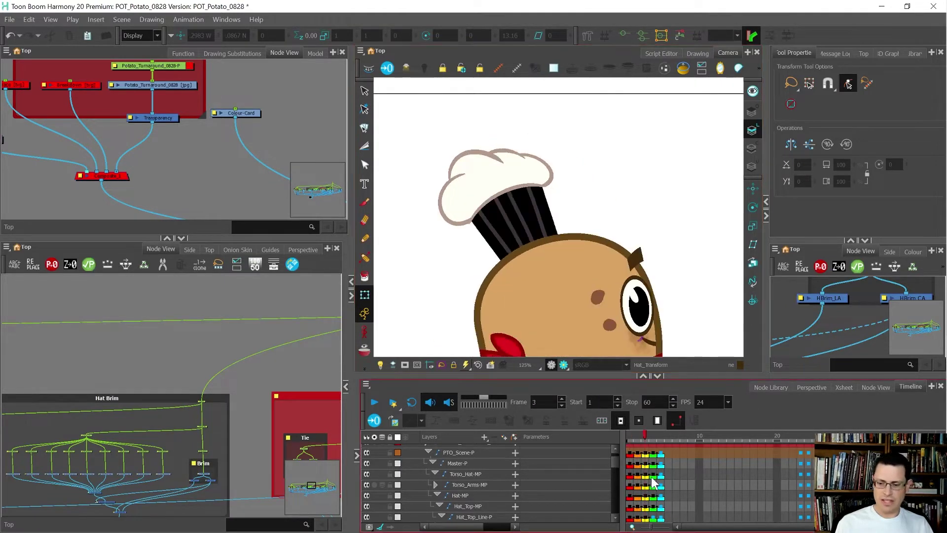
Step: Select the Hat-MP peg and reposition the hat at frame 3 to about .5633 W, .0489 N, checking frame 2
scroll(184, 413, "up", 5)
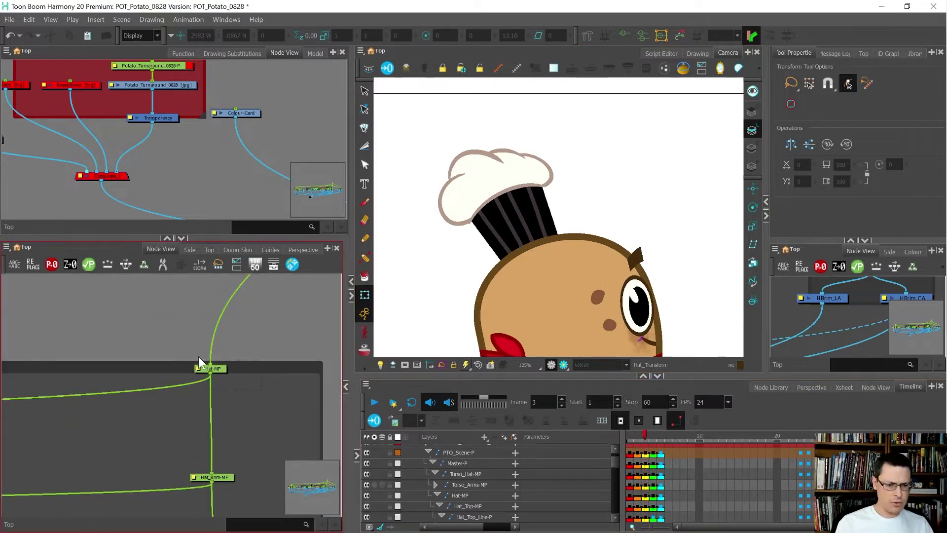
left_click(202, 368)
scroll(478, 227, "up", 3)
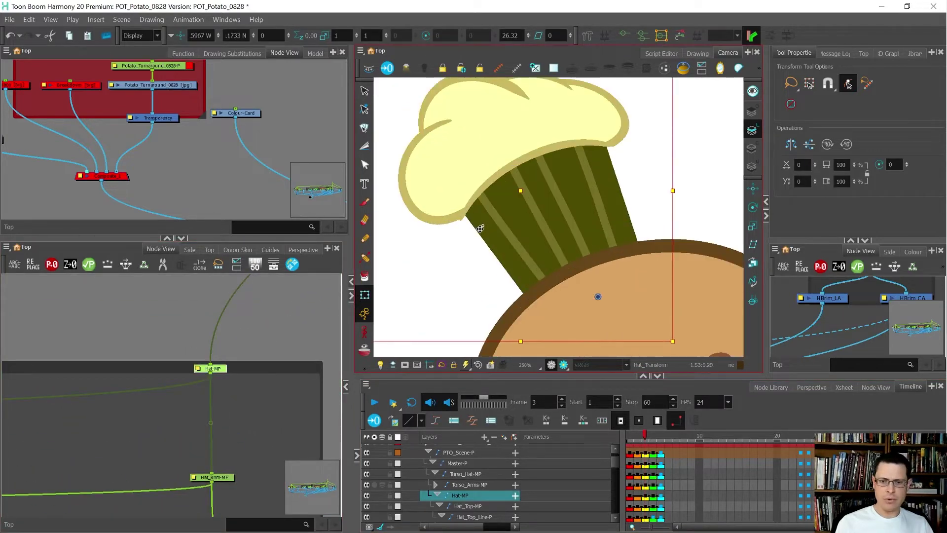
scroll(480, 228, "down", 3)
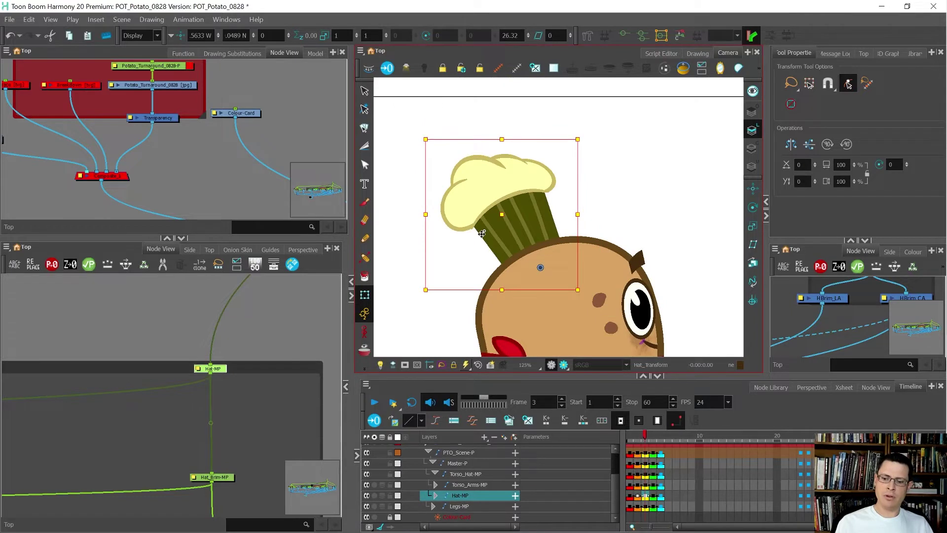
key("comma")
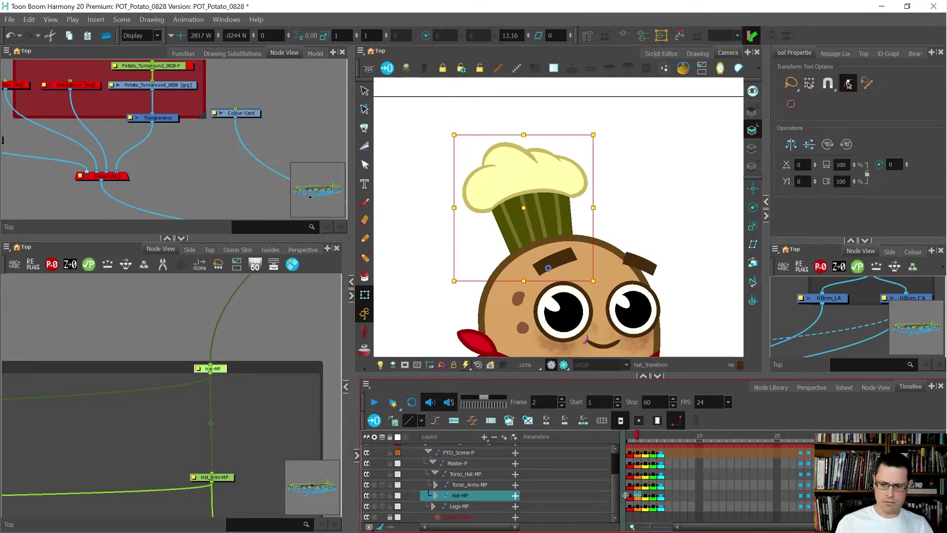
key("o")
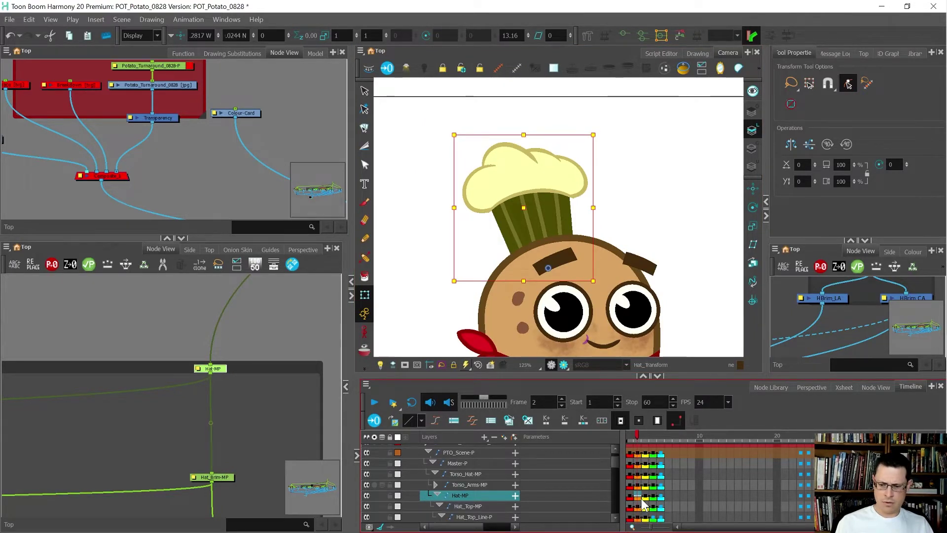
Step: Compare frames 1 to 3, and at frame 3 lower Hat-MP further to about 0.51 W, .1467 S
key("comma")
key("period")
key("period")
key("comma")
key("comma")
key("period")
key("period")
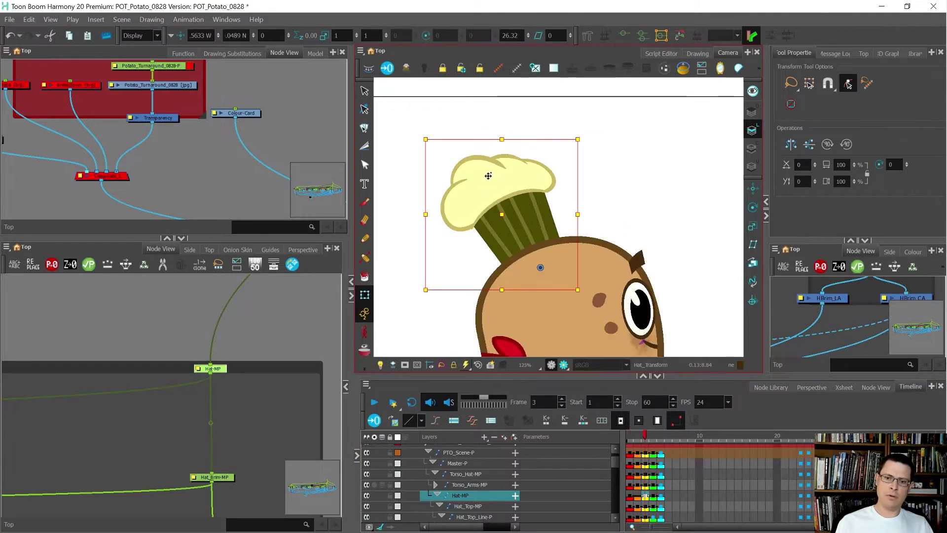
scroll(488, 177, "down", 3)
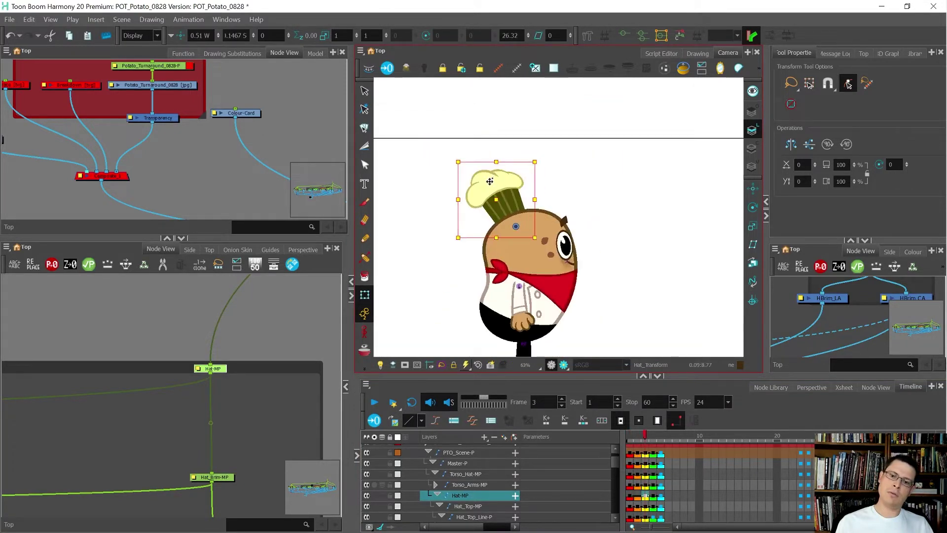
scroll(489, 181, "up", 1)
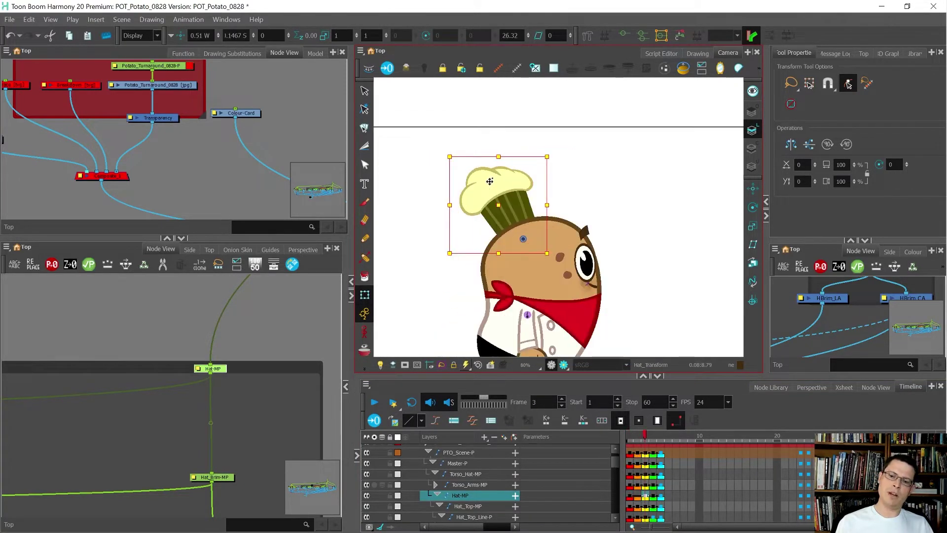
Step: Flip repeatedly between frames 1 and 3 to check how the lowered hat moves with the head
key("comma")
key("comma")
key("period")
key("period")
key("comma")
key("comma")
key("period")
key("period")
key("comma")
key("comma")
key("period")
key("period")
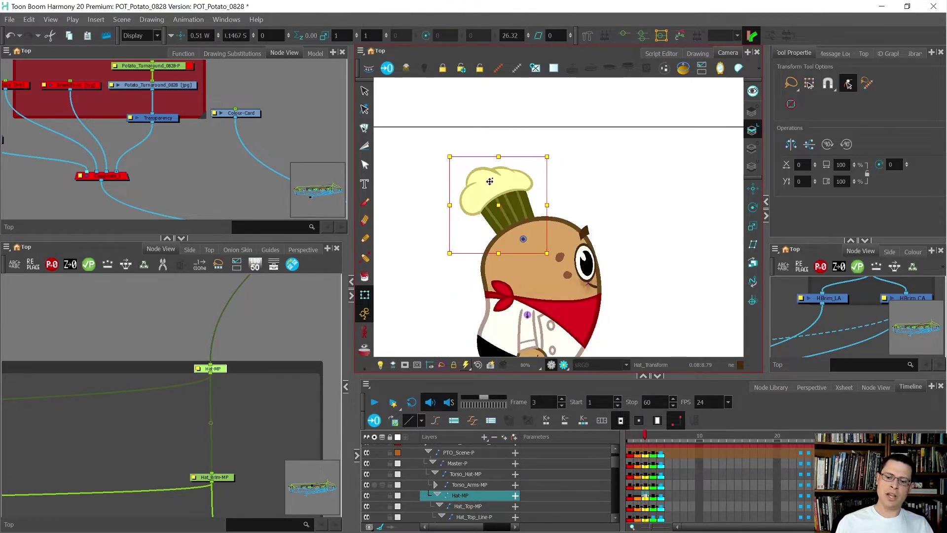
Step: Flip through the front, side and back poses up to frame 5 to compare the hat across the turnaround
key("comma")
key("comma")
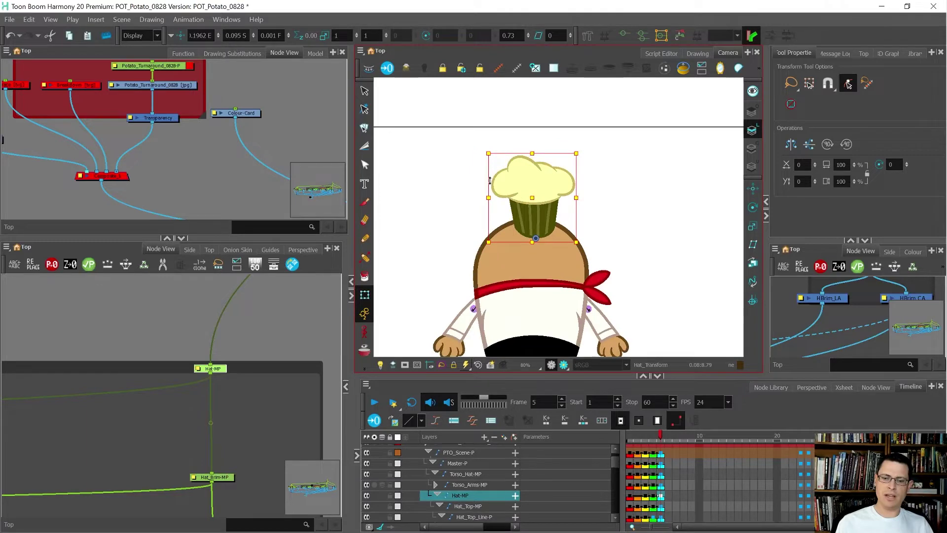
key("period")
key("period")
key("comma")
key("comma")
key("period")
key("period")
key("period")
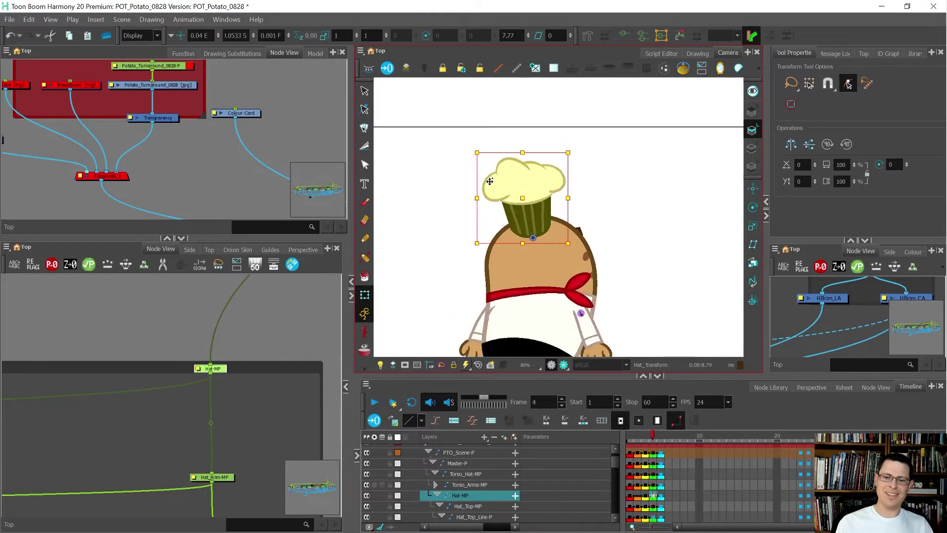
key("comma")
key("comma")
key("comma")
key("period")
key("period")
key("period")
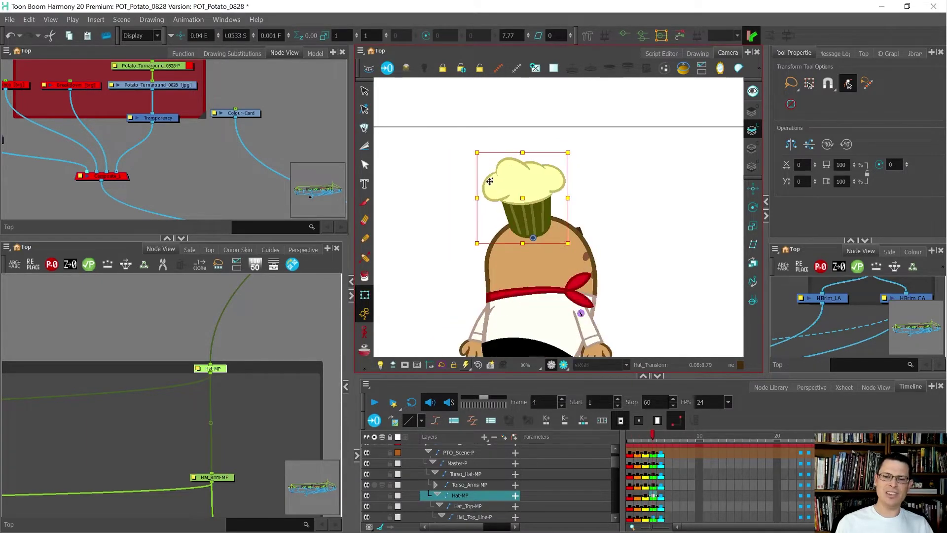
Step: Examine the hat's lower bulb edge and pleated band up close across frames 2 to 5
scroll(530, 209, "up", 2)
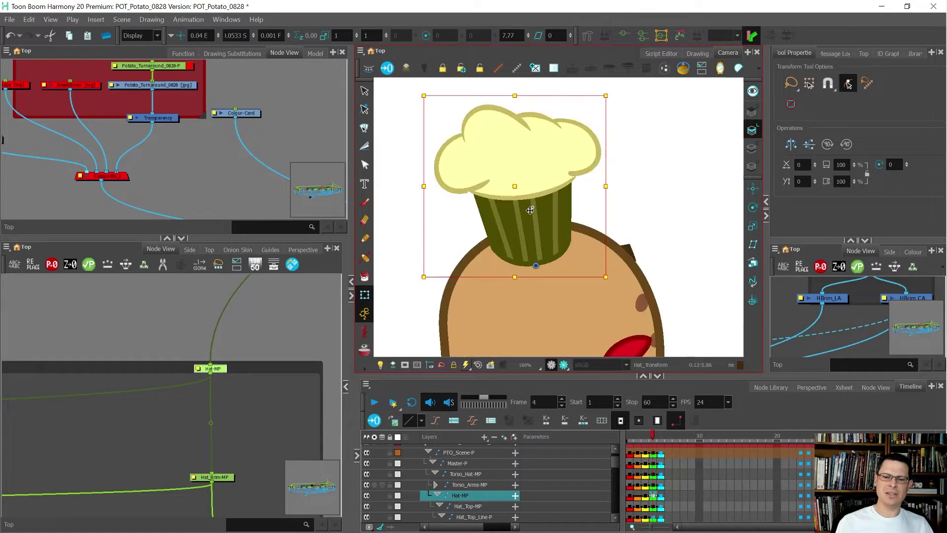
key("period")
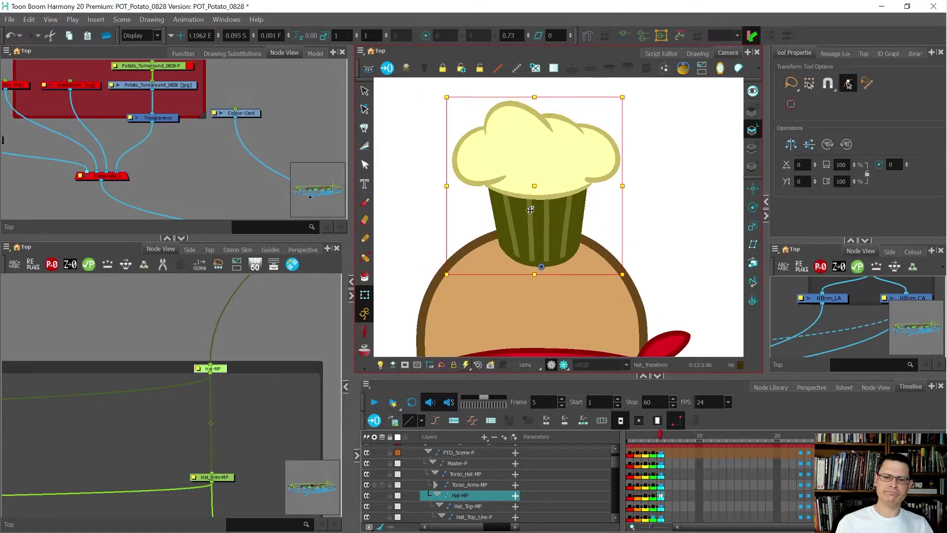
scroll(484, 188, "up", 2)
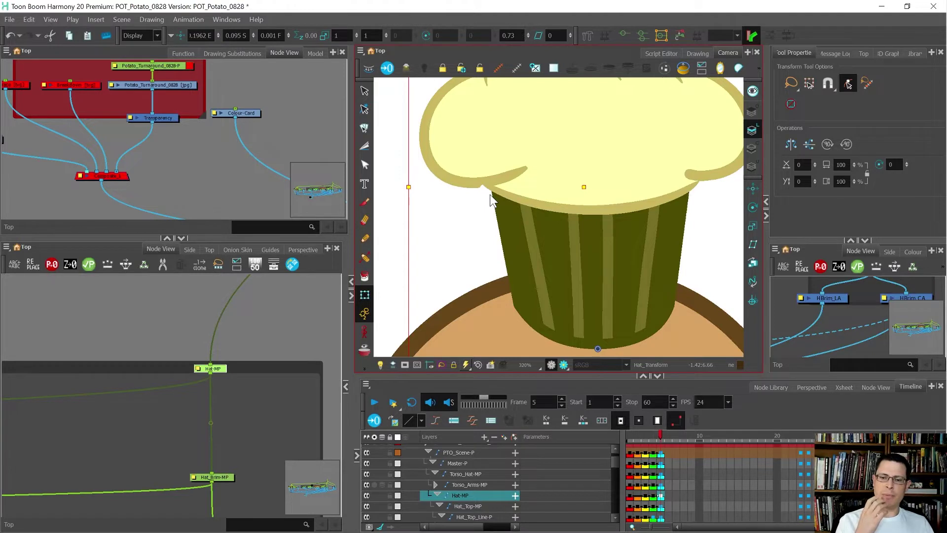
key("comma")
key("comma")
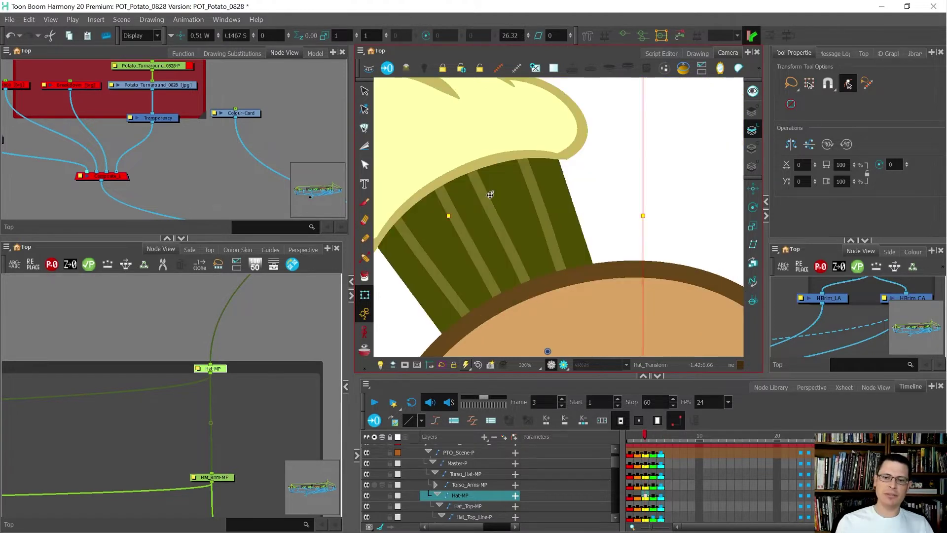
scroll(580, 190, "down", 3)
scroll(471, 224, "up", 1)
key("comma")
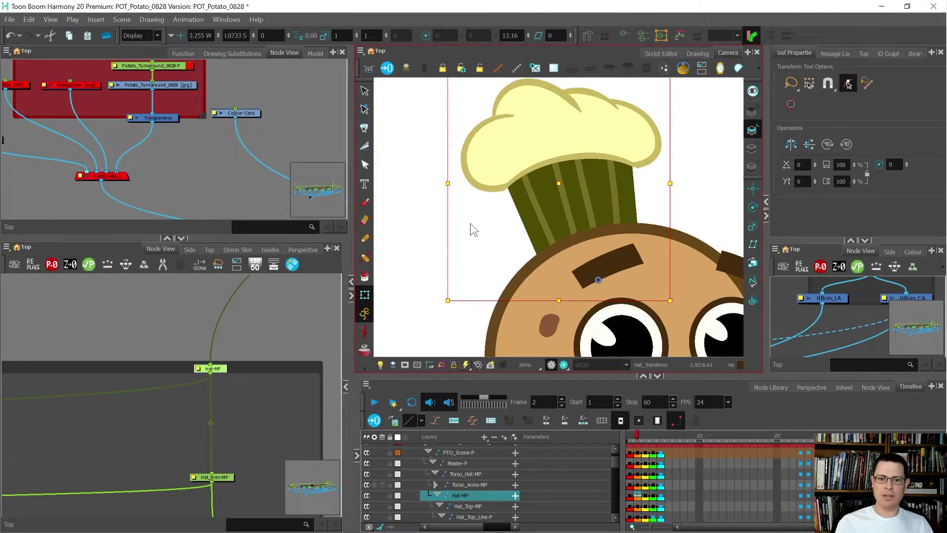
key("period")
key("period")
key("period")
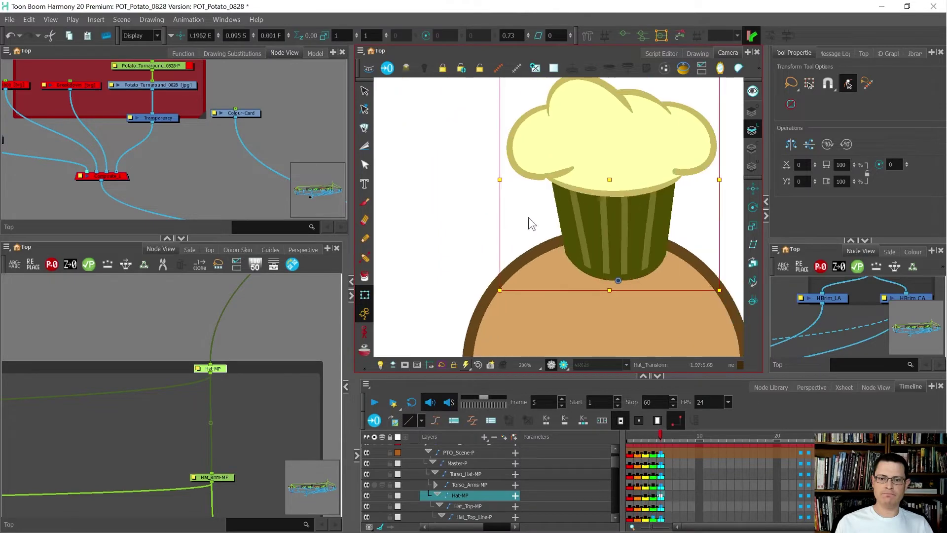
key("comma")
key("comma")
key("comma")
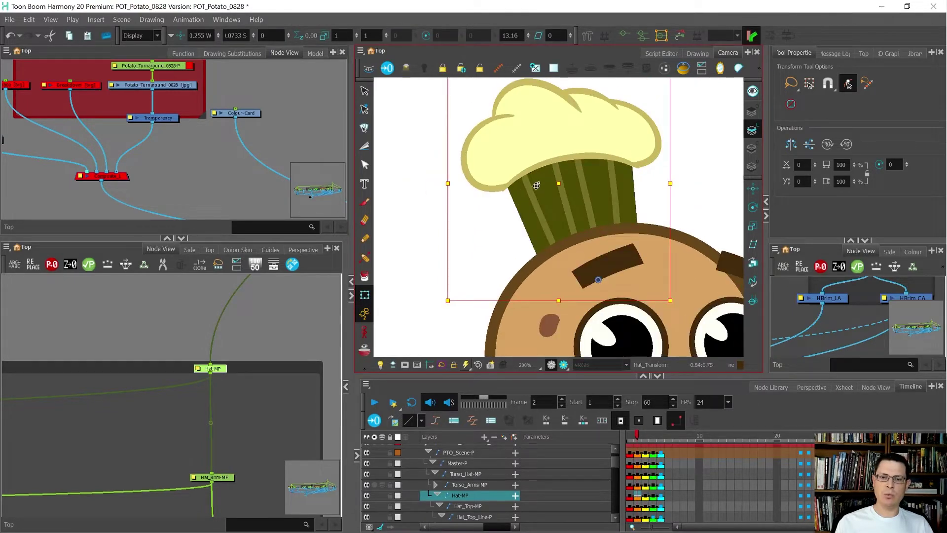
Step: Flip between the front, side and three-quarter back poses across frames 1 to 4 to compare the hat's tilt and height
key("period")
key("period")
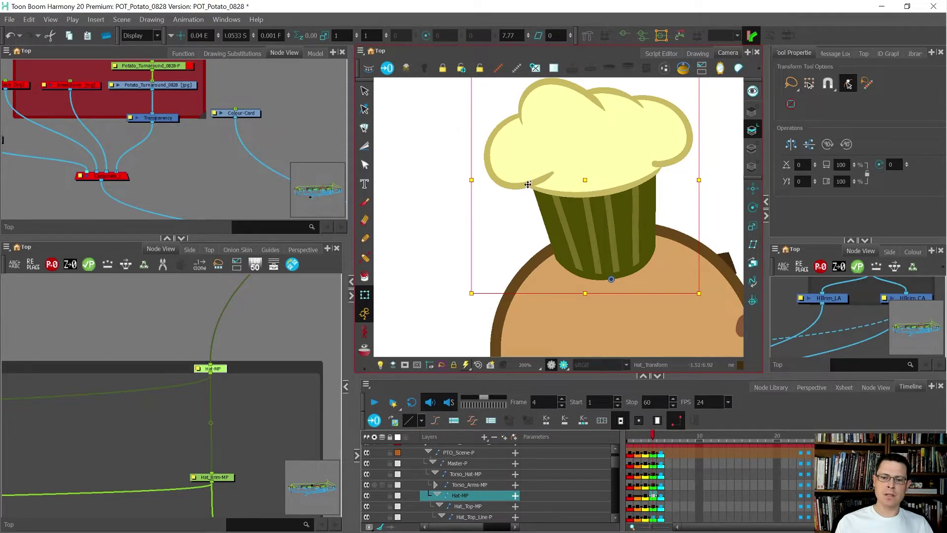
key("comma")
key("comma")
key("comma")
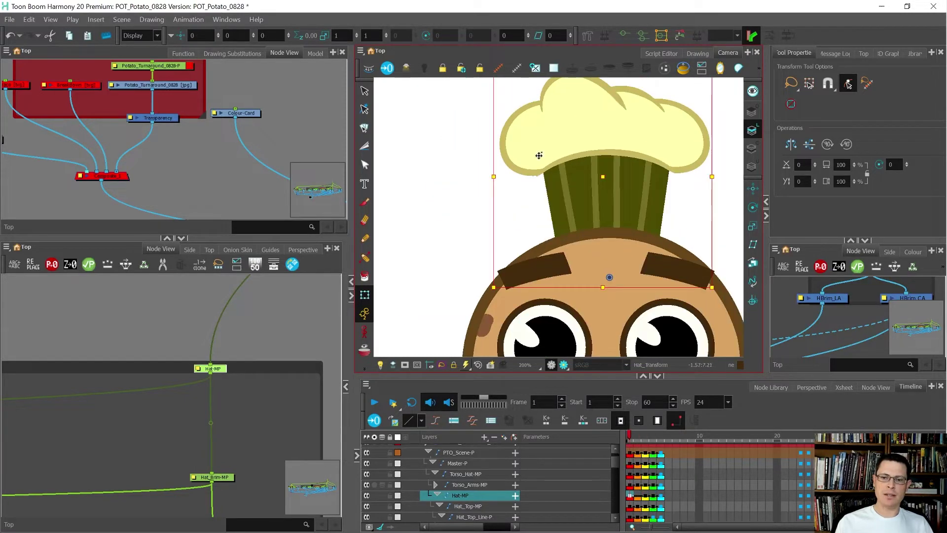
key("period")
key("period")
key("period")
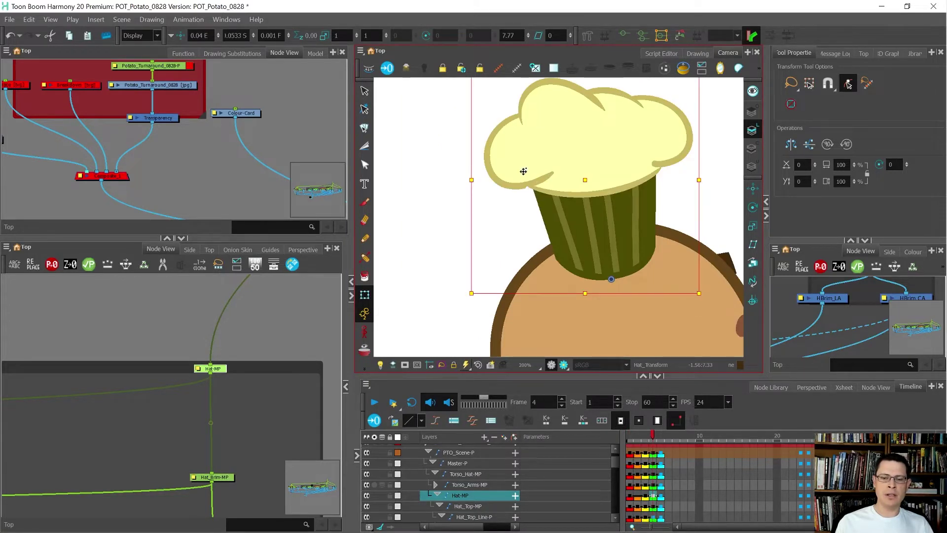
Step: Check the lower-left hat bulb across frames 1 to 3 against the whole head
left_click(527, 187)
scroll(229, 354, "down", 2)
scroll(116, 392, "down", 3)
scroll(510, 255, "down", 1)
key("comma")
key("comma")
key("comma")
key("period")
key("period")
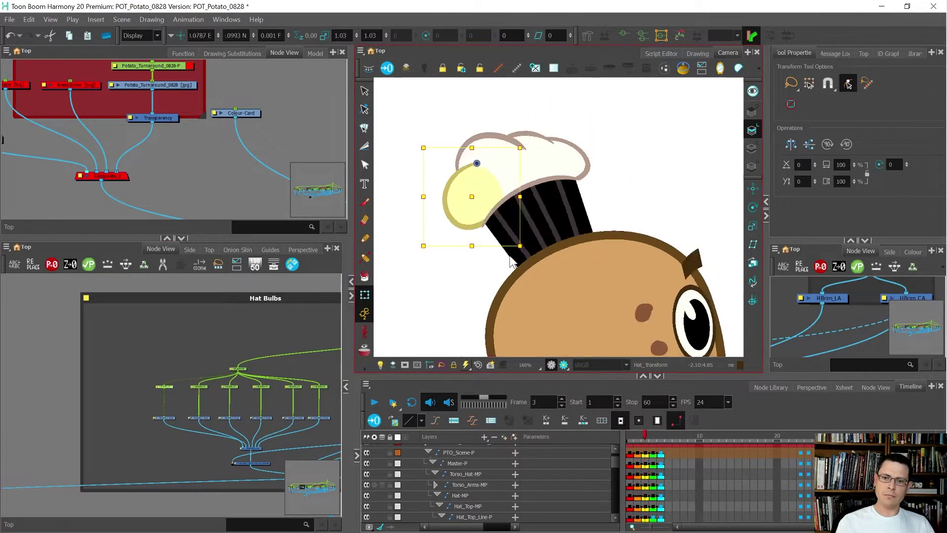
key("comma")
key("comma")
scroll(510, 256, "down", 4)
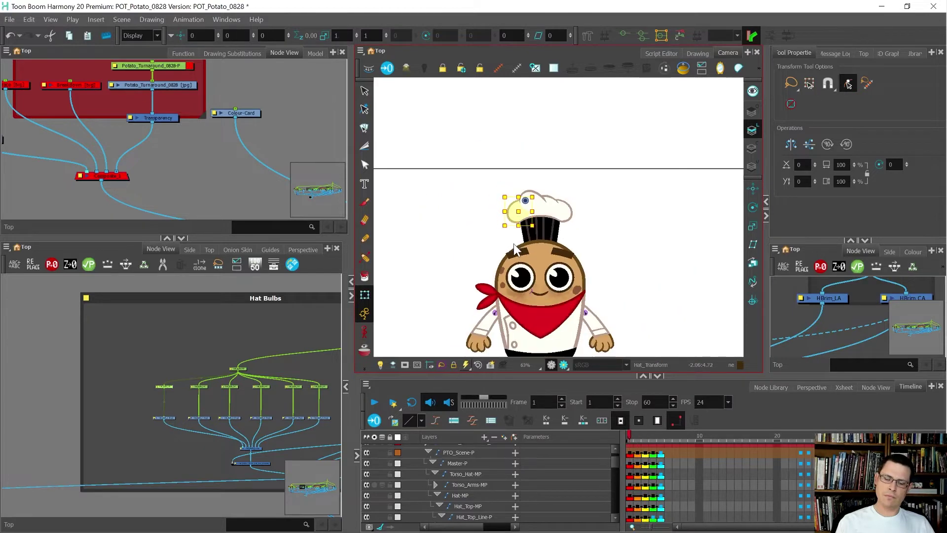
scroll(514, 249, "up", 3)
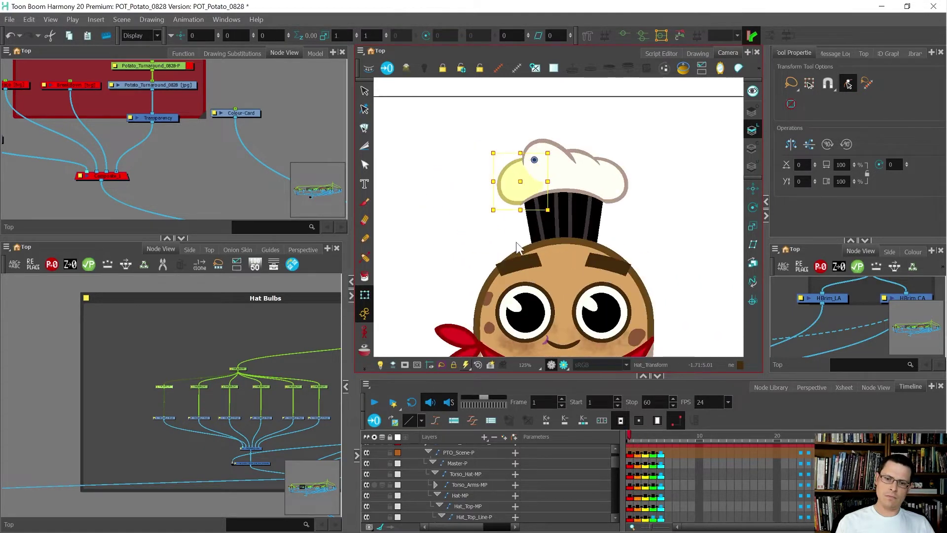
key("period")
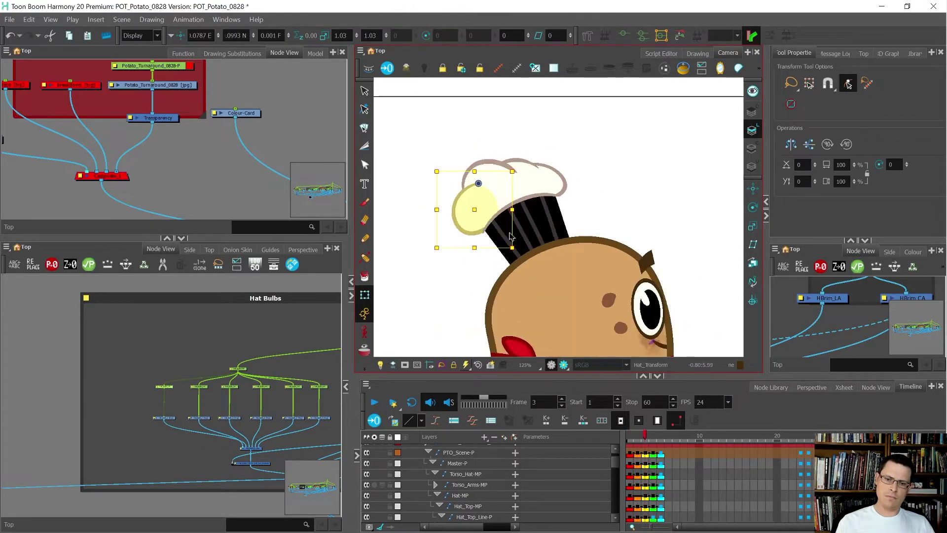
Step: At frame 3, show the hat-top line's deformation curve and adjust its left corner point to meet the bulb outline
scroll(508, 243, "up", 4)
key("period")
scroll(519, 161, "up", 1)
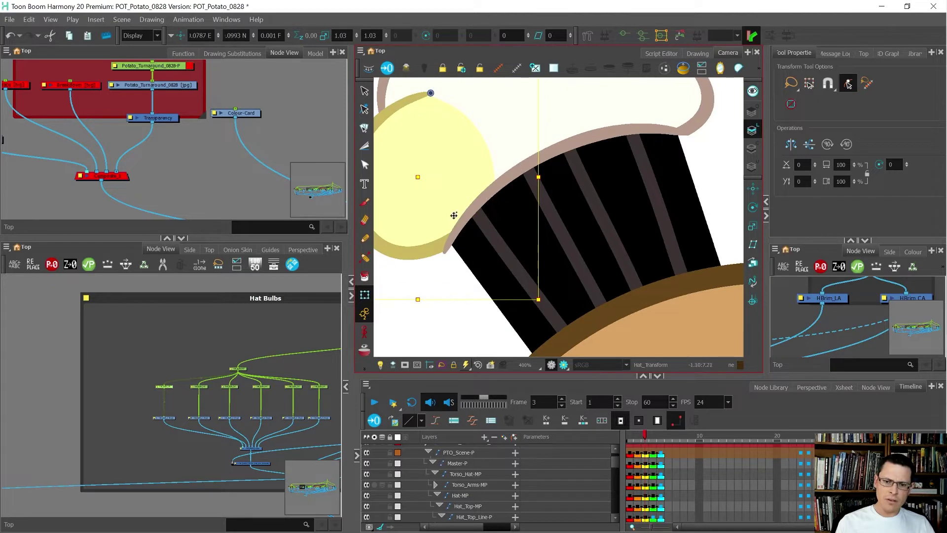
left_click(468, 217)
scroll(446, 256, "up", 1)
key("shift+F11")
left_click(444, 254)
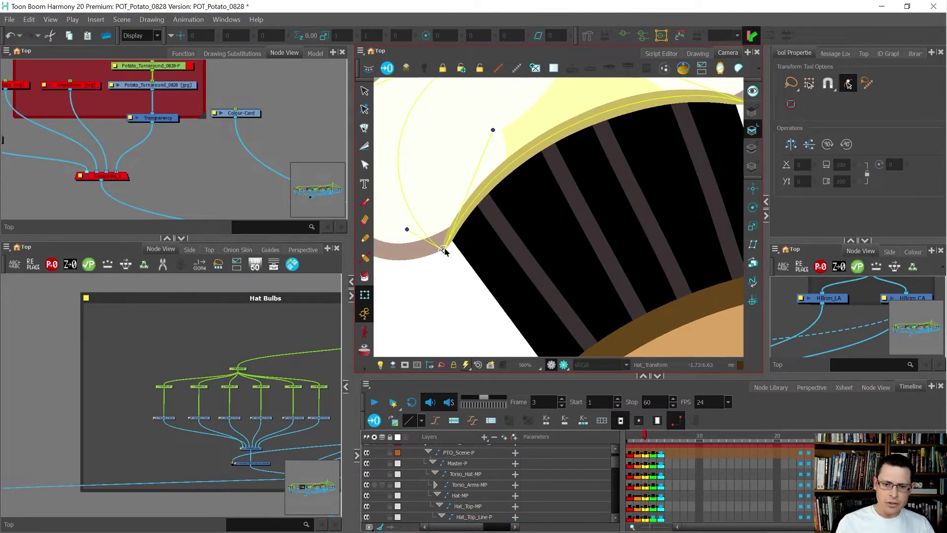
scroll(444, 255, "up", 7)
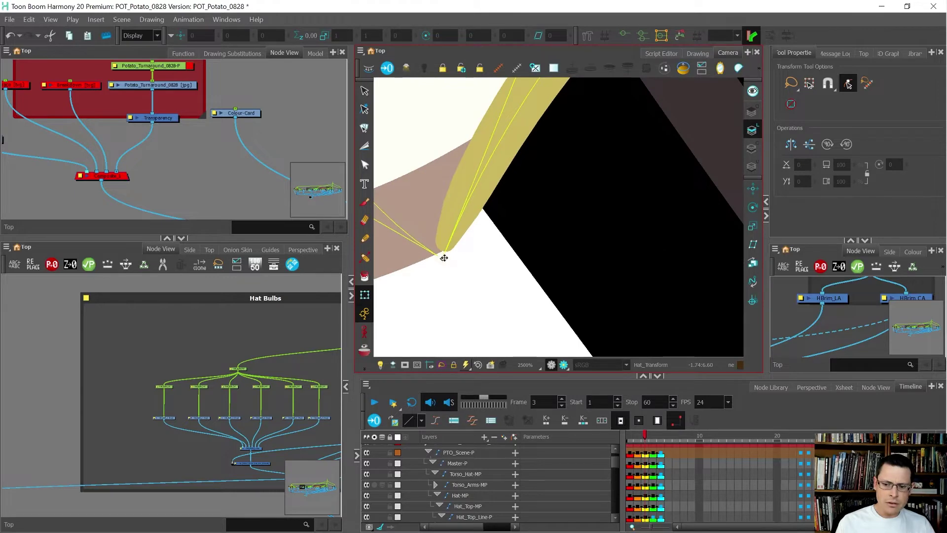
scroll(461, 242, "down", 7)
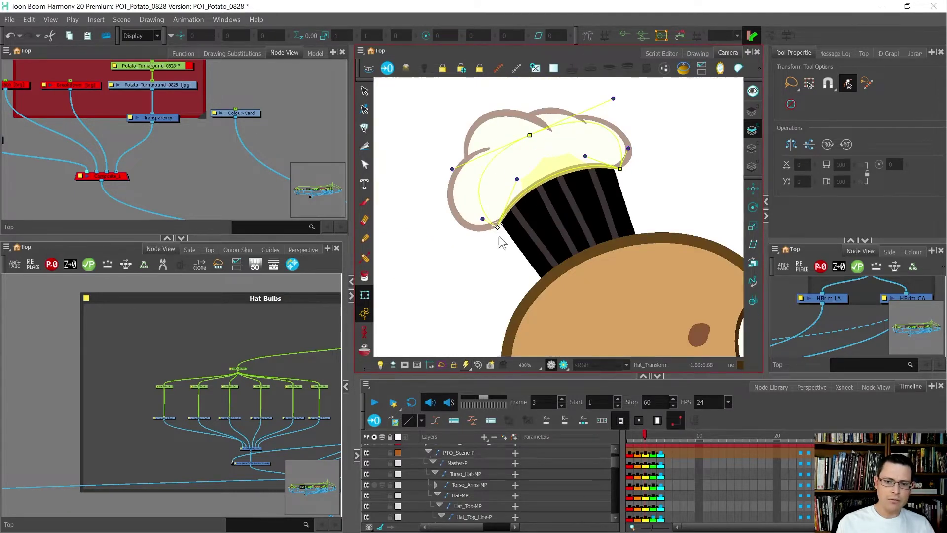
left_click(481, 267)
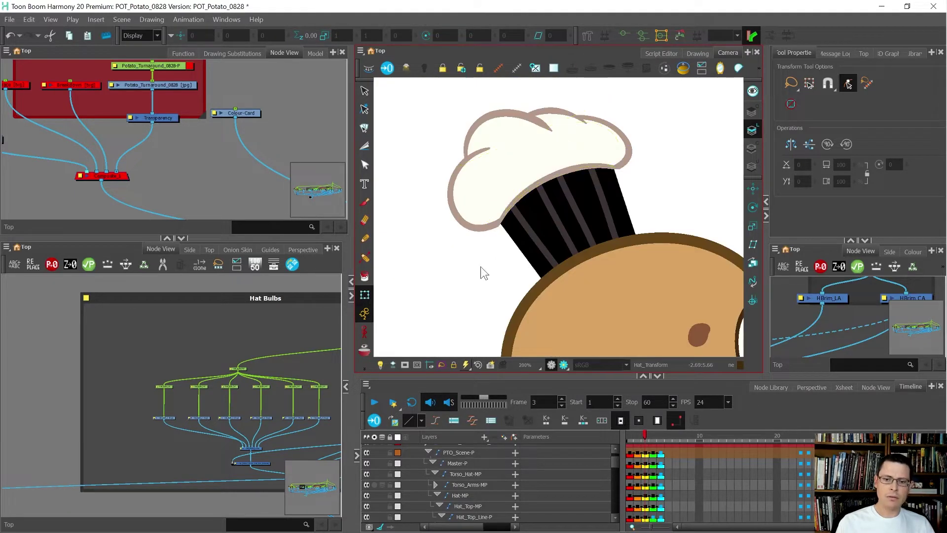
Step: Flip repeatedly between frames 1, 2 and 3 to check the hat's motion from front to side
scroll(496, 275, "down", 4)
key("comma")
key("comma")
key("period")
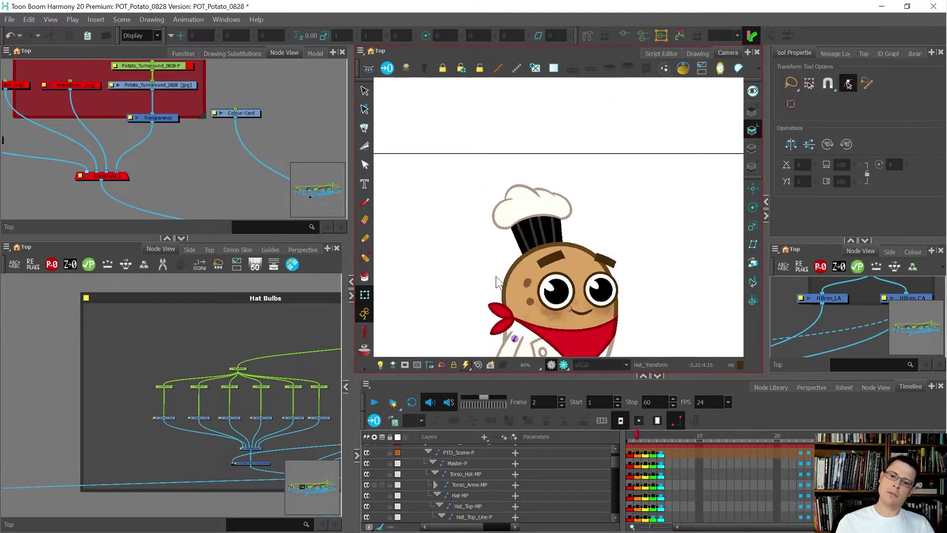
key("period")
key("comma")
key("comma")
key("period")
key("period")
key("comma")
key("comma")
key("period")
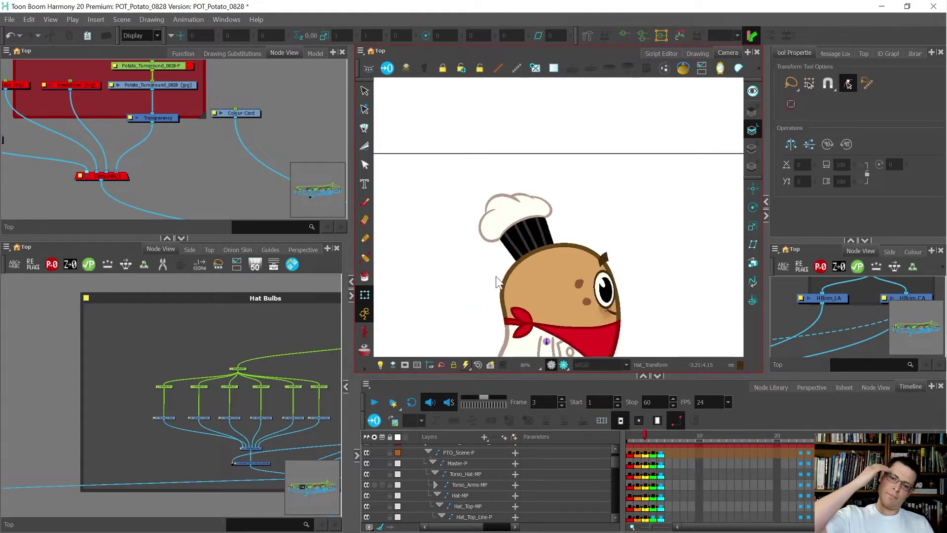
Step: Flip through the side and back poses up to frame 5 to review the hat's turn
key("period")
key("period")
key("period")
key("comma")
key("comma")
key("comma")
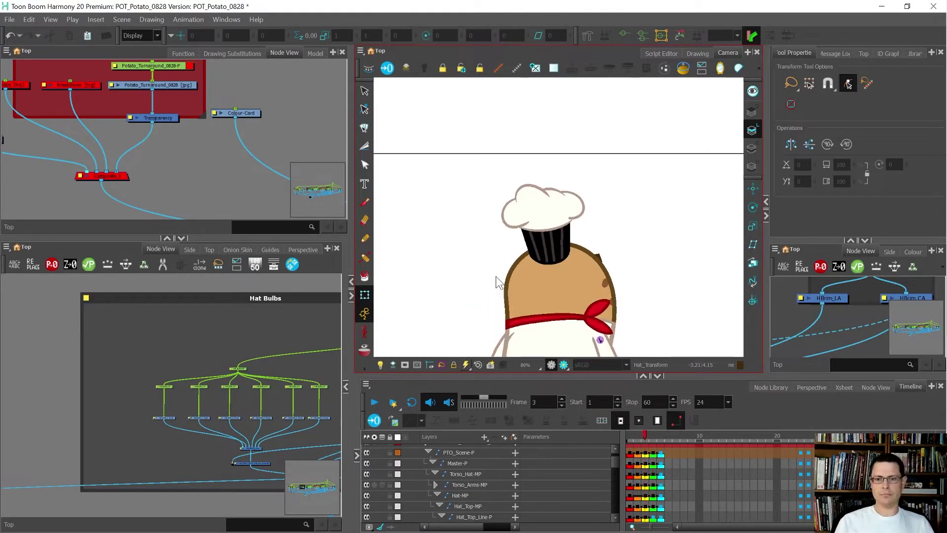
key("period")
key("period")
key("period")
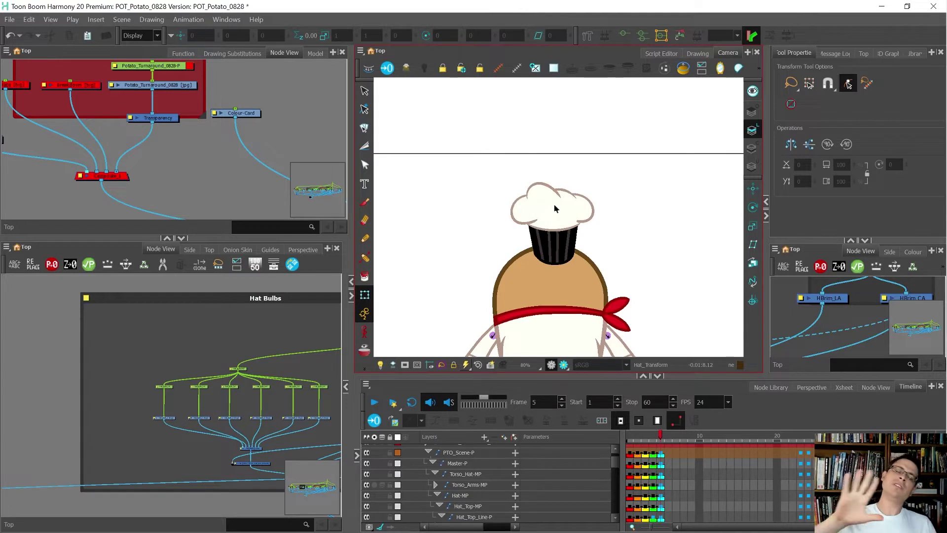
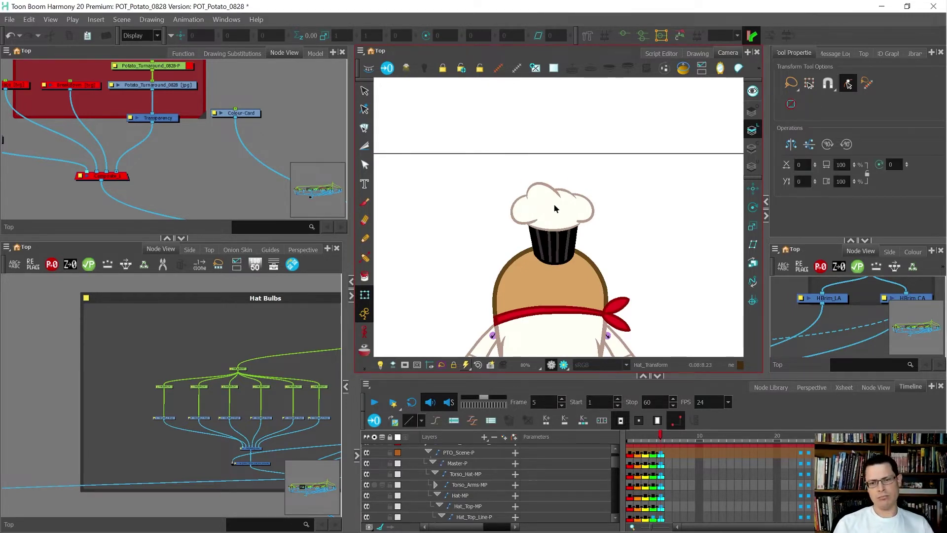
Step: Try flipping Hat_Top-MP horizontally on the back pose at frame 5, and compare it with the front pose at frame 1
left_click(555, 208)
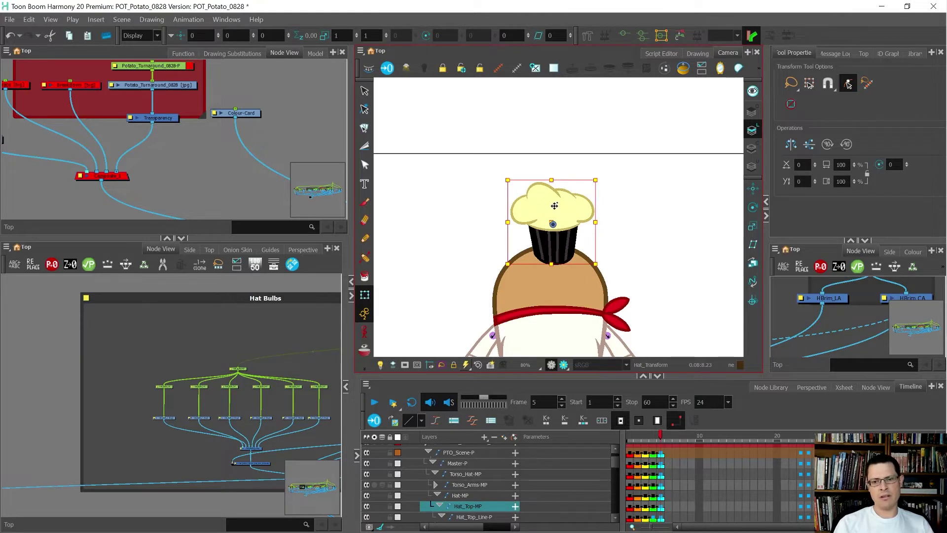
key("4")
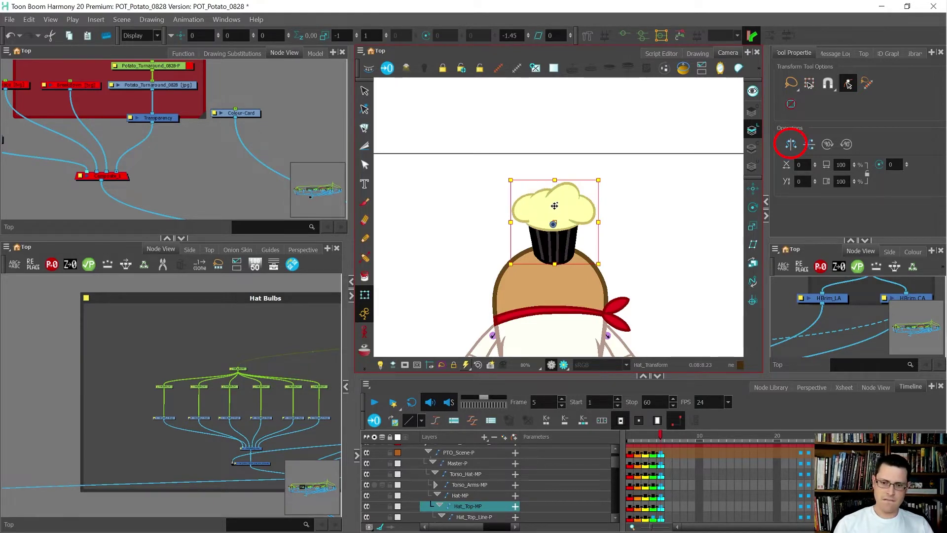
key("comma")
key("comma")
key("comma")
key("comma")
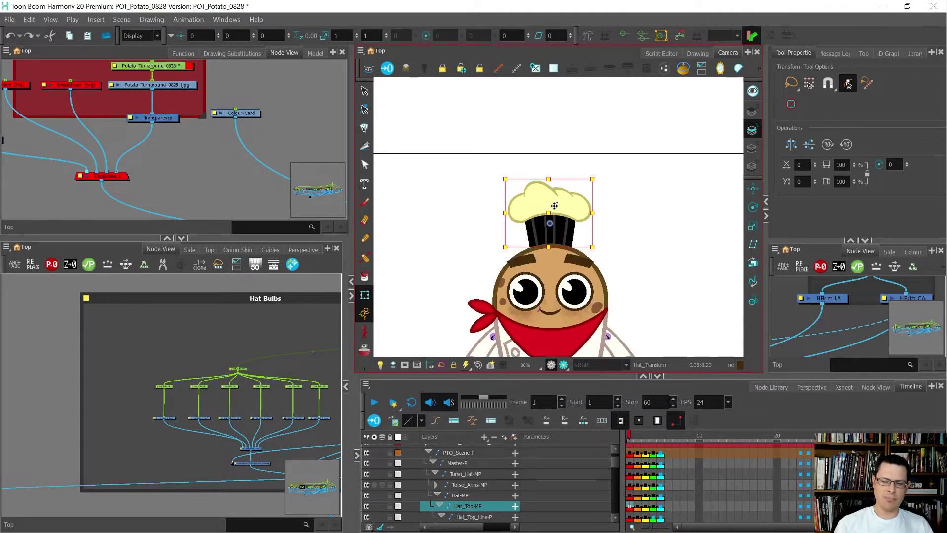
Step: Copy the collapsed Hat_Top-MP group's pose from frame 1 to frame 6 and flip the hat top horizontally there
scroll(680, 505, "down", 3)
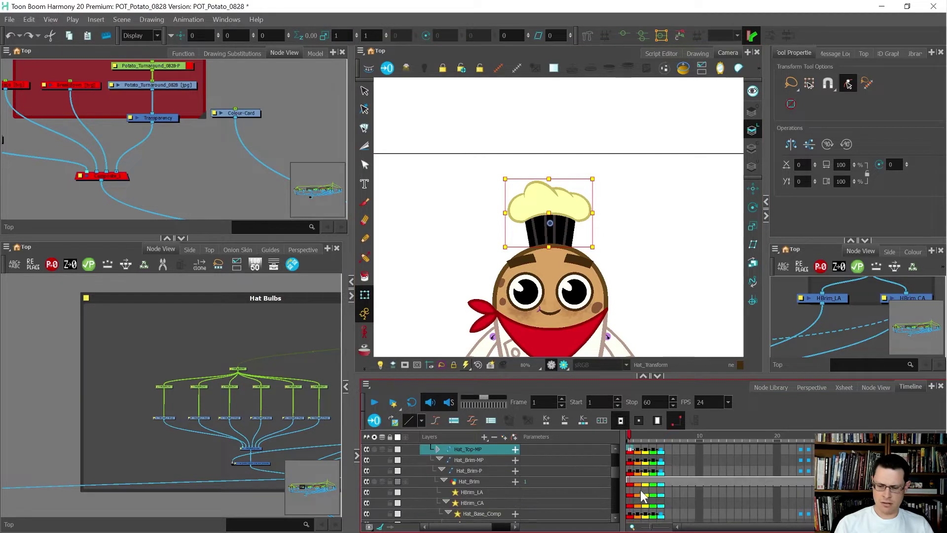
left_click(630, 448)
left_click(668, 448)
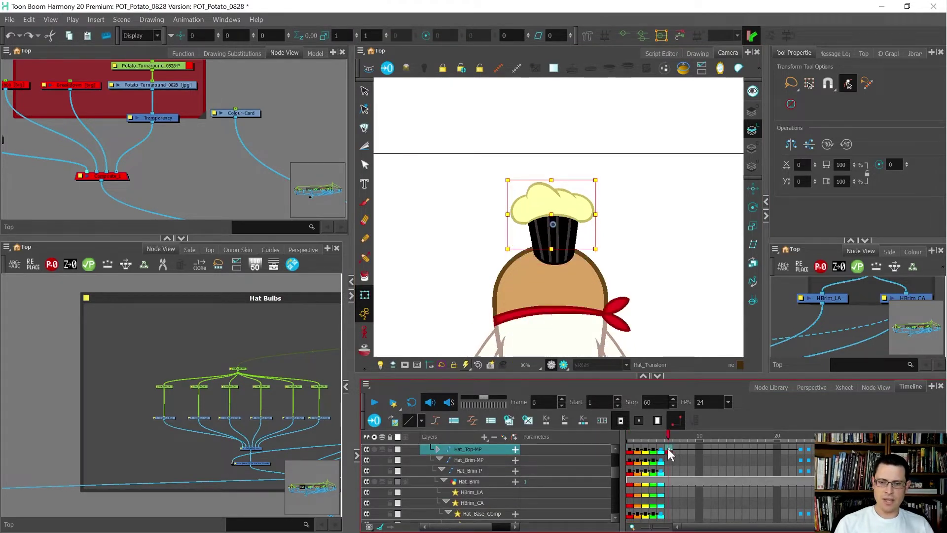
key("4")
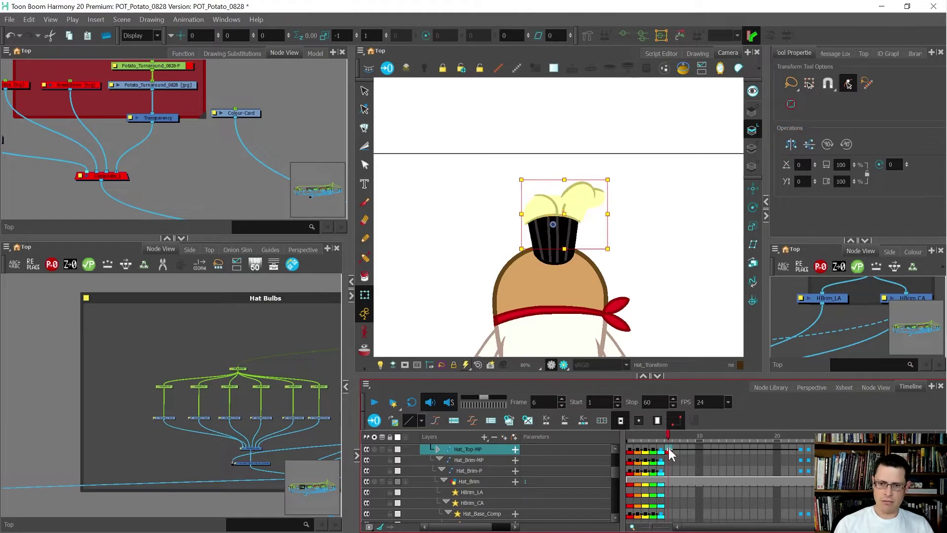
key("ctrl+z")
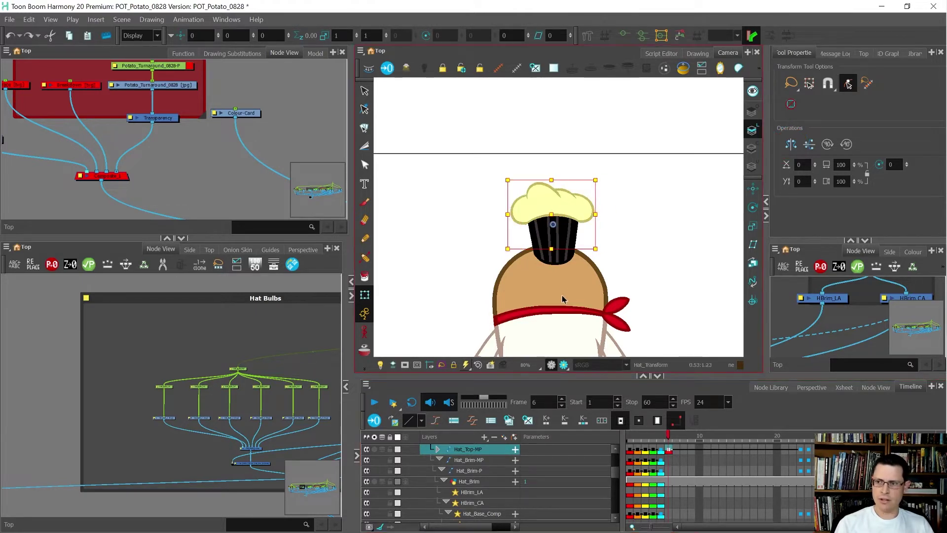
key("4")
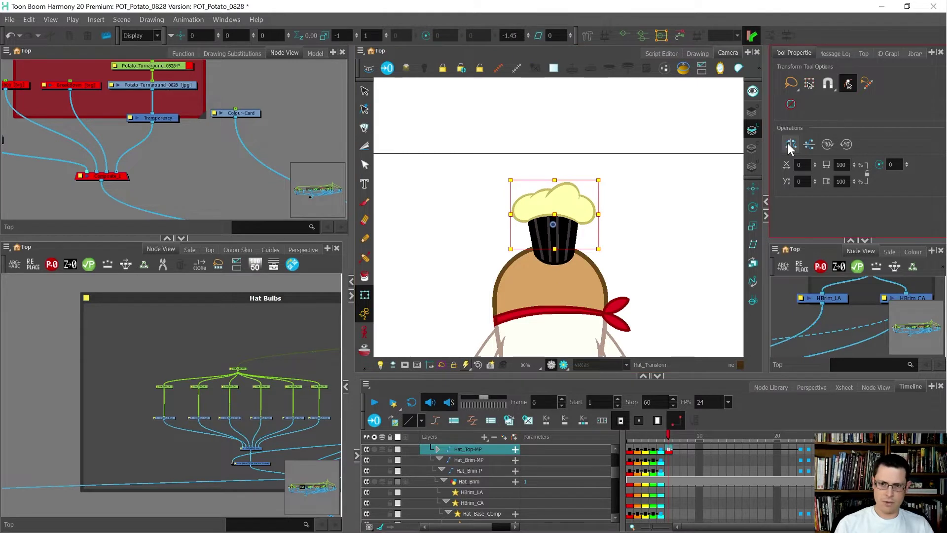
scroll(550, 221, "up", 3)
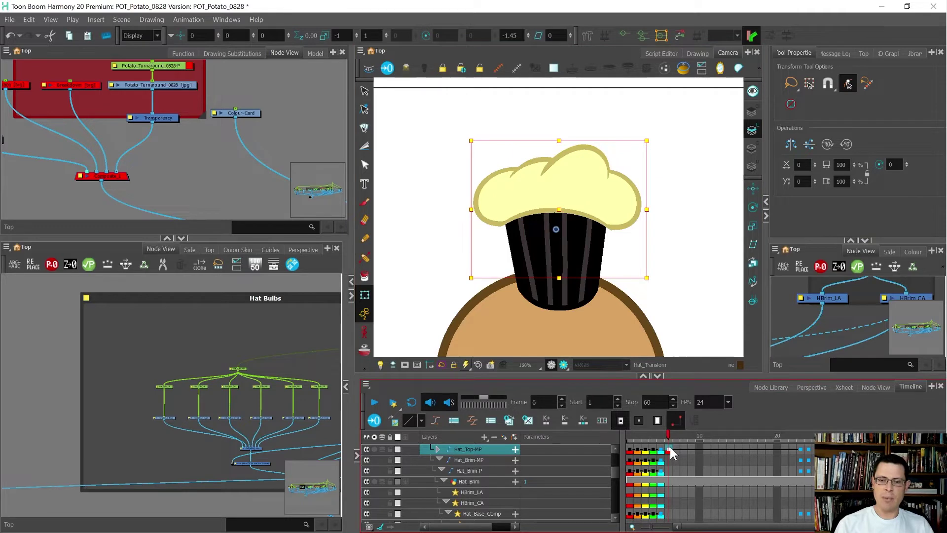
Step: Copy the Hat_Top_Line-P pose from frame 5 to frame 6 so the hat top has the back view's lower edge
left_click(572, 240)
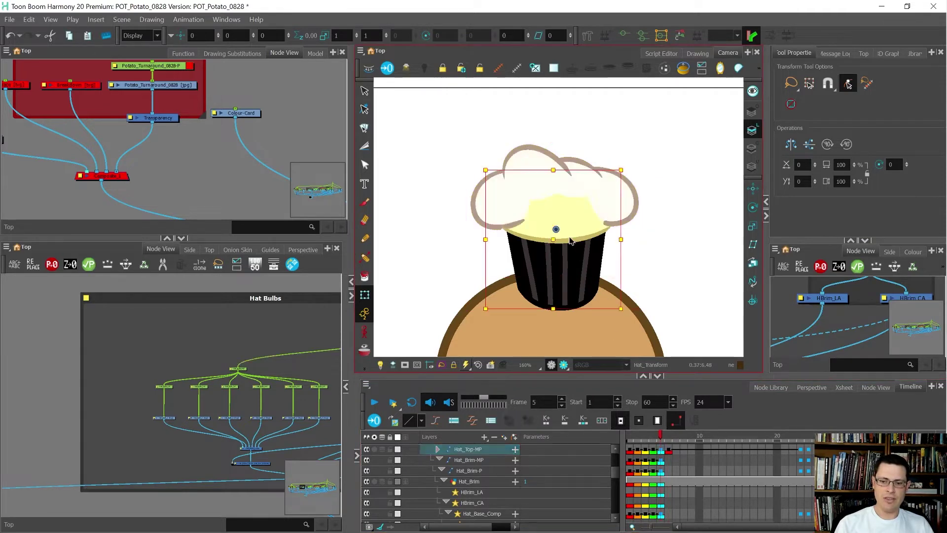
key("o")
key(".")
key(".")
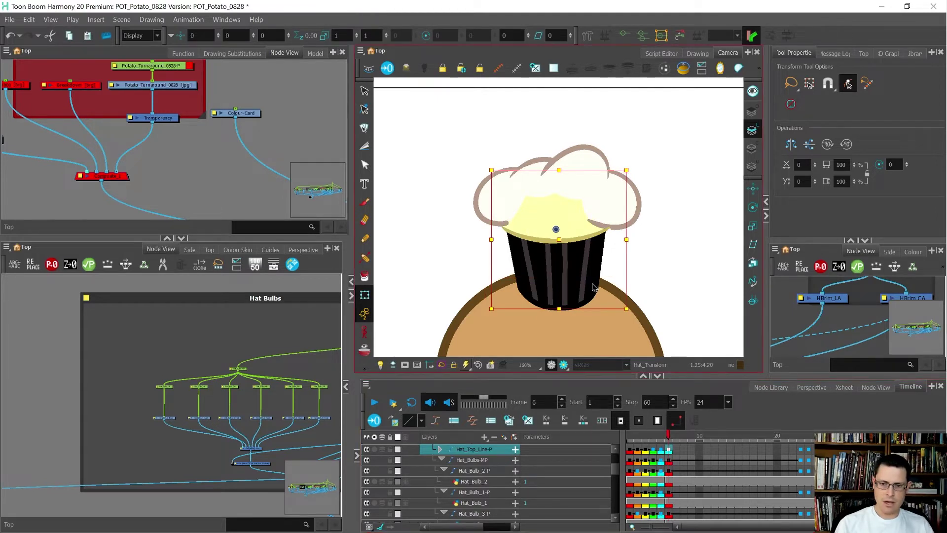
Step: At frame 6, use the Pencil Editor to add thickness points near the left bulb's lower outline end and taper its tip
scroll(565, 223, "up", 2)
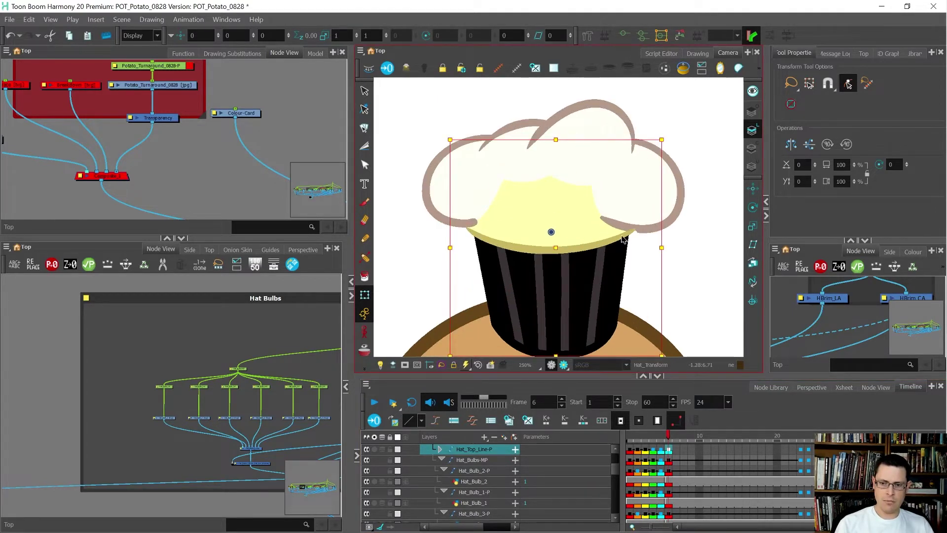
left_click(469, 228)
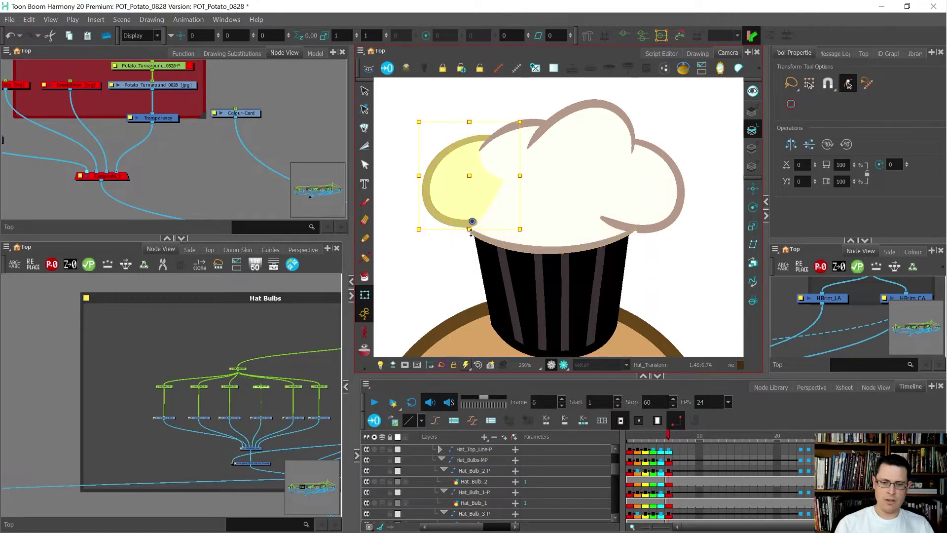
key("alt+q")
scroll(471, 231, "up", 1)
mouse_move(462, 169)
left_mouse_down()
mouse_move(471, 270)
mouse_move(471, 220)
left_mouse_up()
scroll(471, 219, "up", 1)
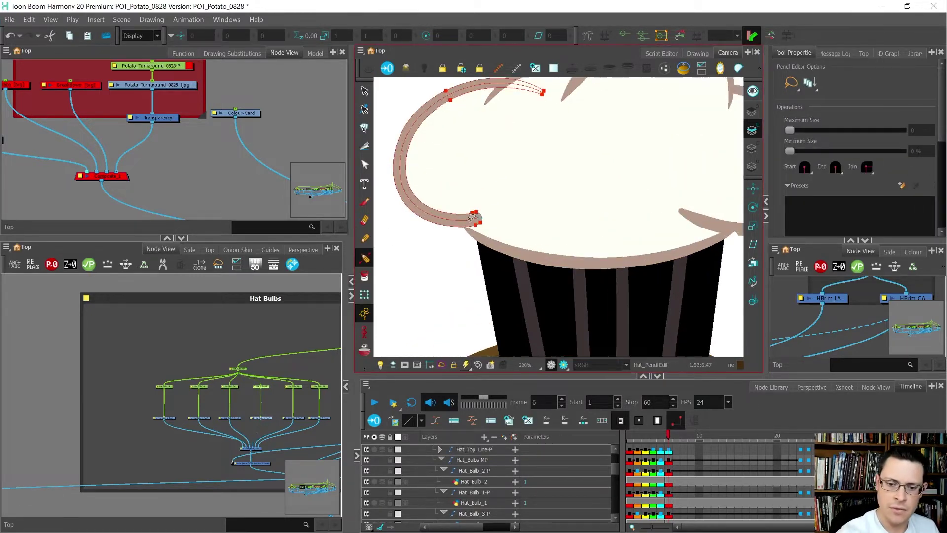
scroll(472, 217, "up", 3)
left_click(460, 228, "ctrl")
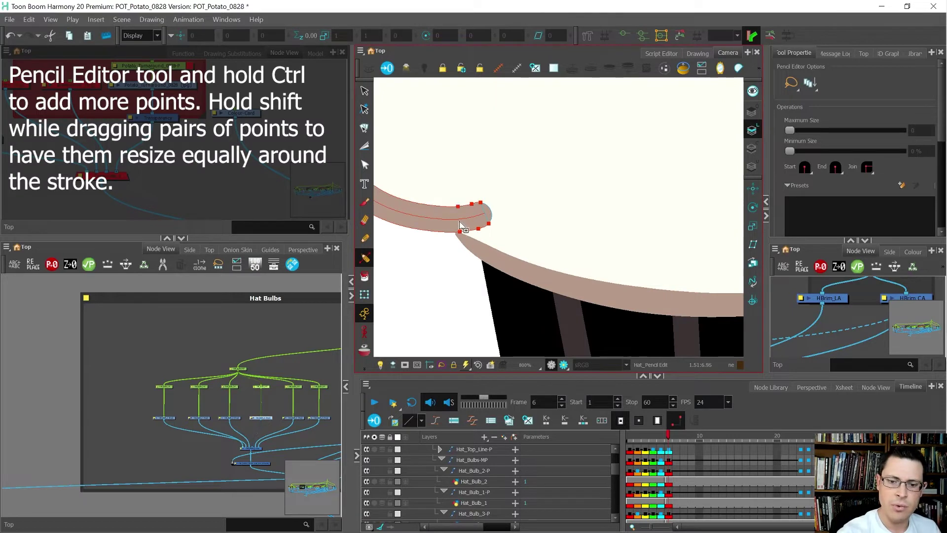
mouse_move(484, 233)
left_mouse_down()
mouse_move(473, 191)
mouse_move(475, 235)
mouse_move(494, 213)
mouse_move(482, 206)
left_mouse_up()
key("Delete")
left_click(464, 274)
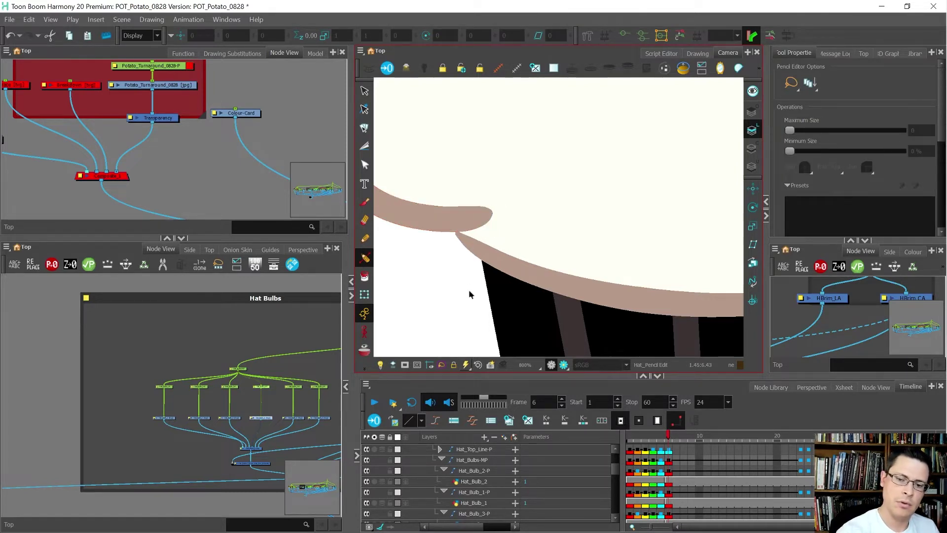
Step: Turn off the Transform tool's Peg Selection Mode and clear the selection of the hat's lower edge
scroll(469, 295, "down", 8)
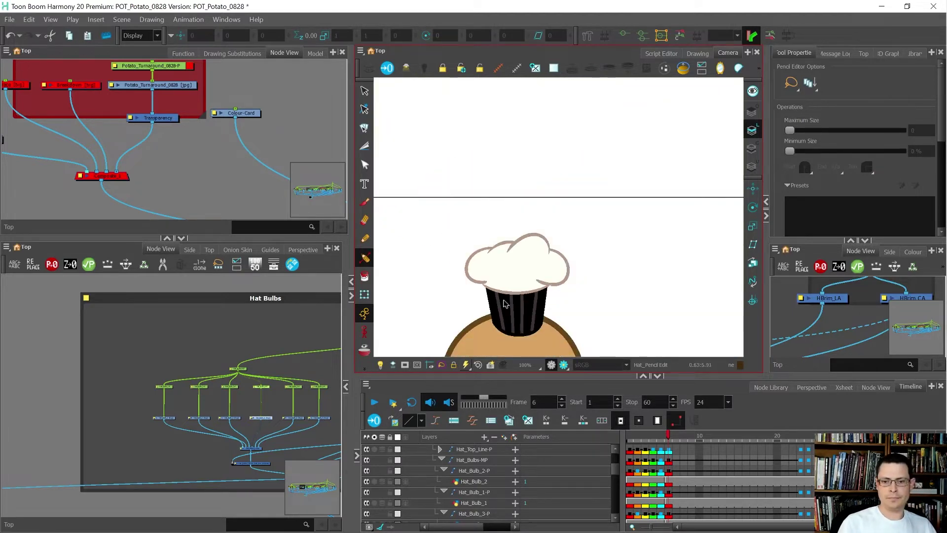
scroll(542, 302, "up", 2)
scroll(543, 302, "up", 3)
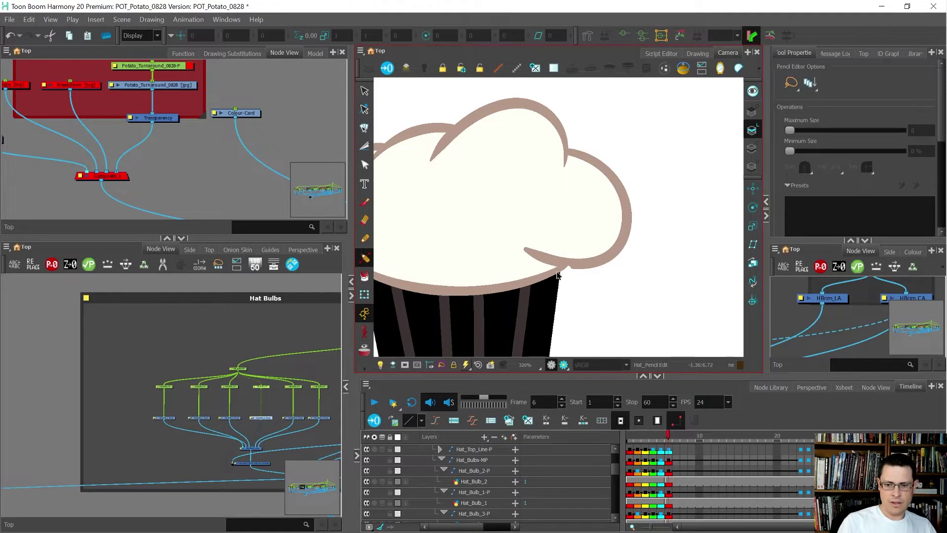
key("shift+t")
left_click(557, 274)
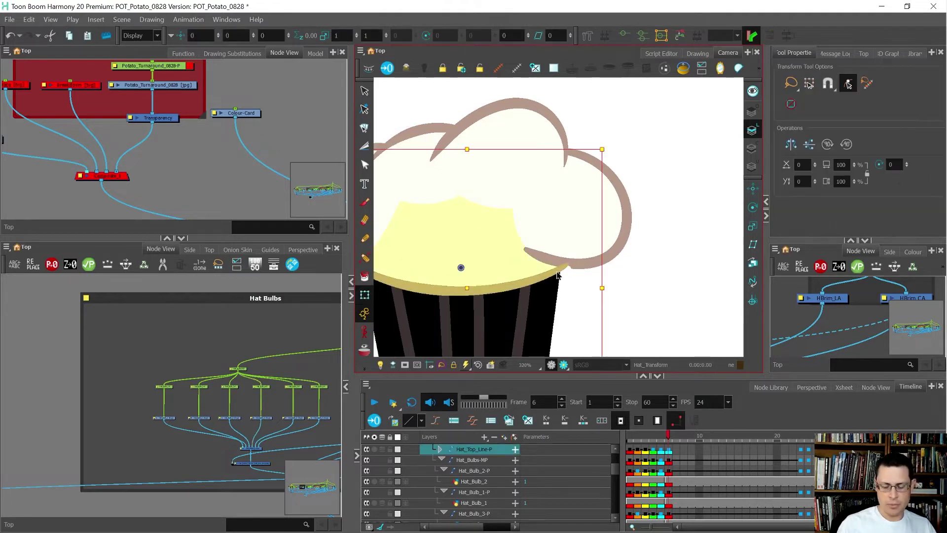
scroll(676, 118, "down", 1)
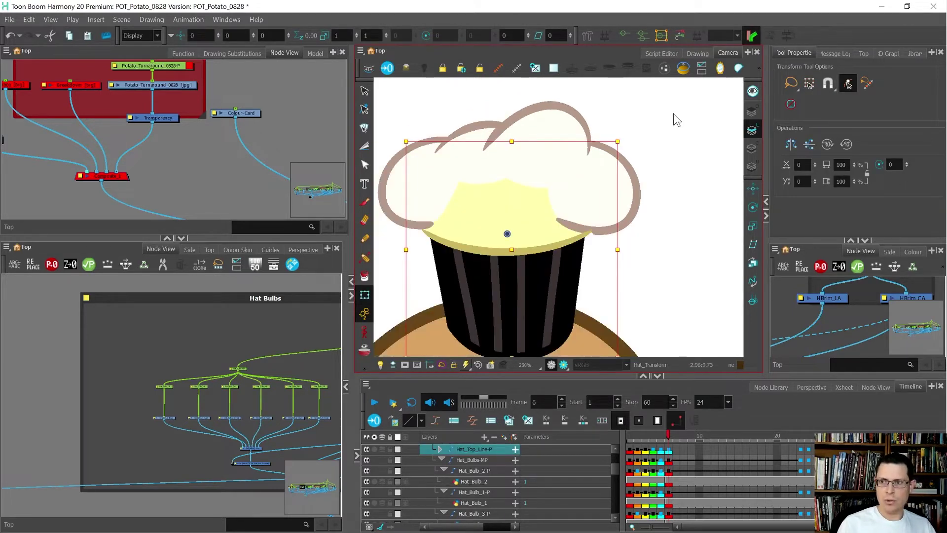
left_click(849, 83)
left_click(705, 226)
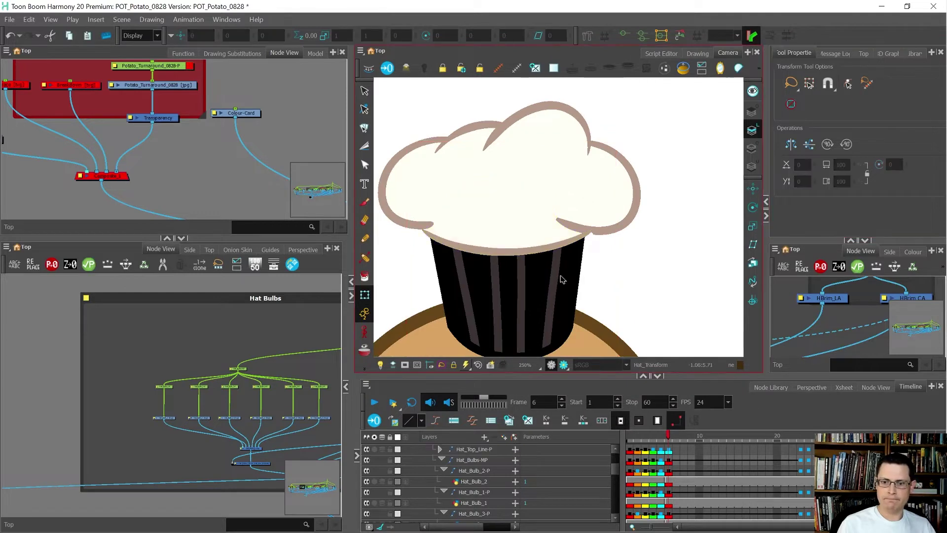
Step: Open the hat top line drawing from frame 6 in the Drawing view, show all its art layers, and activate the Contour Editor
scroll(521, 242, "up", 3)
left_click(548, 256)
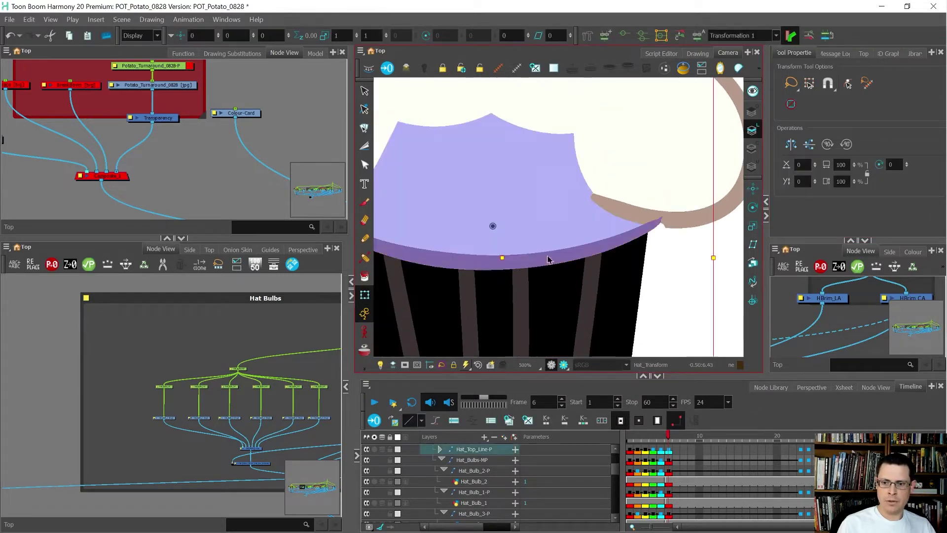
left_click(697, 53)
scroll(583, 110, "up", 5)
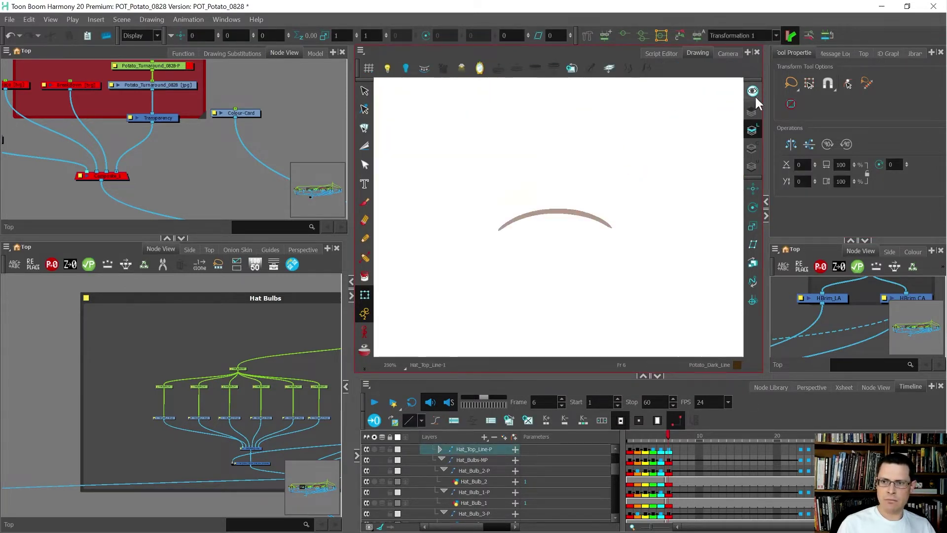
left_click(752, 94)
scroll(557, 246, "up", 3)
key("alt+q")
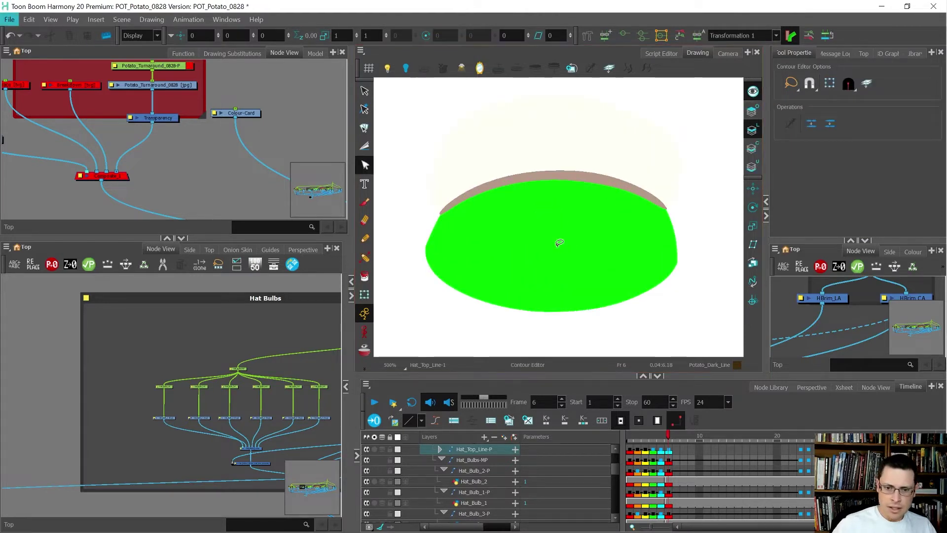
Step: Make the underlay art active and delete the contour points along the green shape's right side
scroll(560, 243, "up", 1)
mouse_move(396, 197)
left_mouse_down()
mouse_move(434, 265)
mouse_move(429, 287)
left_mouse_up()
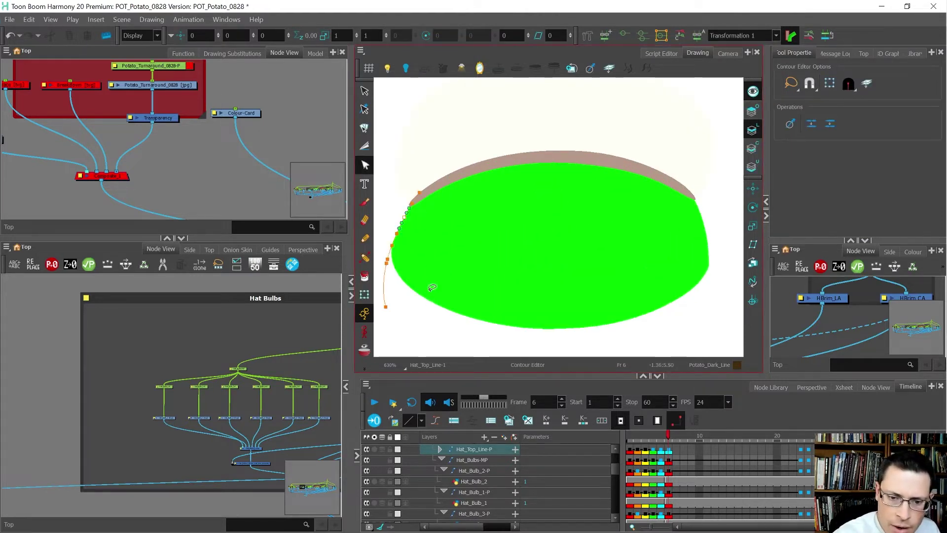
key("ctrl+a")
left_click(753, 167)
mouse_move(719, 210)
left_mouse_down()
mouse_move(703, 219)
mouse_move(713, 202)
left_mouse_up()
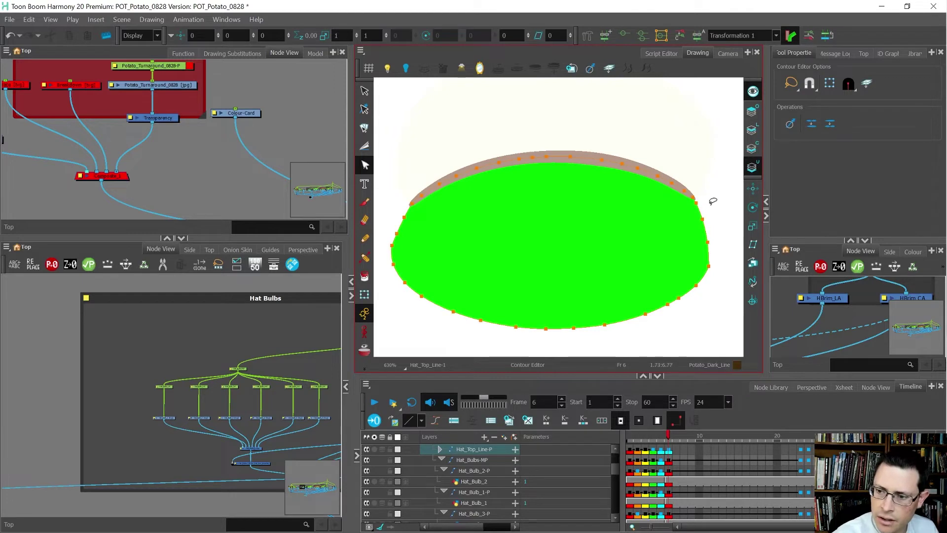
mouse_move(713, 282)
left_mouse_down()
mouse_move(719, 227)
mouse_move(708, 203)
mouse_move(698, 199)
mouse_move(687, 242)
left_mouse_up()
left_click_drag(697, 287, 698, 290)
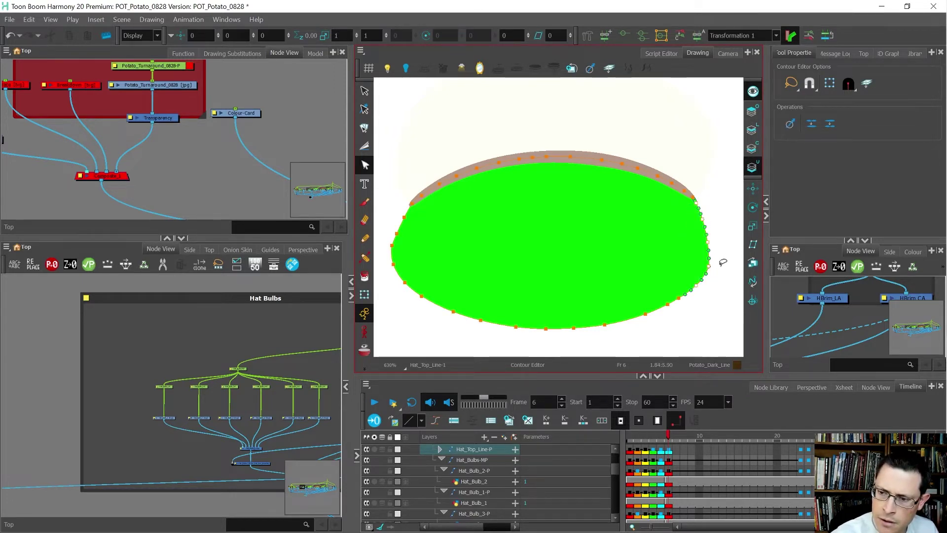
key("Delete")
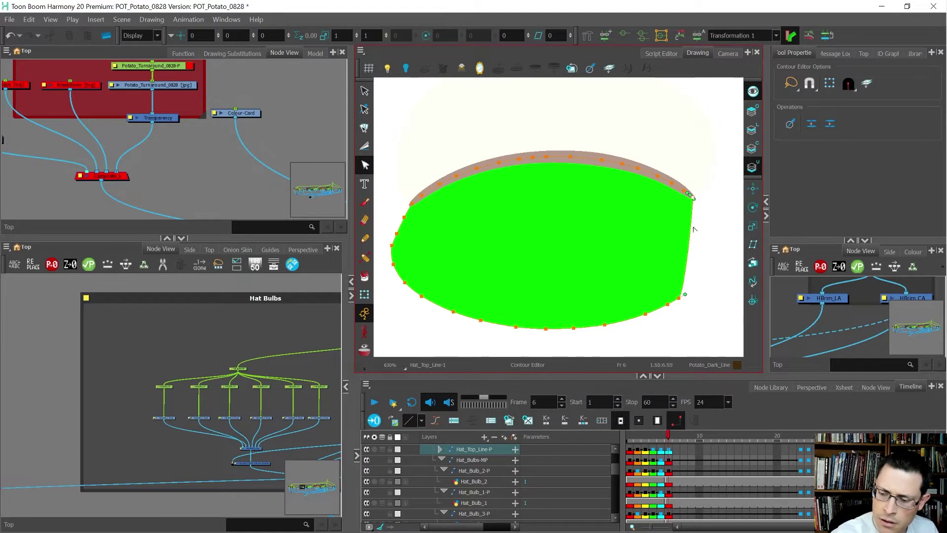
Step: Remove the remaining points at the green shape's lower right and reshape that side into a curve starting inside the brown line's tip
mouse_move(690, 283)
left_mouse_down()
mouse_move(690, 297)
mouse_move(666, 308)
left_mouse_up()
key("Delete")
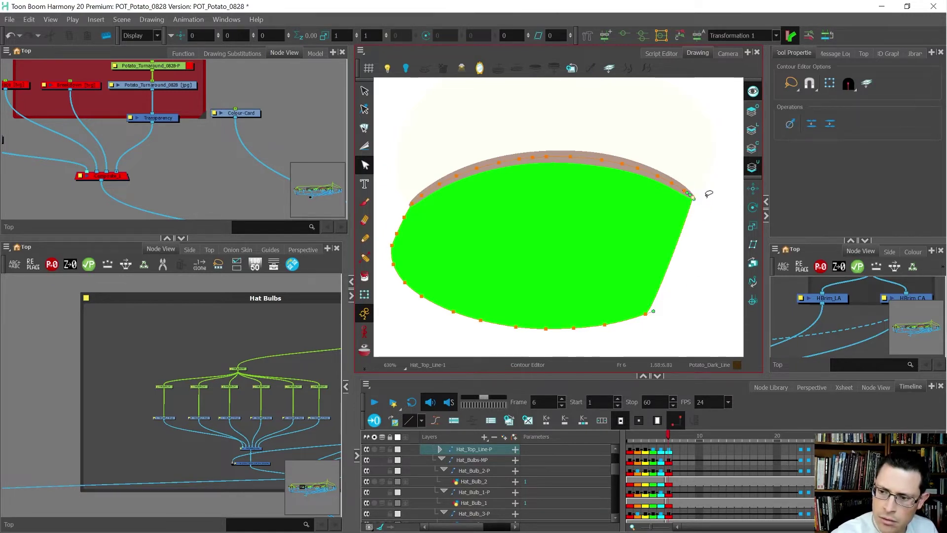
scroll(690, 196, "up", 3)
left_click_drag(688, 223, 681, 284)
key("Delete")
mouse_move(704, 203)
left_mouse_down()
mouse_move(676, 196)
mouse_move(684, 189)
mouse_move(698, 242)
mouse_move(710, 249)
left_mouse_up()
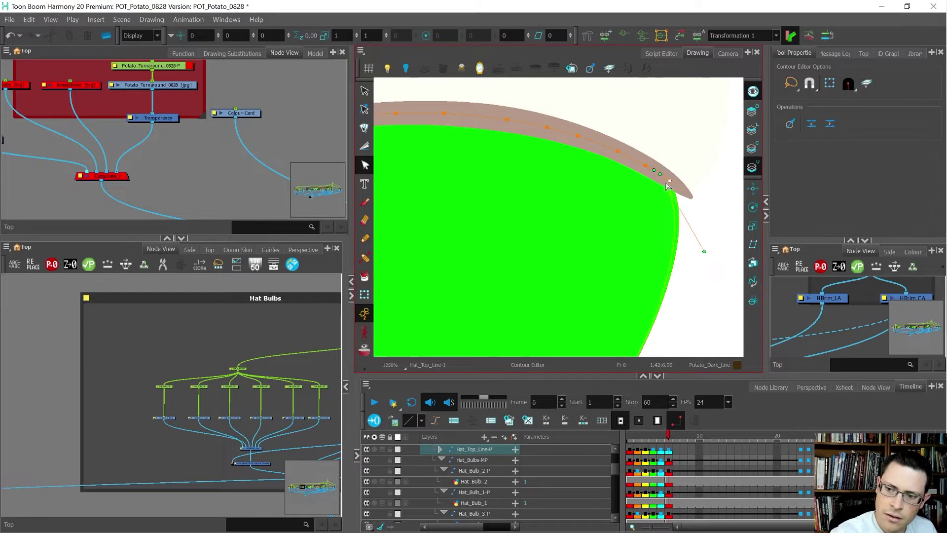
scroll(685, 148, "down", 4)
left_click_drag(695, 195, 708, 211)
Step: Delete the contour points on the green shape's left side and bend that edge into a smooth rounded curve
scroll(476, 191, "up", 2)
mouse_move(443, 183)
left_mouse_down()
mouse_move(429, 282)
mouse_move(456, 180)
left_mouse_up()
key("Delete")
left_click_drag(433, 236, 461, 251)
key("Delete")
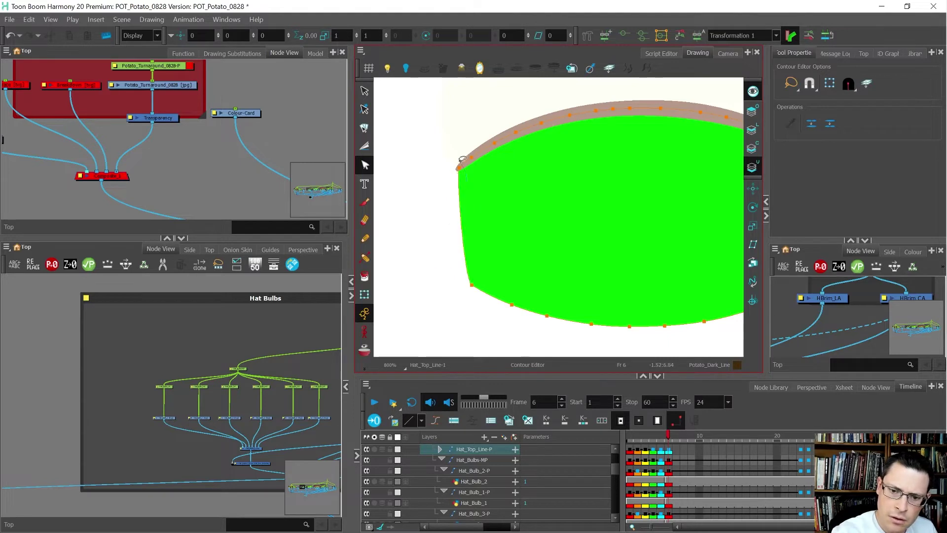
left_click(451, 182)
mouse_move(484, 305)
left_mouse_down()
mouse_move(488, 266)
mouse_move(512, 311)
mouse_move(444, 275)
left_mouse_up()
key("Delete")
left_click(457, 295)
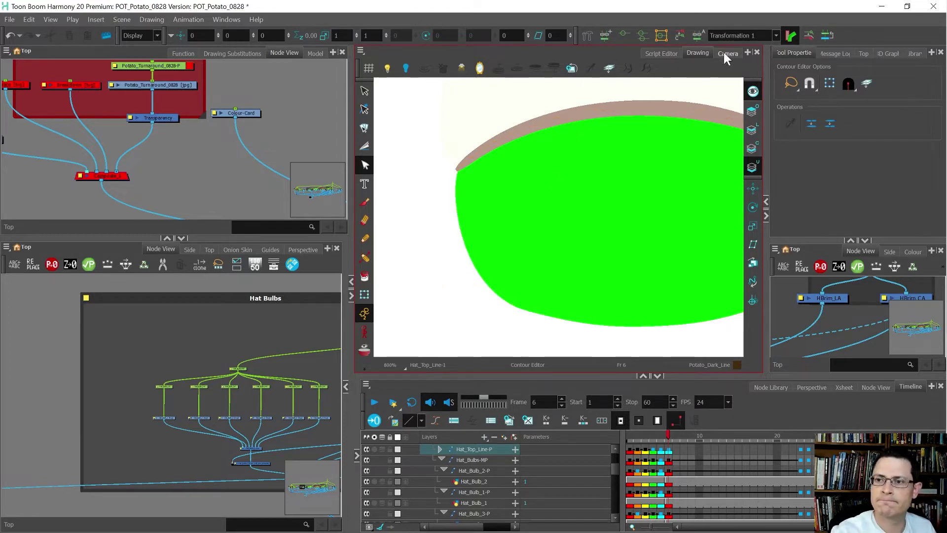
Step: Return to the Camera view with the Transform tool and examine the hat's lower edge at frames 6, 1 and 2
left_click(726, 54)
key("shift+t")
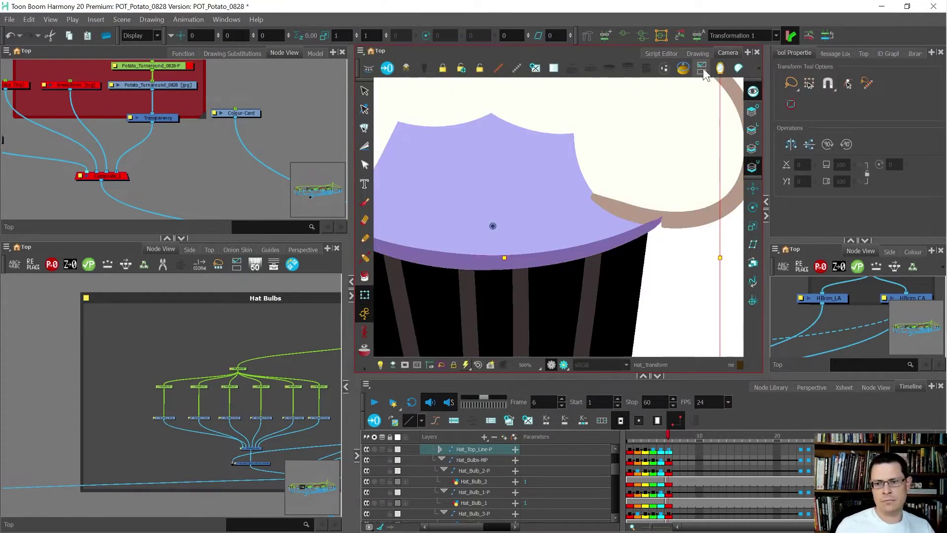
left_click(702, 68)
scroll(535, 249, "up", 3)
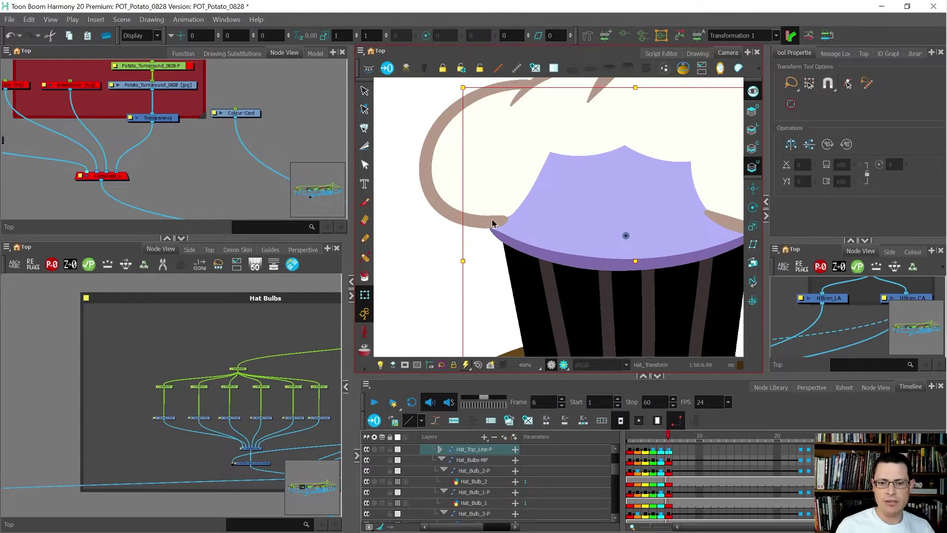
key("comma")
key("comma")
key("comma")
key("comma")
key("comma")
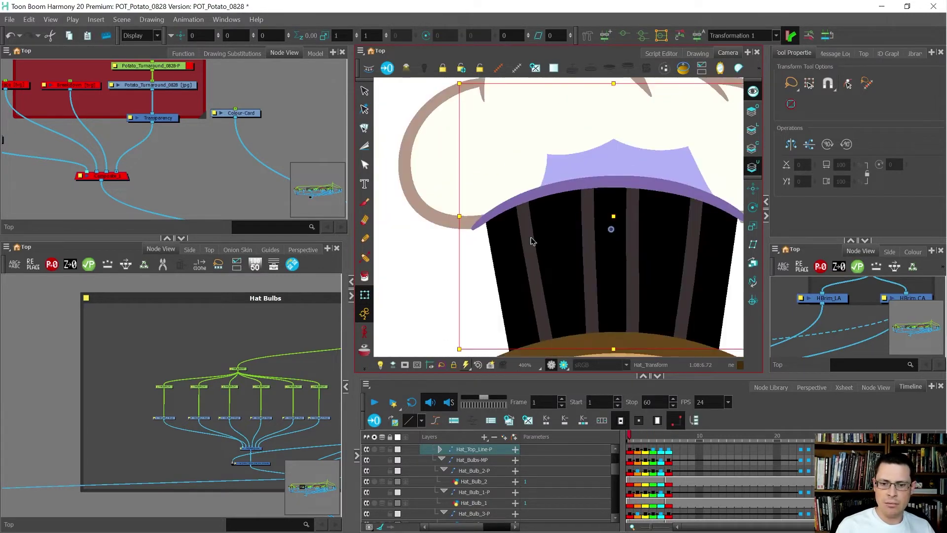
key("period")
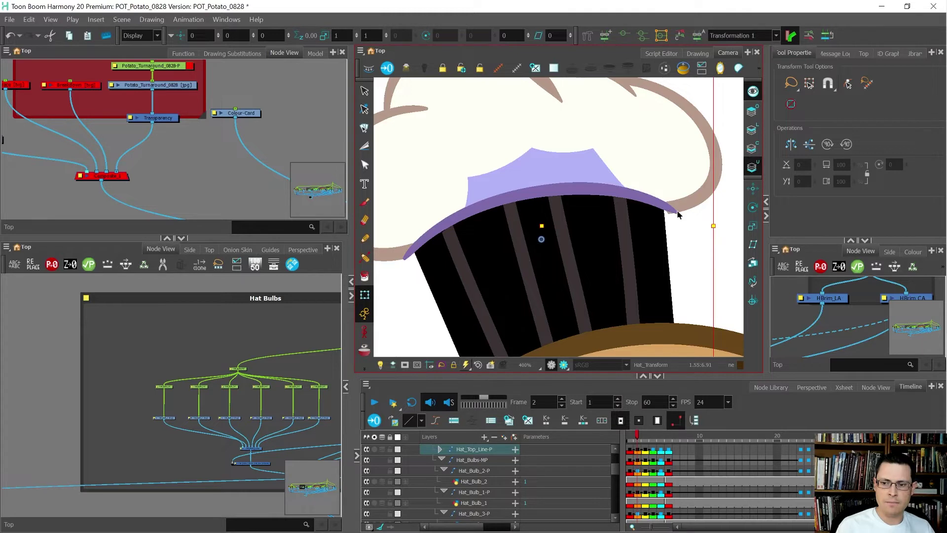
Step: Compare the render preview with the OpenGL display around the hat's lower edge on frames 2 to 5
left_click(565, 364)
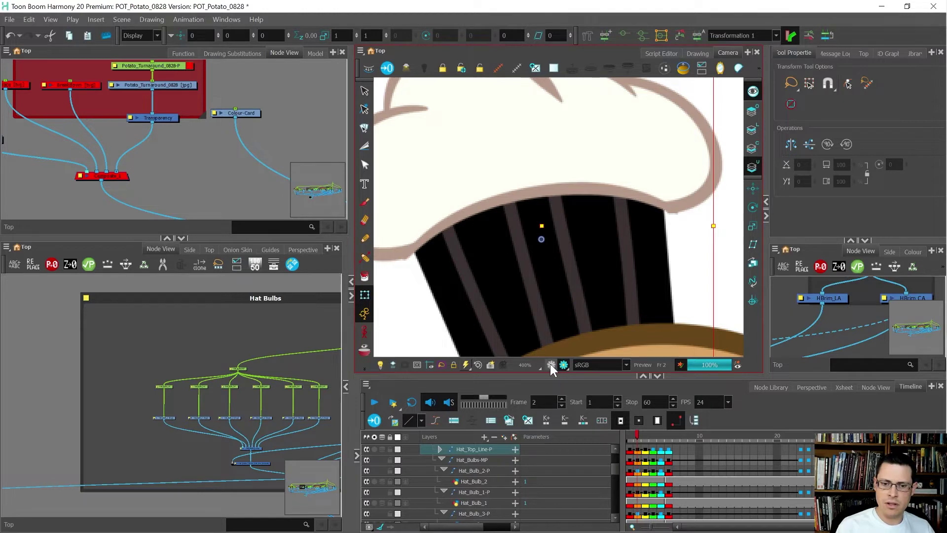
scroll(678, 221, "up", 1)
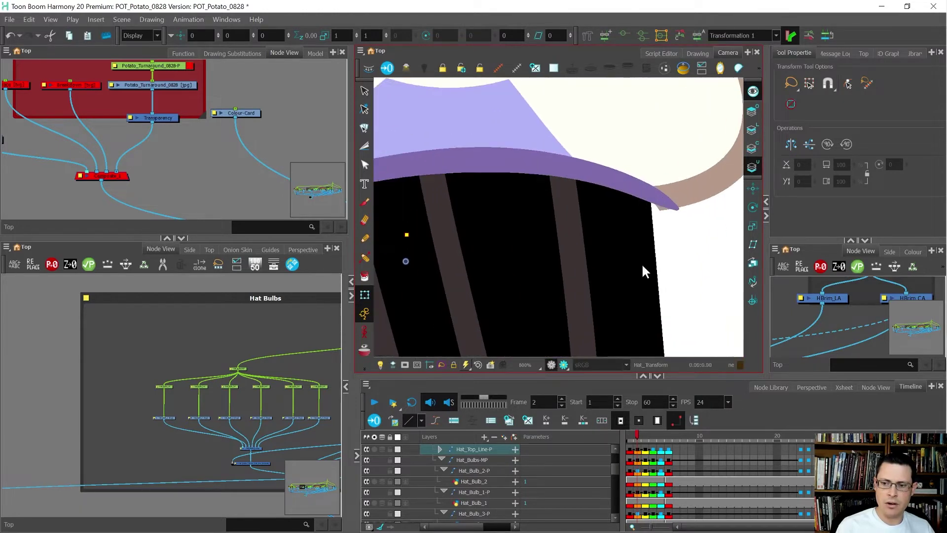
left_click(564, 364)
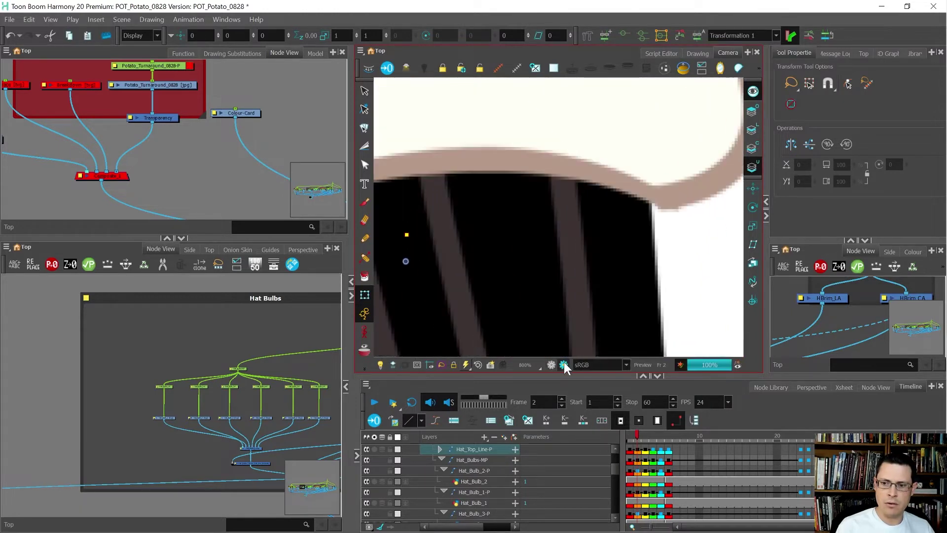
left_click(551, 364)
scroll(573, 223, "down", 3)
key(".")
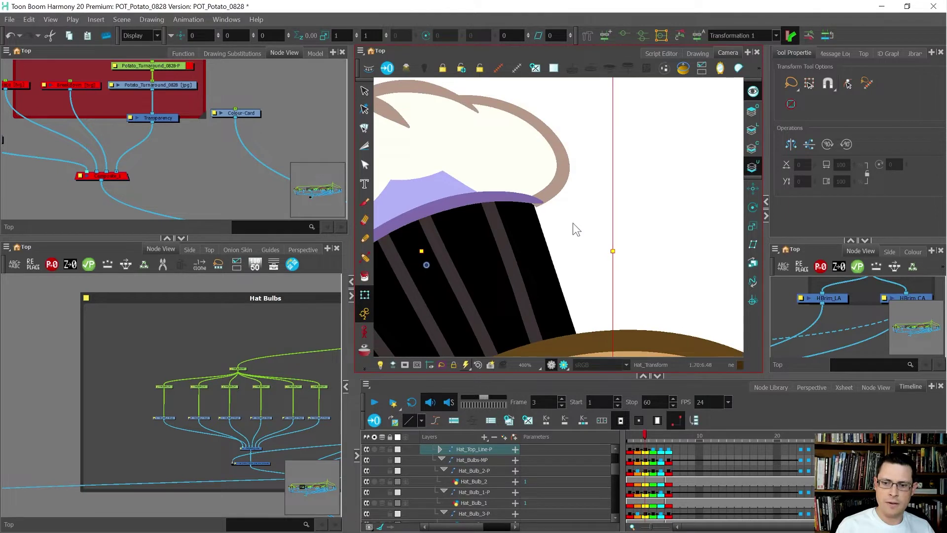
scroll(572, 223, "down", 3)
scroll(567, 240, "up", 1)
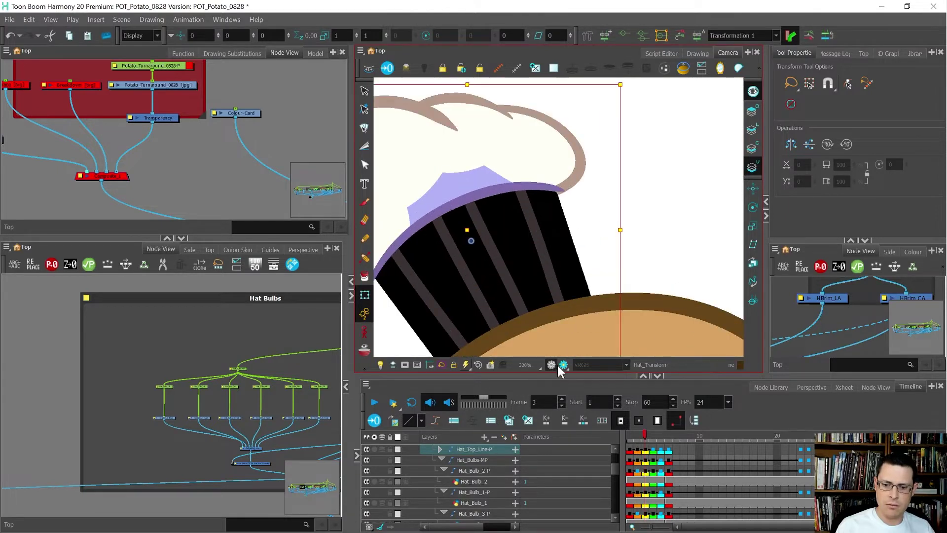
left_click(563, 364)
scroll(542, 223, "down", 1)
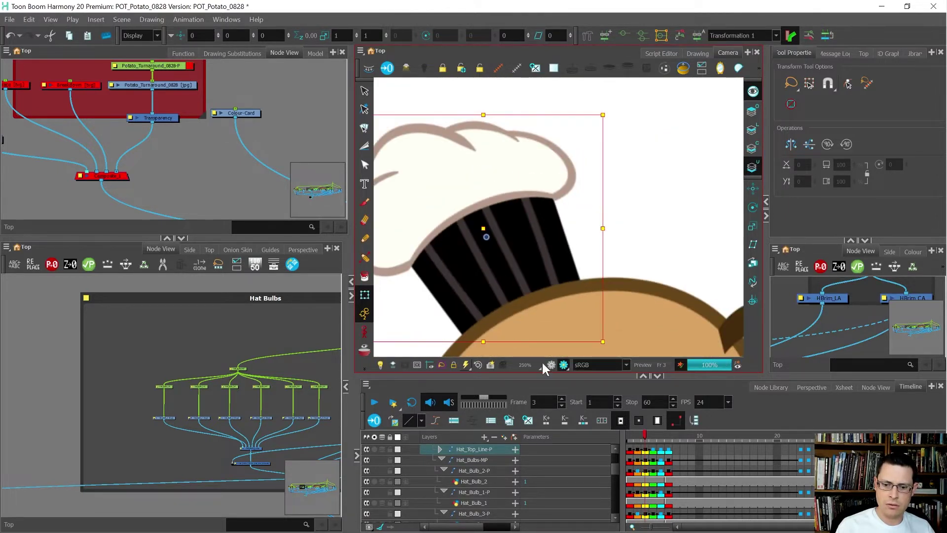
left_click(551, 364)
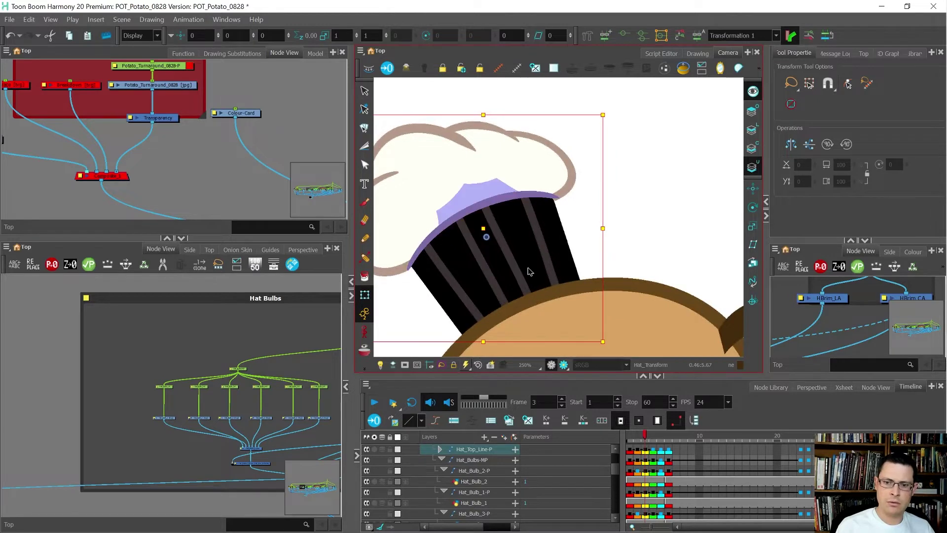
key(".")
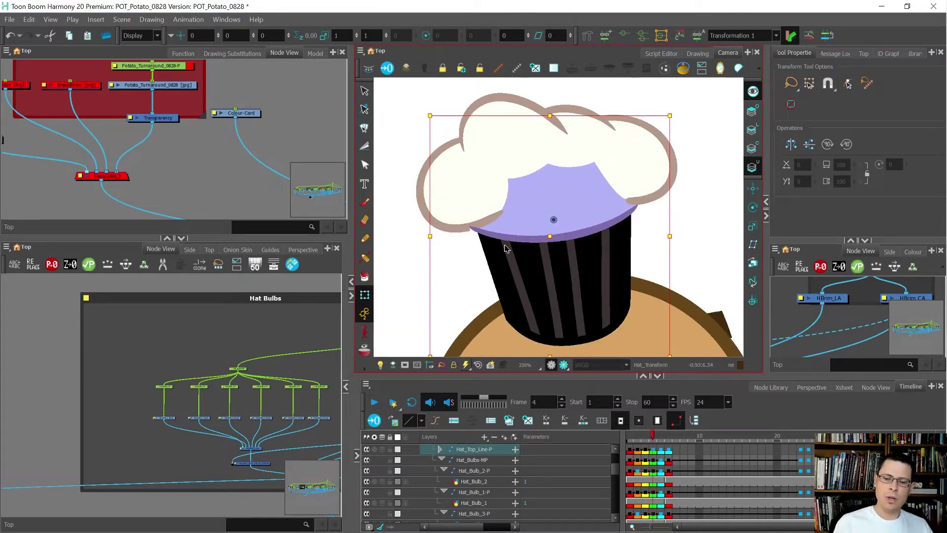
left_click(565, 364)
key("period")
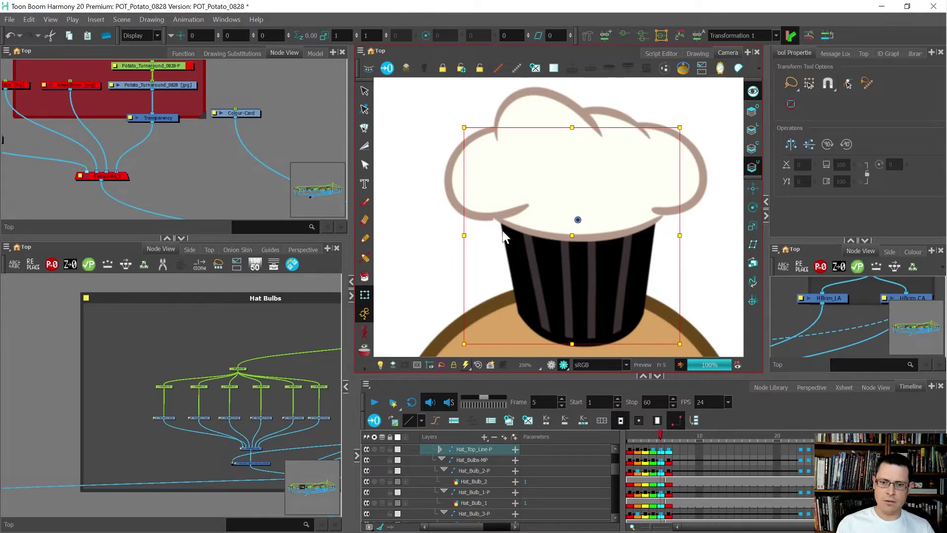
left_click(563, 364)
Step: Save the scene and skew Hat_Bulb_1 at frame 5 so the left bulb's outer side rises slightly
left_click(488, 208)
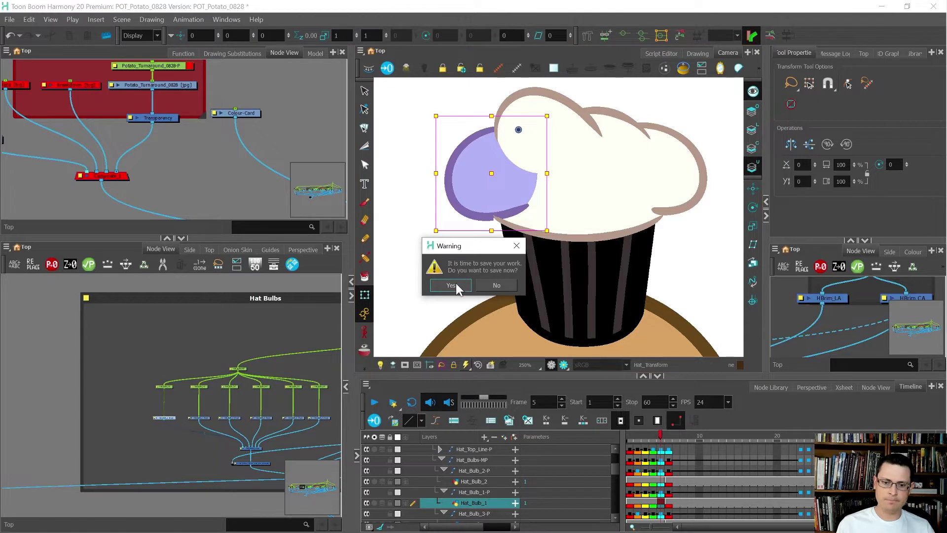
left_click(455, 284)
left_click_drag(434, 214, 441, 199)
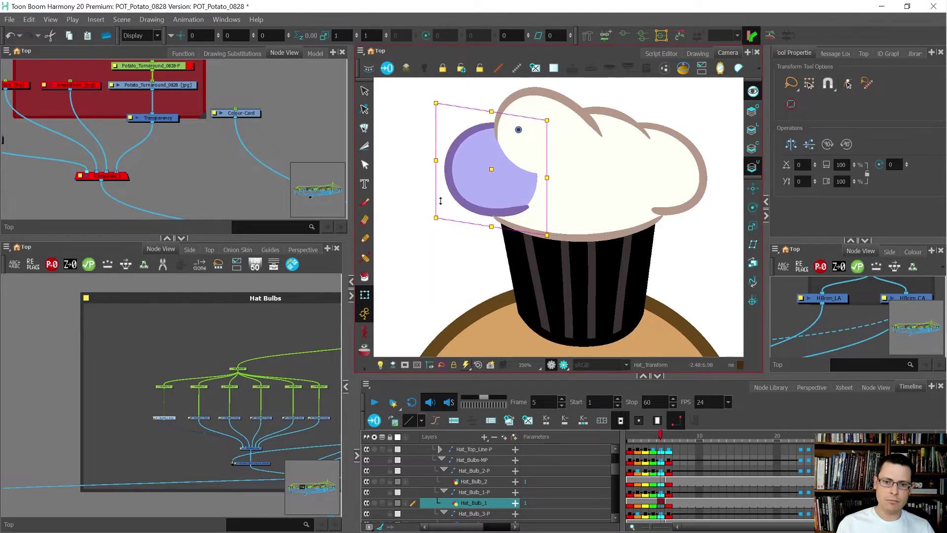
Step: Examine the right bulb's lower end at frame 5, comparing it with the hat's lower edge and the left bulb
left_click(678, 207)
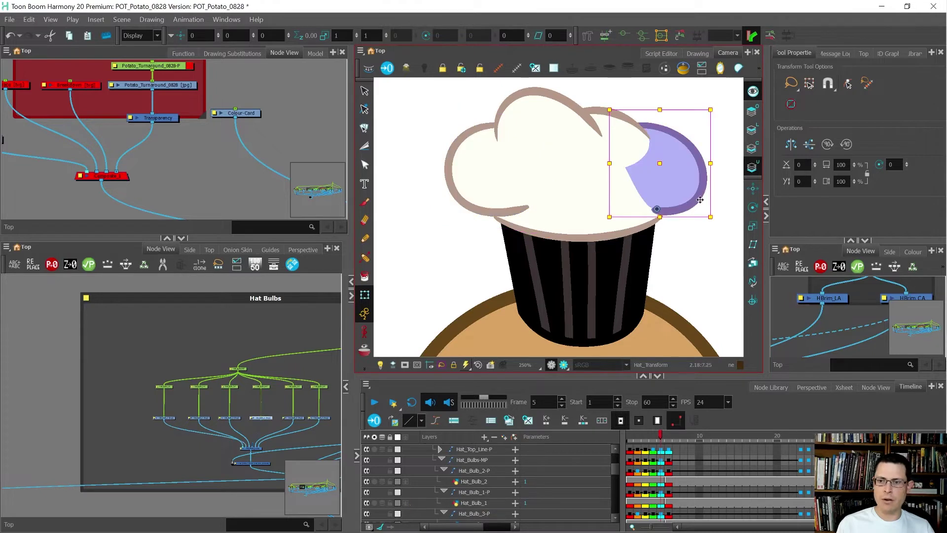
left_click(700, 254)
scroll(609, 222, "down", 1)
scroll(628, 207, "up", 1)
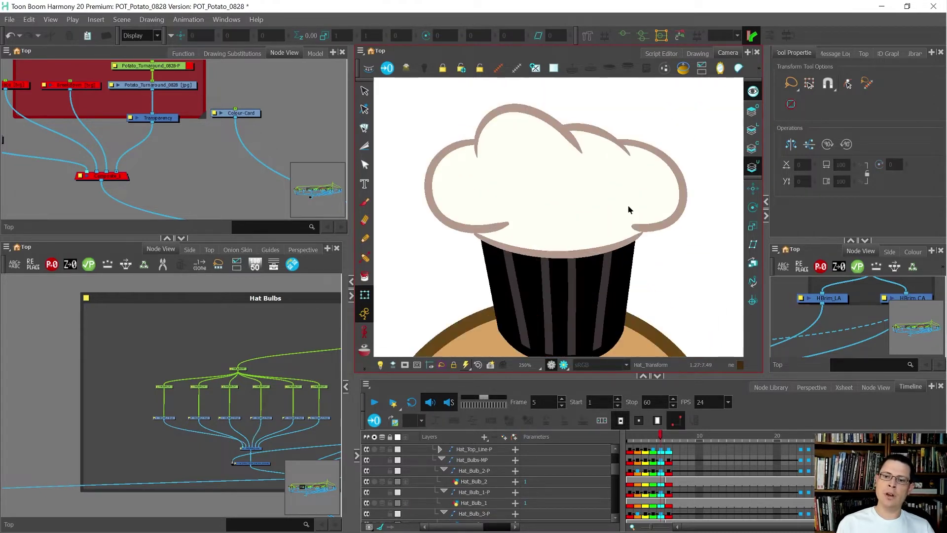
left_click(658, 224)
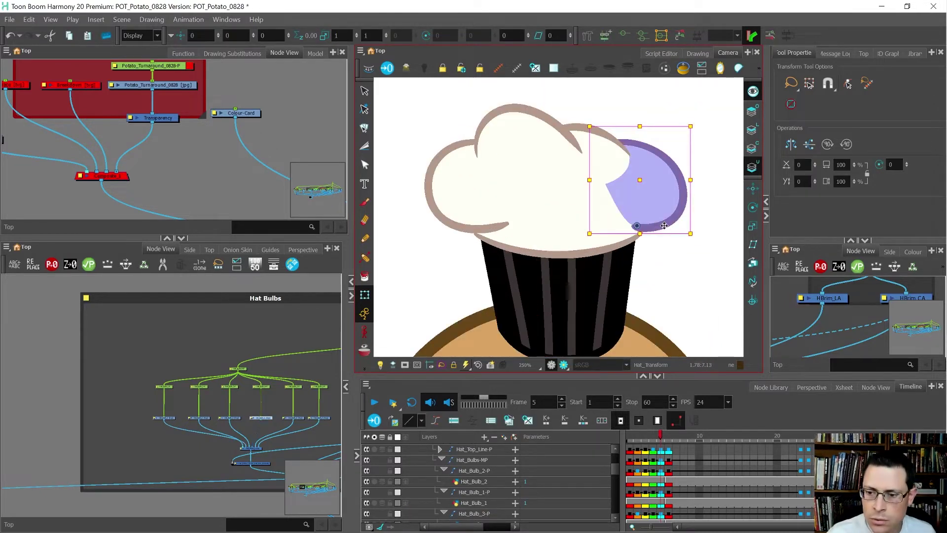
key("alt+q")
scroll(656, 191, "up", 2)
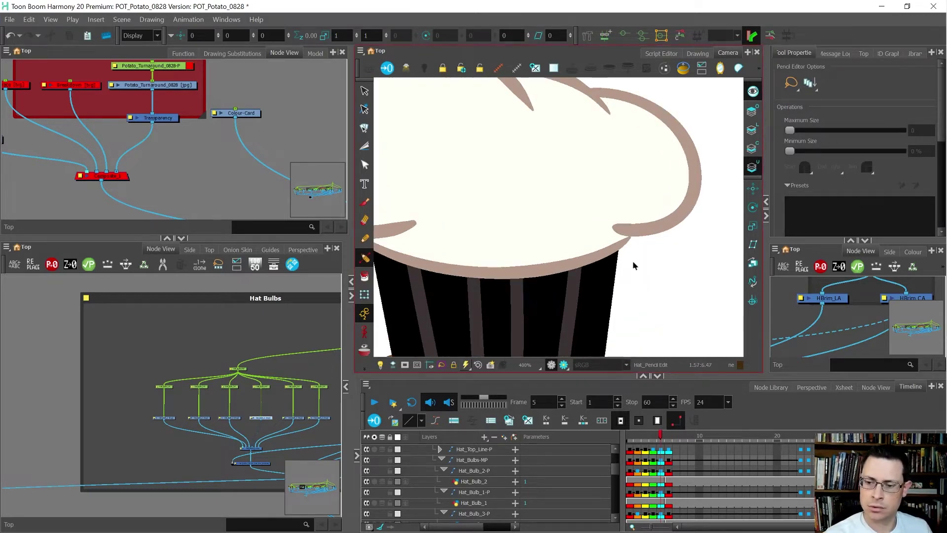
left_click_drag(488, 274, 584, 296)
key("shift+t")
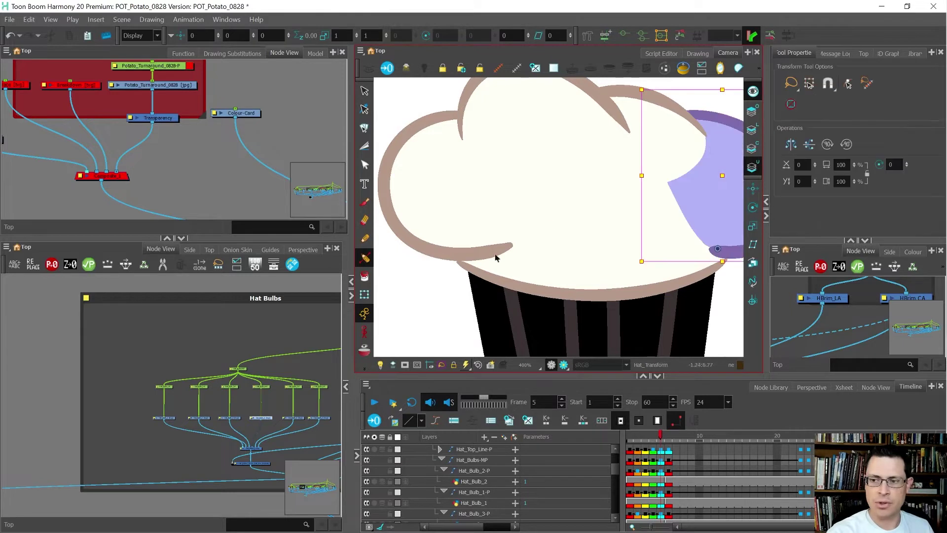
Step: Delete the extra pair of pencil-line points just before the lower tip of Hat_Bulb_1's outline at frame 5
left_click(482, 249)
key("alt+q")
left_click(482, 252)
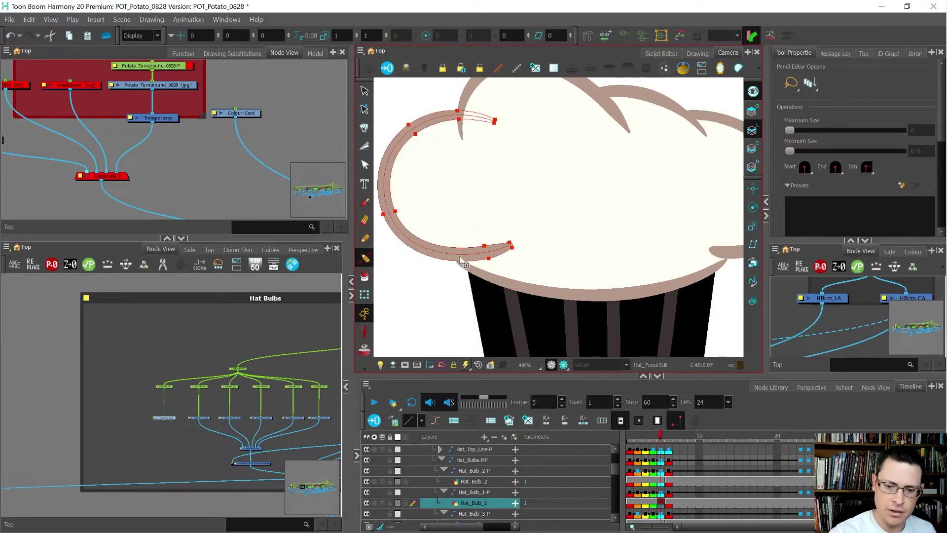
left_click_drag(481, 236, 510, 252)
key("Delete")
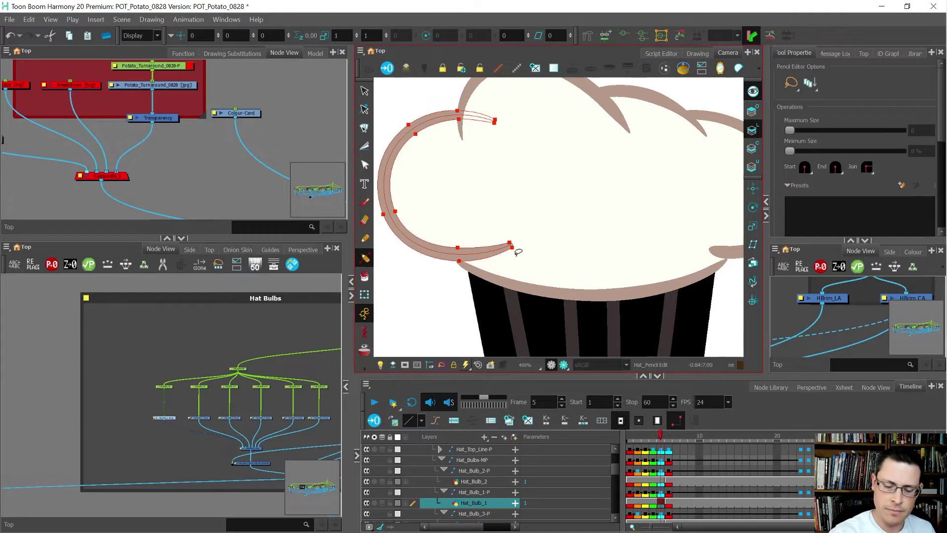
left_click(453, 315)
scroll(503, 258, "down", 5)
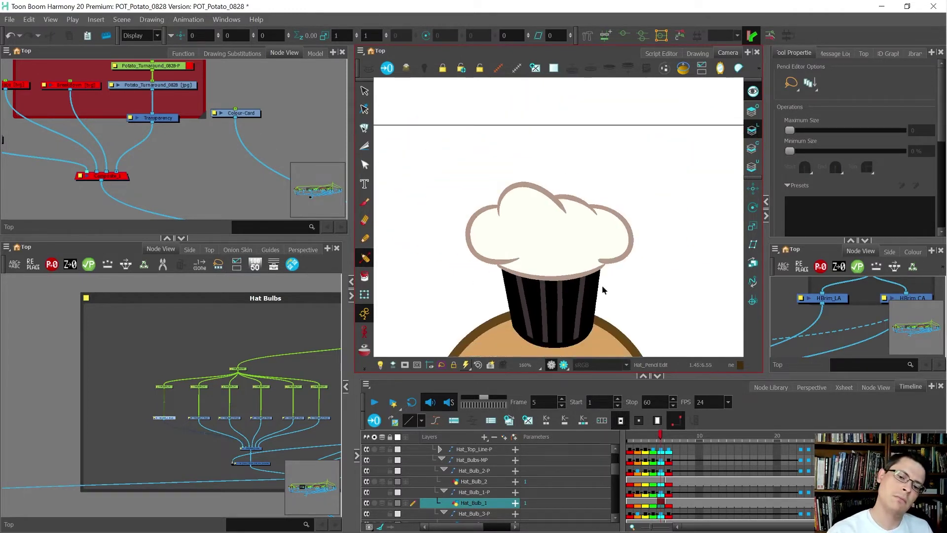
Step: Remove the extra points at the lower end of the right bulb's outline and reshape its blunt tip into a sharp taper
scroll(597, 276, "up", 5)
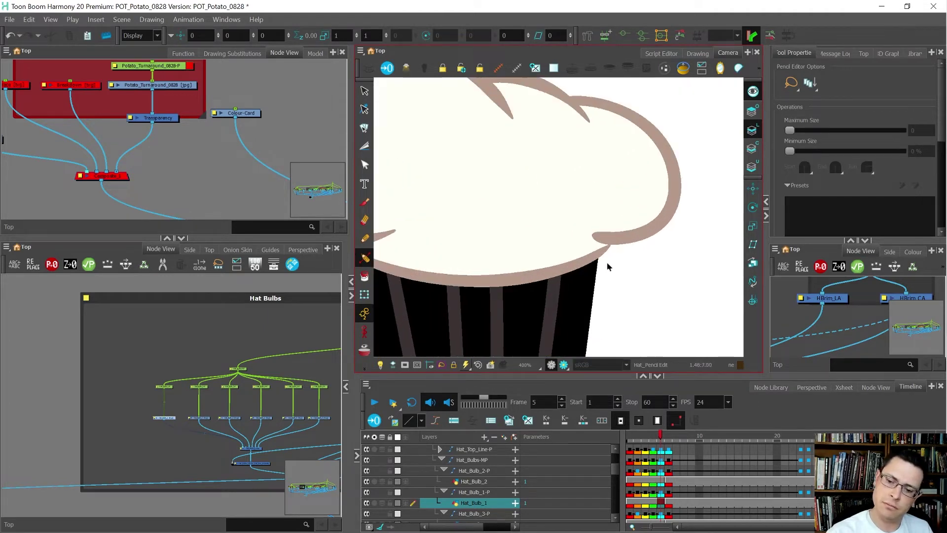
key("s")
left_click(621, 240)
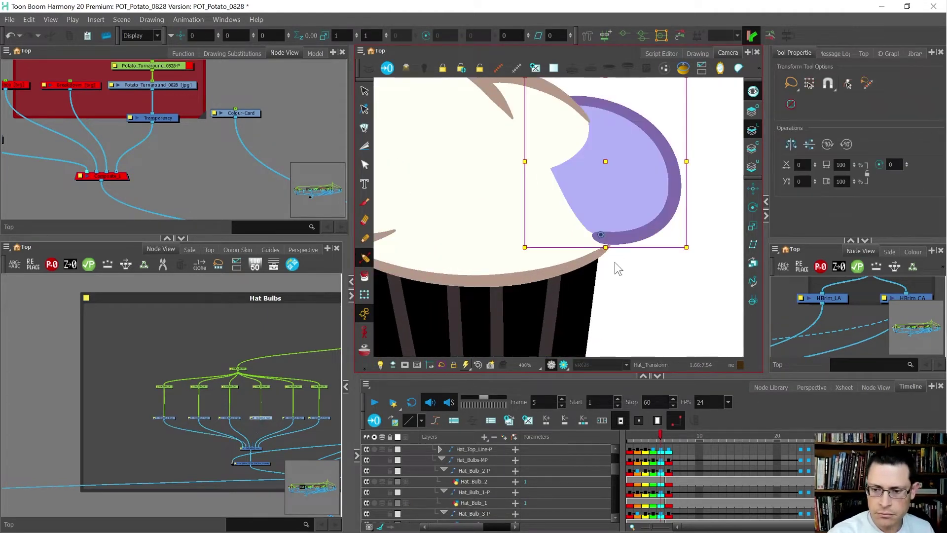
left_click(623, 244)
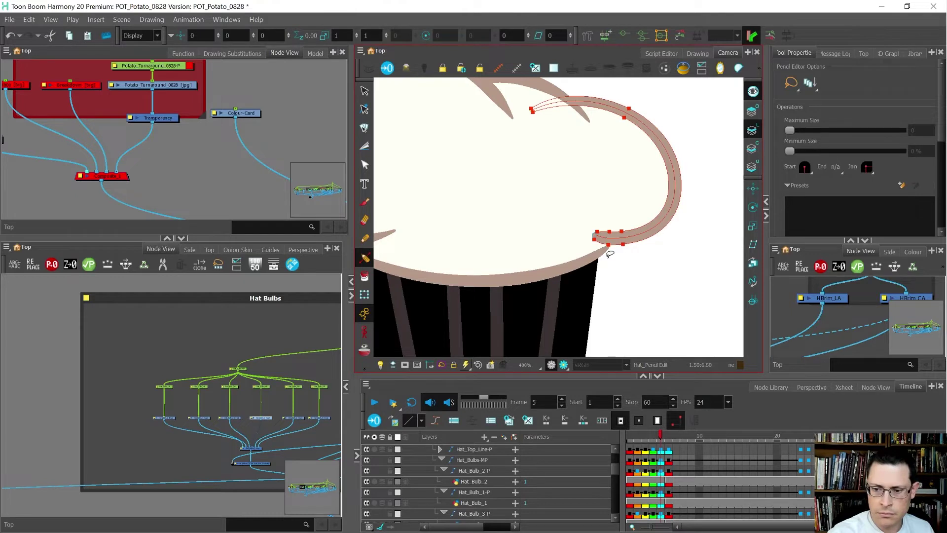
scroll(600, 248, "up", 3)
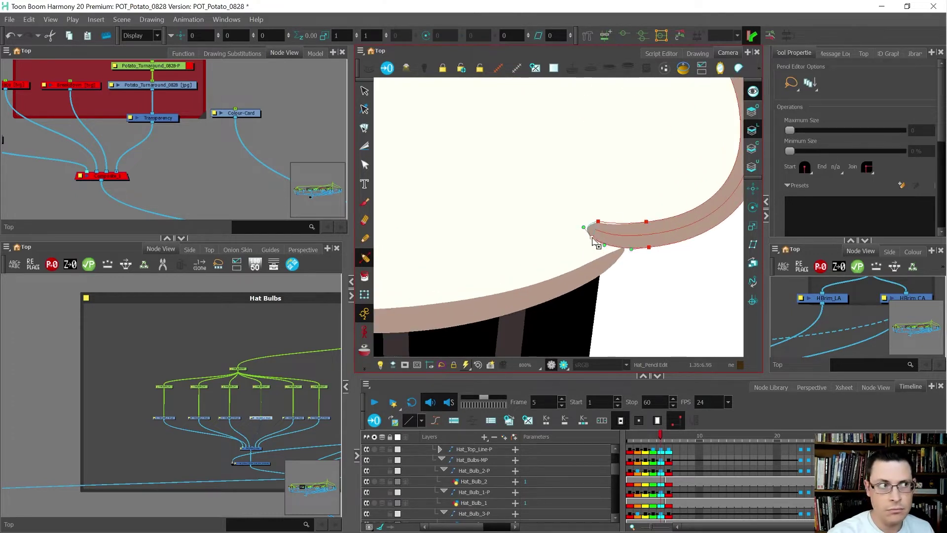
mouse_move(594, 235)
left_mouse_down()
mouse_move(604, 248)
mouse_move(581, 221)
mouse_move(616, 226)
left_mouse_up()
left_click(596, 226)
left_click(592, 238)
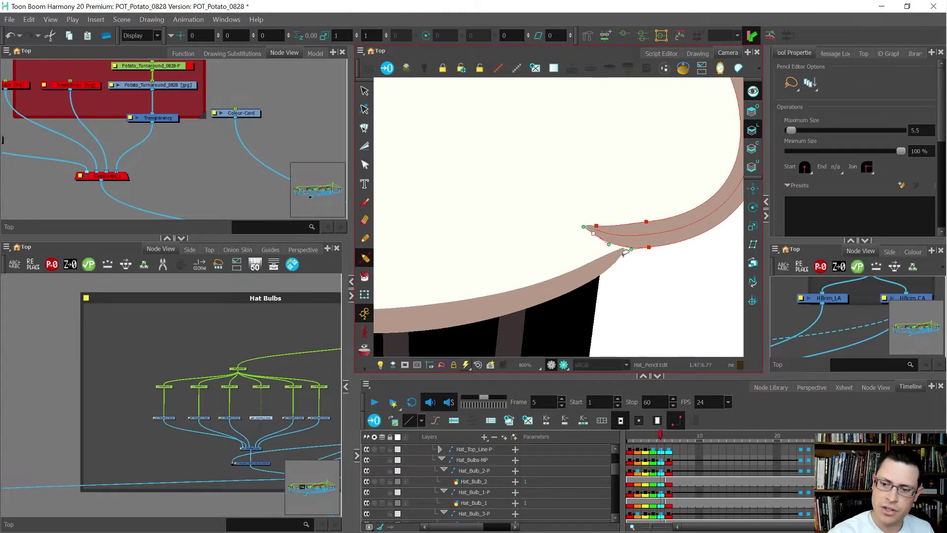
left_click(600, 245)
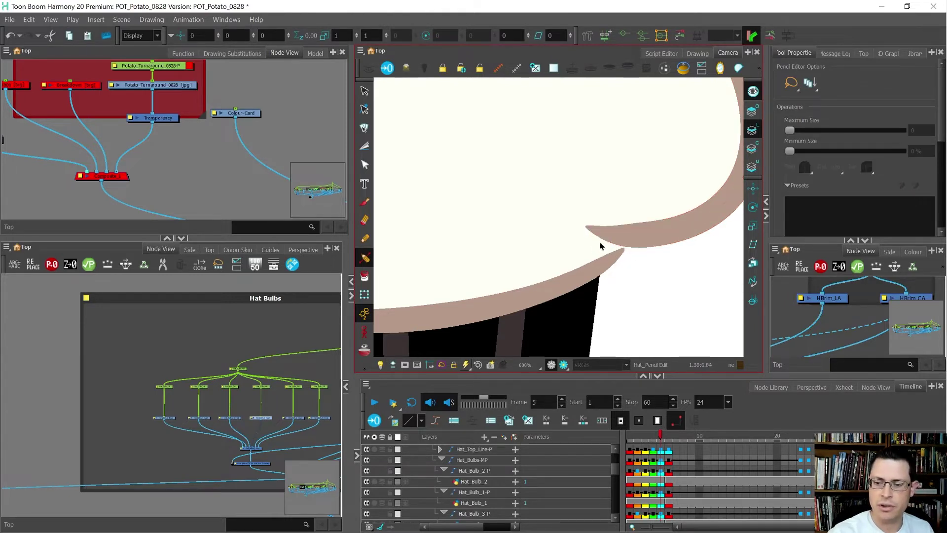
Step: Adjust the curve handles beside the right bulb's tapered tip so its upper edge flows smoothly
left_click(651, 237)
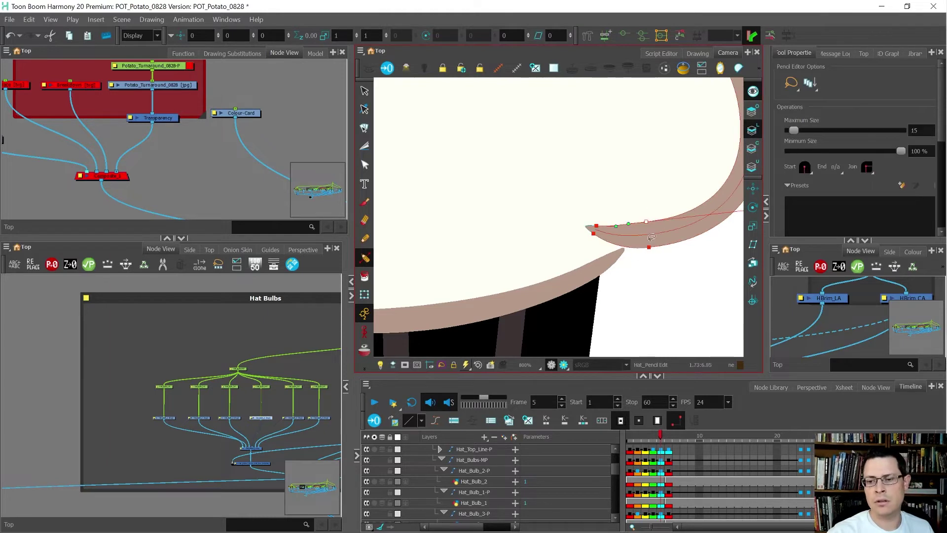
left_click(615, 232)
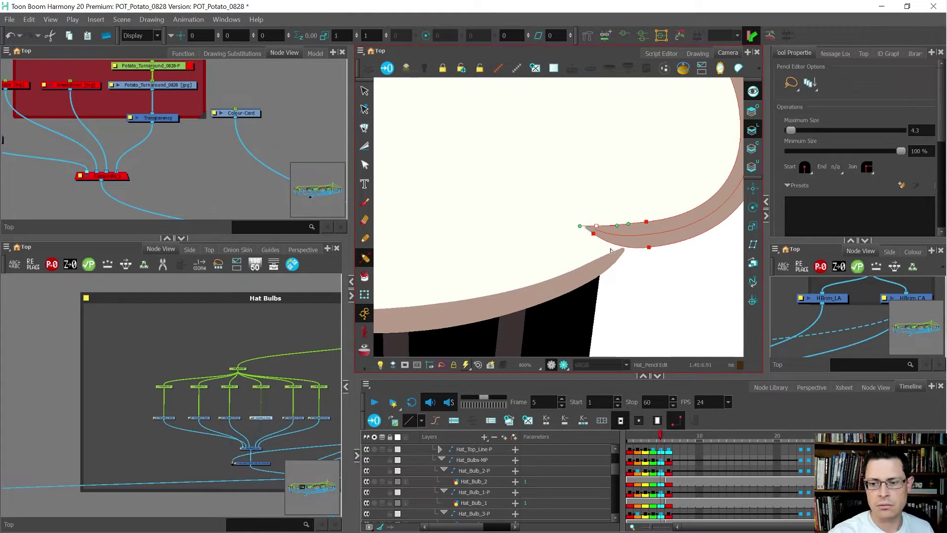
left_click(633, 251)
scroll(635, 262, "down", 2)
scroll(635, 265, "down", 2)
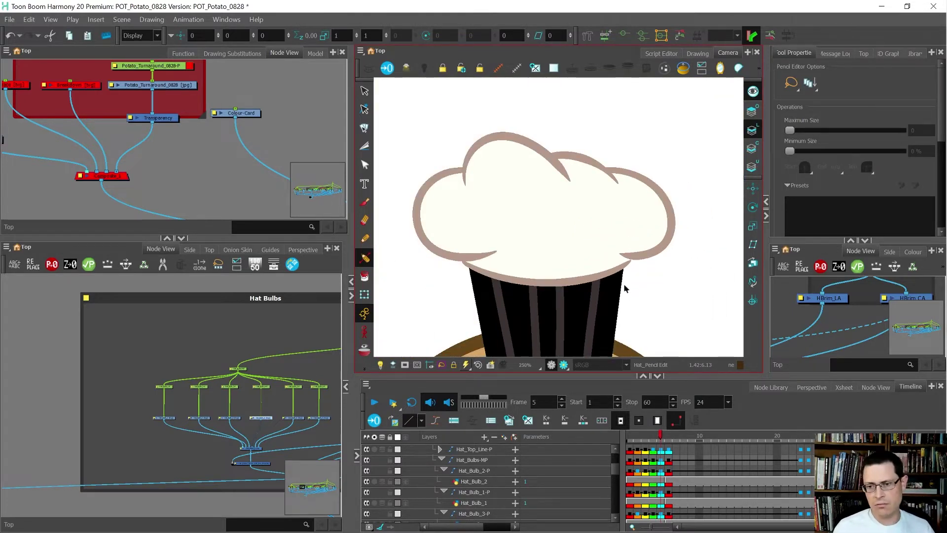
Step: Move the right bulb slightly down at frame 5 so its tip meets the end of the hat's lower edge line
key("shift+t")
scroll(666, 258, "up", 2)
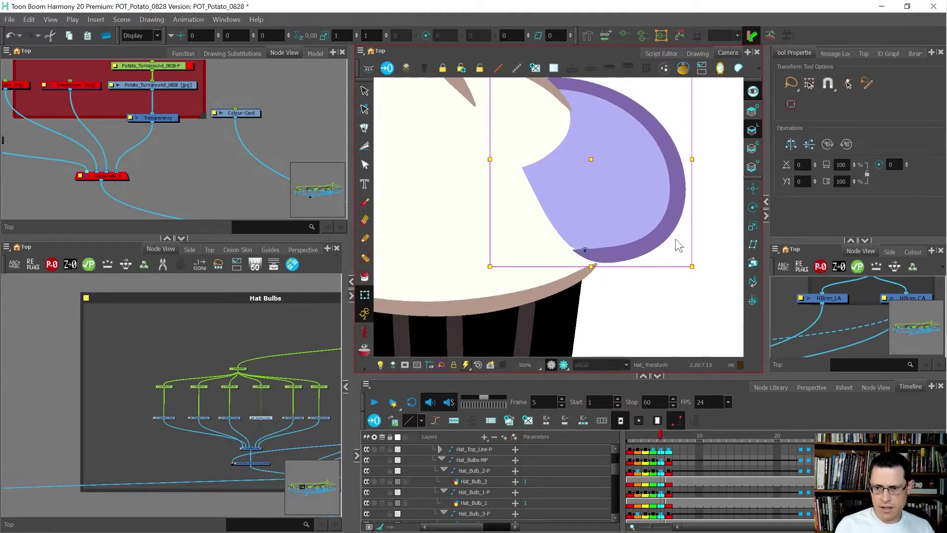
left_click_drag(669, 236, 670, 240)
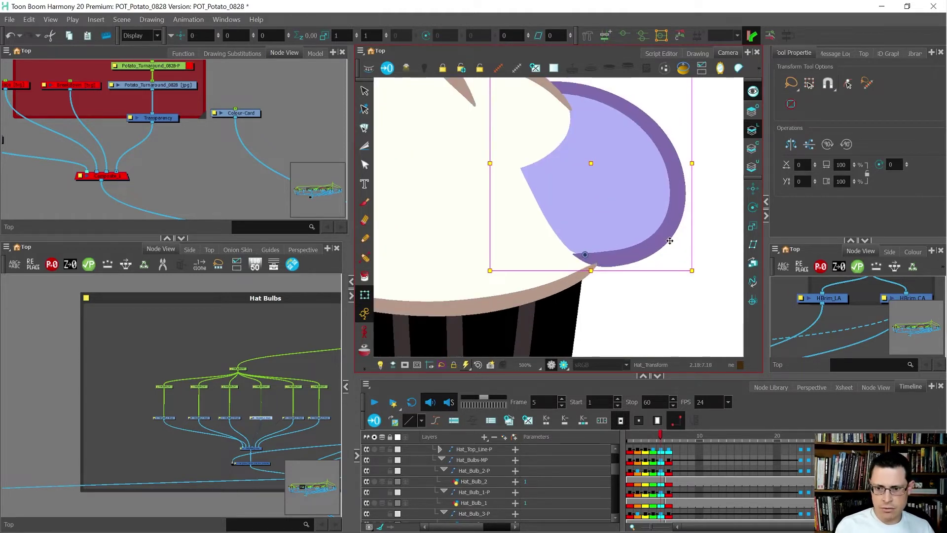
left_click(647, 302)
Step: Flip between frame 5 and its preceding frames to compare the hat's shape across the poses
scroll(648, 222, "down", 2)
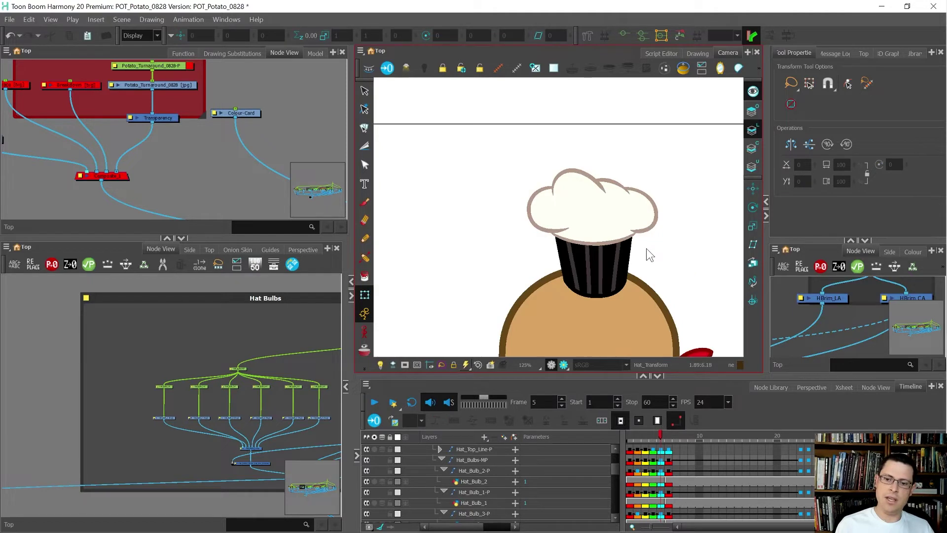
key("comma")
key("comma")
key("period")
key("period")
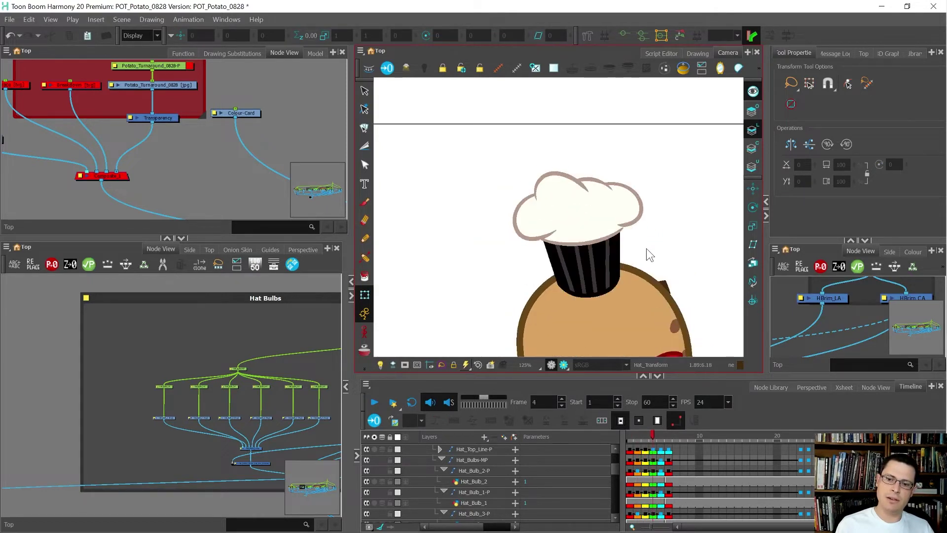
key("comma")
key("comma")
key("period")
key("period")
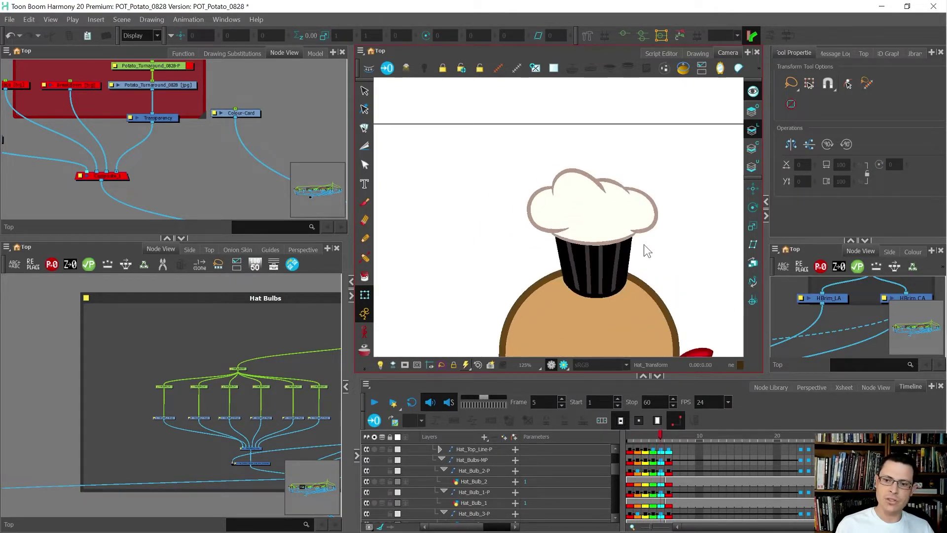
Step: Select the Hat_Bulbs-MP peg, locate it in the timeline and examine the bulb group at frames 5 and 4
left_click(637, 219)
scroll(598, 219, "down", 1)
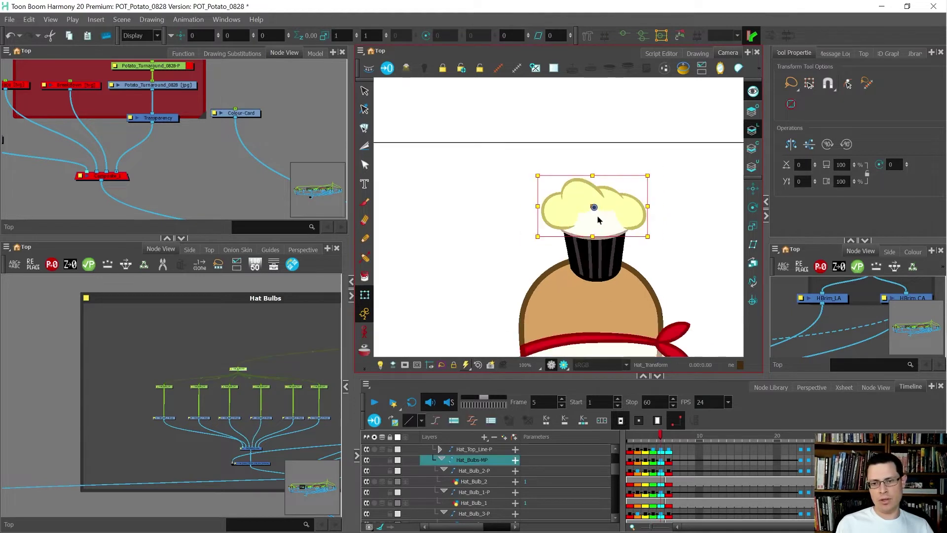
scroll(599, 224, "up", 1)
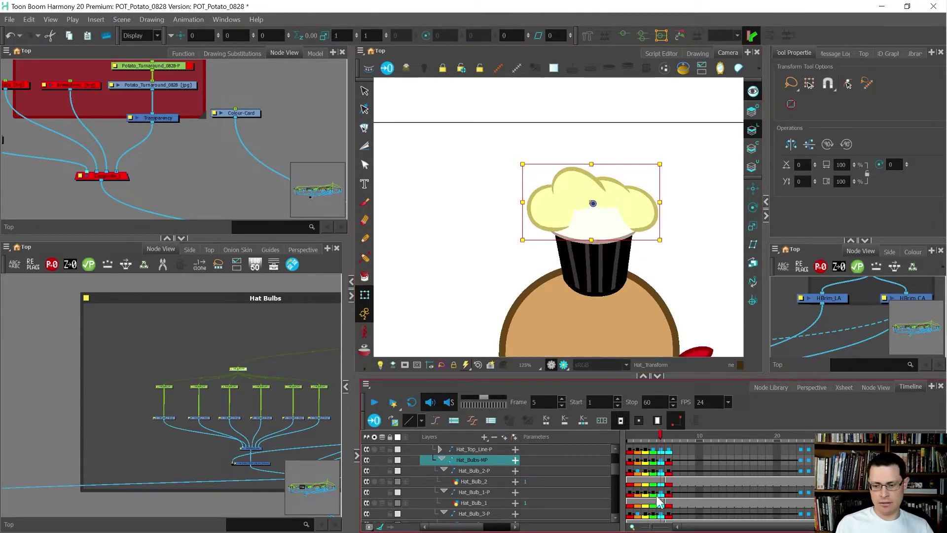
key("o")
key("comma")
key("period")
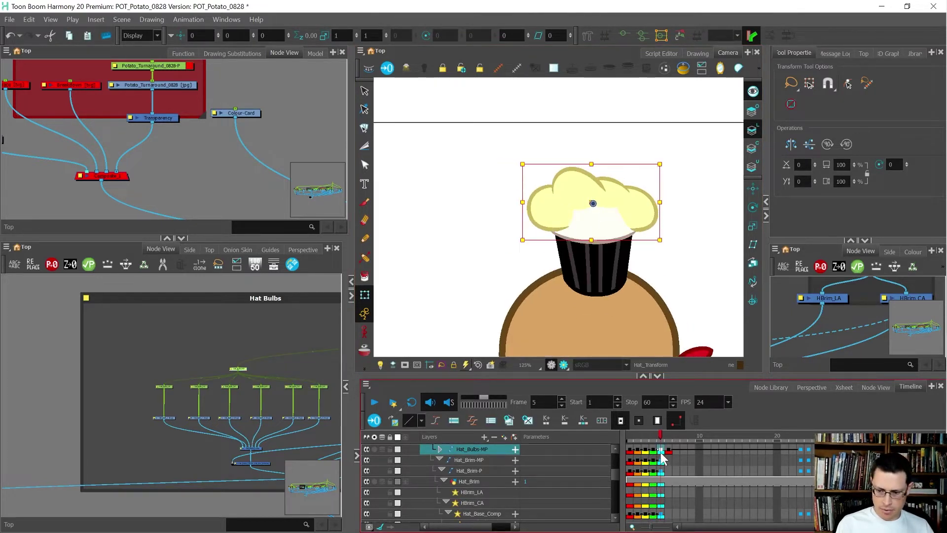
key("comma")
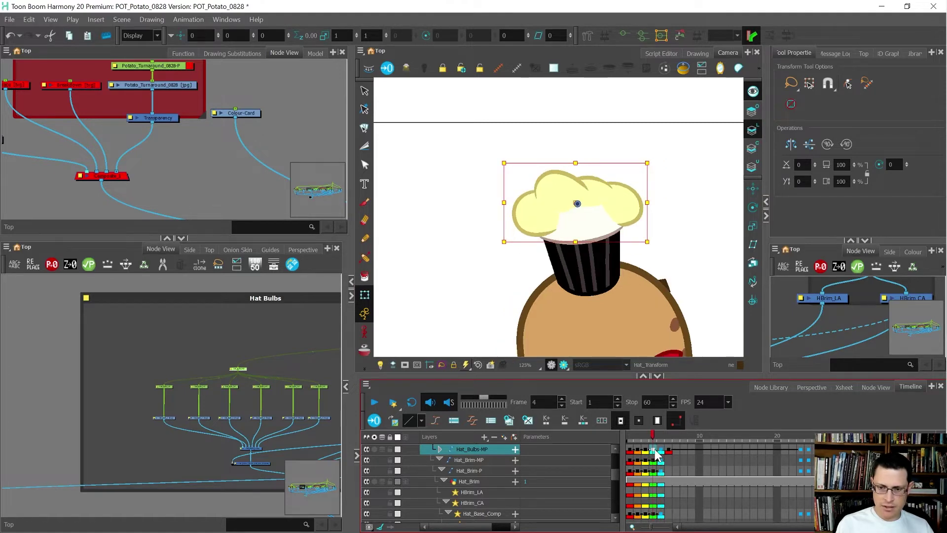
scroll(524, 207, "up", 3)
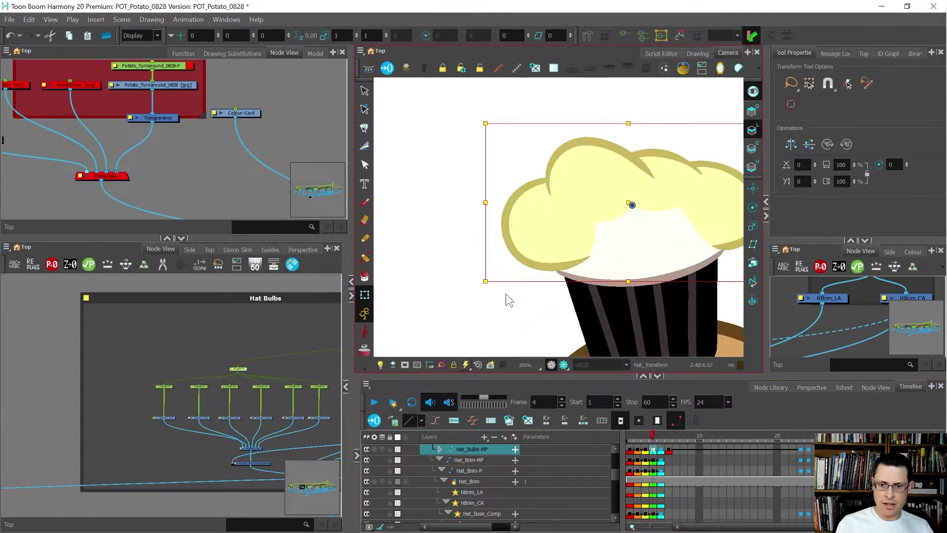
left_click(506, 294)
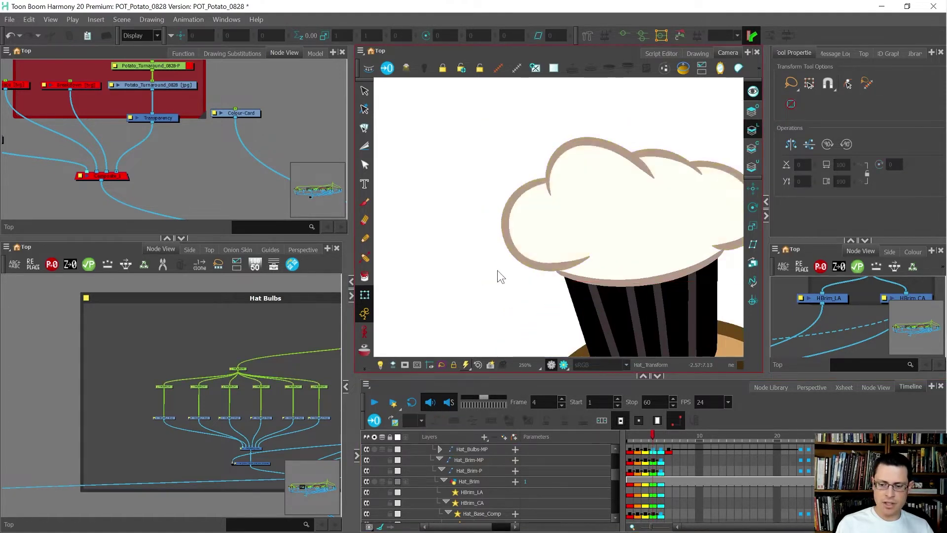
Step: Compare the bulbs' silhouette between frames 4 and 5 at different magnifications
key("1")
key("period")
key("comma")
key("period")
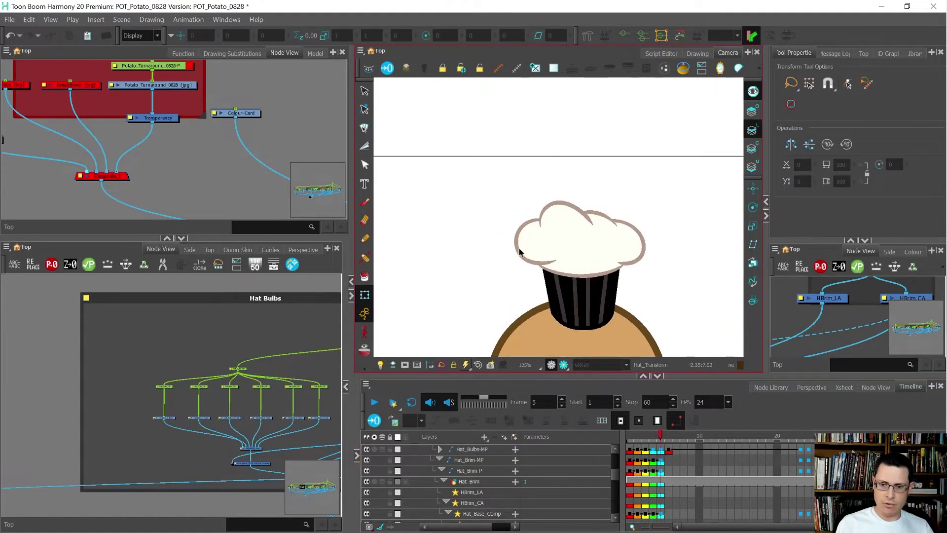
key("comma")
scroll(518, 250, "up", 1)
key("period")
scroll(509, 245, "down", 3)
scroll(515, 241, "up", 5)
key("comma")
Step: Skew the left bulb at frame 4 so its outer side rises slightly, checking it against frame 5
left_click(497, 235)
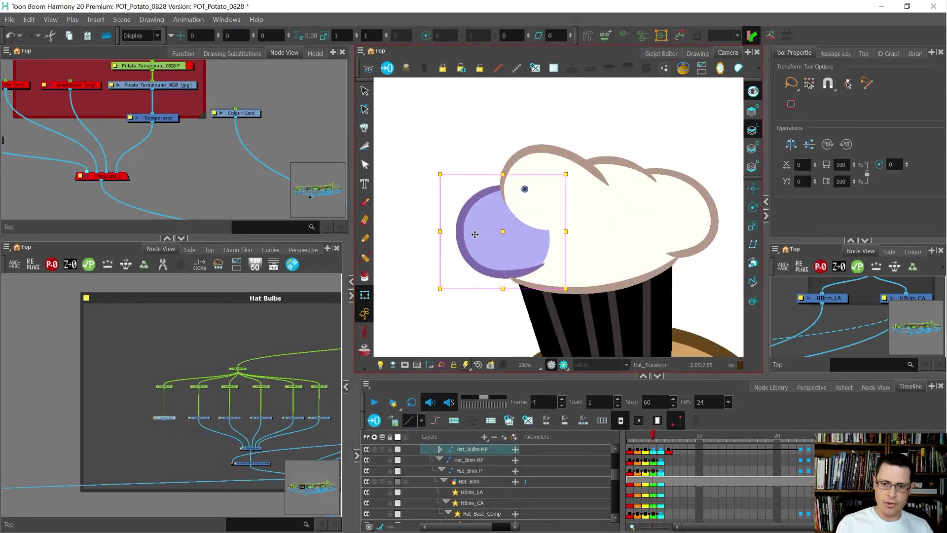
left_click_drag(441, 251, 443, 247)
key("period")
key("comma")
key("period")
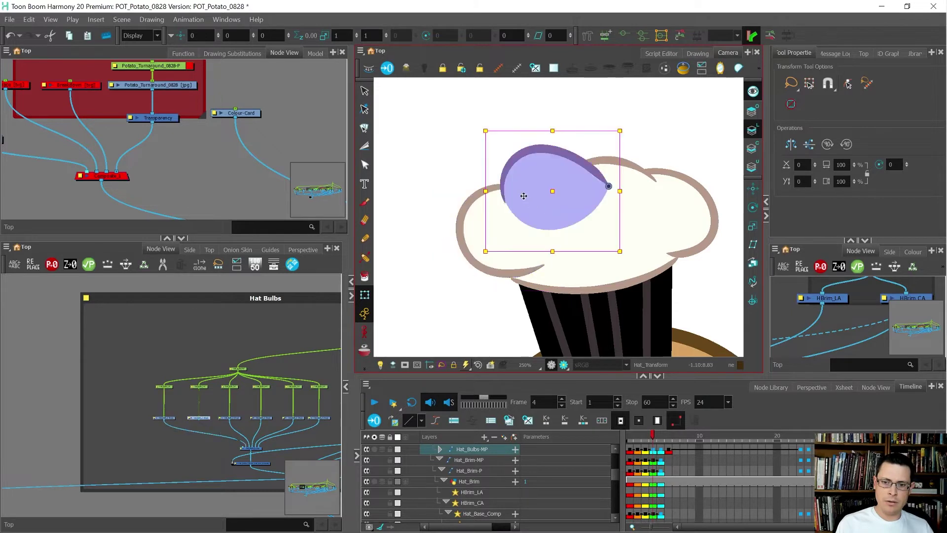
Step: Nudge the small upper bulb between the top and right bulbs slightly left at frame 4
scroll(535, 202, "down", 1)
key("comma")
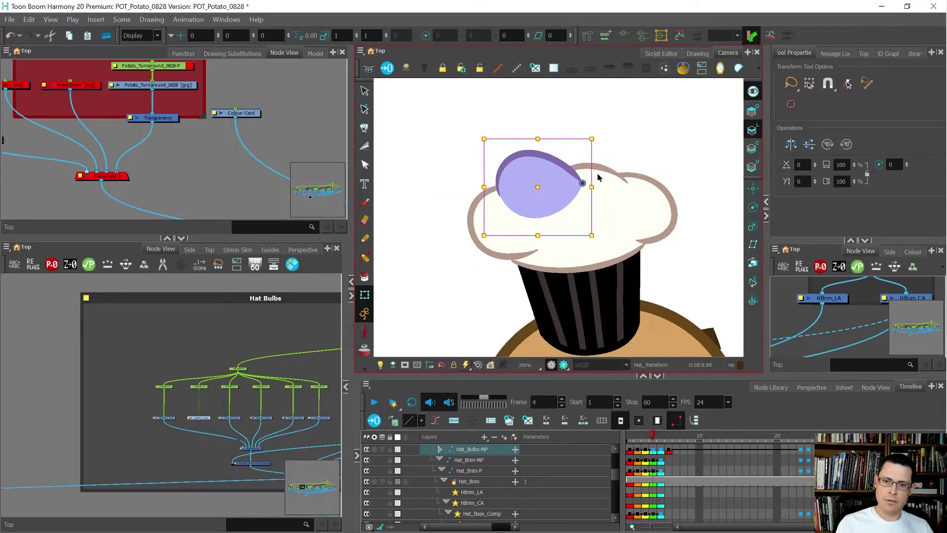
left_click(610, 173)
left_click_drag(610, 173, 603, 172)
scroll(604, 171, "down", 2)
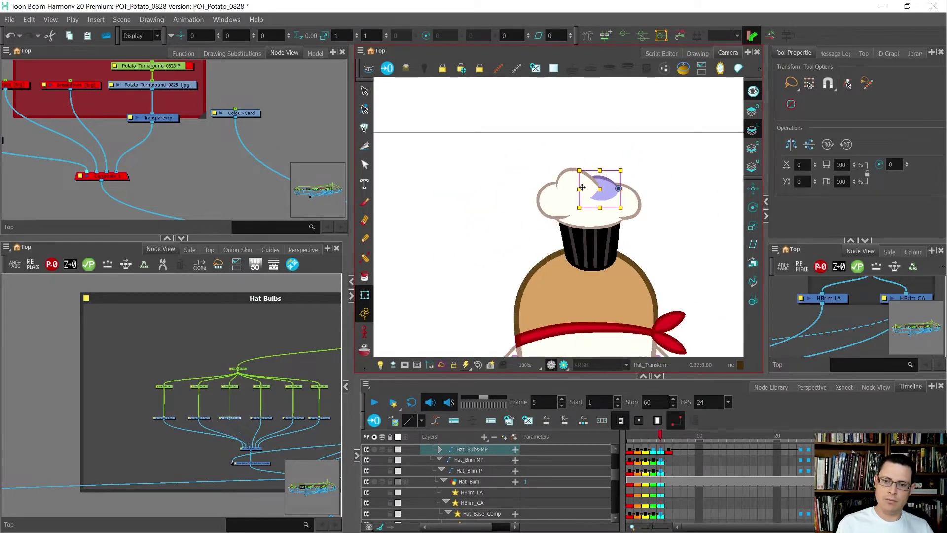
Step: Move the right bulb slightly left at frame 4, closer to the hat's centre
scroll(617, 193, "up", 5)
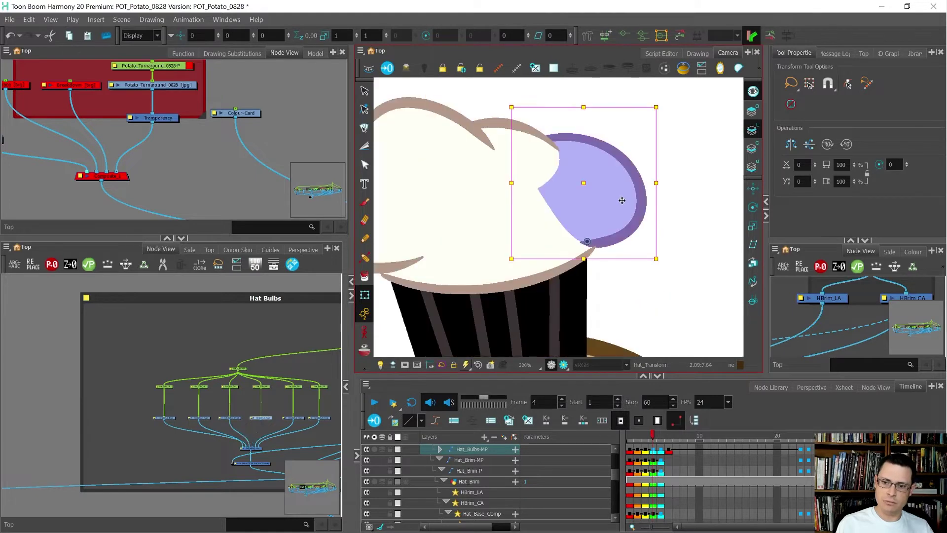
left_click_drag(622, 200, 617, 200)
scroll(616, 201, "down", 1)
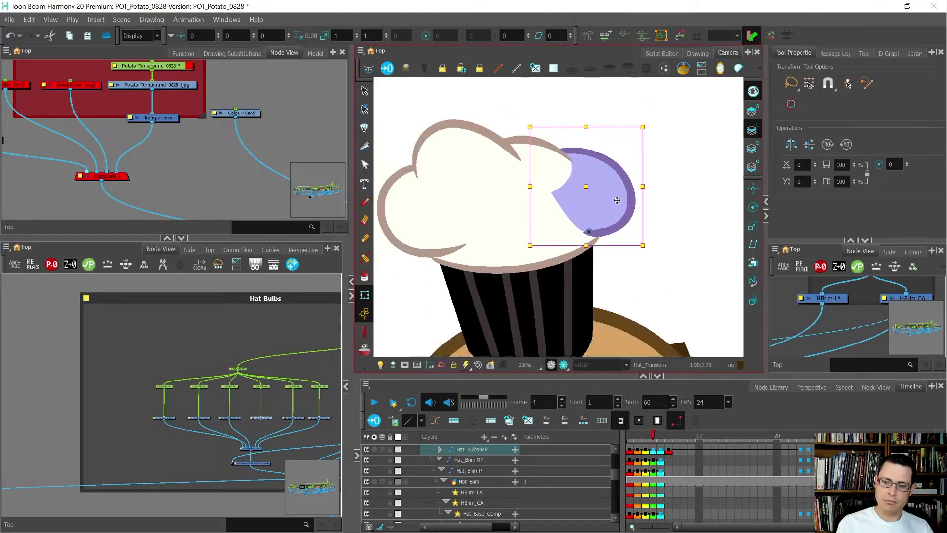
Step: Move the right end point of the hat base's lower outline slightly left at frame 4, tucking its tip under the right bulb
scroll(616, 200, "down", 1)
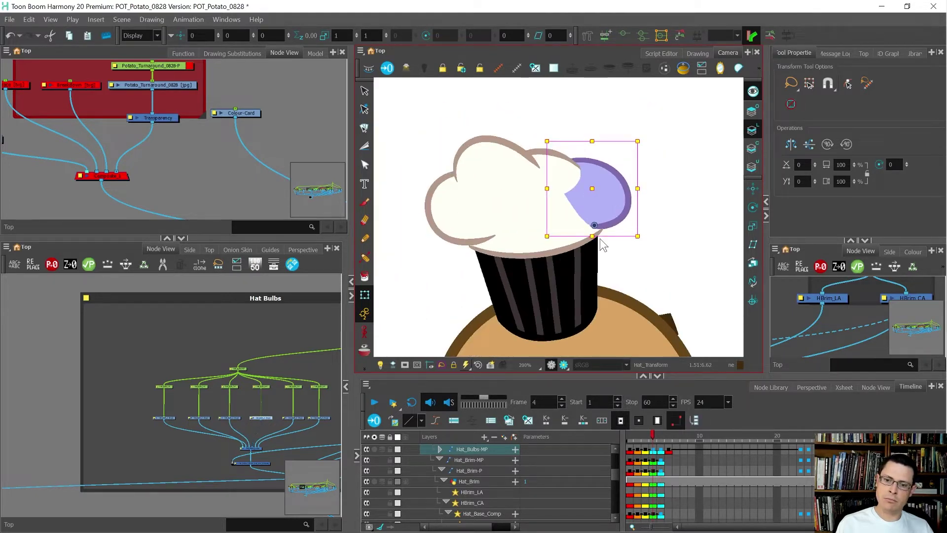
scroll(603, 245, "up", 3)
key("period")
key("comma")
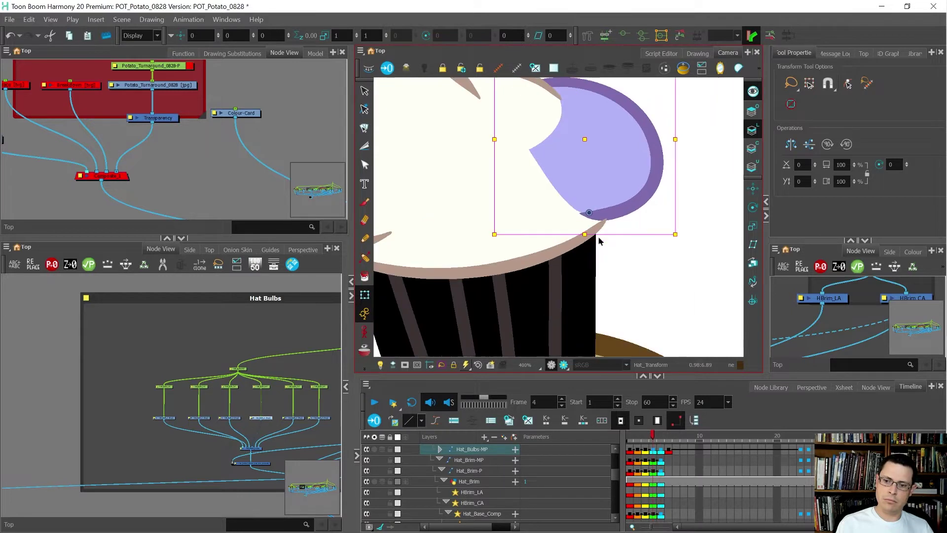
left_click(597, 235)
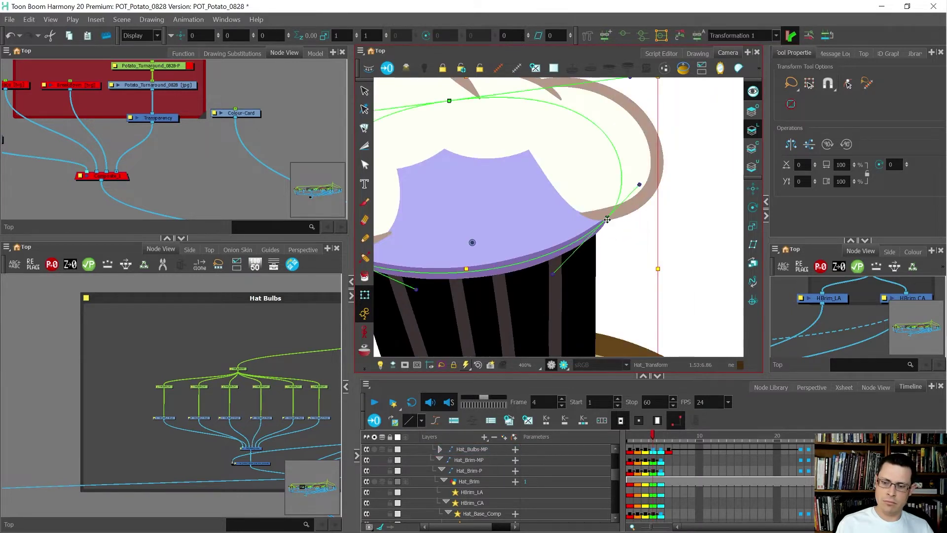
left_click_drag(606, 219, 599, 220)
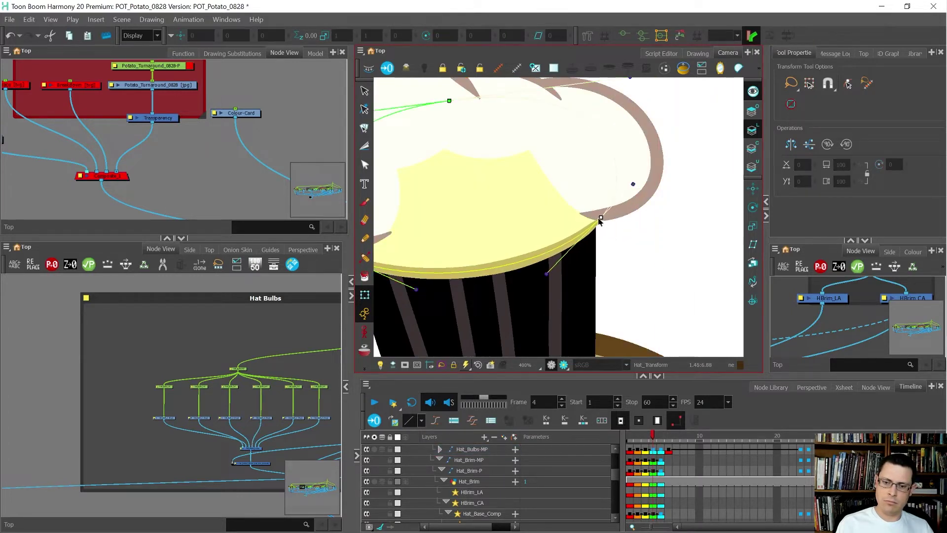
Step: Move the left end point of the hat base's lower outline slightly up and inward at frame 4, checking it against frame 5
scroll(615, 234, "down", 1)
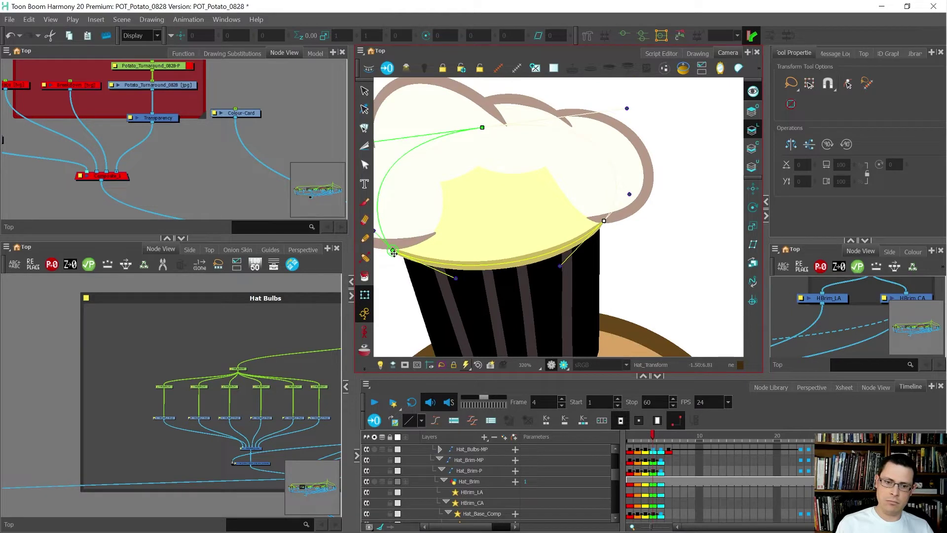
left_click_drag(393, 251, 396, 248)
left_click(400, 268)
scroll(495, 262, "down", 6)
key("period")
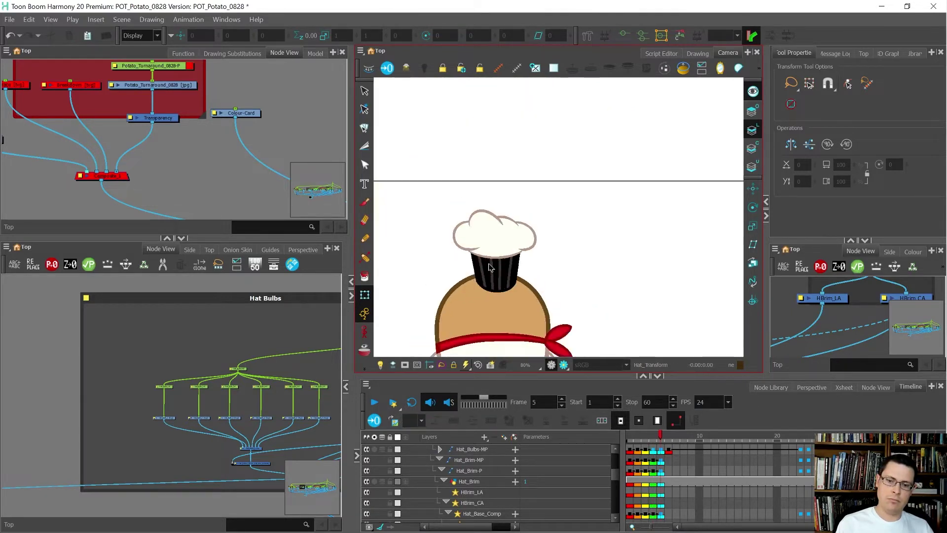
key("comma")
Step: Nudge the small upper bulb beside the top bulb slightly up and left at frame 4
scroll(492, 225, "up", 4)
left_click(491, 224)
left_click_drag(491, 220, 488, 217)
scroll(488, 218, "down", 4)
left_click(539, 204)
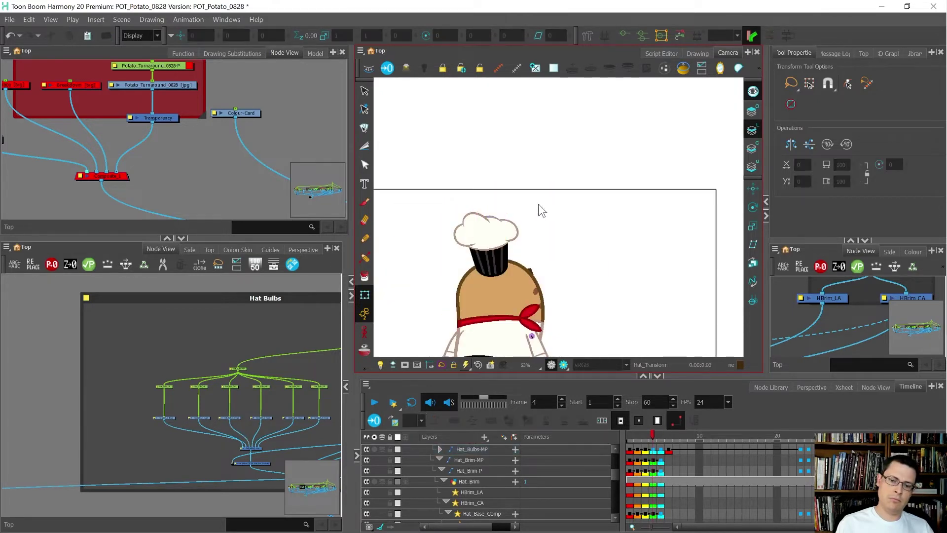
Step: Compare the hat's shape across the turnaround poses from frame 1 to frame 6
key("comma")
key("comma")
key("comma")
key("period")
key("period")
key("period")
key("period")
key("period")
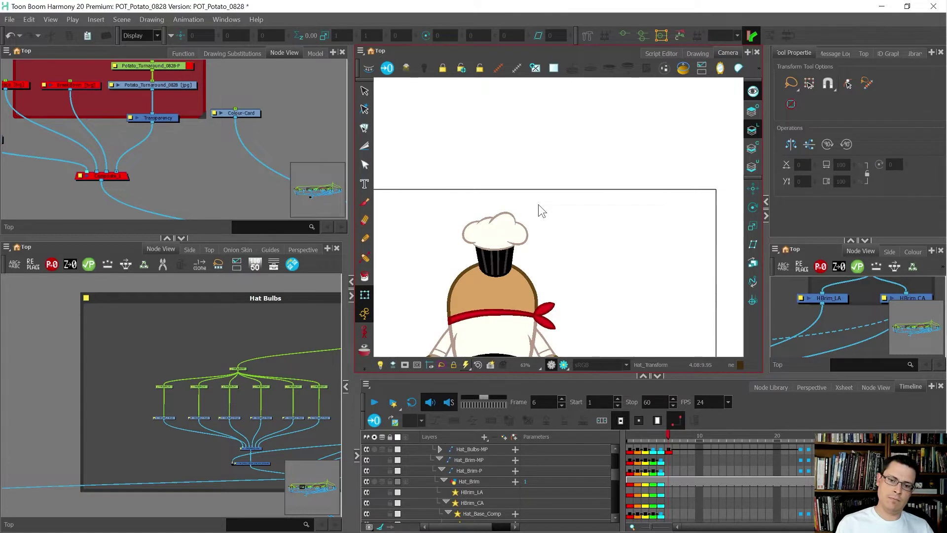
key("comma")
key("comma")
key("comma")
key("comma")
key("comma")
key("period")
key("period")
key("period")
key("period")
Step: Collapse the timeline to its top-level layers and select the PTO_Scene-P layer at frame 6
key("shift+f")
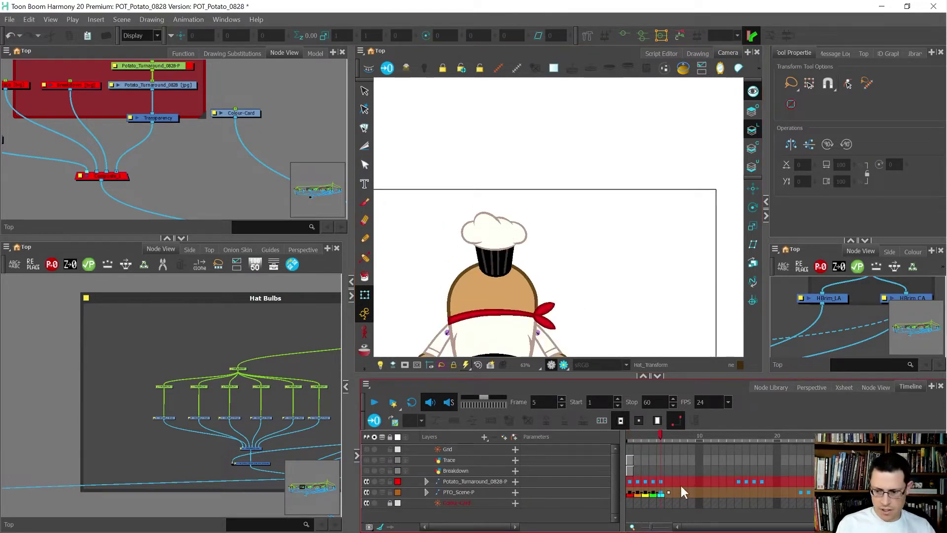
left_click(670, 491)
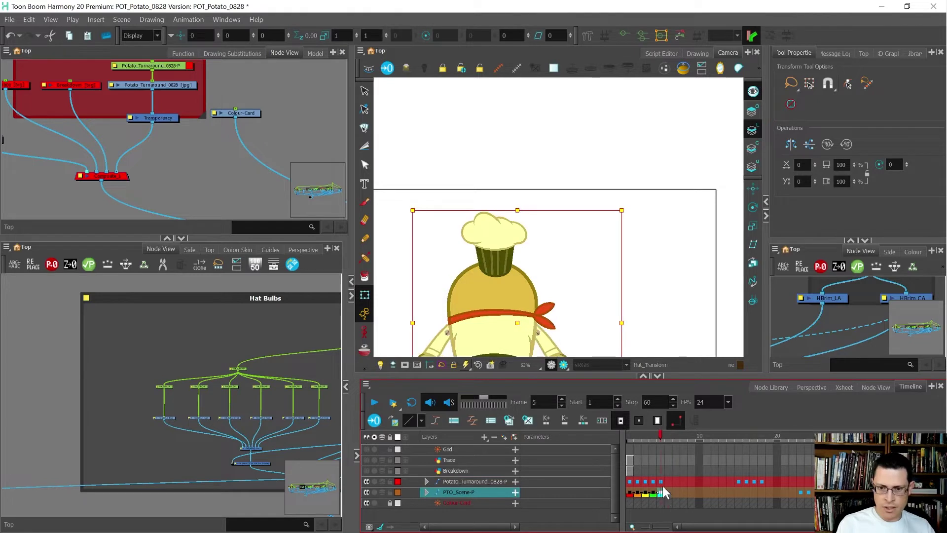
Step: Review the whole chef character by flipping through turnaround frames 1 to 5
left_click(646, 332)
key("comma")
key("comma")
key("comma")
key("comma")
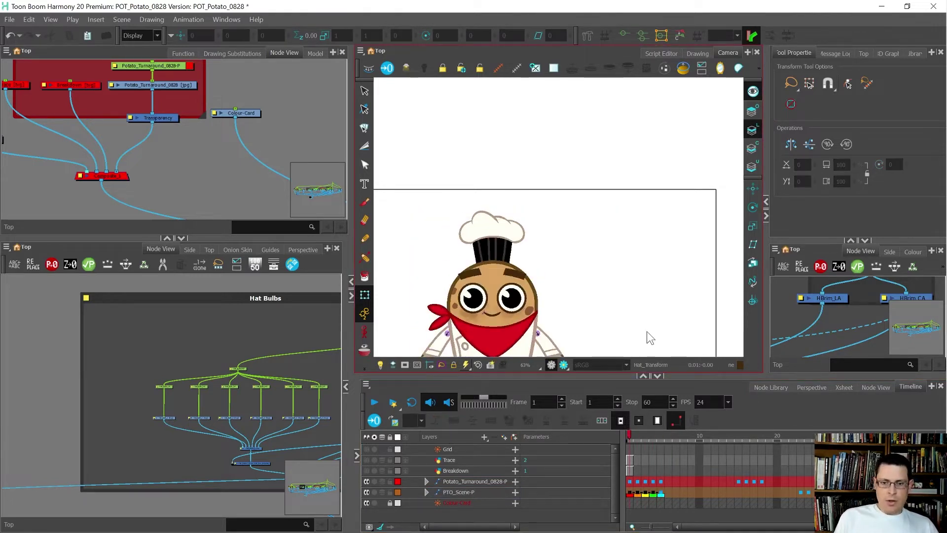
key("period")
key("period")
key("period")
key("period")
key("comma")
key("comma")
key("comma")
key("comma")
key("period")
key("period")
key("period")
key("period")
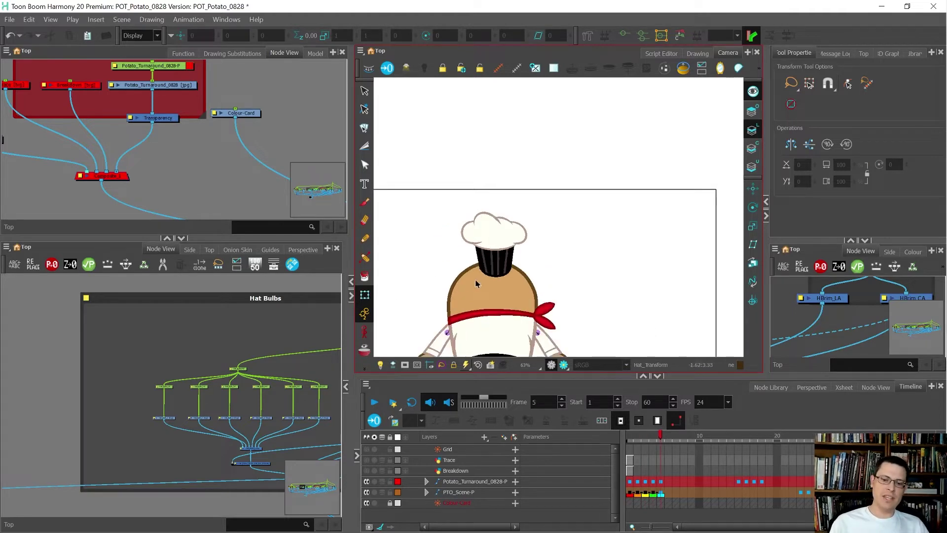
Step: Examine how the black hat brim sits on the head in each turnaround pose, comparing frames 1 to 5
scroll(498, 276, "up", 4)
left_click(496, 274)
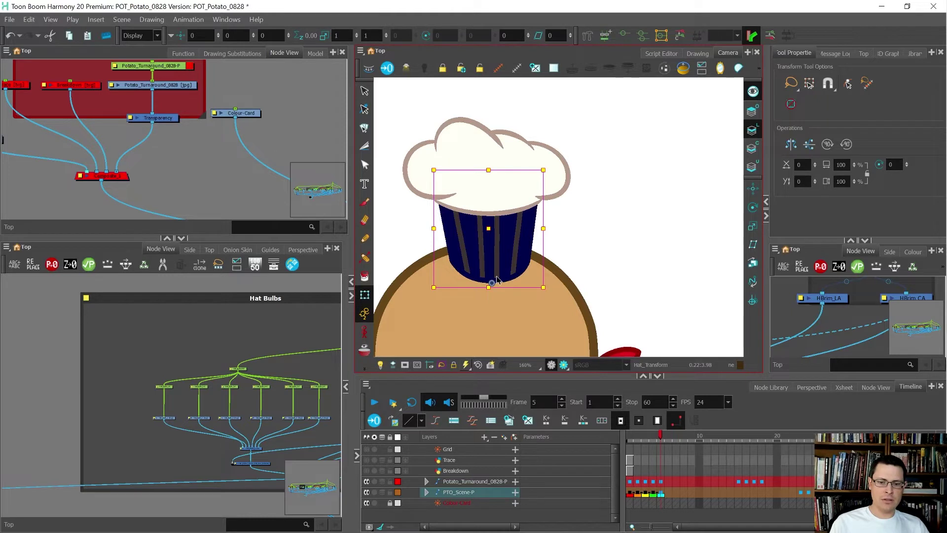
key("comma")
key("comma")
key("comma")
key("comma")
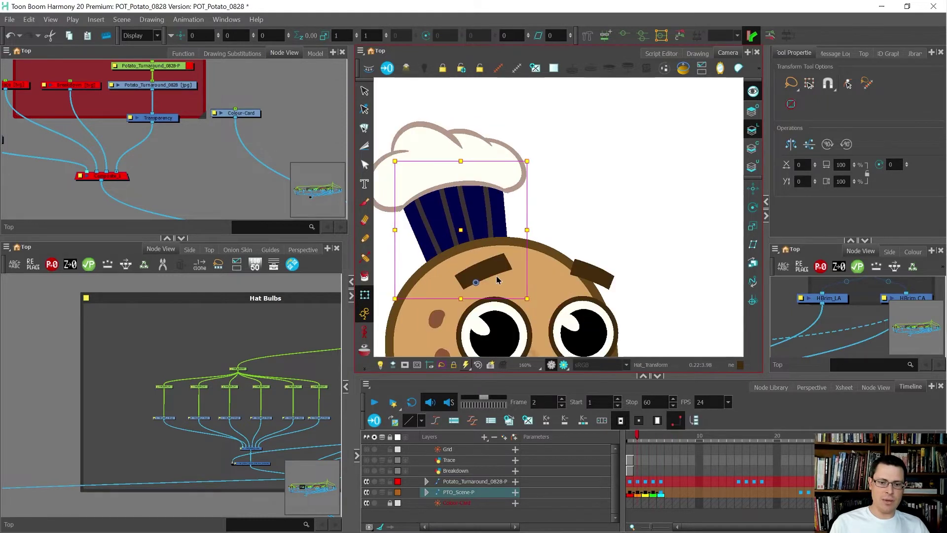
key("alt+s")
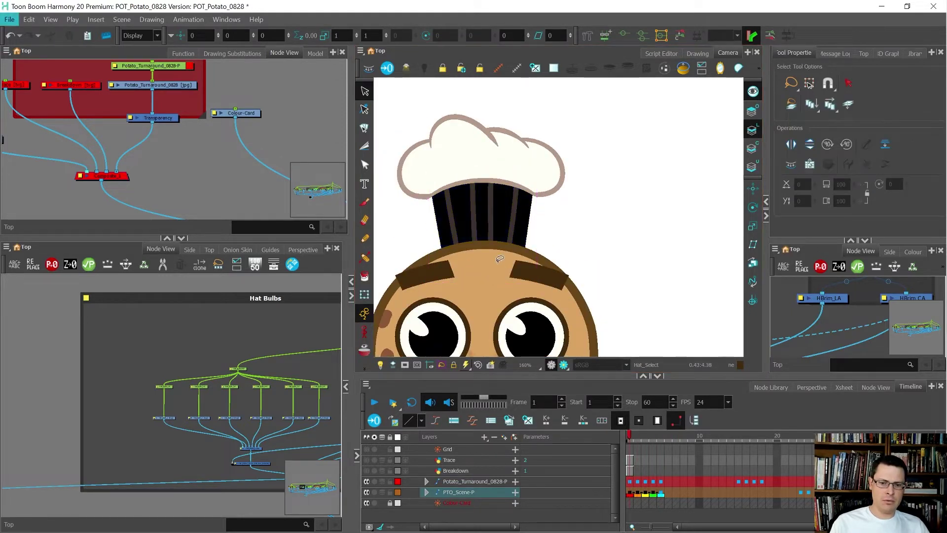
key("period")
key("period")
key("period")
key("period")
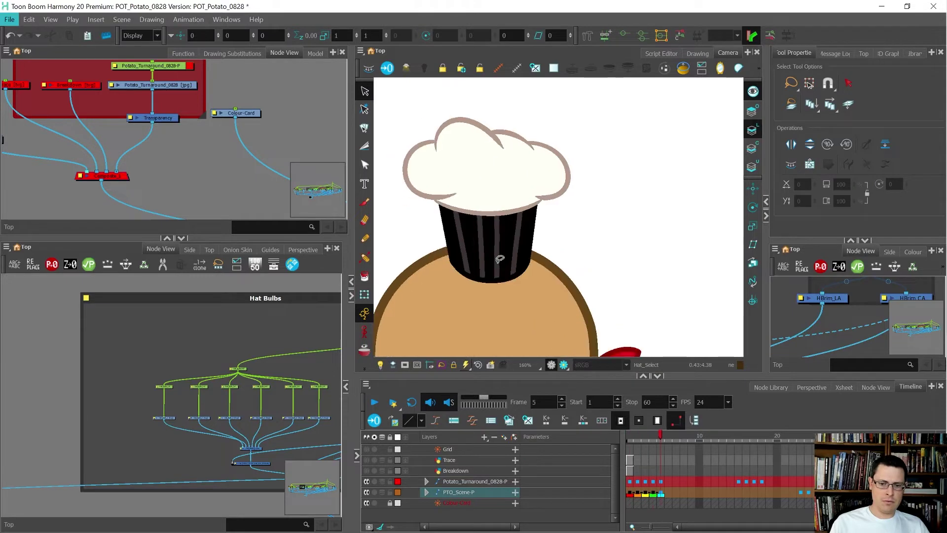
Step: Nudge the Hat_Brim artwork slightly upward on frame 5 with the Select tool, applied to line and colour art
key("shift+t")
key("alt+s")
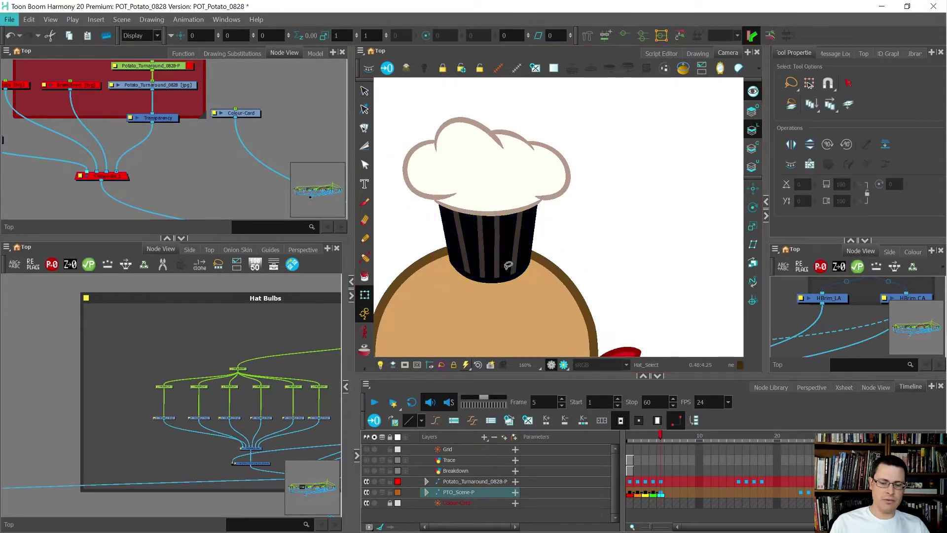
key("o")
scroll(143, 402, "up", 1)
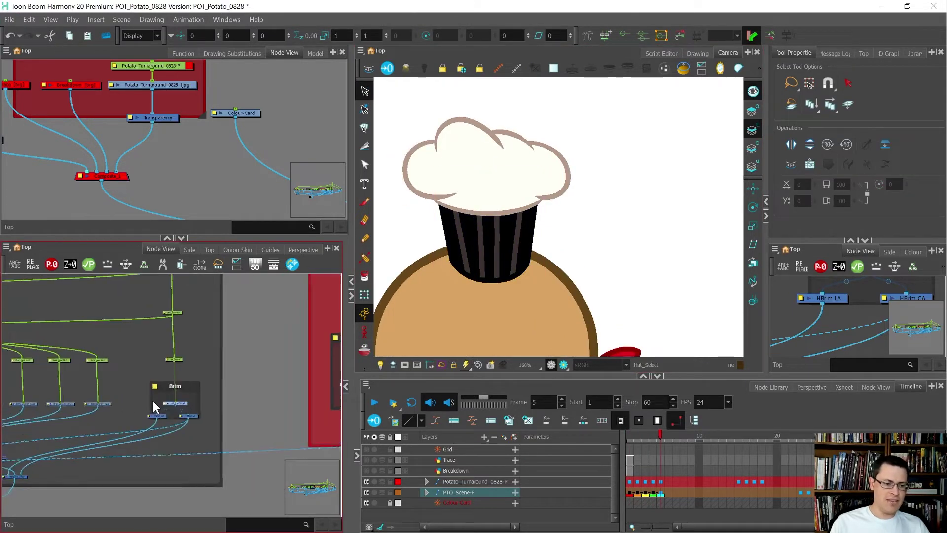
scroll(171, 400, "up", 5)
left_click(147, 410)
left_click(185, 401)
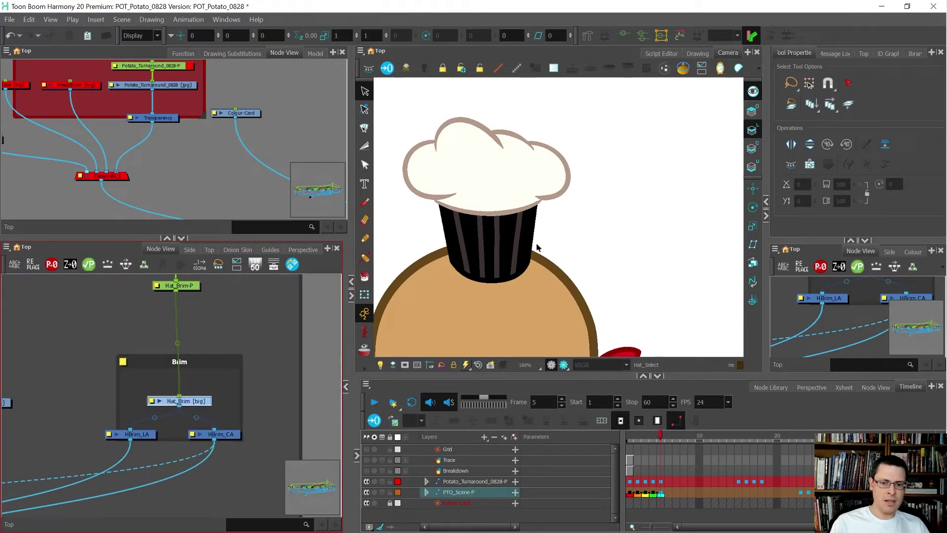
left_click(848, 103)
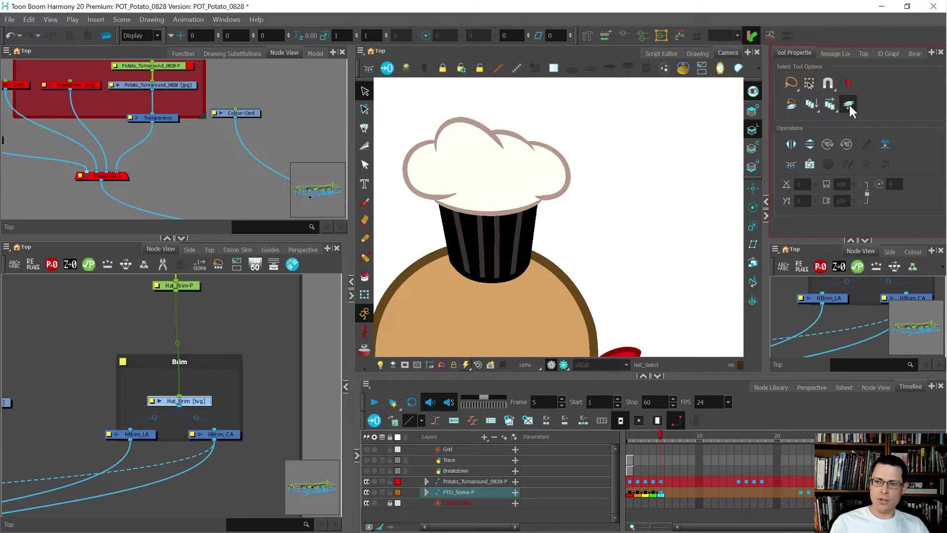
left_click(474, 250)
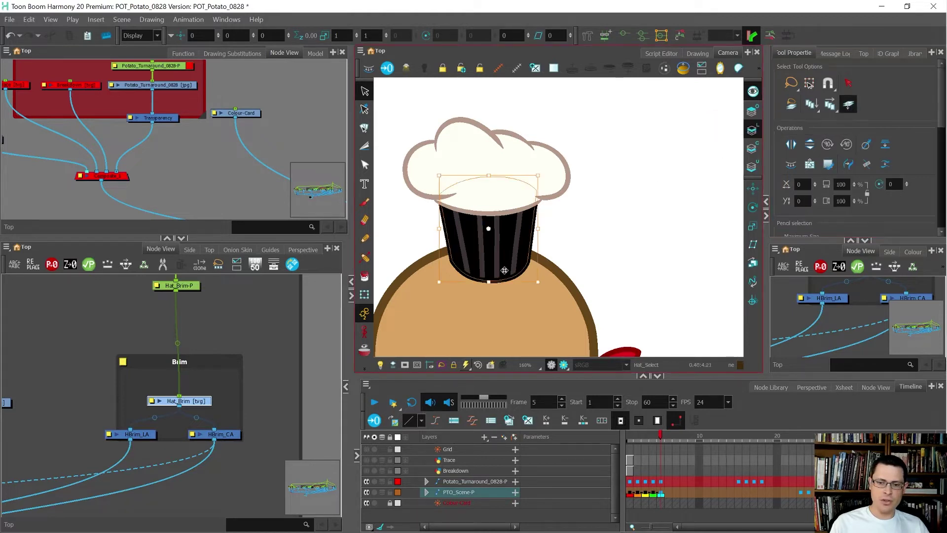
key("Up")
key("Up")
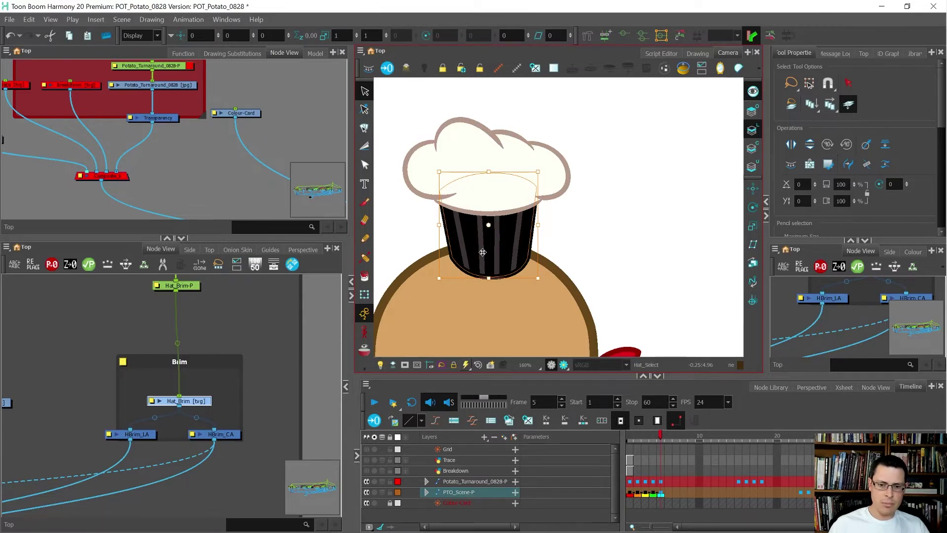
key("Up")
Step: Check the nudged brim's position against the other poses across turnaround frames 1 to 5
key("comma")
key("comma")
key("comma")
key("comma")
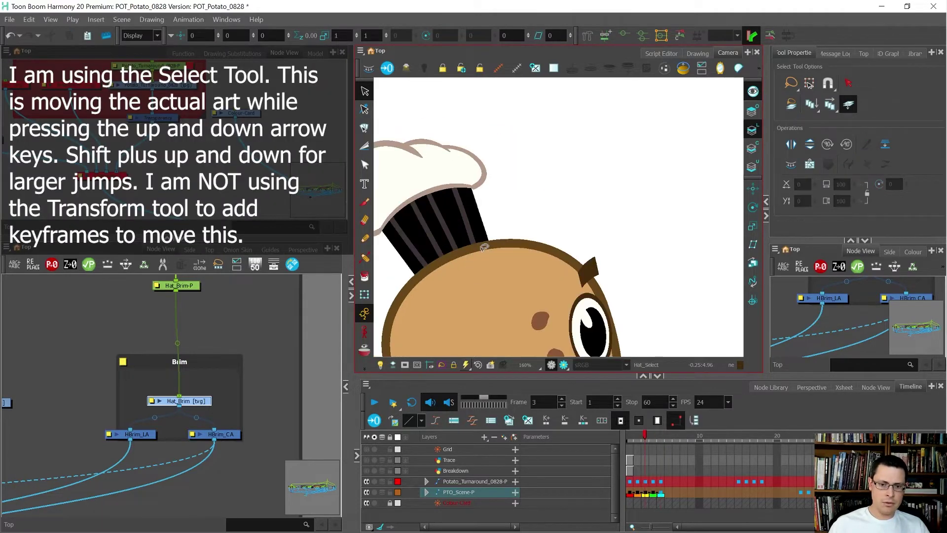
key("period")
key("period")
key("period")
key("period")
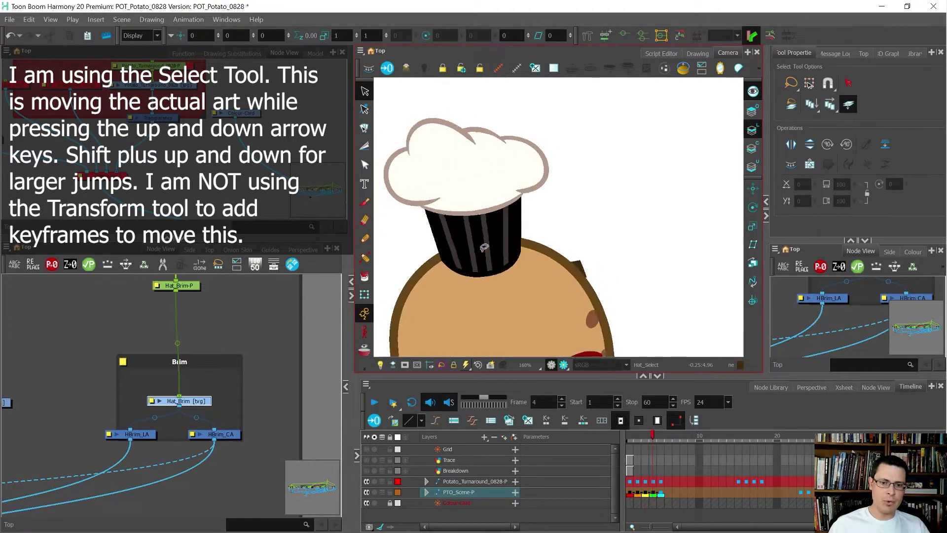
key("comma")
key("comma")
key("comma")
key("comma")
key("period")
key("period")
key("period")
key("period")
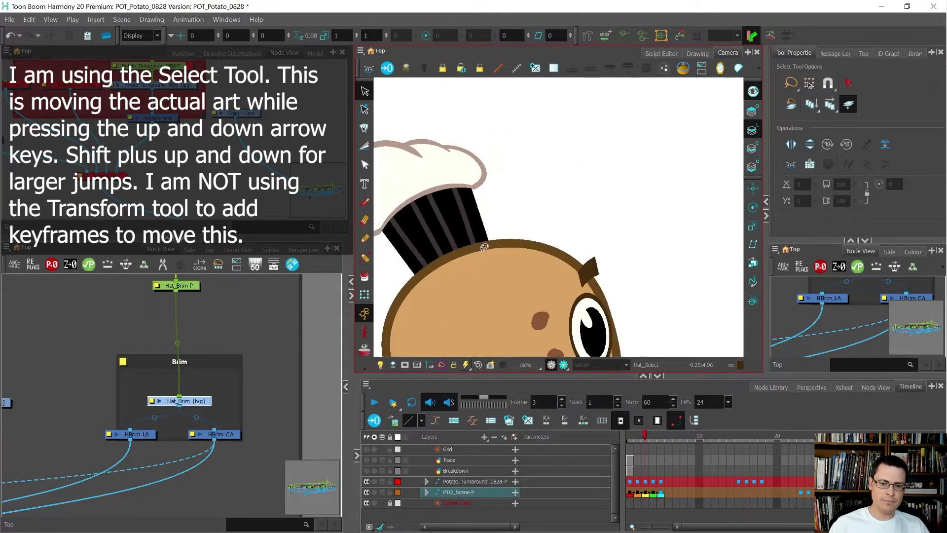
scroll(515, 196, "down", 5)
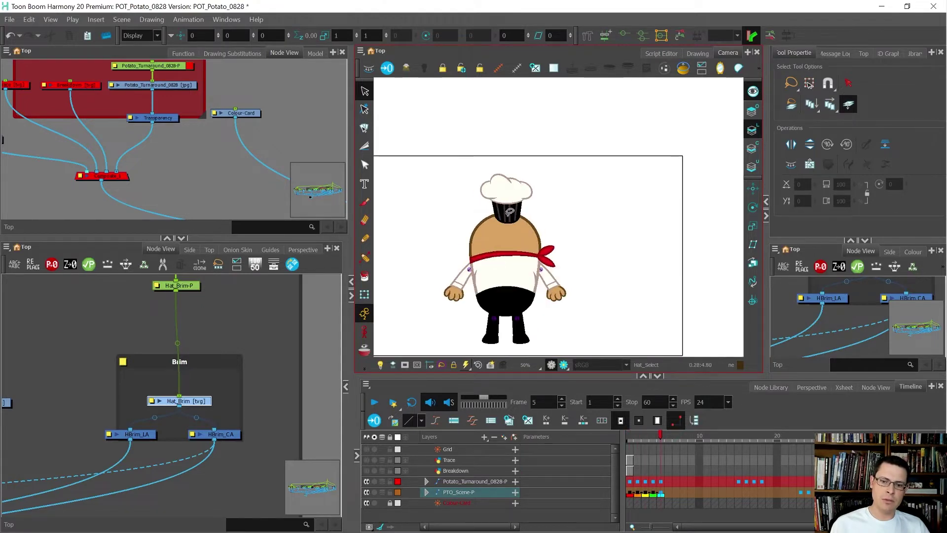
scroll(510, 212, "up", 5)
key("comma")
key("comma")
key("comma")
key("comma")
key("period")
key("period")
key("period")
key("period")
key("period")
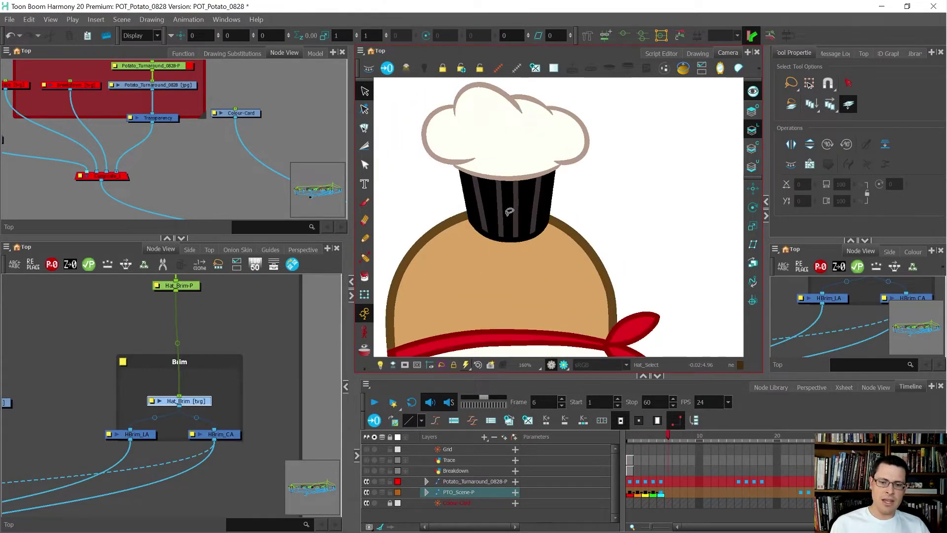
key("comma")
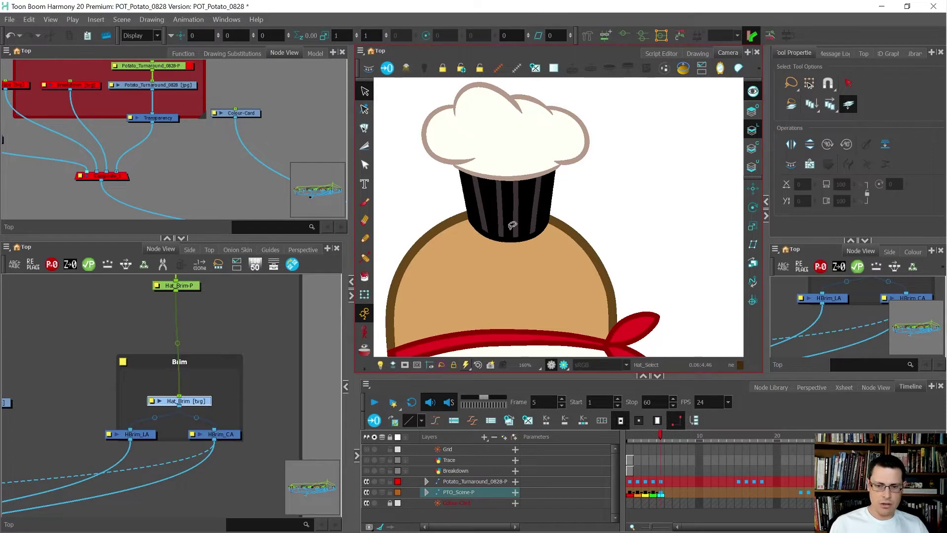
Step: Move the pivot of the three chained hat pegs up to the brim's bottom edge on frame 5 using the Rotate tool
key("shift+t")
scroll(72, 454, "down", 4)
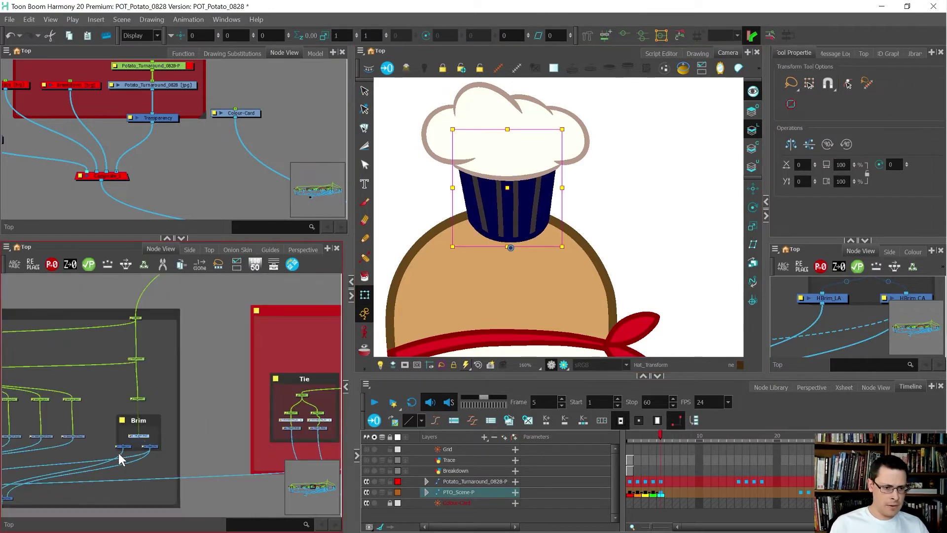
scroll(123, 444, "up", 4)
left_click(166, 477)
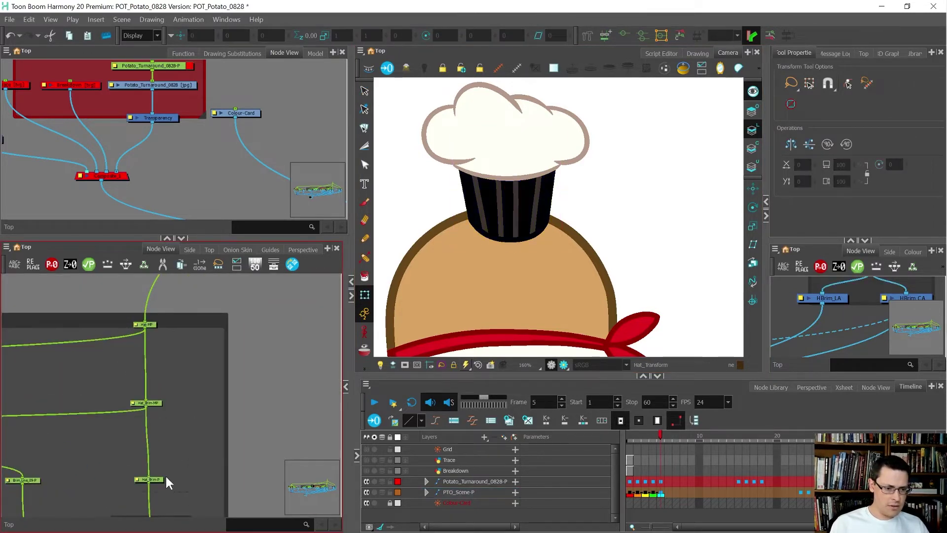
left_click_drag(166, 479, 53, 307)
key("alt+3")
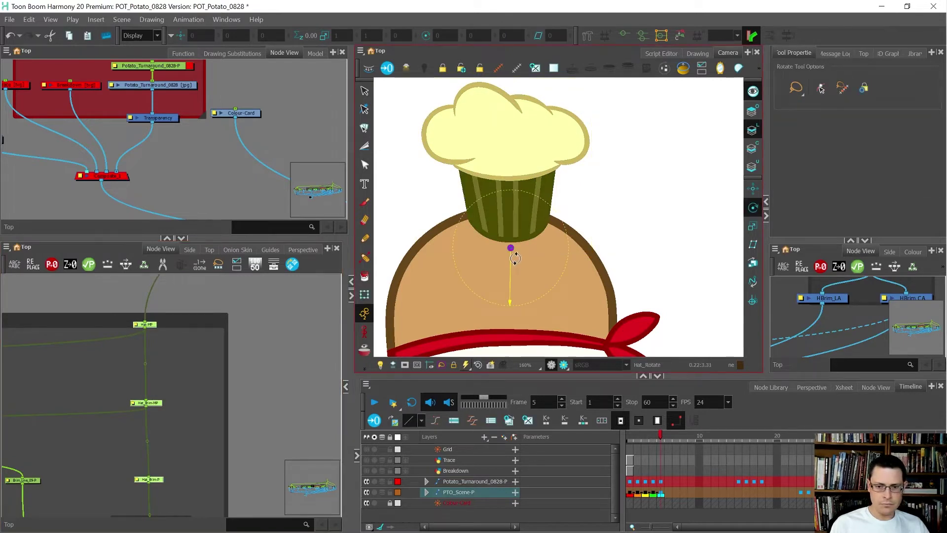
scroll(515, 257, "up", 5)
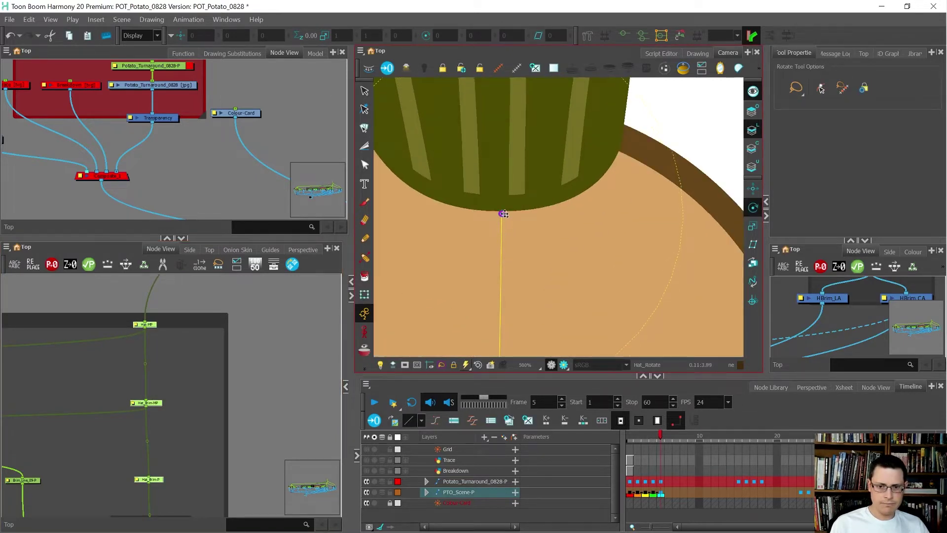
key("shift+z")
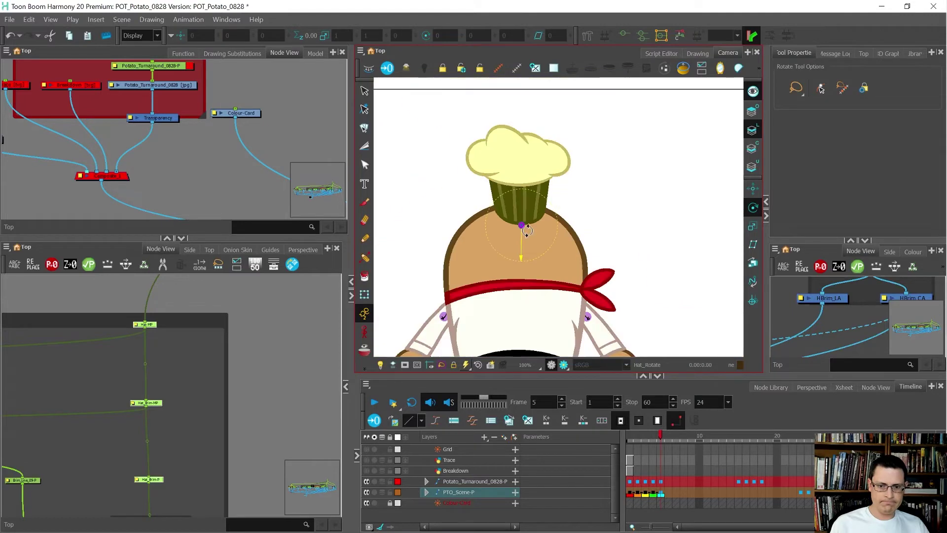
Step: Select the Hat_Brim drawing with the Transform tool and check its pivot placement across the turnaround frames
key("shift+t")
scroll(149, 439, "down", 3)
scroll(151, 495, "up", 4)
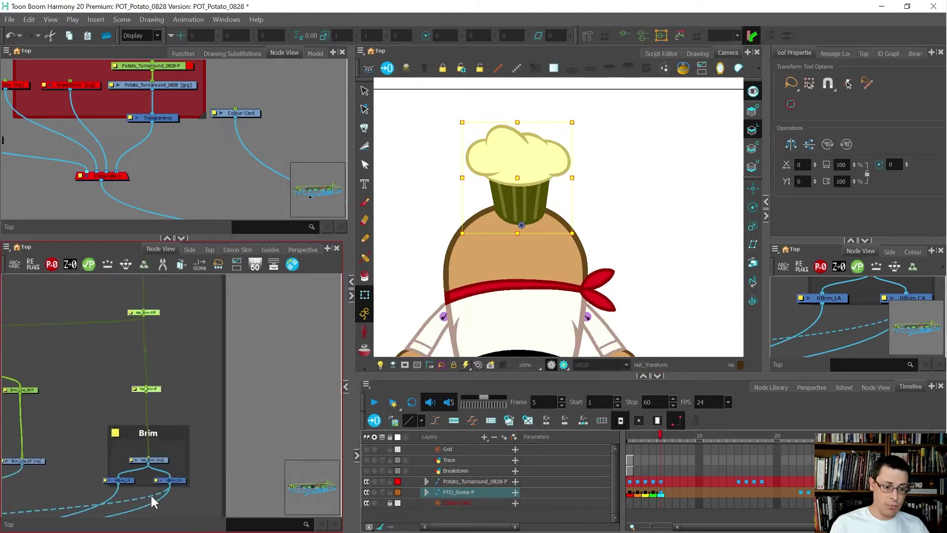
left_click_drag(174, 457, 141, 439)
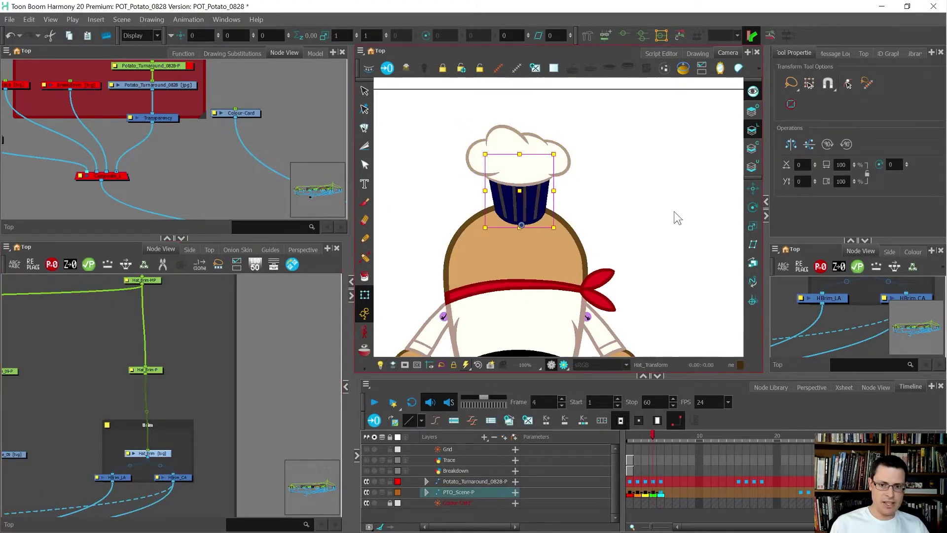
key("comma")
key("comma")
key("comma")
key("comma")
key("period")
key("period")
key("period")
key("period")
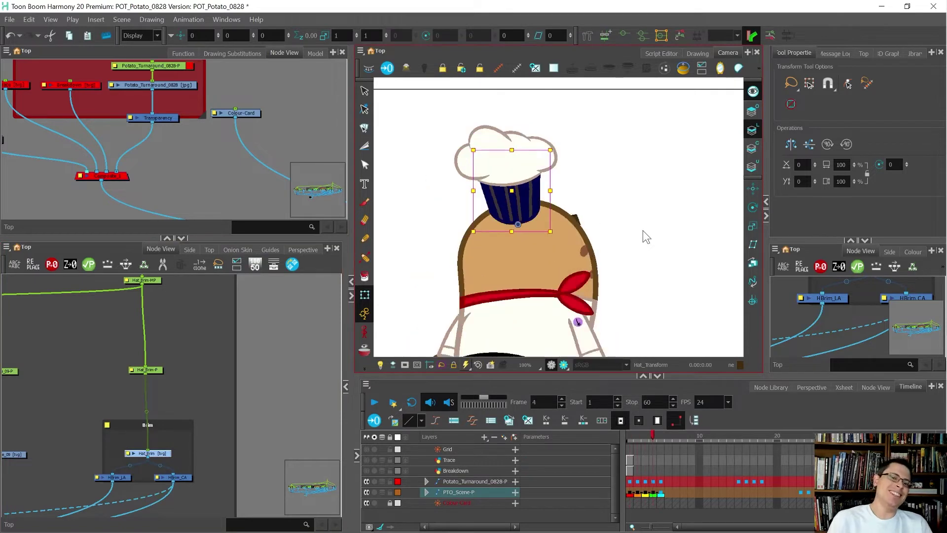
scroll(643, 229, "down", 1)
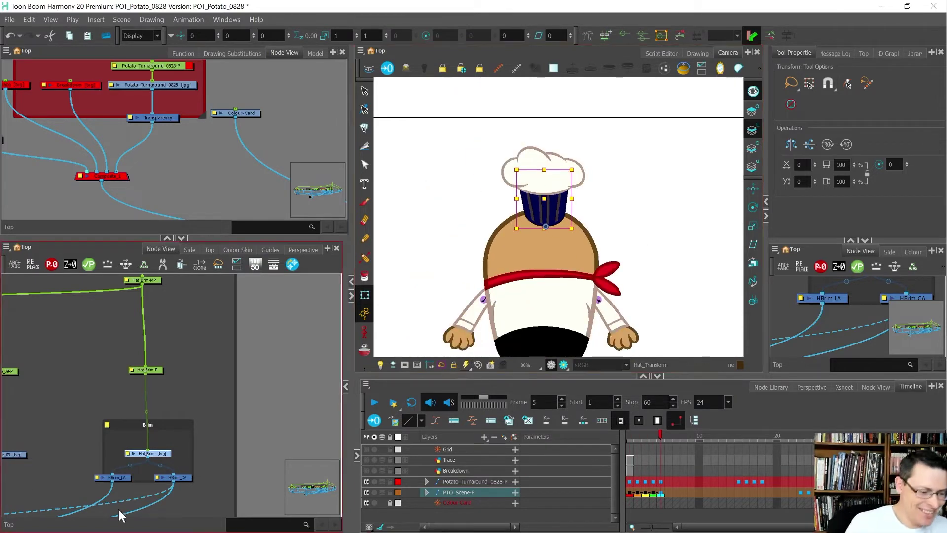
scroll(227, 384, "down", 3)
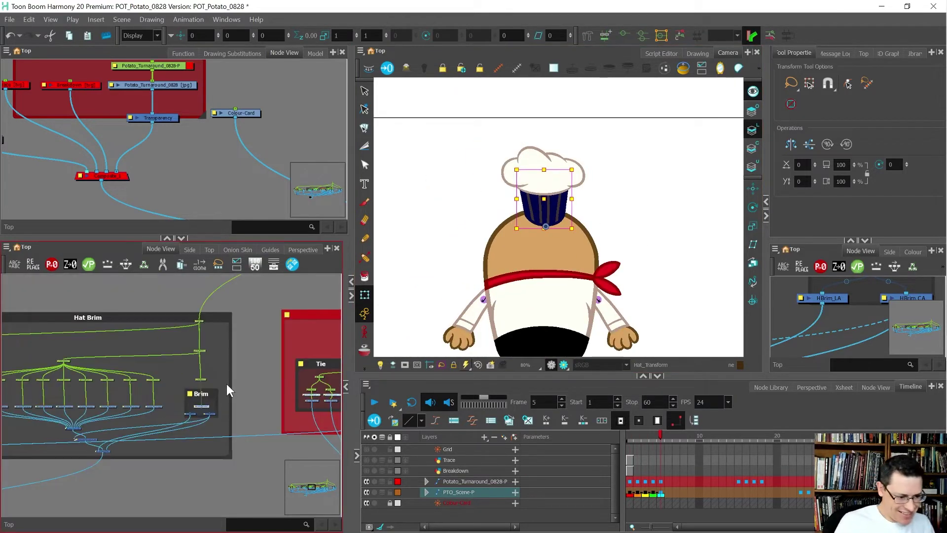
key("comma")
key("comma")
key("comma")
key("comma")
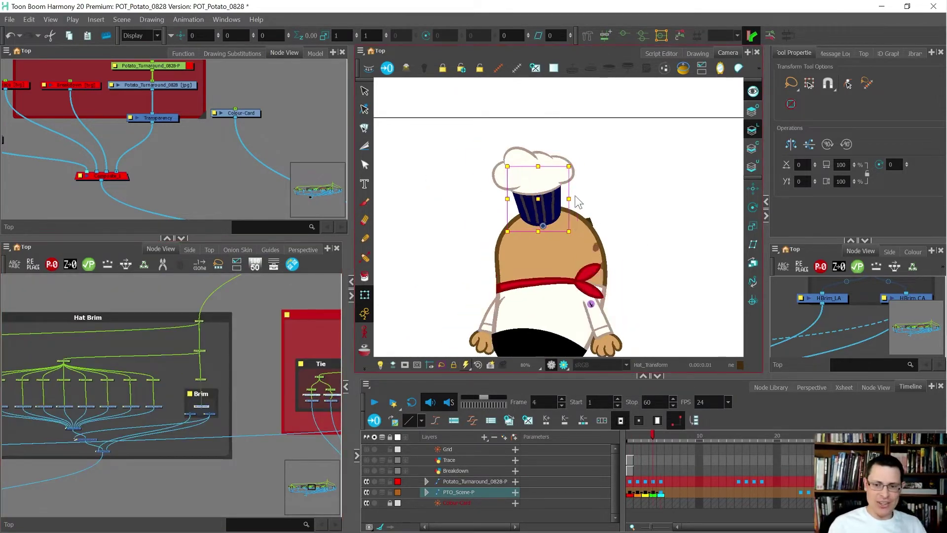
left_click(597, 213)
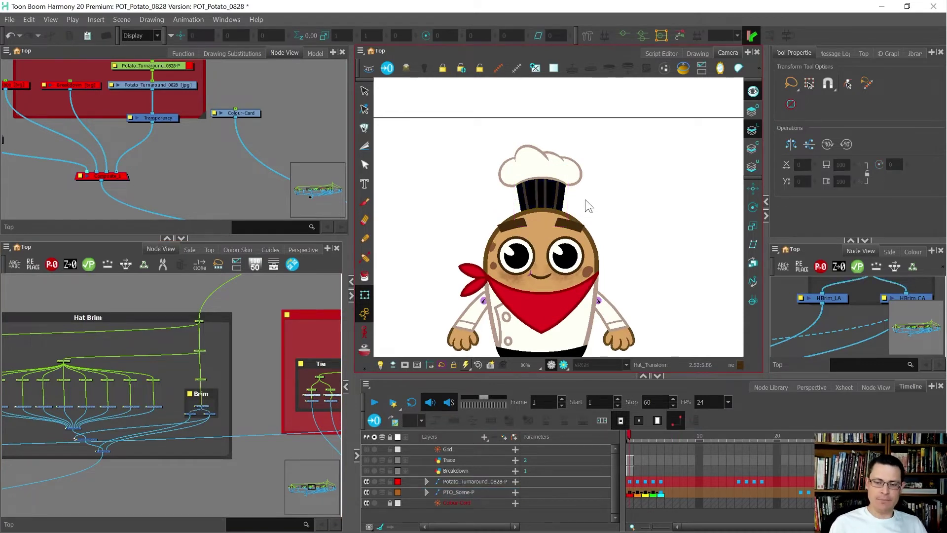
Step: Review the full-body turnaround with the adjusted hat by flipping repeatedly between frames 1 and 5
key("period")
key("period")
key("period")
key("period")
scroll(563, 196, "down", 3)
key("comma")
key("comma")
key("comma")
key("comma")
key("period")
key("period")
key("period")
key("period")
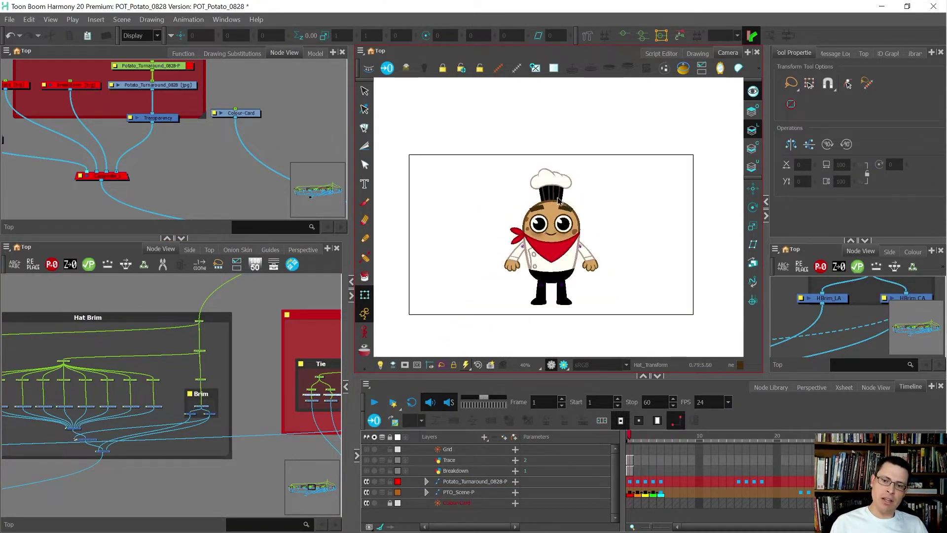
key("comma")
key("comma")
key("comma")
key("comma")
key("period")
key("period")
key("period")
key("period")
key("period")
key("comma")
key("comma")
key("comma")
key("comma")
key("comma")
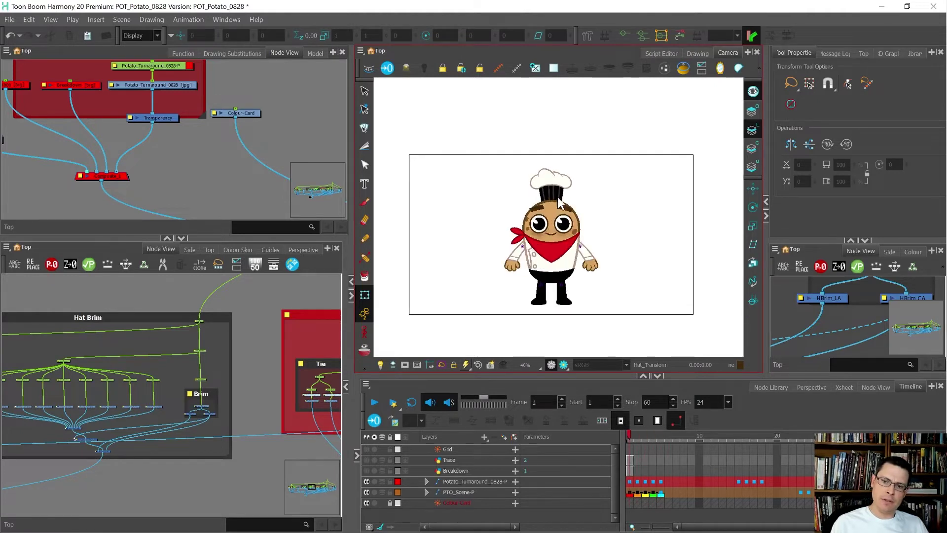
key("period")
key("period")
key("period")
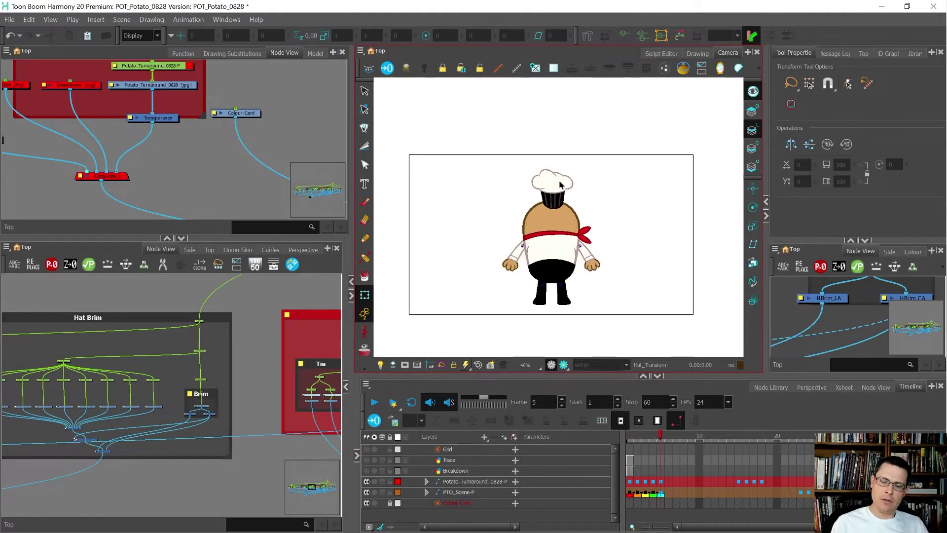
Step: Inspect the hat and brim up close while flipping through the turnaround poses
scroll(561, 185, "up", 4)
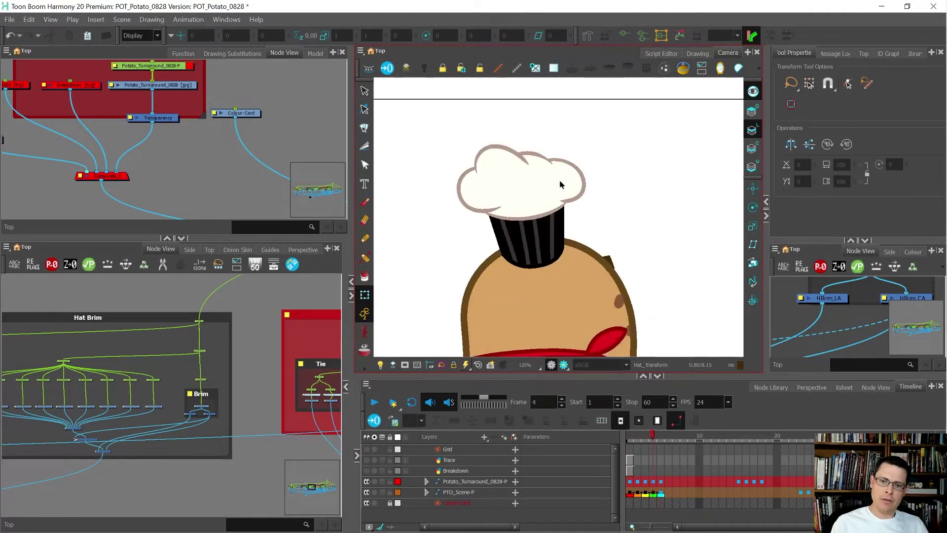
key("comma")
key("comma")
key("comma")
key("period")
key("period")
key("period")
key("period")
key("comma")
key("comma")
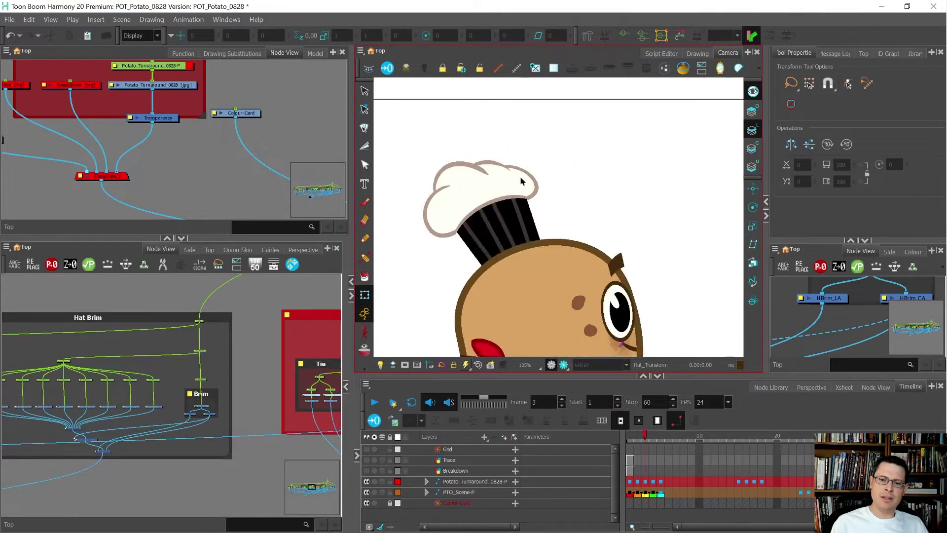
Step: Compare the hat's bulb shapes between the front, side and back poses by flipping through frames 1 to 5
key("comma")
key("comma")
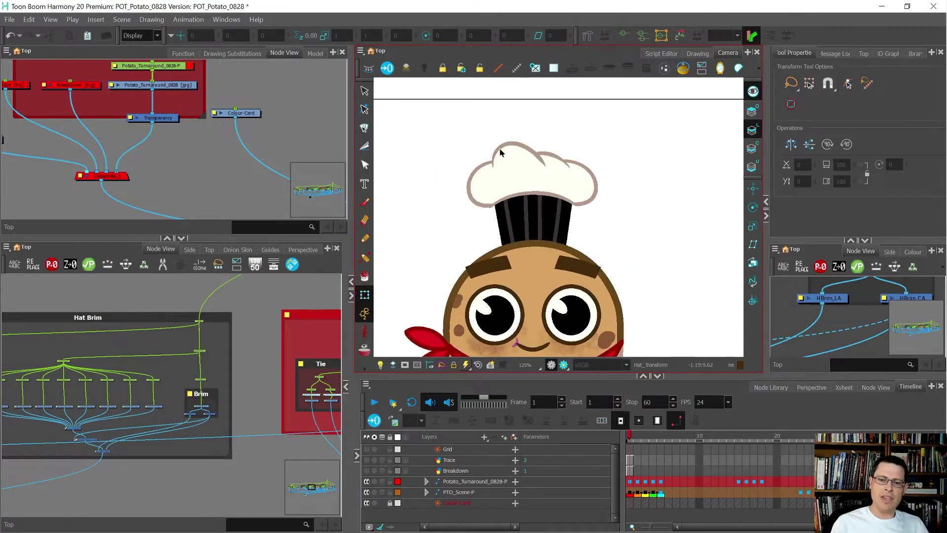
key("period")
key("period")
key("period")
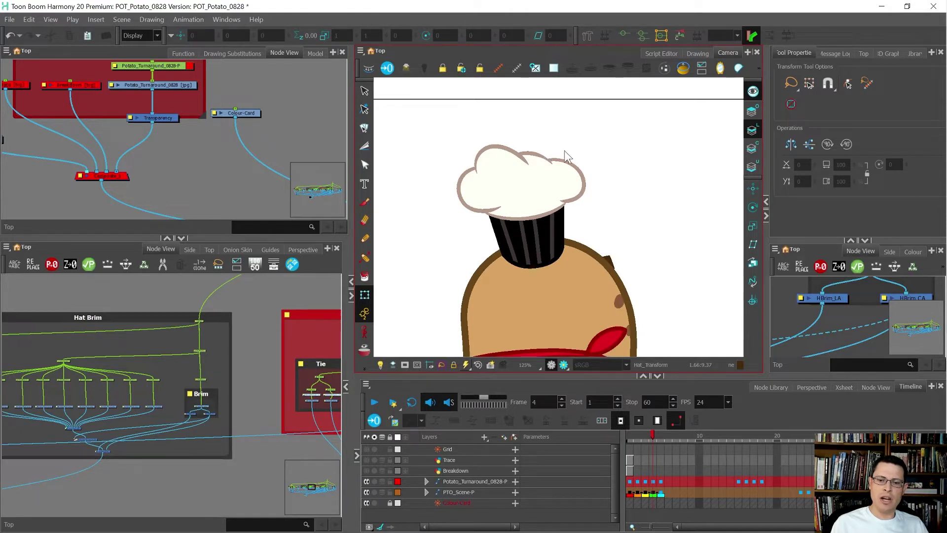
key("comma")
key("comma")
key("period")
key("period")
key("period")
Step: Select the hat bulbs on frame 5, step up to their parent peg, and check its pivot across the turnaround frames
left_click(566, 185)
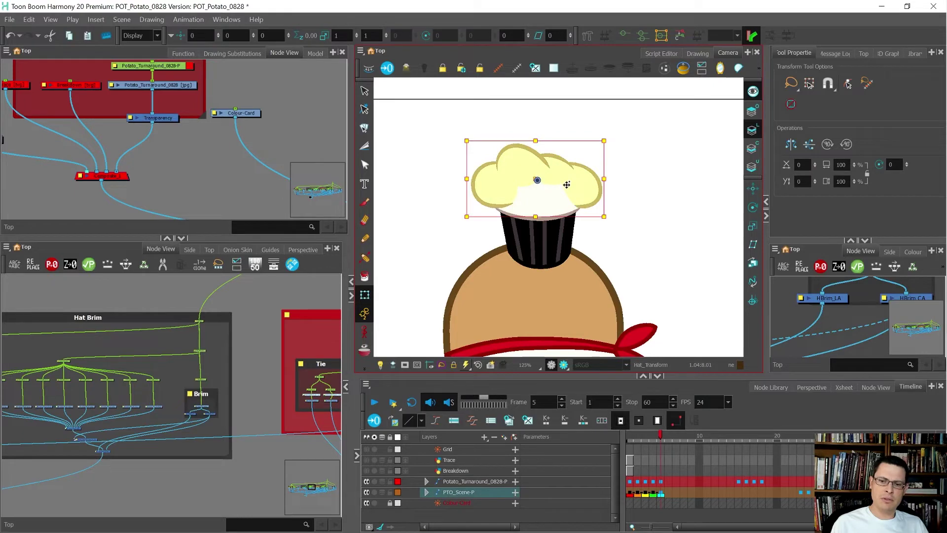
key("b")
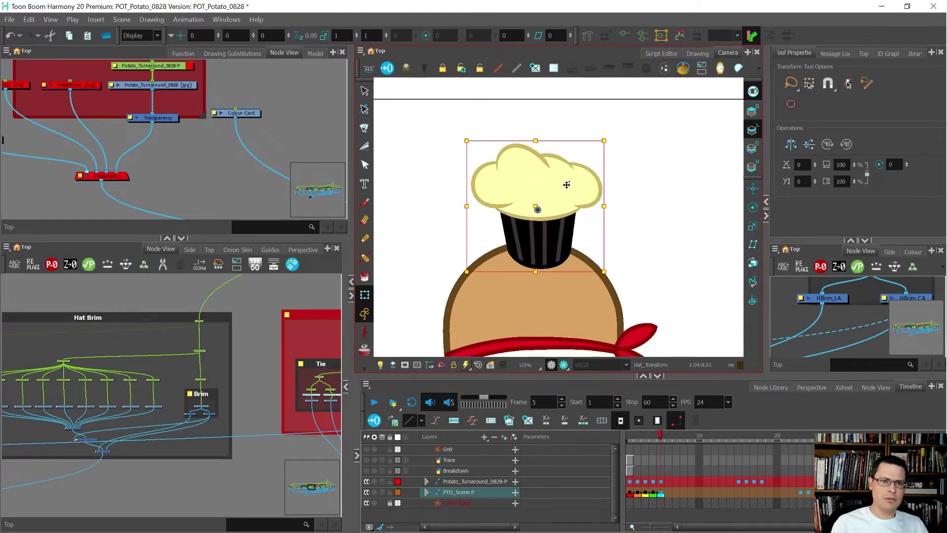
key("comma")
key("comma")
key("comma")
key("comma")
key("period")
key("period")
key("period")
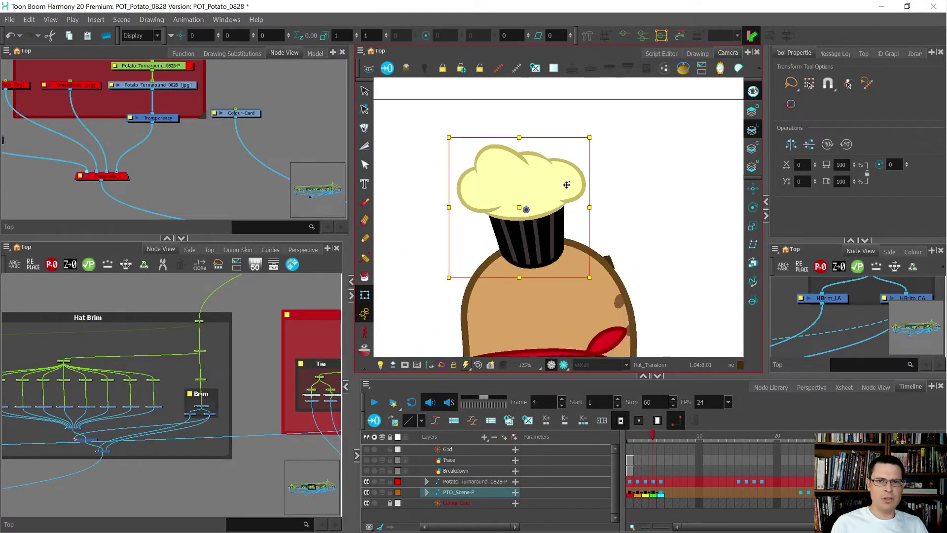
Step: Step back down to the child peg of the hat bulbs and check its pivot placement on every pose
key("shift+b")
key("comma")
key("comma")
key("comma")
key("period")
key("period")
key("period")
key("period")
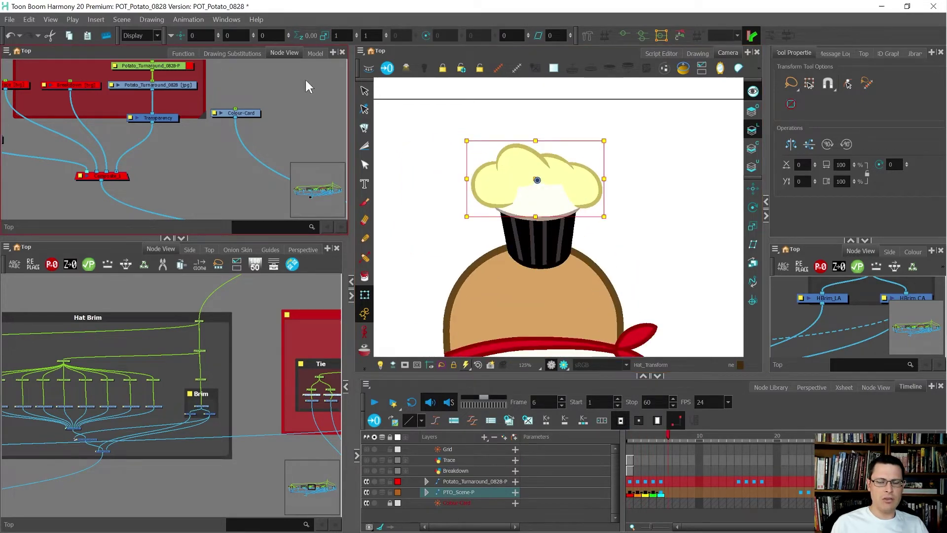
Step: Select the whole hat's Hat-MP peg on frame 1 and check its pivot through frame 5
key("comma")
key("comma")
key("comma")
key("comma")
key("comma")
left_click(546, 199)
left_click(545, 198)
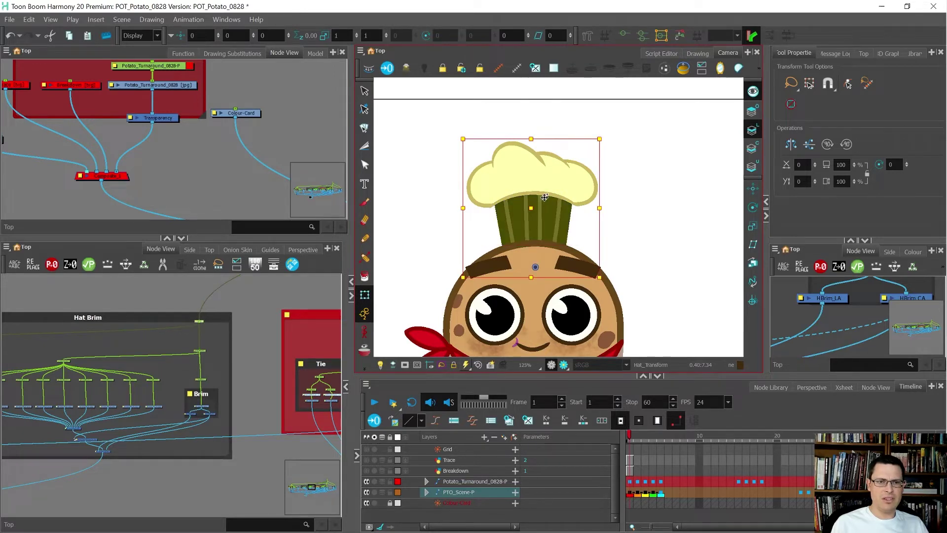
key("period")
key("period")
key("period")
key("period")
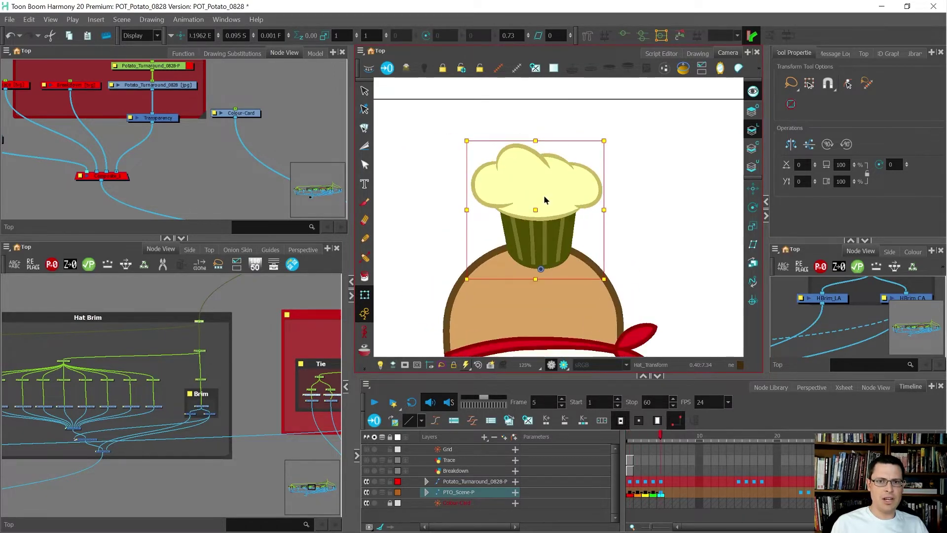
key("comma")
key("comma")
key("comma")
key("comma")
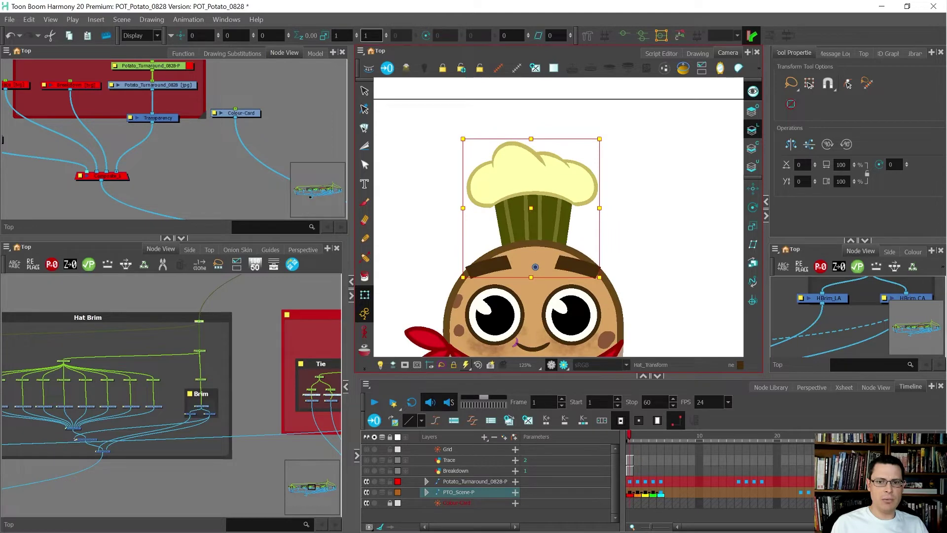
scroll(200, 325, "up", 4)
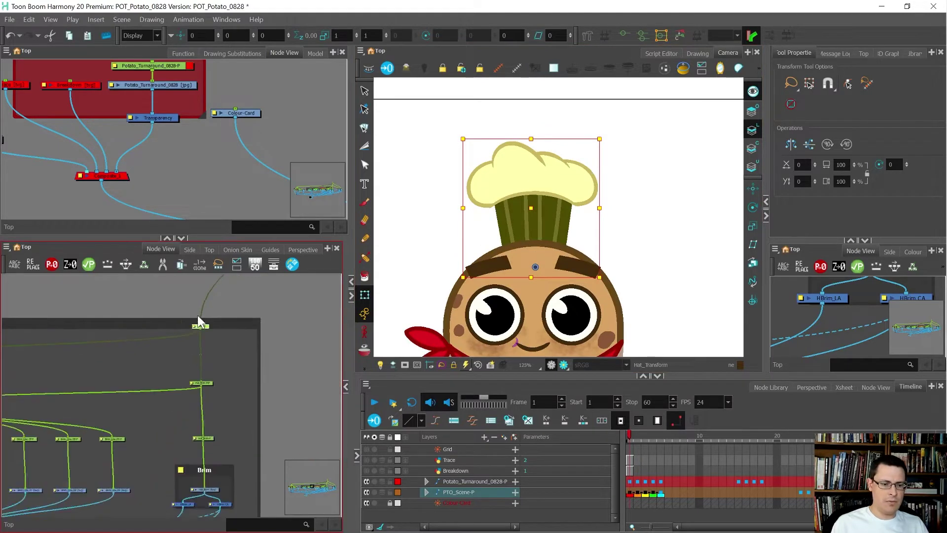
left_click(487, 253)
key("period")
key("period")
key("period")
key("period")
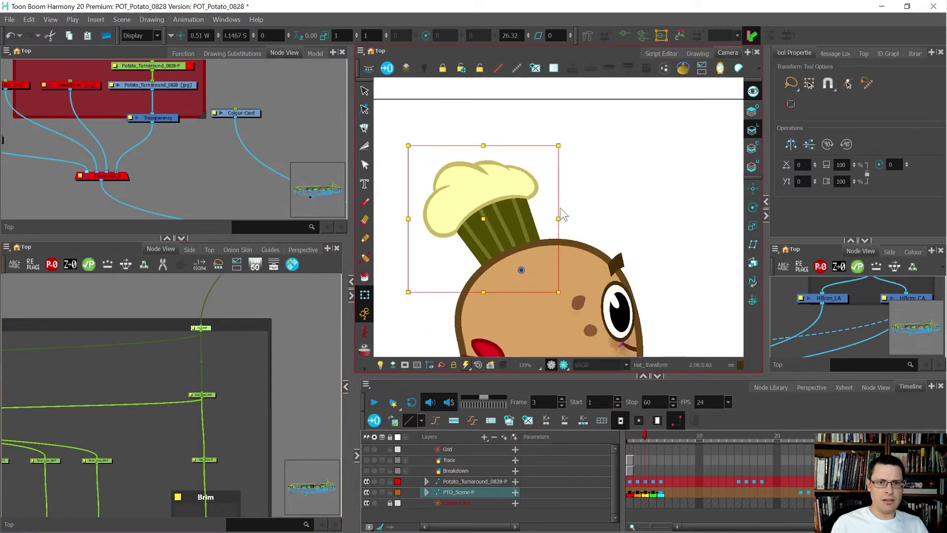
Step: Select the Hat_Brim-MP peg and then the master peg of the brim stripes, checking where their pivots sit
left_click(202, 397)
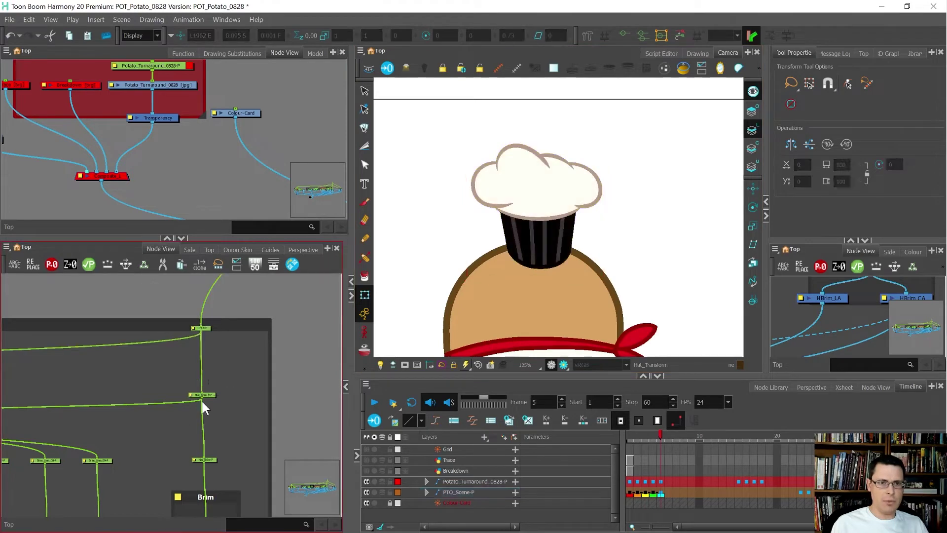
key("comma")
key("comma")
key("comma")
key("comma")
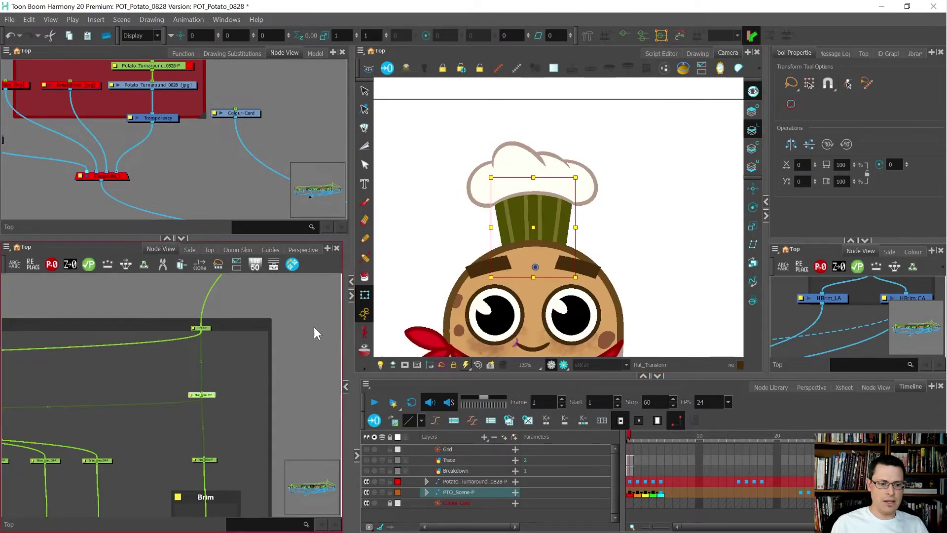
scroll(283, 329, "down", 5)
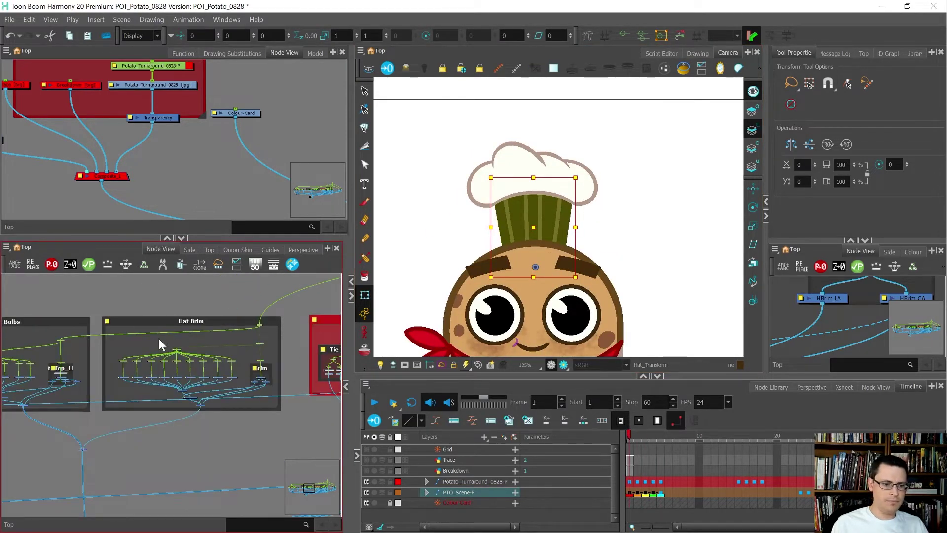
scroll(167, 342, "up", 8)
left_click_drag(167, 341, 268, 390)
scroll(271, 389, "down", 9)
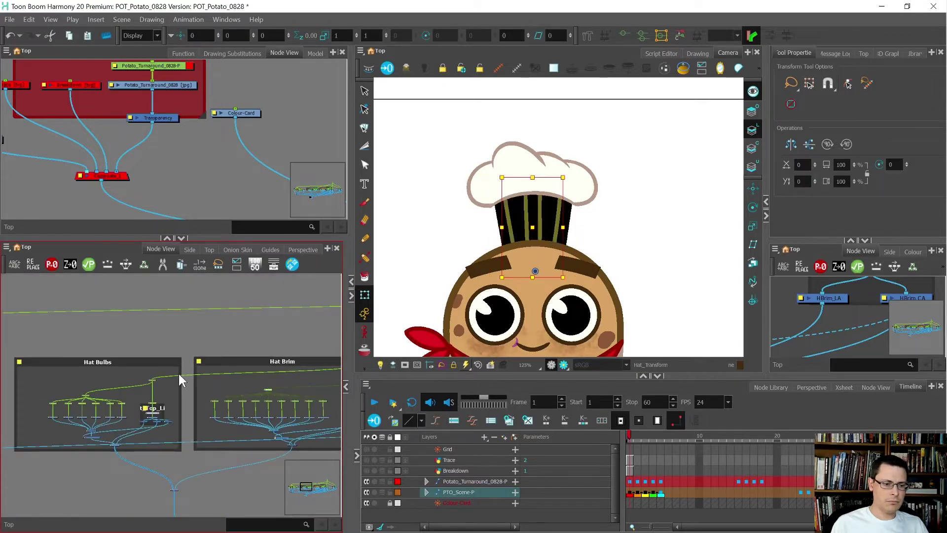
Step: Select the peg in the Hat Bulbs group and check its pivot between frames 1 and 5
scroll(140, 371, "up", 7)
left_click_drag(140, 371, 261, 418)
key("period")
key("period")
key("period")
key("period")
key("comma")
key("comma")
key("comma")
key("comma")
Step: Select the Hat_Bulbs-MP peg and check its pivot across the turnaround poses
scroll(246, 354, "down", 6)
scroll(46, 401, "up", 8)
left_click_drag(219, 387, 288, 422)
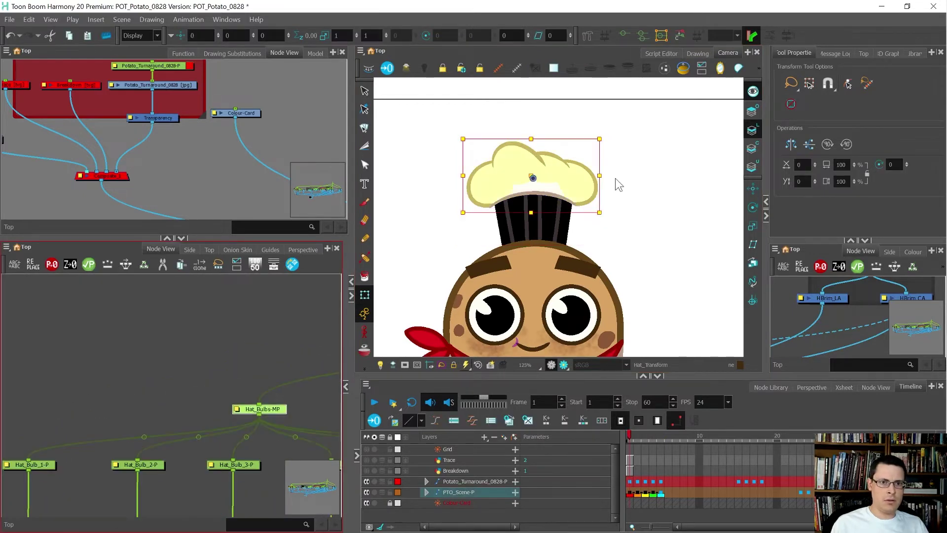
key("period")
key("period")
key("period")
key("period")
key("comma")
key("comma")
key("comma")
key("comma")
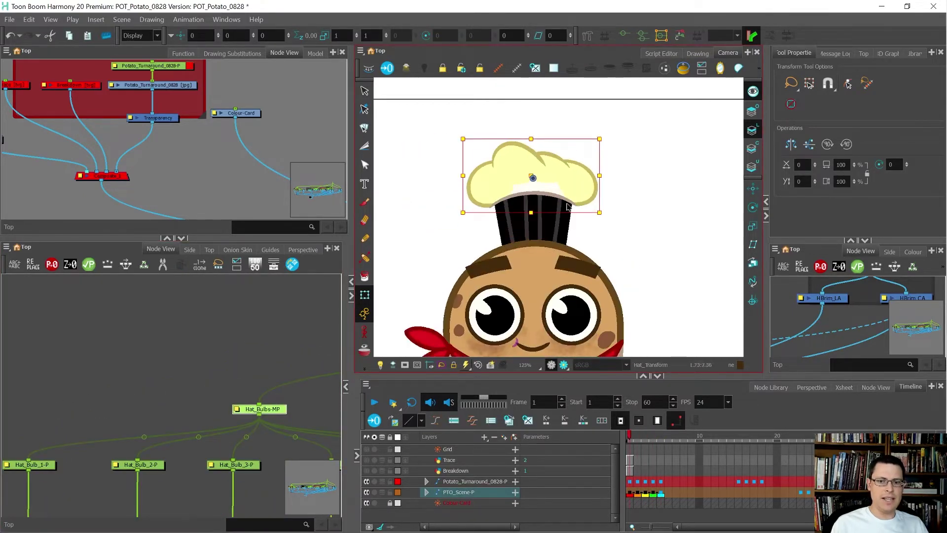
Step: Select the upper peg that drives both the hat bulbs and Hat_Top_Line, and check its pivot on each frame
scroll(183, 345, "down", 8)
scroll(236, 354, "up", 2)
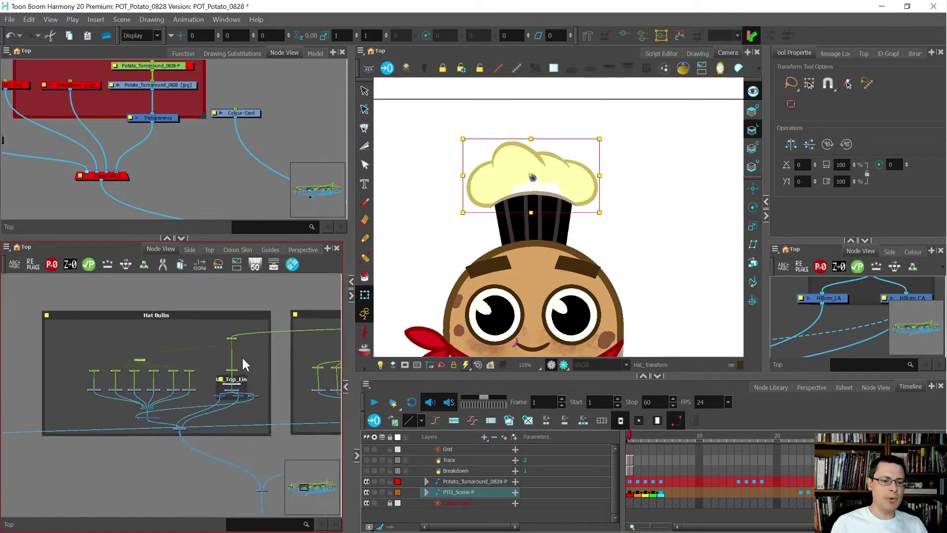
scroll(243, 357, "up", 3)
left_click_drag(243, 357, 193, 306)
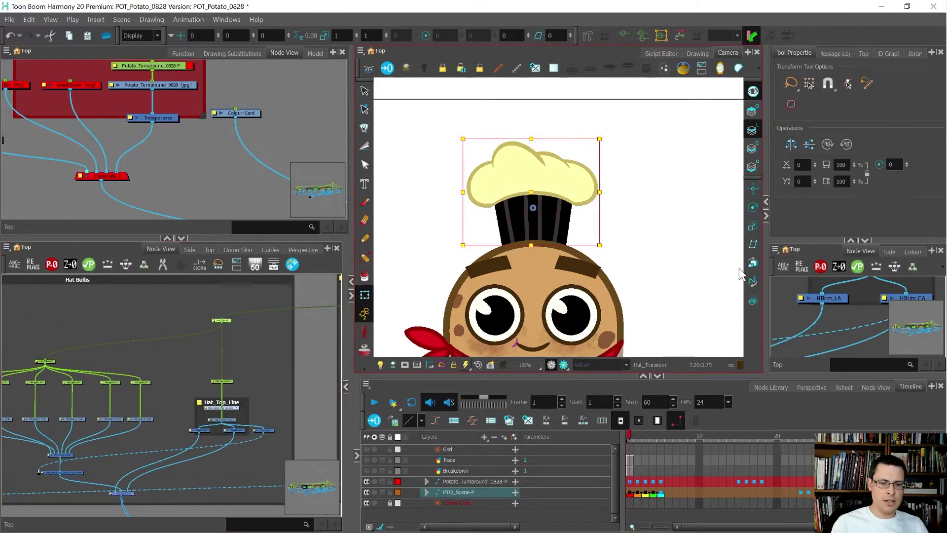
key("period")
key("period")
key("period")
key("period")
key("period")
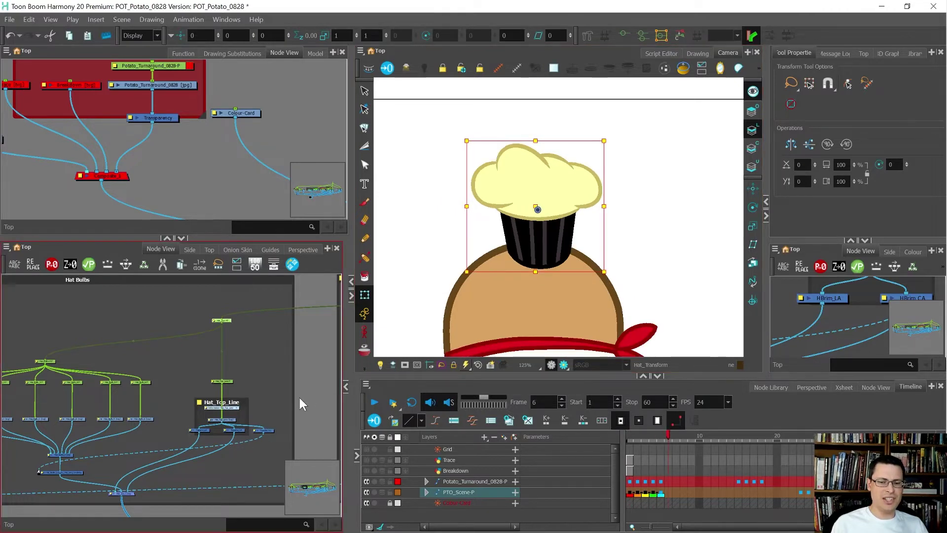
Step: Move the Hat-MP peg up out of the Hat Brim backdrop and create a new backdrop around it
scroll(143, 398, "down", 4)
scroll(232, 370, "up", 6)
left_click_drag(199, 383, 117, 307)
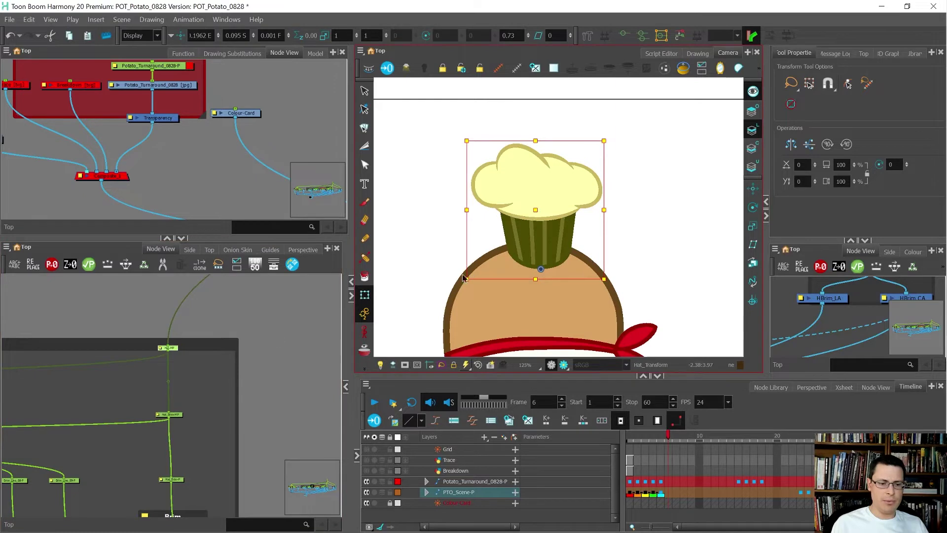
left_click_drag(193, 307, 109, 402)
left_click_drag(196, 370, 196, 337)
key("ctrl+shift+b")
Step: Colour the backdrop around Hat-MP bright green and name it X Flip Here
scroll(157, 289, "up", 2)
double_click(144, 295)
left_click(320, 188)
scroll(328, 217, "up", 5)
left_click(326, 256)
left_click(314, 199)
type("X Flip Here")
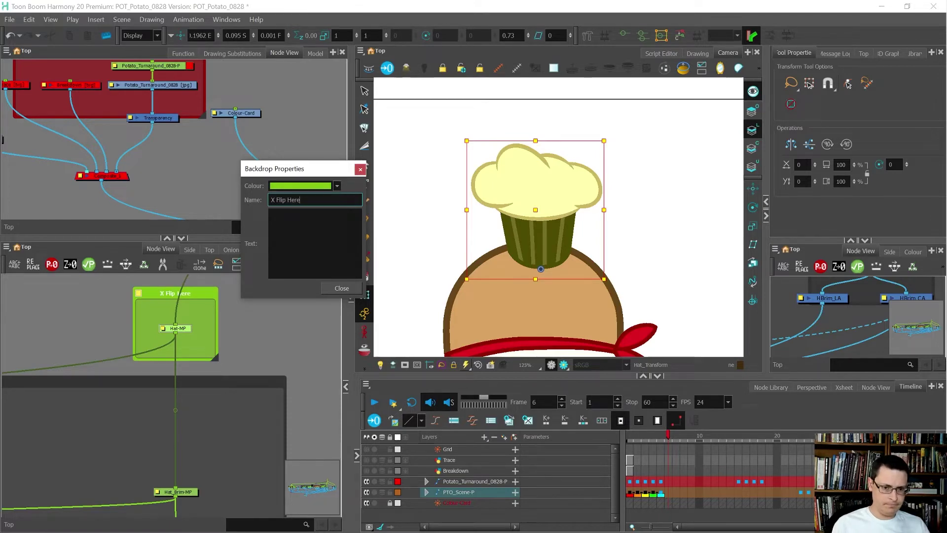
left_click(343, 289)
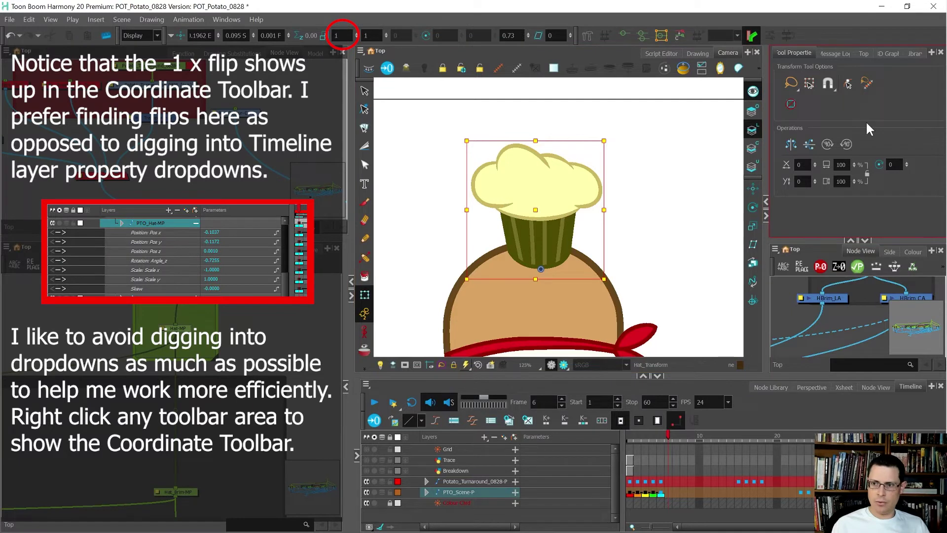
Step: Flip the whole hat horizontally at the Hat-MP peg on frames 5 and 4
left_click(793, 144)
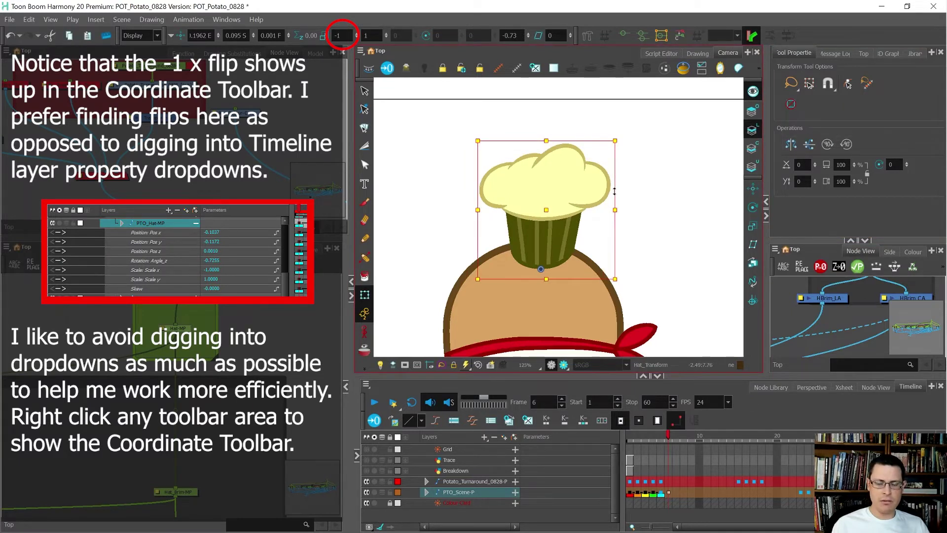
key("comma")
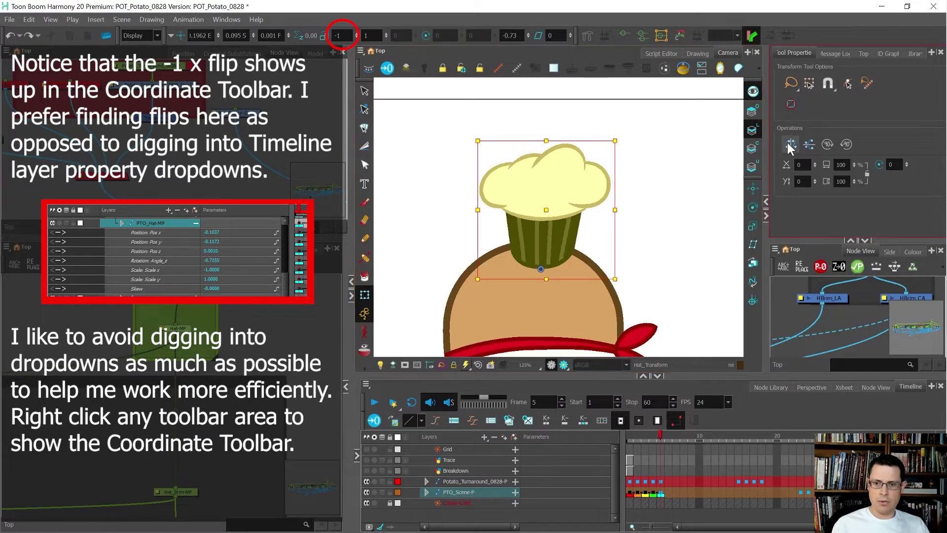
key("comma")
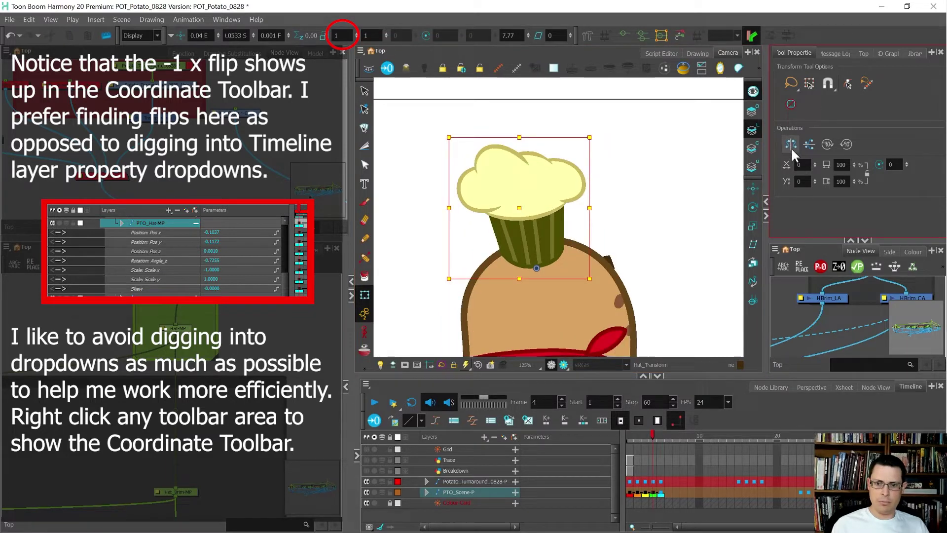
left_click(791, 146)
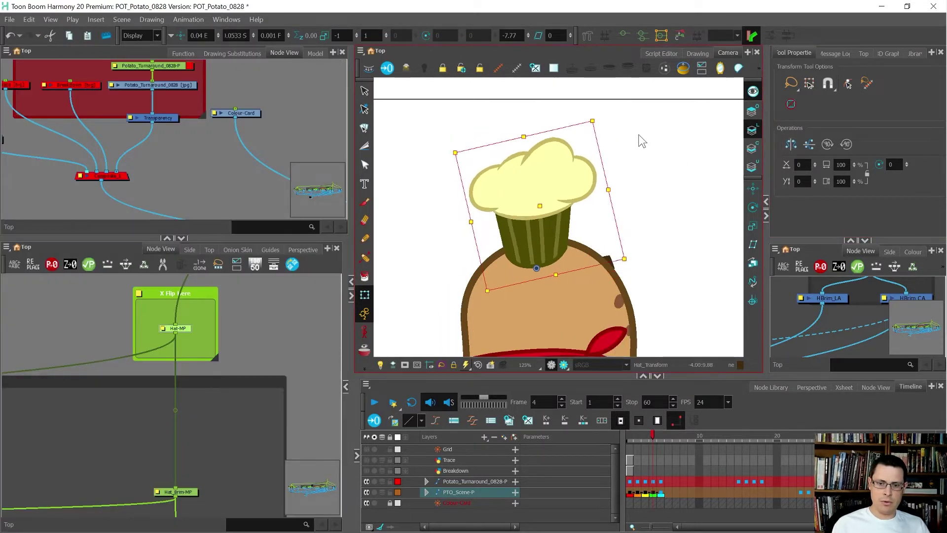
Step: Review the flipped hat against the unflipped front poses by stepping repeatedly through the turnaround
key("period")
key("comma")
key("comma")
key("comma")
key("period")
key("period")
key("period")
key("comma")
key("comma")
key("comma")
key("period")
key("period")
Step: Select the top bulb of the flipped hat and examine how the bulbs line up across the poses
left_click(543, 157)
key("period")
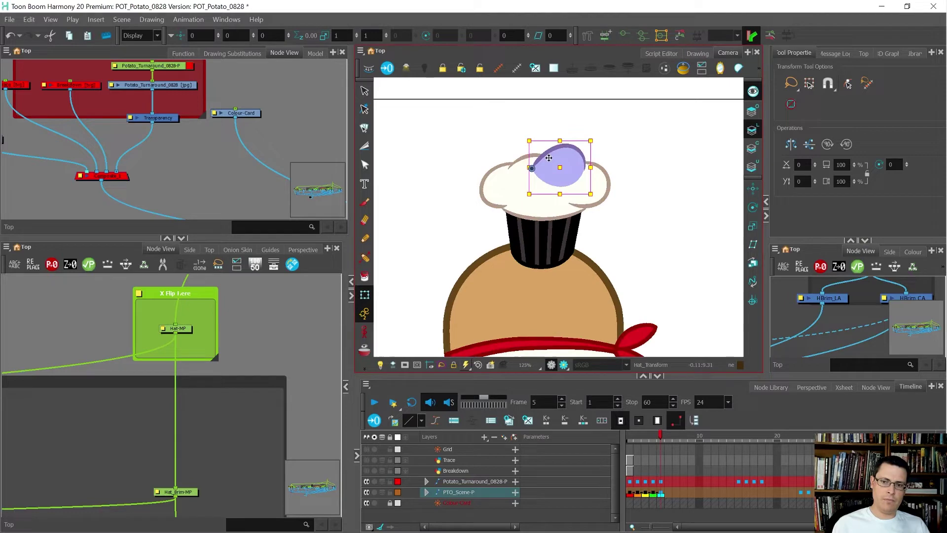
scroll(545, 158, "up", 2)
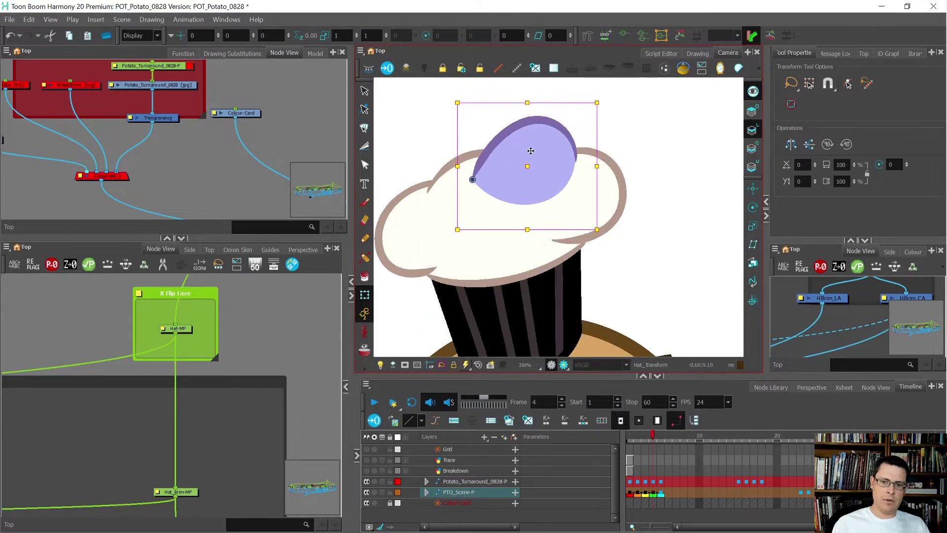
scroll(517, 165, "down", 4)
key("comma")
key("comma")
key("comma")
key("period")
key("period")
key("period")
key("comma")
key("comma")
key("comma")
key("period")
key("period")
scroll(513, 158, "up", 2)
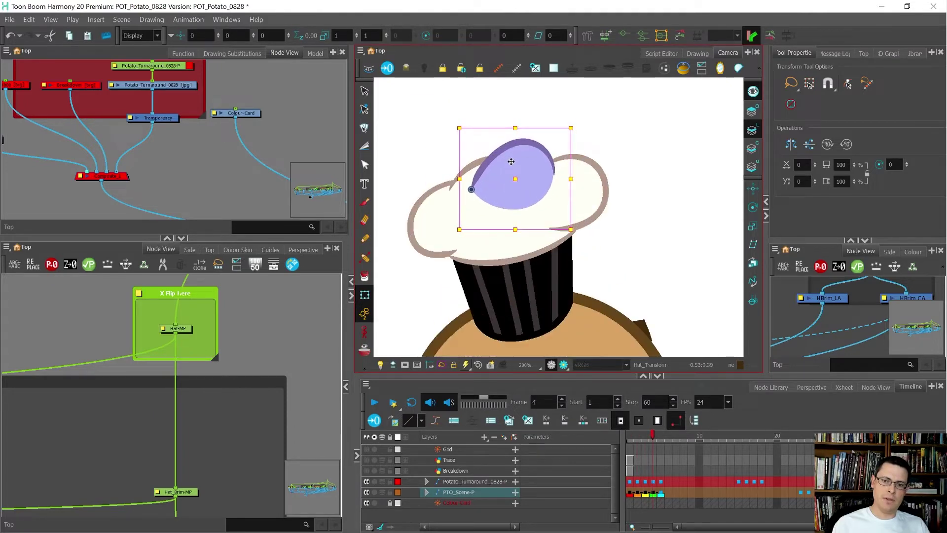
Step: Compare the bulb placement on frame 4 with the neighbouring frames up close
key("period")
key("comma")
key("comma")
key("period")
key("period")
key("comma")
key("period")
key("comma")
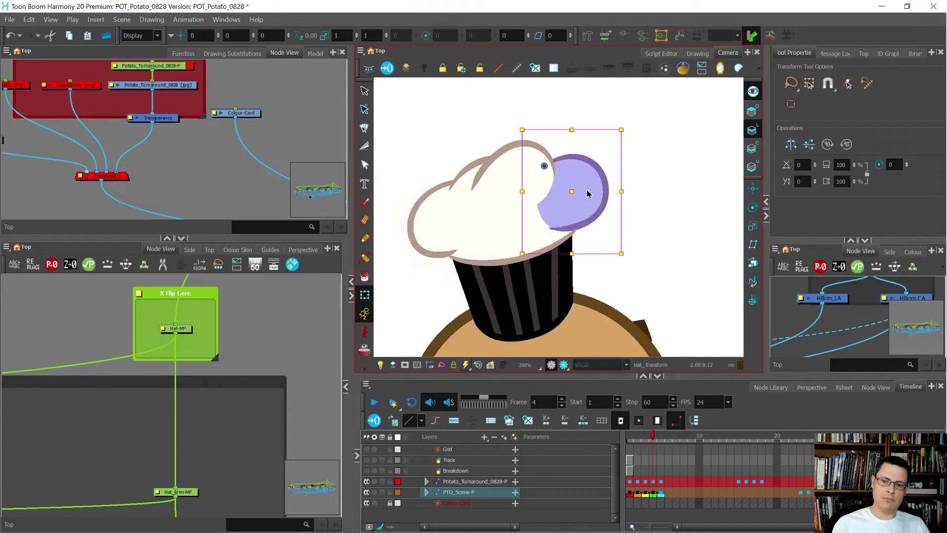
Step: Nudge the hat's right-hand bulb slightly inward on frame 4 and skew it a little
left_click_drag(588, 194, 585, 192)
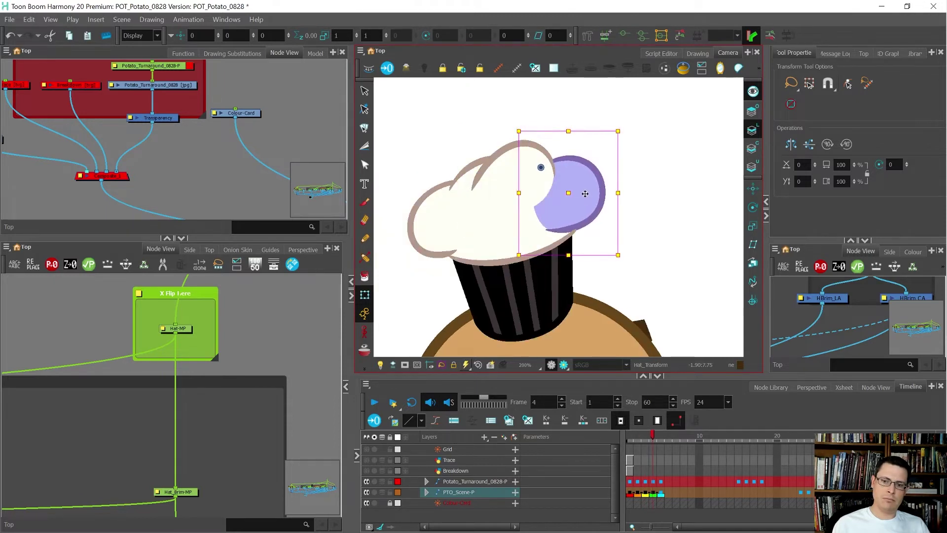
scroll(585, 194, "down", 2)
key("period")
key("comma")
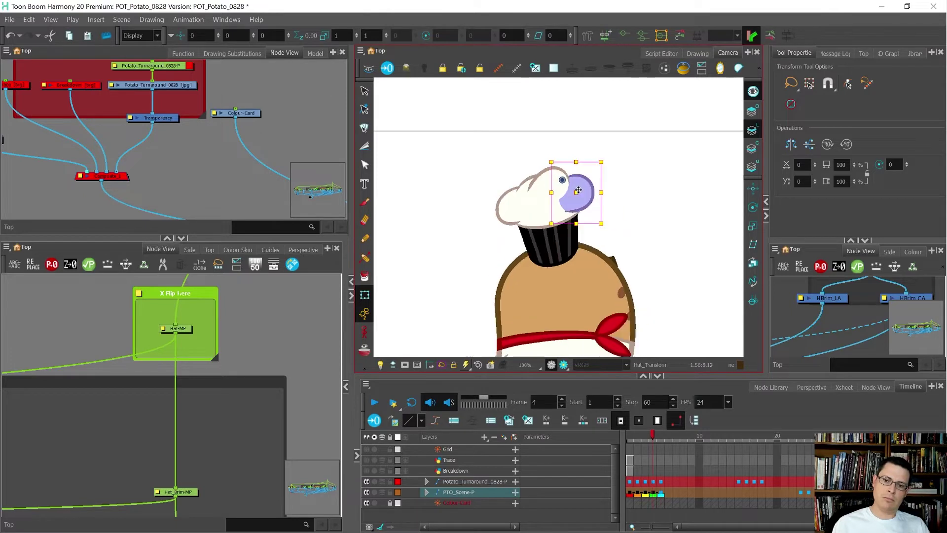
scroll(579, 190, "up", 1)
left_click_drag(593, 155, 590, 156)
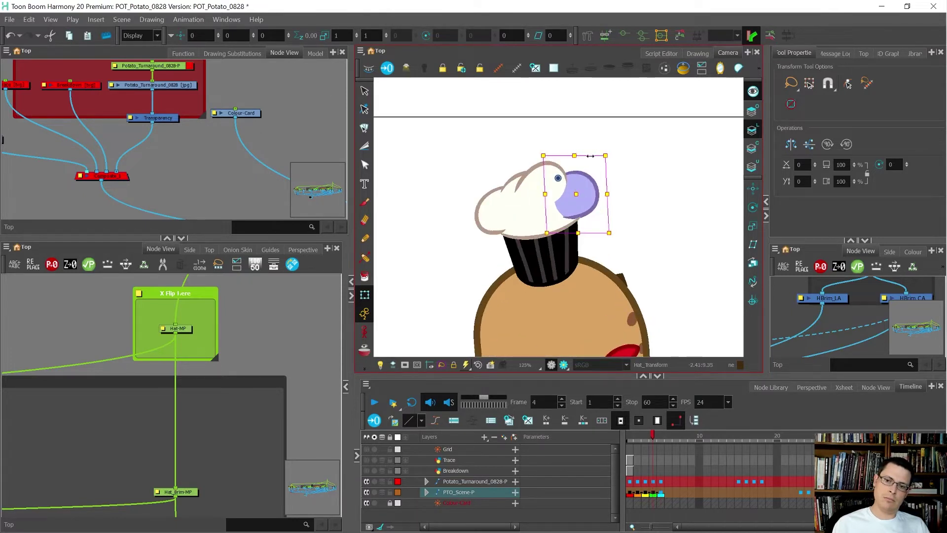
scroll(598, 190, "up", 3)
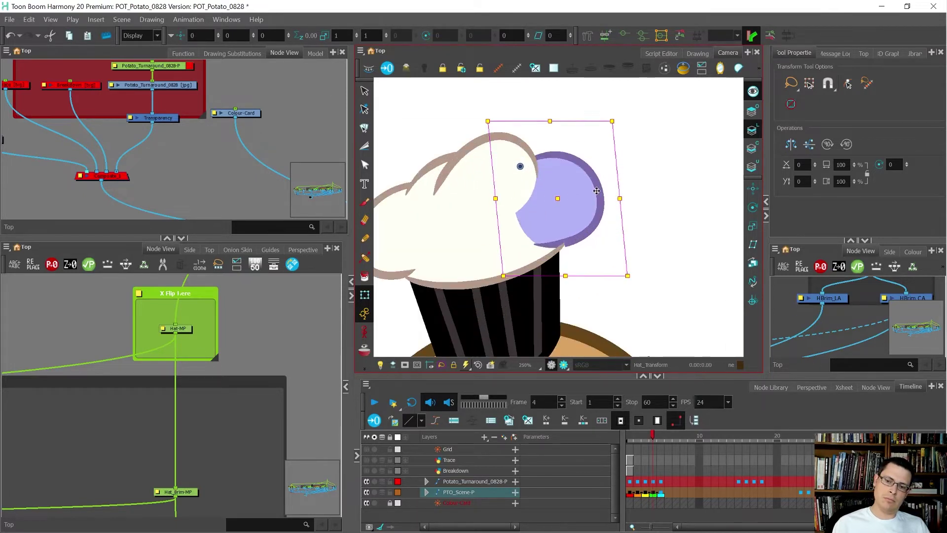
Step: Compare the adjusted right-hand bulb on frame 4 with the hat poses on frames 3 and 5
key("period")
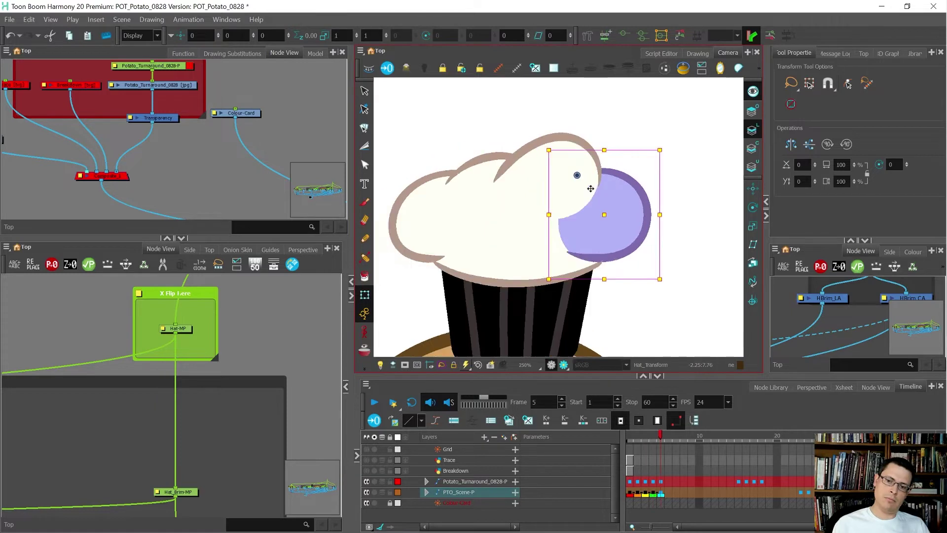
scroll(590, 188, "down", 4)
key("comma")
key("comma")
key("period")
key("period")
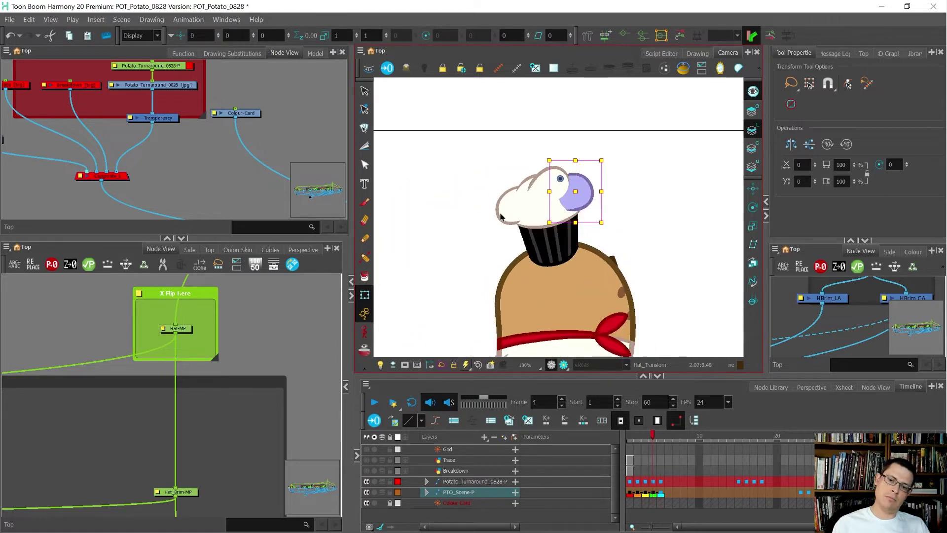
key("period")
key("comma")
key("comma")
Step: Move the hat's left-hand bulb slightly outward and down on frame 4, checking it against the neighbouring frames
scroll(527, 188, "up", 2)
left_click(528, 179)
left_click_drag(528, 179, 514, 184)
key("period")
scroll(515, 184, "down", 2)
key("comma")
key("comma")
key("period")
key("period")
key("comma")
key("comma")
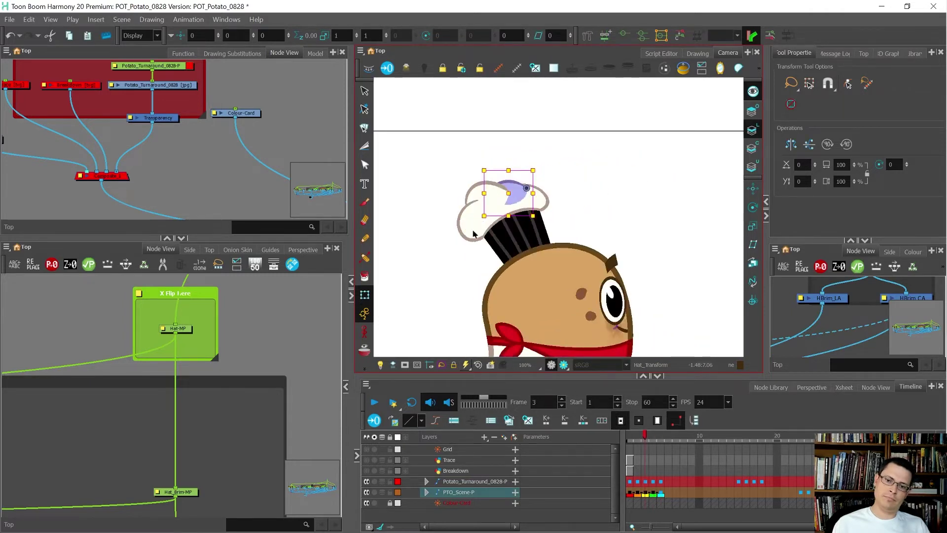
key("period")
Step: Select the left-hand bulb's peg on frame 4 and shift it slightly to line up with the hat's outline
scroll(506, 239, "up", 1)
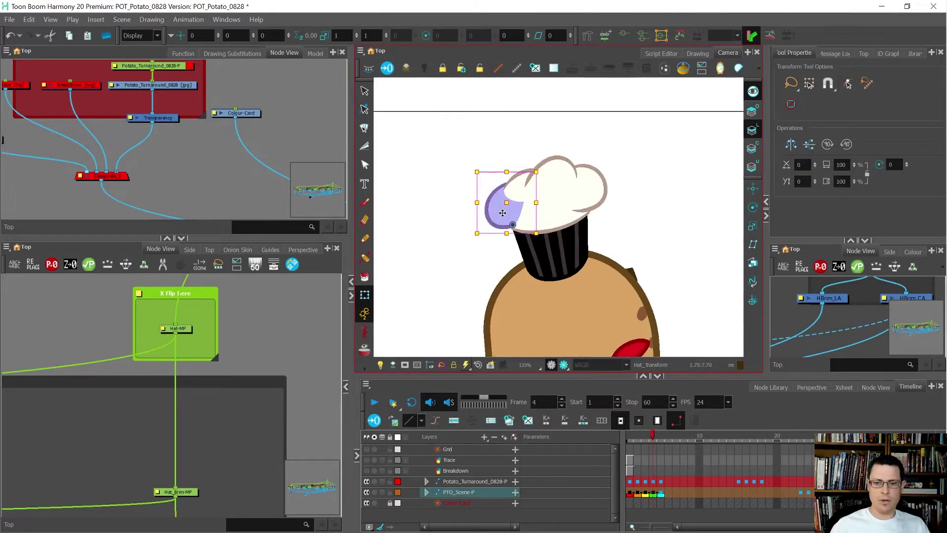
scroll(502, 212, "up", 4)
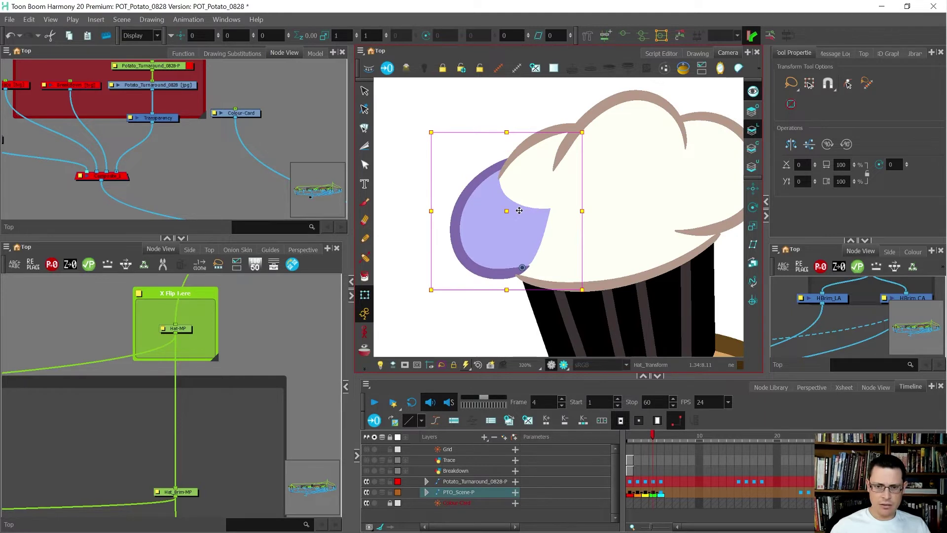
left_click(519, 211)
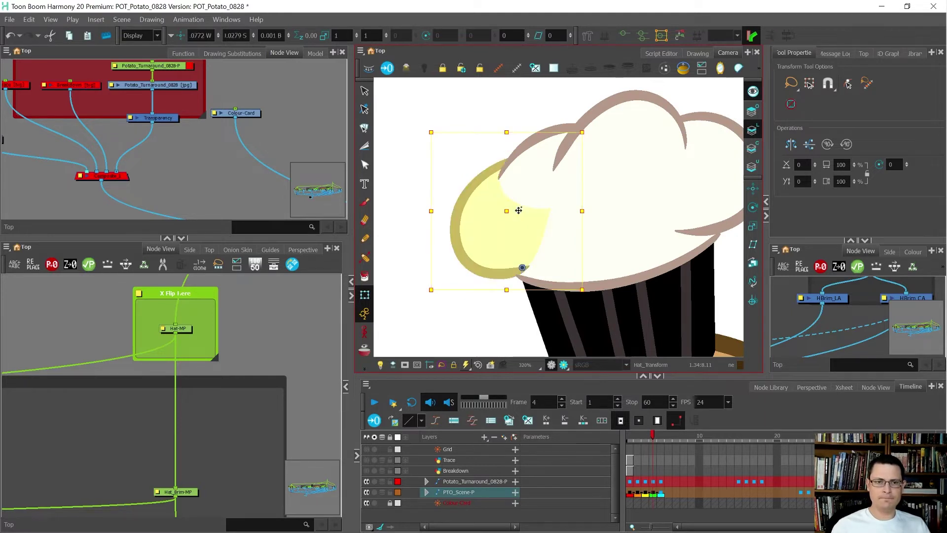
key("r")
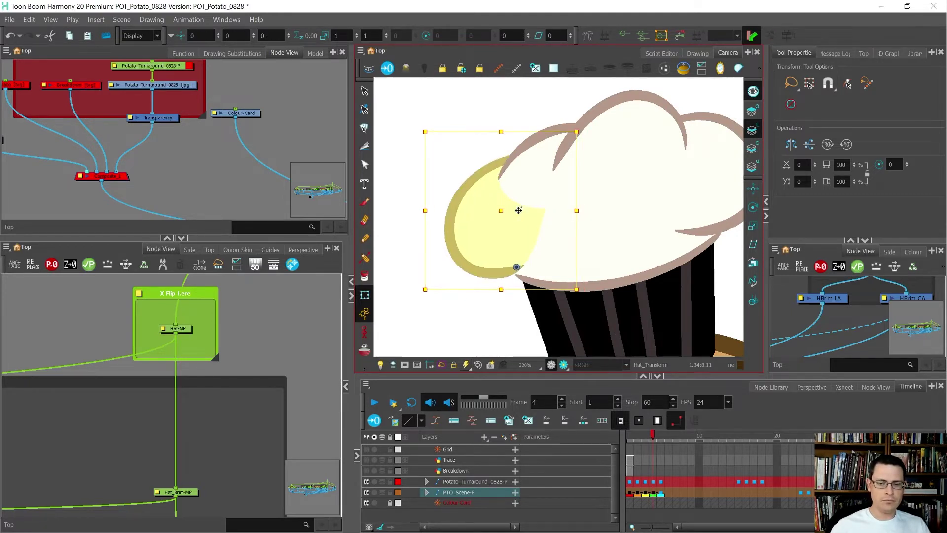
left_click_drag(518, 210, 526, 213)
scroll(525, 213, "down", 3)
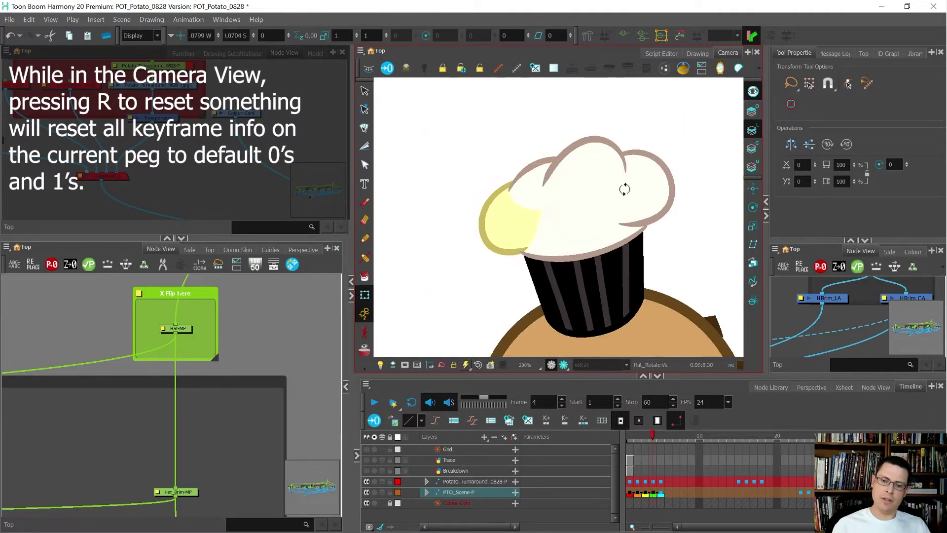
Step: Reshape the left-hand bulb on frame 4 to a scale of 0.86 by 0.99, a rotation of 2.8 and a skew of 5.22
key("r")
left_click_drag(572, 193, 564, 193)
key("period")
key("comma")
scroll(583, 204, "down", 5)
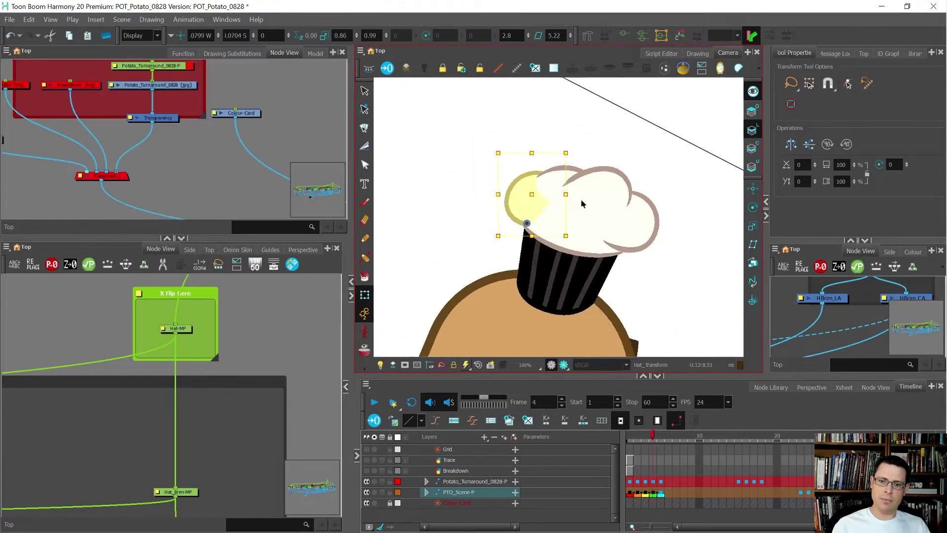
scroll(585, 205, "up", 5)
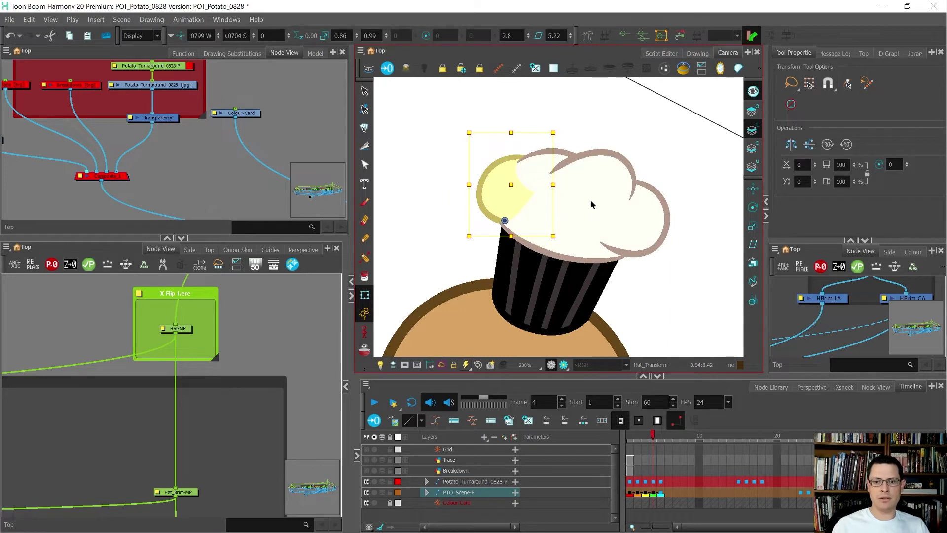
Step: Compare the reshaped bulb with frames 3 and 5 and fine-tune its position on frame 4
key("period")
scroll(590, 200, "down", 2)
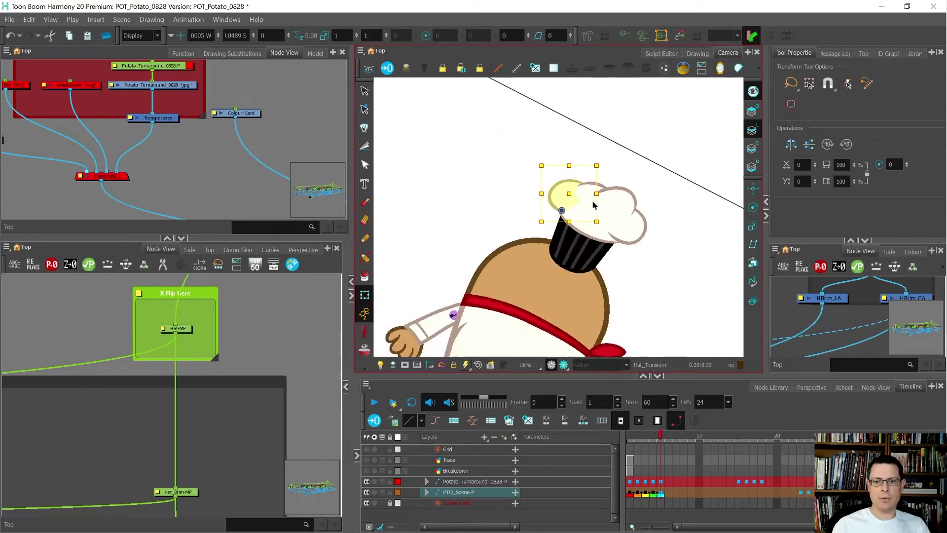
key("comma")
key("comma")
key("period")
key("period")
key("comma")
key("comma")
scroll(587, 193, "up", 2)
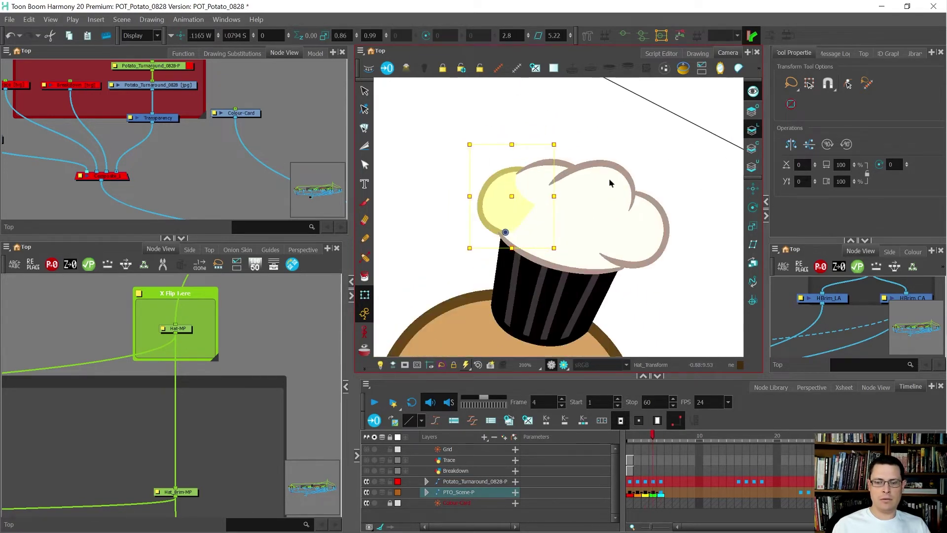
Step: Check the hat's top bulb on frames 4 and 5 and save the scene
left_click(602, 177)
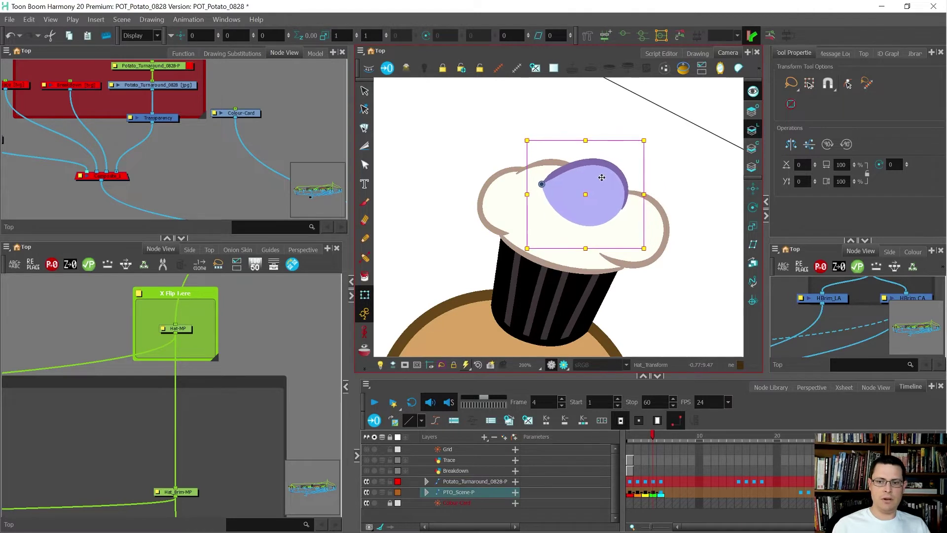
scroll(602, 178, "down", 2)
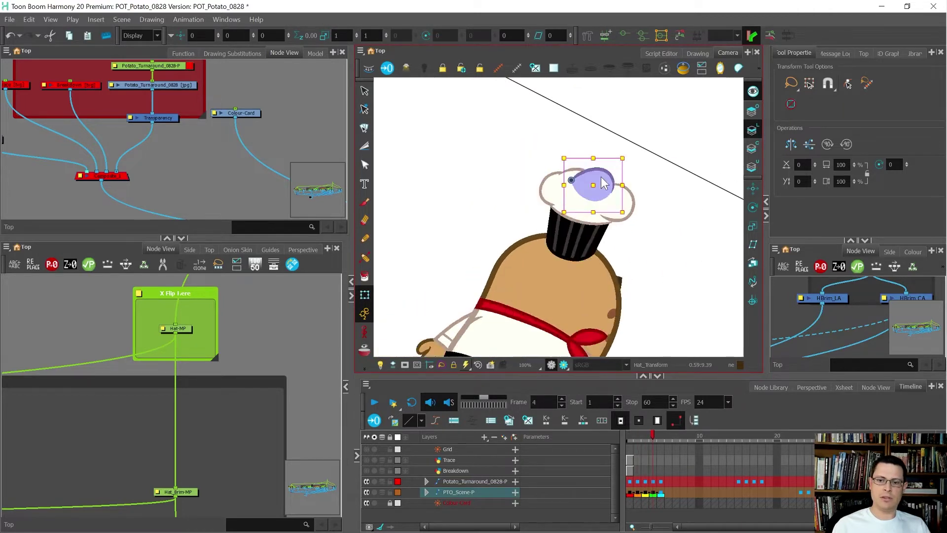
key(".")
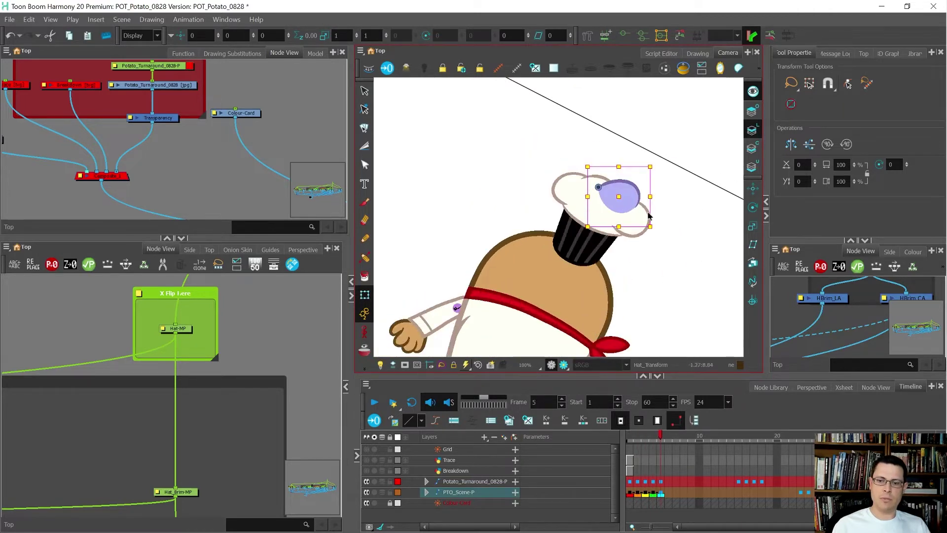
left_click(685, 238)
key("ctrl+s")
key("shift+m")
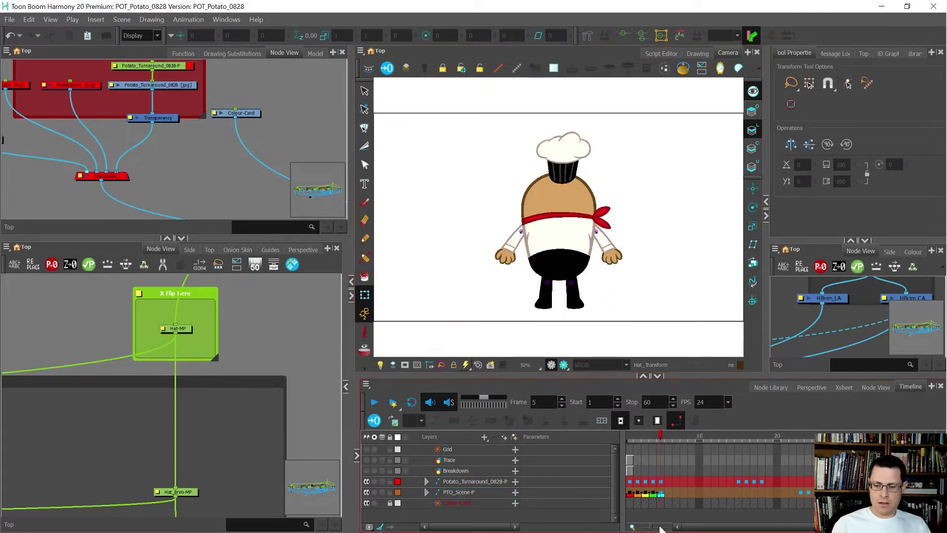
Step: Move the back-view pose keyframe on the PTO_Scene-P layer from frame 5 to frame 8 and check the poses
left_click(660, 492)
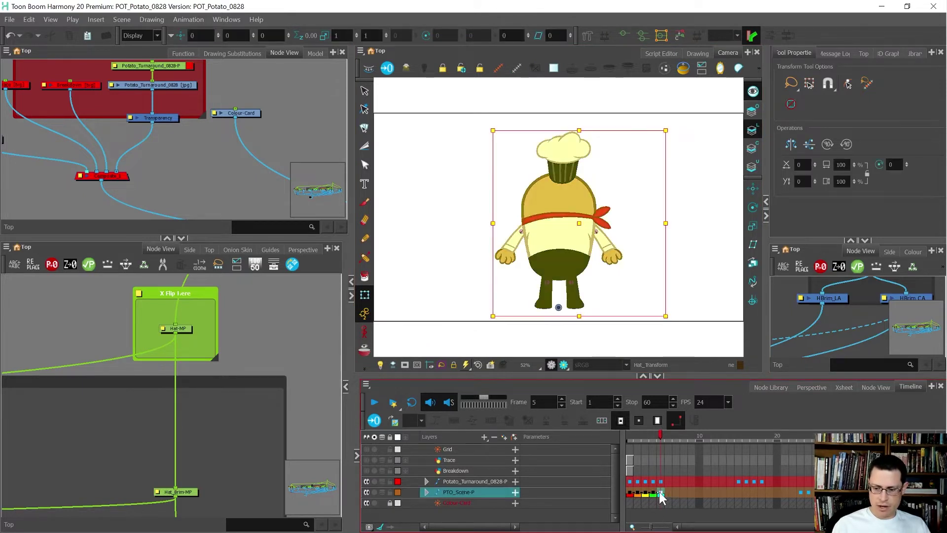
left_click_drag(681, 491, 682, 491)
left_click(654, 491)
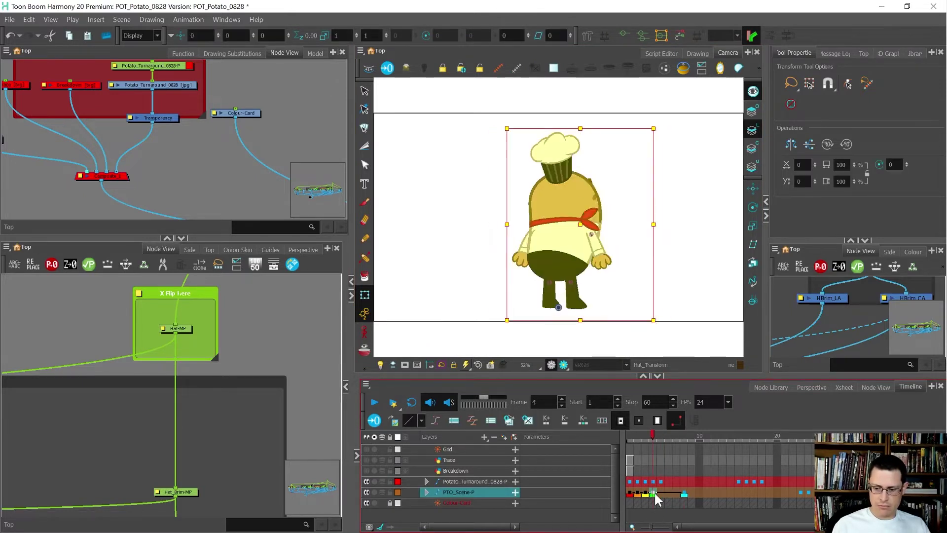
left_click(675, 307)
key("period")
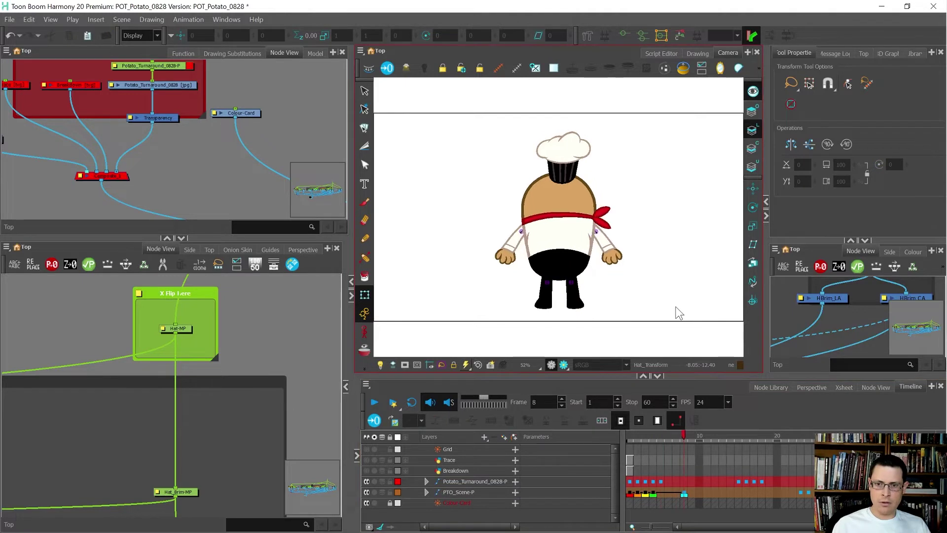
key("comma")
key("comma")
key("comma")
key("comma")
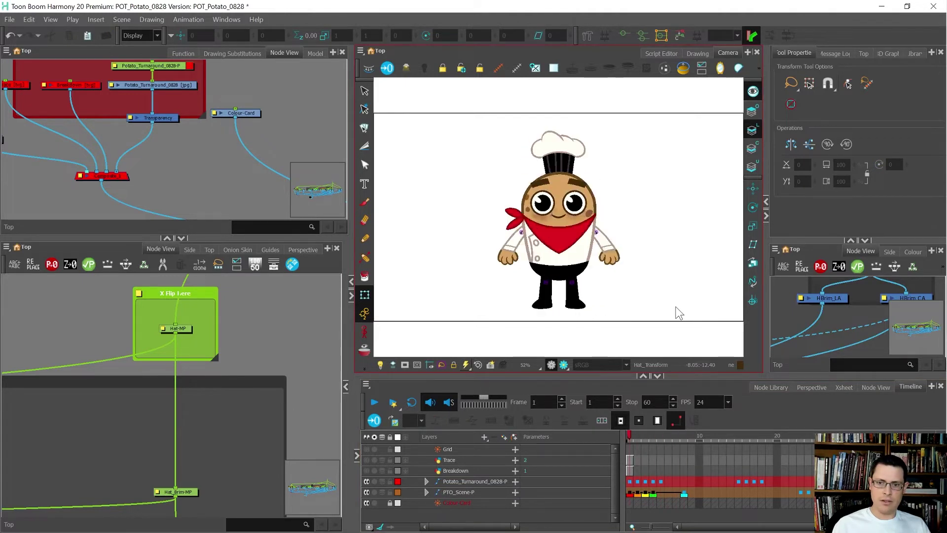
Step: Extend the first pose on PTO_Scene-P by three frames and the second by two, spacing the keys at frames 1, 5, 8, 9 and 13
left_click(632, 494)
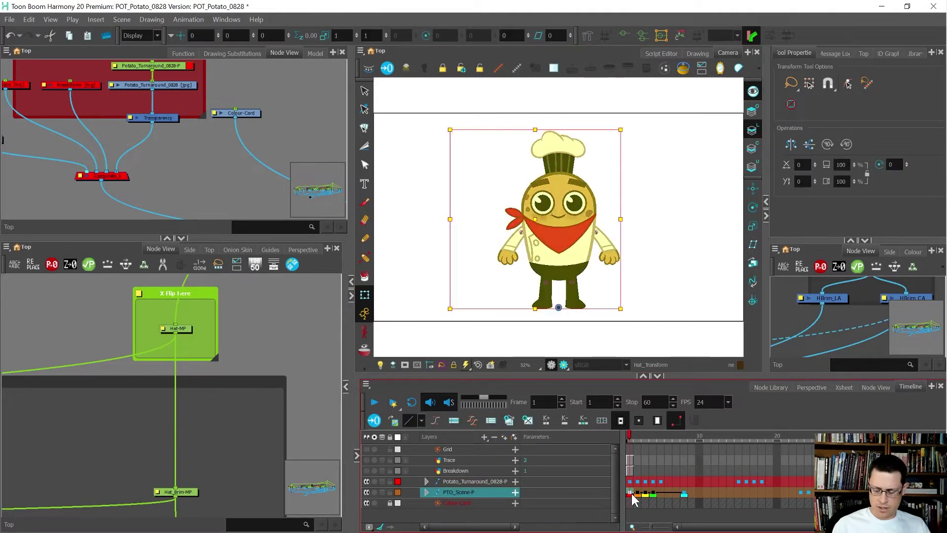
key("plus")
key("plus")
key("plus")
key("apostrophe")
key("plus")
key("plus")
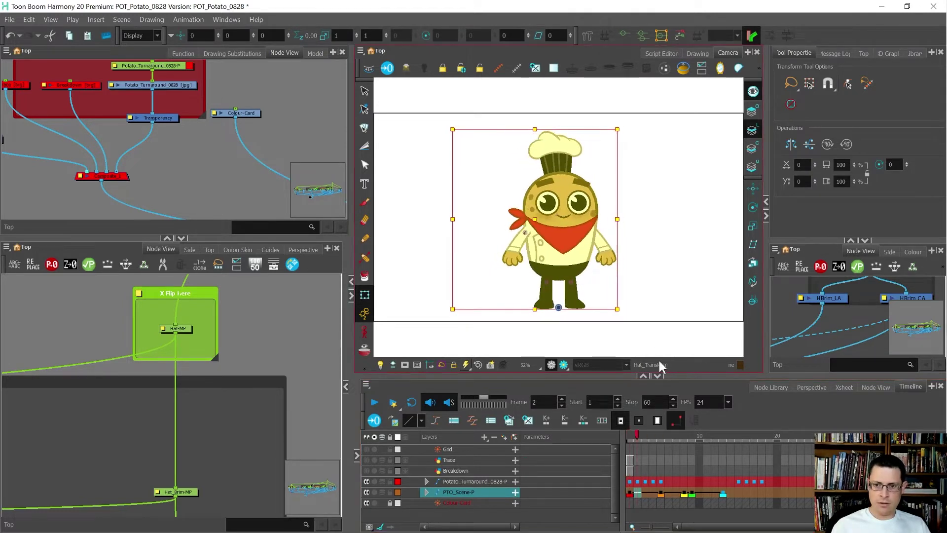
Step: Examine the interpolated in-betweens by stepping back and forth repeatedly through the spaced-out turnaround poses
key("period")
key("period")
key("period")
key("period")
key("comma")
key("comma")
key("comma")
key("comma")
key("comma")
key("comma")
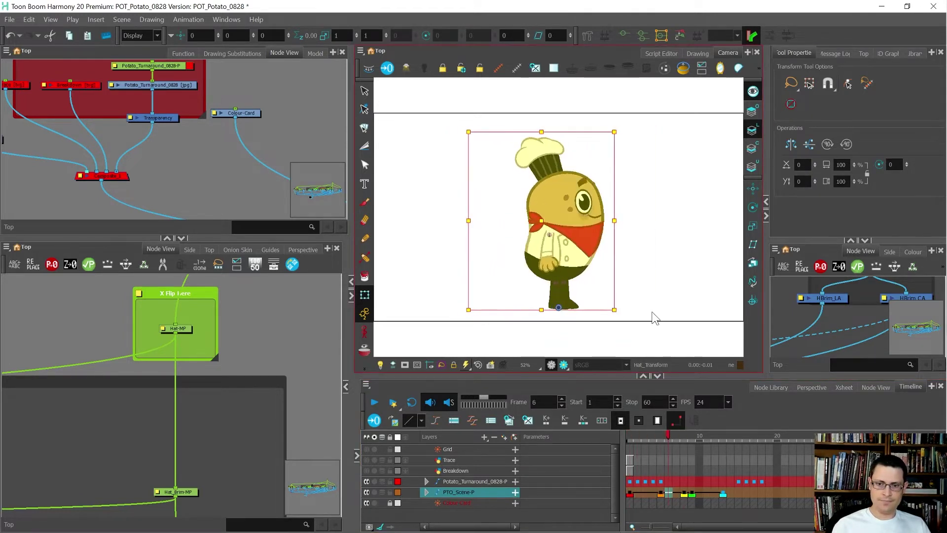
key("period")
key("period")
key("period")
key("period")
key("period")
key("period")
key("period")
key("period")
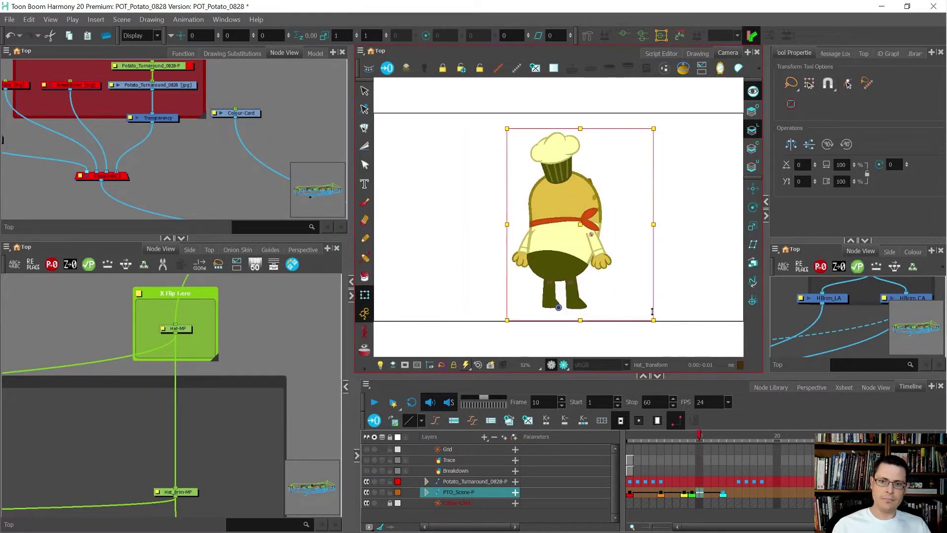
key("comma")
key("comma")
key("comma")
key("comma")
key("comma")
key("comma")
key("comma")
key("comma")
key("comma")
key("comma")
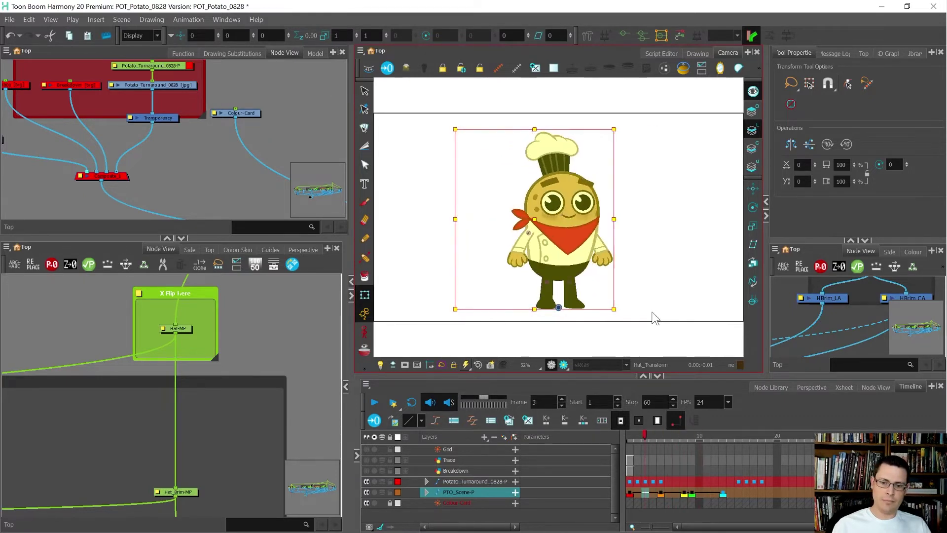
key("period")
key("period")
key("period")
key("period")
key("period")
key("period")
key("period")
key("period")
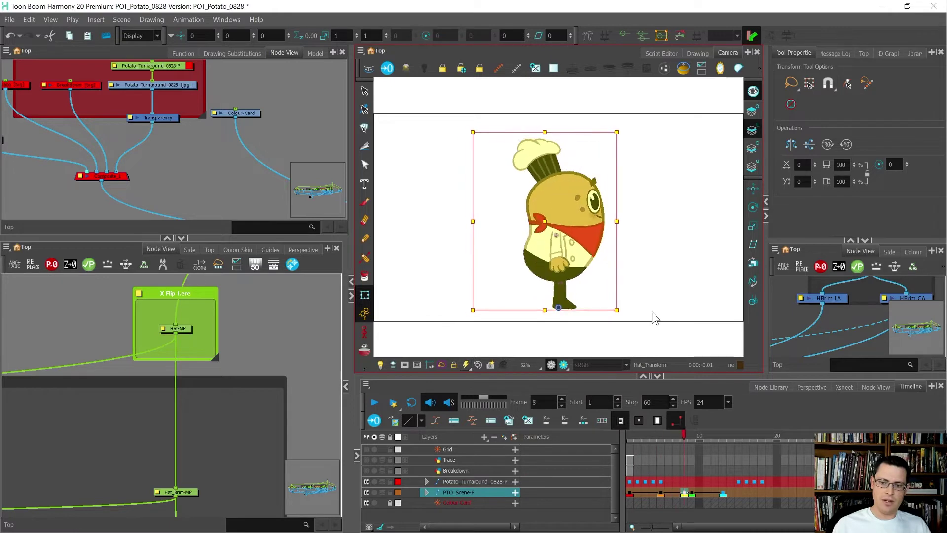
Step: Return to the front pose on frame 1, clear the selection and save the scene
key("comma")
key("comma")
key("comma")
key("comma")
key("comma")
key("comma")
key("comma")
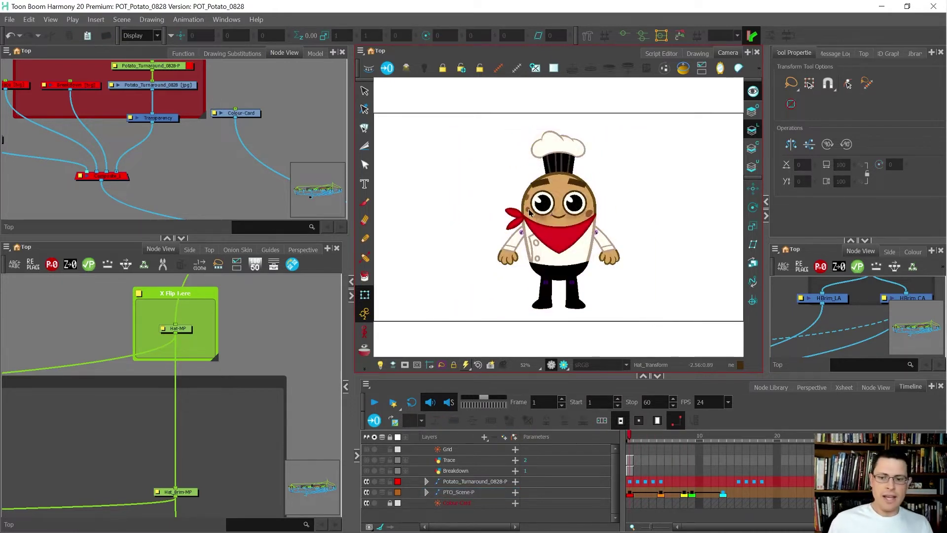
Step: Examine the neckerchief knot up close at the body's edge on the side poses of frames 7 and 8
key("period")
key("period")
key("period")
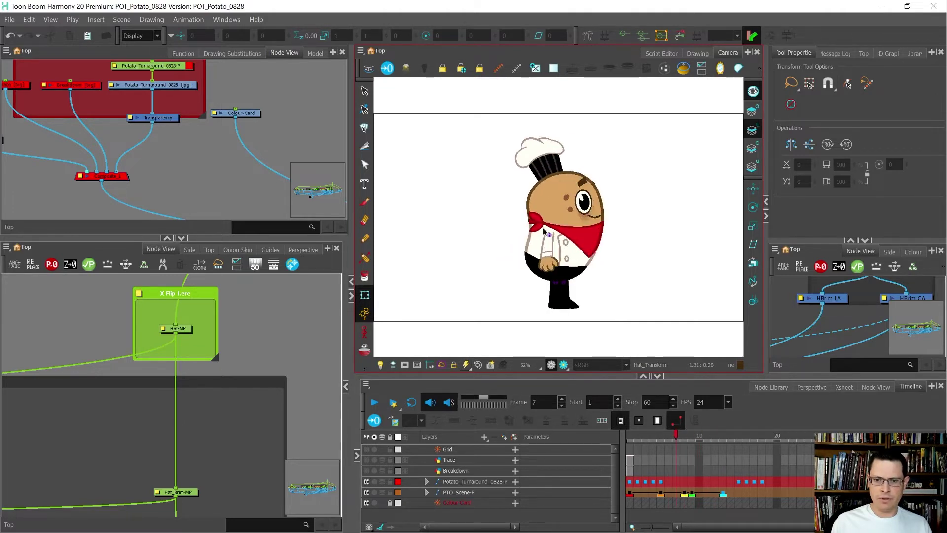
scroll(529, 226, "up", 8)
key("comma")
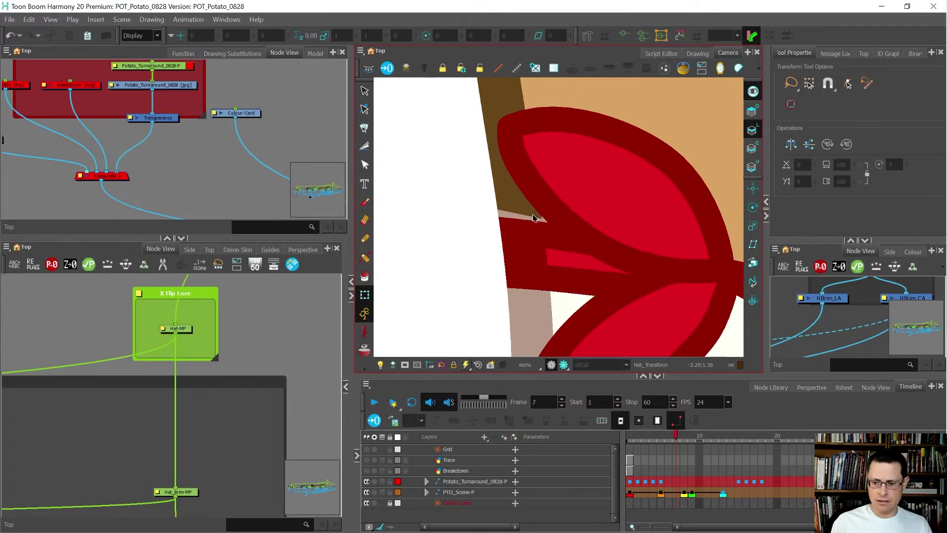
scroll(529, 218, "down", 10)
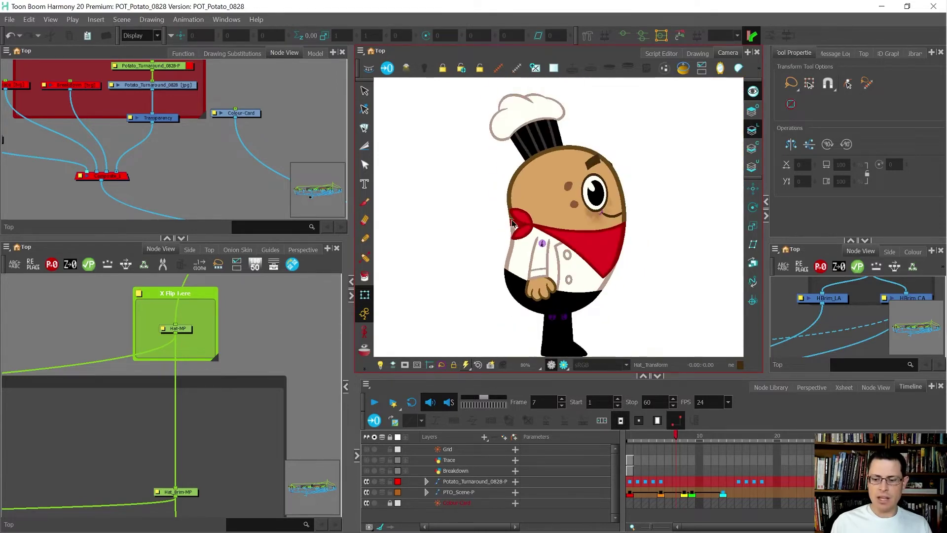
key("period")
scroll(512, 222, "up", 6)
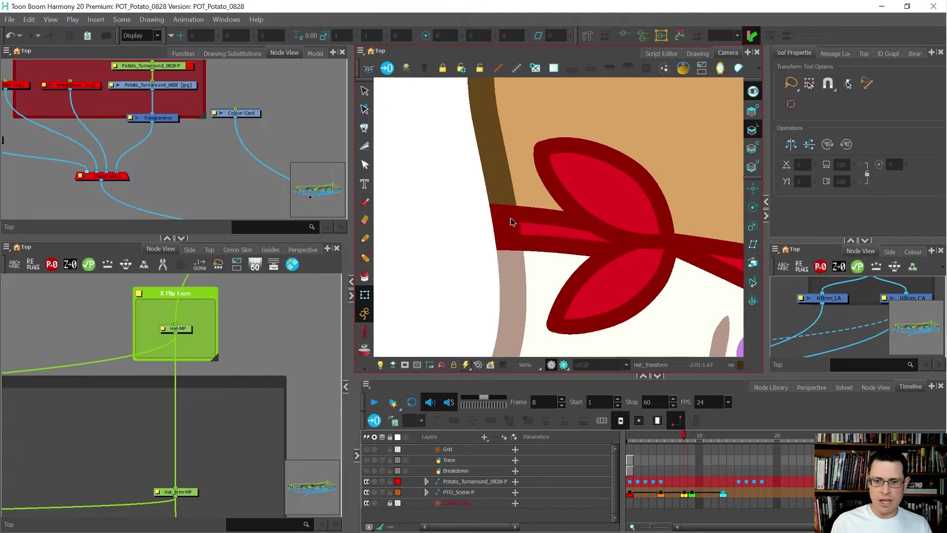
Step: Compare the gap between the neckerchief band, head outline and coat edge across frames 6 to 8
key("comma")
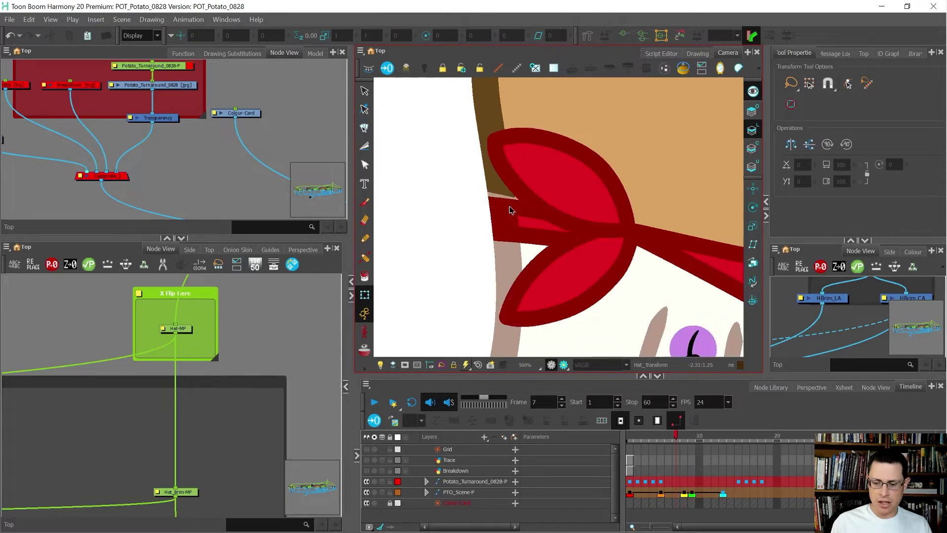
key("period")
key("comma")
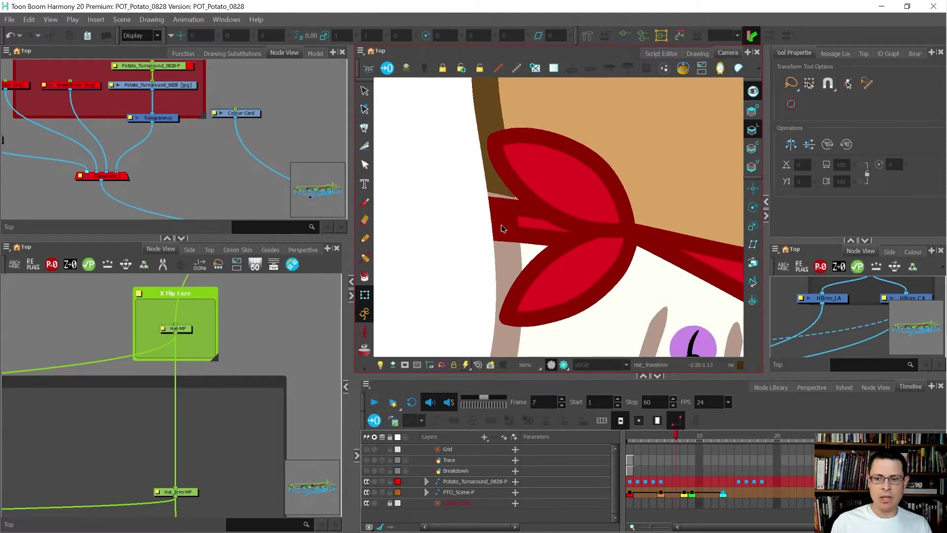
scroll(502, 228, "down", 3)
key("comma")
key("period")
key("comma")
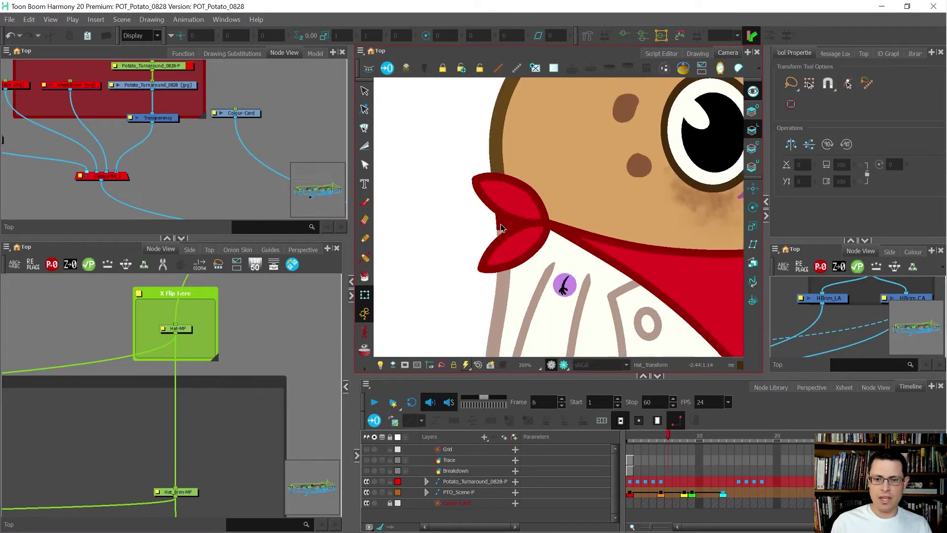
key("period")
scroll(501, 225, "up", 3)
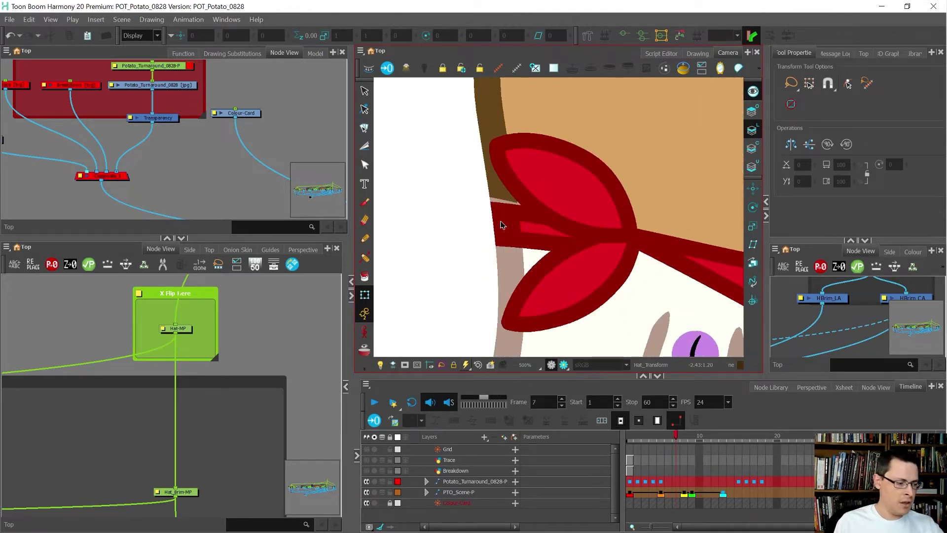
scroll(501, 212, "up", 3)
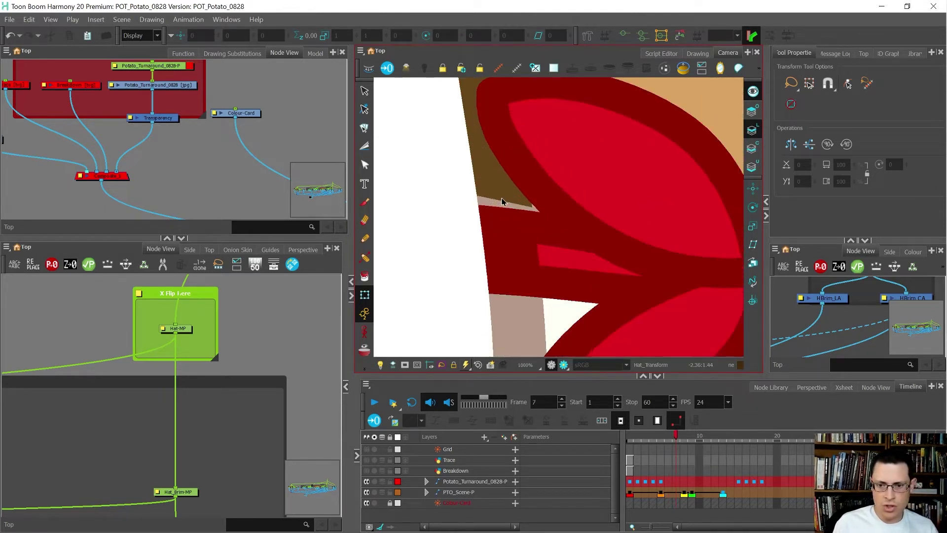
Step: On the frame 5 pose, nudge the coat deformer's outer shoulder point down slightly and raise its collar curve handle
left_click(495, 204)
key("shift+F11")
scroll(501, 205, "down", 8)
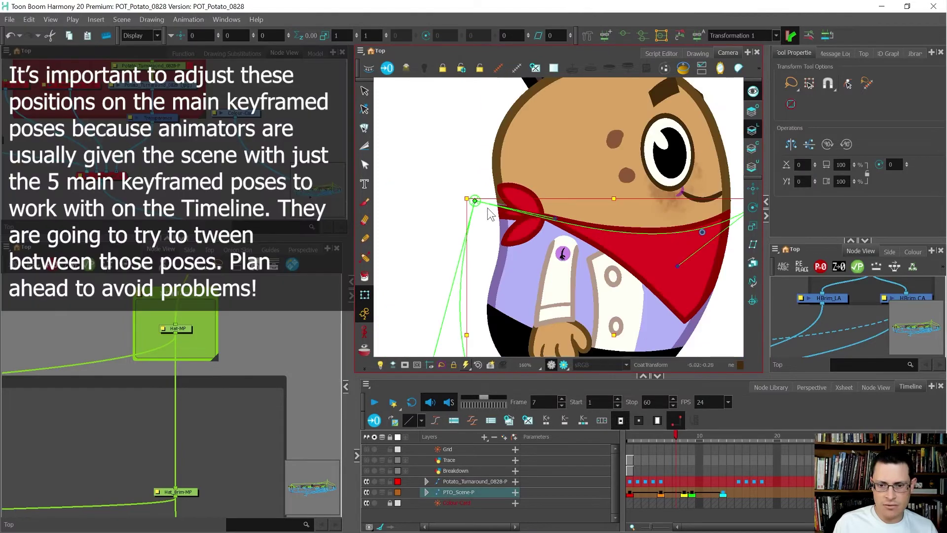
left_click(475, 201)
key("comma")
key("comma")
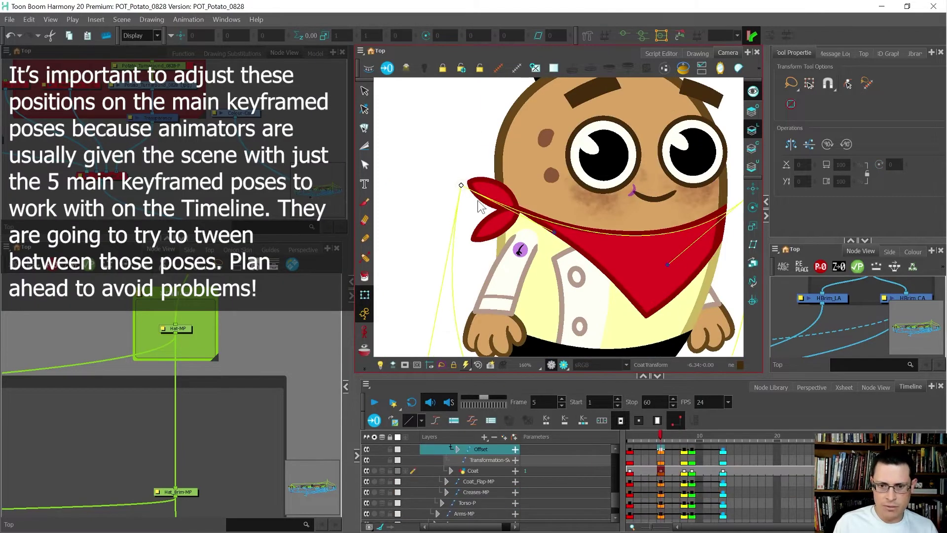
scroll(477, 201, "up", 1)
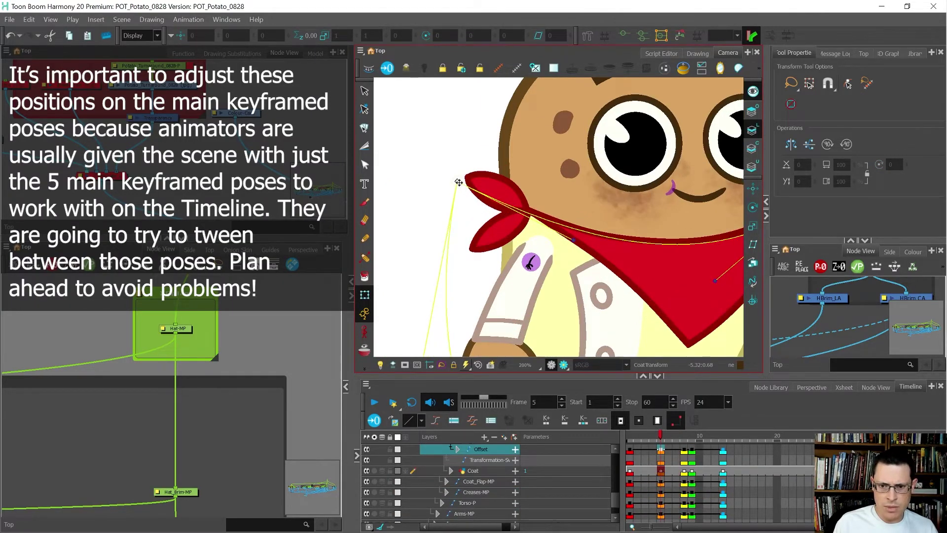
left_click_drag(458, 183, 457, 186)
left_click_drag(571, 246, 578, 238)
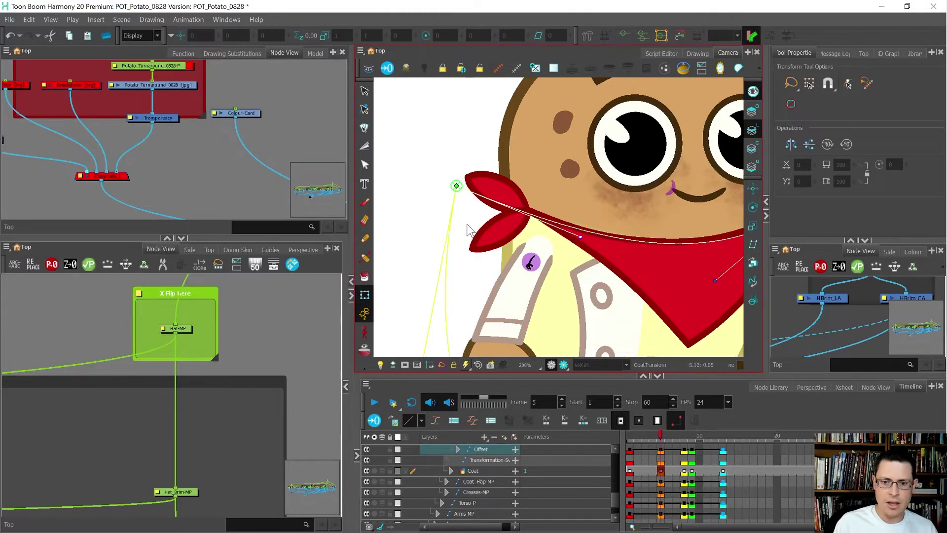
Step: Hide the coat's deformation controls and check the collar line behind the neckerchief knot on frames 5 to 8
key("period")
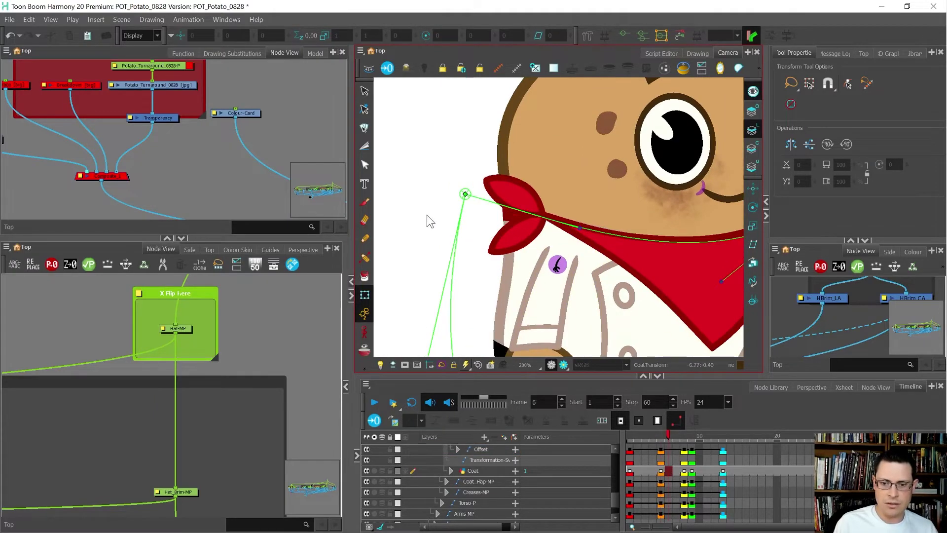
key("shift+c")
key("period")
key("period")
key("comma")
key("comma")
key("period")
Step: Raise the neckerchief band's upper curve handle on the frame 8 side pose and check its deformer back to frame 5
left_click(508, 216)
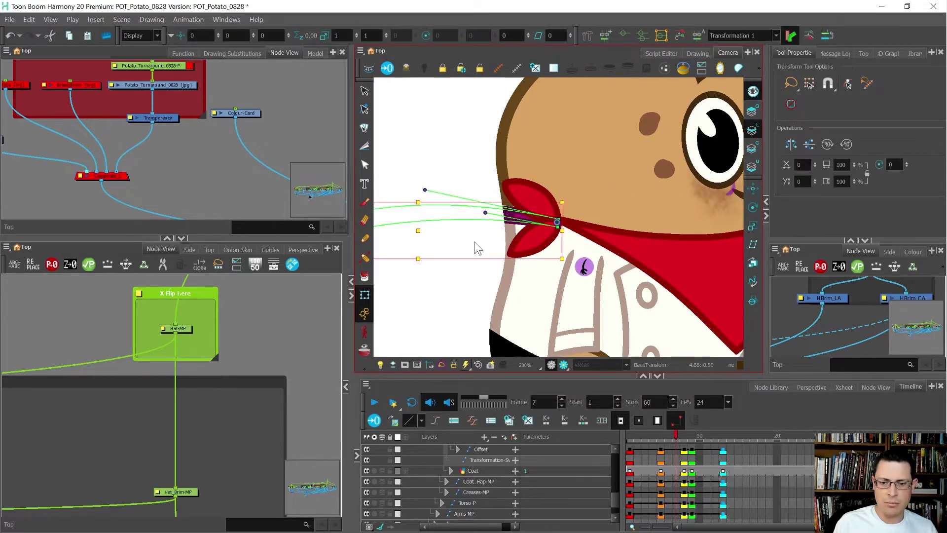
key("Escape")
key("period")
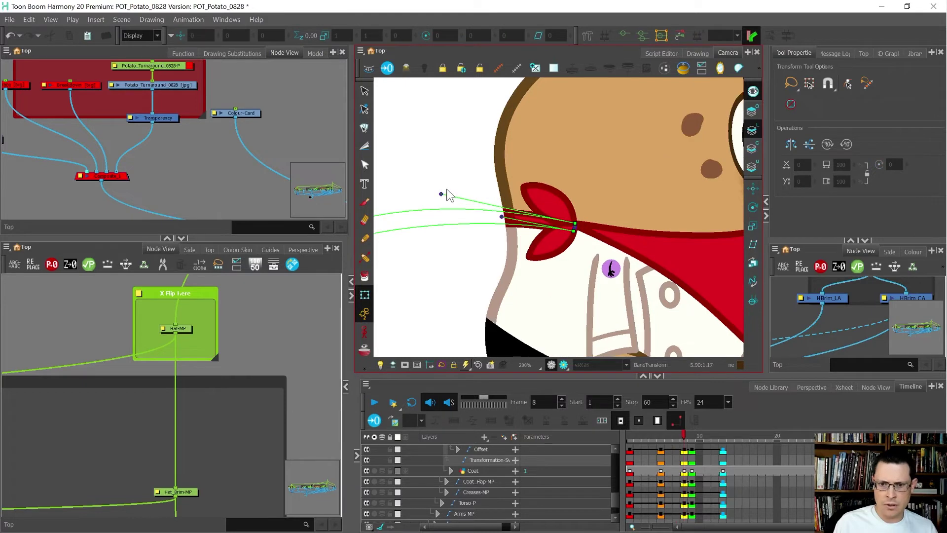
left_click_drag(442, 193, 437, 188)
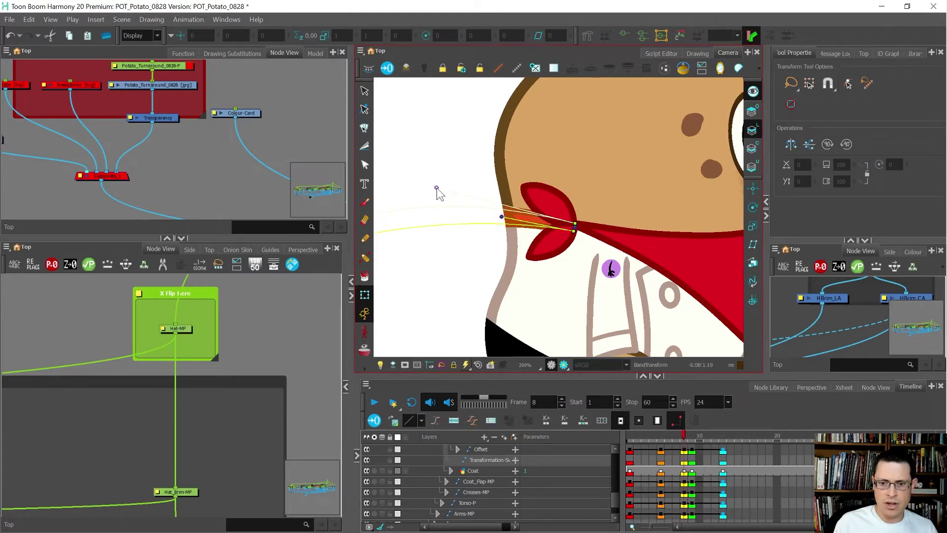
key("comma")
key("comma")
key("comma")
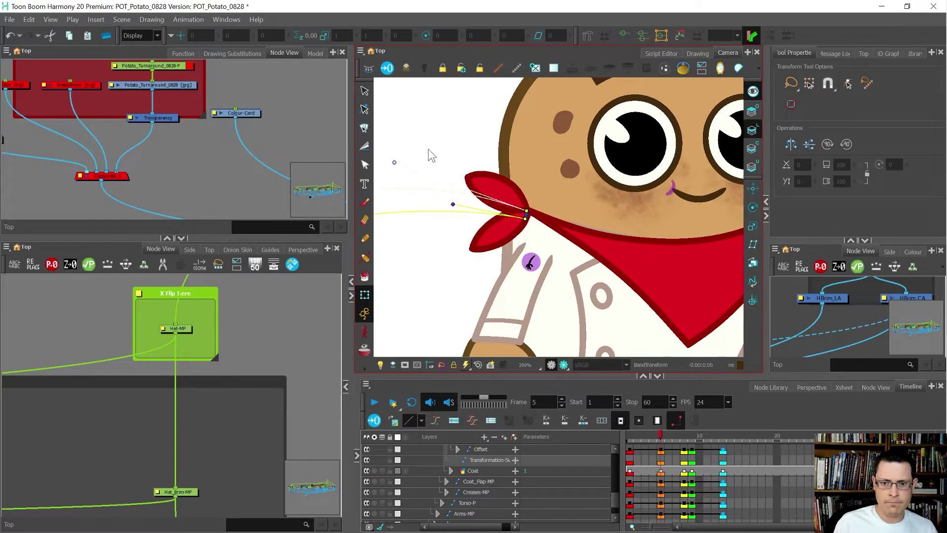
key("Escape")
Step: Examine how the neckerchief and coat line up around the side pose by flipping between neighbouring frames
key("period")
key("period")
key("period")
key("period")
key("comma")
key("1")
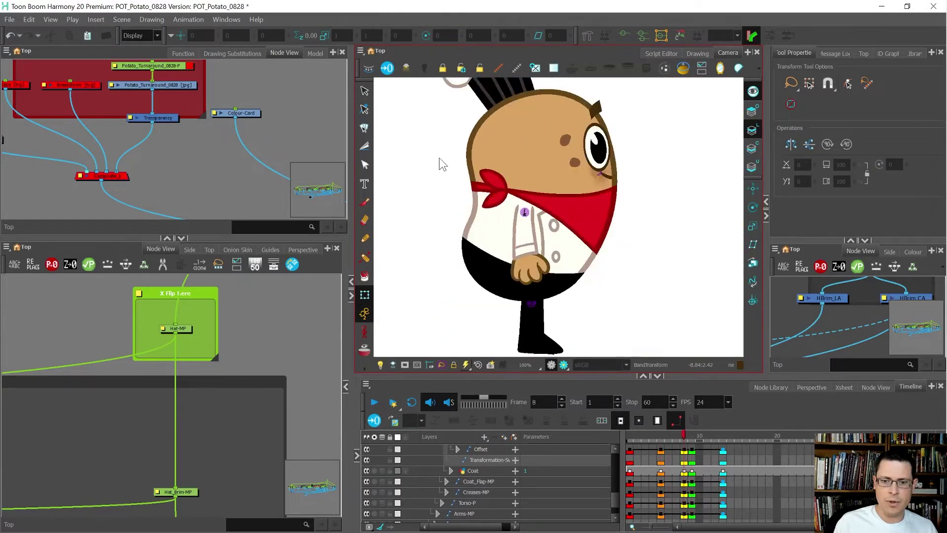
key("comma")
key("period")
key("period")
key("comma")
key("comma")
key("period")
key("period")
key("comma")
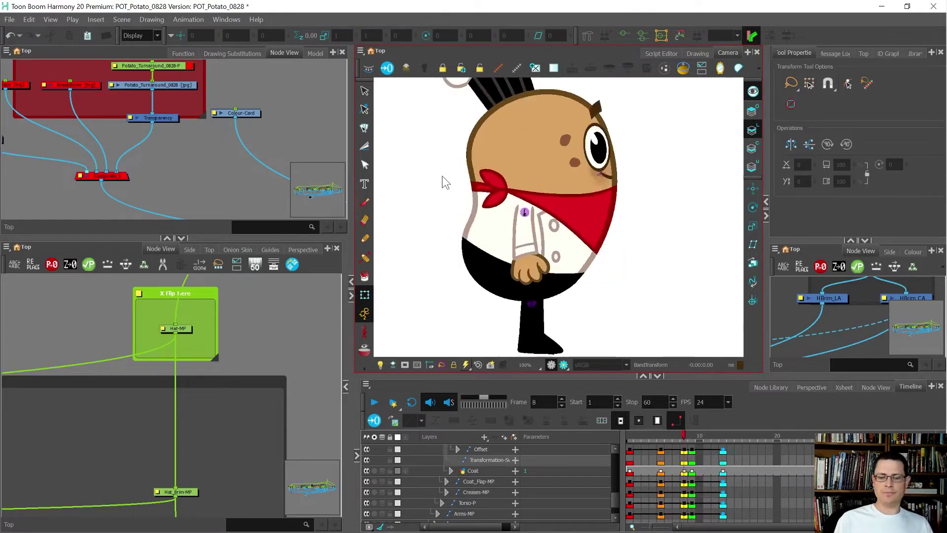
Step: Examine the whole character's in-betweens across frames 4 to 9, focusing on the body silhouette
scroll(445, 182, "down", 3)
key("period")
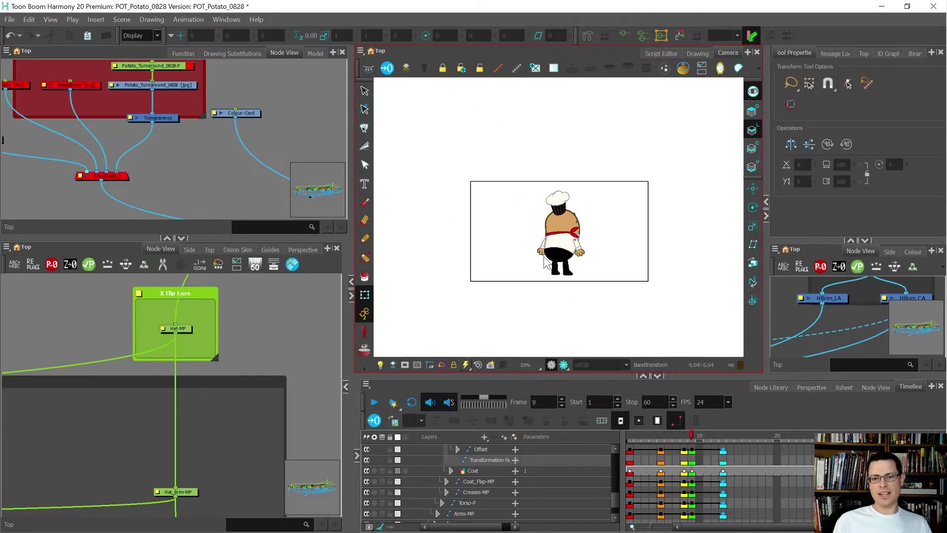
scroll(544, 256, "up", 2)
key("comma")
key("comma")
key("comma")
key("comma")
key("comma")
key("period")
key("period")
key("period")
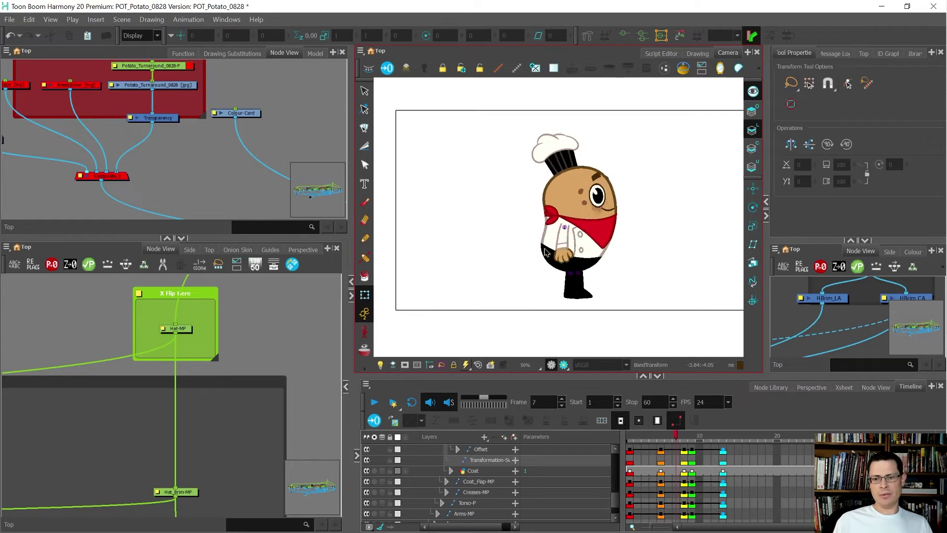
key("period")
key("period")
key("comma")
key("comma")
scroll(547, 248, "up", 1)
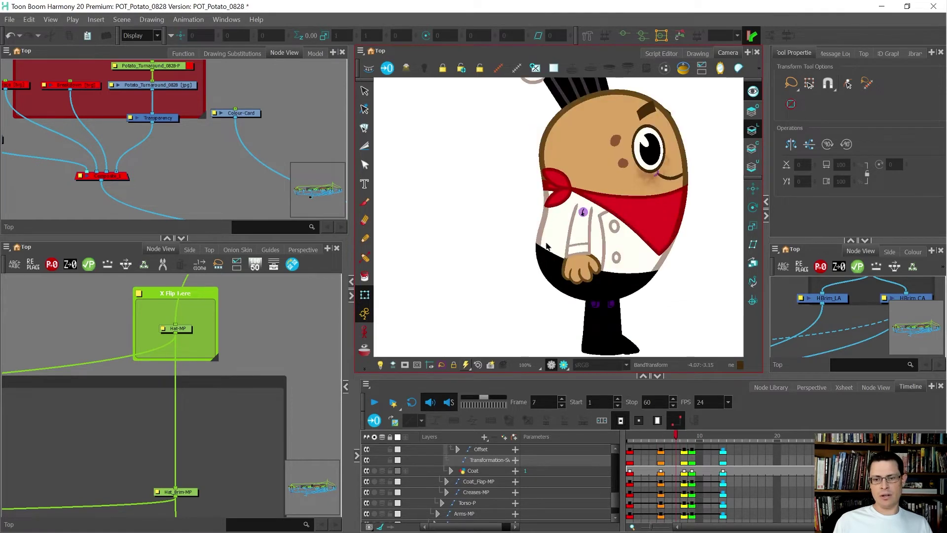
key("comma")
key("comma")
Step: Select the torso, show its deformation controls and bring up the side pose on frame 8
left_click(562, 245)
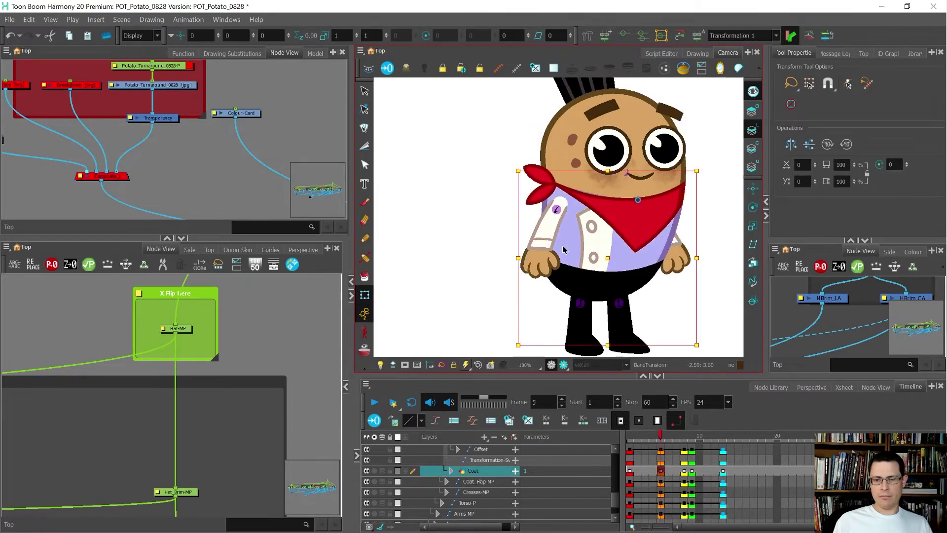
left_click(548, 199)
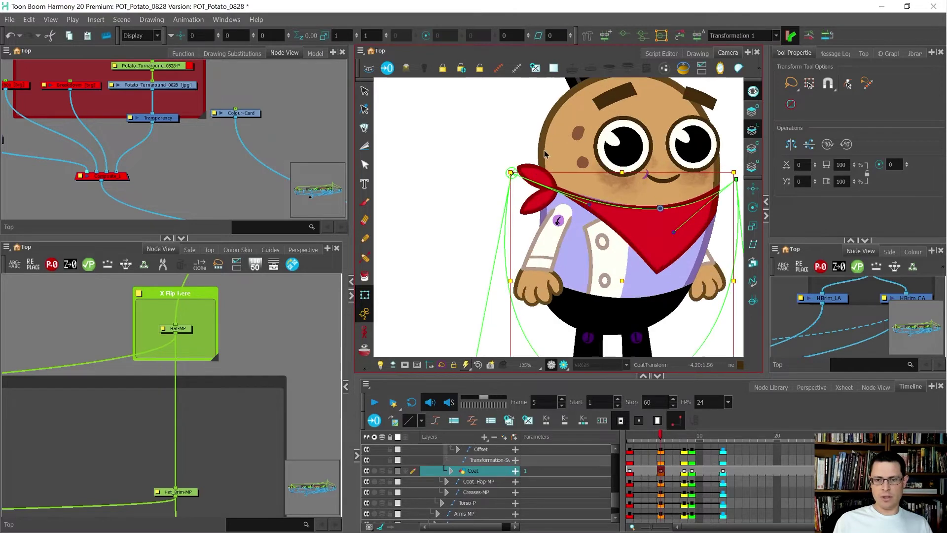
scroll(558, 200, "up", 1)
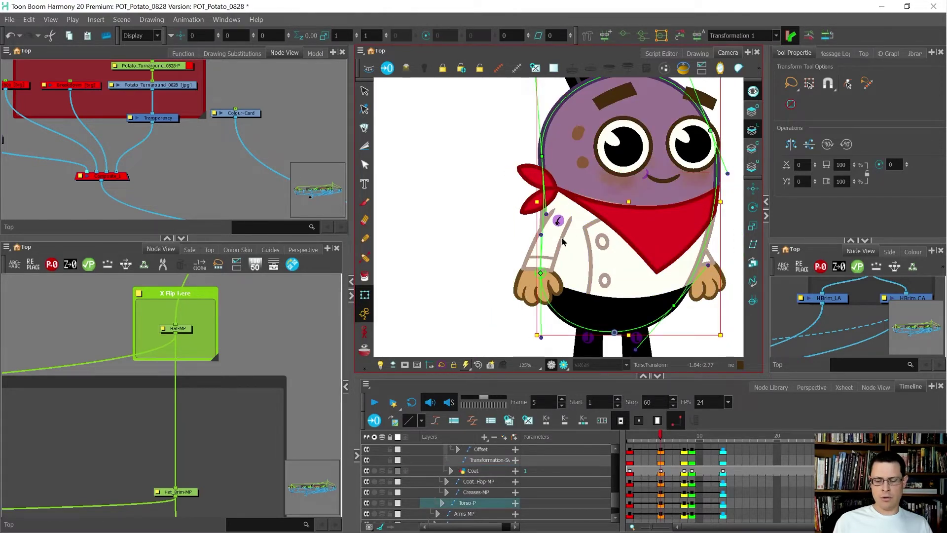
key("period")
key("period")
key("period")
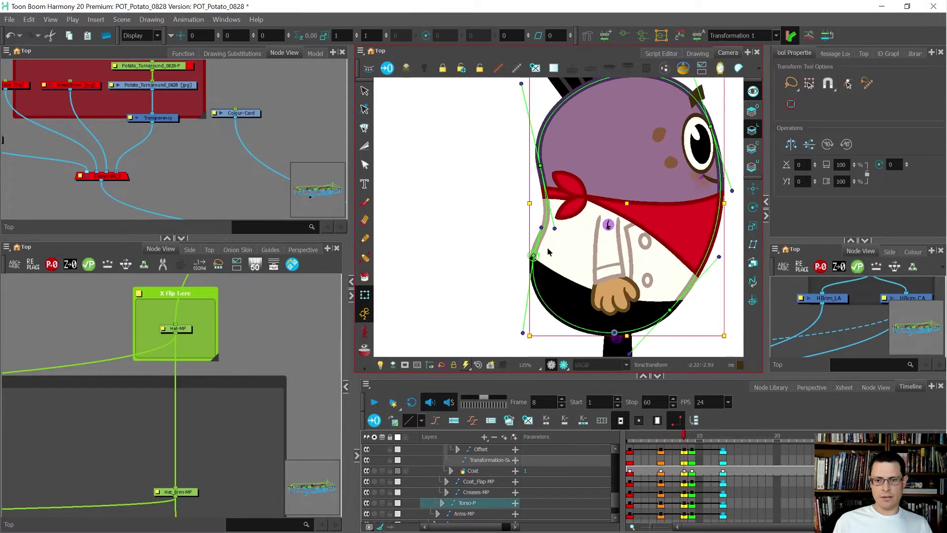
Step: On frame 5, move the torso deformer's lower back point up and outward and angle its curve handles like the side pose
left_click(534, 257)
key("semicolon")
key("semicolon")
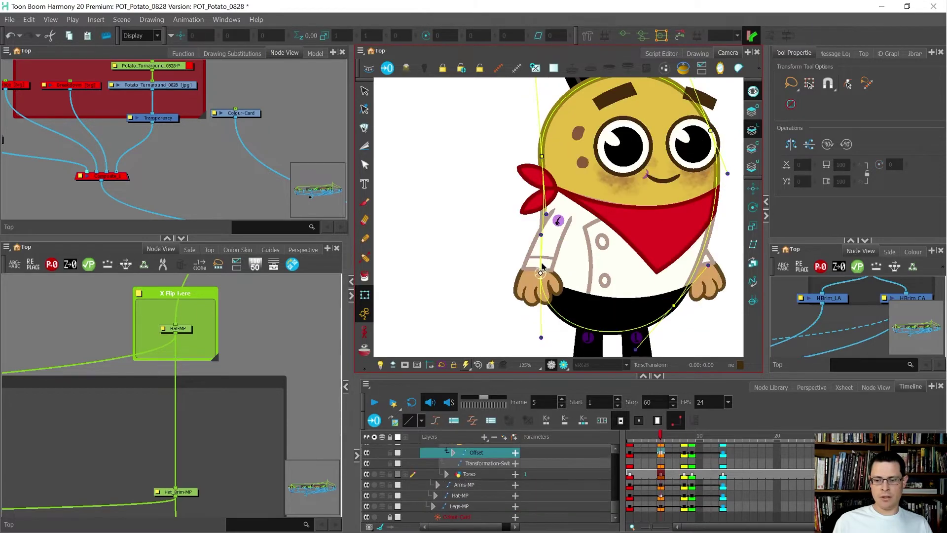
key("apostrophe")
left_click_drag(549, 274, 542, 264)
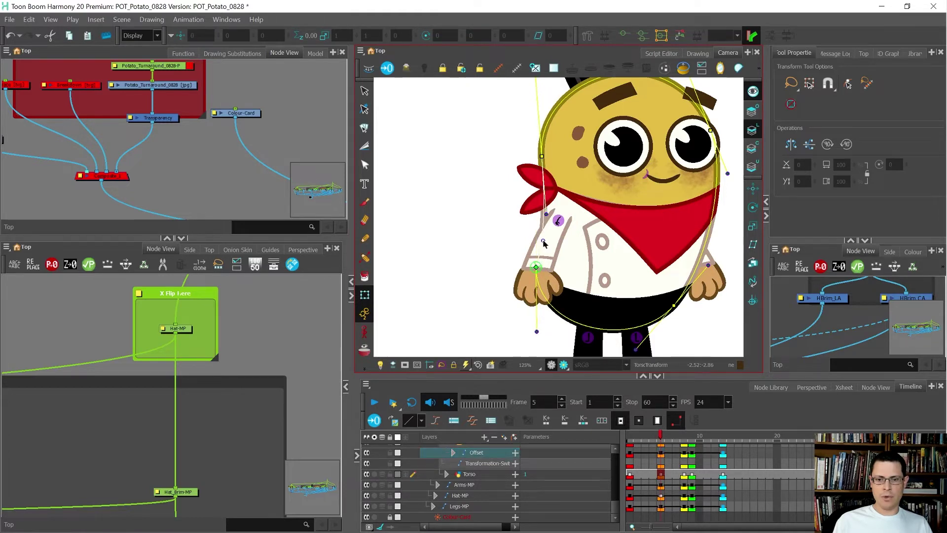
left_click_drag(537, 334, 522, 333)
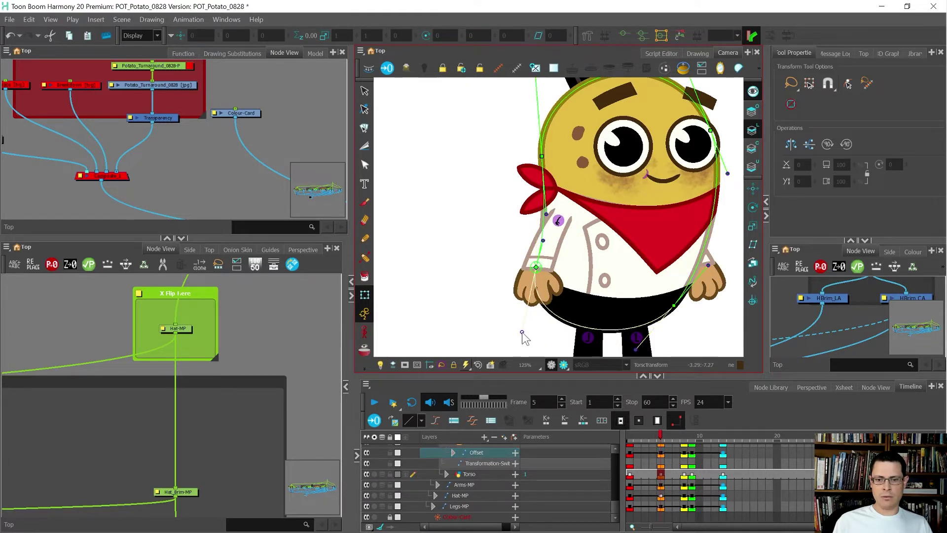
left_click(544, 241)
Step: Examine the reshaped torso curve by stepping back and forth between the front, three-quarter and side poses
key("comma")
key("comma")
key("comma")
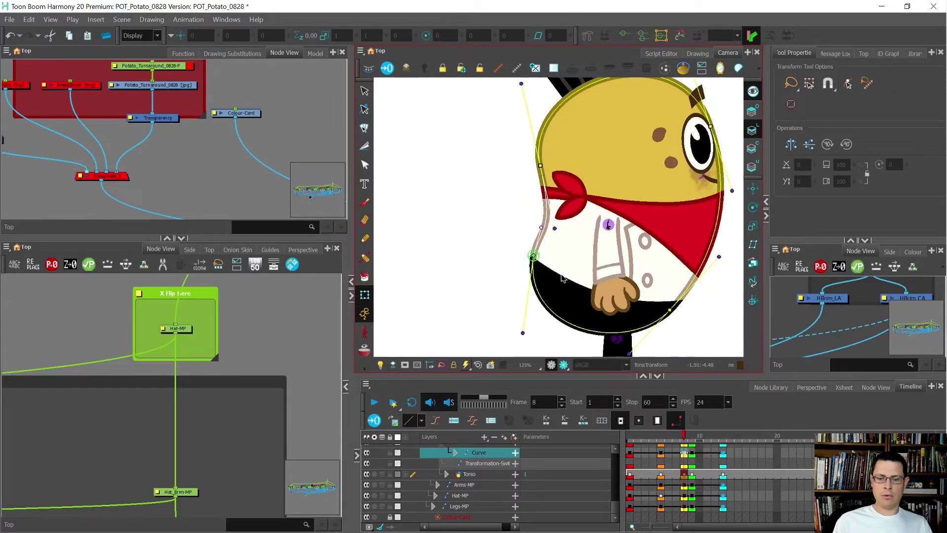
key("period")
key("period")
key("period")
key("period")
key("period")
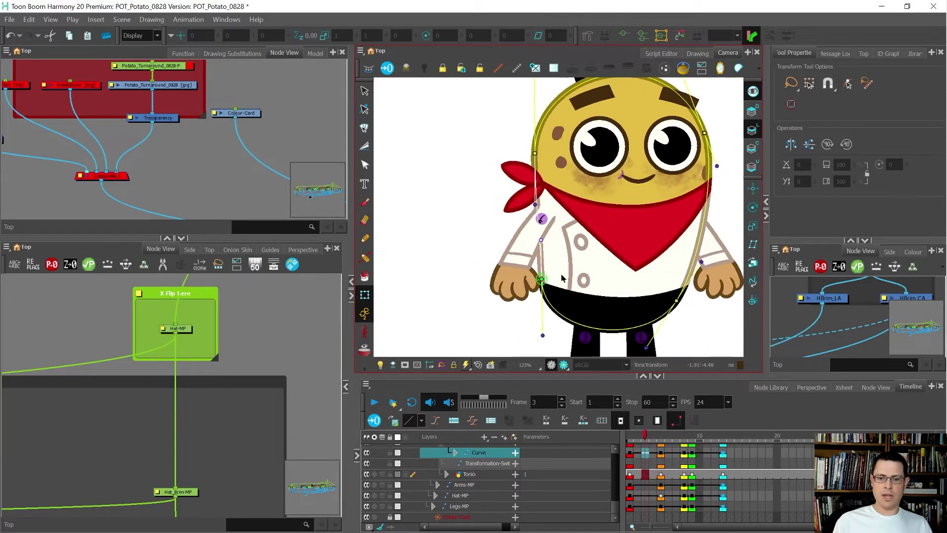
key("comma")
key("comma")
key("comma")
key("comma")
key("comma")
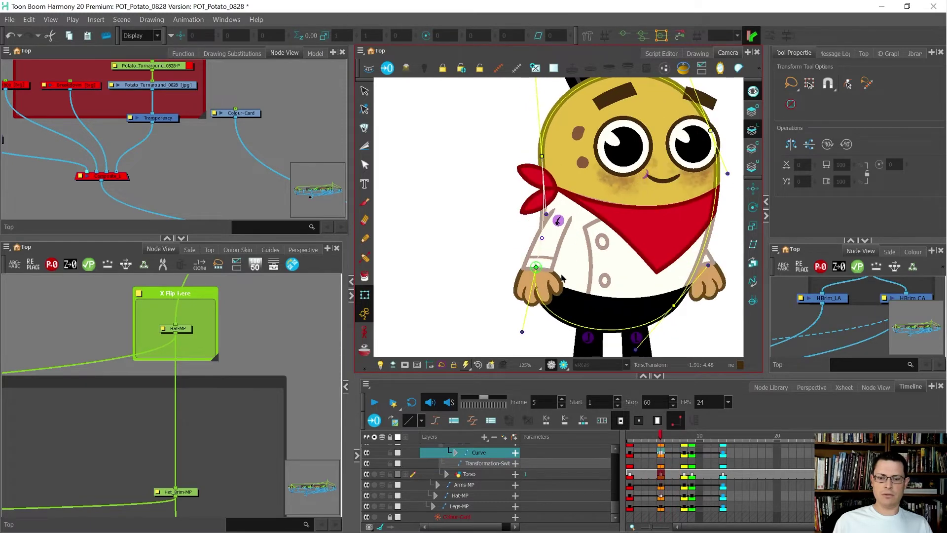
key("period")
key("period")
key("period")
key("period")
key("period")
key("period")
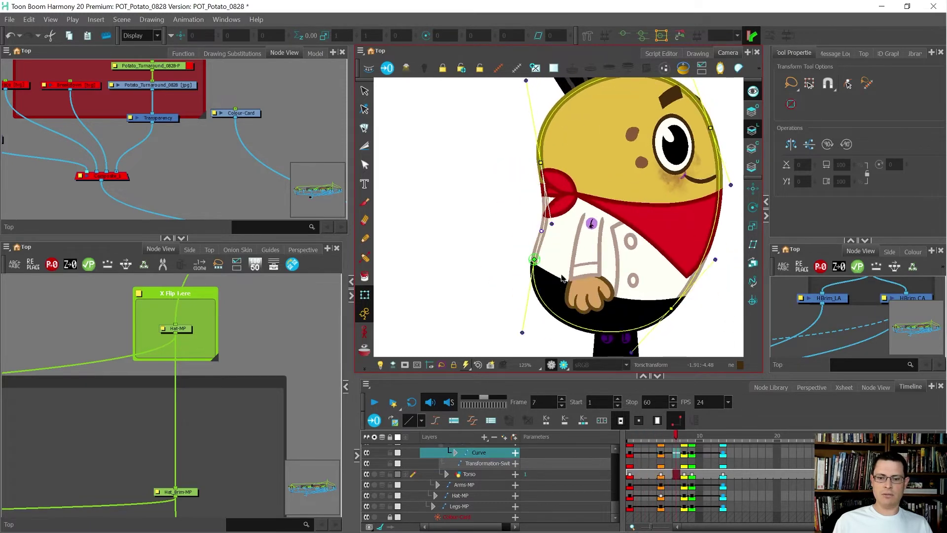
Step: On the frame 9 back pose, move the torso's lower side point up and outward and angle both its curve handles
key("period")
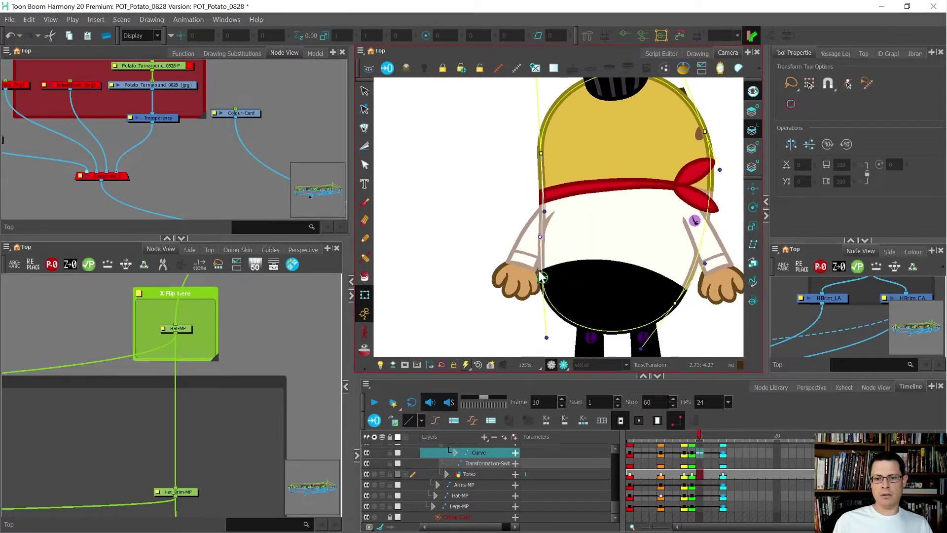
key("comma")
key("period")
key("comma")
key("period")
left_click_drag(541, 272, 530, 258)
left_click_drag(534, 226, 543, 237)
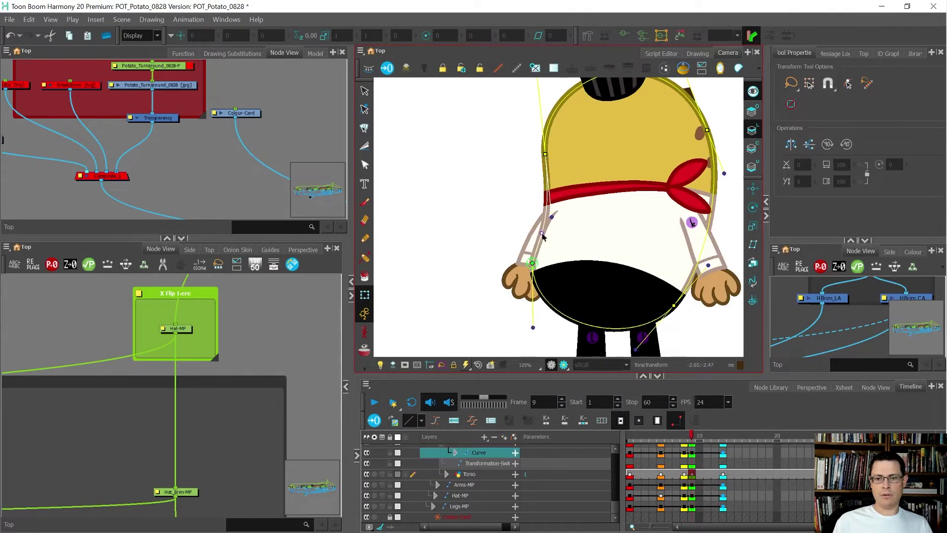
left_click_drag(536, 328, 522, 331)
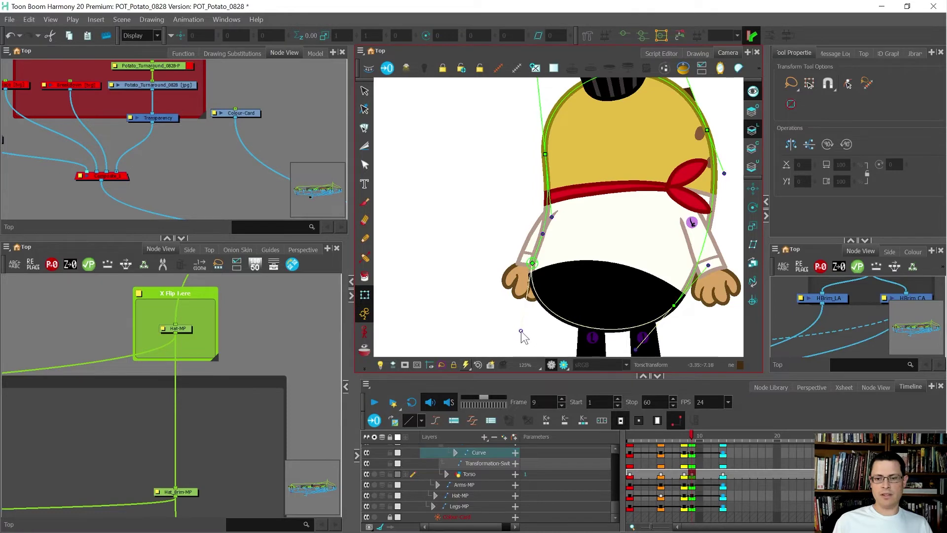
left_click(534, 263)
Step: Examine the torso outline's transition from the side pose through the back poses by stepping around frames 8 to 10
key("comma")
key("period")
key("comma")
key("period")
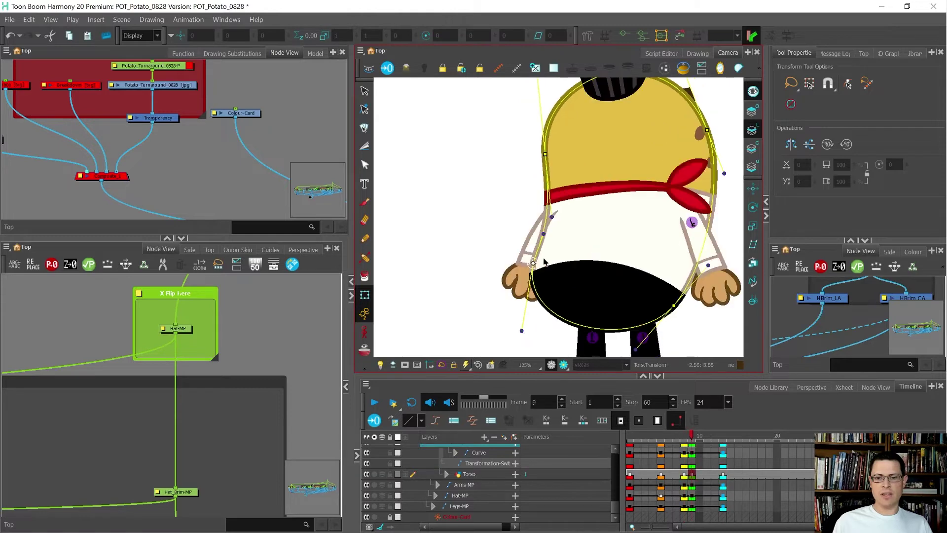
key("comma")
key("period")
key("period")
key("period")
key("period")
key("comma")
key("comma")
key("comma")
key("comma")
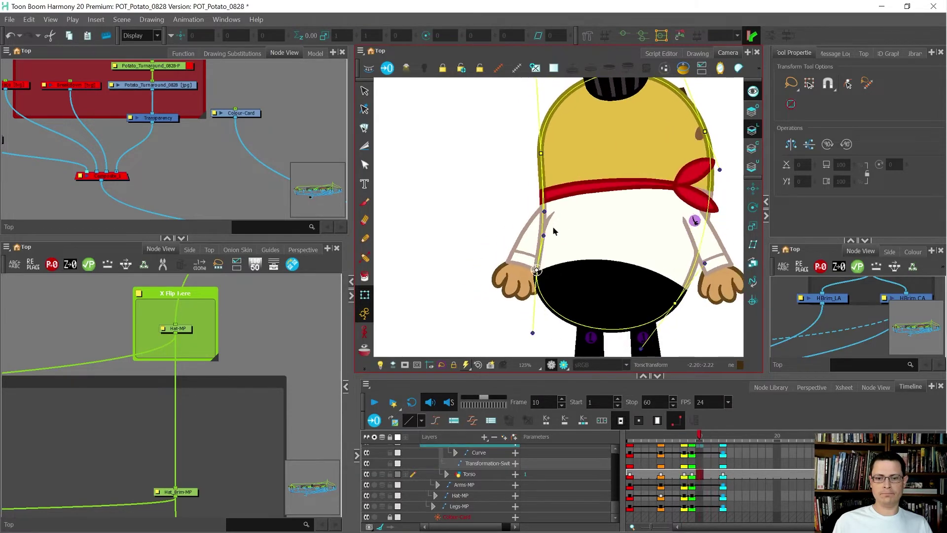
Step: On the frame 9 back pose, select the peg of the coat crease beside the outer arm and nudge it down slightly
key("period")
key("period")
key("period")
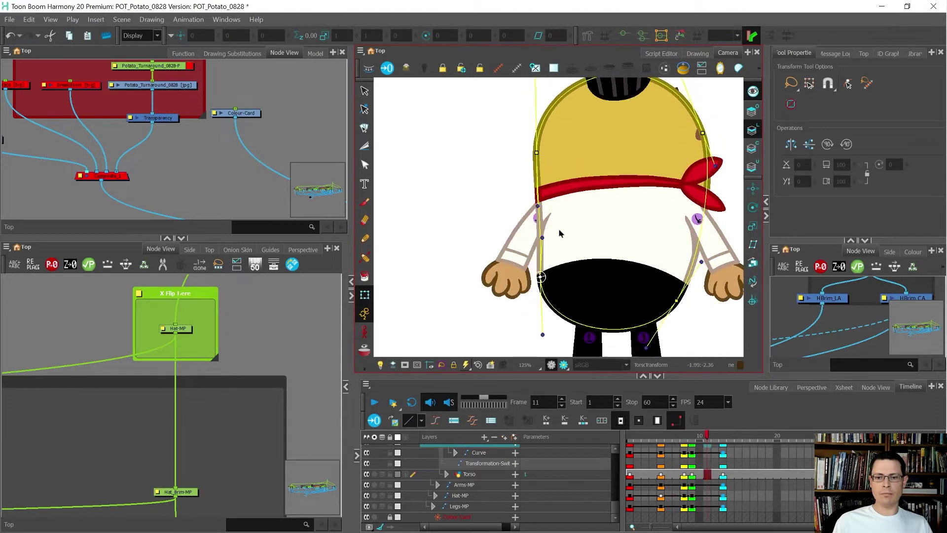
scroll(543, 227, "up", 4)
left_click(545, 225)
scroll(546, 223, "down", 3)
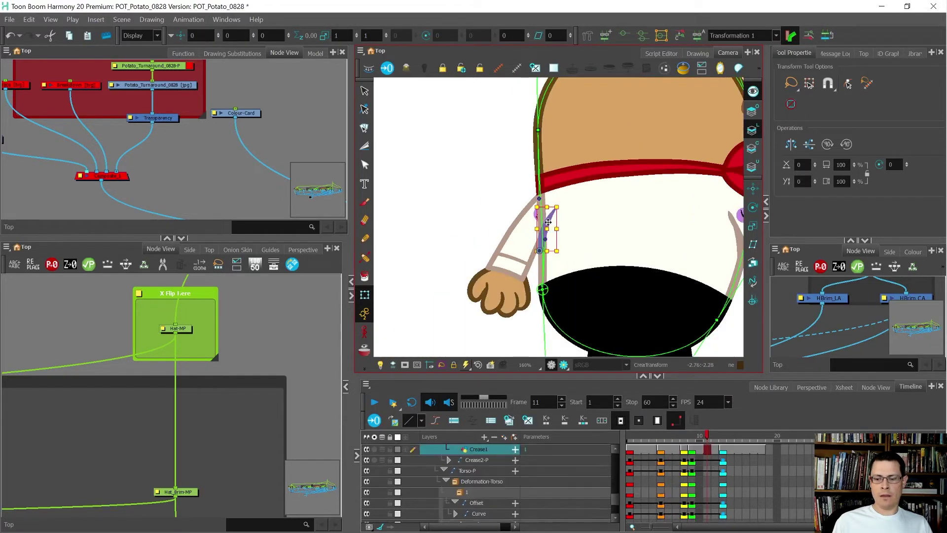
left_click(472, 240)
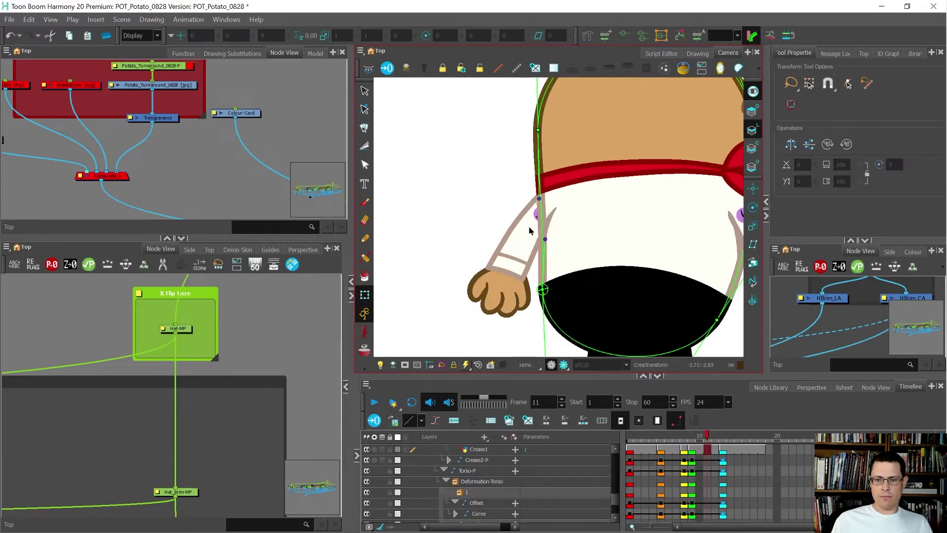
key("p")
left_click(548, 224)
key("period")
key("period")
key("comma")
key("comma")
key("comma")
key("comma")
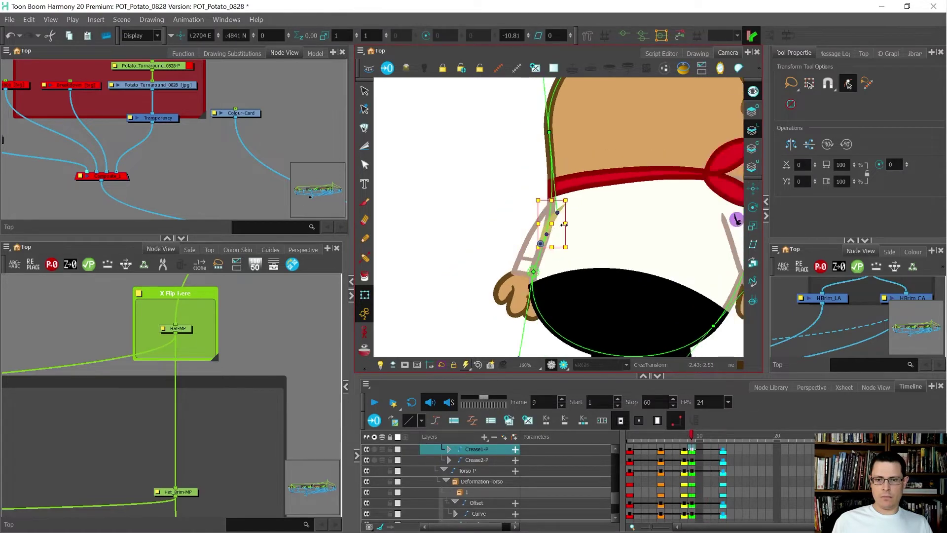
key("Down")
key("Down")
key("Down")
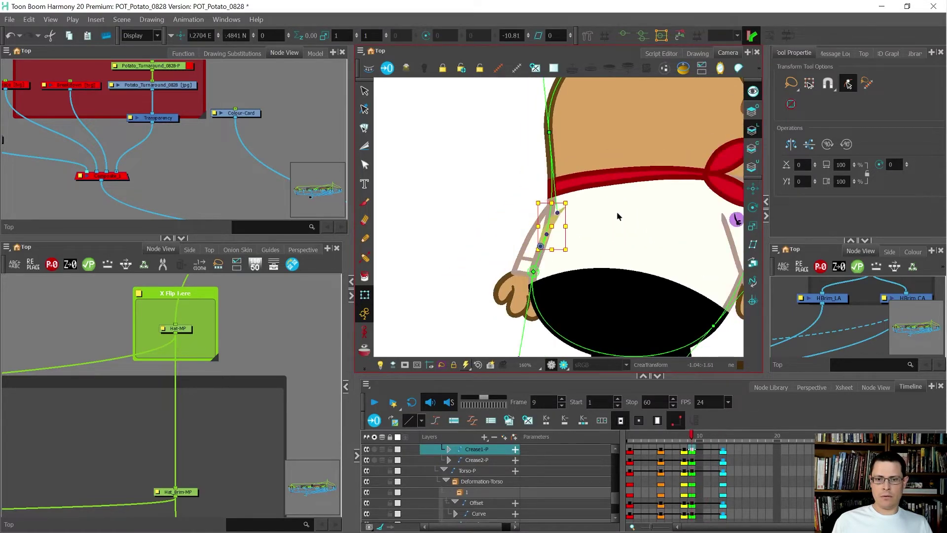
Step: Fine-tune the frame 9 crease by shifting it a little farther down and outward along the torso outline
key("apostrophe")
key("semicolon")
scroll(614, 209, "up", 1)
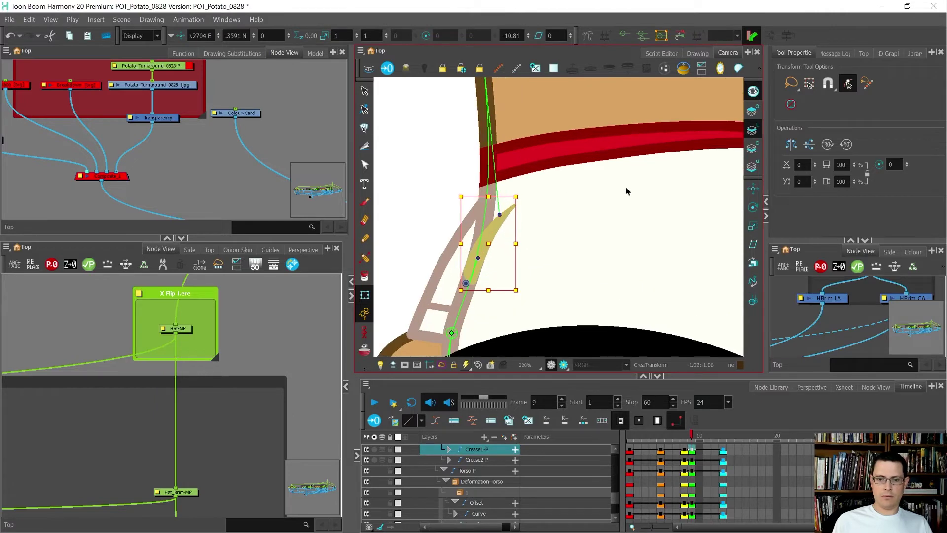
left_click_drag(626, 190, 618, 198)
key("1")
Step: Examine the repositioned crease by stepping between the side pose and the back poses
key("period")
key("period")
key("period")
key("period")
key("comma")
key("comma")
key("comma")
key("comma")
key("comma")
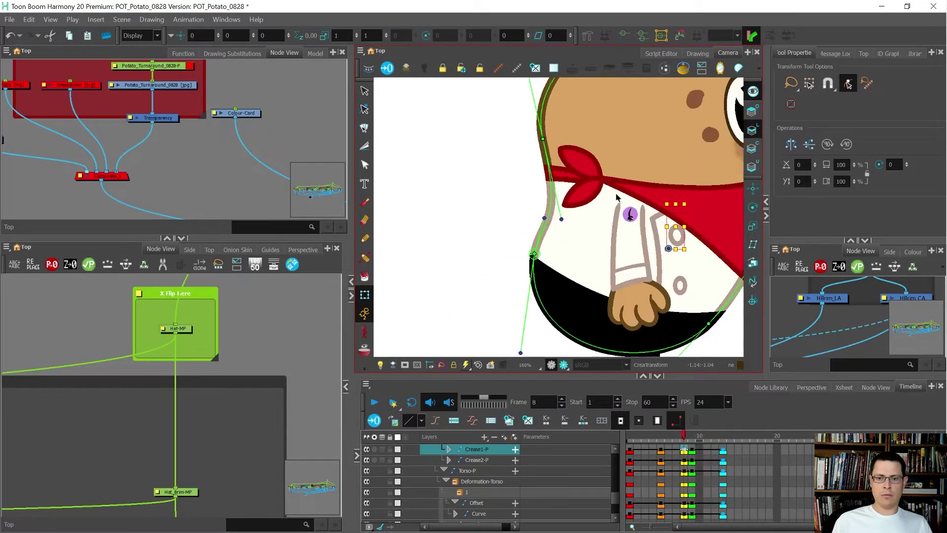
scroll(616, 198, "down", 2)
key("period")
key("period")
key("period")
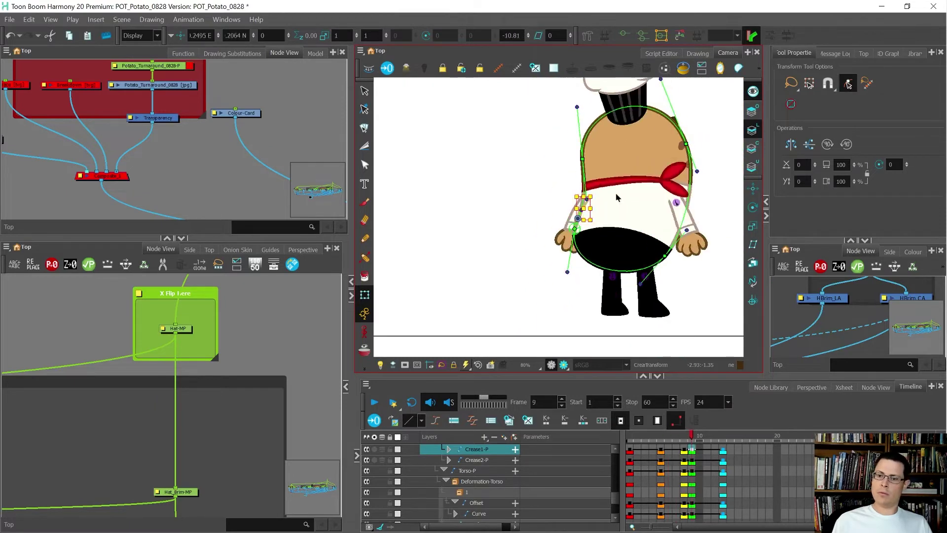
Step: Examine the whole character's in-betweens by stepping back and forth between the side pose and the front pose
key("comma")
key("comma")
key("comma")
key("comma")
key("comma")
key("comma")
scroll(594, 189, "down", 1)
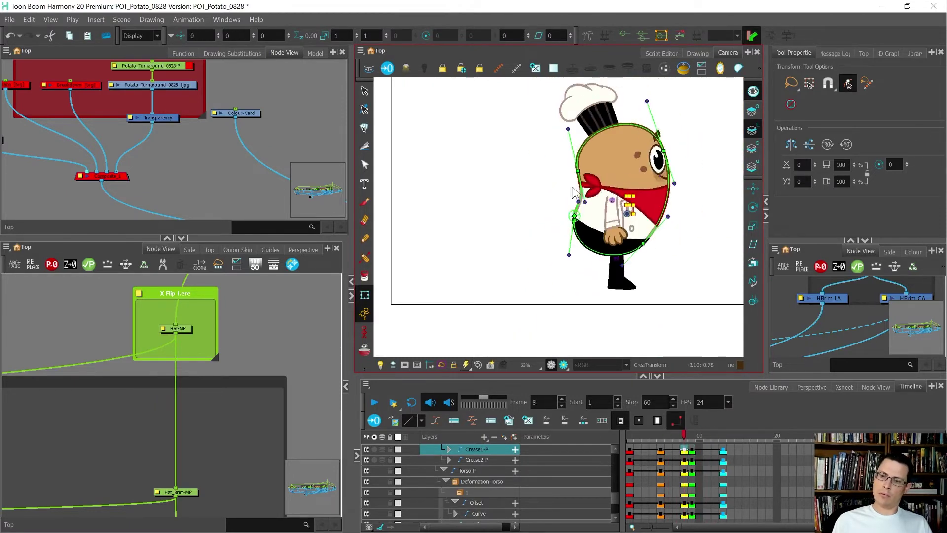
key("comma")
key("comma")
key("comma")
key("period")
key("period")
key("period")
key("period")
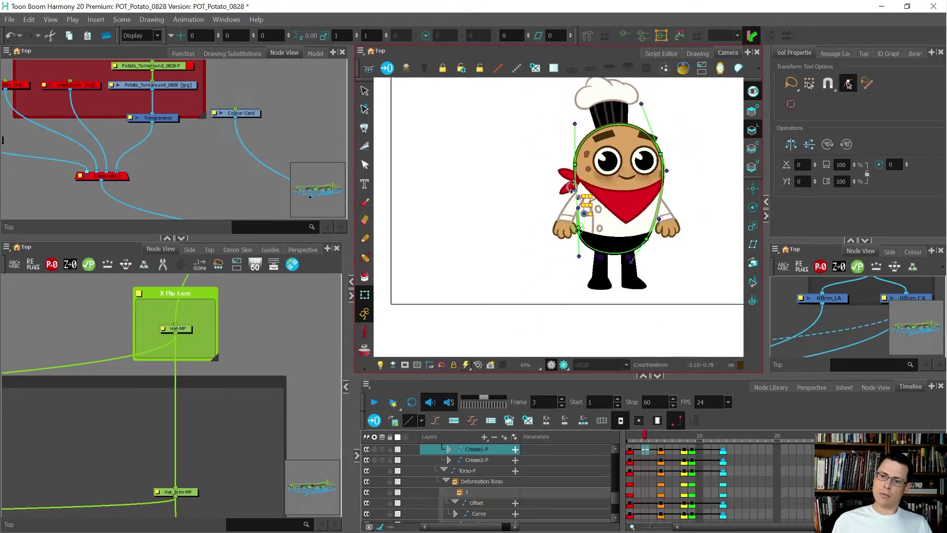
key("period")
key("period")
key("period")
key("period")
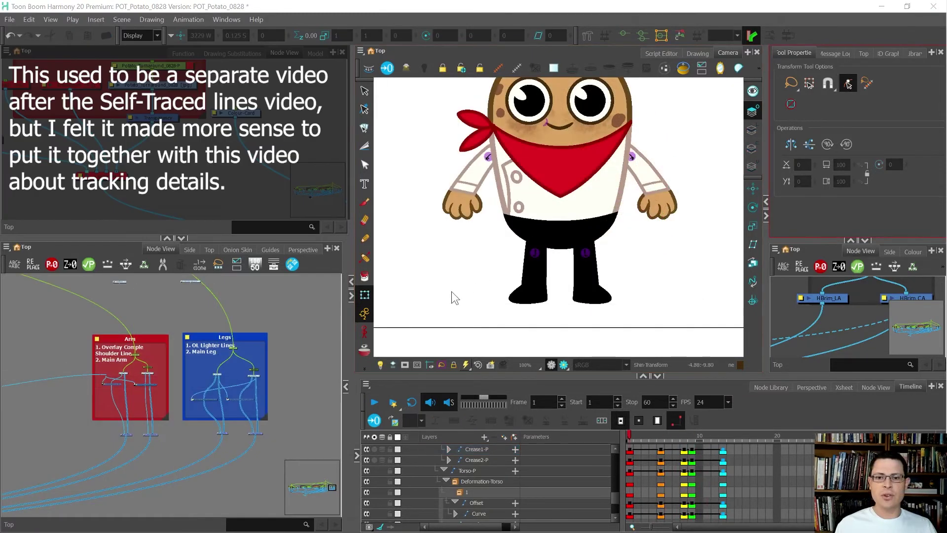
Step: Examine the turnaround from the frame 1 front pose to the side poses with the full character in view
scroll(451, 292, "down", 3)
scroll(532, 228, "up", 1)
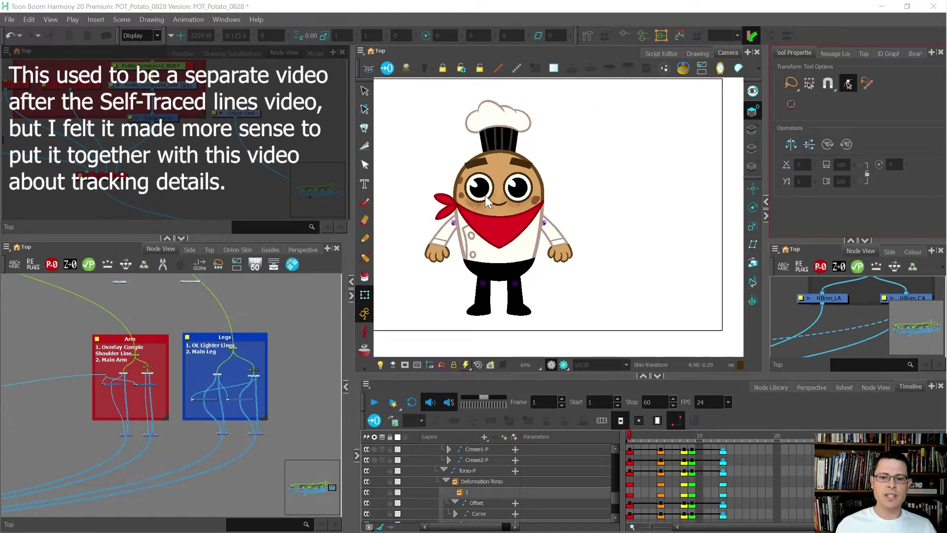
key("period")
key("period")
key("period")
key("period")
key("period")
key("period")
key("period")
key("period")
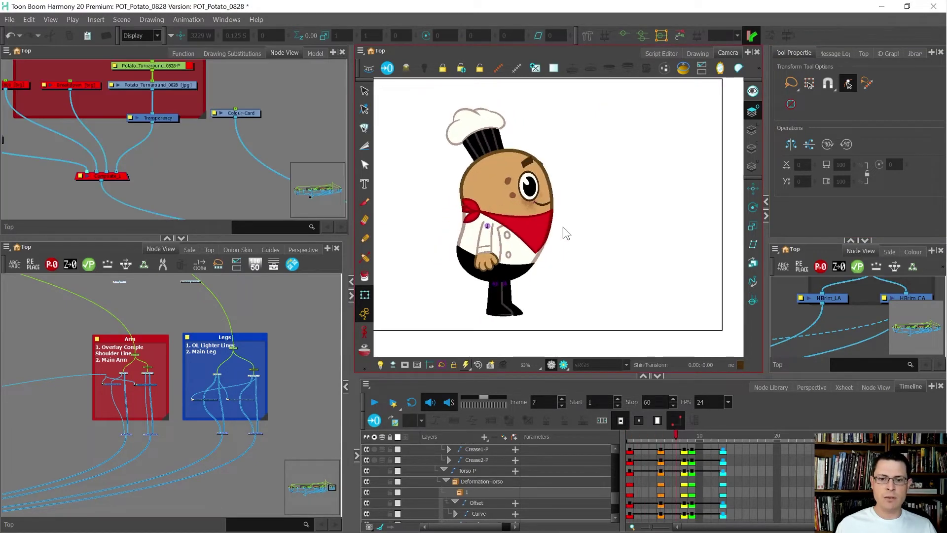
key("comma")
key("comma")
key("comma")
key("comma")
key("comma")
Step: Examine how the chef hat's vertical stripe lines track between the front, three-quarter and side frames
scroll(493, 140, "up", 4)
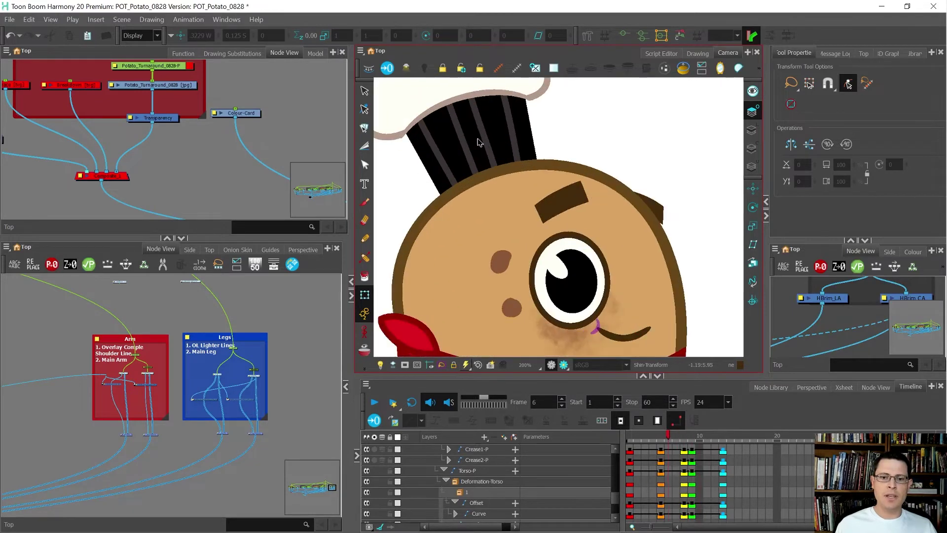
key("comma")
key("comma")
scroll(517, 144, "down", 2)
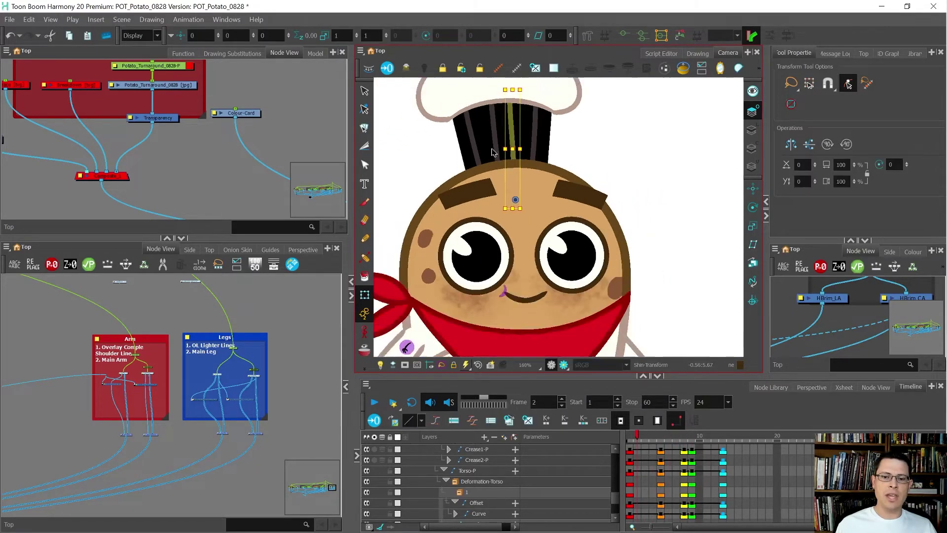
key("period")
key("period")
key("period")
key("period")
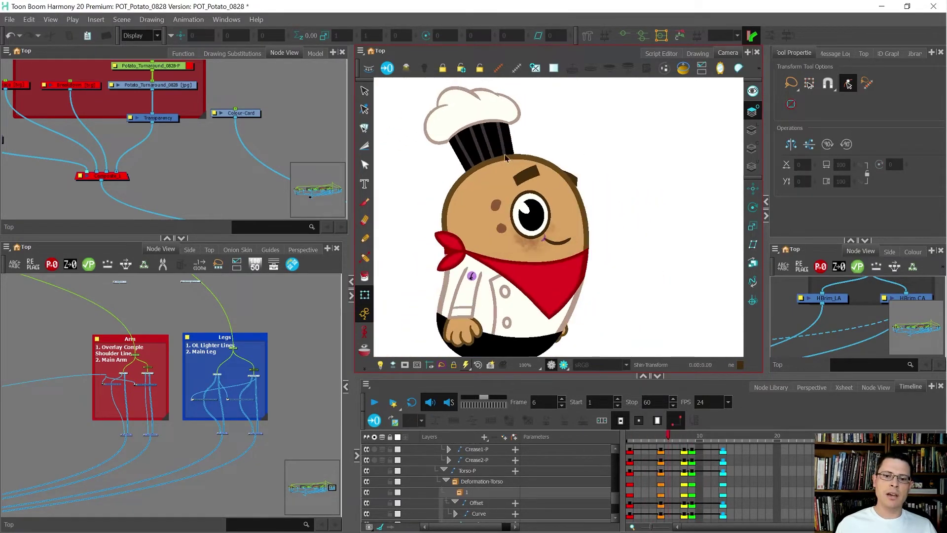
key("period")
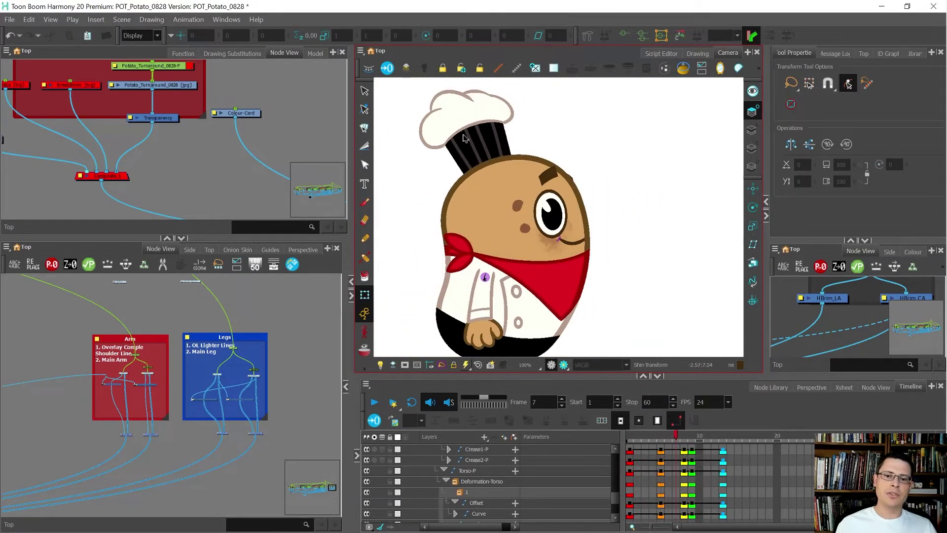
key("period")
key("period")
key("comma")
key("comma")
key("comma")
key("comma")
key("comma")
key("comma")
key("comma")
key("comma")
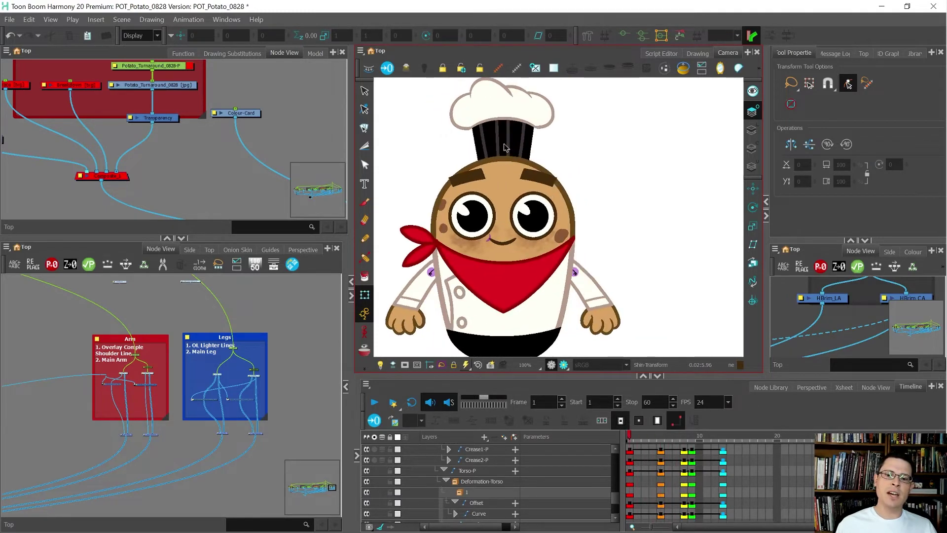
Step: Try sliding the hat's stripe lines sideways across the black hat band on frame 1
left_click(510, 148)
scroll(513, 148, "up", 1)
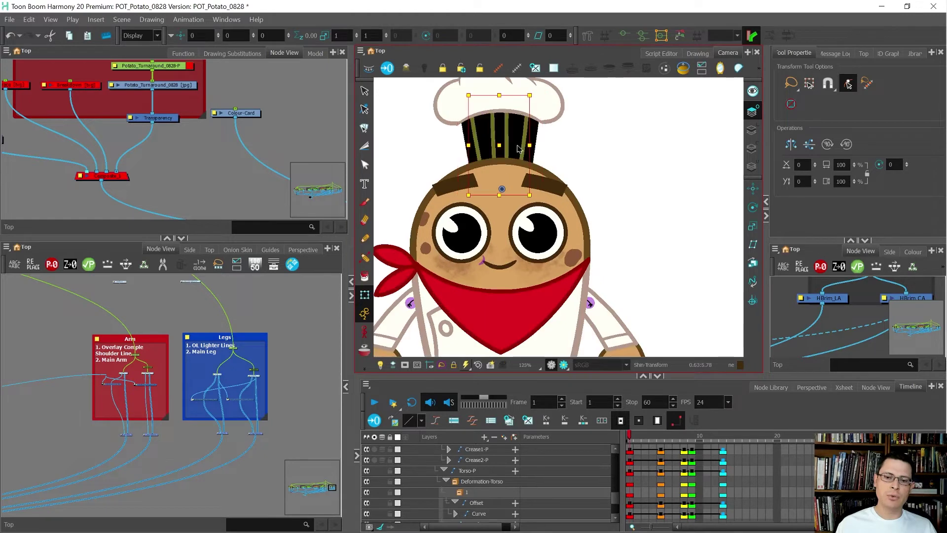
left_click_drag(521, 137, 490, 141)
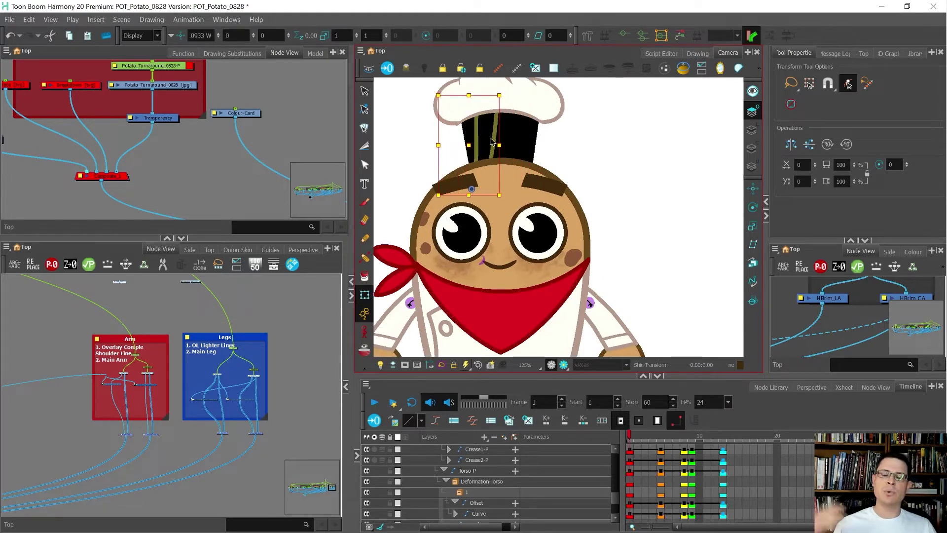
key("ctrl+z")
Step: Play back the turnaround with the whole character in view to review the motion
key("Return")
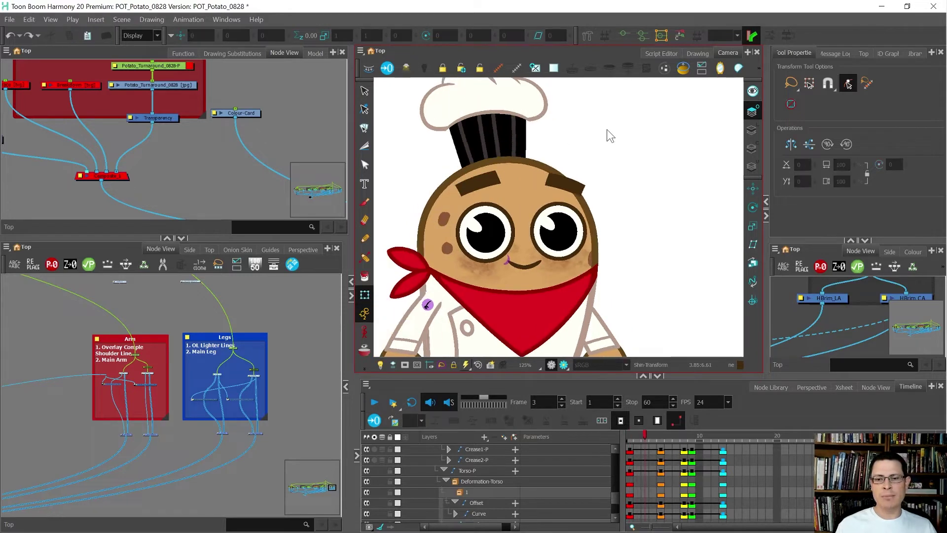
scroll(600, 138, "down", 3)
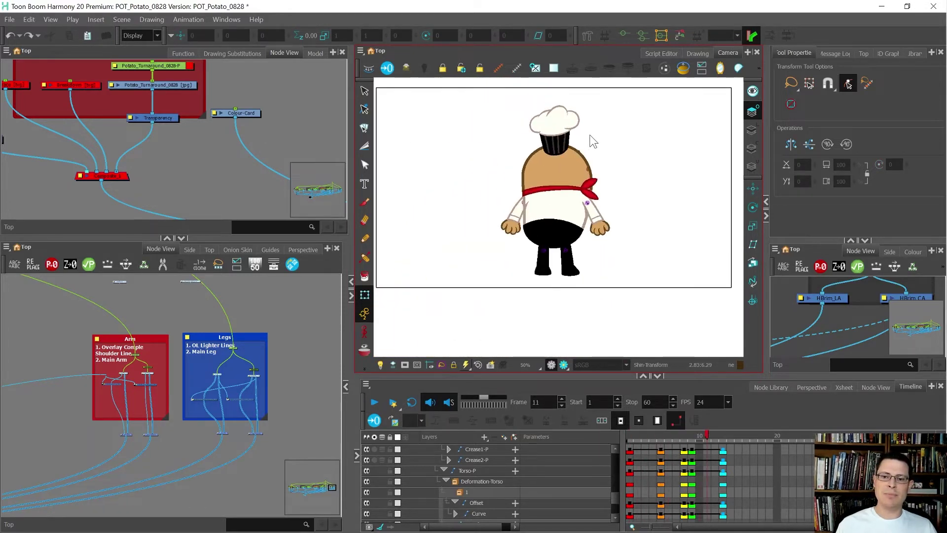
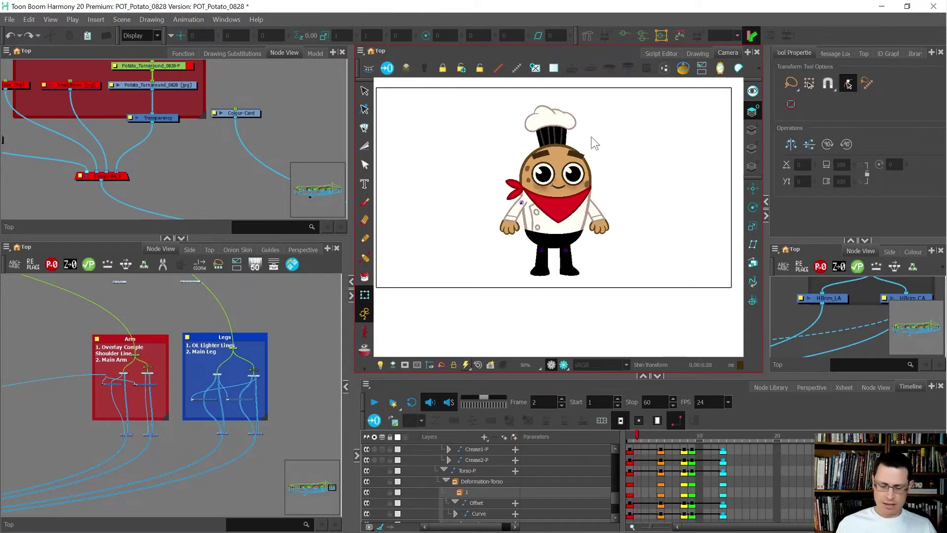
scroll(518, 192, "up", 3)
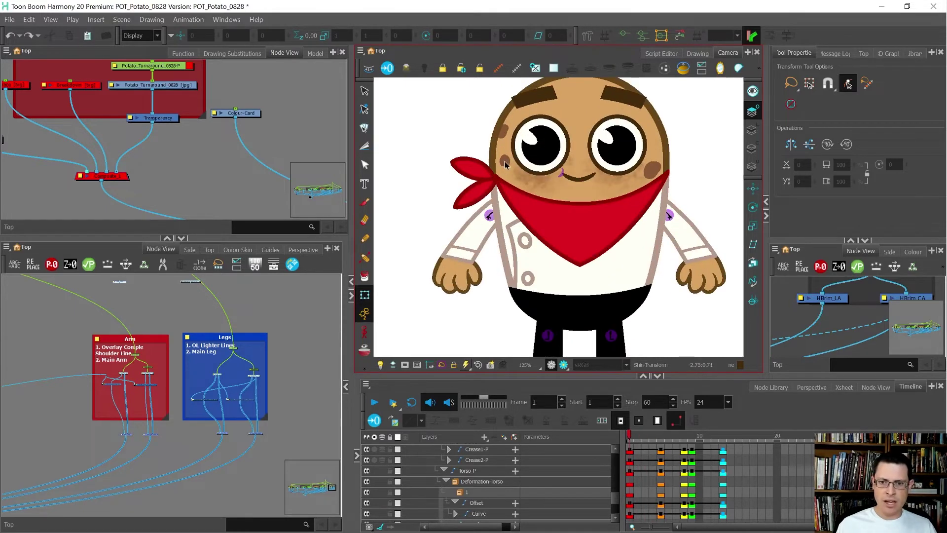
Step: On the frame 13 back pose, locate the Spots group in the node network and select the Spot4 drawing
left_click(504, 165)
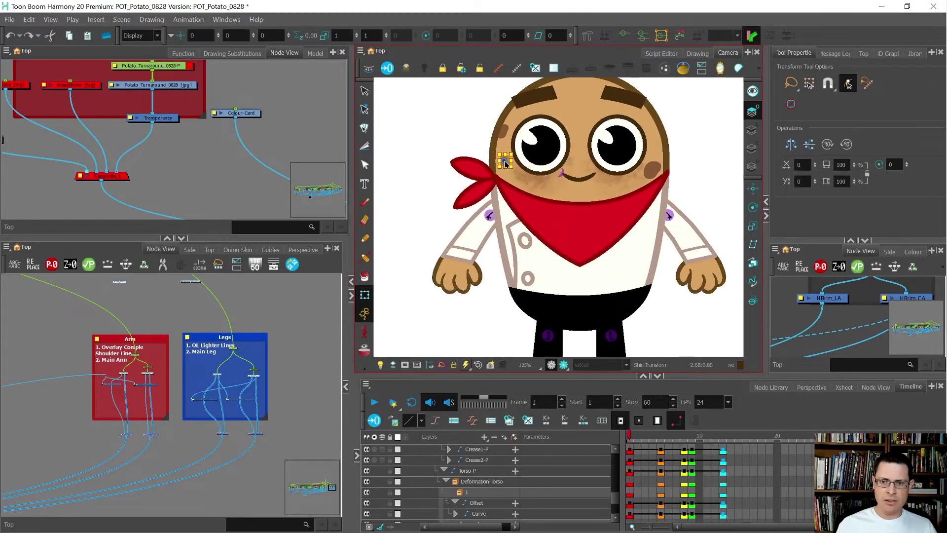
scroll(470, 181, "down", 3)
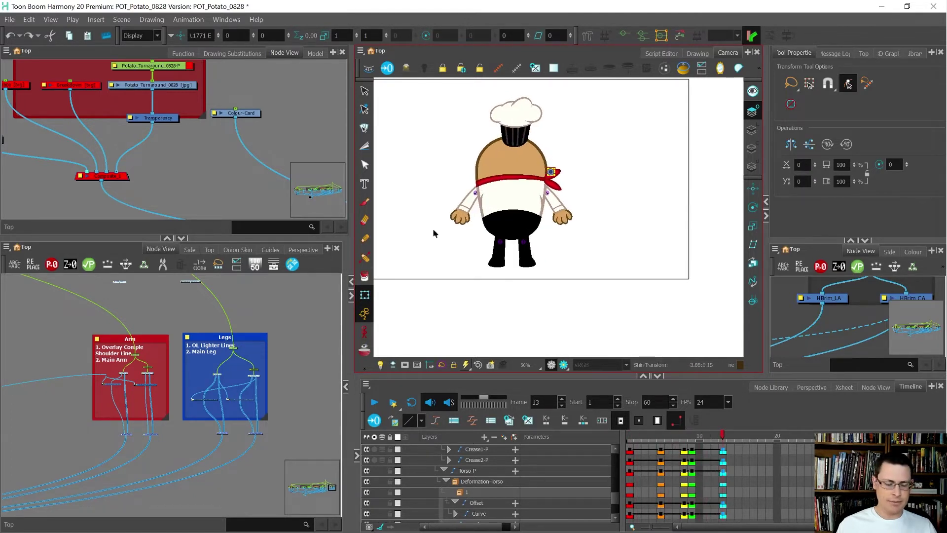
scroll(202, 408, "down", 5)
scroll(239, 411, "up", 5)
scroll(238, 411, "up", 4)
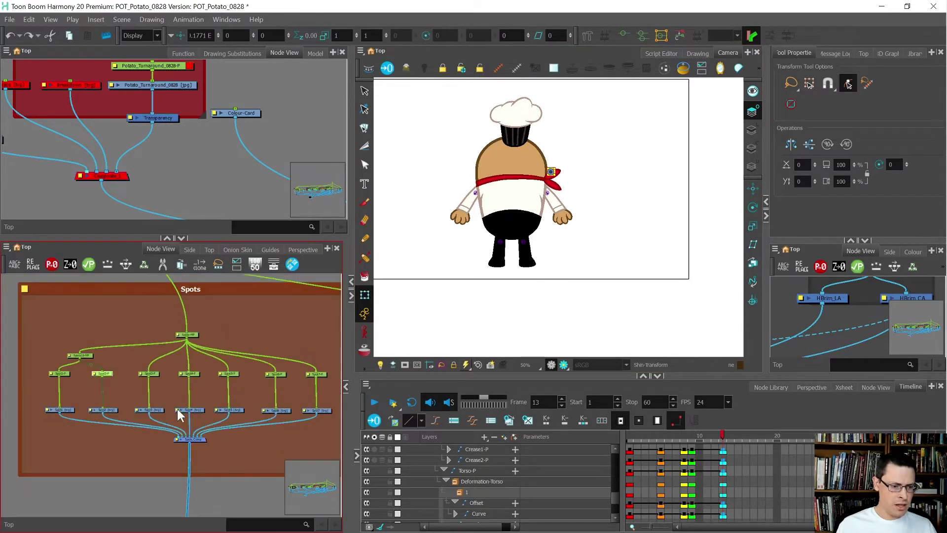
scroll(135, 407, "up", 2)
left_click_drag(187, 345, 146, 412)
scroll(95, 397, "down", 5)
scroll(132, 402, "up", 5)
left_click(122, 418)
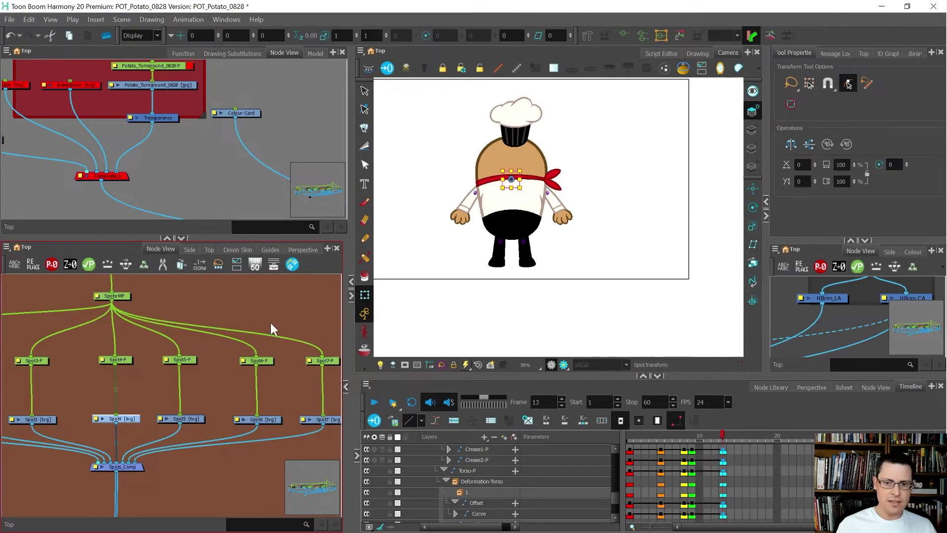
Step: Activate the Stroke tool and choose the Potato_Spots colour from the POT palette, enlarging the palette area to reach it
scroll(503, 162, "up", 2)
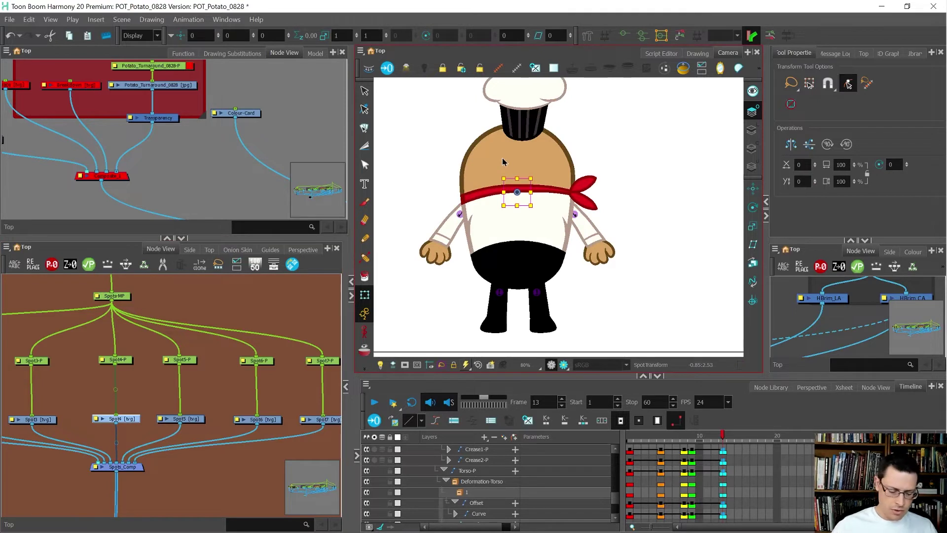
key("alt+v")
scroll(503, 163, "up", 2)
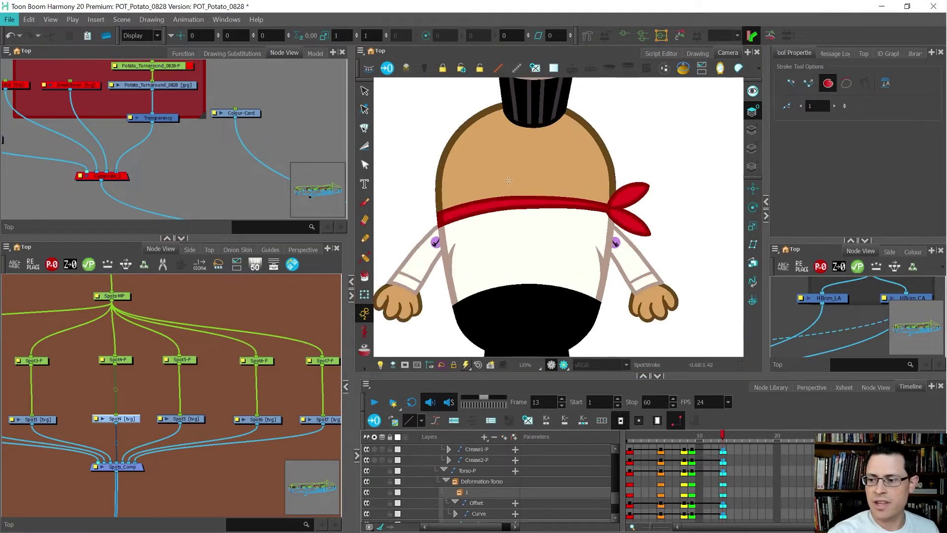
left_click(911, 250)
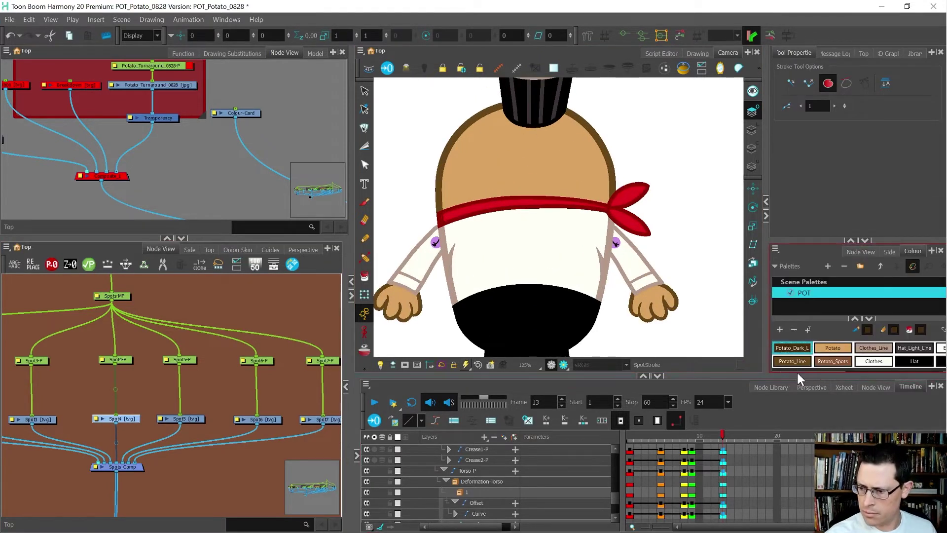
left_click_drag(793, 388, 793, 420)
left_click(836, 379)
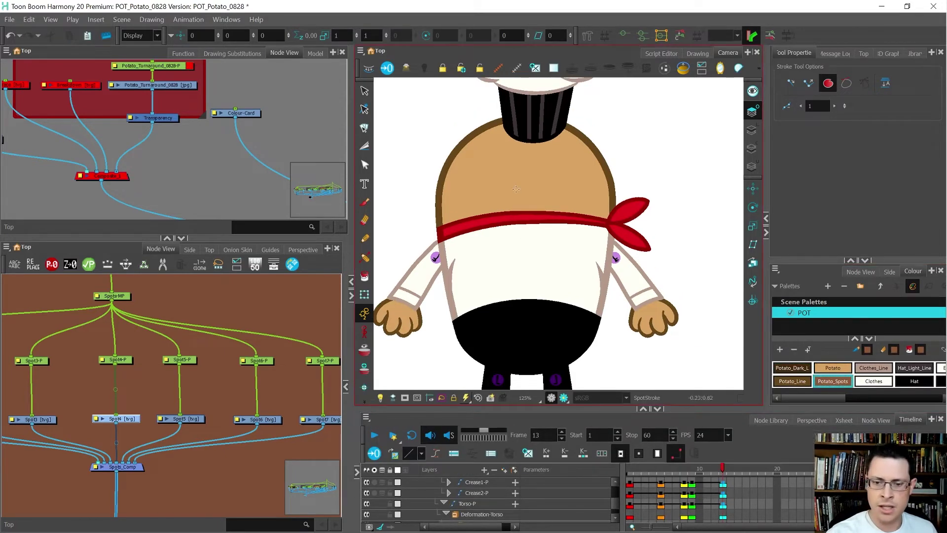
Step: Draw a small oval spot on the upper back of the head below the hat and dismiss the stroke visibility message
scroll(483, 150, "up", 2)
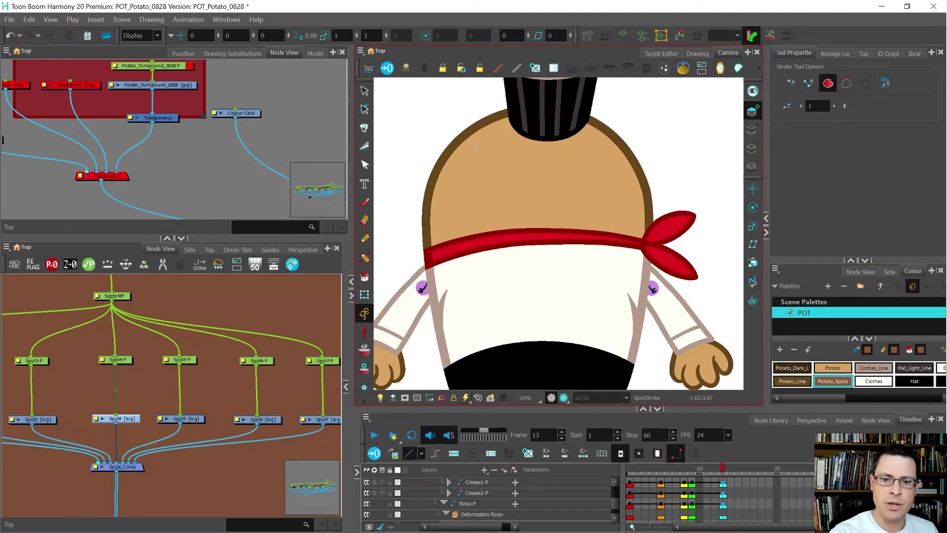
left_click_drag(474, 146, 477, 147)
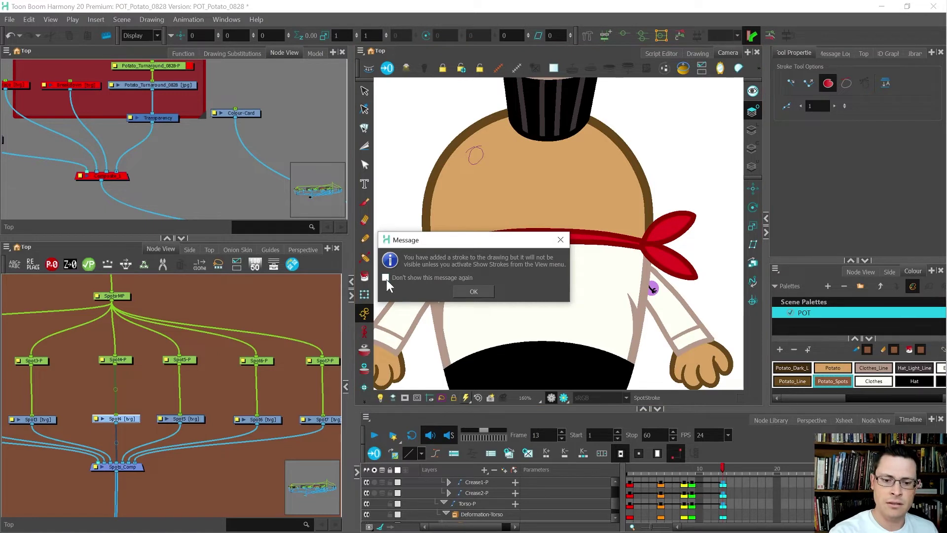
left_click(474, 291)
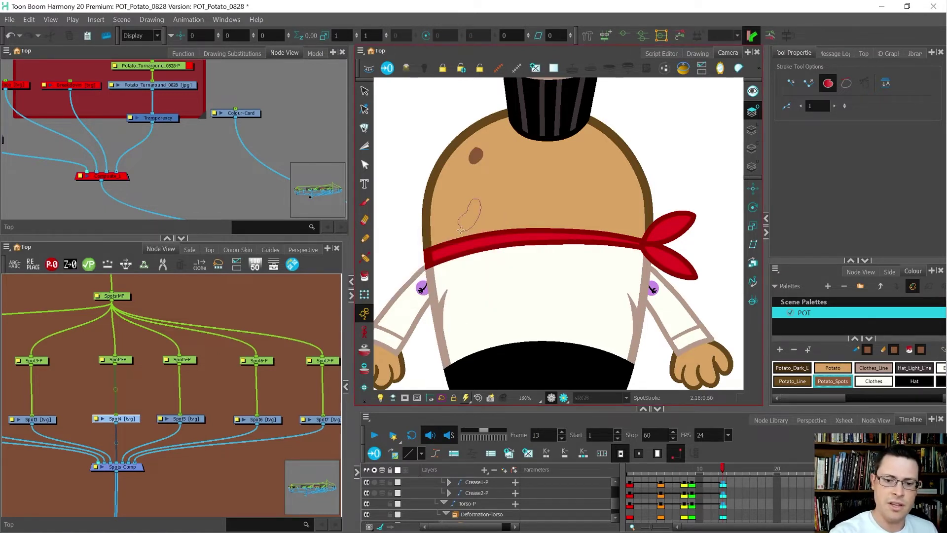
Step: Draw an irregular spot at the lower left of the back of the head above the scarf, undoing the first attempt and redrawing it wider
left_click_drag(461, 231, 462, 229)
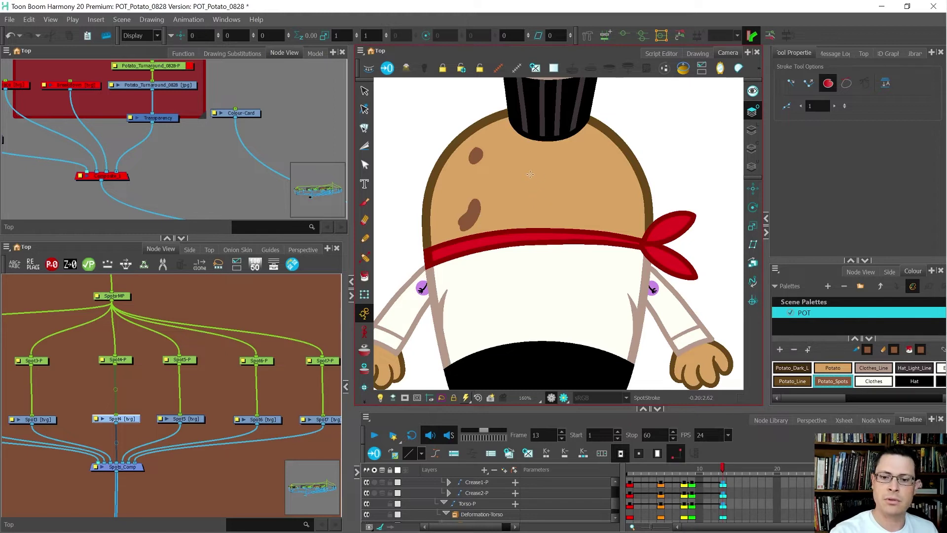
key("ctrl+z")
left_click_drag(474, 202, 452, 229)
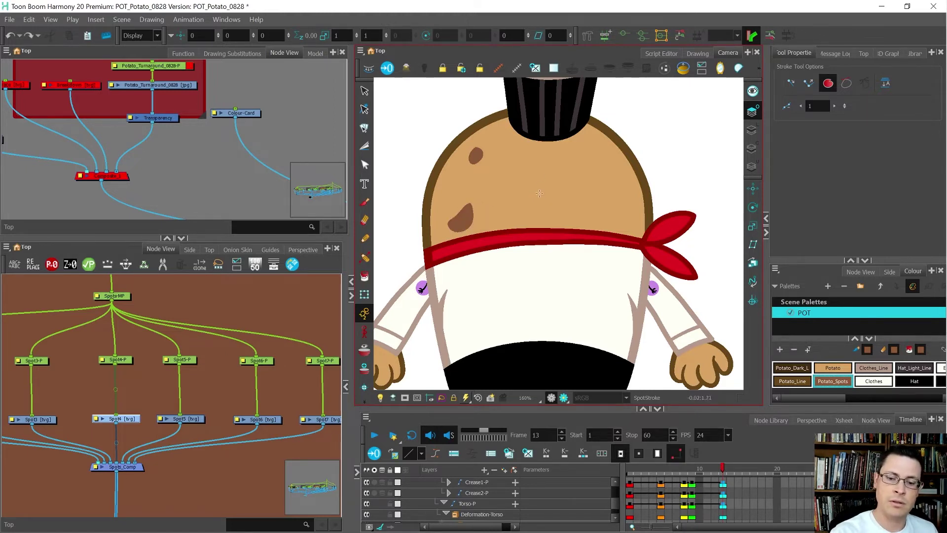
Step: Reshape the lower-left spot with the Contour Editor by deleting surplus points and curving its side, then return to the Stroke tool
key("alt+q")
scroll(472, 206, "up", 2)
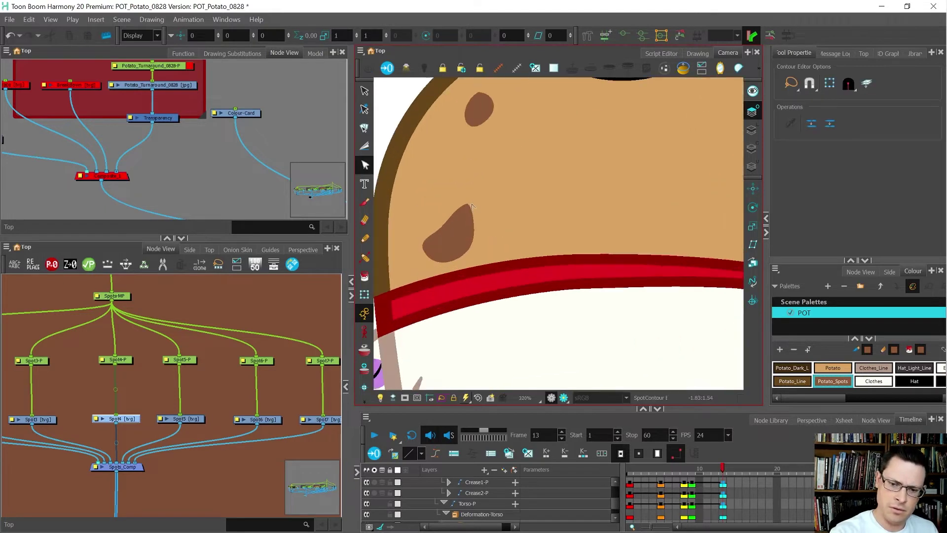
mouse_move(484, 201)
left_mouse_down()
mouse_move(467, 196)
mouse_move(485, 212)
mouse_move(473, 194)
mouse_move(437, 215)
mouse_move(462, 198)
mouse_move(448, 193)
mouse_move(480, 204)
left_mouse_up()
key("Delete")
key("Delete")
left_click(471, 225)
key("alt+v")
scroll(499, 215, "down", 3)
scroll(558, 185, "up", 1)
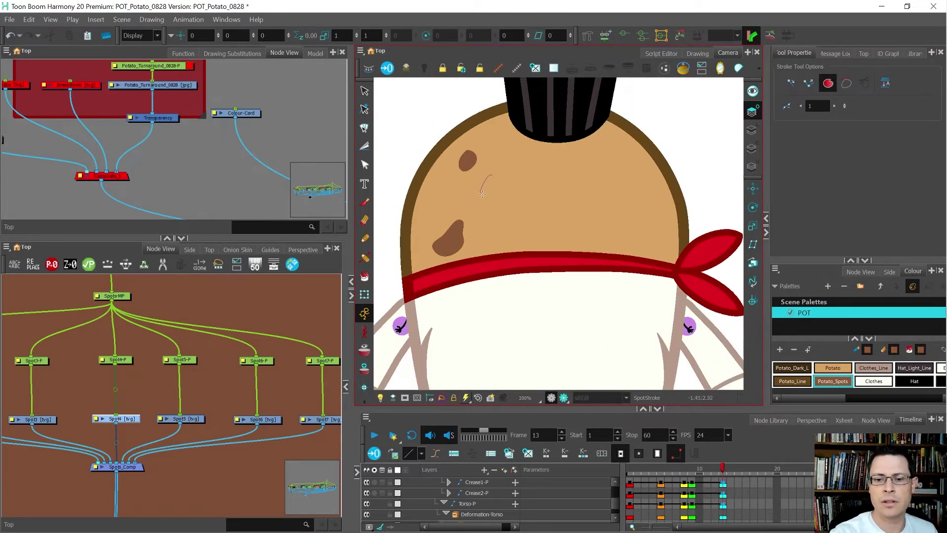
Step: Draw more spots on the back of the head: ovals at upper left and upper right, two small central ones, and one near the right edge
left_click_drag(492, 176, 492, 177)
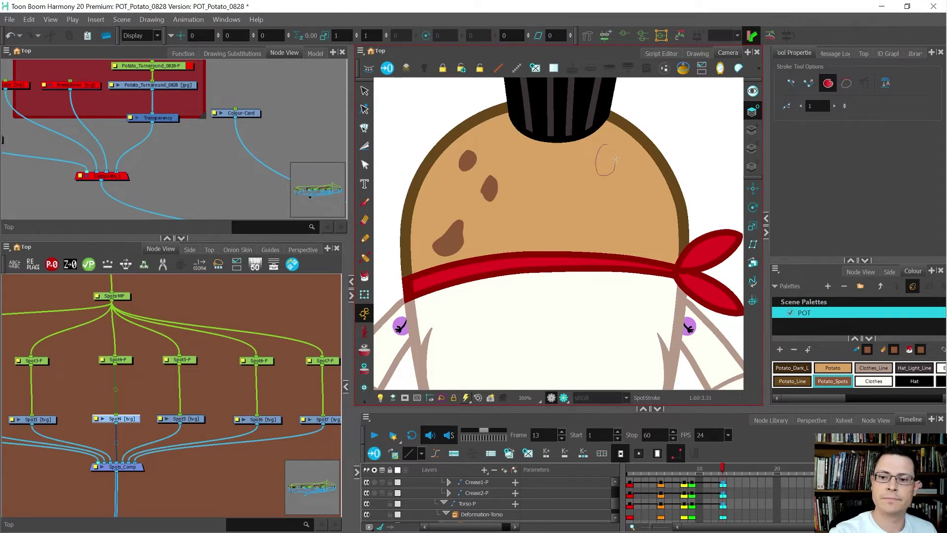
left_click_drag(601, 147, 602, 147)
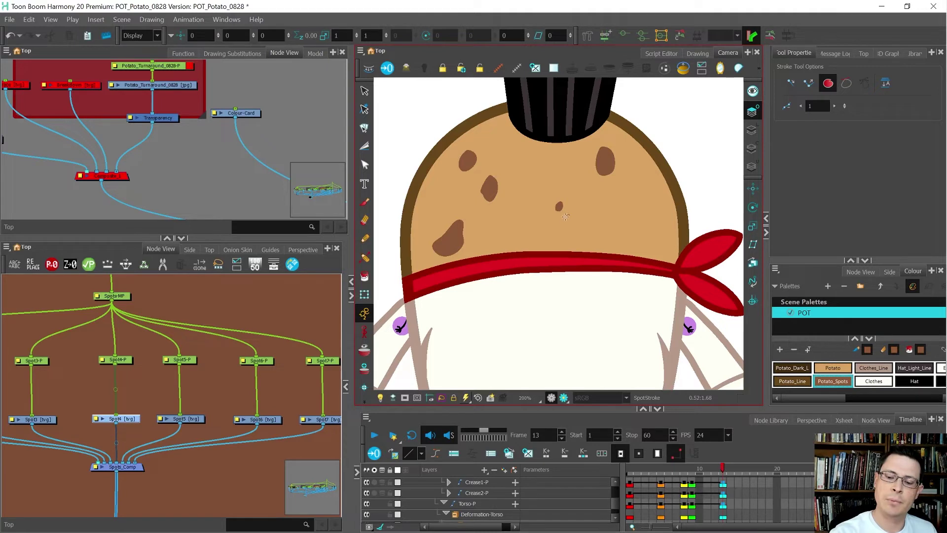
left_click_drag(559, 220, 560, 221)
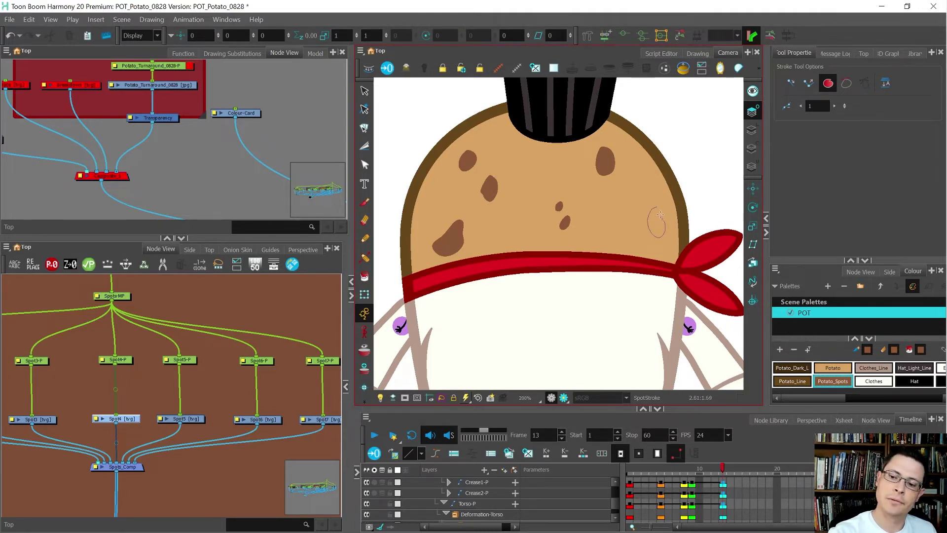
left_click_drag(657, 208, 656, 210)
scroll(625, 296, "down", 4)
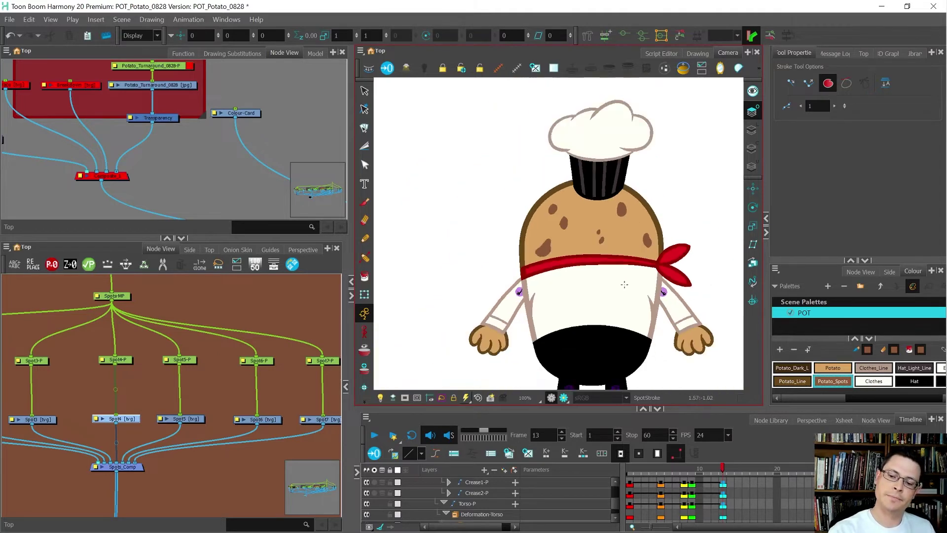
scroll(640, 289, "up", 3)
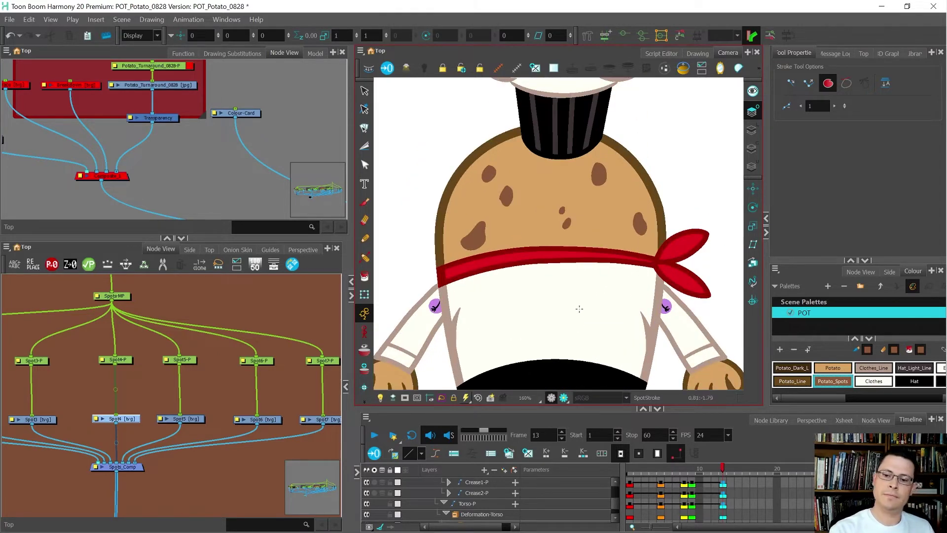
Step: Move the pair of small central spots down and to the right, and shift the mid-left spot slightly right
key("alt+s")
mouse_move(586, 196)
left_mouse_down()
mouse_move(593, 207)
mouse_move(571, 232)
mouse_move(584, 233)
left_mouse_up()
left_click(508, 195)
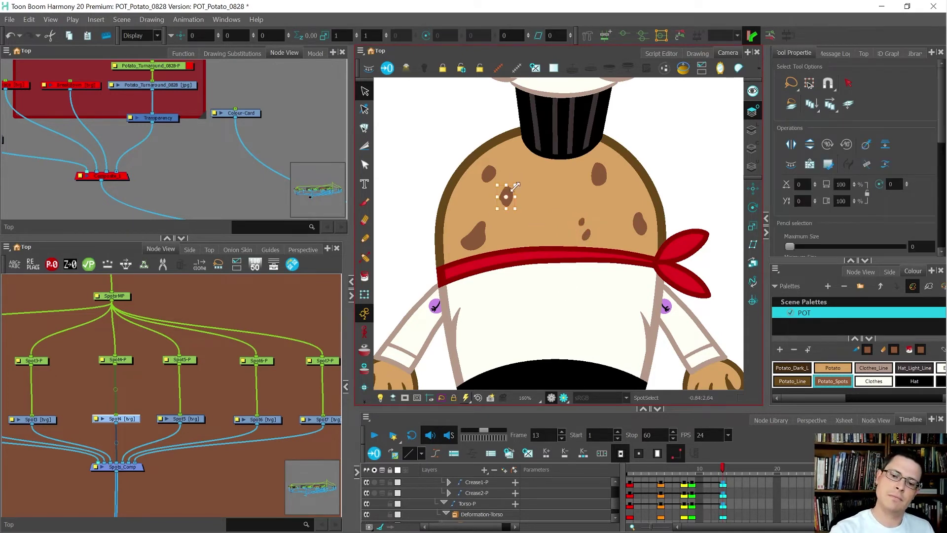
left_click_drag(511, 199, 521, 197)
Step: Delete the upper-left oval spot and draw a replacement against the head's left outline
left_click(491, 172)
key("Delete")
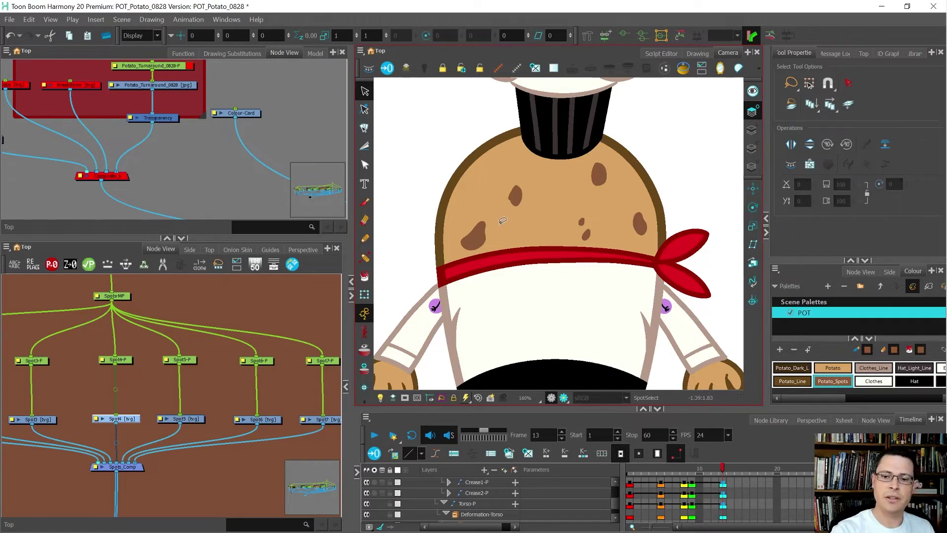
key("alt+v")
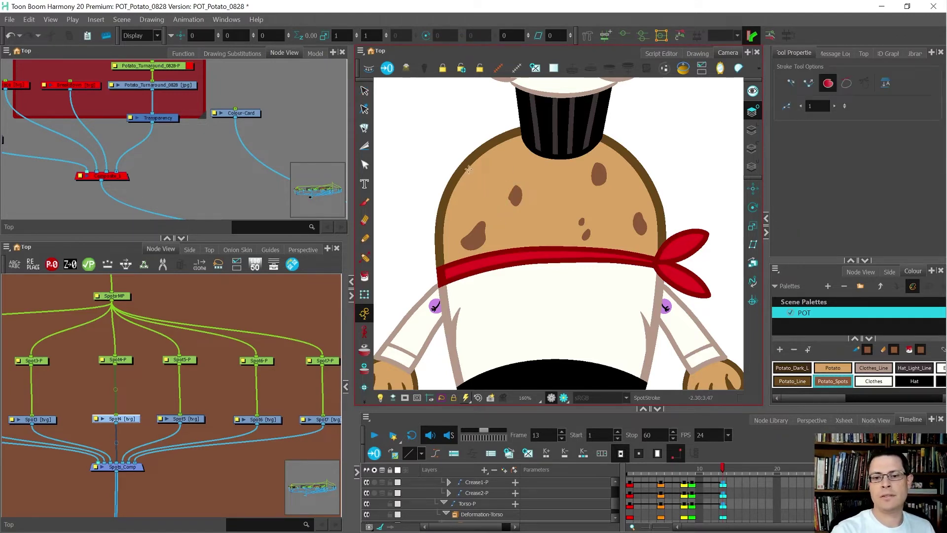
left_click_drag(471, 183, 470, 182)
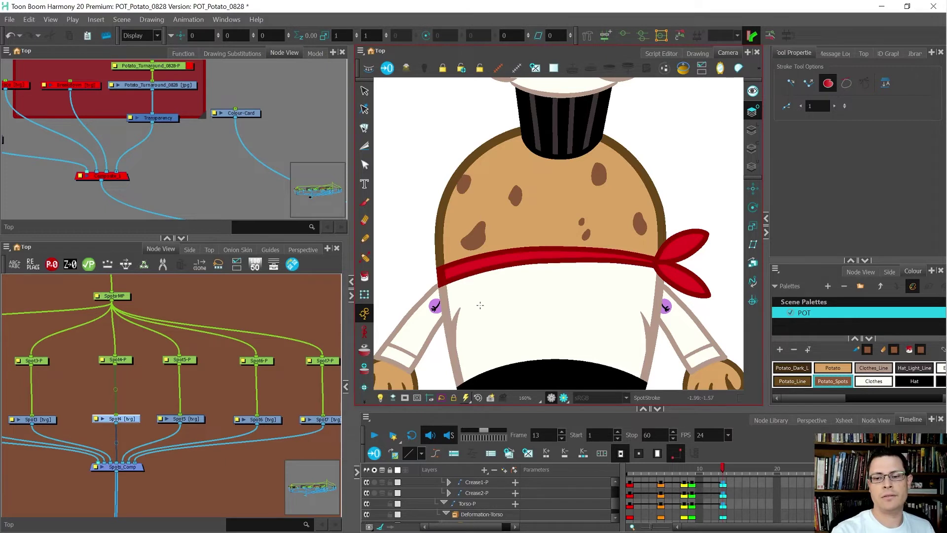
Step: Nudge the spot on the left outline inward, and clear the upper spots from both sides of the head
key("alt+s")
left_click(465, 184)
left_click_drag(465, 184, 472, 183)
key("Escape")
scroll(495, 345, "down", 5)
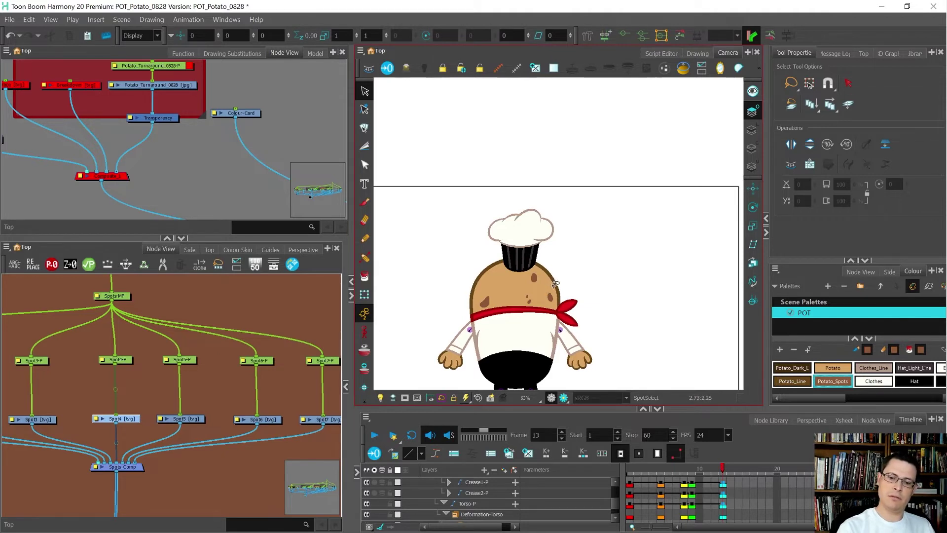
scroll(547, 293, "up", 2)
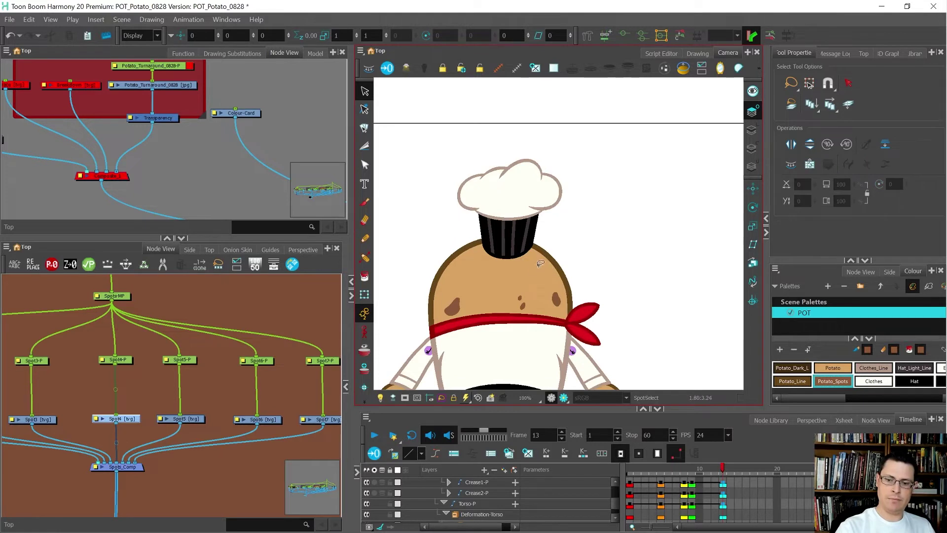
Step: Draw a larger bean-shaped spot below the hat's right side and a small spot near the head's upper-left outline
key("alt+v")
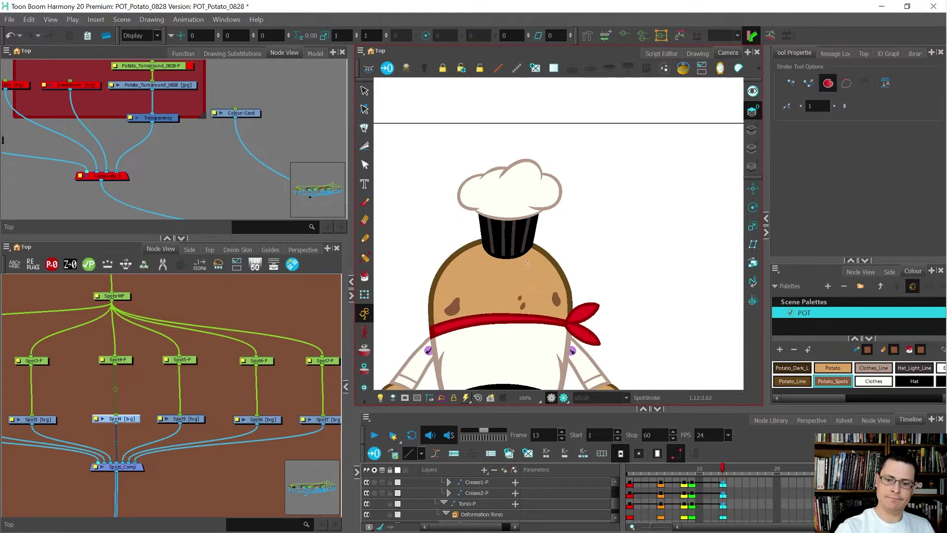
left_click_drag(532, 260, 533, 260)
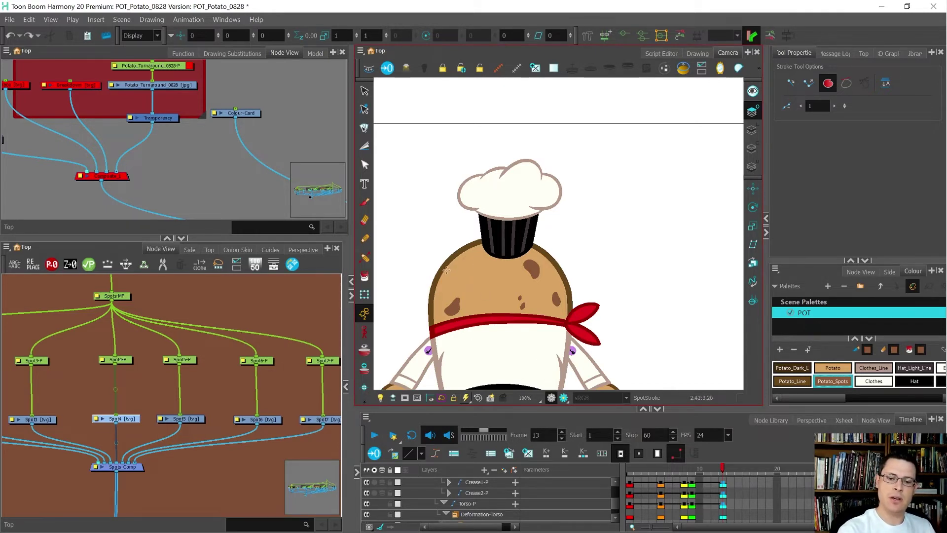
left_click(448, 272)
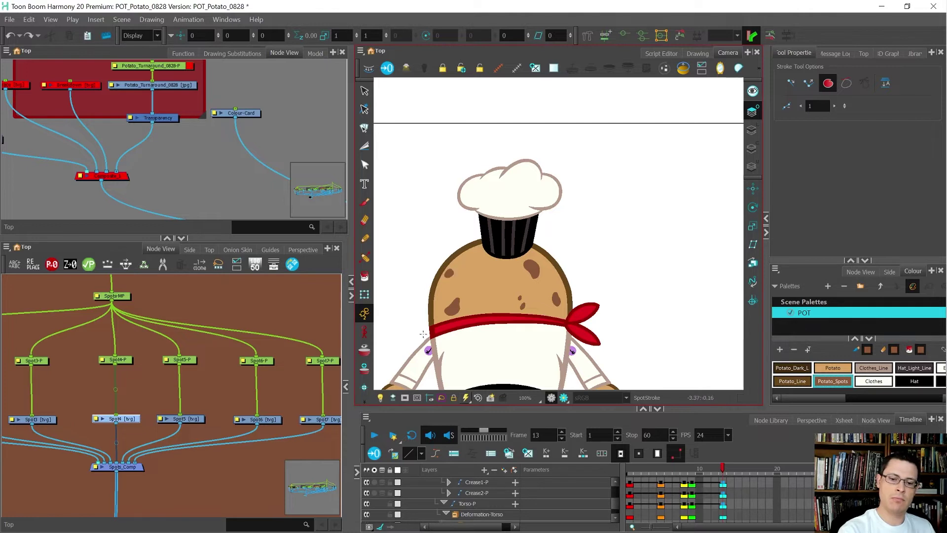
scroll(664, 271, "down", 1)
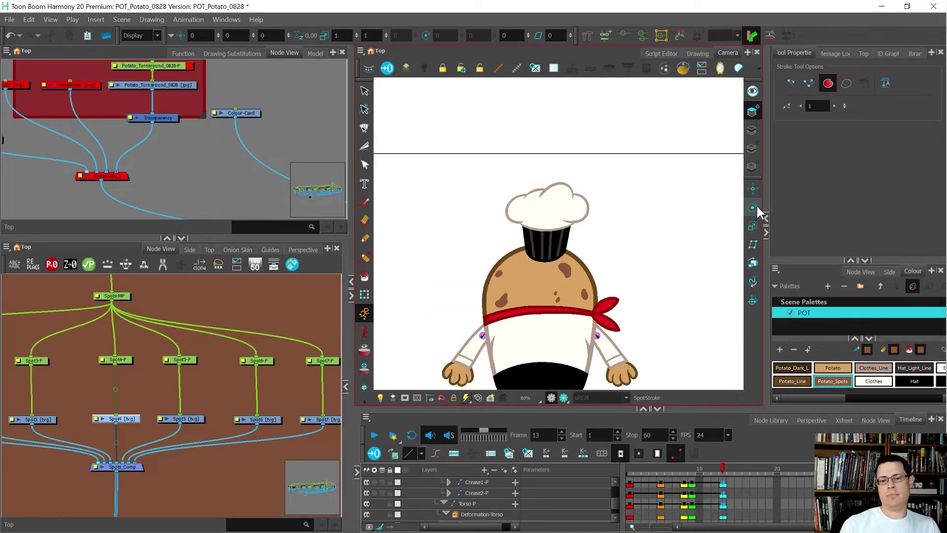
scroll(651, 229, "down", 3)
scroll(640, 276, "up", 3)
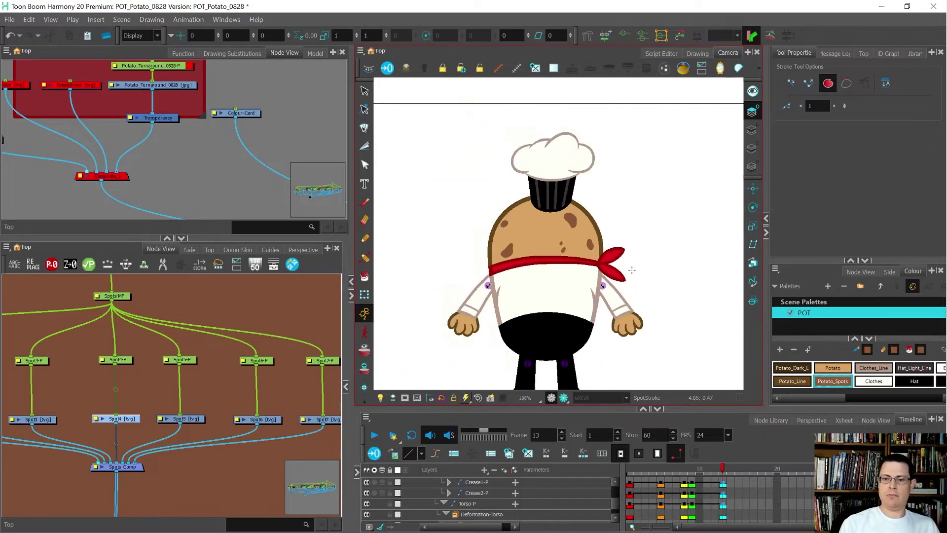
scroll(634, 272, "down", 1)
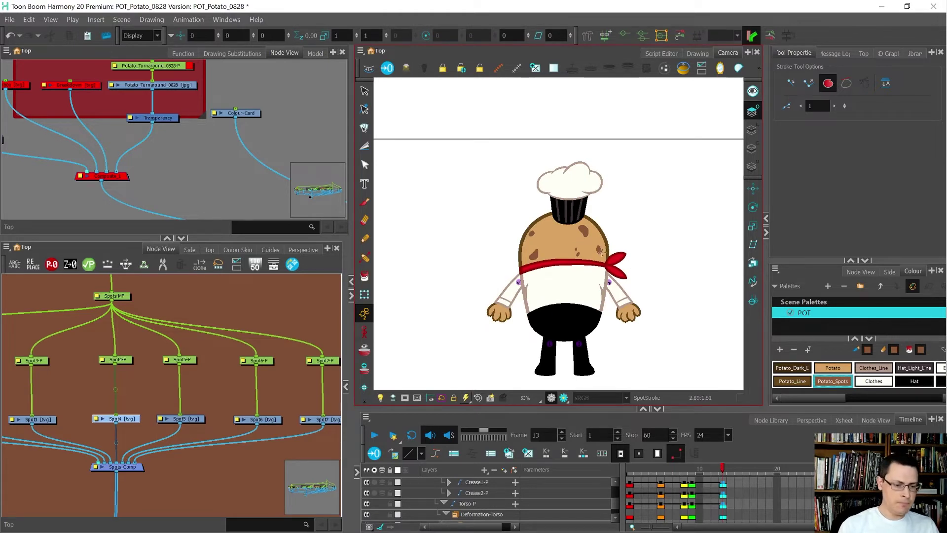
Step: Bring the whole Spots node group into view and step back through the turnaround to the front pose on frame 2
scroll(130, 367, "down", 3)
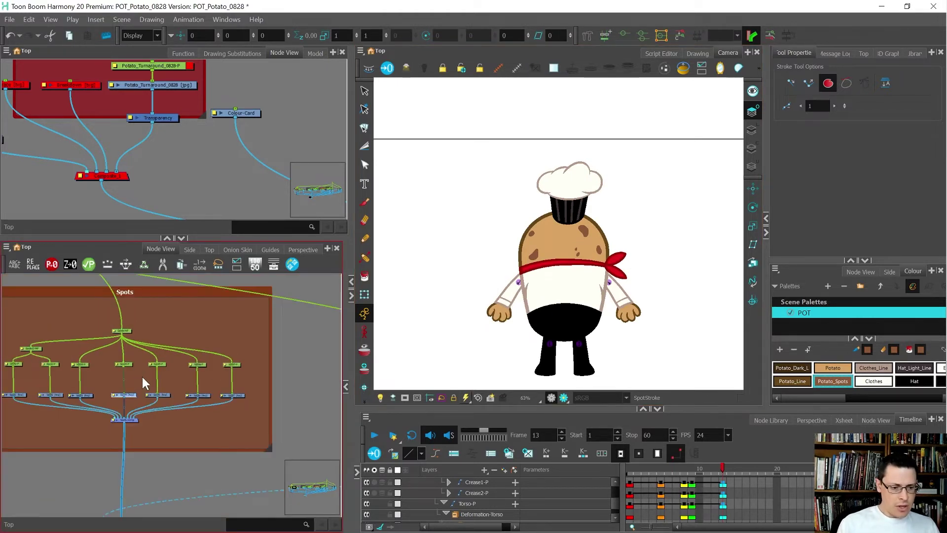
scroll(143, 378, "up", 1)
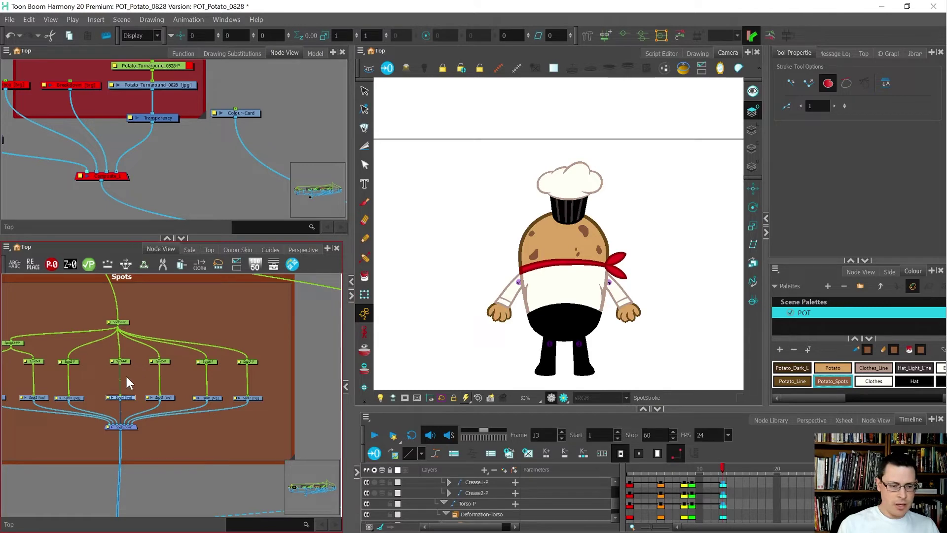
scroll(126, 377, "up", 2)
scroll(563, 254, "up", 4)
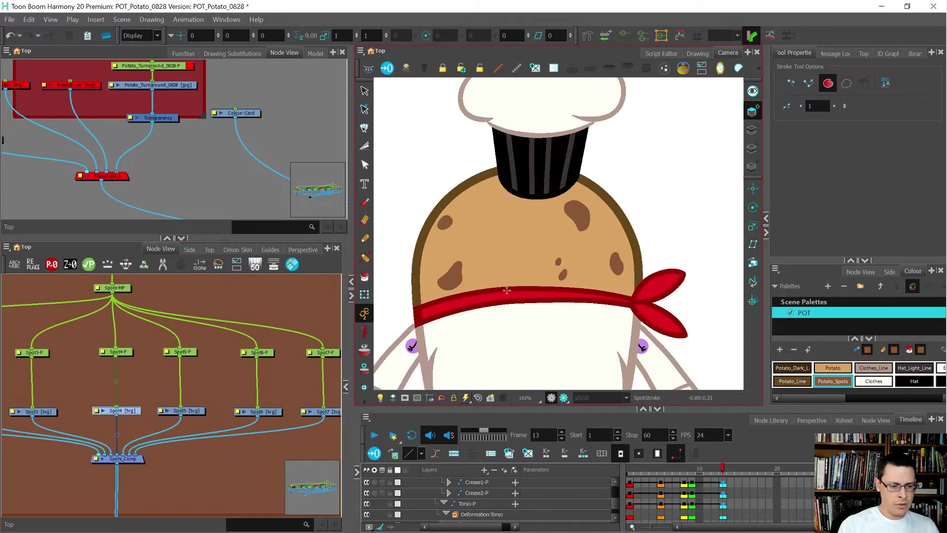
scroll(218, 364, "down", 3)
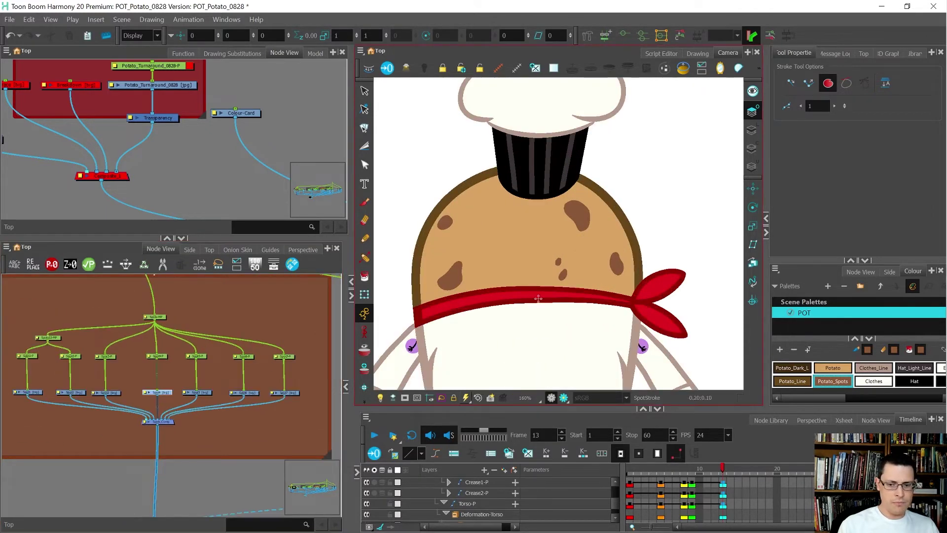
key("comma")
key("comma")
key("comma")
key("comma")
key("comma")
key("comma")
key("comma")
key("comma")
key("comma")
key("comma")
key("comma")
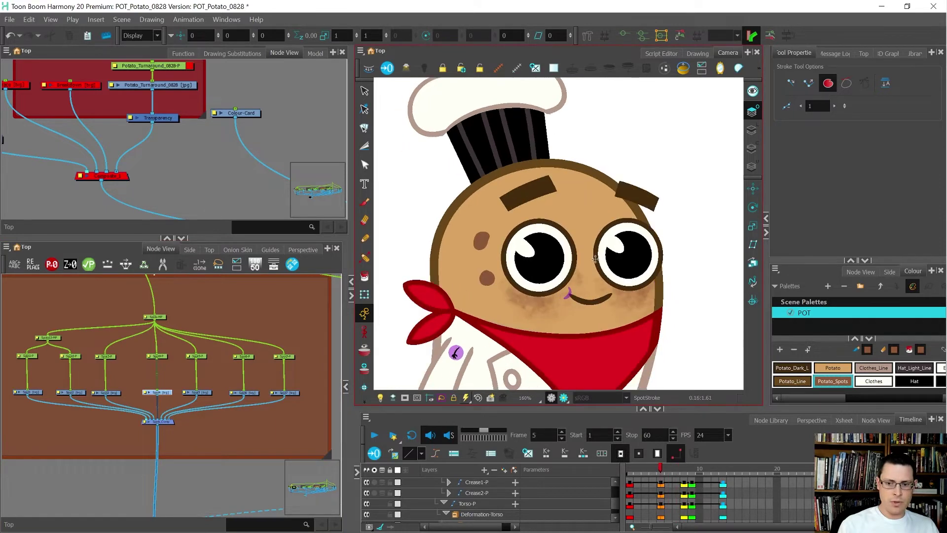
scroll(592, 262, "down", 1)
Step: Select each front-pose spot with the Transform tool to identify its layer, and step forward to the back pose on frame 13
key("shift+t")
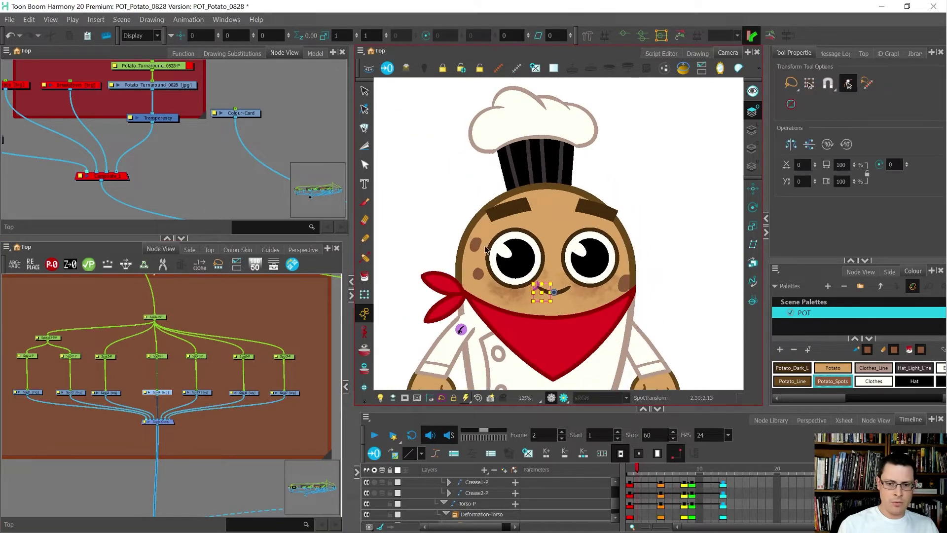
left_click(498, 274)
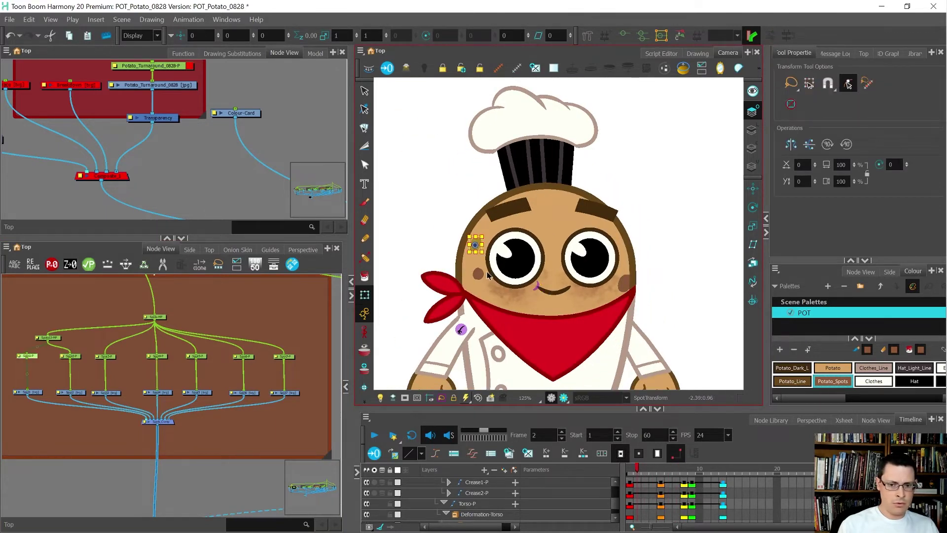
left_click(480, 279)
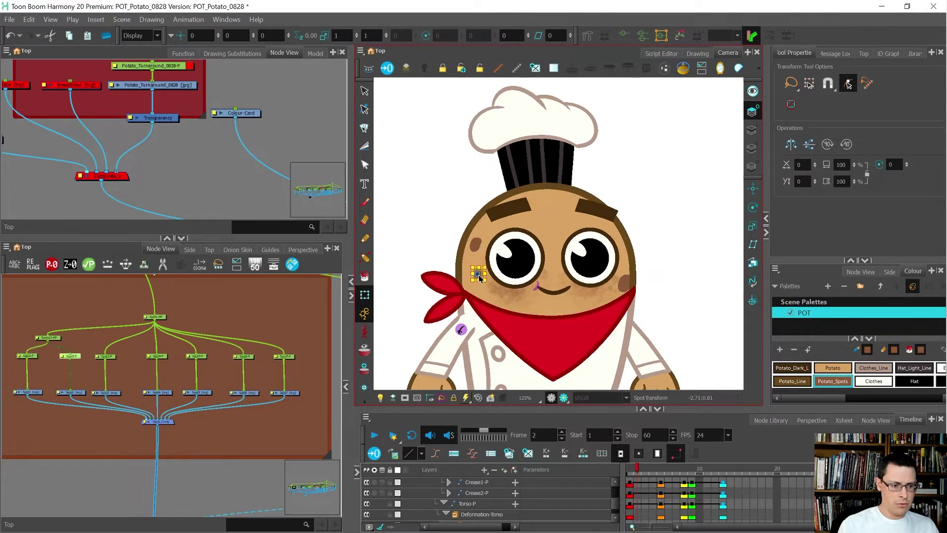
left_click(627, 282)
key("period")
key("period")
key("period")
key("period")
key("period")
key("period")
key("period")
key("period")
key("period")
key("period")
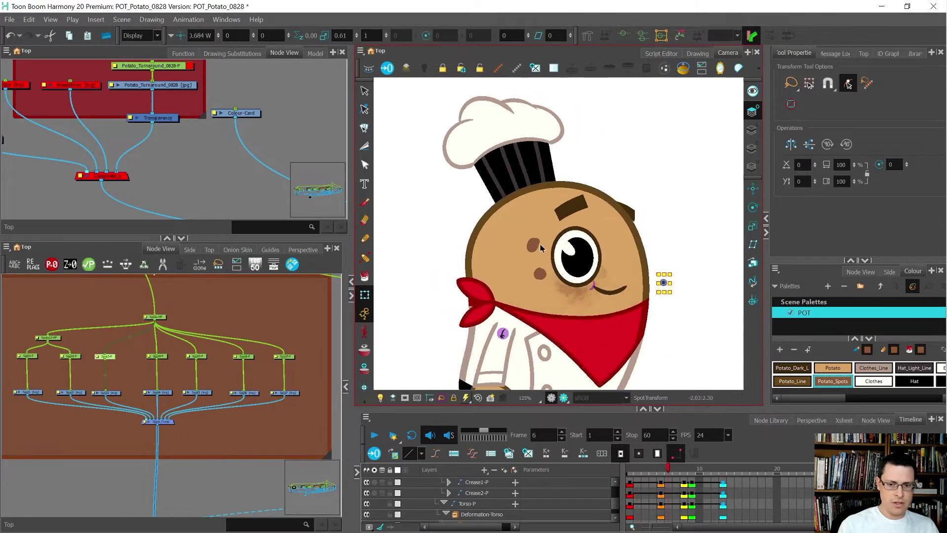
key("period")
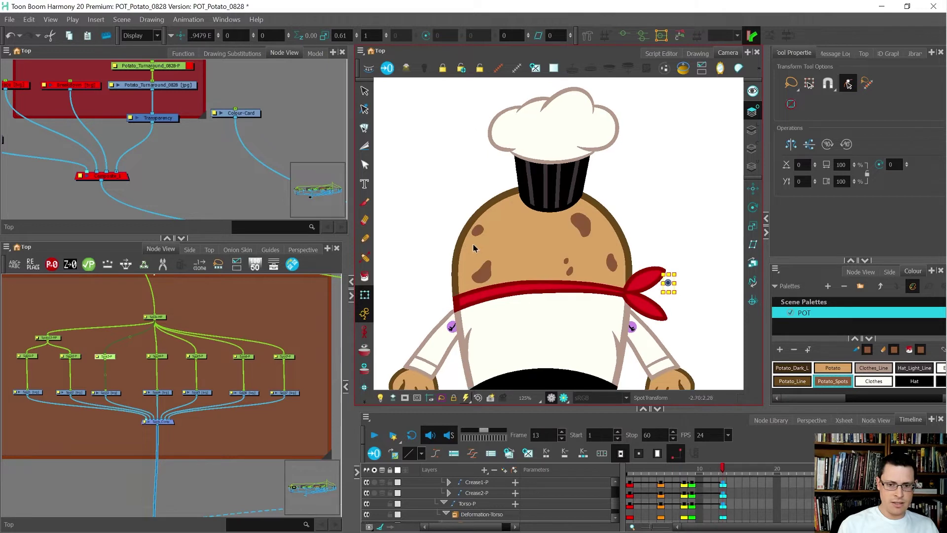
Step: Cut the small upper-left spot out of the Spot4 drawing and paste it into the Spot5 drawing
left_click(484, 268)
key("Escape")
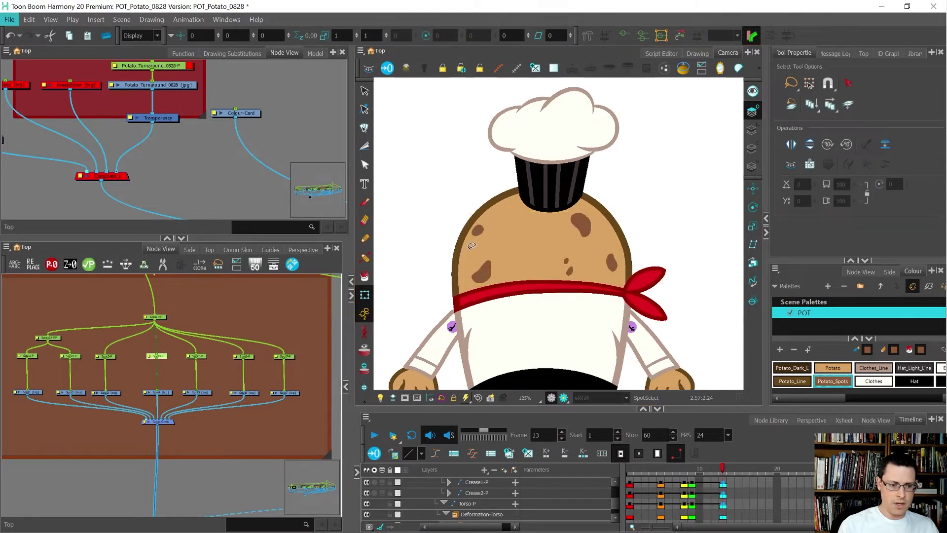
key("alt+s")
mouse_move(503, 221)
left_mouse_down()
mouse_move(481, 214)
mouse_move(477, 229)
left_mouse_up()
key("ctrl+x")
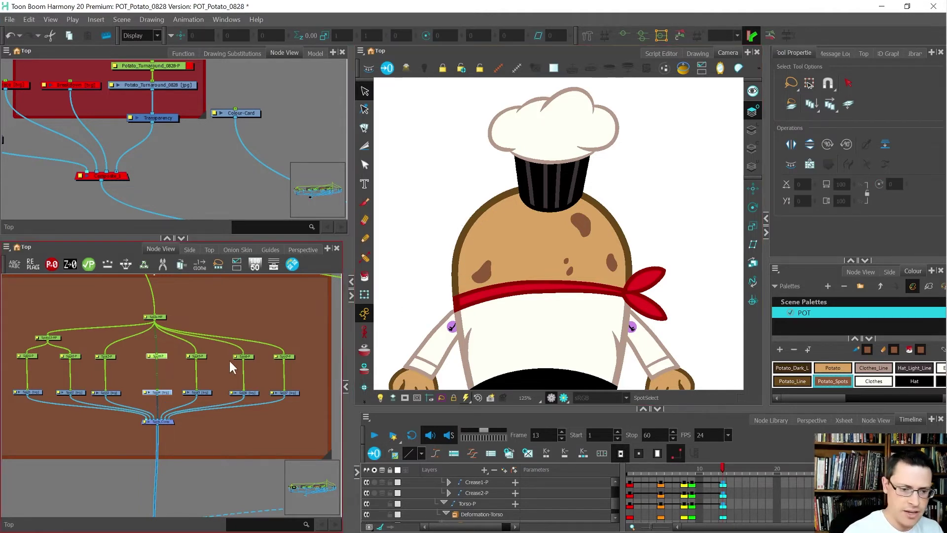
left_click(198, 392)
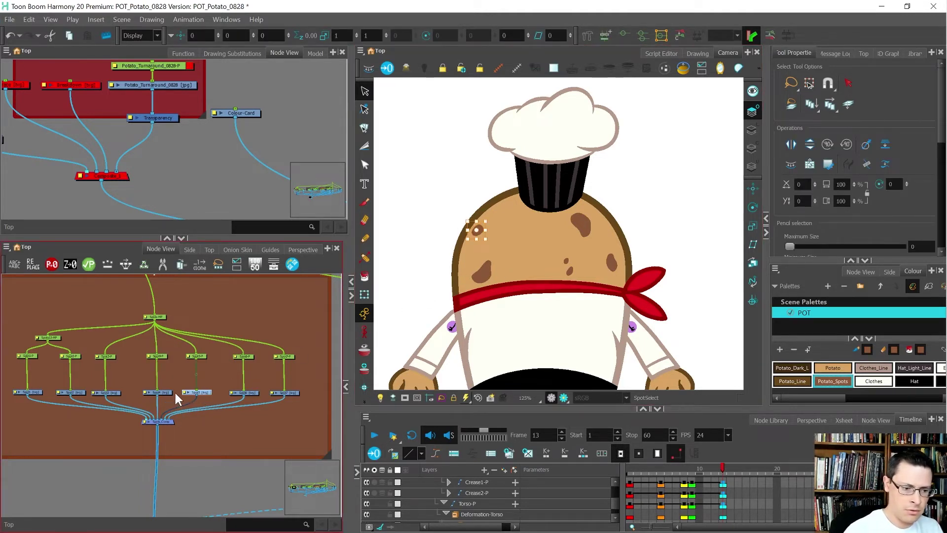
Step: Cut the pair of tiny spots above the neckerchief out of the Spot4 drawing and paste it into the Spot6 drawing
left_click(158, 392)
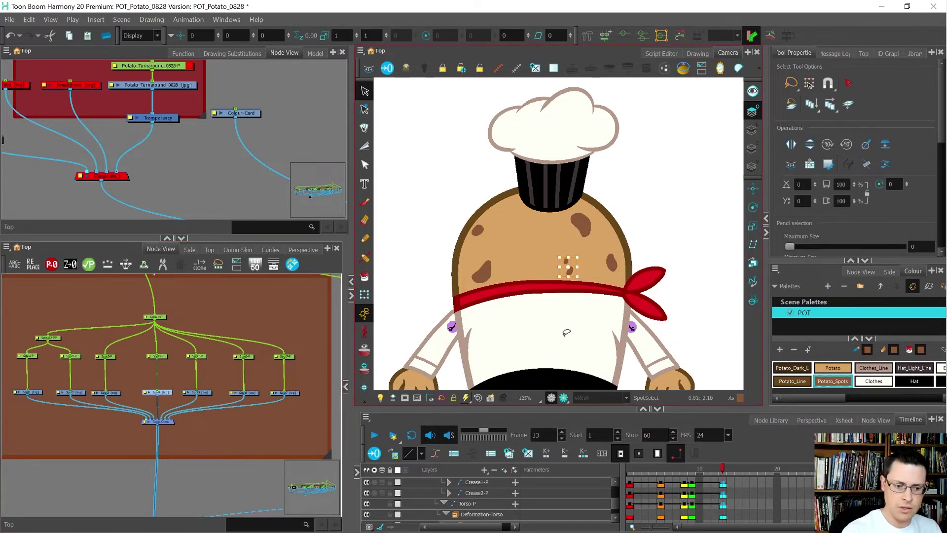
left_click(265, 381)
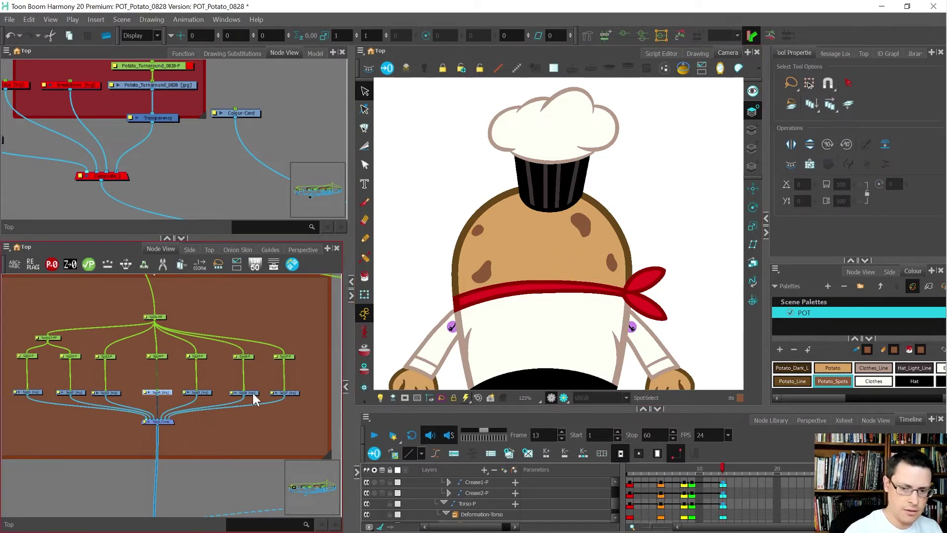
left_click(252, 393)
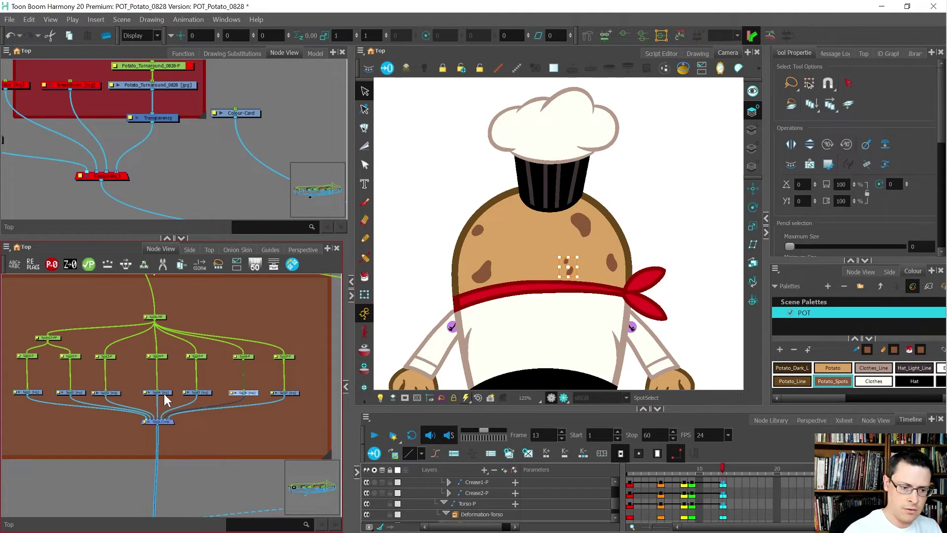
Step: Cut the large bean-shaped spot below the hat out of the Spot4 drawing and paste it into the Spot7 drawing
left_click(579, 225)
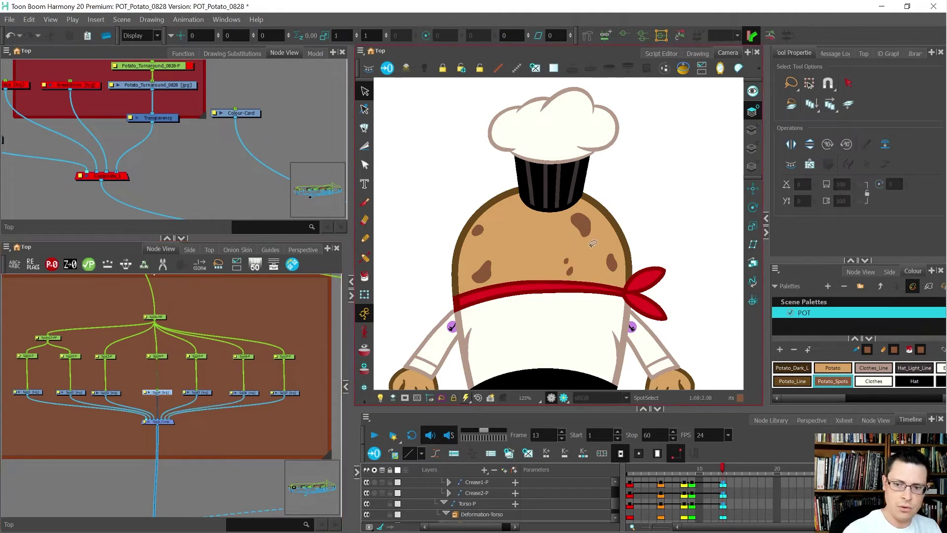
left_click(380, 398)
left_click(196, 465)
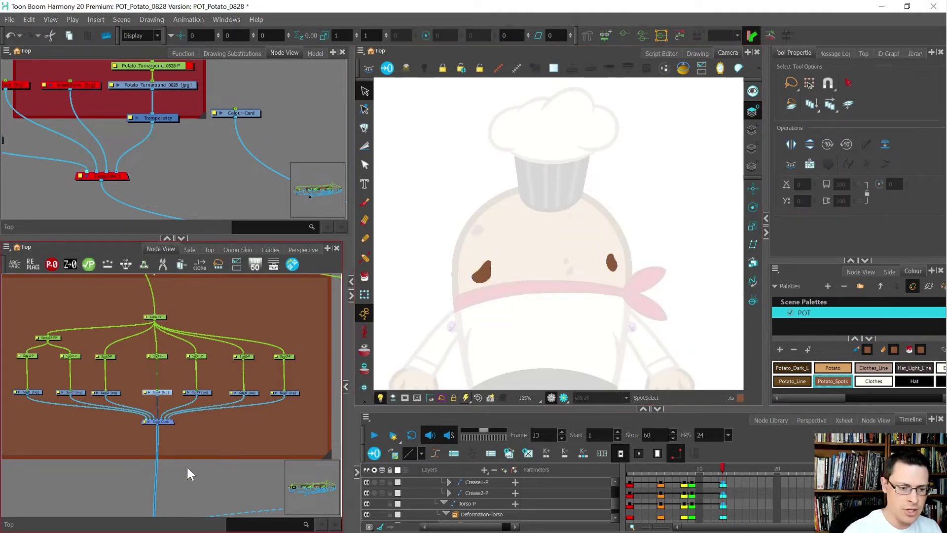
left_click(292, 394)
key("ctrl+v")
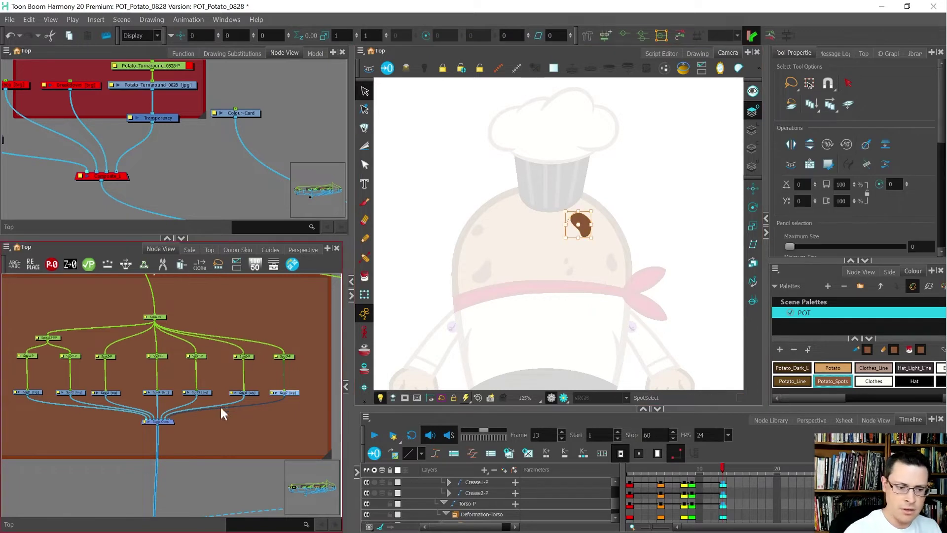
Step: Cut the spot near the head's right edge out of the Spot4 drawing and add a vector drawing layer named Spot8
left_click(188, 412)
left_click(158, 392)
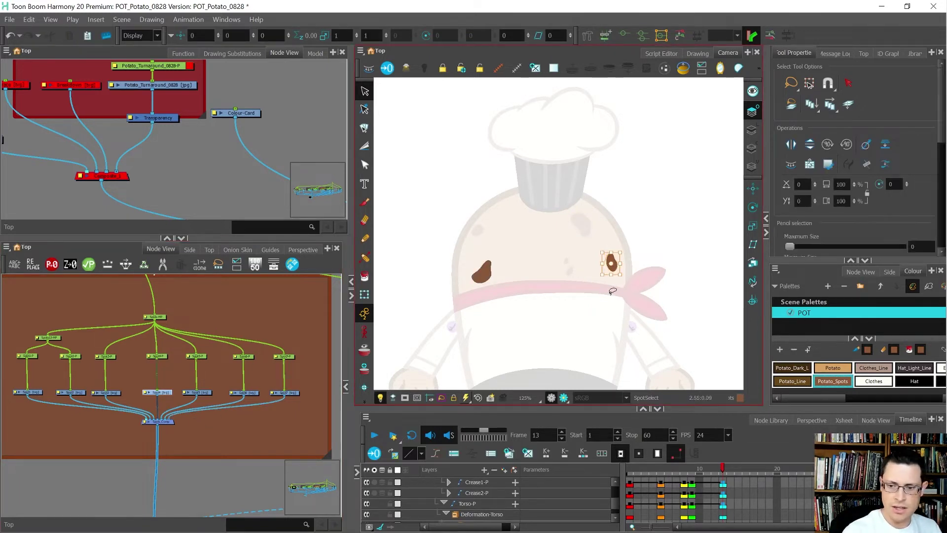
left_click(292, 410)
left_click_drag(306, 415, 219, 421)
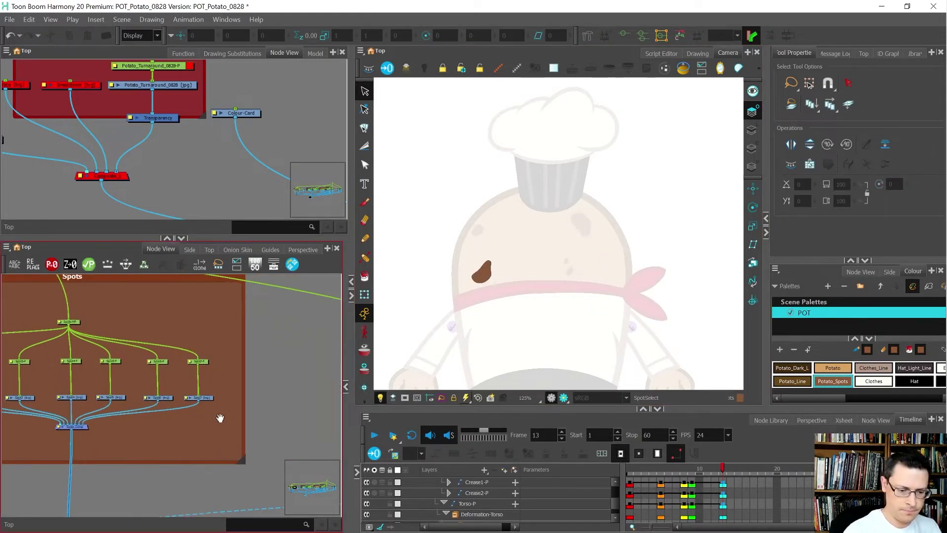
key("ctrl+r")
type("Spot8")
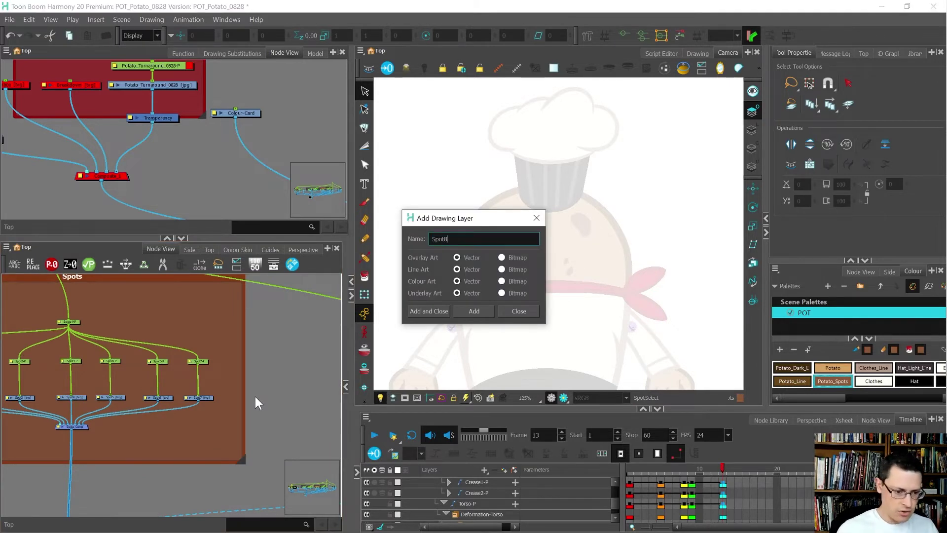
left_click(446, 311)
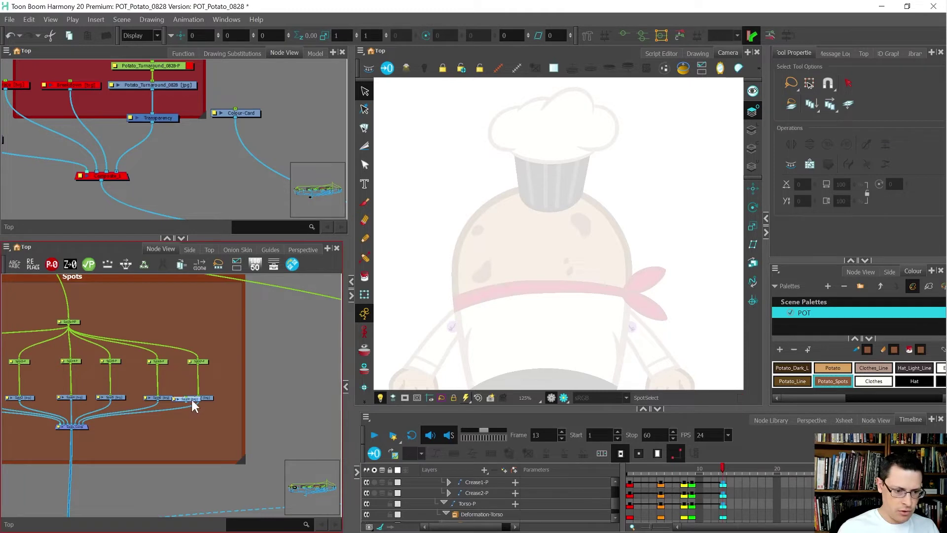
Step: Connect the Spot8 drawing to Spots_Comp and give it a parent peg linked under Spots-MP
key("ctrl+f")
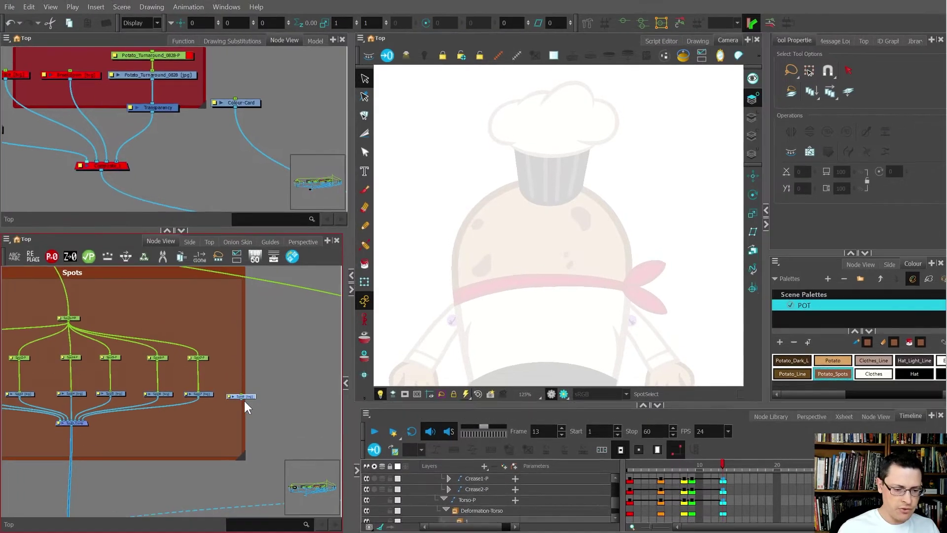
key("ctrl+f")
scroll(539, 281, "up", 3)
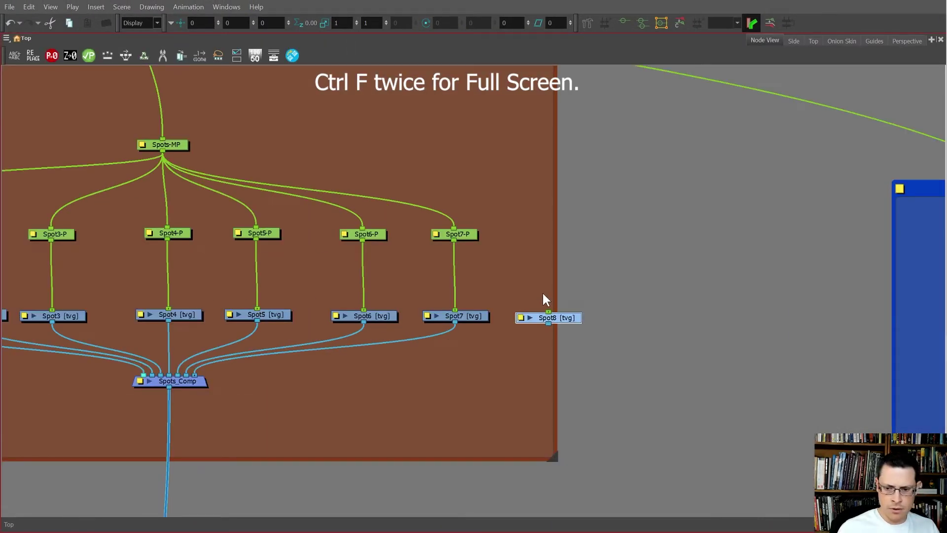
left_click_drag(548, 323, 200, 383)
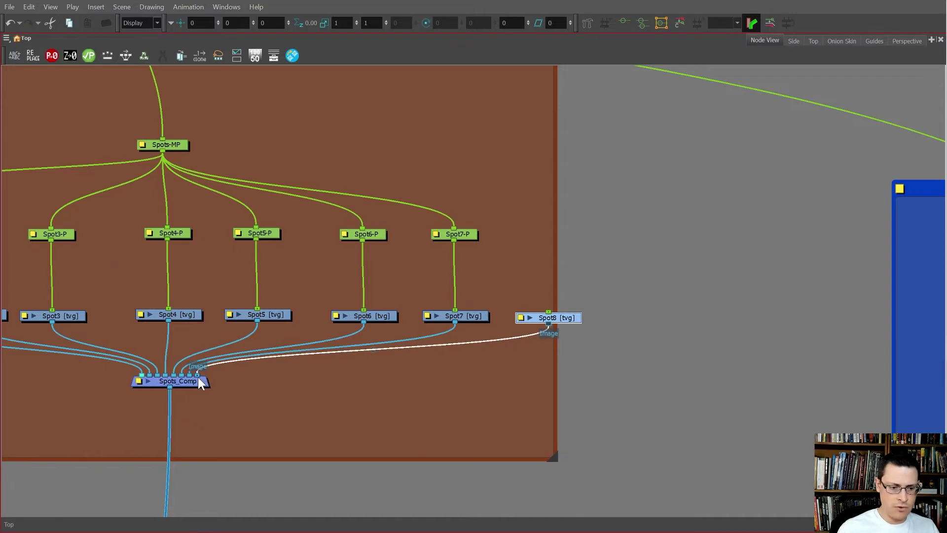
left_click_drag(608, 344, 576, 235)
key("ctrl+p")
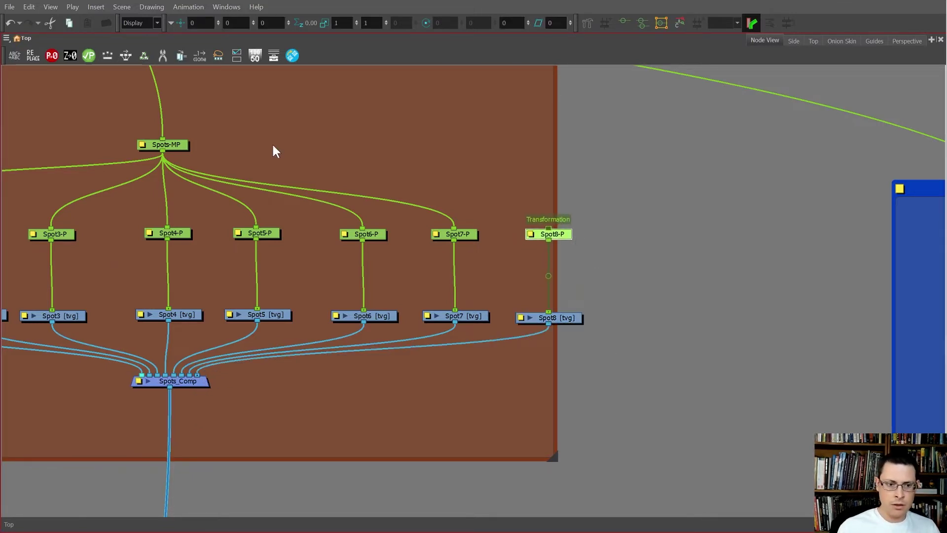
left_click_drag(164, 150, 552, 230)
Step: Widen the Spots backdrop to enclose the Spot8 nodes and paste the cut spot into the Spot8 drawing on frame 13
scroll(567, 312, "down", 4)
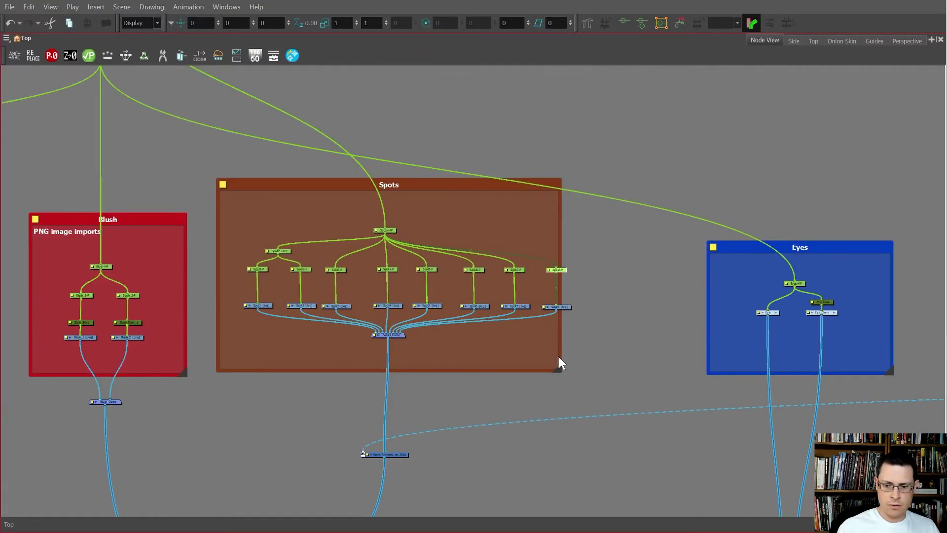
left_click_drag(561, 366, 596, 368)
left_click(560, 307)
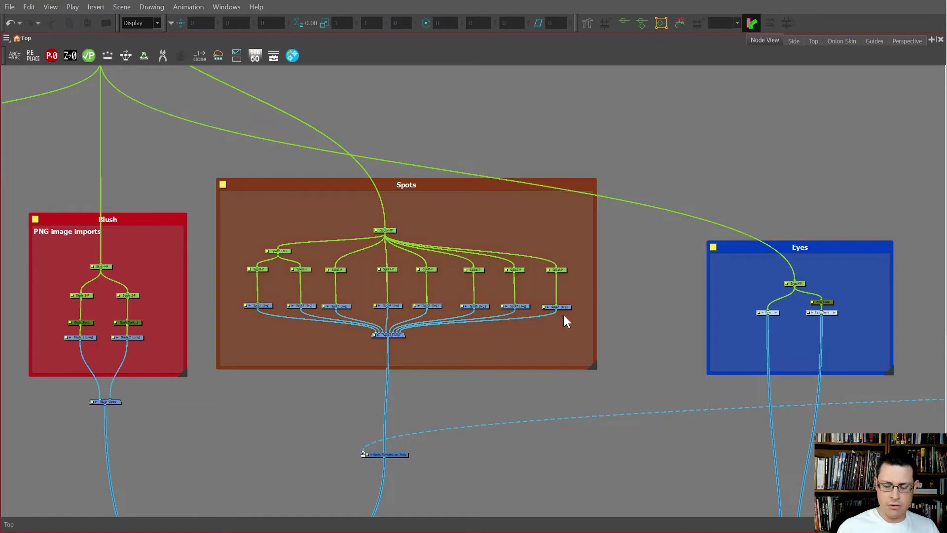
key("ctrl+f")
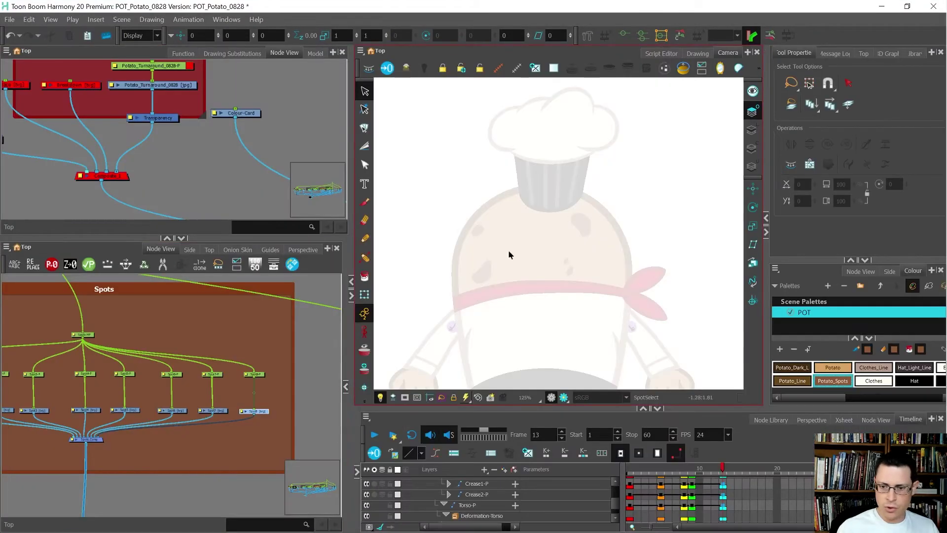
key("ctrl+v")
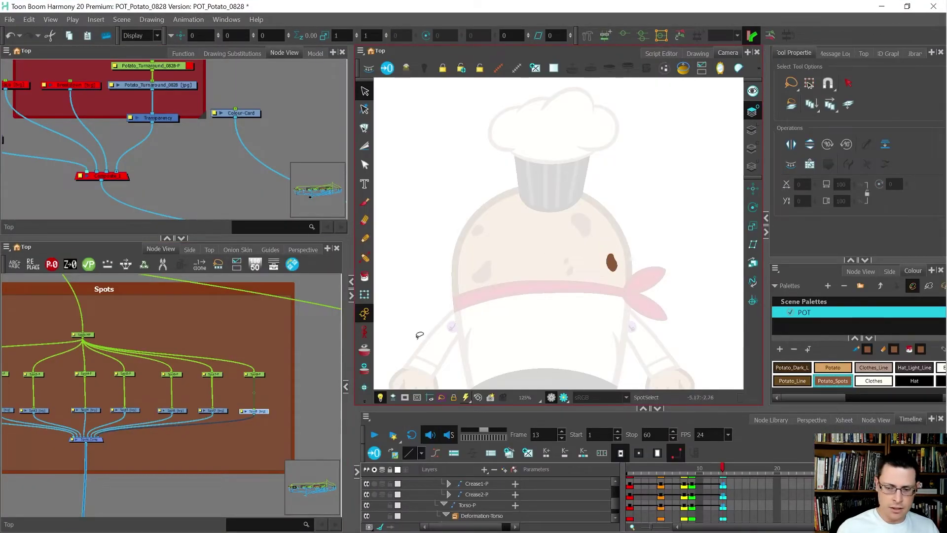
Step: Select the Spot8 drawing with its peg and move its pivot onto the right-edge spot using the Rotate tool
scroll(558, 250, "down", 1)
left_click_drag(241, 430, 282, 356)
key("alt+3")
scroll(612, 274, "up", 4)
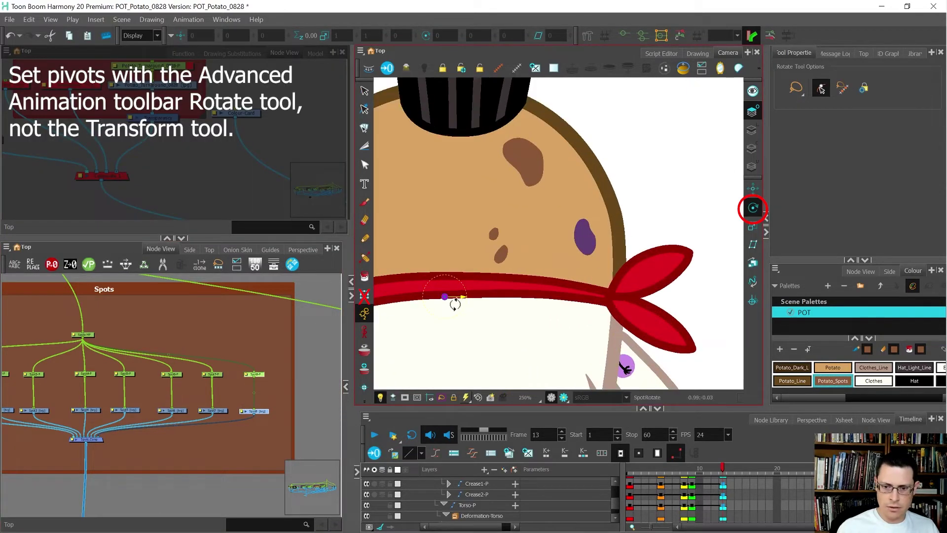
left_click_drag(445, 296, 583, 238)
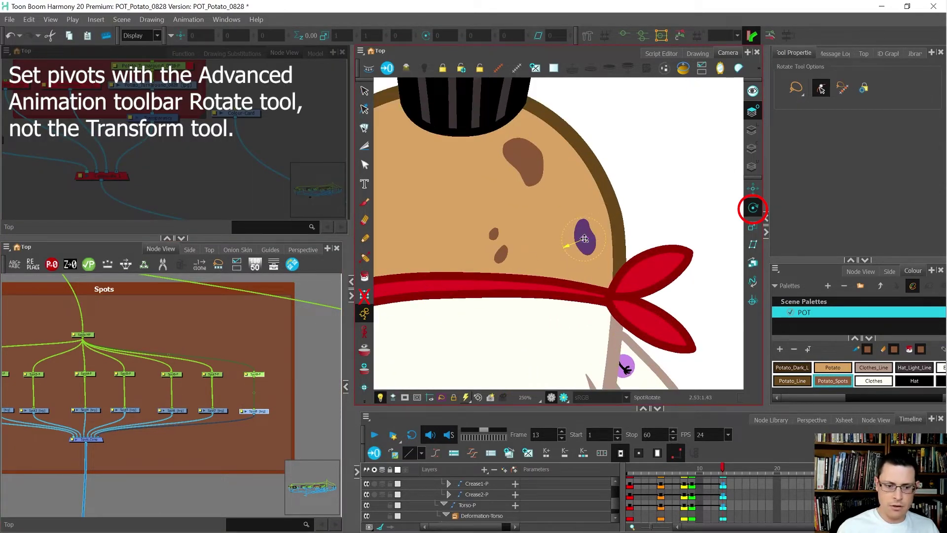
Step: Move the Spot7 pivot onto the large bean-shaped spot and the Spot6 pivot between the two tiny spots
left_click_drag(217, 435, 214, 368)
left_click(214, 374)
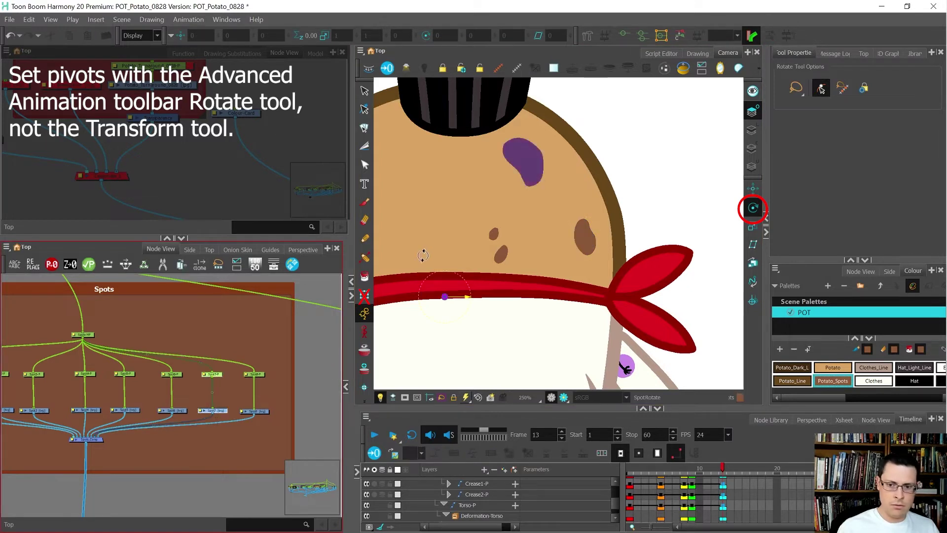
left_click_drag(503, 193, 535, 152)
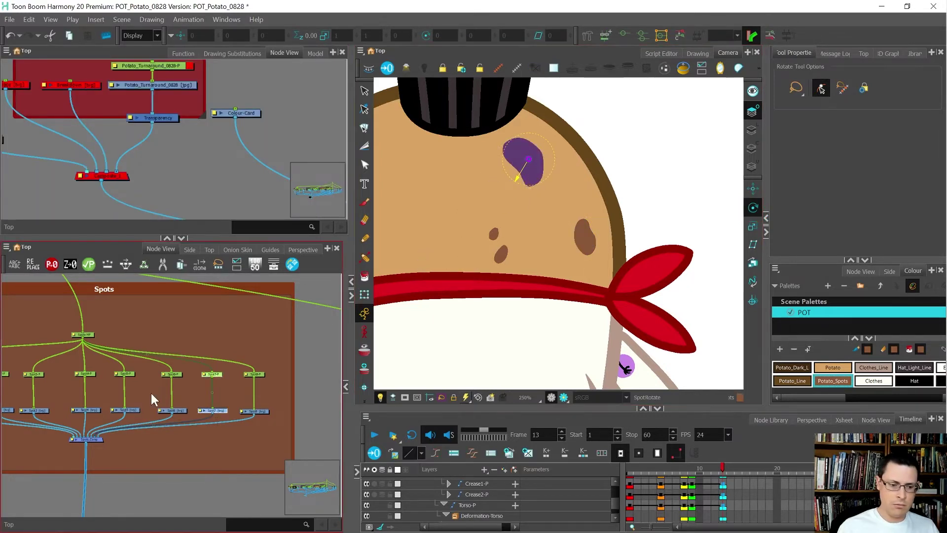
left_click(160, 435)
left_click(171, 373)
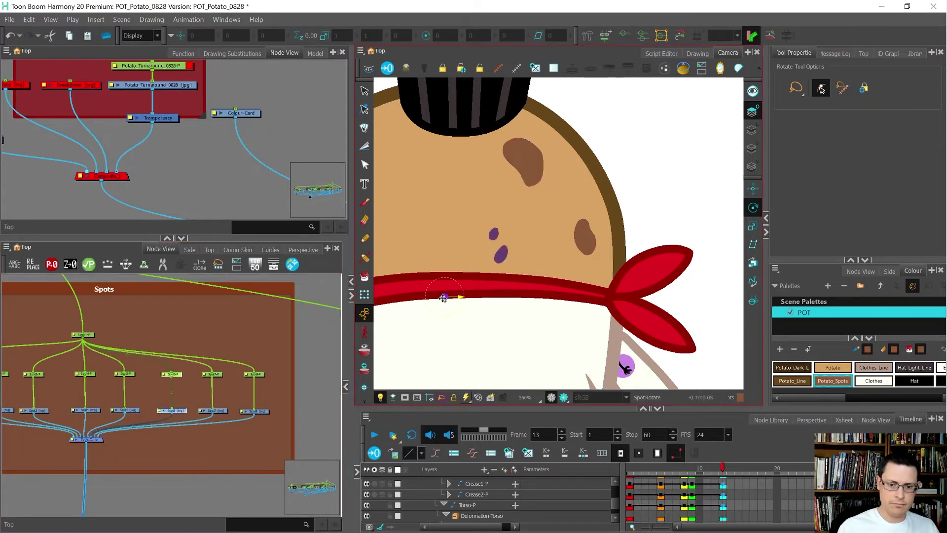
left_click_drag(442, 296, 499, 246)
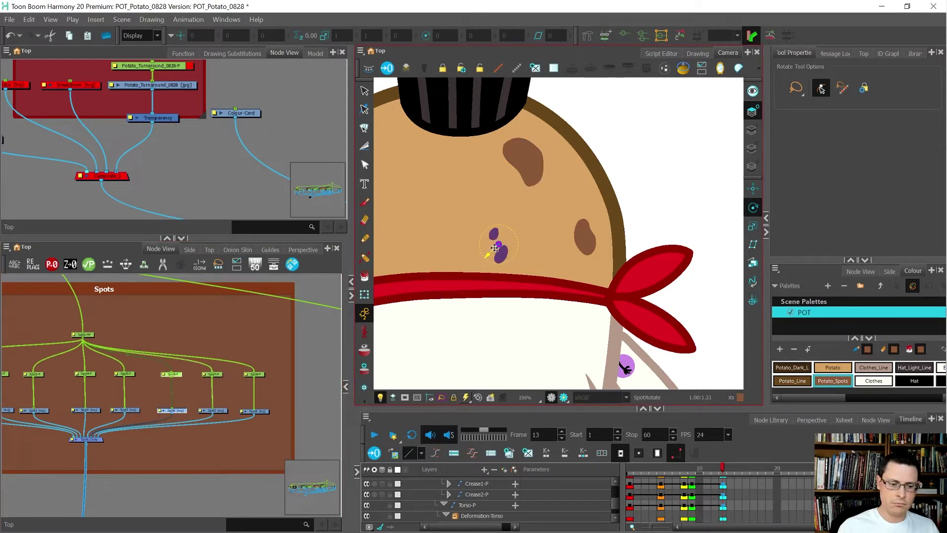
Step: Centre the Spot5 pivot on the upper-left spot and the Spot4 pivot on the lower-left spot, and save the scene
left_click_drag(141, 415, 122, 350)
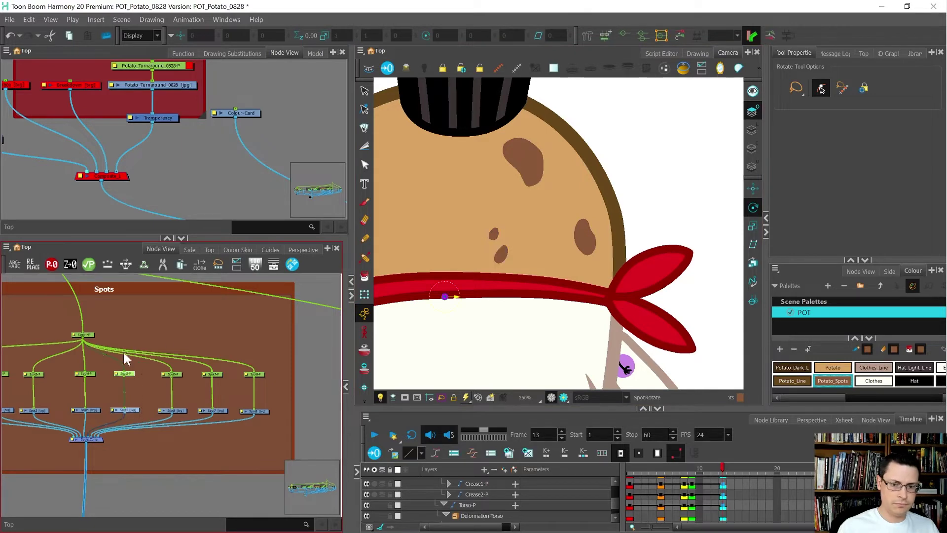
scroll(627, 254, "down", 7)
scroll(592, 259, "up", 10)
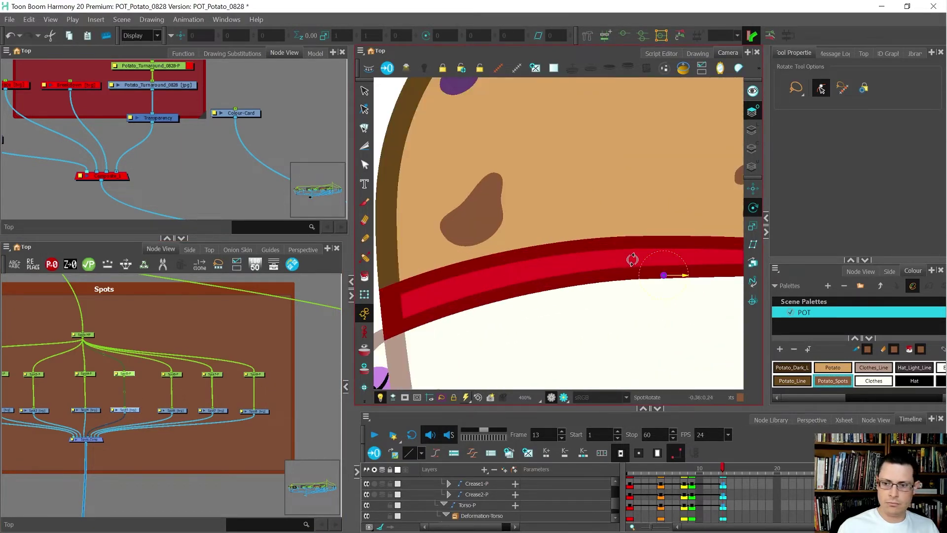
left_click_drag(663, 275, 459, 72)
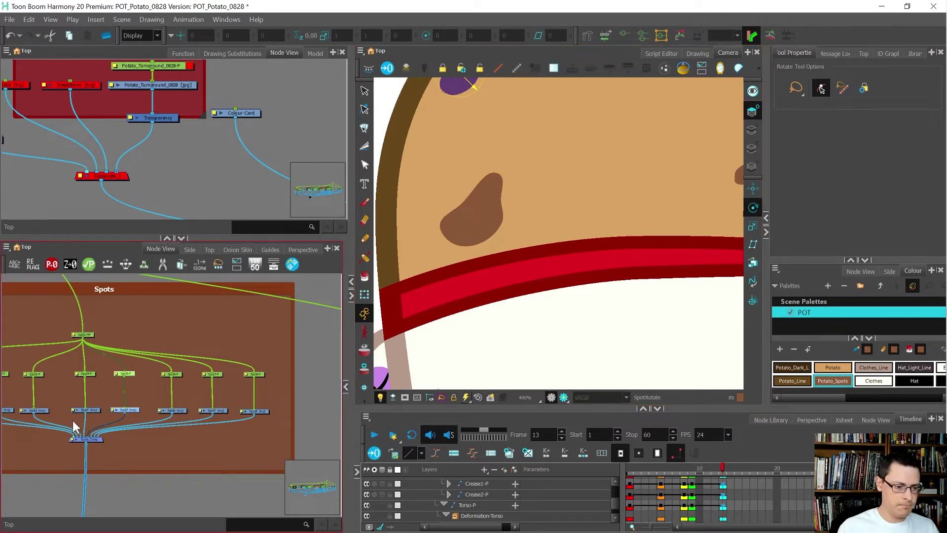
left_click(84, 373)
scroll(508, 263, "down", 1)
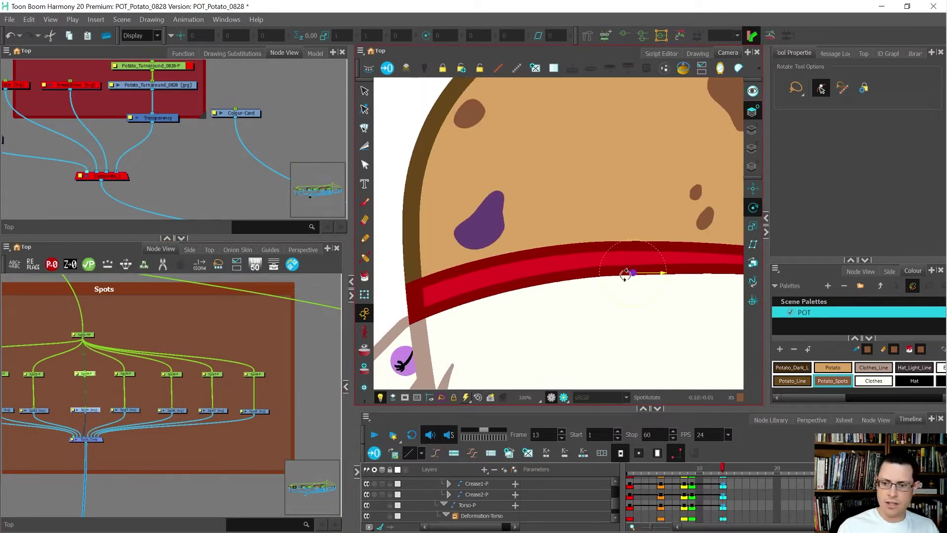
left_click_drag(631, 276, 478, 220)
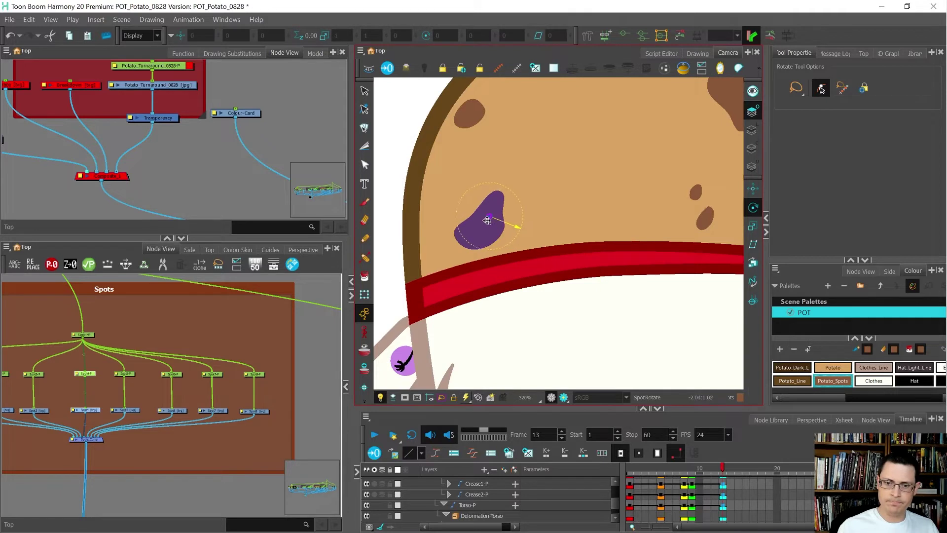
scroll(446, 166, "down", 4)
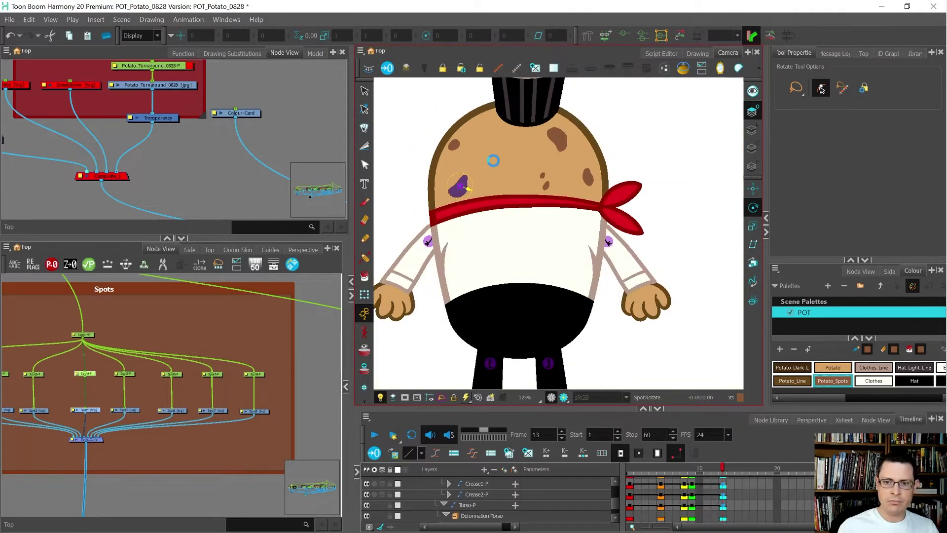
key("ctrl+s")
Step: Select the Spot6, Spot7 and Spot8 spots with the Transform tool, detach their pegs from Spots-MP and add one shared parent peg
key("shift+t")
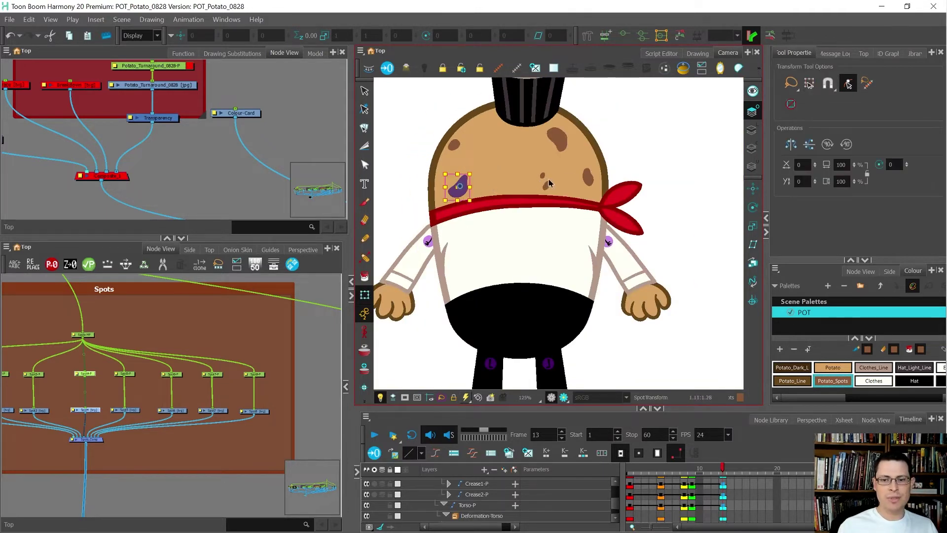
left_click(544, 180)
left_click(559, 142, "shift")
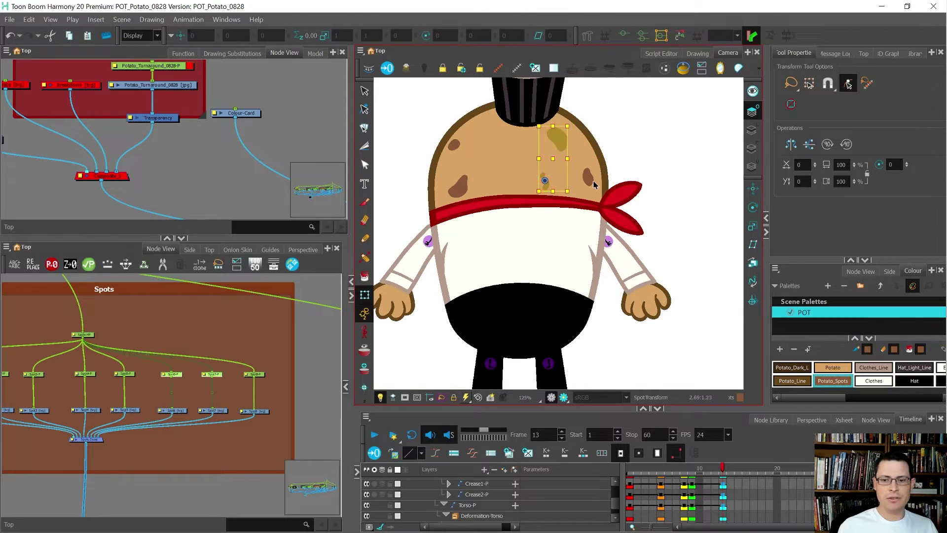
left_click(587, 178, "shift")
scroll(223, 372, "up", 2)
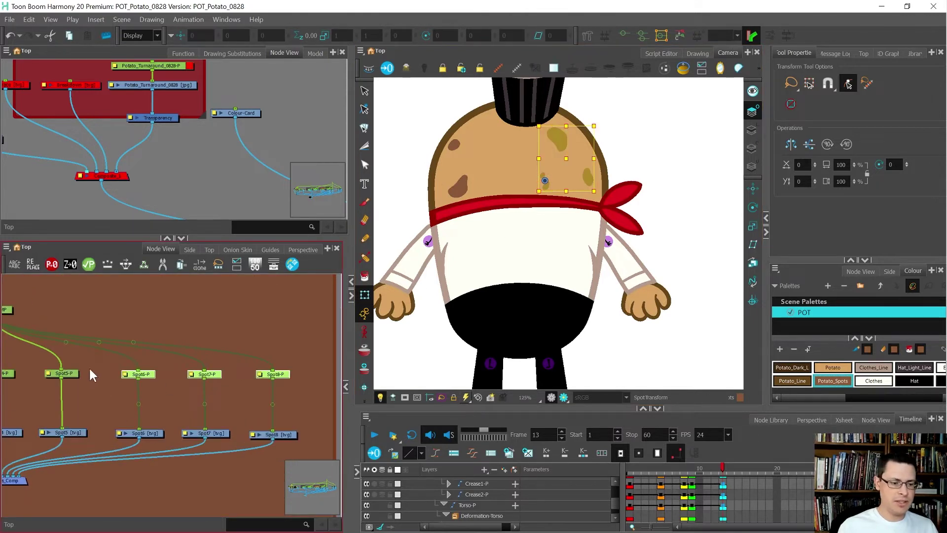
left_click(103, 361)
key("ctrl+shift+x")
left_click_drag(104, 360, 301, 262)
left_click_drag(295, 350, 94, 410)
key("ctrl+p")
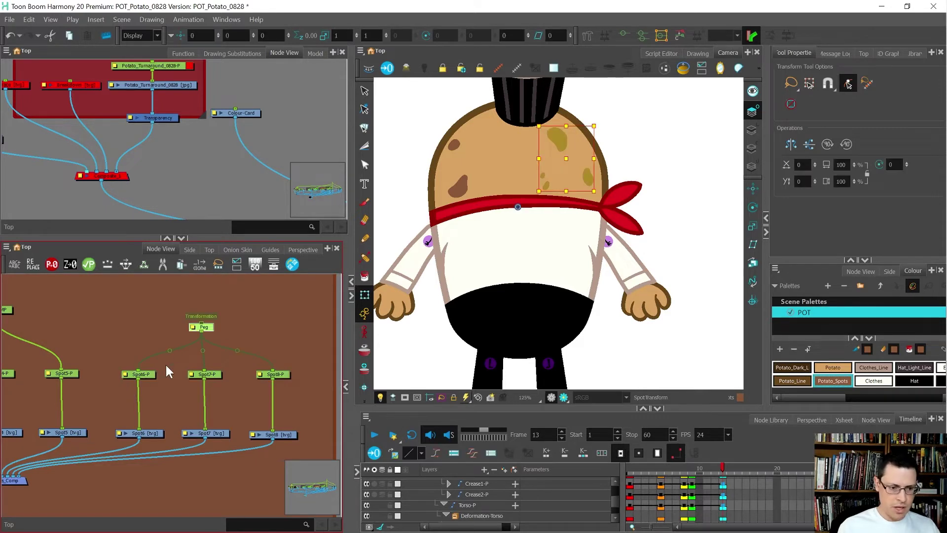
Step: Rename the shared parent peg of Spot6, Spot7 and Spot8 as Spots678-MP
scroll(187, 336, "up", 3)
left_click(197, 321)
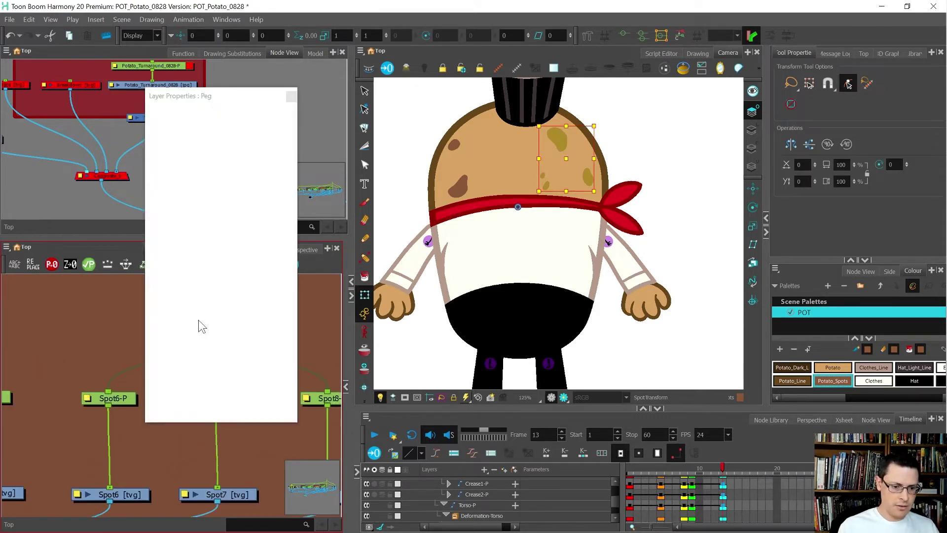
type("S")
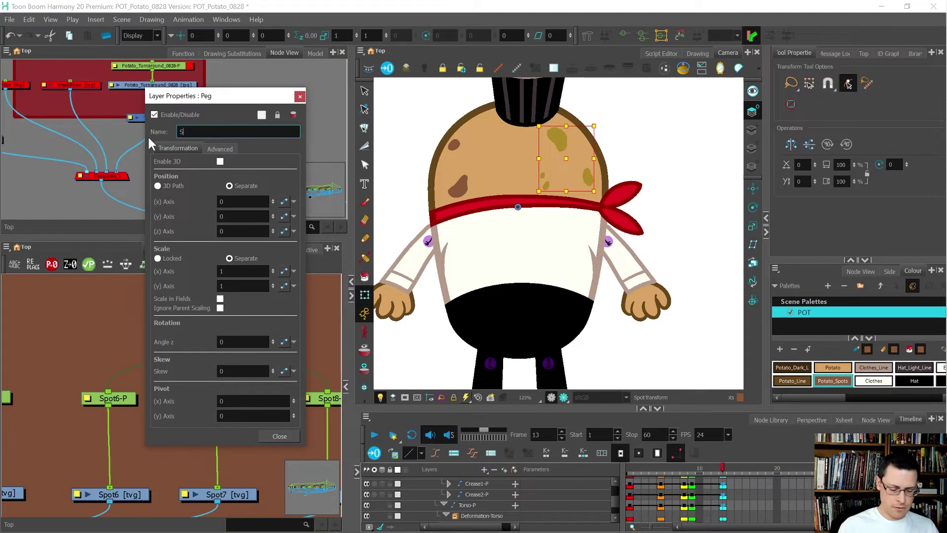
type("pots678-MP")
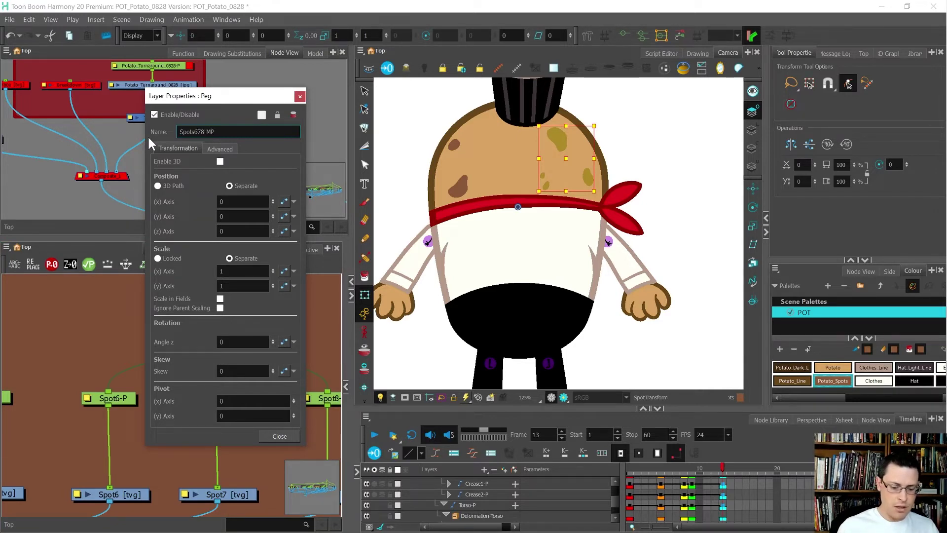
left_click(300, 97)
Step: Connect Spots-MP to the Spots678-MP peg and move the Spots-MP node higher in the network
scroll(245, 317, "down", 5)
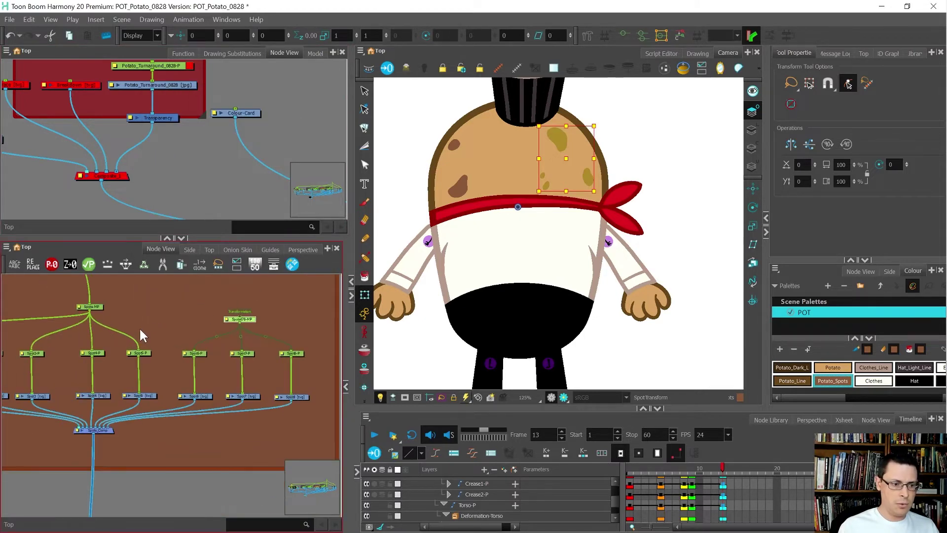
left_click_drag(89, 307, 237, 317)
left_click_drag(95, 309, 94, 287)
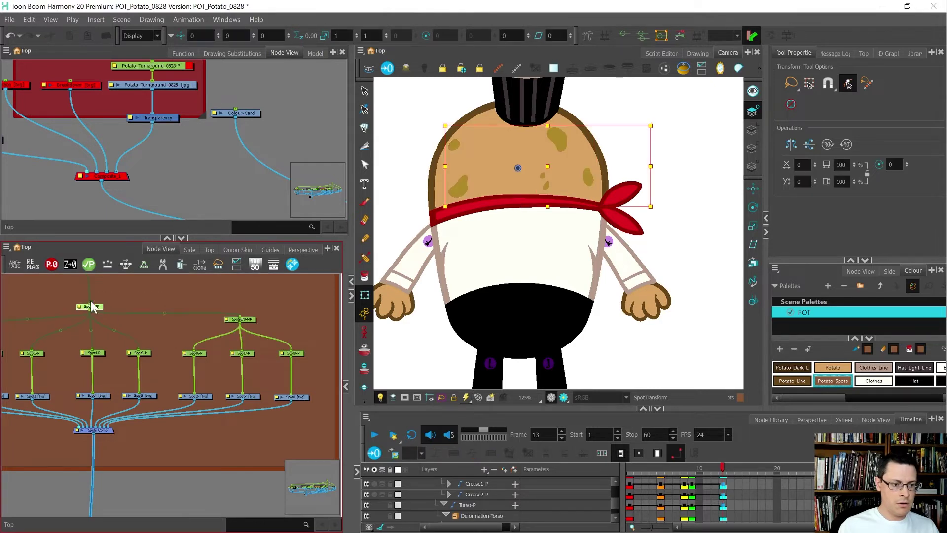
Step: Centre the Spots678-MP pivot among its three spots using the Rotate tool, and return to the Transform tool
left_click(230, 320)
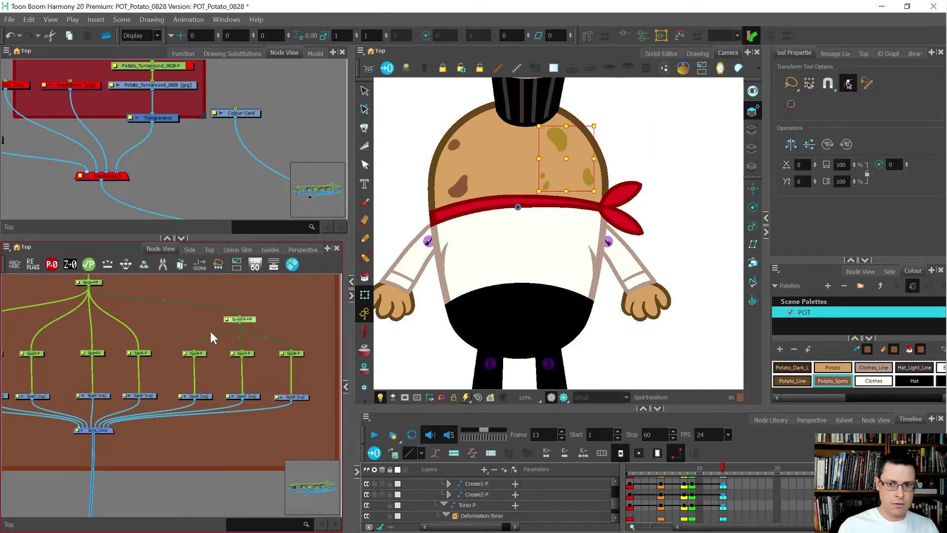
key("alt+3")
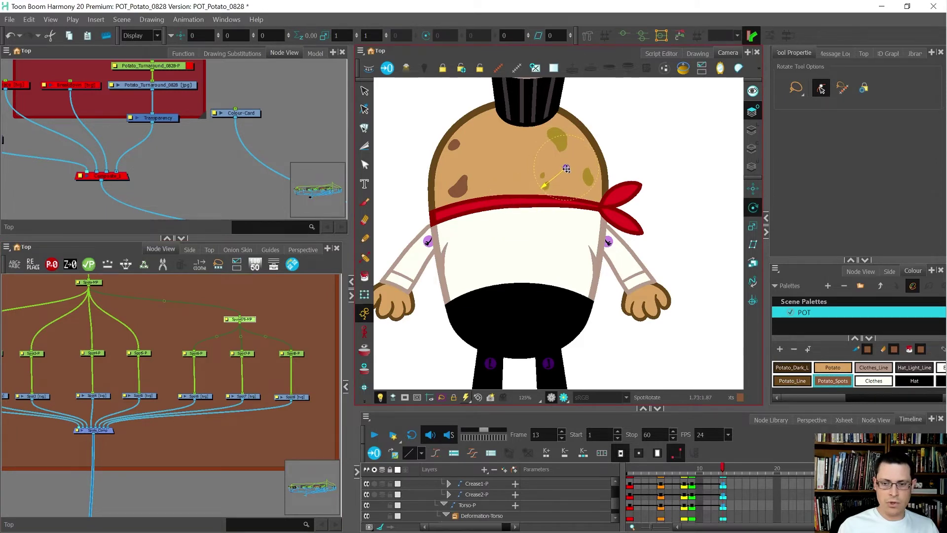
key("shift+t")
scroll(544, 181, "down", 3)
scroll(191, 405, "down", 2)
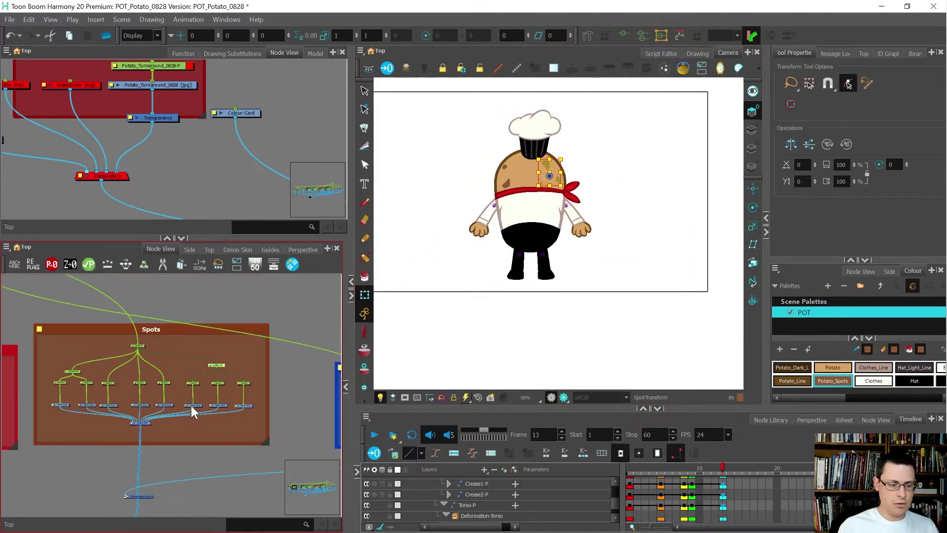
Step: Detach the Spot4-P and Spot5-P pegs from Spots-MP and add one shared parent peg above them
scroll(190, 373, "up", 2)
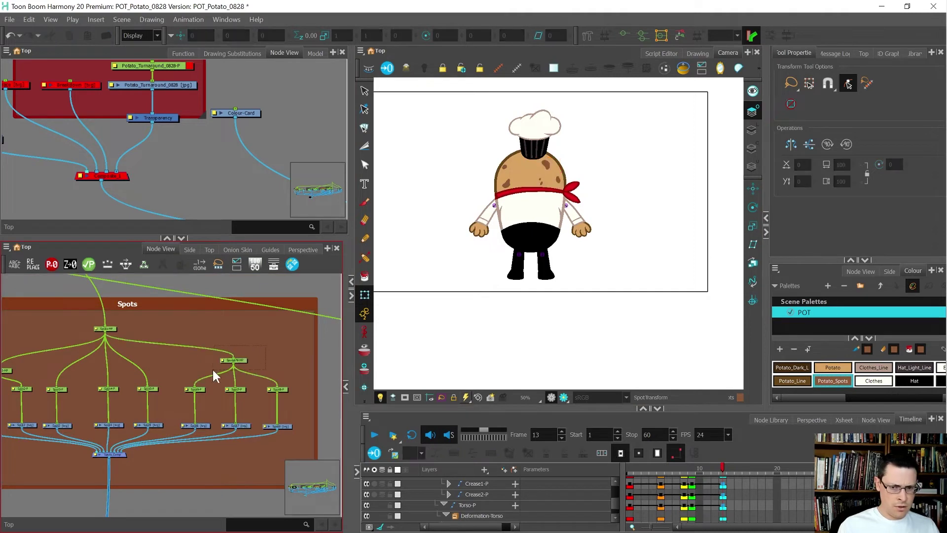
left_click_drag(171, 374, 94, 401)
scroll(106, 392, "up", 2)
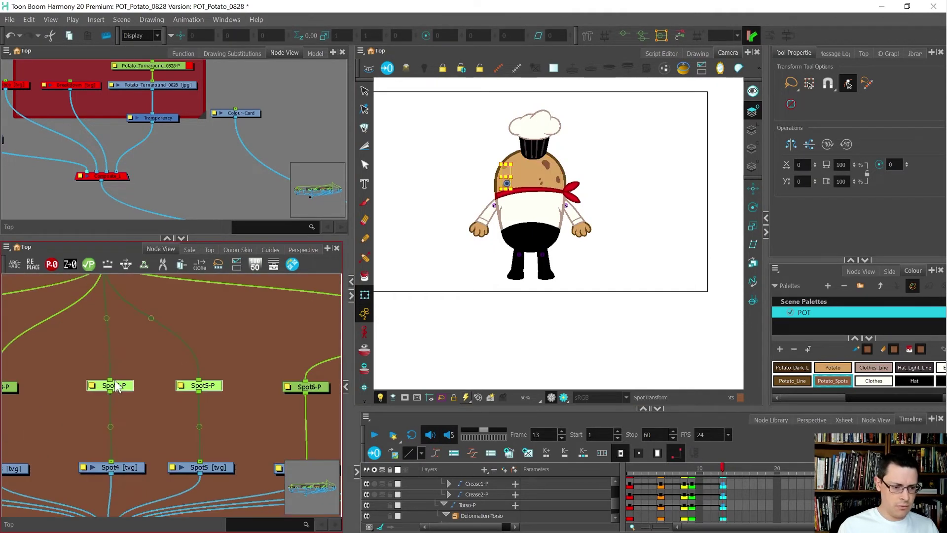
left_click_drag(110, 380, 132, 341)
left_click_drag(196, 379, 198, 360)
left_click(166, 386)
left_click_drag(116, 399, 116, 399)
key("ctrl+p")
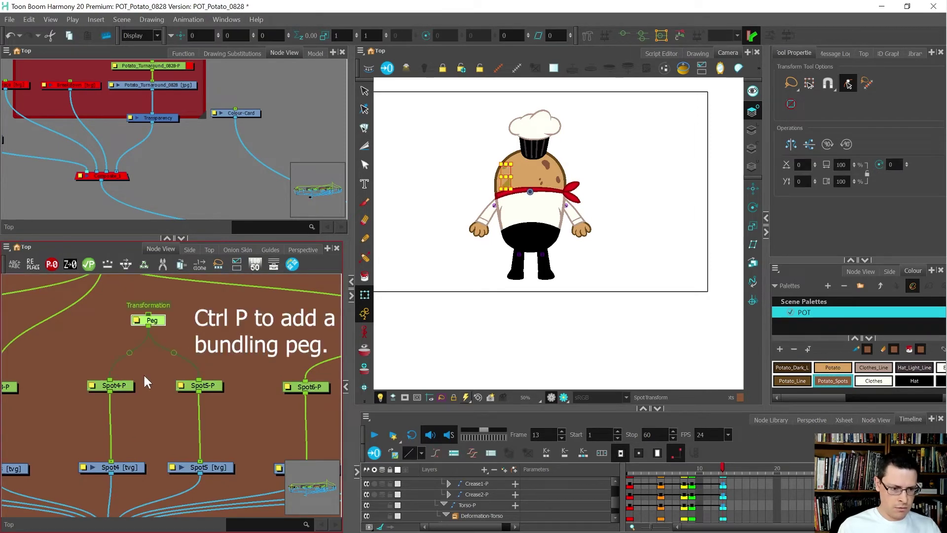
Step: Connect Spots-MP to the new Spot4 and Spot5 parent peg and rename that peg Spots45-MP
scroll(183, 370, "down", 5)
scroll(194, 372, "up", 5)
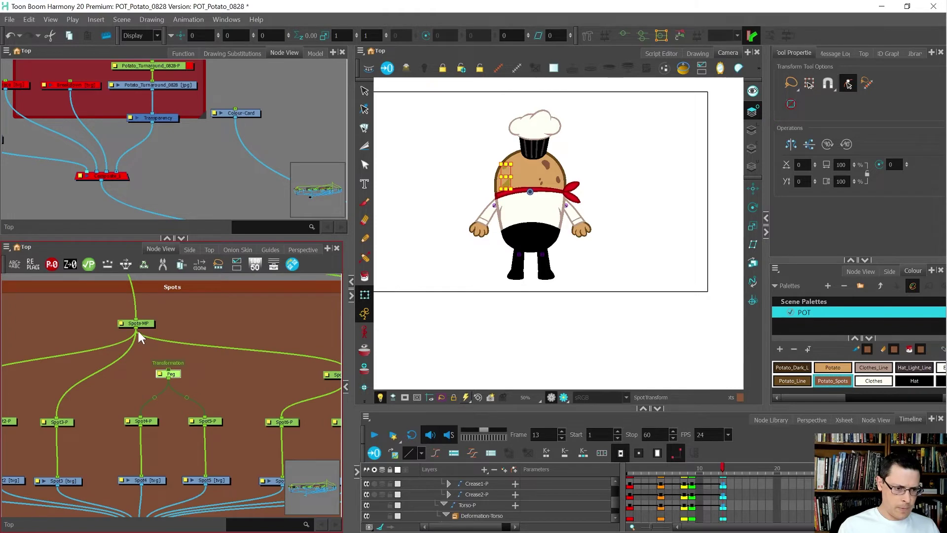
left_click_drag(136, 327, 173, 371)
scroll(175, 390, "down", 3)
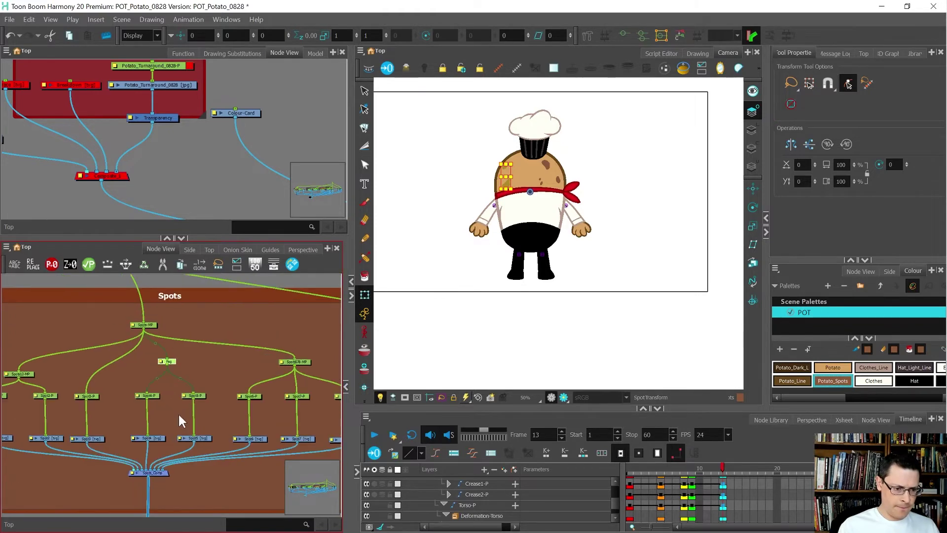
scroll(163, 367, "up", 1)
double_click(157, 349)
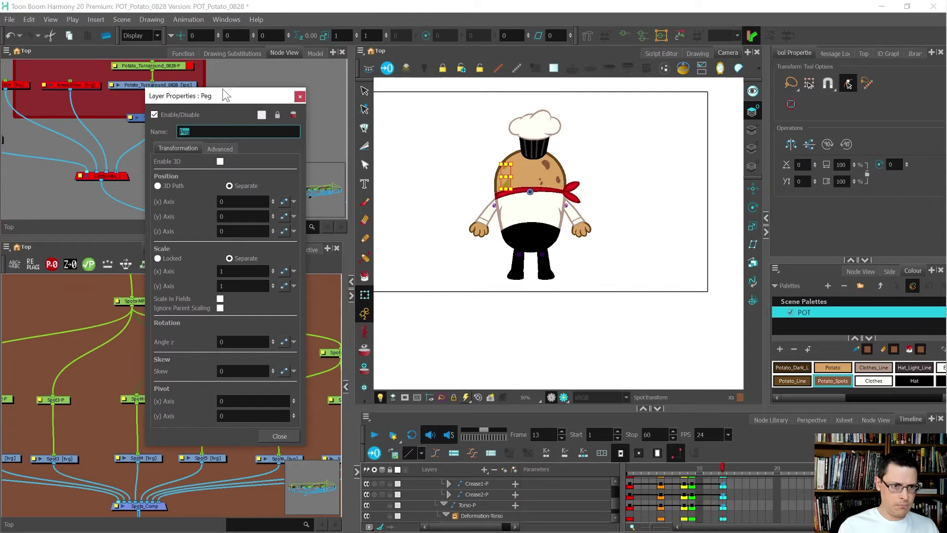
type("Spots")
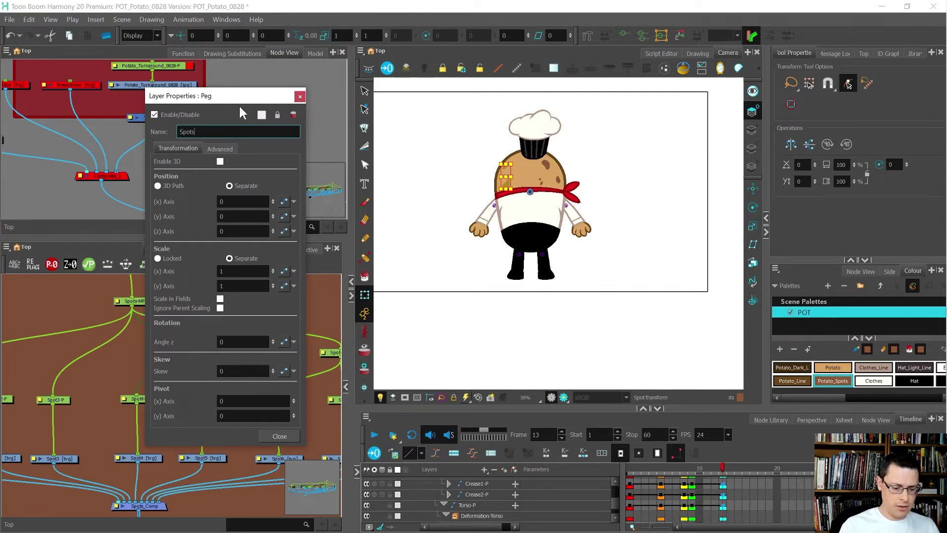
type("45-MP")
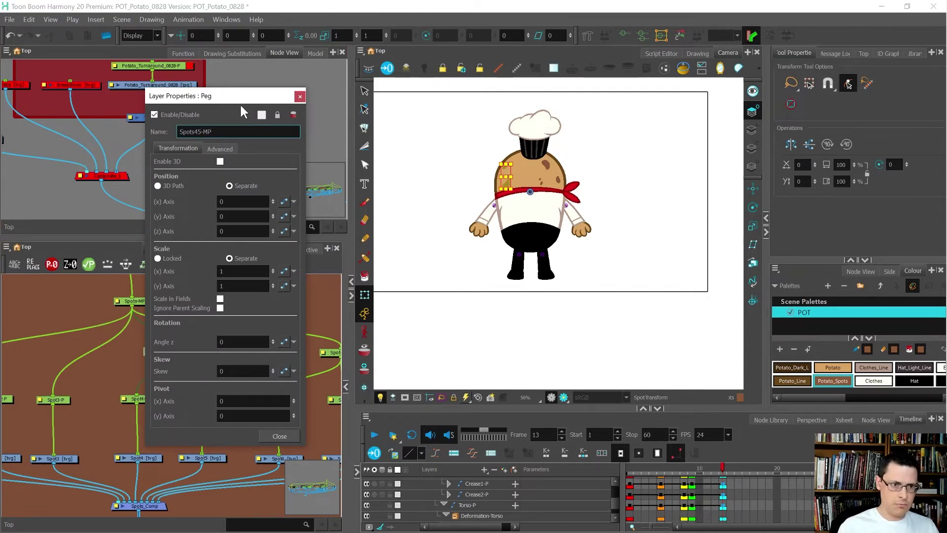
left_click(300, 96)
Step: Tidy the Spots network by lowering Spots_Comp, spacing out the Spots45 and Spots678 branches, raising Spots-MP and widening the backdrop around them
scroll(135, 333, "down", 3)
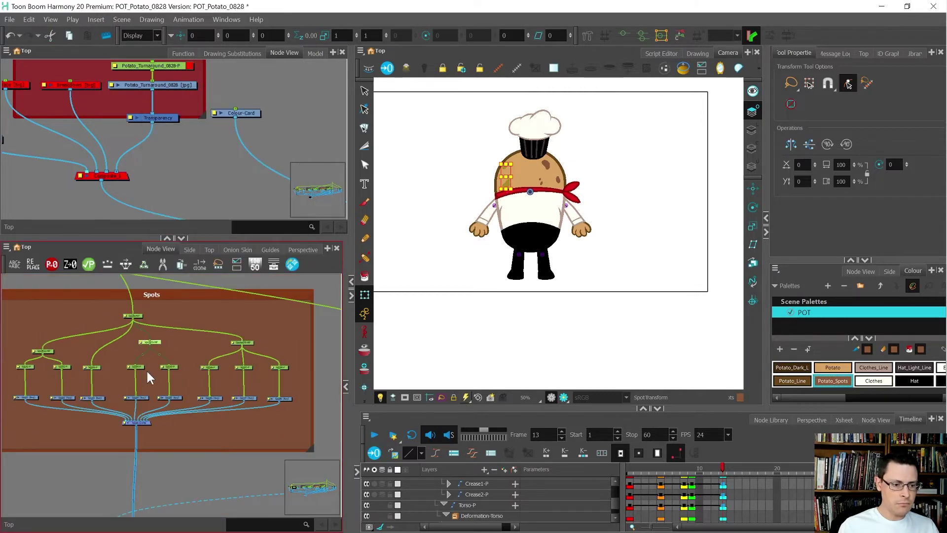
left_click_drag(137, 422, 138, 430)
left_click_drag(303, 414, 144, 343)
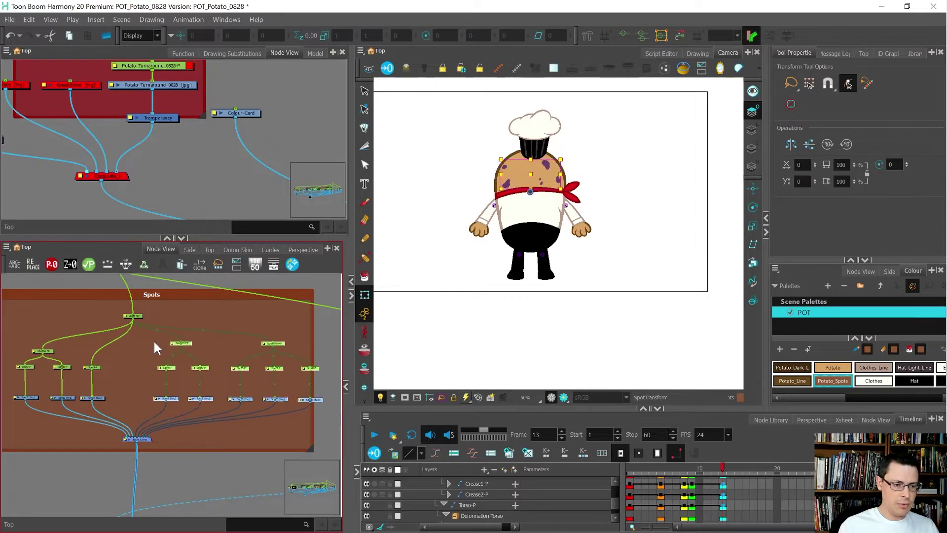
scroll(147, 339, "down", 2)
left_click(128, 337)
left_click_drag(126, 326, 130, 318)
mouse_move(222, 398)
left_mouse_down()
mouse_move(256, 397)
mouse_move(240, 398)
left_mouse_up()
left_click(256, 382)
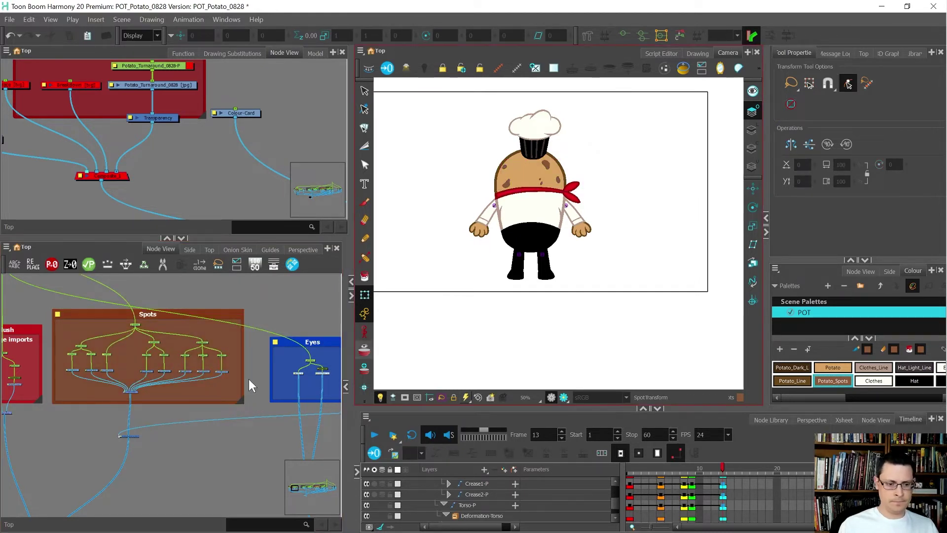
Step: Add a parent peg between Spots-MP and Spots45-MP and connect it to Spots678-MP as well
scroll(148, 348, "up", 2)
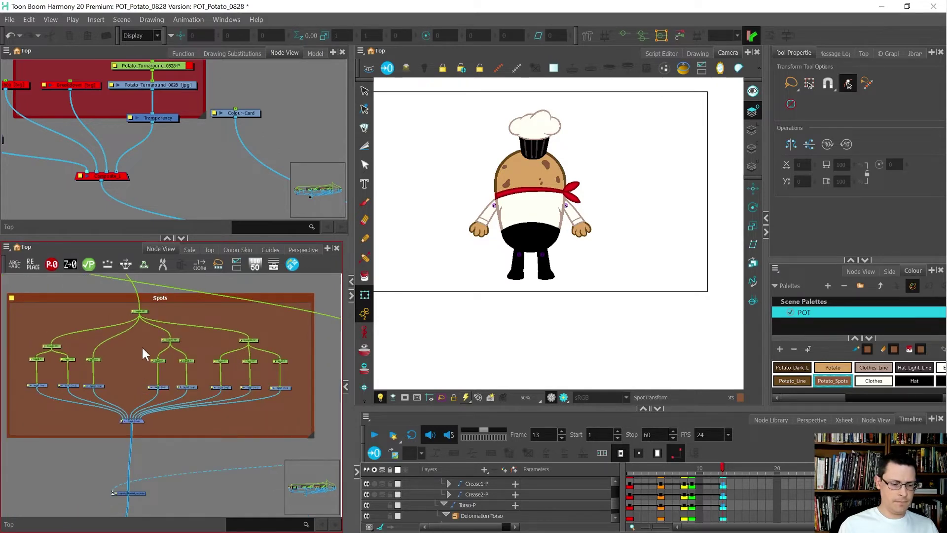
scroll(187, 338, "up", 2)
left_click(159, 340)
key("ctrl+p")
scroll(158, 308, "up", 2)
left_click_drag(181, 305, 306, 353)
scroll(83, 338, "down", 1)
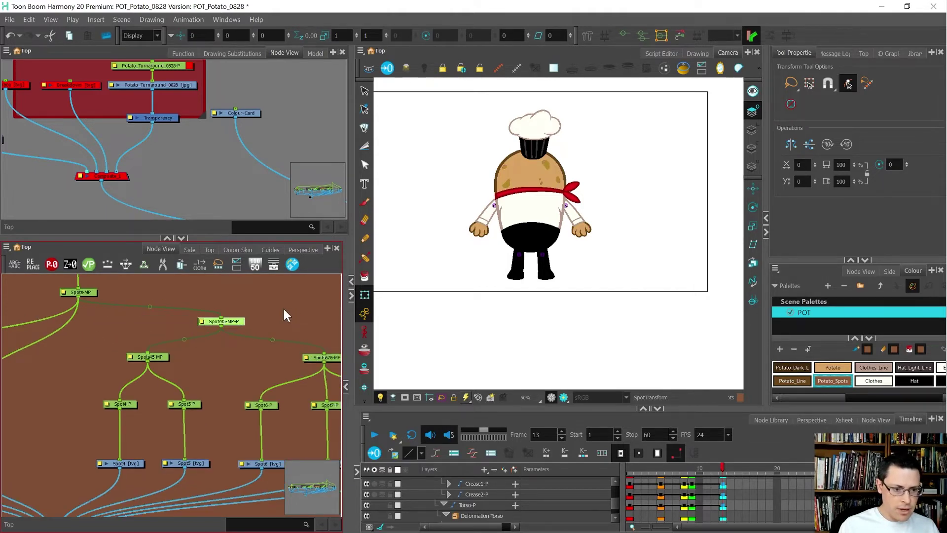
Step: Move the new parent peg's pivot to the middle of the potato's head and rename the peg Spots_BK-MP
key("alt+3")
left_click_drag(530, 195, 533, 171)
scroll(197, 321, "up", 2)
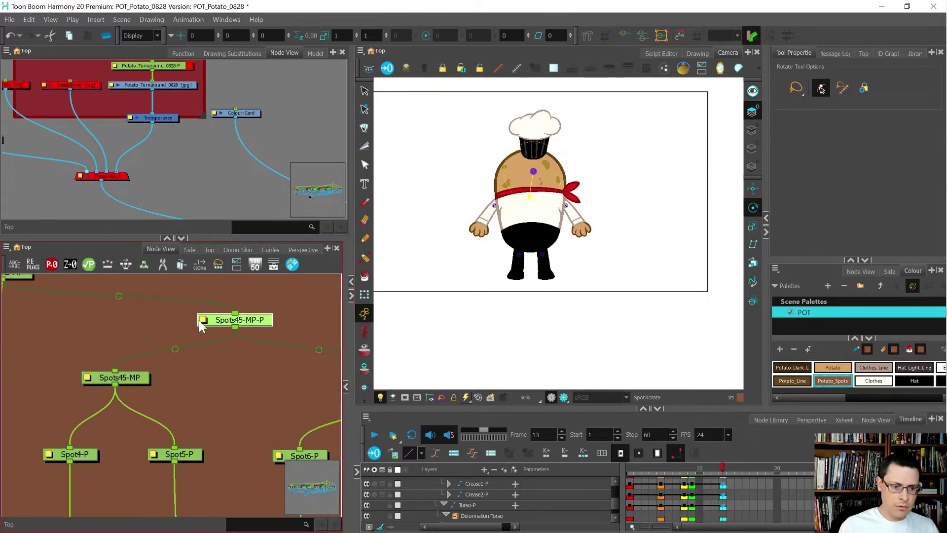
double_click(197, 321)
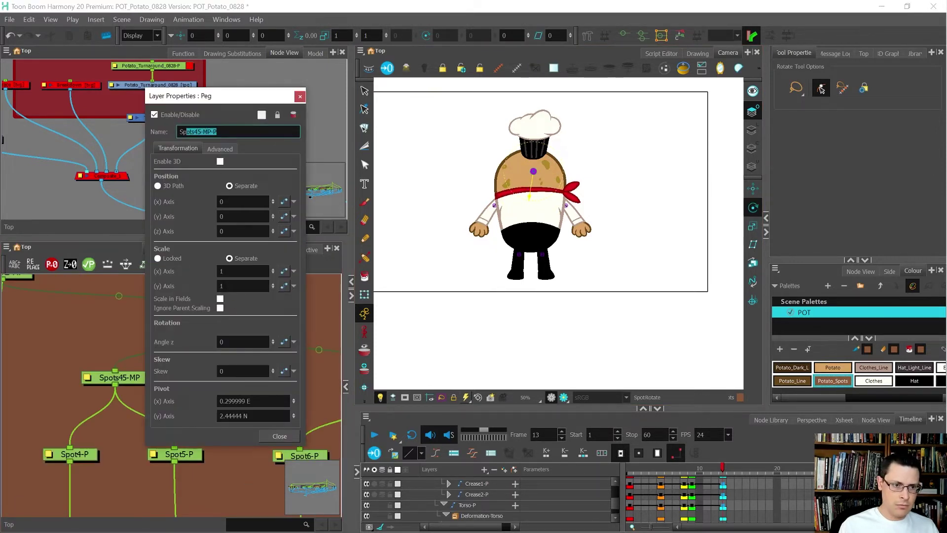
type("Spots_B")
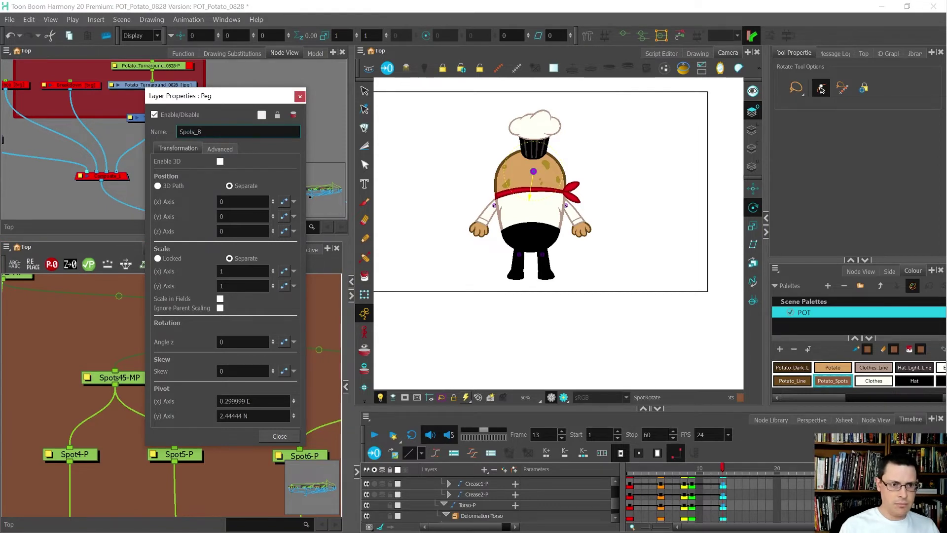
type("K-MP")
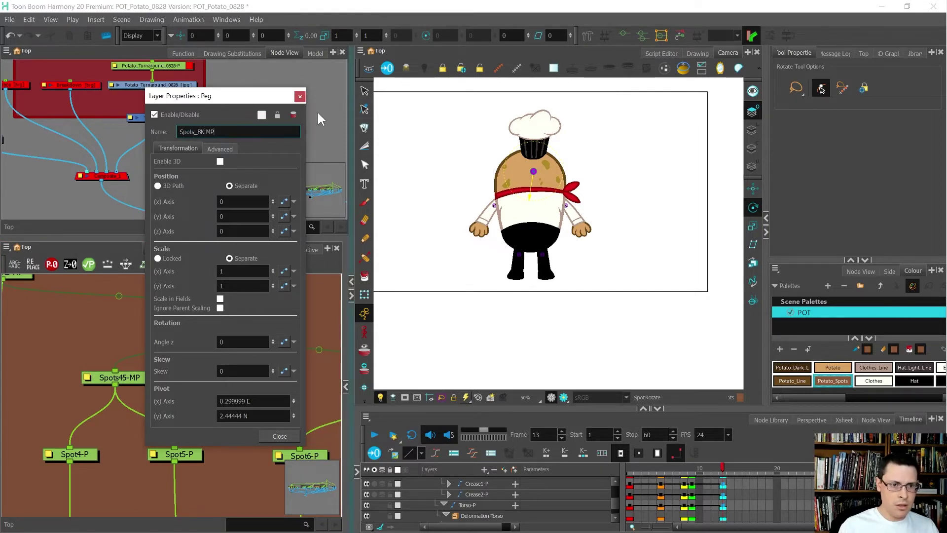
left_click(299, 97)
Step: Add a new peg and connect it as the parent of Spots12-MP and Spot3-P in place of Spots-MP
scroll(171, 341, "down", 5)
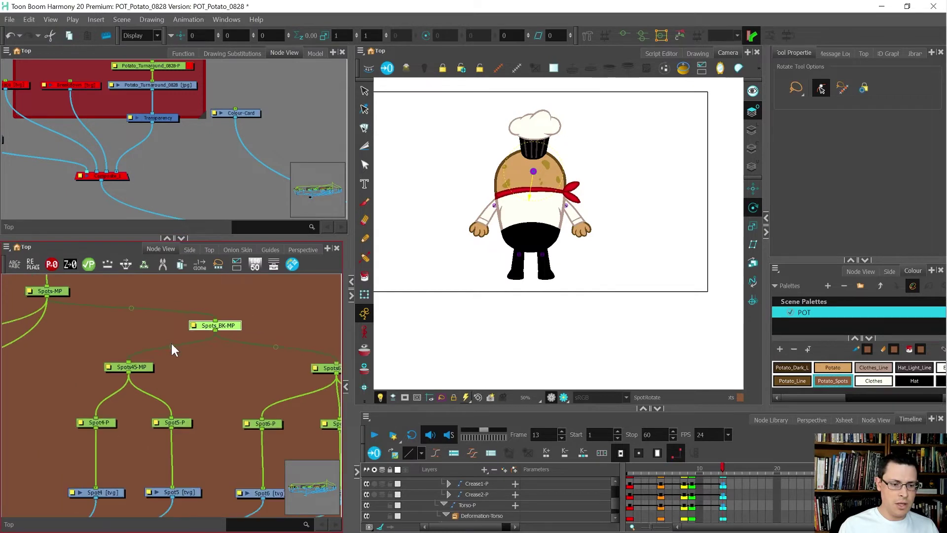
scroll(75, 366, "up", 5)
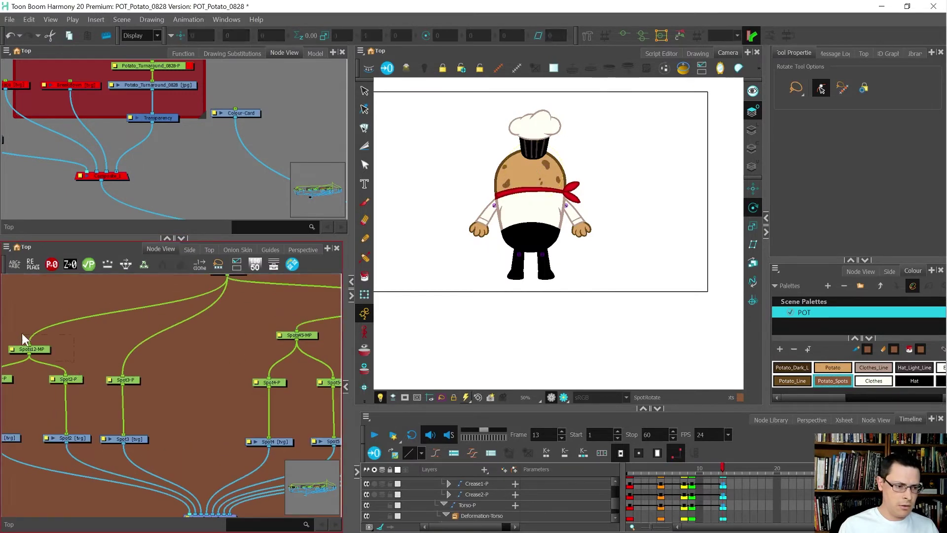
left_click_drag(157, 353, 119, 386)
key("ctrl+p")
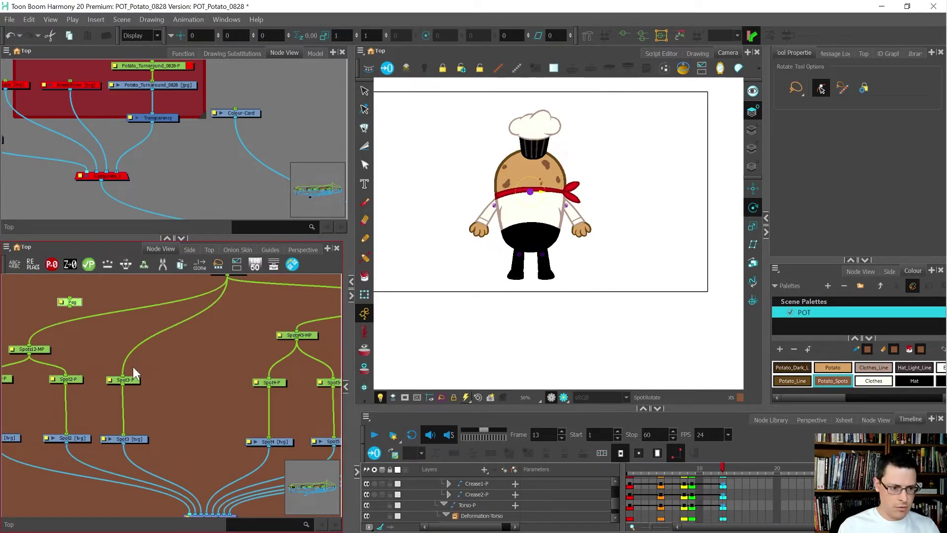
left_click_drag(70, 306, 30, 346)
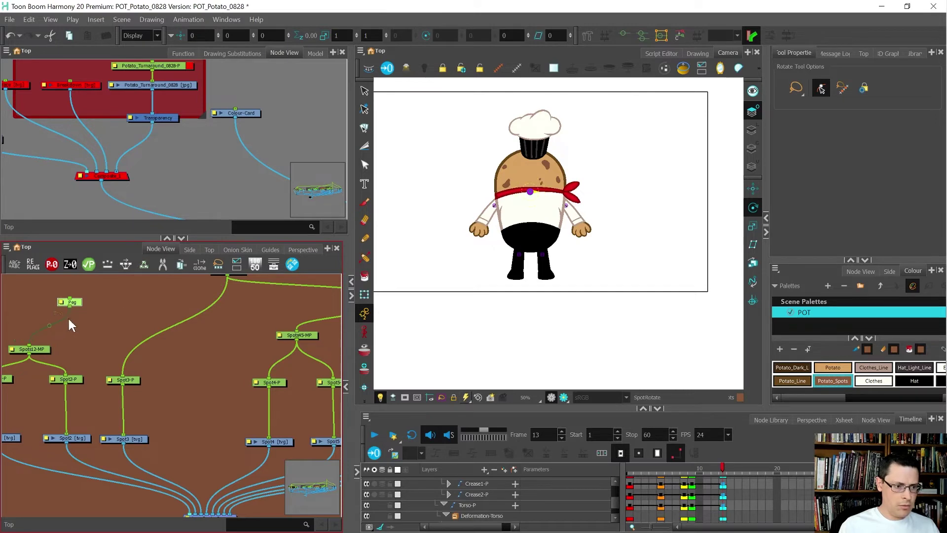
left_click_drag(72, 306, 123, 377)
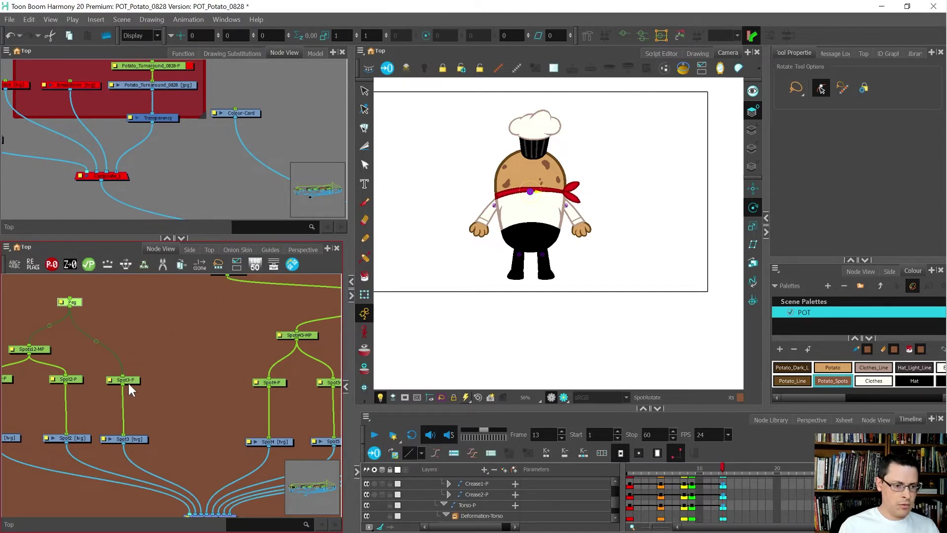
Step: Rename the new parent peg above Spots12-MP and Spot3-P as Spots_FR-MP
scroll(120, 355, "down", 5)
scroll(214, 322, "up", 4)
left_click_drag(220, 328, 55, 330)
scroll(79, 344, "down", 4)
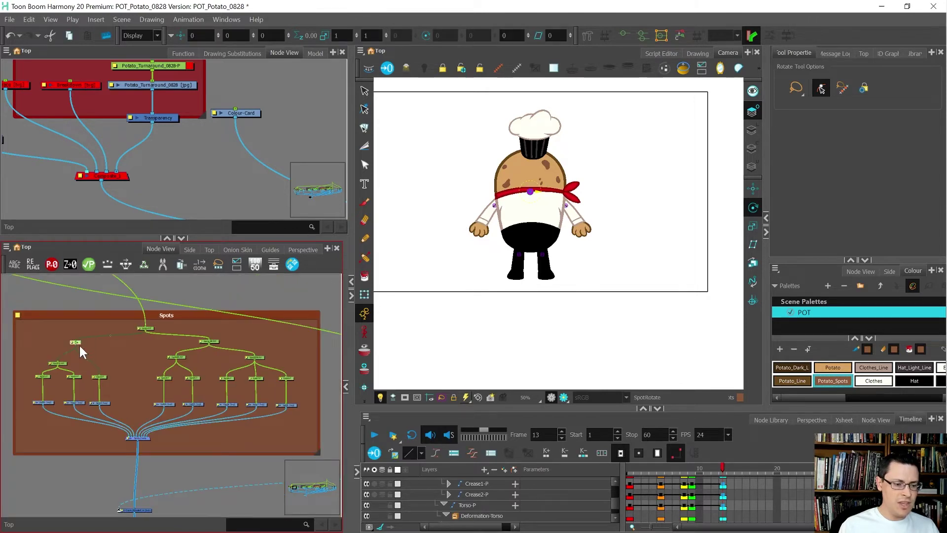
scroll(77, 345, "up", 4)
scroll(78, 348, "up", 2)
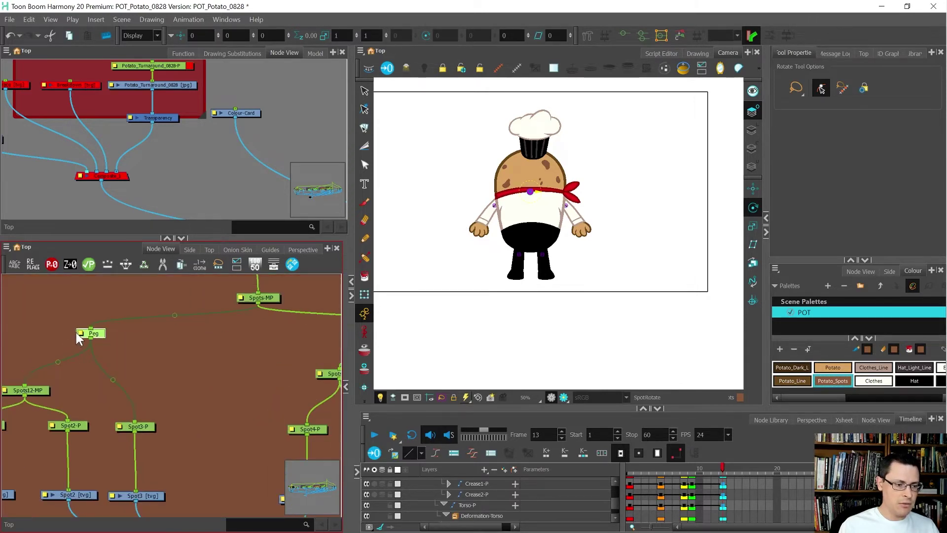
double_click(82, 334)
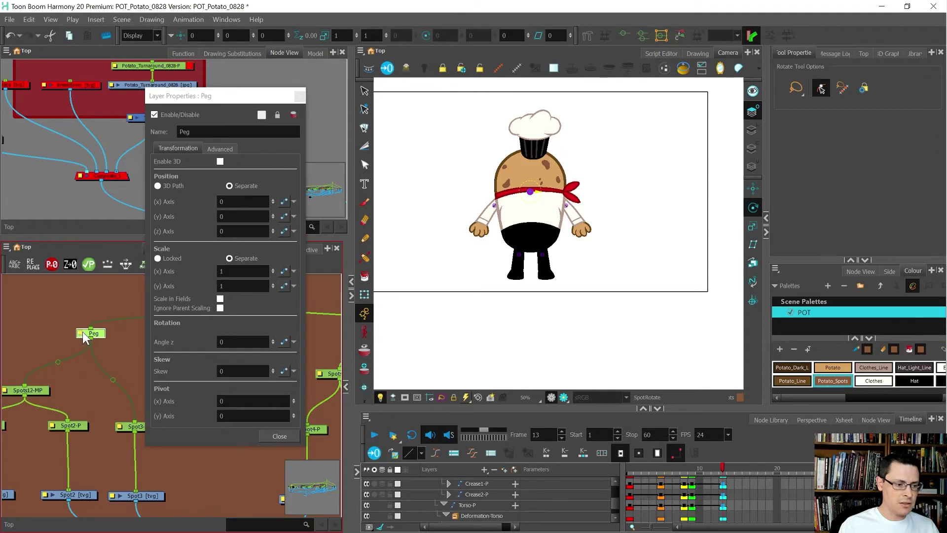
type("Sp")
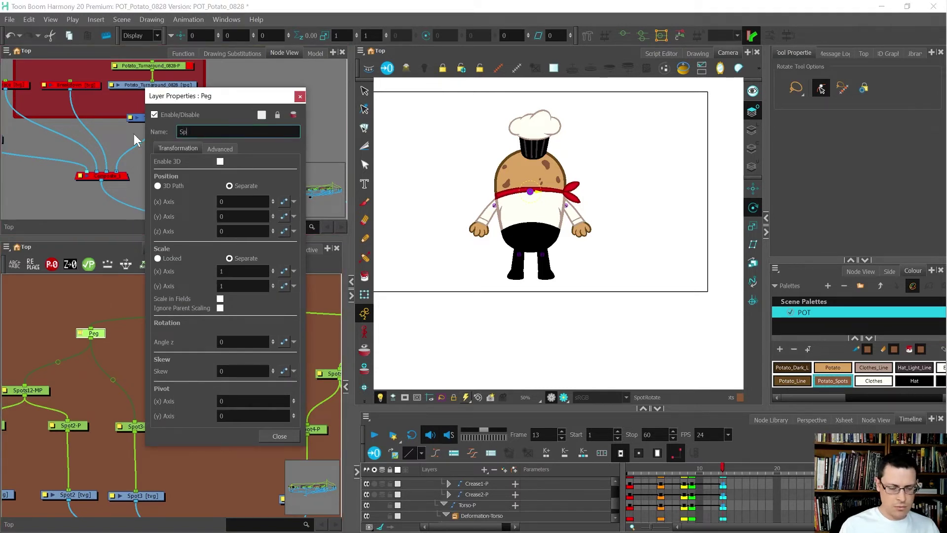
type("ots_FR-MP")
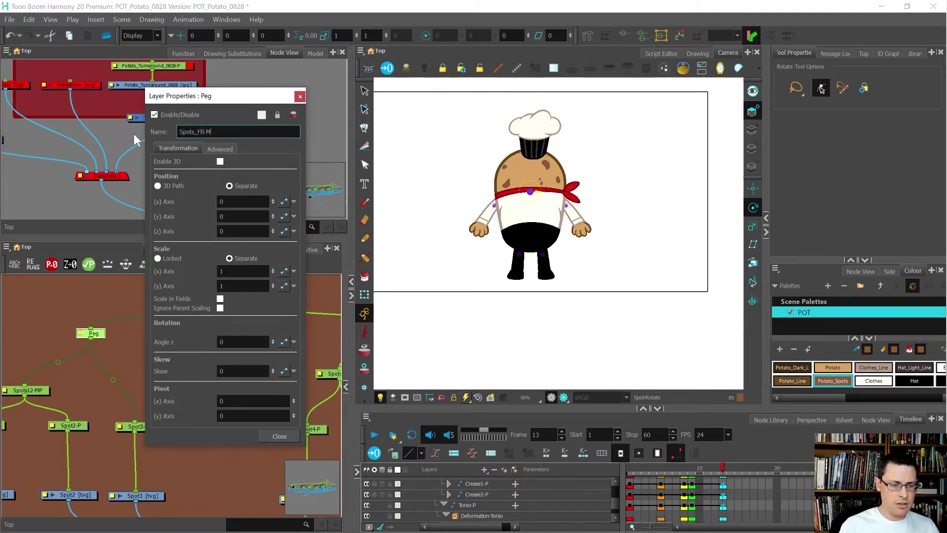
key("Return")
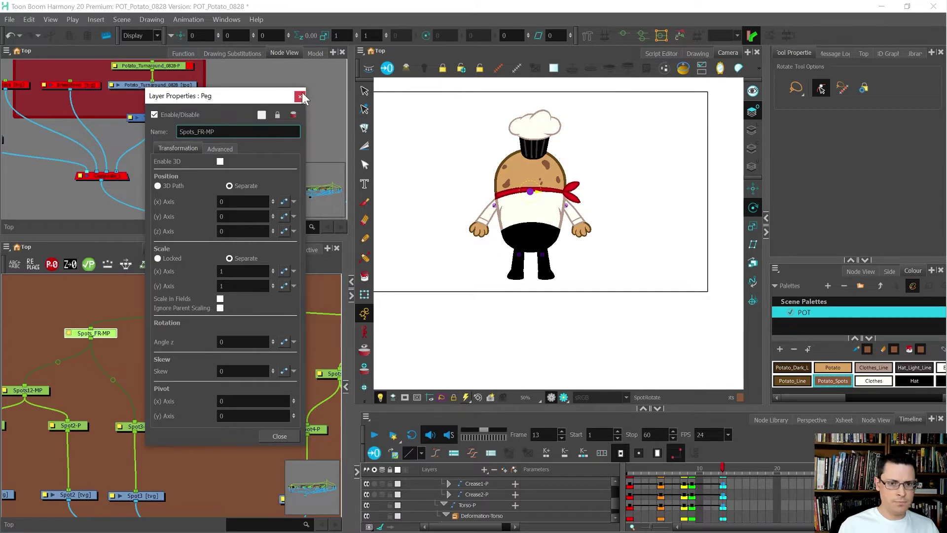
left_click(300, 96)
Step: Move the pivot of Spots_FR-MP up from the bandana to the middle of the potato's head
left_click_drag(127, 354, 86, 324)
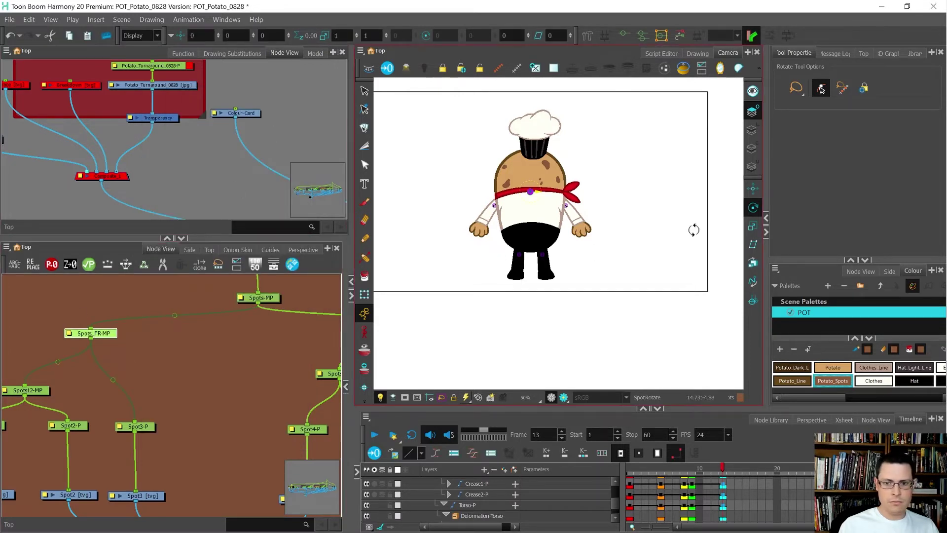
scroll(587, 202, "up", 2)
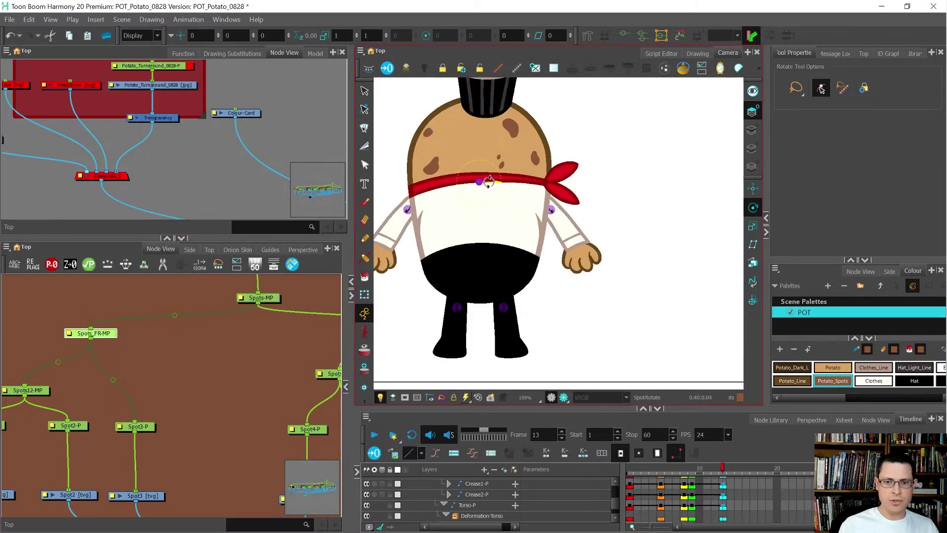
left_click_drag(488, 181, 492, 151)
scroll(119, 411, "down", 3)
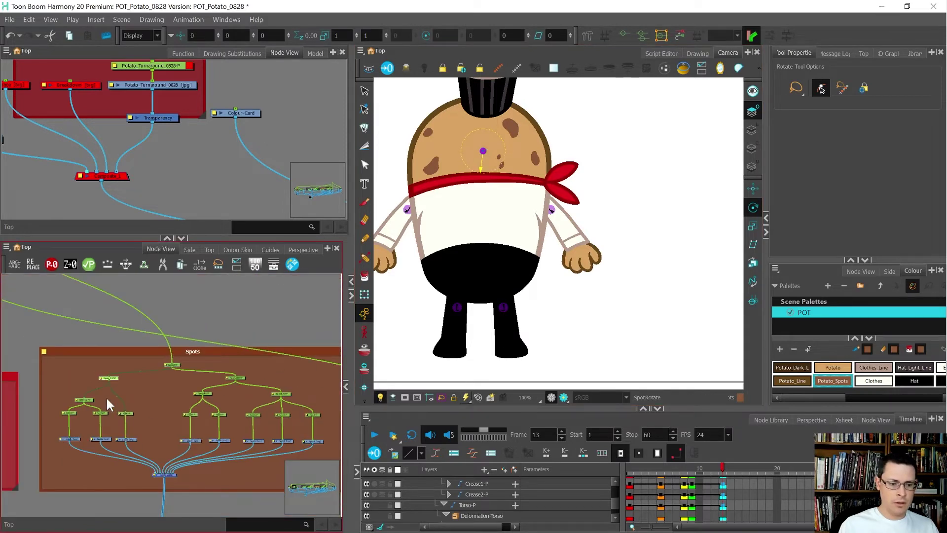
Step: Switch to the Transform tool and step through the turnaround frames to examine how the spots sit on the head
key("shift+t")
key("comma")
key("comma")
key("comma")
key("comma")
key("comma")
key("comma")
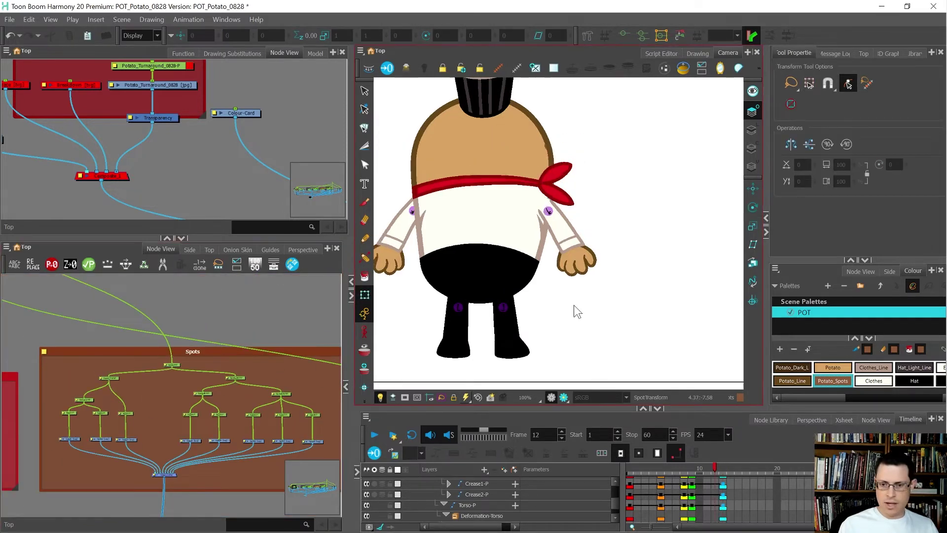
key("period")
key("period")
key("period")
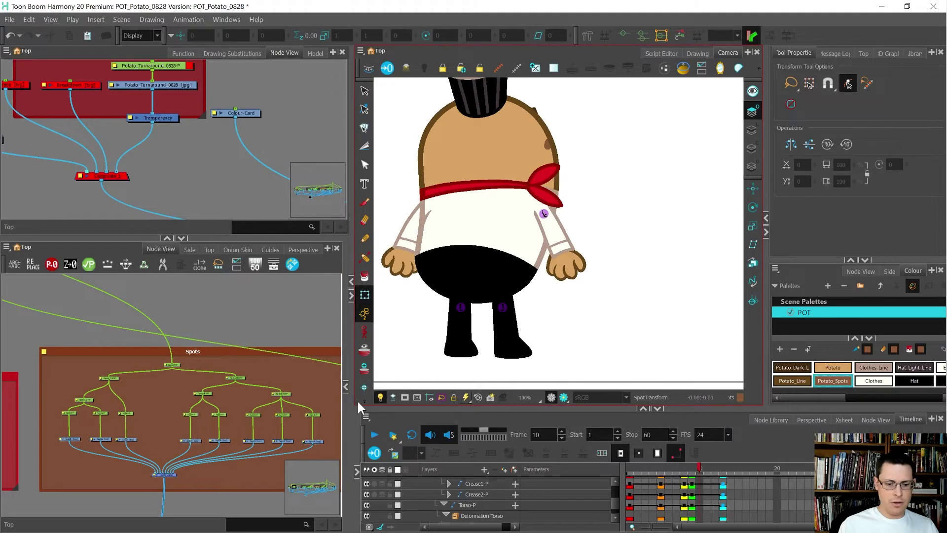
Step: Delete the Spots_BK-MP keyframes between frames 1 and 13, keeping only those two end keys
scroll(235, 377, "up", 3)
left_click(233, 378)
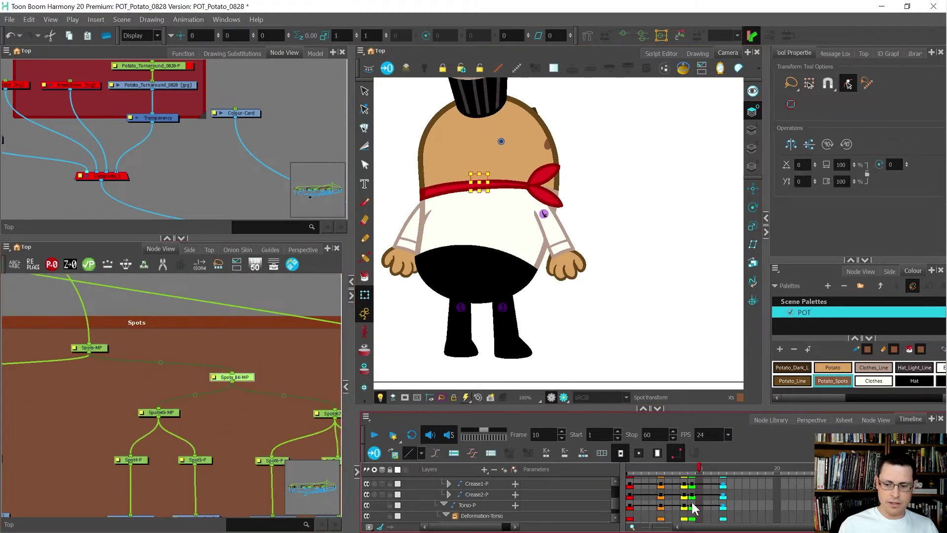
left_click(709, 485)
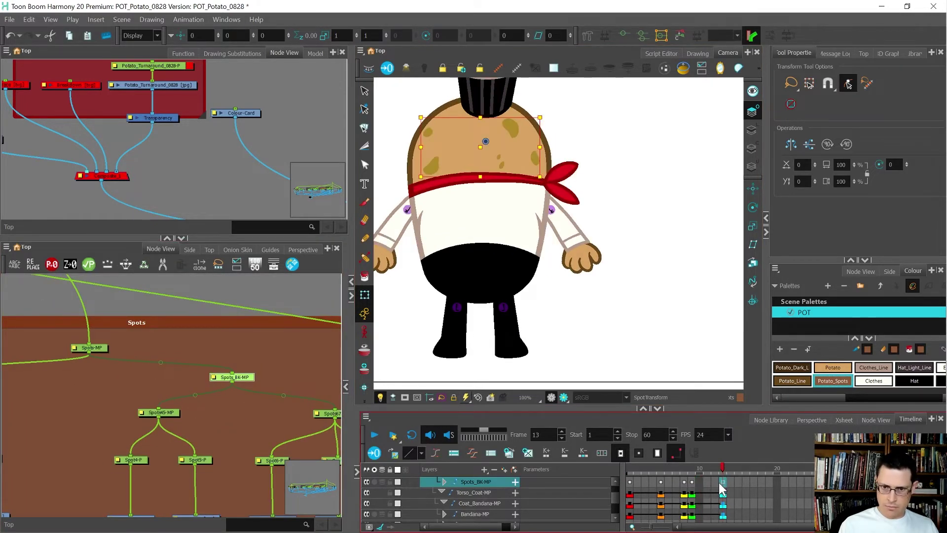
left_click(718, 482)
left_click(723, 483)
left_click_drag(701, 481, 654, 484)
left_click(629, 481)
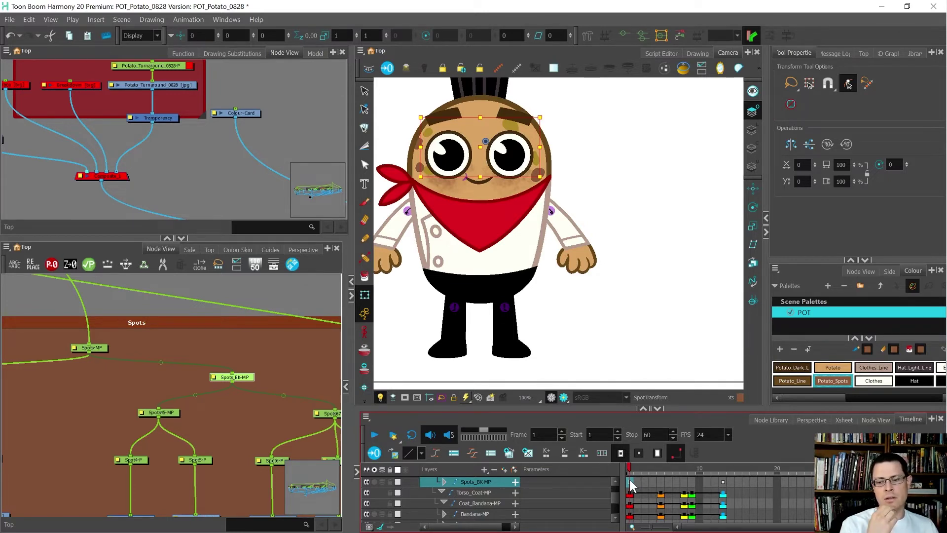
Step: Step back and forth through frames 1 to 13 to examine how the back spots travel across the head during the turn
key("apostrophe")
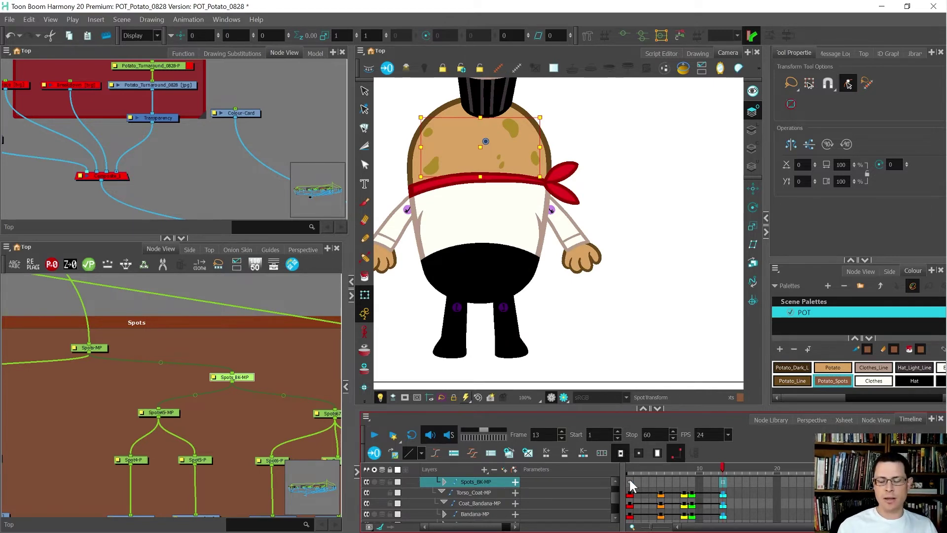
scroll(612, 291, "down", 2)
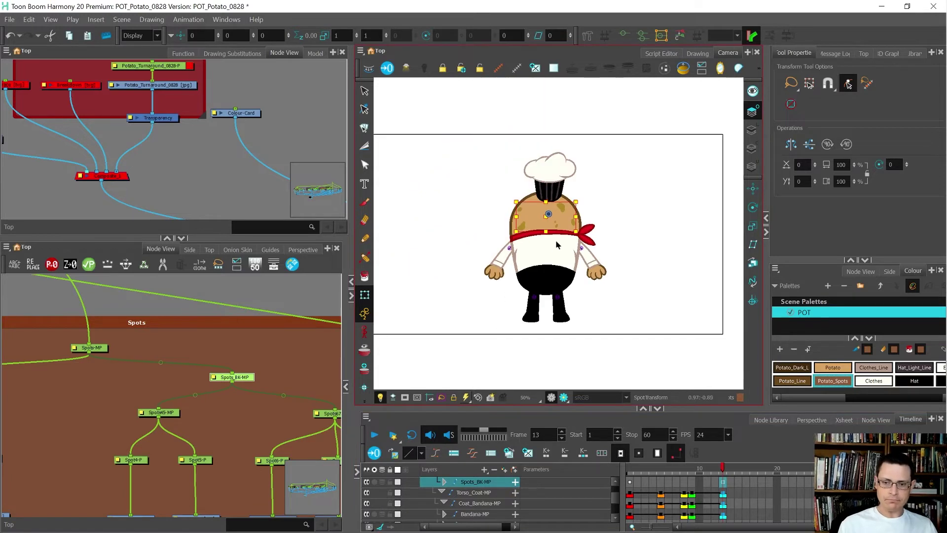
scroll(556, 244, "up", 1)
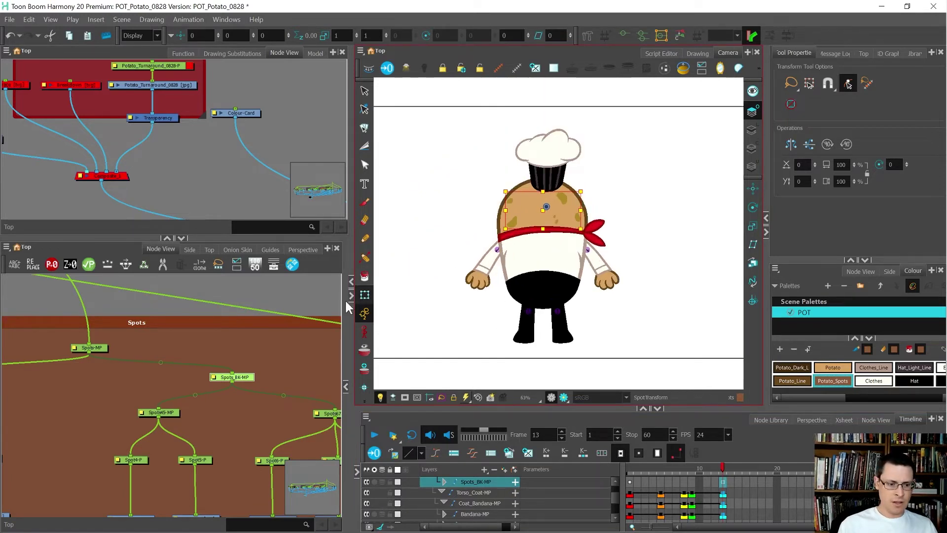
scroll(144, 351, "down", 2)
scroll(239, 428, "down", 2)
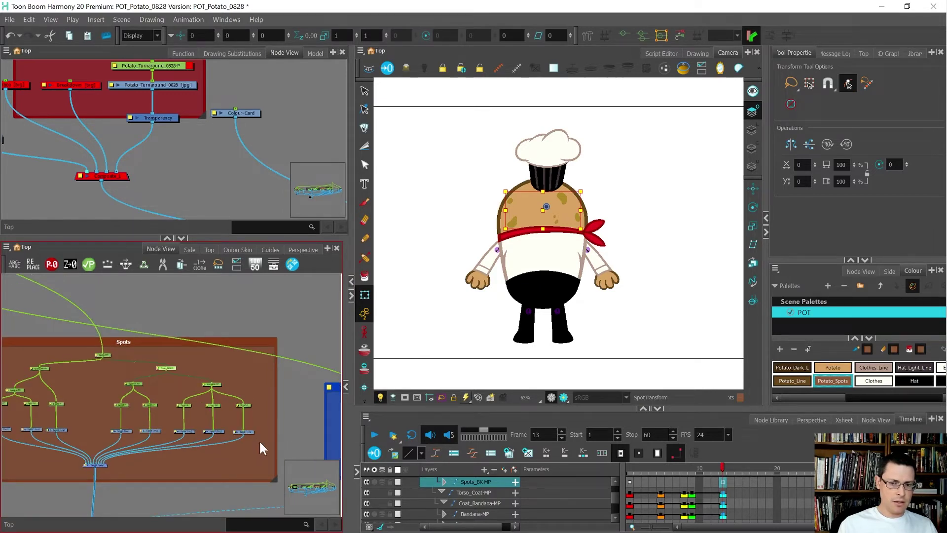
key("comma")
key("comma")
key("comma")
key("comma")
key("comma")
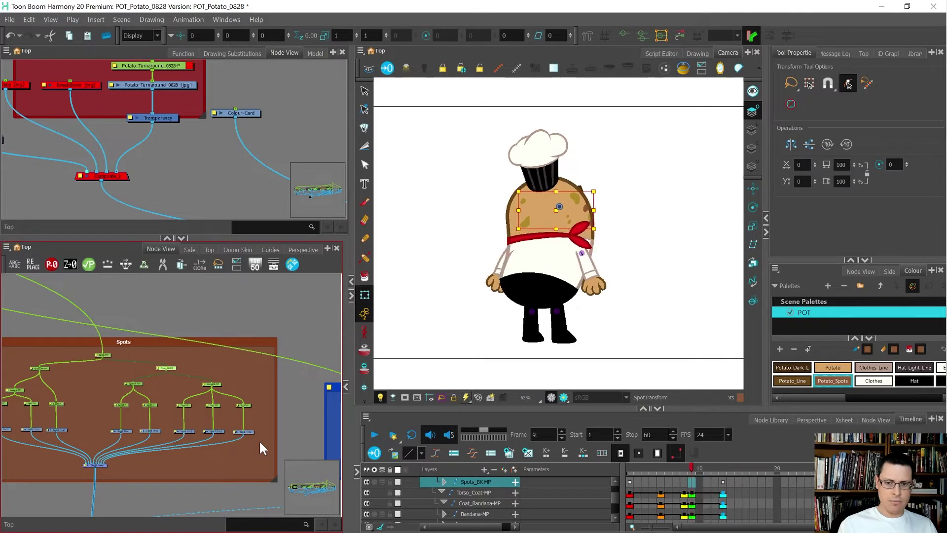
key("period")
key("period")
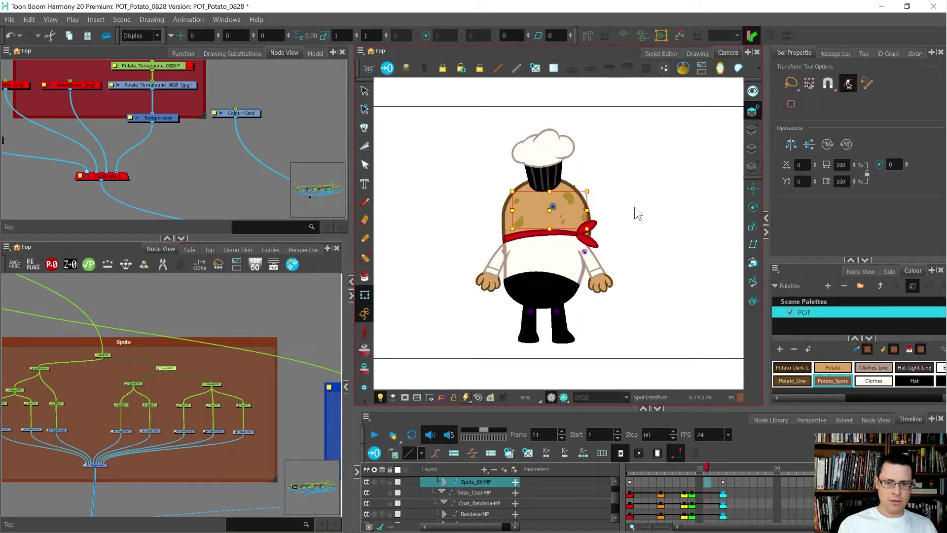
key("comma")
key("comma")
key("comma")
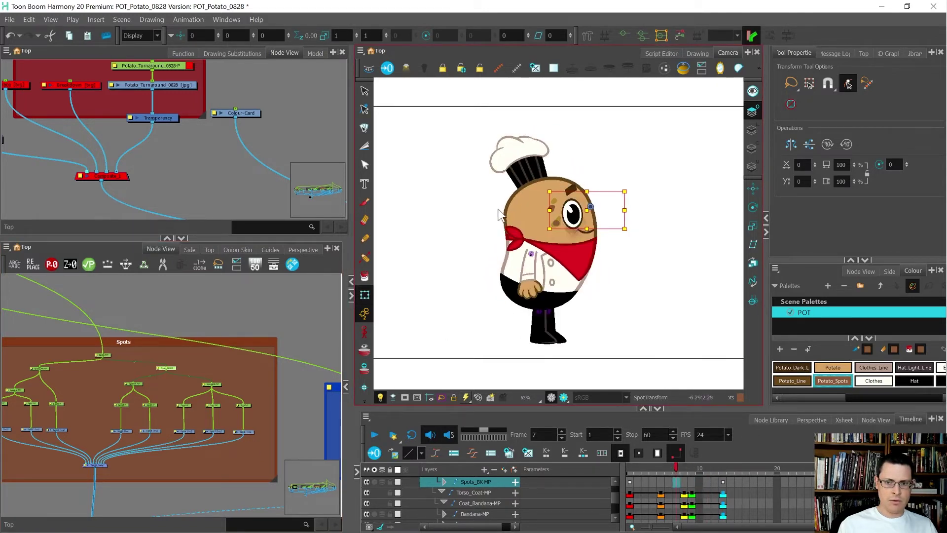
key("period")
key("period")
key("period")
key("period")
key("comma")
key("comma")
key("comma")
key("comma")
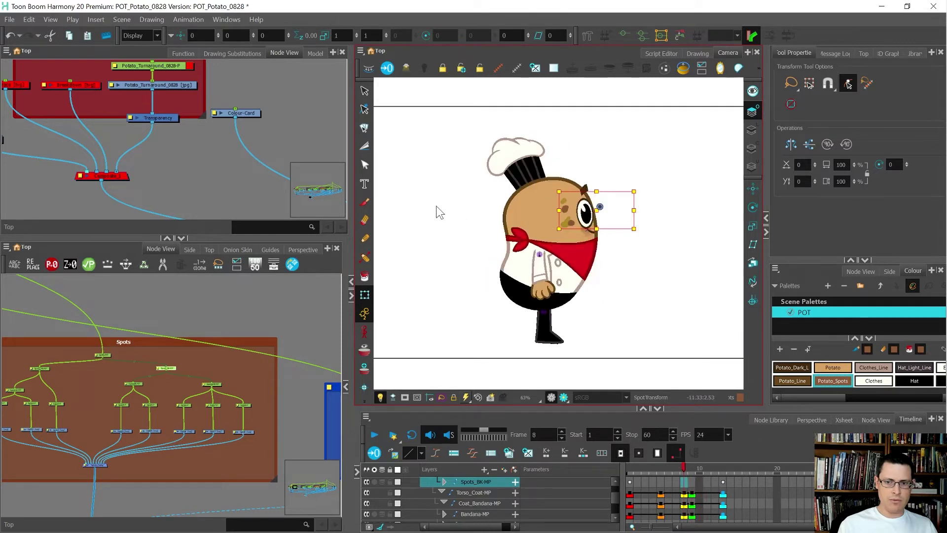
key("period")
key("period")
key("comma")
key("period")
key("period")
key("period")
key("period")
key("period")
key("period")
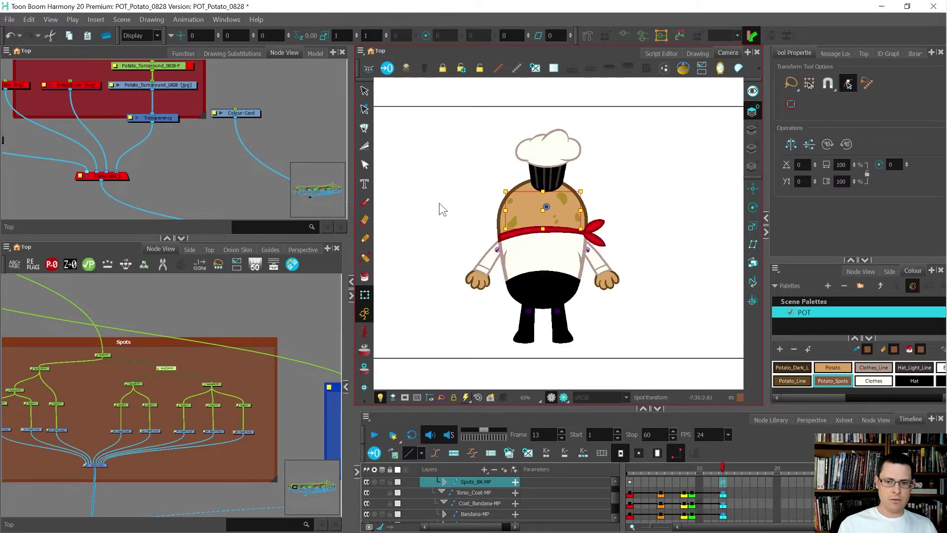
key("comma")
key("comma")
key("comma")
key("comma")
key("comma")
key("comma")
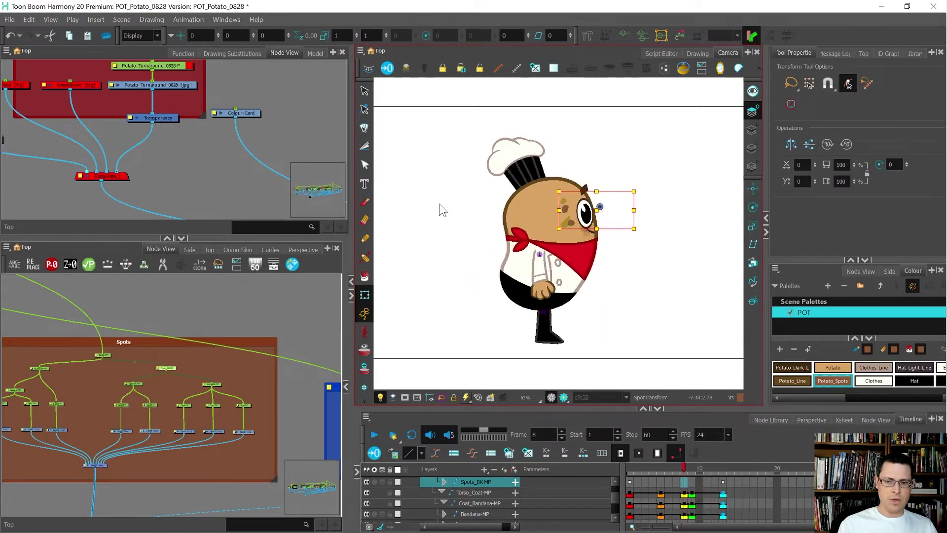
key("comma")
key("comma")
key("comma")
key("comma")
key("comma")
key("comma")
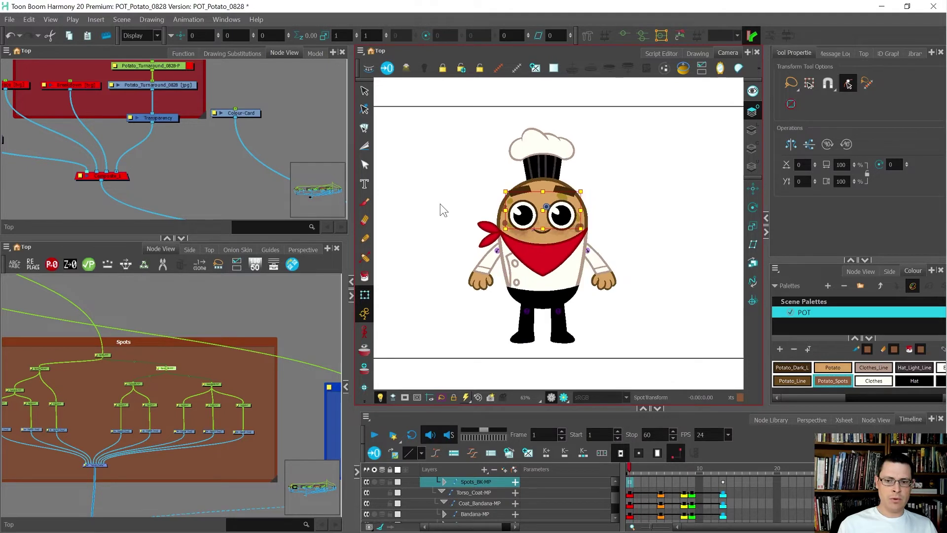
key("period")
key("period")
key("period")
key("period")
key("period")
key("period")
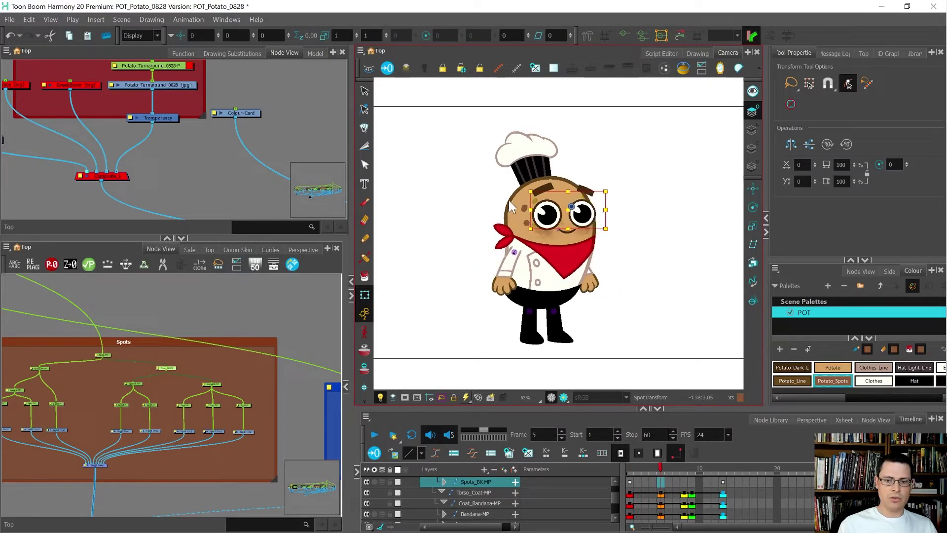
key("period")
key("period")
key("period")
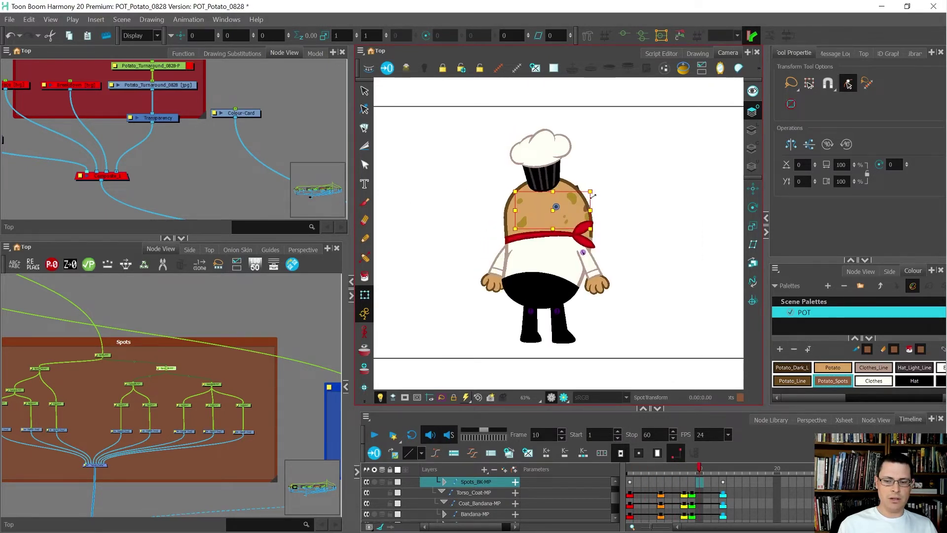
key("comma")
key("comma")
key("comma")
key("comma")
key("comma")
key("comma")
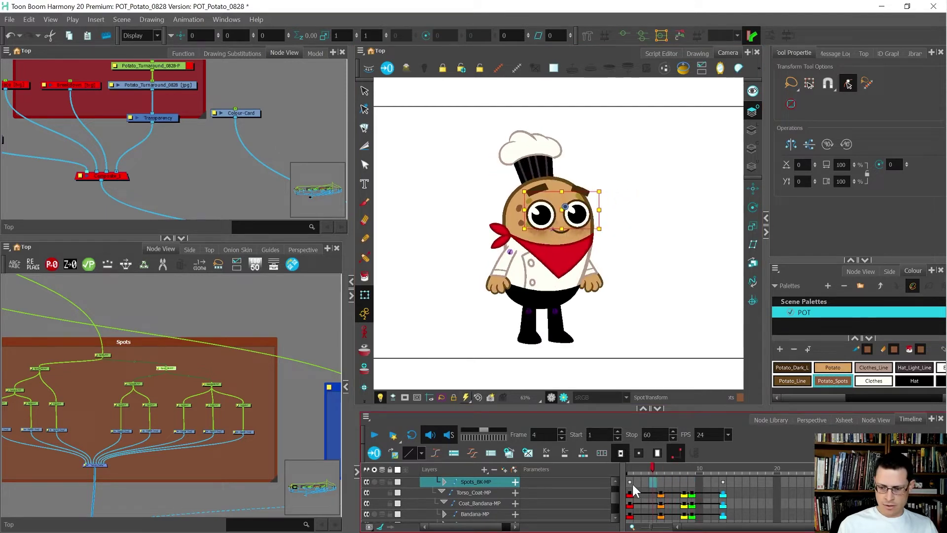
Step: On frame 1, select all the artwork of the Spot4 to Spot8 drawings and move it left, clear of the potato's head
left_click(632, 481)
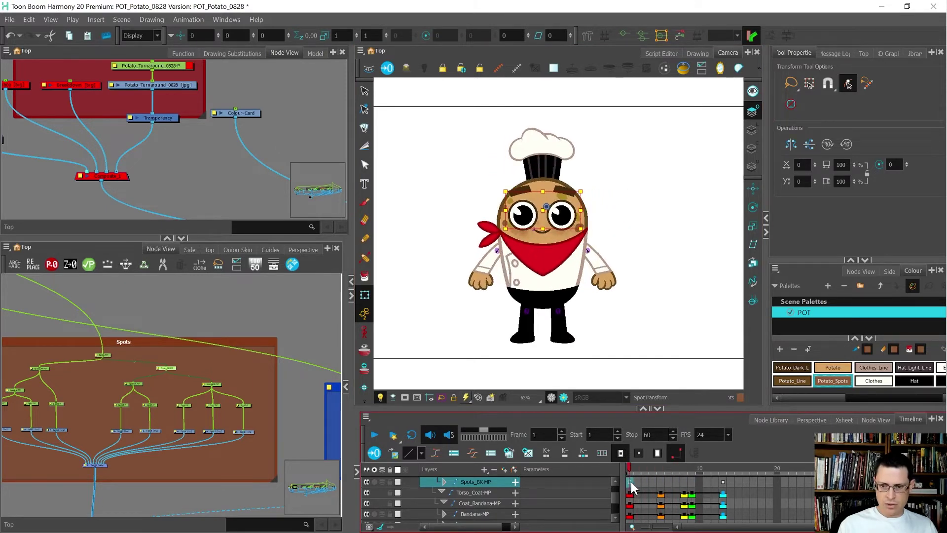
left_click(261, 419)
mouse_move(261, 418)
left_mouse_down()
mouse_move(131, 446)
mouse_move(114, 434)
left_mouse_up()
key("alt+s")
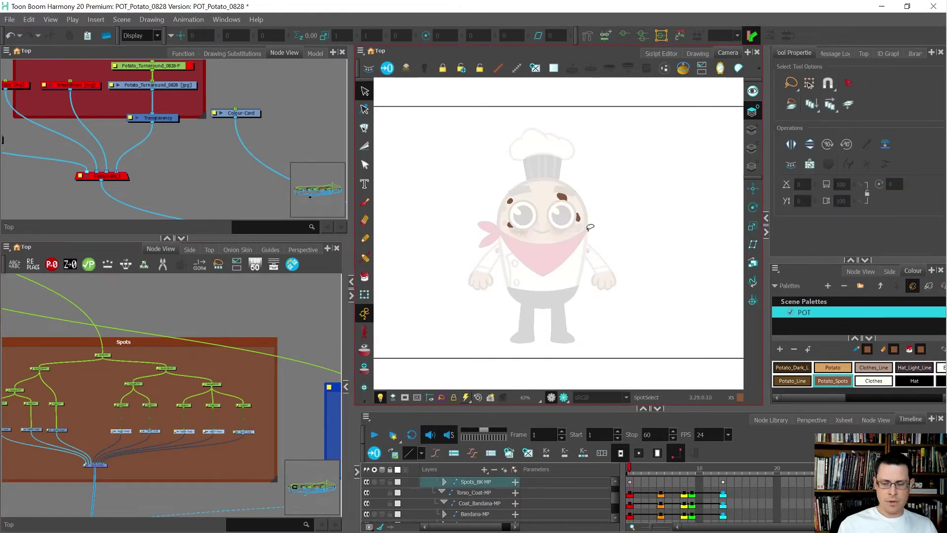
key("ctrl+a")
left_click_drag(576, 217, 484, 226)
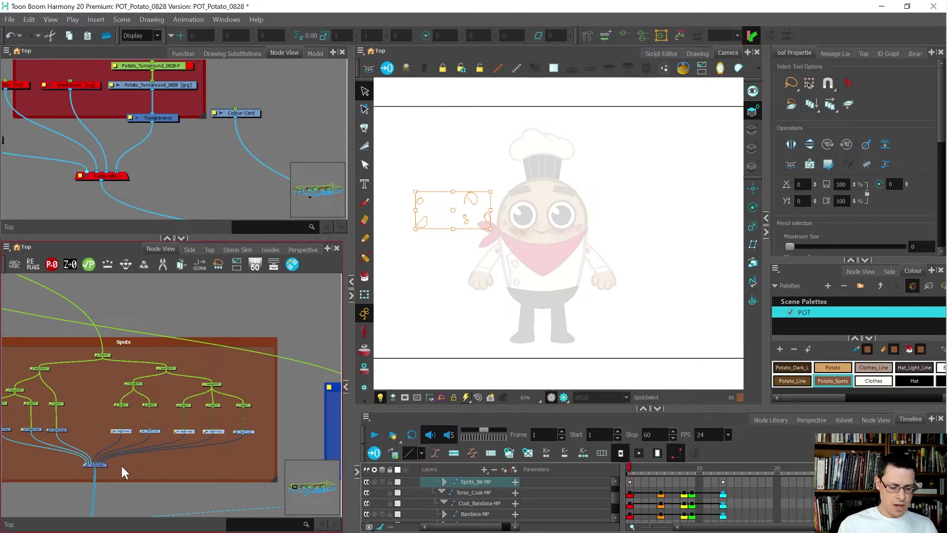
Step: Add a display node beneath Spots_Comp and set the scene's active display to Display_2 to isolate the spots
key("ctrl+h")
scroll(121, 466, "up", 2)
left_click_drag(149, 462, 109, 489)
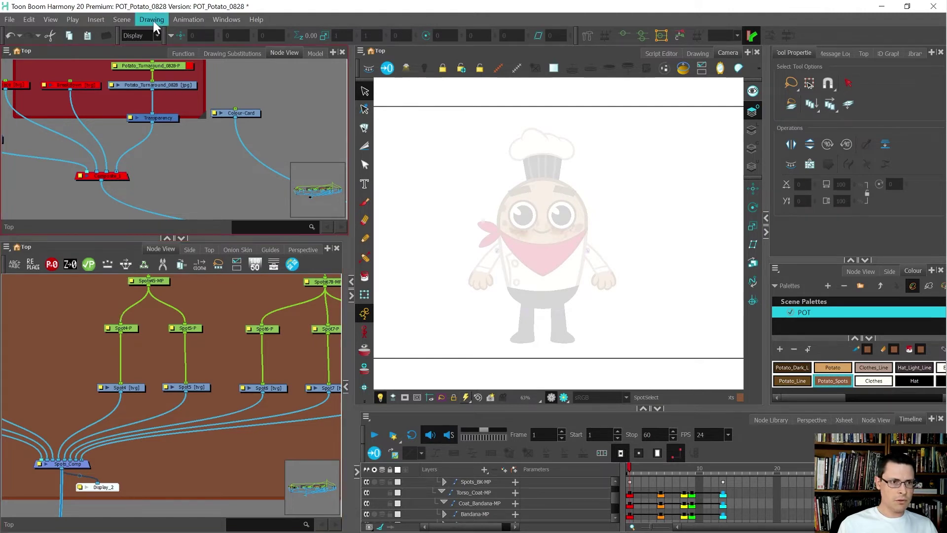
left_click(157, 35)
left_click(162, 68)
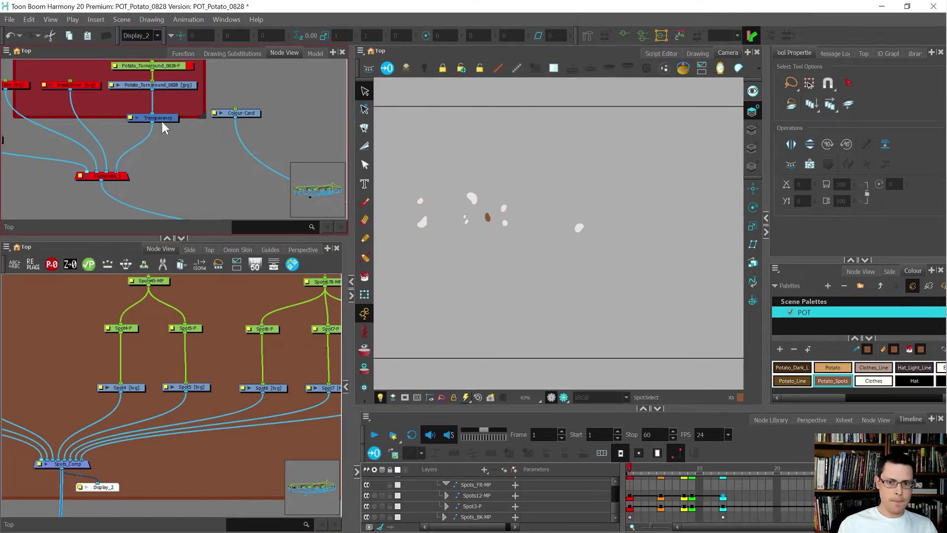
Step: Select all the back-spot pegs from Spots45-MP and Spots678-MP down and move their pivots left onto the relocated artwork
left_click(179, 409)
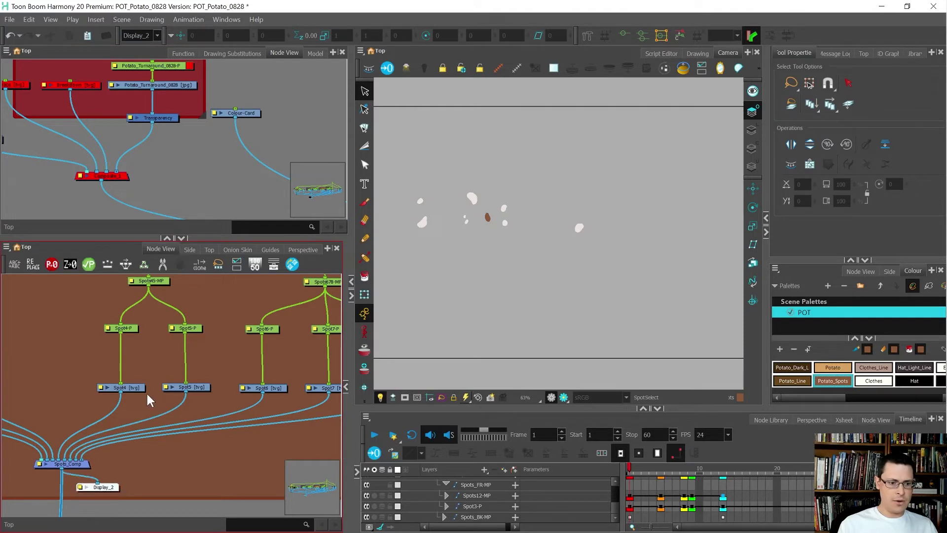
left_click(127, 387)
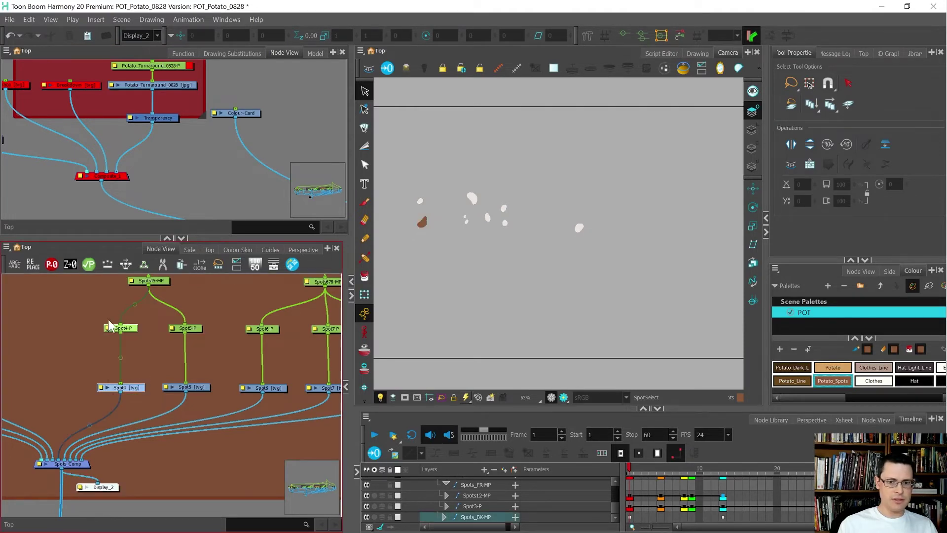
key("alt+3")
scroll(465, 214, "up", 1)
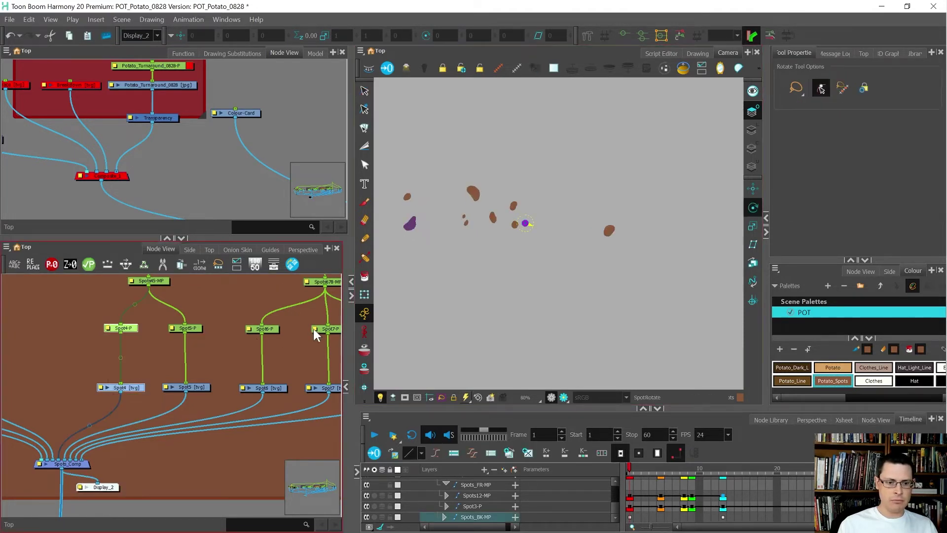
scroll(135, 409, "down", 3)
scroll(166, 395, "up", 1)
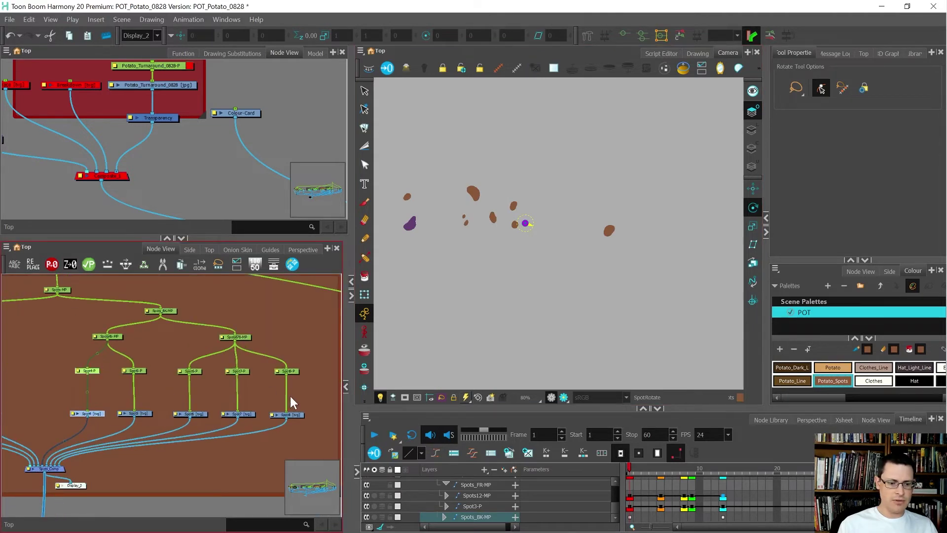
left_click_drag(307, 421, 62, 330)
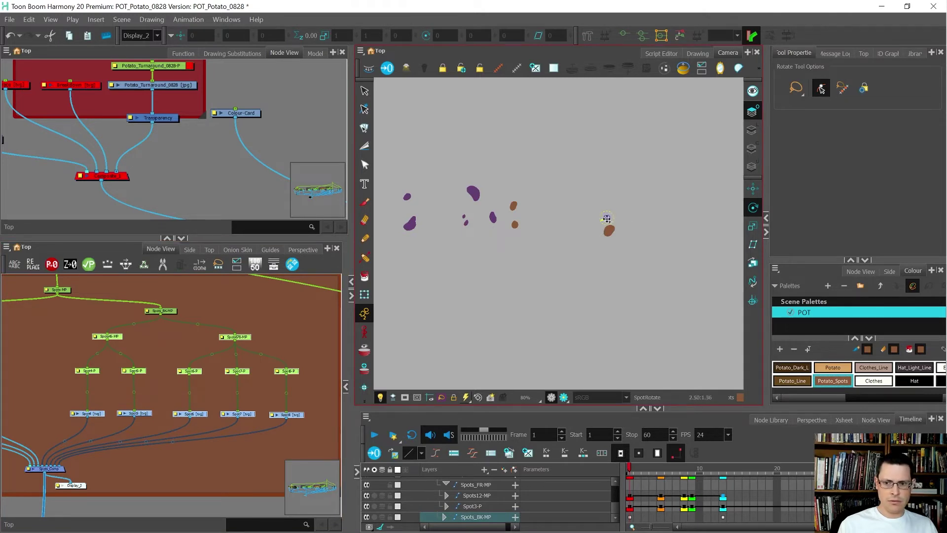
left_click_drag(606, 218, 492, 218)
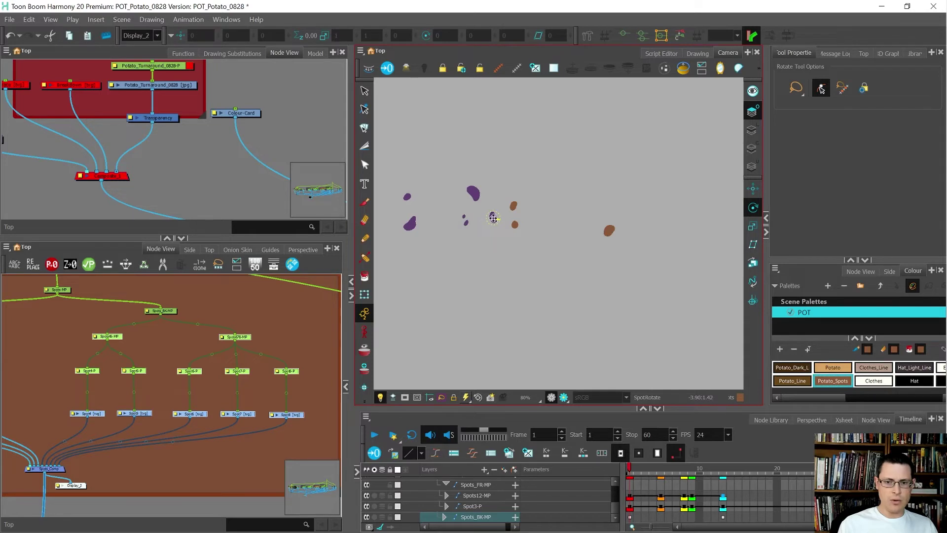
Step: Check the Spot4 and Spot5 pivots and centre the Spots45-MP pivot between these two spots
left_click_drag(60, 423, 93, 351)
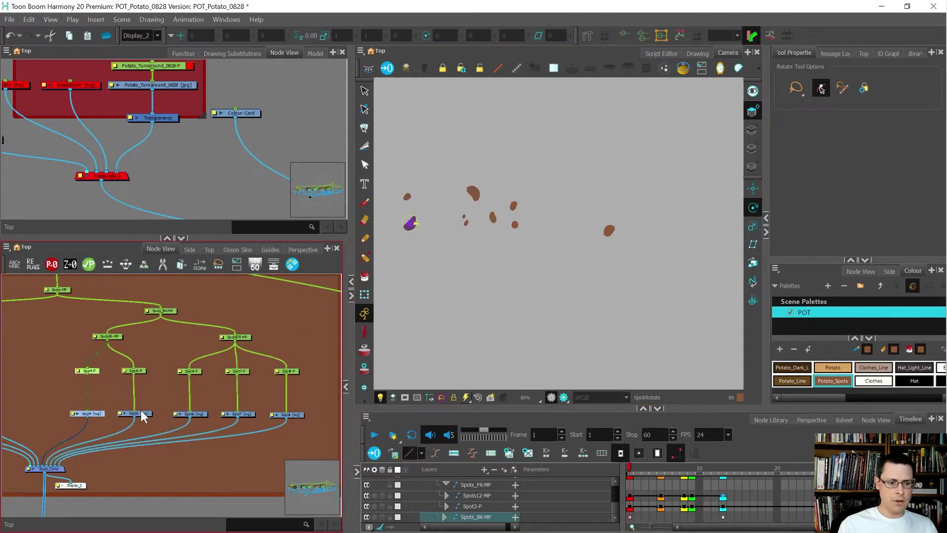
left_click(129, 368)
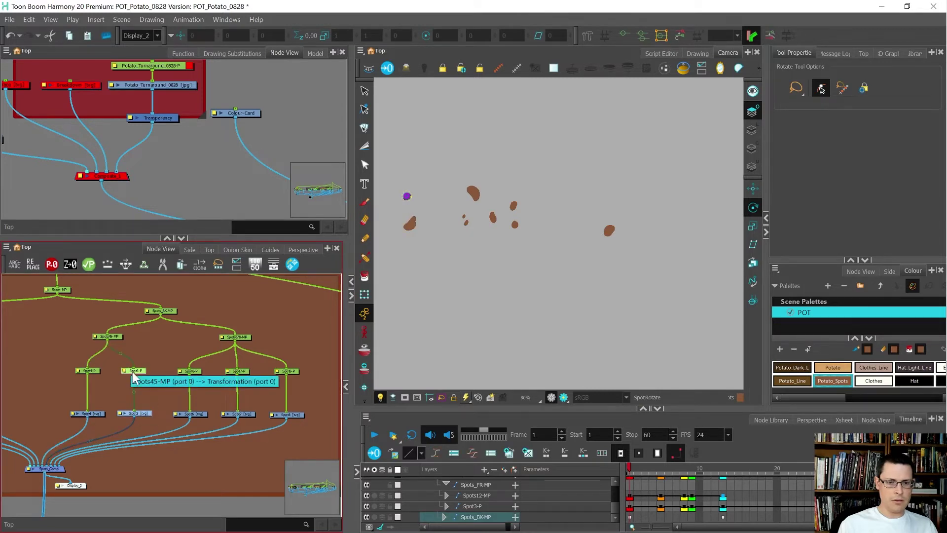
left_click(109, 336)
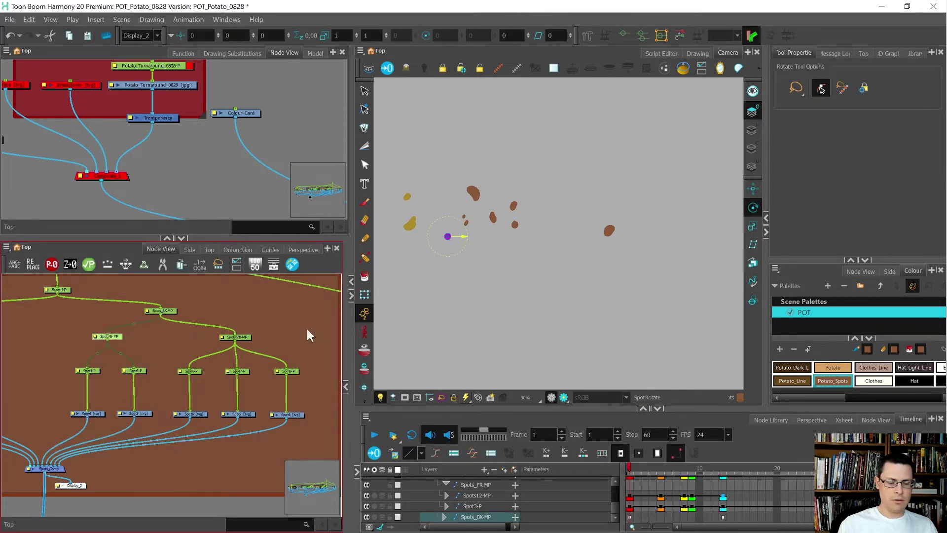
left_click_drag(448, 236, 410, 209)
Step: Check the pivots of Spot6 to Spot8 and Spots678-MP, and move the Spots_BK-MP pivot to the centre of all the back spots
left_click(178, 414)
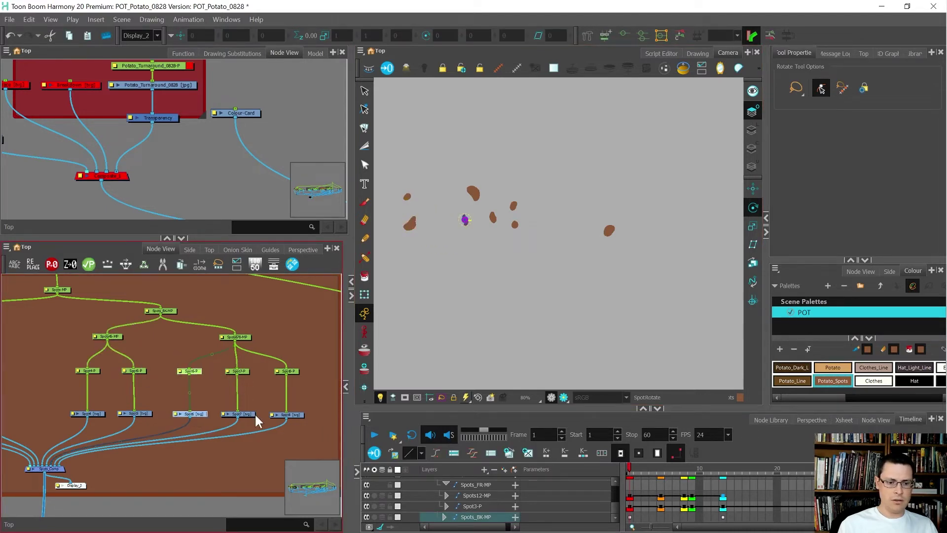
scroll(431, 202, "up", 3)
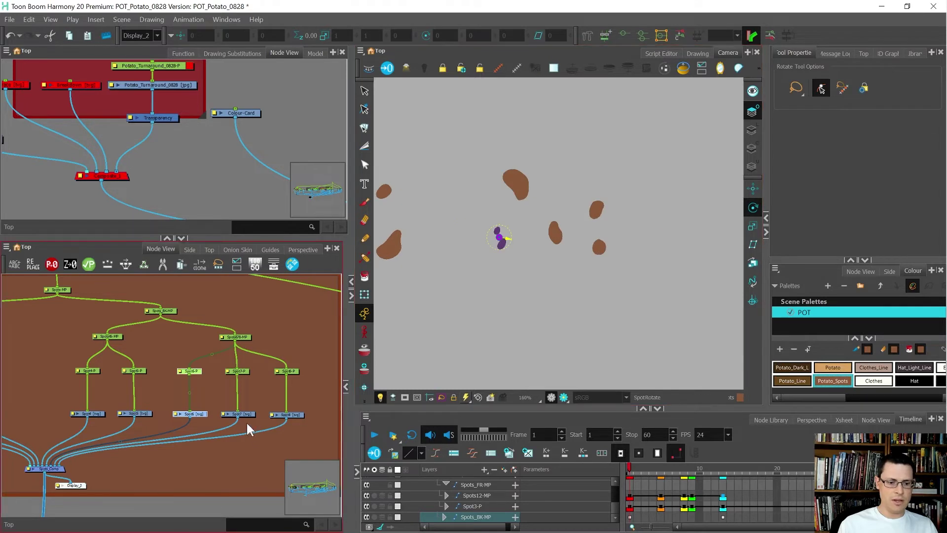
left_click(231, 370)
left_click_drag(300, 428, 270, 363)
left_click_drag(295, 311, 218, 340)
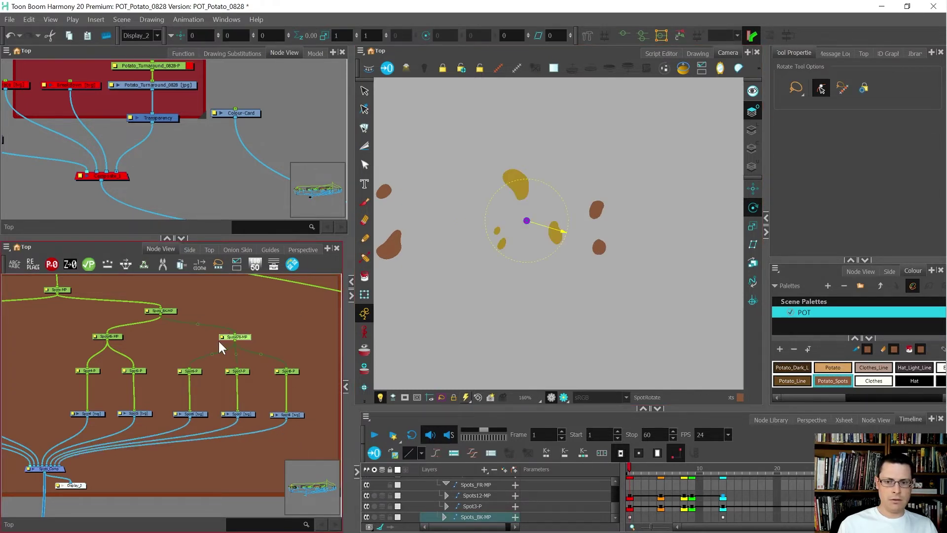
left_click_drag(205, 294, 148, 320)
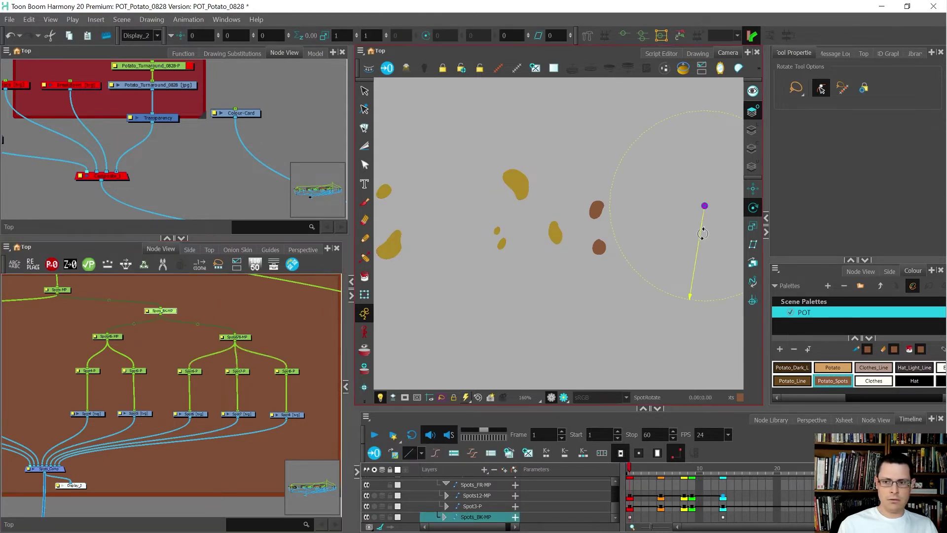
left_click_drag(705, 207, 444, 208)
scroll(511, 197, "down", 4)
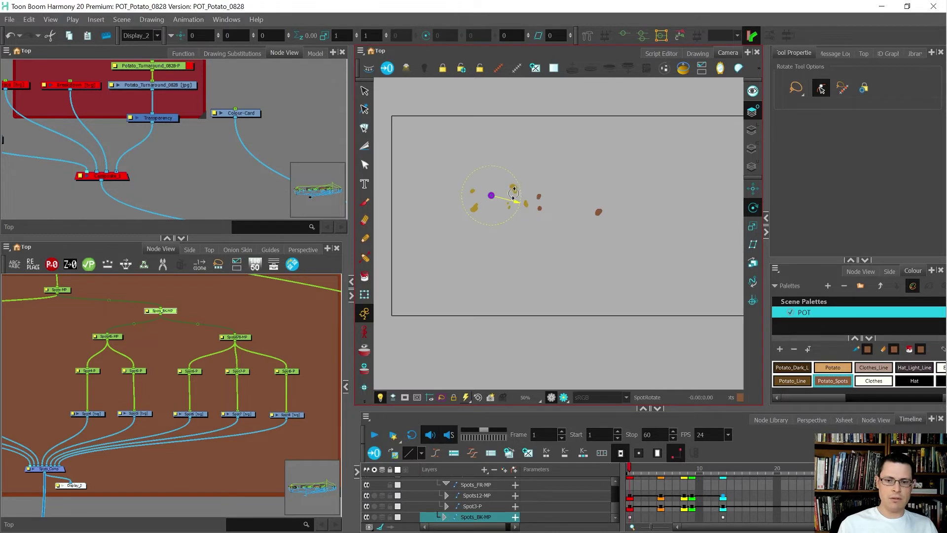
key("shift+t")
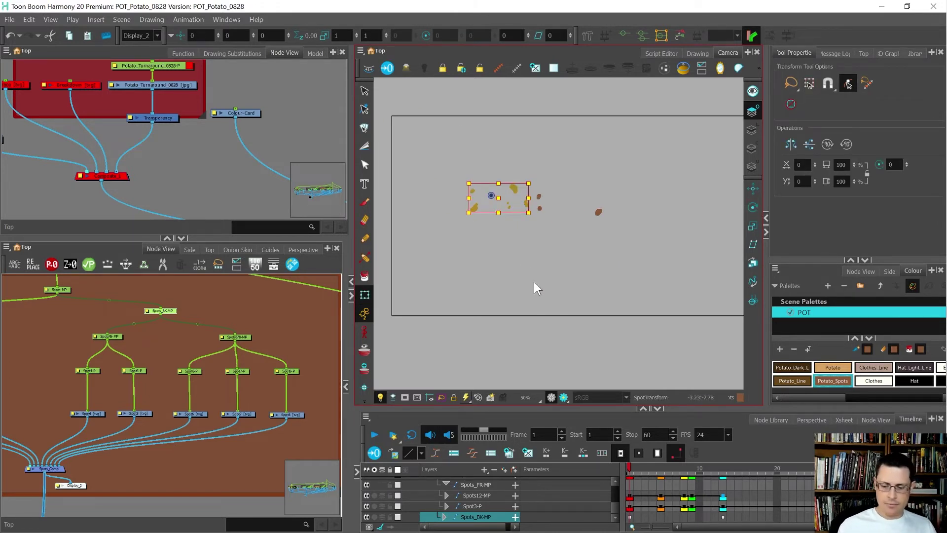
Step: Delete the Display_2 node and set the scene's active display to Display
left_click_drag(118, 480, 73, 493)
key("Delete")
left_click(141, 37)
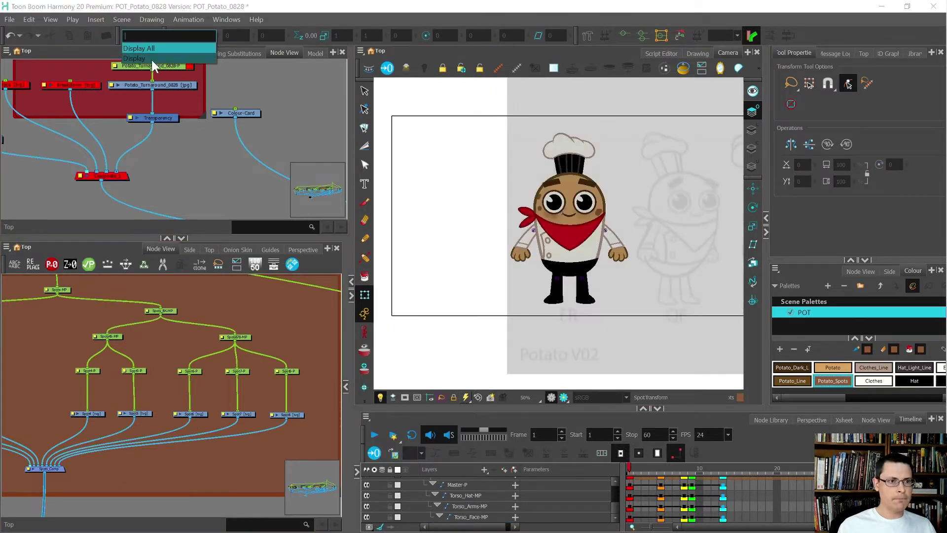
left_click(152, 58)
Step: Step back and forth through frames 1 to 13 to examine the head and its spots across the turnaround
key("period")
key("period")
key("period")
key("period")
key("period")
key("period")
key("period")
key("period")
key("period")
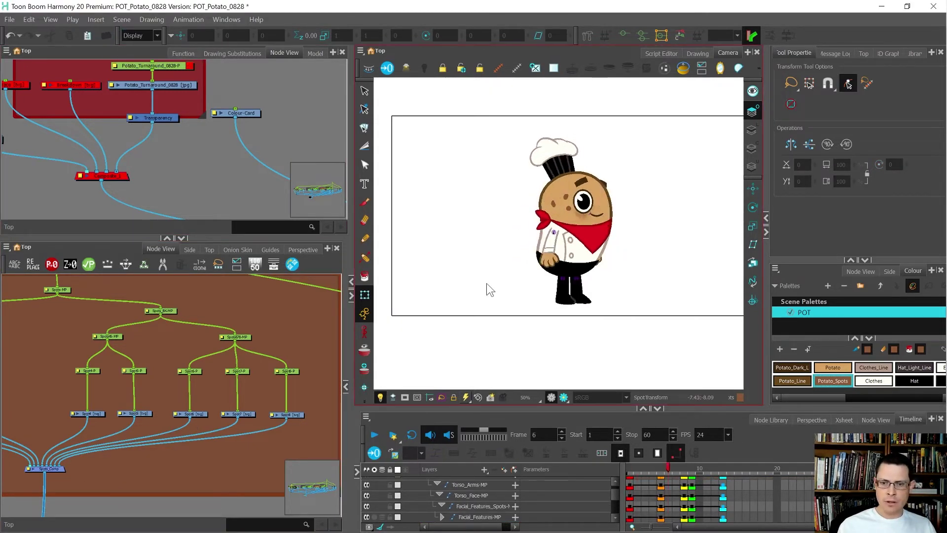
key("comma")
key("comma")
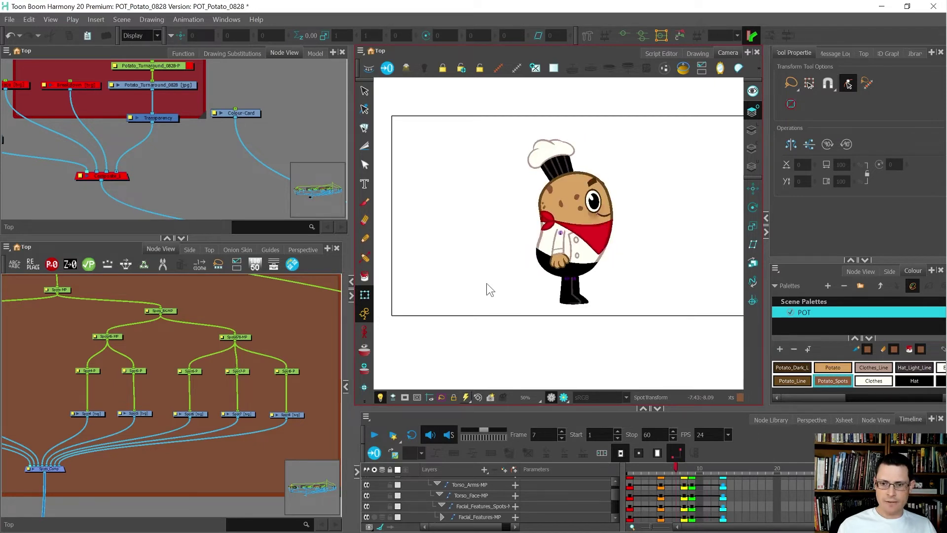
key("comma")
key("comma")
key("comma")
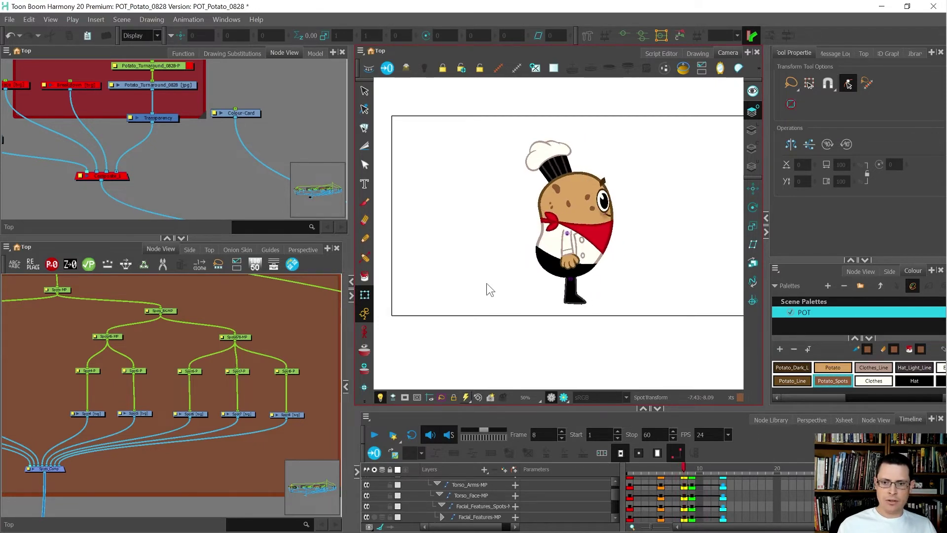
key("period")
key("period")
key("period")
key("period")
key("period")
key("period")
key("period")
key("period")
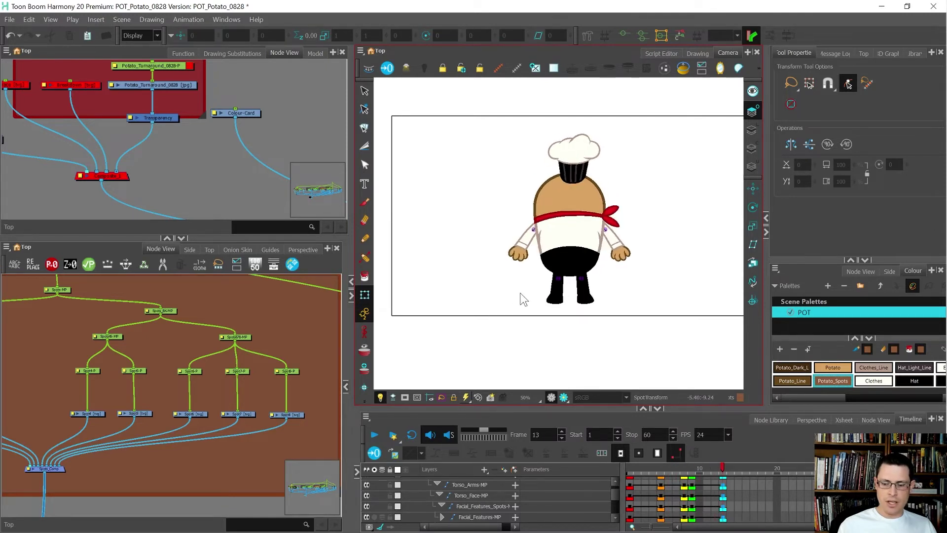
Step: On frame 13, move the Spots_BK-MP group right onto the back of the potato's head
left_click_drag(227, 290, 168, 318)
left_click_drag(518, 265, 592, 261)
key("Left")
key("Left")
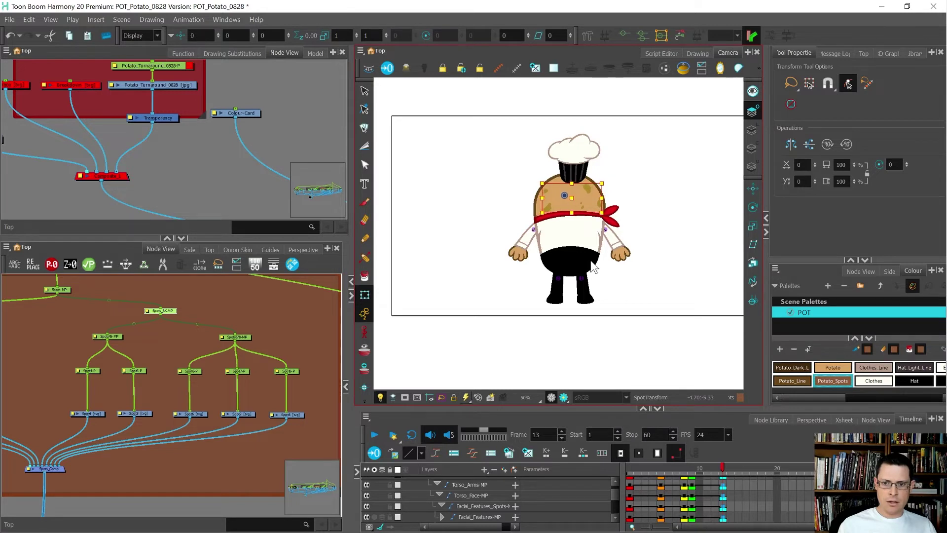
key("o")
Step: On frame 9, move Spots_BK-MP left to match the turned head, and add a keyframe on frame 8
left_click(723, 481)
left_click(691, 479)
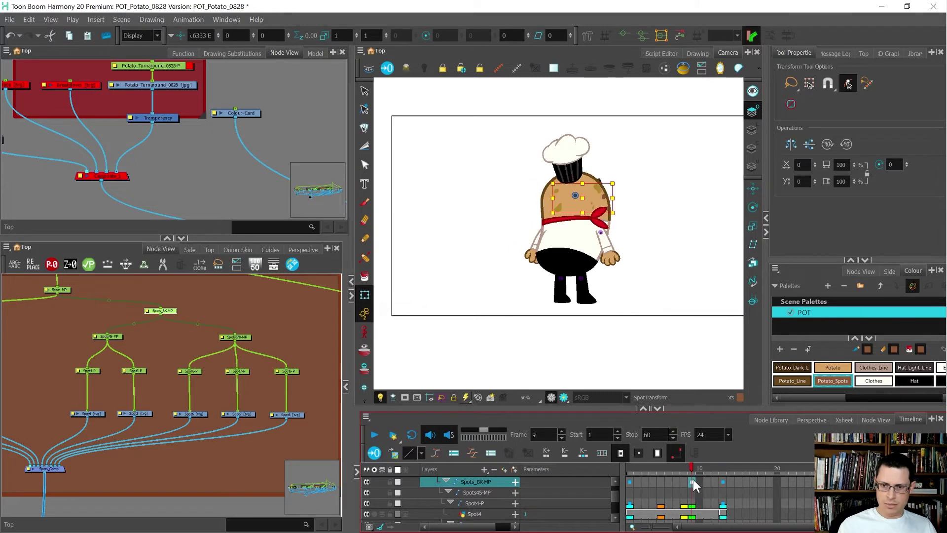
scroll(637, 197, "up", 2)
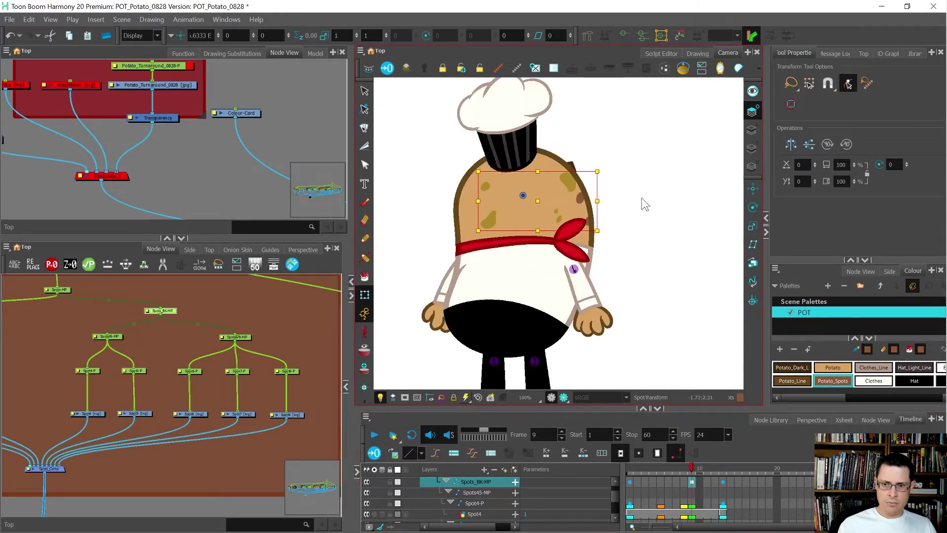
left_click_drag(629, 199, 609, 202)
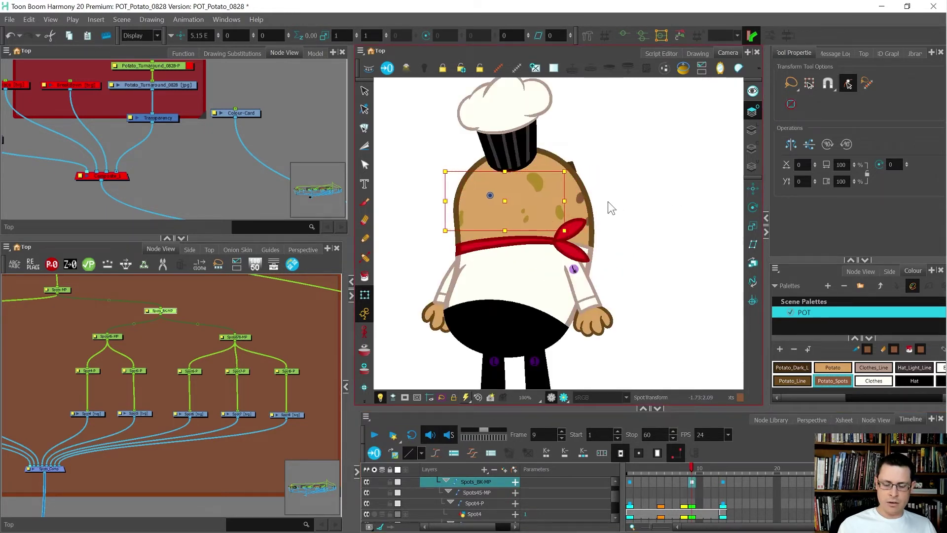
left_click(684, 480)
left_click(689, 493)
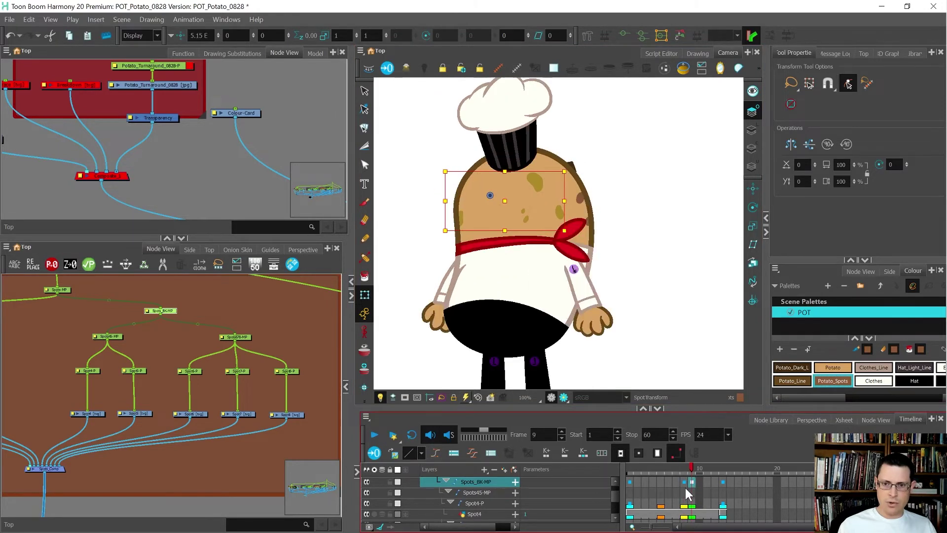
Step: Flip between frames 9 and 13 to examine how the back spots shift from the three-quarter back to the back view
key("period")
key("period")
key("period")
key("period")
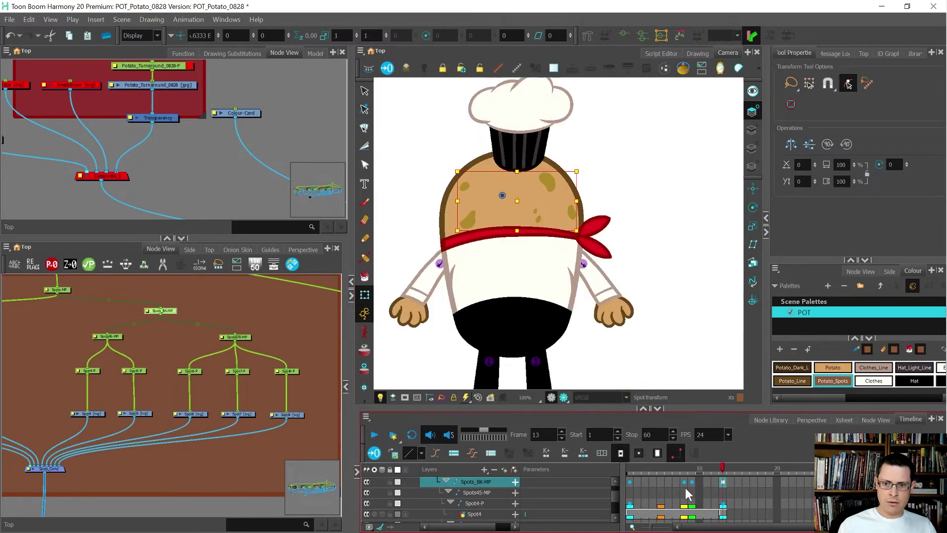
key("semicolon")
key("semicolon")
key("semicolon")
key("apostrophe")
key("apostrophe")
key("apostrophe")
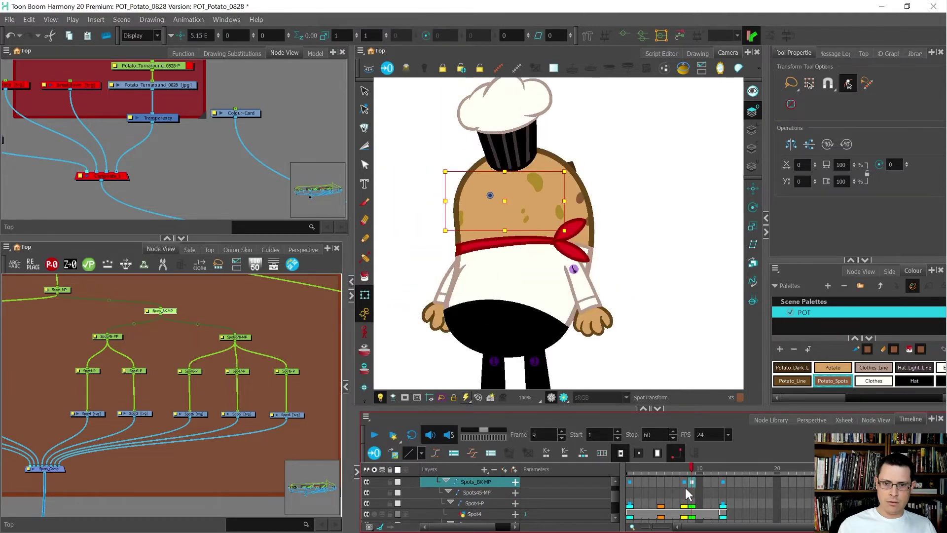
Step: On frame 9, shift the small paired Spot6 and the large Spot7 slightly left on the head
left_click(693, 480)
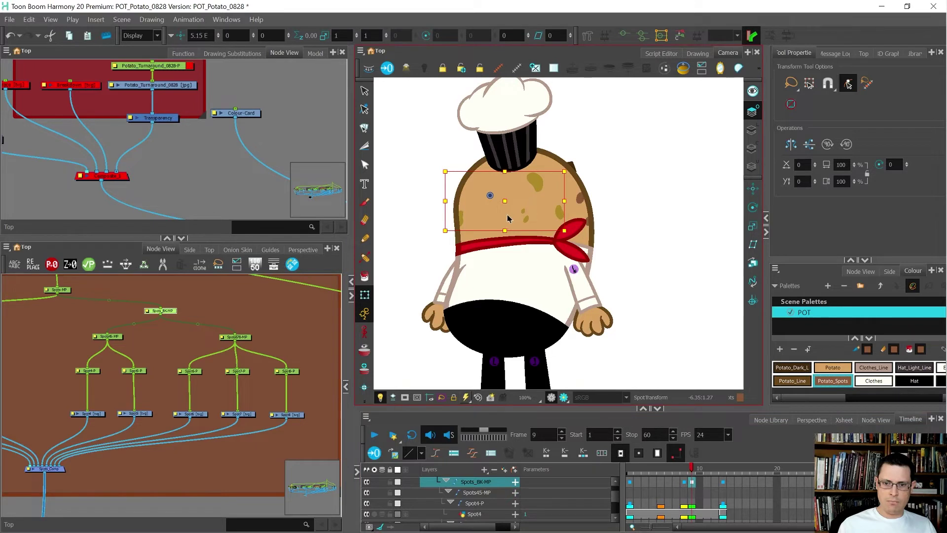
scroll(505, 217, "up", 4)
left_click(533, 193)
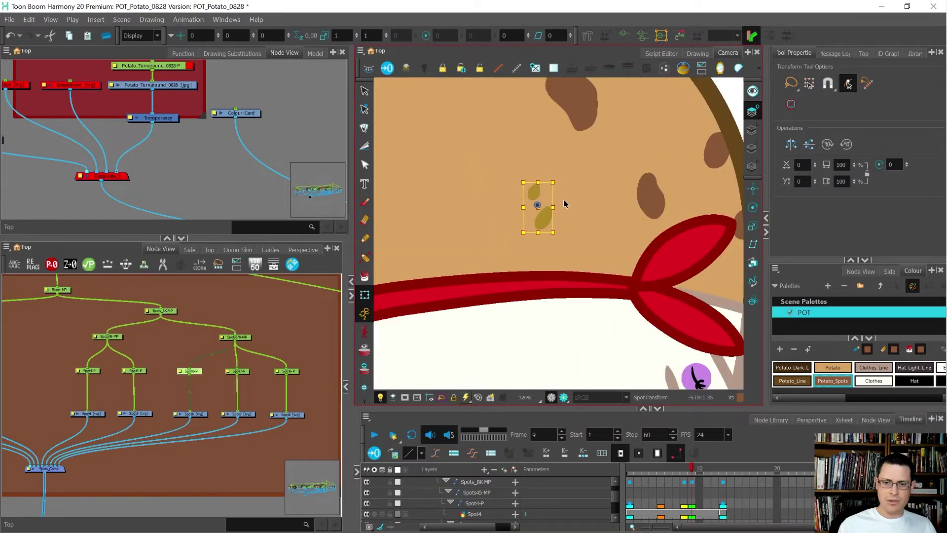
left_click_drag(566, 203, 554, 203)
left_click_drag(591, 100, 584, 96)
left_click(520, 192)
key("Left")
key("Left")
key("Left")
key("Left")
scroll(656, 194, "down", 1)
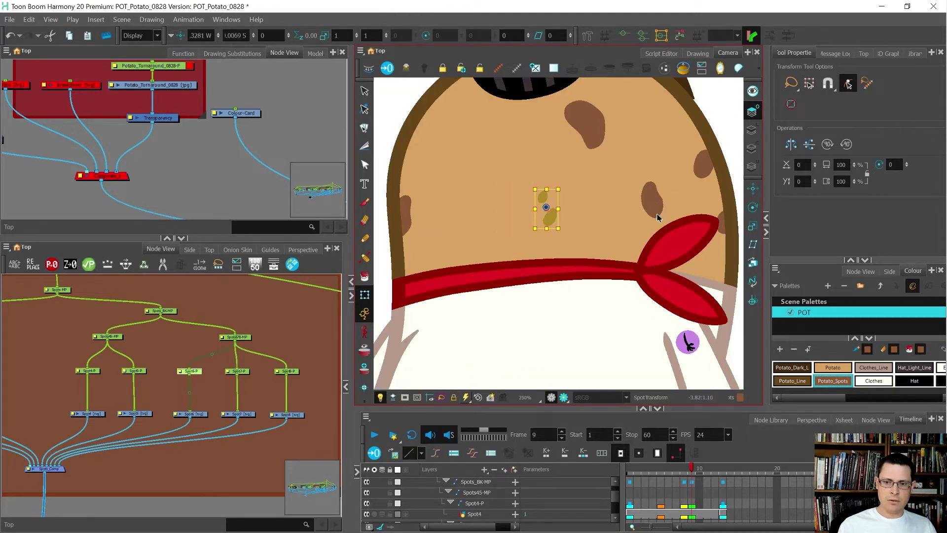
Step: On frame 9, adjust Spot8 slightly and move Spot4 right, further in from the head's outline
left_click(652, 199)
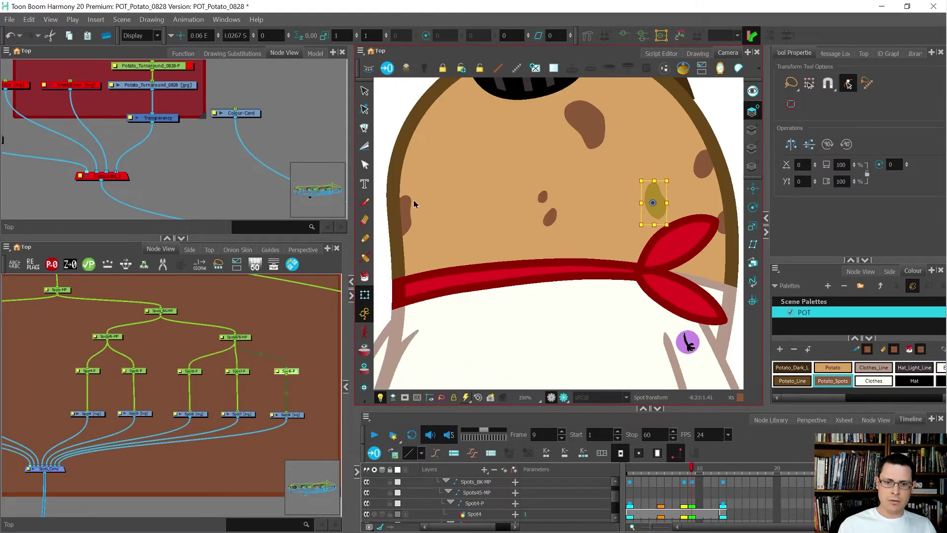
left_click(410, 208)
key("Left")
key("Left")
key("Left")
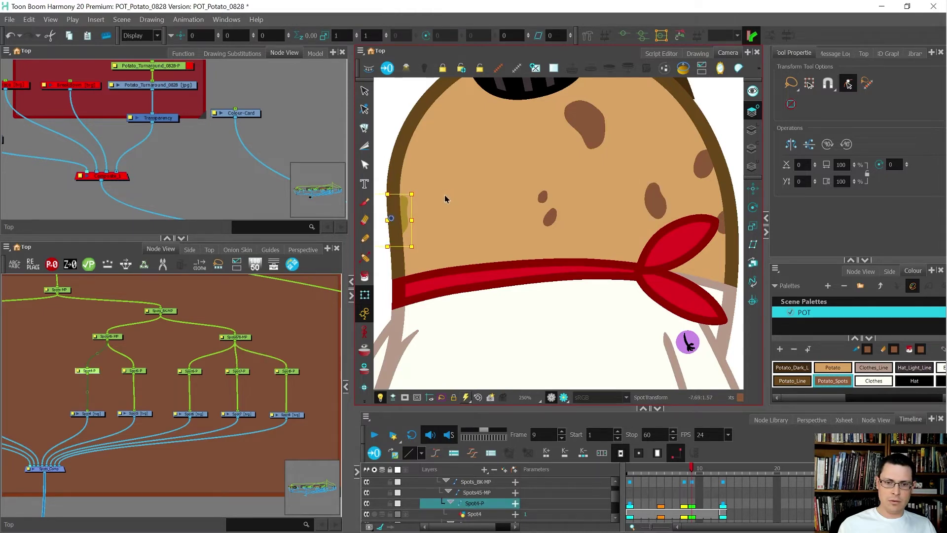
scroll(444, 198, "down", 1)
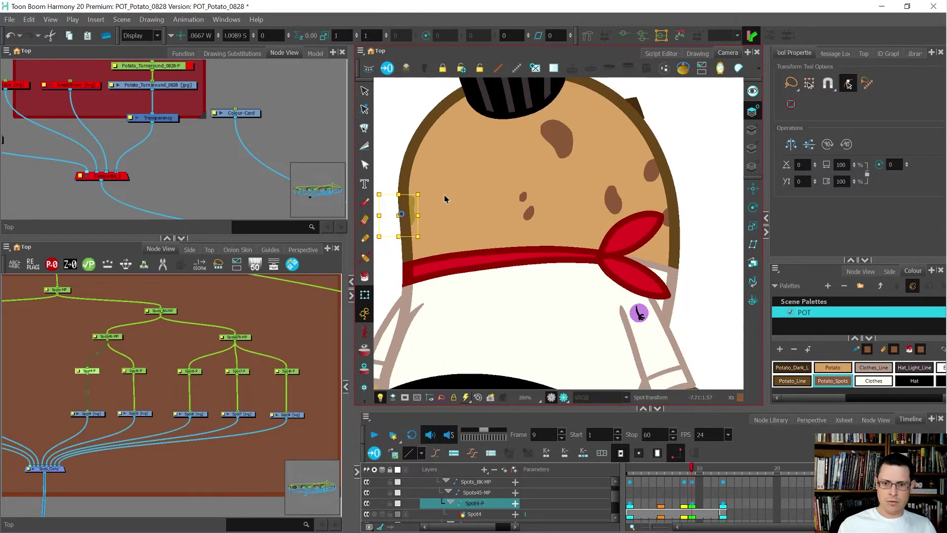
scroll(444, 199, "up", 1)
key("Right")
key("Right")
key("Right")
scroll(467, 197, "down", 3)
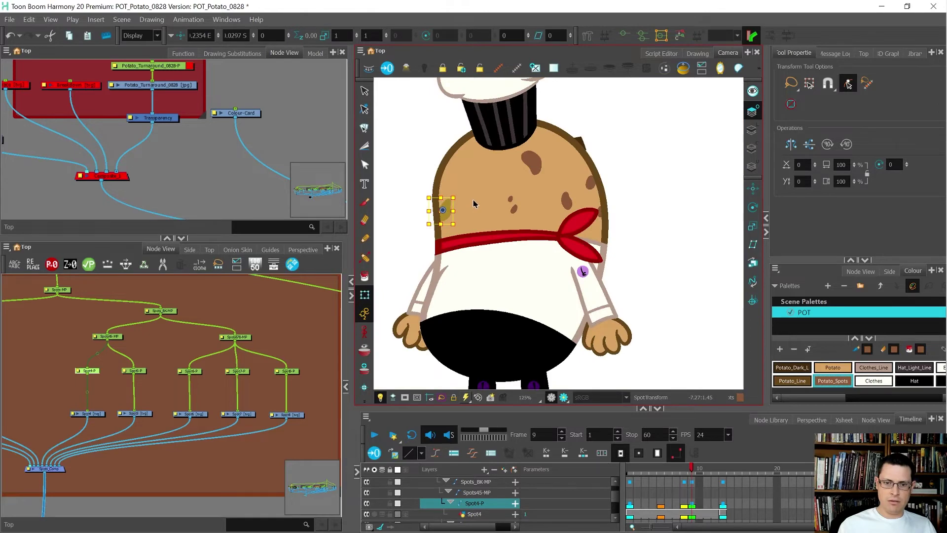
Step: Select Spot5 and step between frames 9 and 13 to examine how it travels over the head's edge
key("apostrophe")
left_click(447, 169)
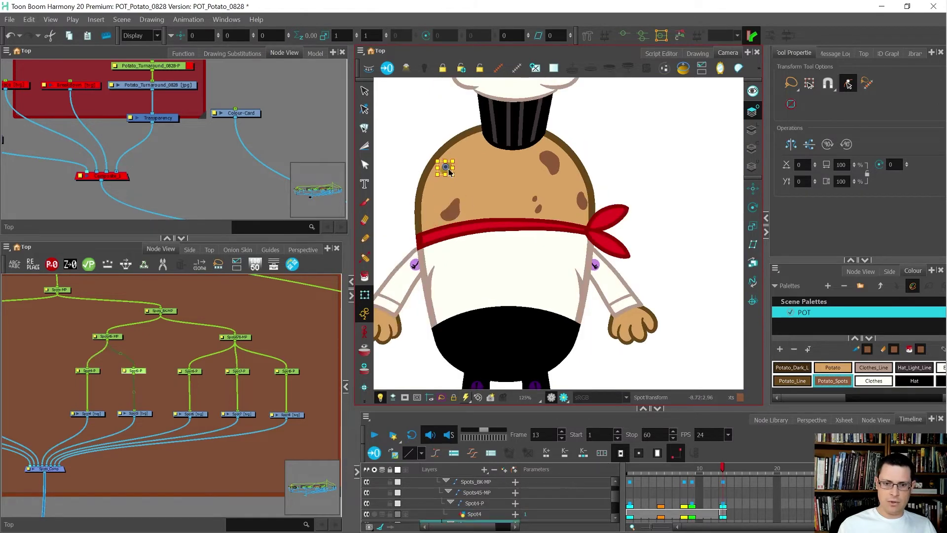
key("shift+comma")
key("apostrophe")
key("comma")
key("comma")
key("comma")
key("comma")
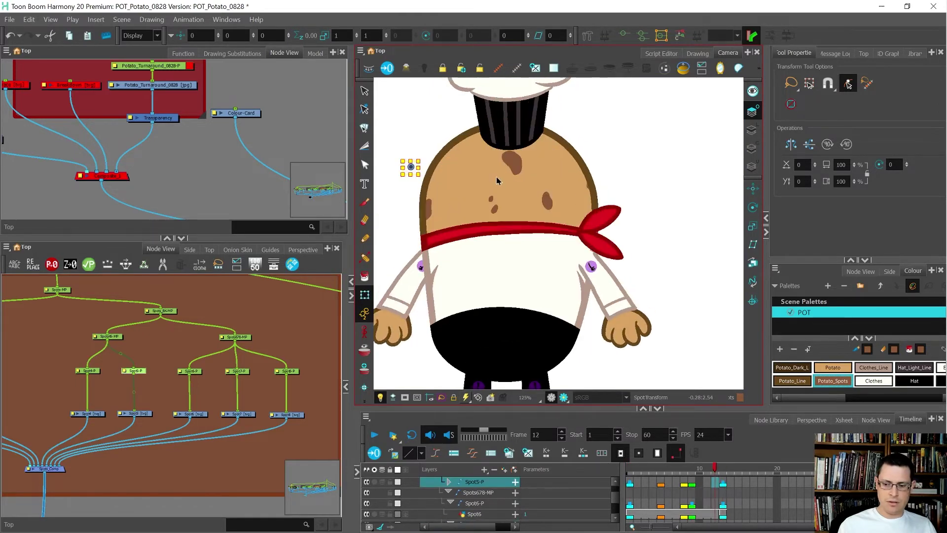
key("period")
key("period")
key("period")
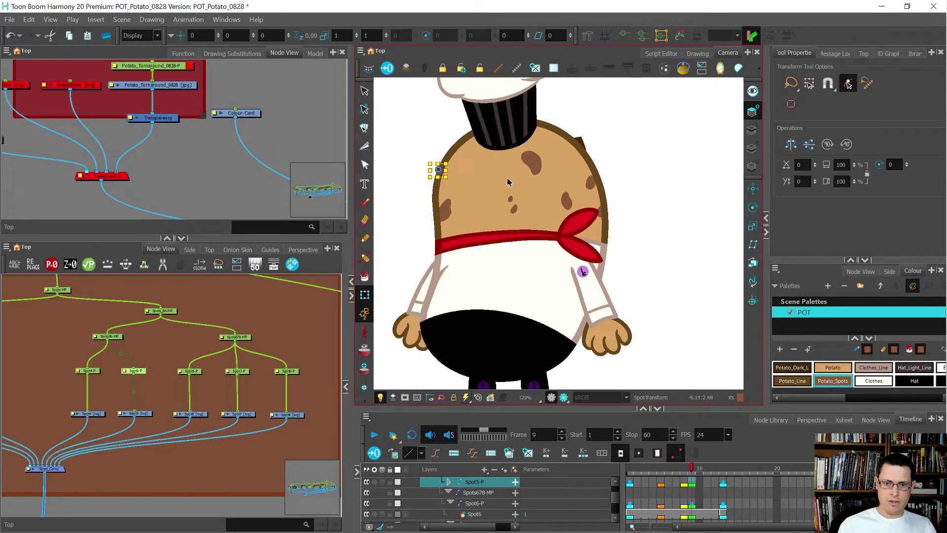
key("period")
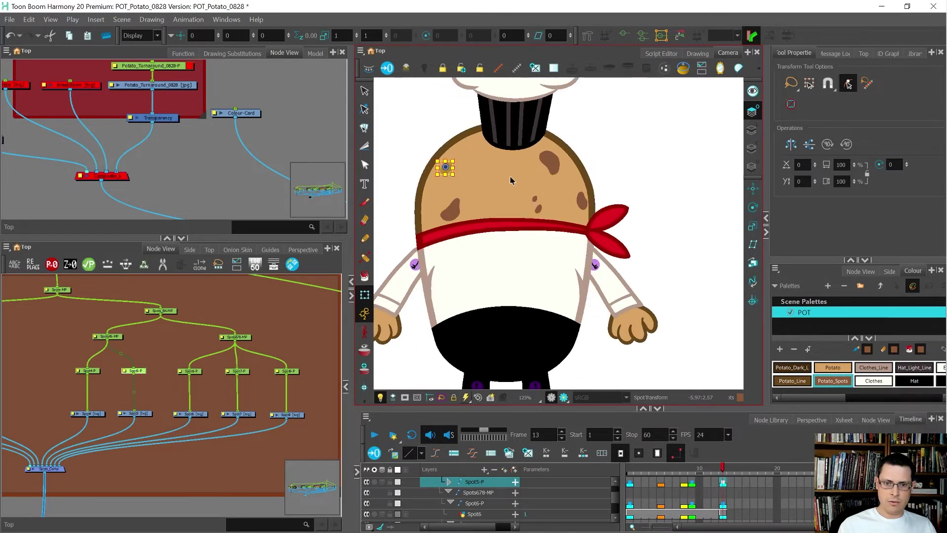
Step: Select the Spots_BK-MP peg and convert its frame 9 keyframe to a motion keyframe so it interpolates to frame 13
left_click(235, 353)
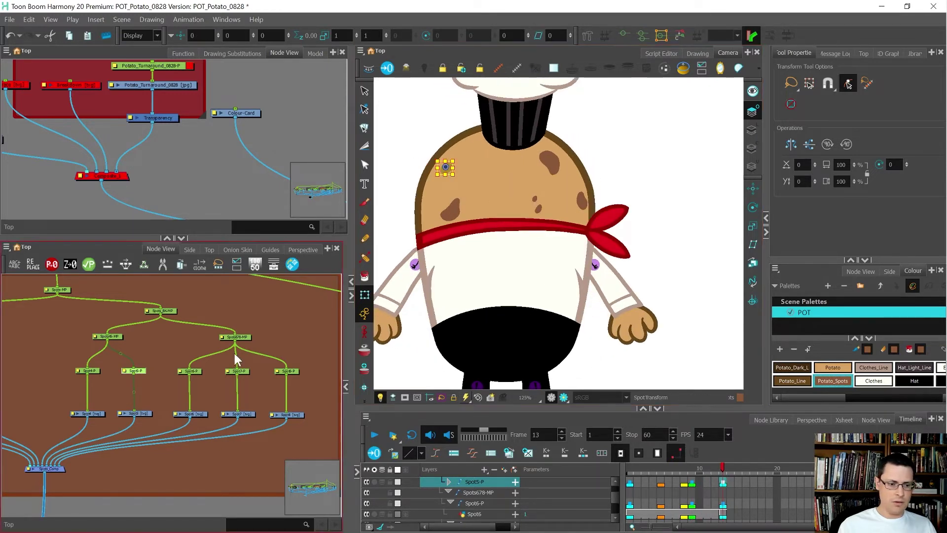
scroll(230, 340, "down", 1)
left_click(170, 316)
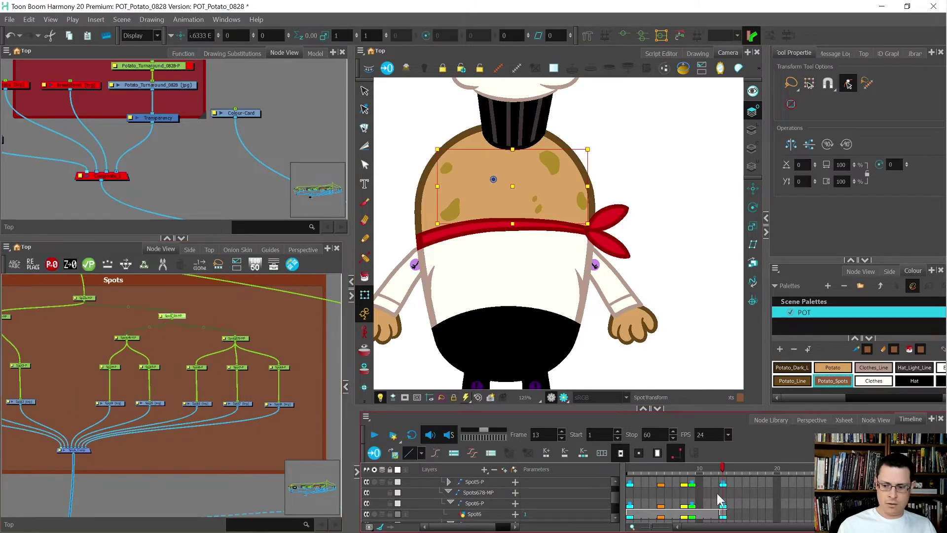
key("semicolon")
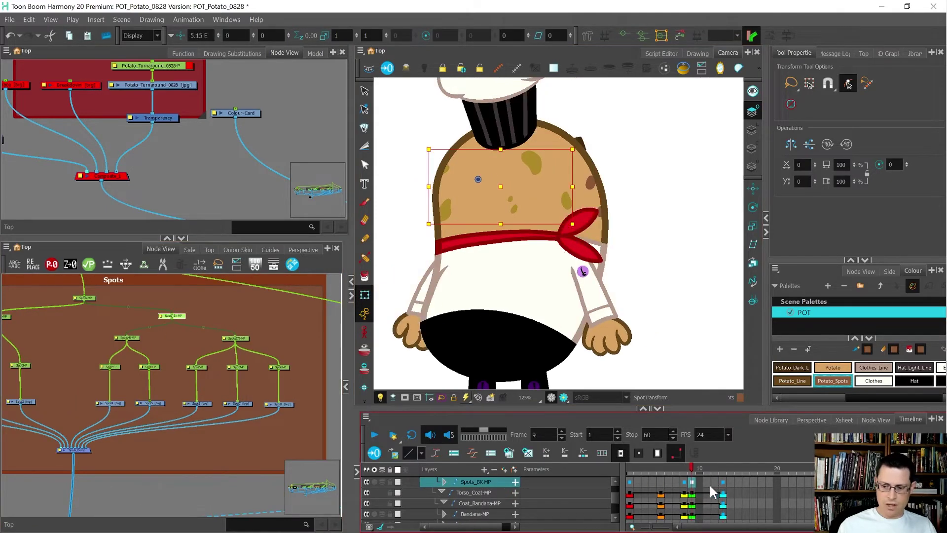
key("ctrl+j")
key("period")
key("period")
key("period")
key("period")
key("period")
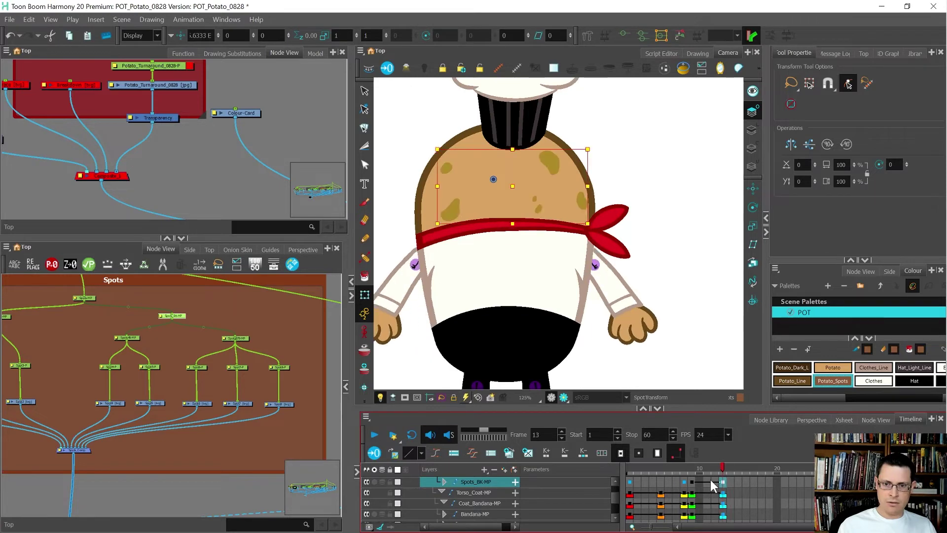
Step: Step back and forth through frames 8 to 13 to examine how the spots move across the head
key("comma")
key("comma")
key("comma")
key("comma")
key("comma")
key("comma")
key("period")
key("period")
key("period")
key("period")
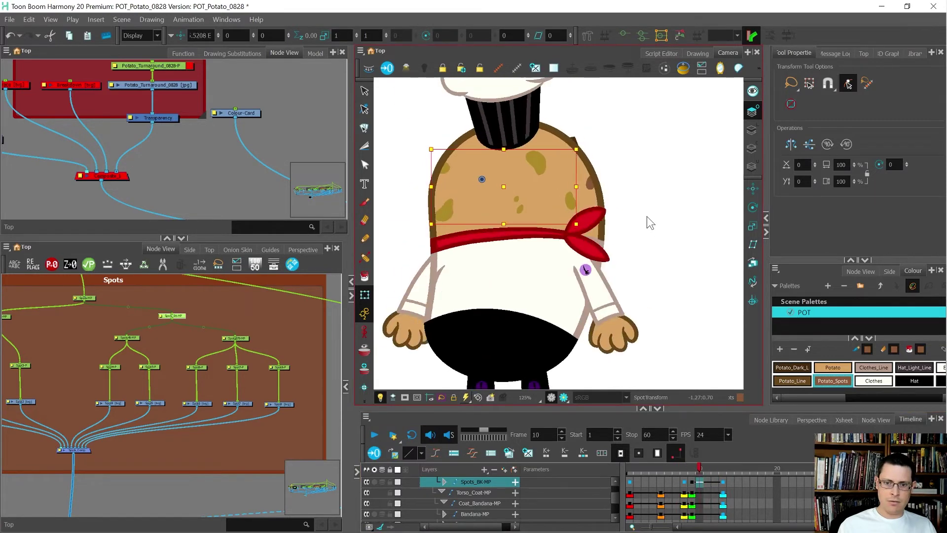
key("comma")
key("comma")
key("comma")
key("comma")
key("comma")
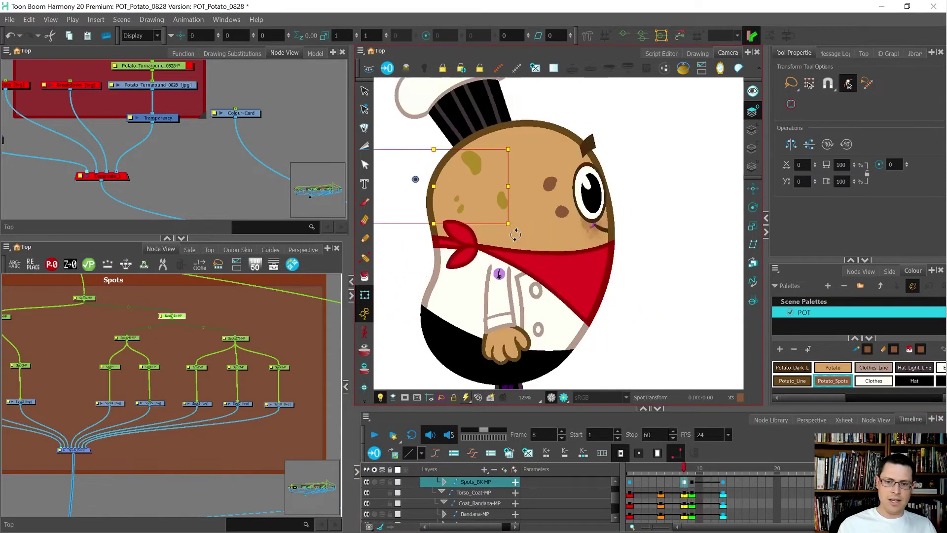
key("period")
key("period")
key("period")
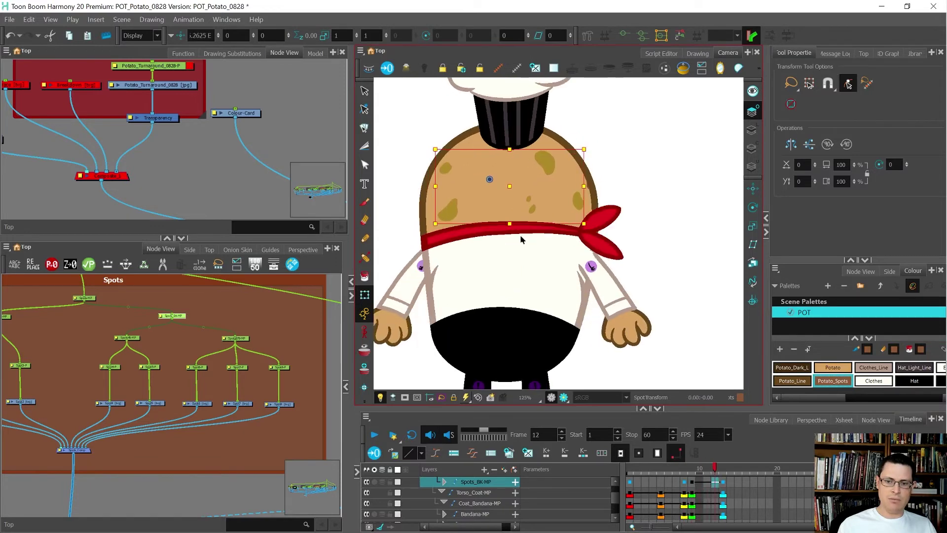
key("comma")
key("comma")
key("comma")
key("period")
key("period")
key("period")
key("period")
key("period")
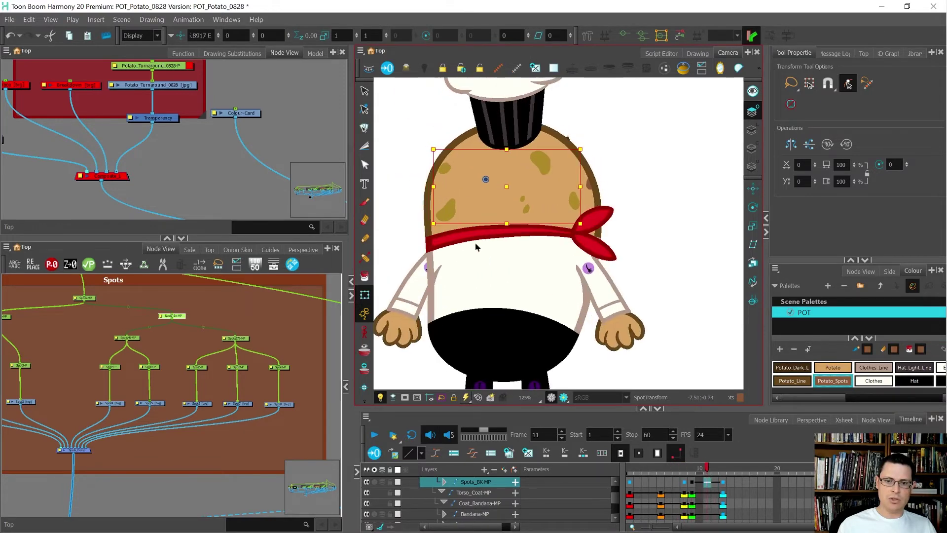
key("period")
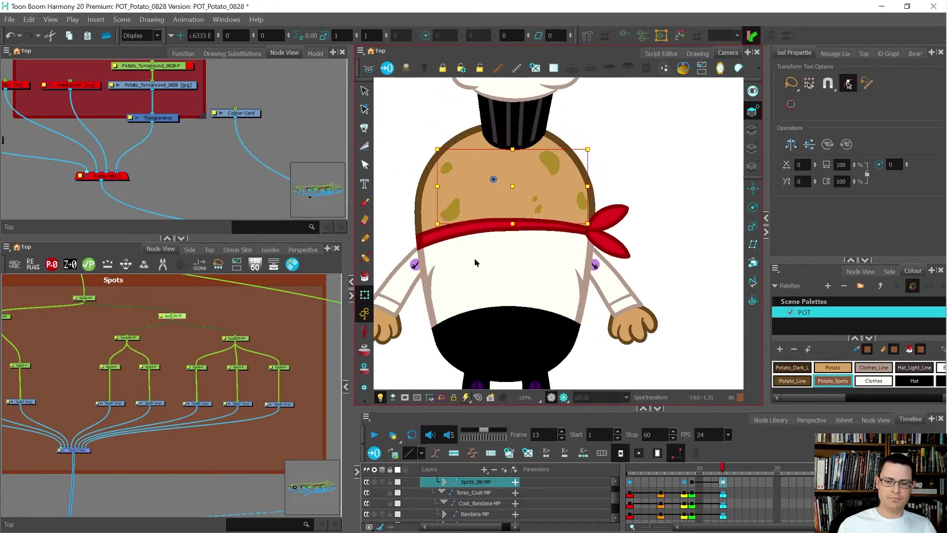
Step: Try rotating the bandana's head band to 0.99 degrees on frame 9 around its knot
left_click(450, 238)
key("comma")
key("comma")
key("comma")
key("comma")
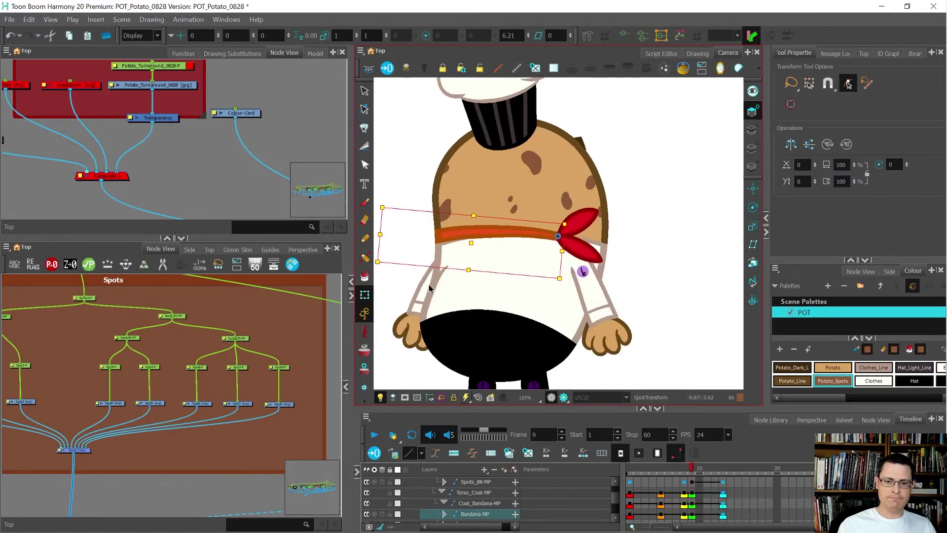
key("period")
key("period")
key("period")
key("comma")
key("comma")
key("comma")
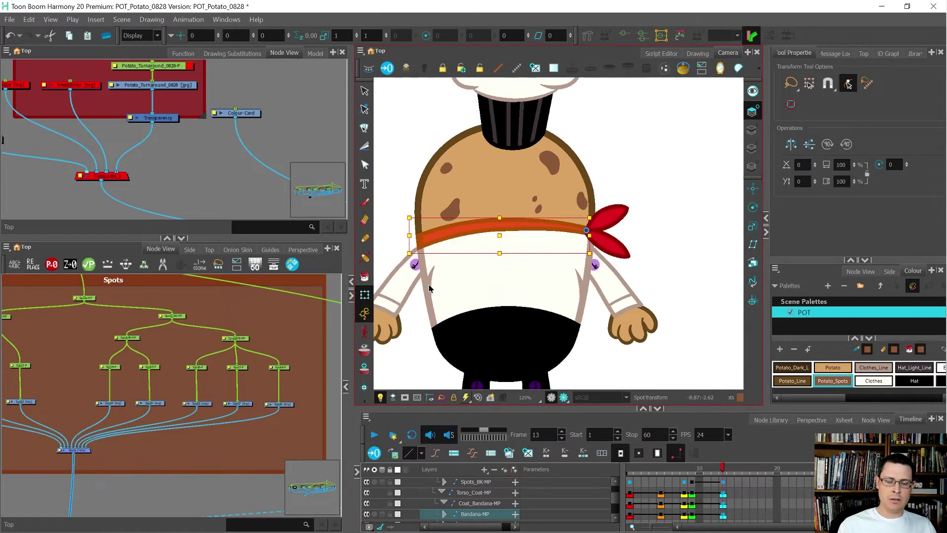
Step: Step through frames 8 to 13 to examine the rotated bandana band against the head and torso
key("period")
key("period")
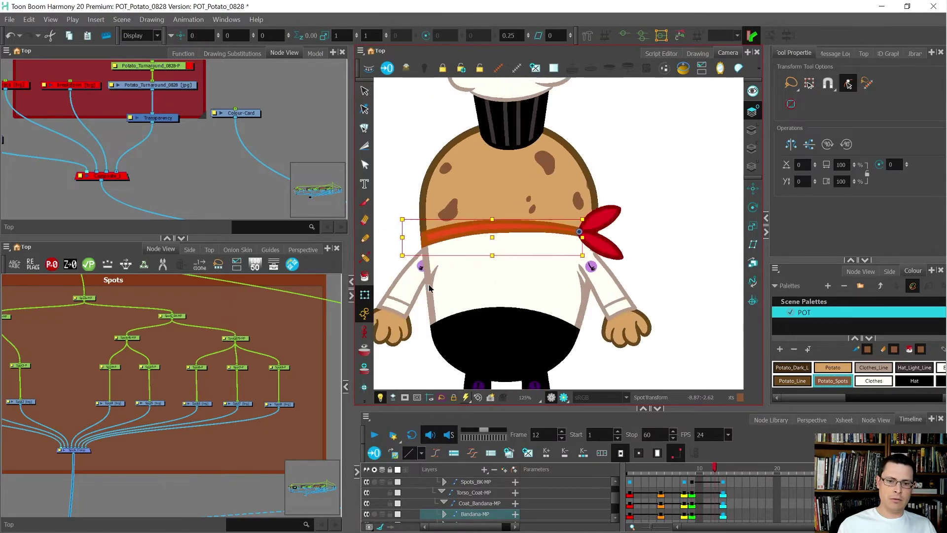
key("comma")
key("comma")
key("comma")
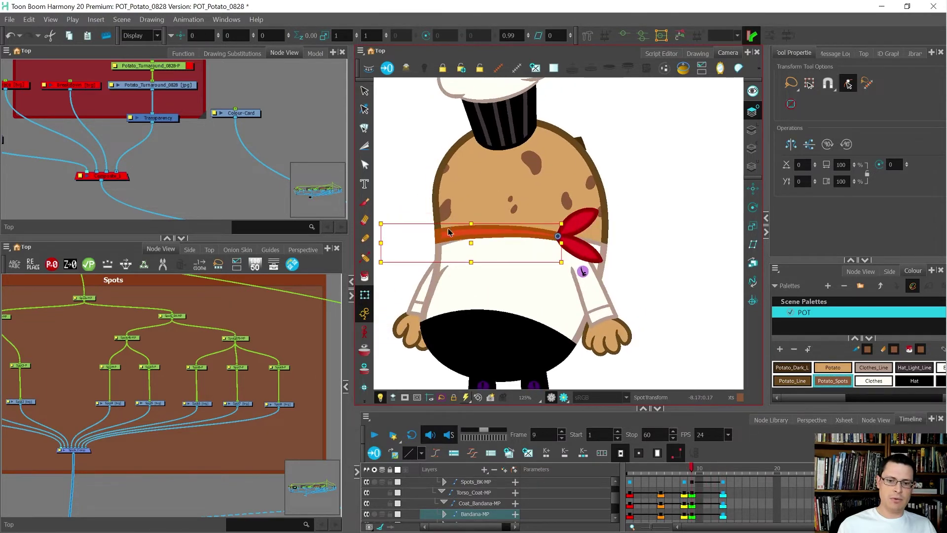
key("period")
key("period")
key("period")
key("period")
key("comma")
key("comma")
key("comma")
key("comma")
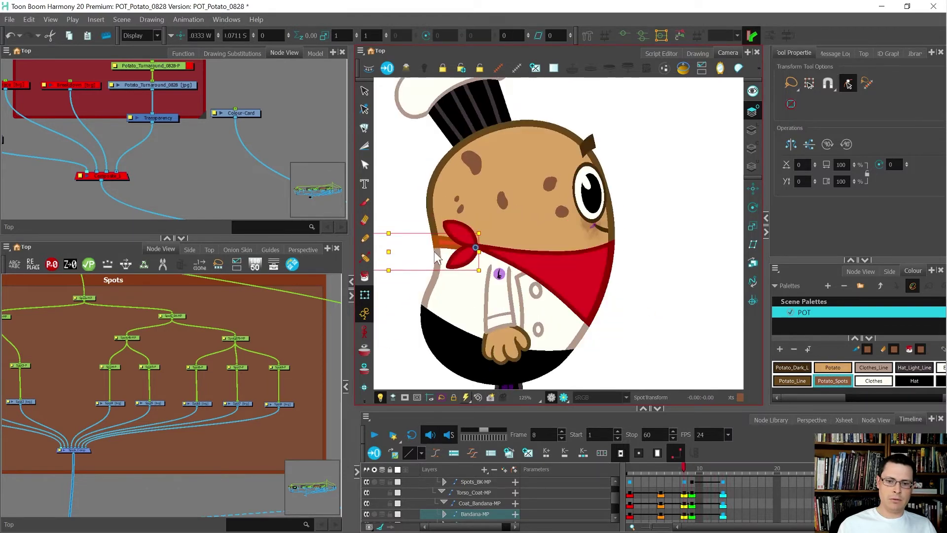
key("period")
key("comma")
key("period")
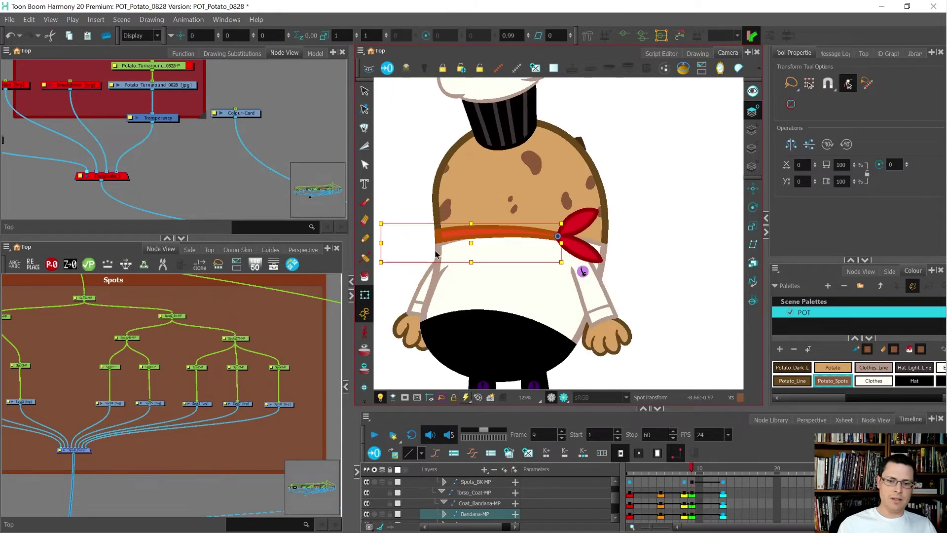
key("period")
key("period")
key("period")
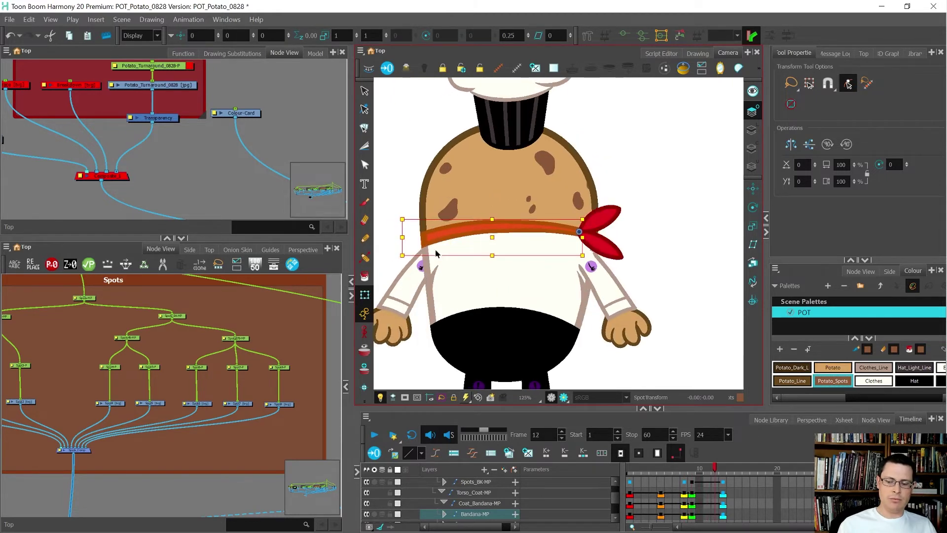
key("period")
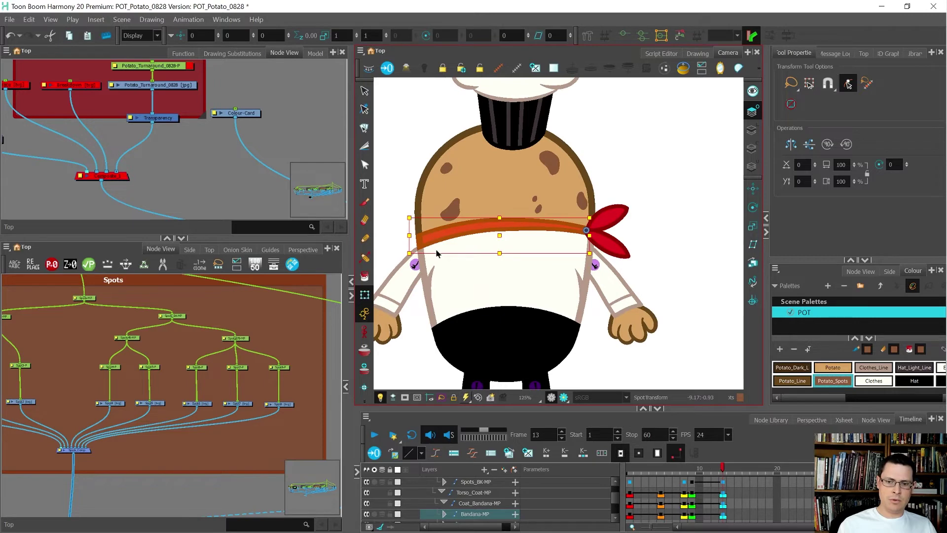
Step: Undo the bandana band's rotation on frame 9 and review its motion up to frame 13
key("comma")
key("comma")
key("comma")
key("comma")
key("f")
key("g")
key("g")
key("f")
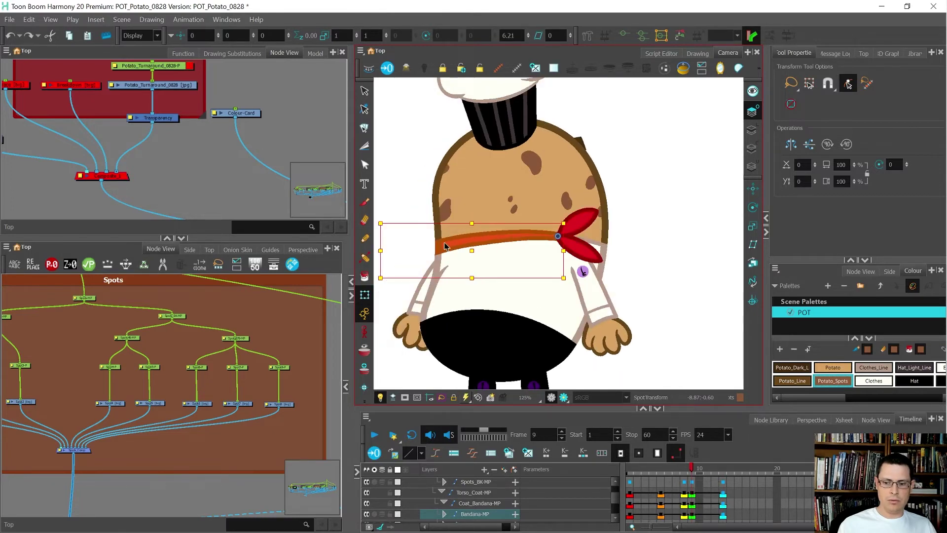
key("period")
key("period")
key("period")
key("period")
key("comma")
key("comma")
key("comma")
key("period")
key("period")
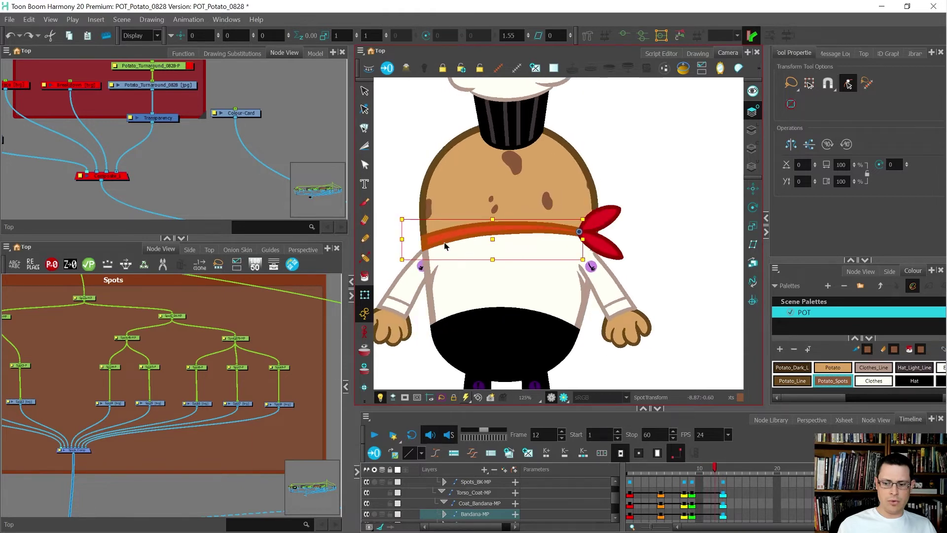
Step: Restore the interpolation of the Spots_BK-MP peg between frames 9 and 13
key("comma")
key("comma")
key("comma")
key("comma")
key("period")
key("period")
key("period")
key("period")
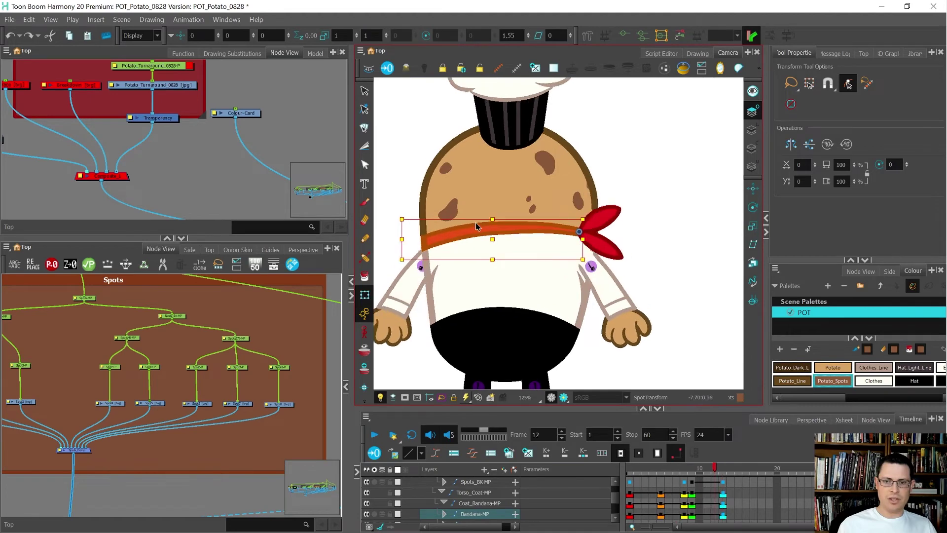
Step: Compare frames 9 and 13 repeatedly to examine how the bandana band and spots move together
key("comma")
key("comma")
key("comma")
key("comma")
key("period")
key("period")
key("period")
key("period")
key("period")
key("comma")
key("comma")
key("comma")
key("comma")
key("period")
key("period")
key("period")
key("period")
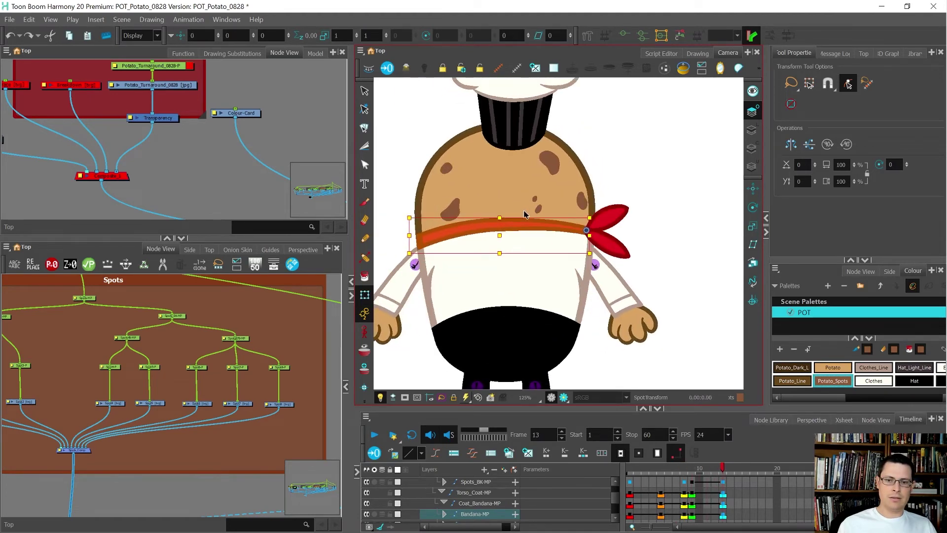
Step: Step through frames 7 to 13 to examine the potato's turn from the side view to the back view
key("comma")
key("comma")
key("comma")
key("comma")
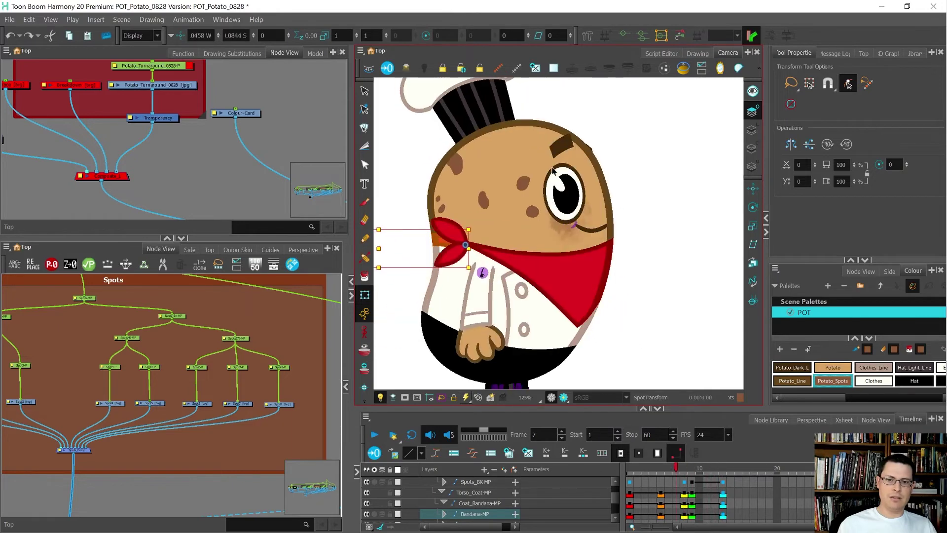
key("period")
key("period")
key("period")
key("period")
key("comma")
key("comma")
key("comma")
key("comma")
key("comma")
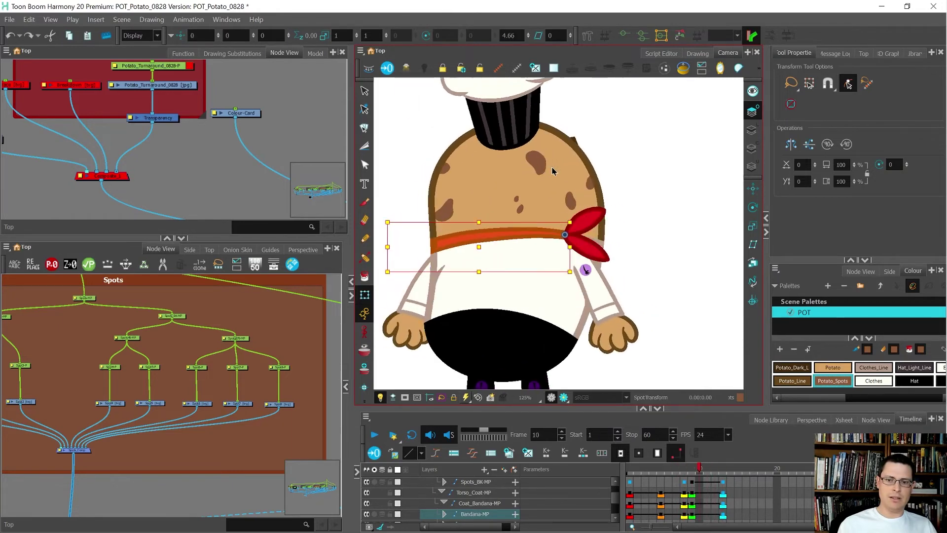
key("period")
key("period")
key("period")
key("period")
key("period")
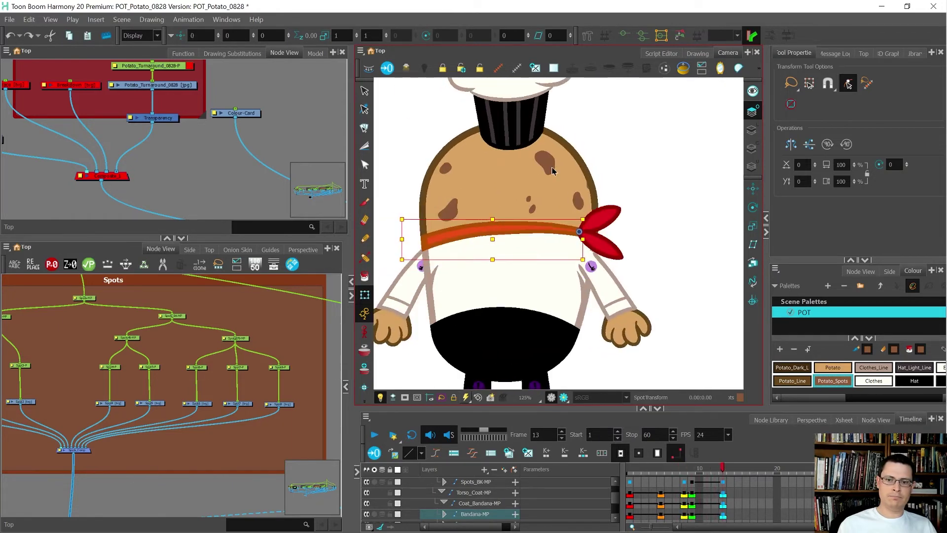
key("comma")
key("comma")
key("comma")
key("comma")
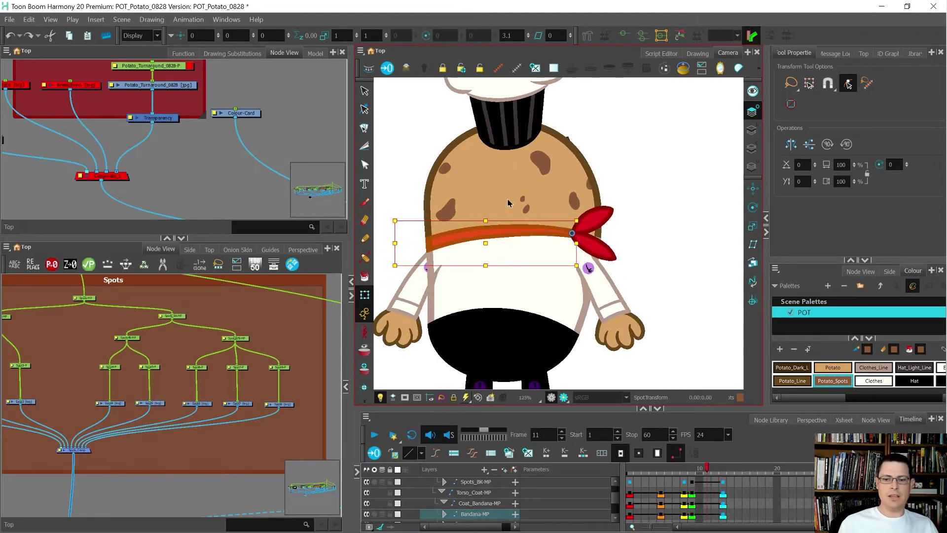
key("comma")
key("period")
key("period")
key("period")
key("period")
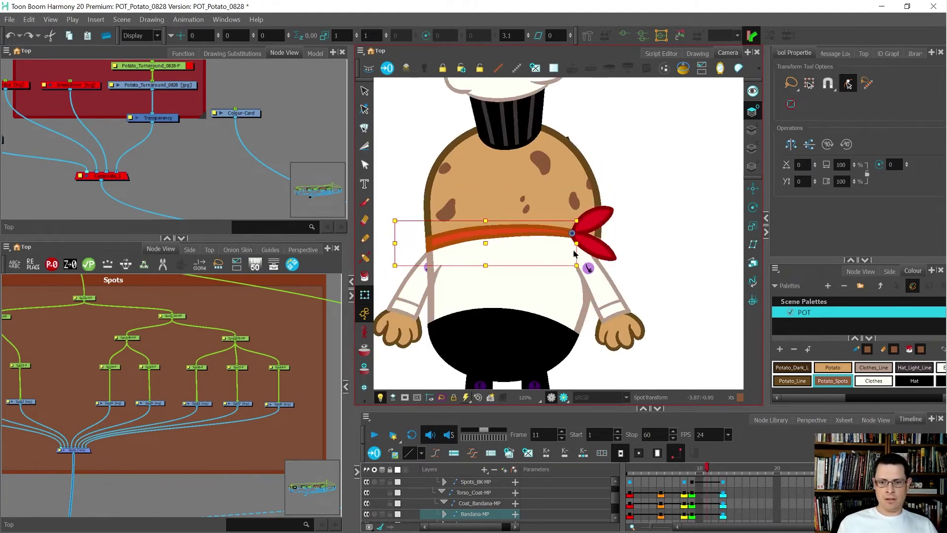
key("period")
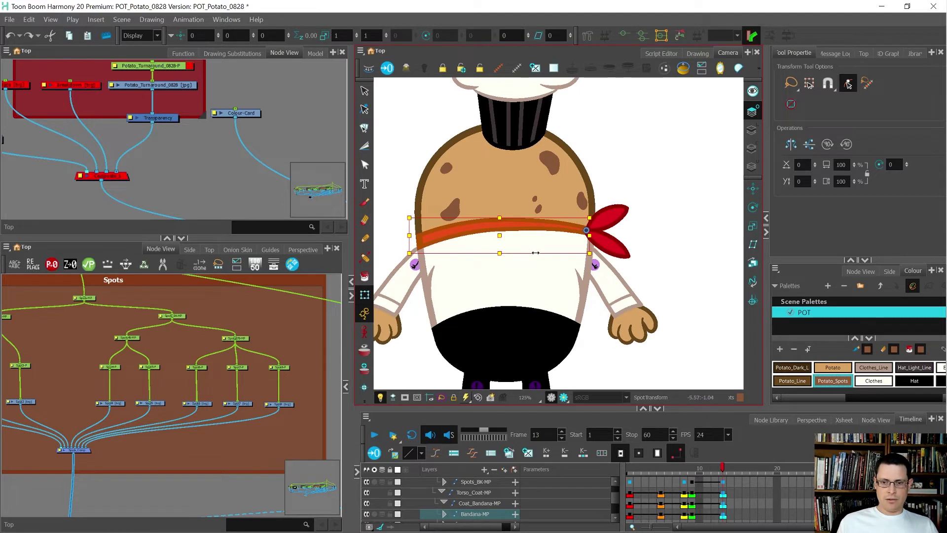
Step: Select the whole bandana through its Bandana-MP peg and move it slightly up on frame 8
left_click(536, 252)
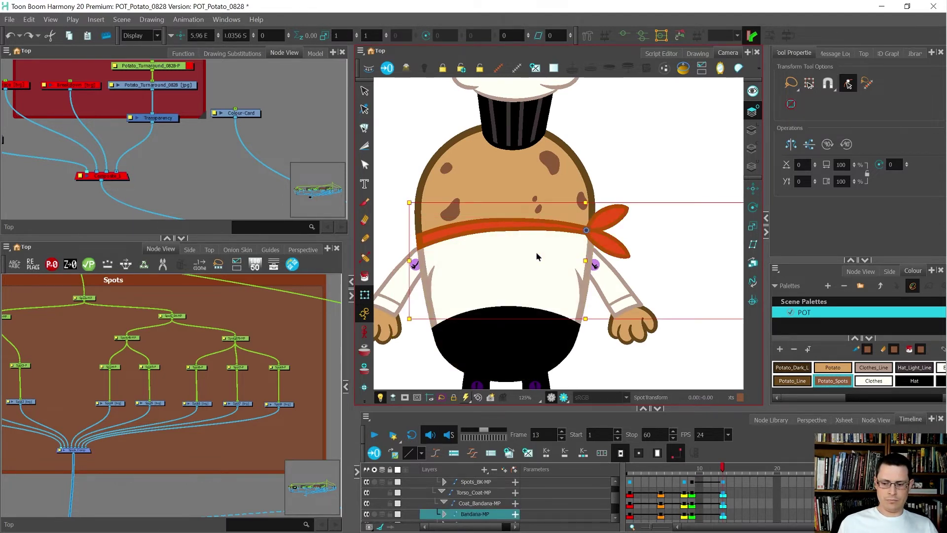
key("comma")
key("comma")
key("comma")
key("comma")
key("period")
key("comma")
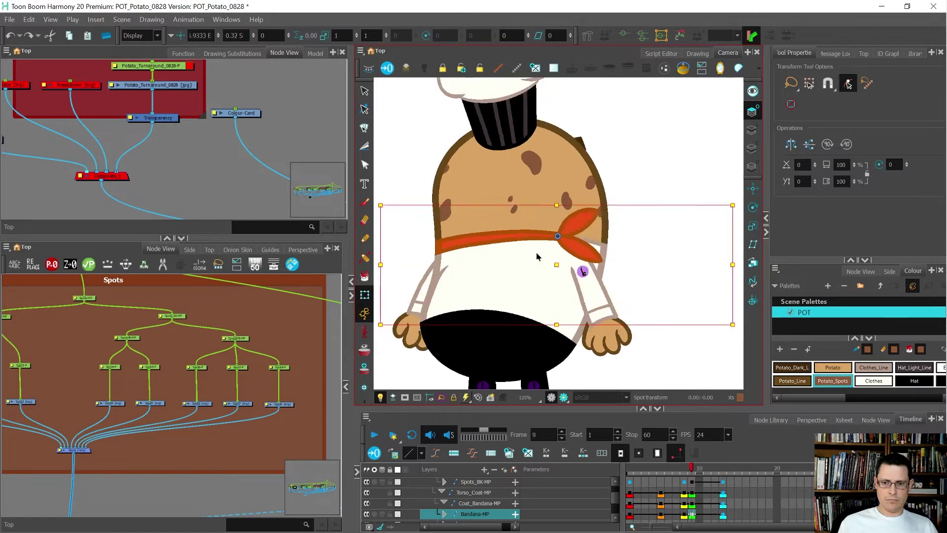
key("comma")
key("comma")
key("period")
key("comma")
key("shift+comma")
key("period")
key("period")
left_click_drag(536, 253, 536, 247)
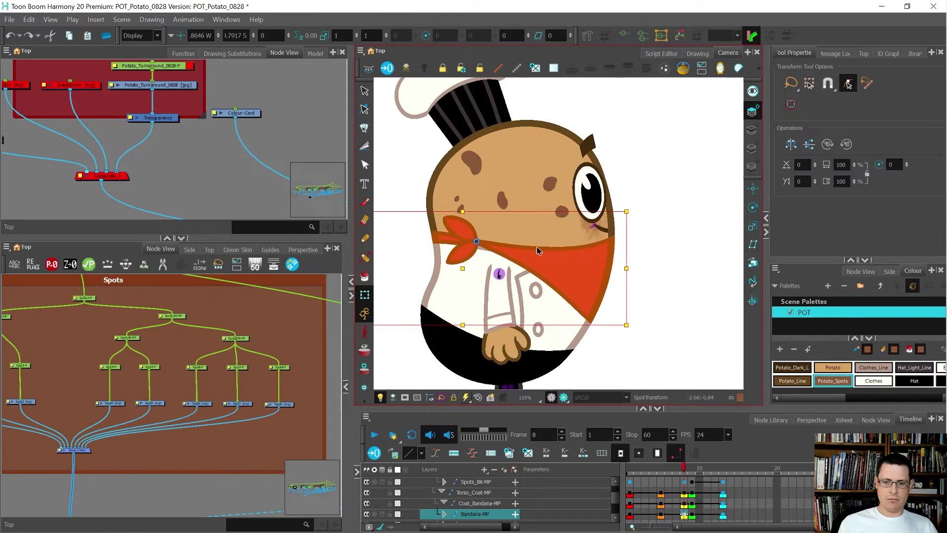
Step: Check the whole bandana's position against its neighbouring poses from frame 7 to frame 13
key("comma")
key("period")
key("period")
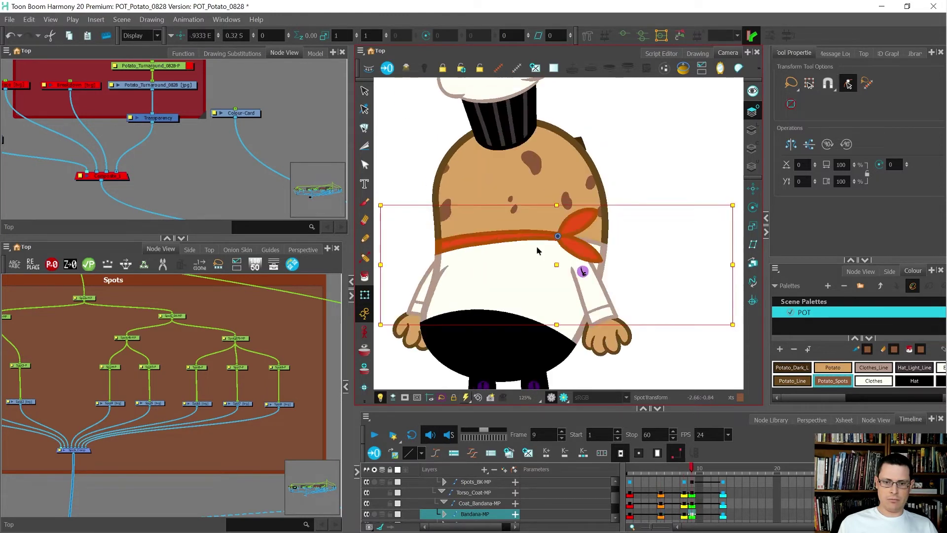
key("period")
key("period")
key("period")
key("period")
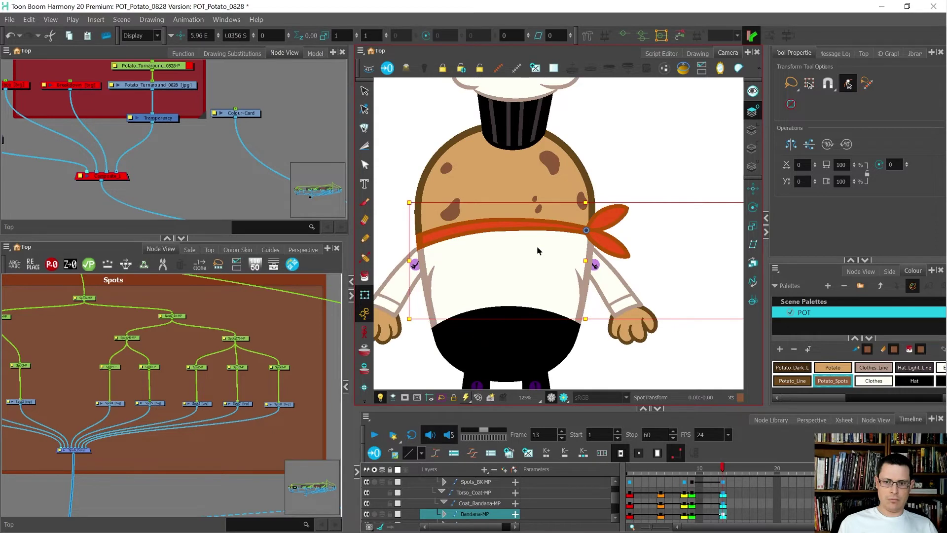
Step: Move the whole bandana slightly down on frame 13, comparing it with frame 9 between the two adjustments
left_click_drag(537, 247, 540, 254)
key("comma")
key("comma")
key("comma")
key("comma")
key("comma")
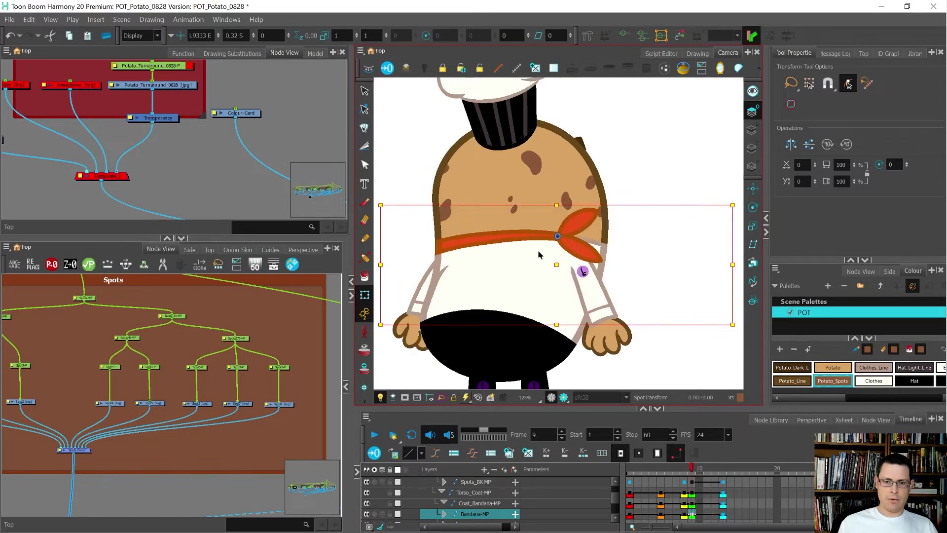
key("period")
key("period")
key("period")
key("period")
key("period")
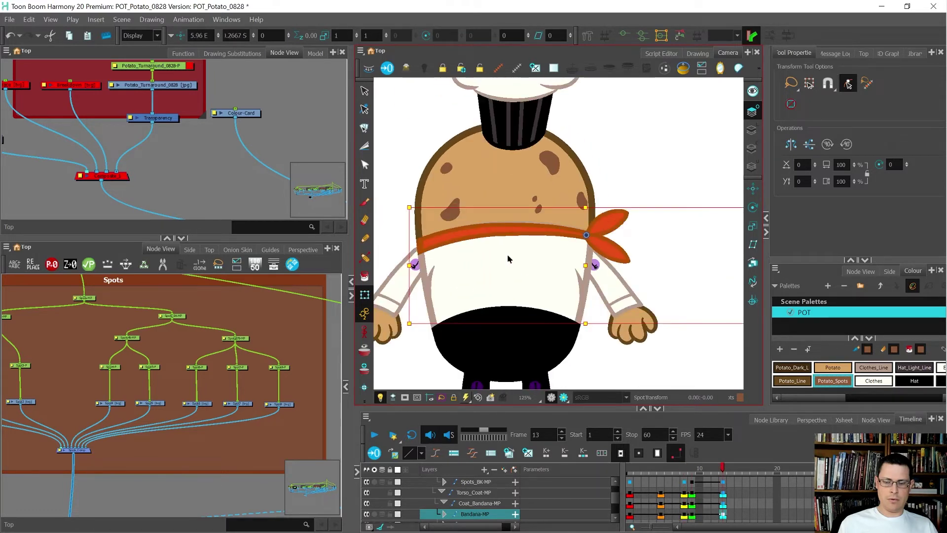
left_click_drag(508, 255, 511, 259)
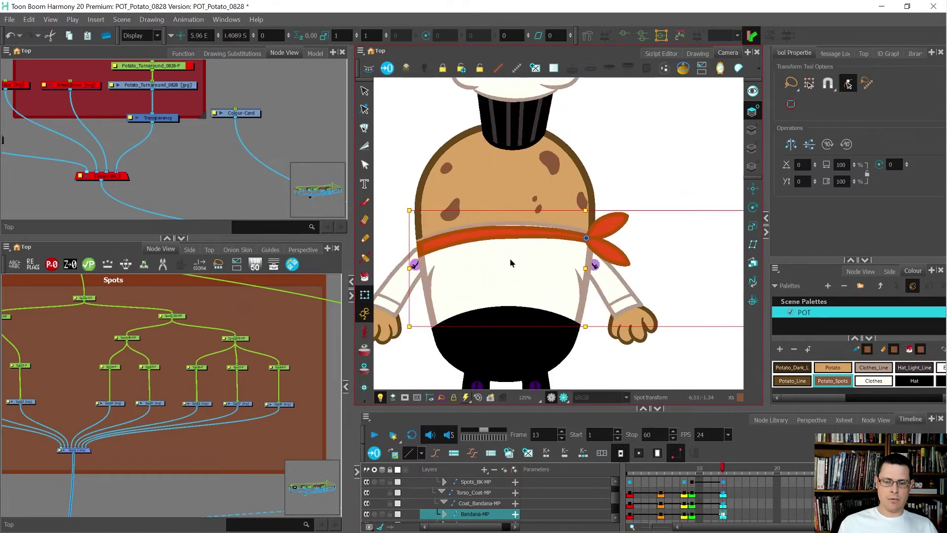
Step: Step backward from frame 13 and forward again to check the lowered bandana's motion against its earlier poses
key("comma")
key("comma")
key("comma")
key("comma")
key("comma")
key("comma")
key("comma")
key("comma")
key("period")
key("period")
key("period")
key("period")
key("period")
key("period")
key("period")
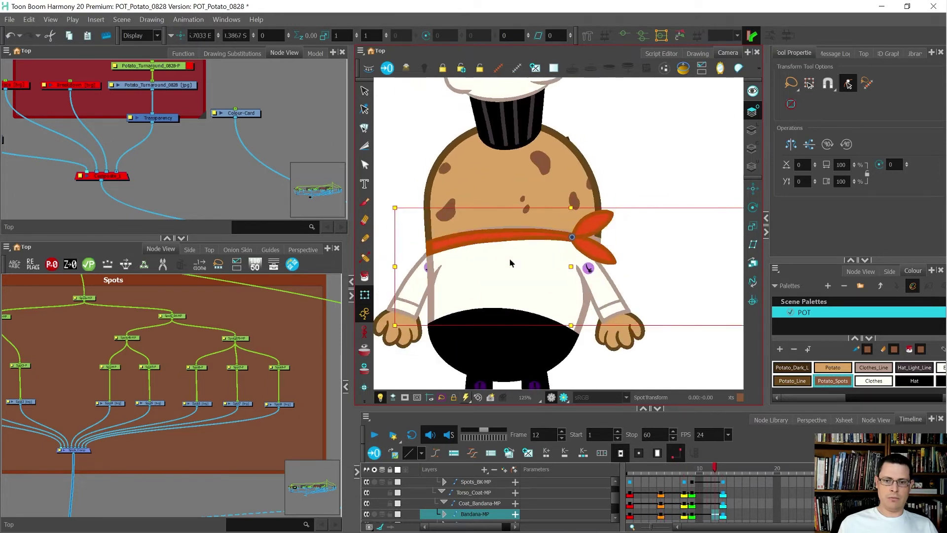
key("period")
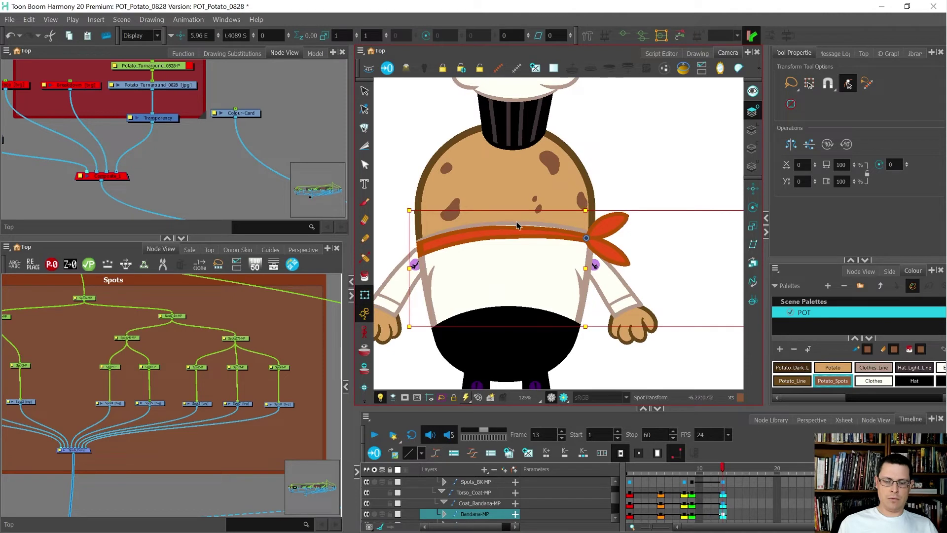
Step: Move the coat slightly down on frame 13 and slightly up on frame 9 to fit its top edge behind the bandana
left_click(522, 259)
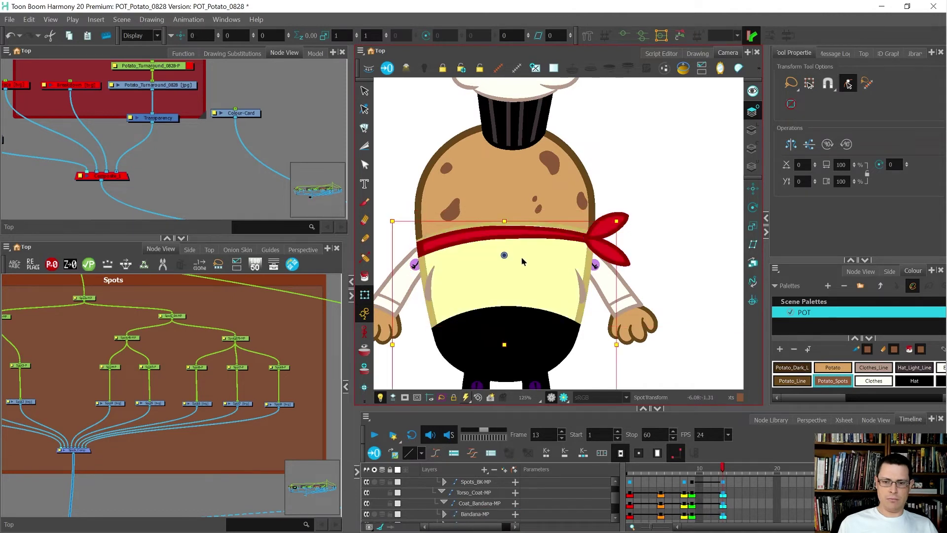
scroll(497, 243, "up", 3)
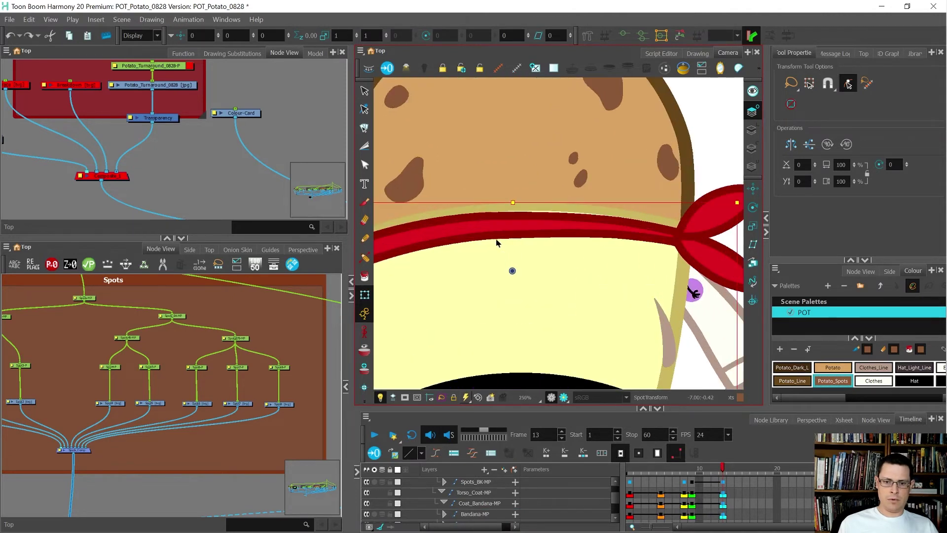
left_click_drag(497, 243, 497, 247)
scroll(608, 250, "down", 3)
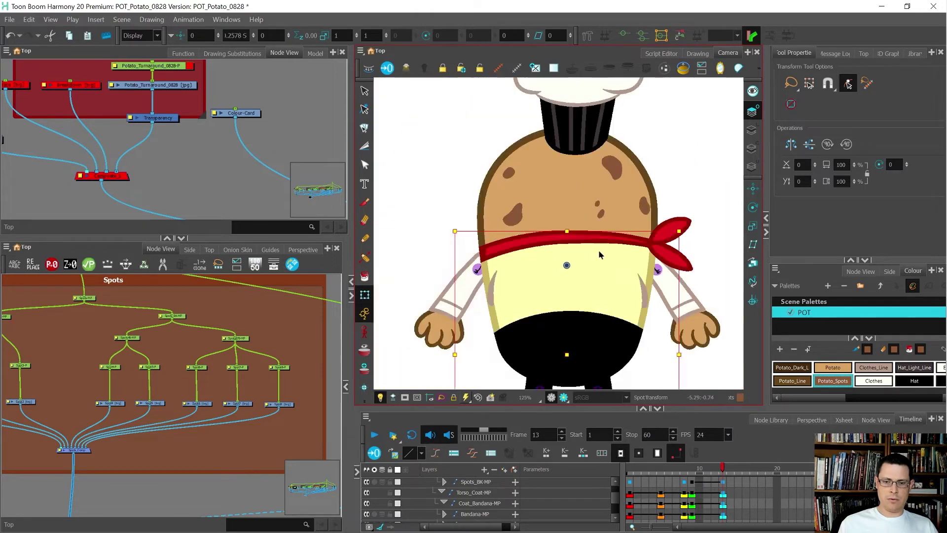
key("f")
key("2")
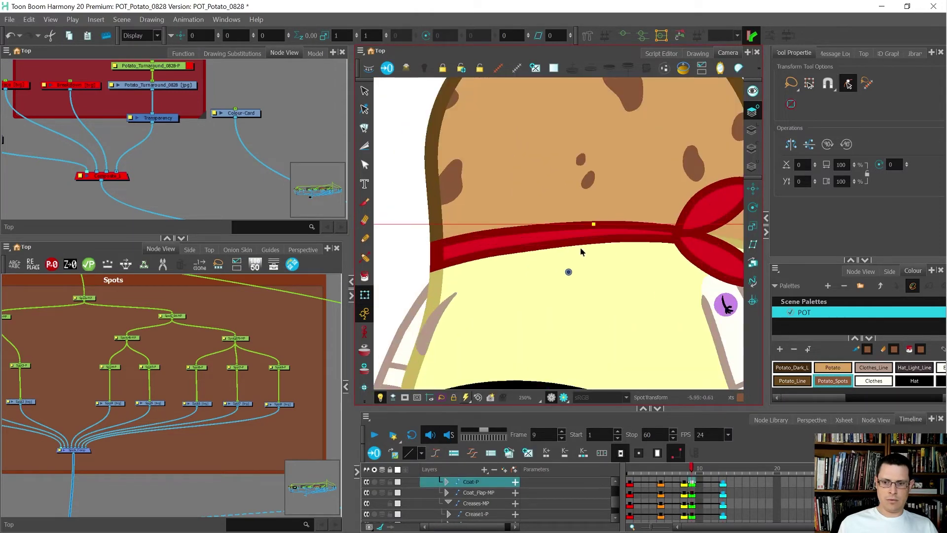
left_click_drag(583, 250, 582, 247)
scroll(582, 246, "down", 4)
Step: Reshape the coat's top edge near the bandana knot on frame 8 by raising its deformer curve handle
key("comma")
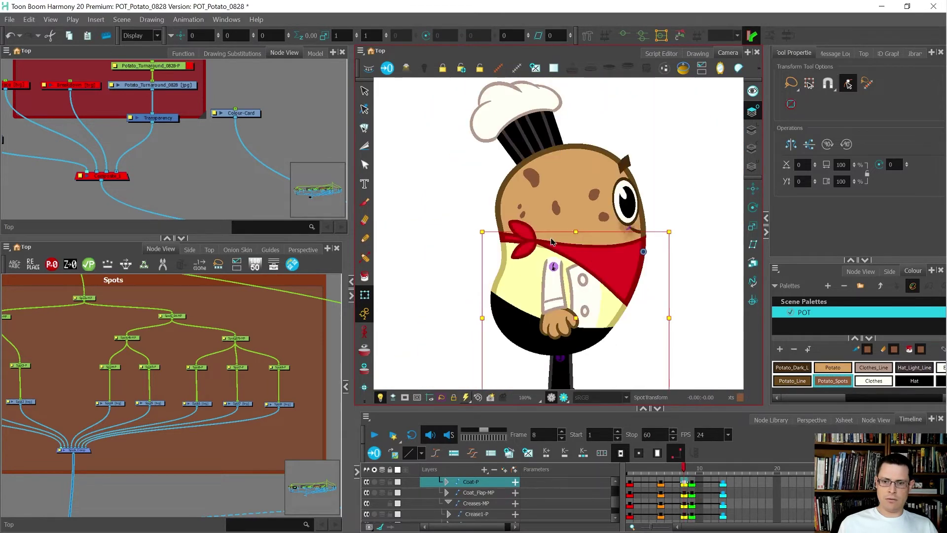
scroll(554, 248, "up", 4)
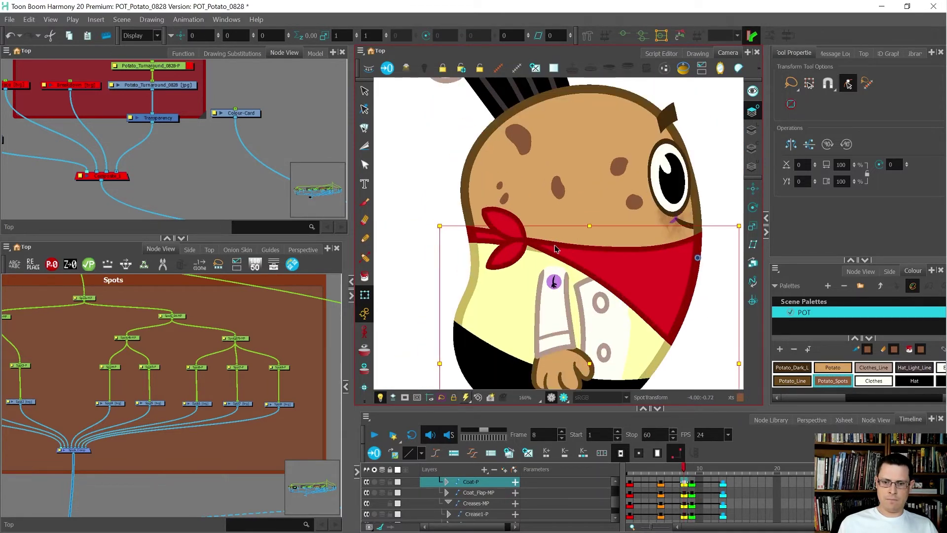
left_click(527, 255)
left_click_drag(523, 243, 517, 233)
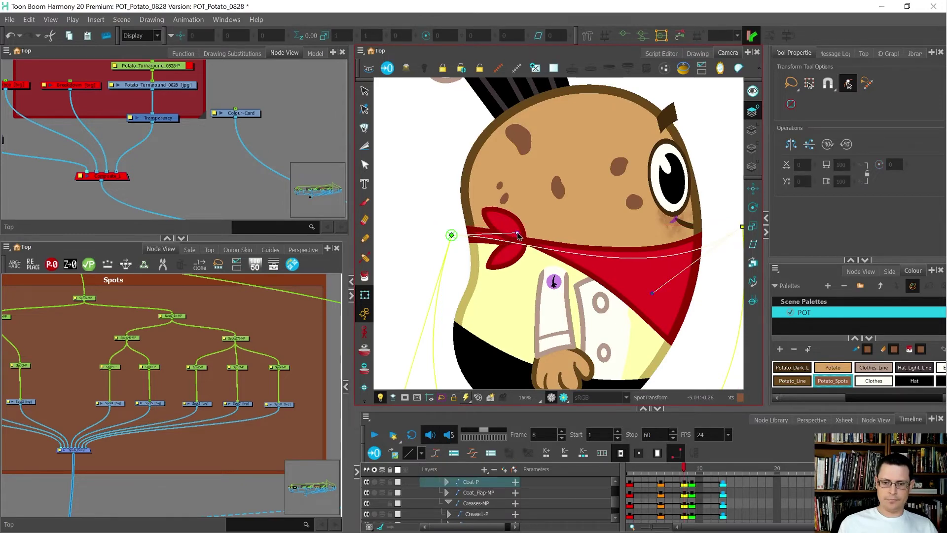
Step: Step through the front and three-quarter frames to check where the coat's top edge sits against the bandana
key("comma")
key("comma")
key("comma")
key("comma")
key("comma")
key("comma")
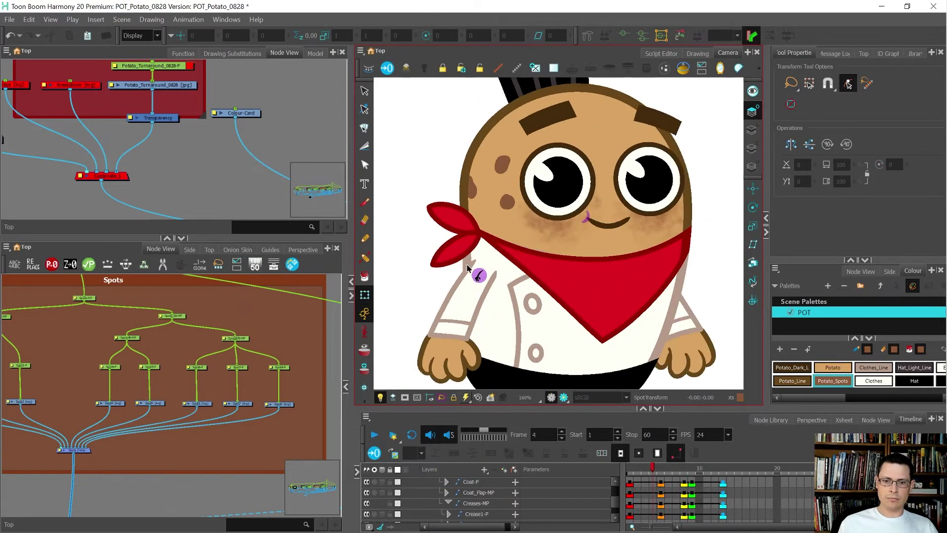
key("comma")
key("period")
key("period")
key("period")
key("period")
key("period")
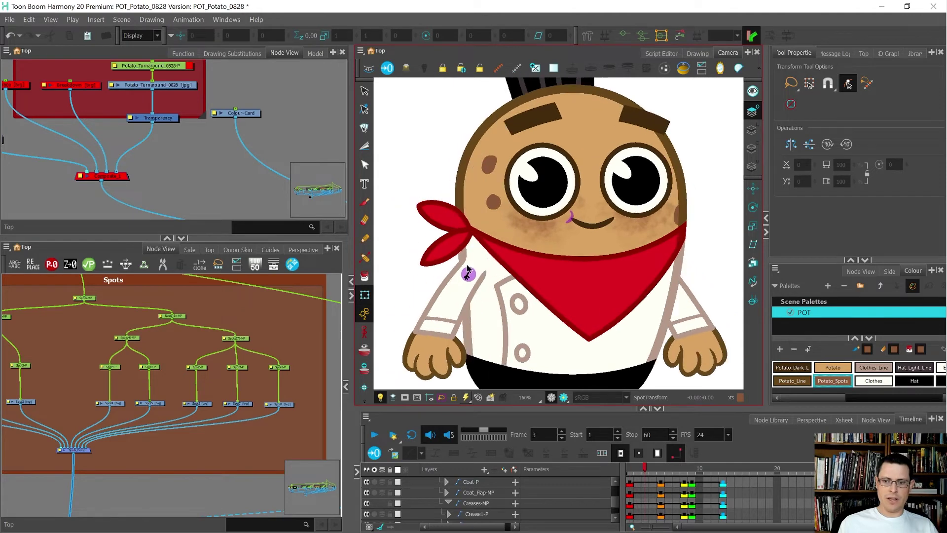
key("comma")
key("comma")
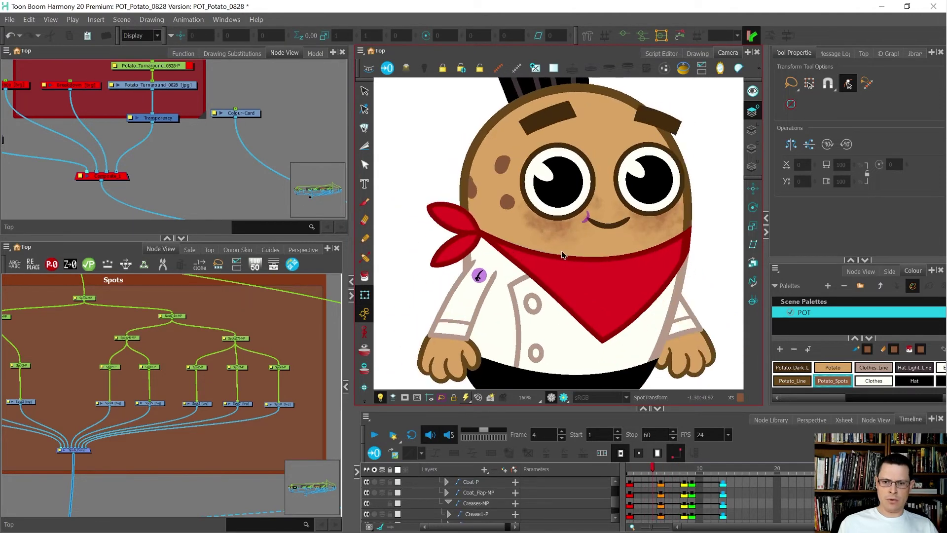
Step: Lower the coat's top edge behind the bandana near the knot on frame 5 using its deformer curve handle
key("period")
scroll(541, 254, "up", 2)
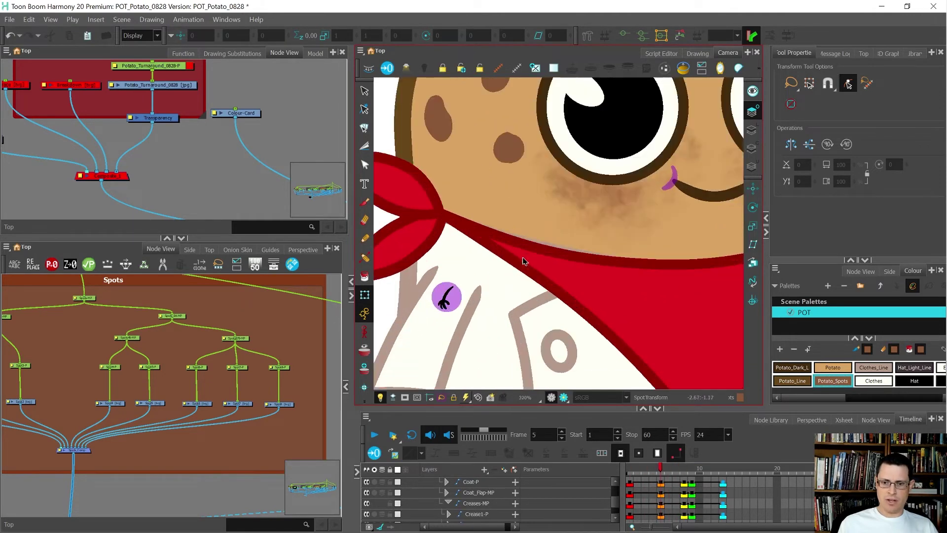
left_click(491, 271)
left_click_drag(527, 258, 538, 268)
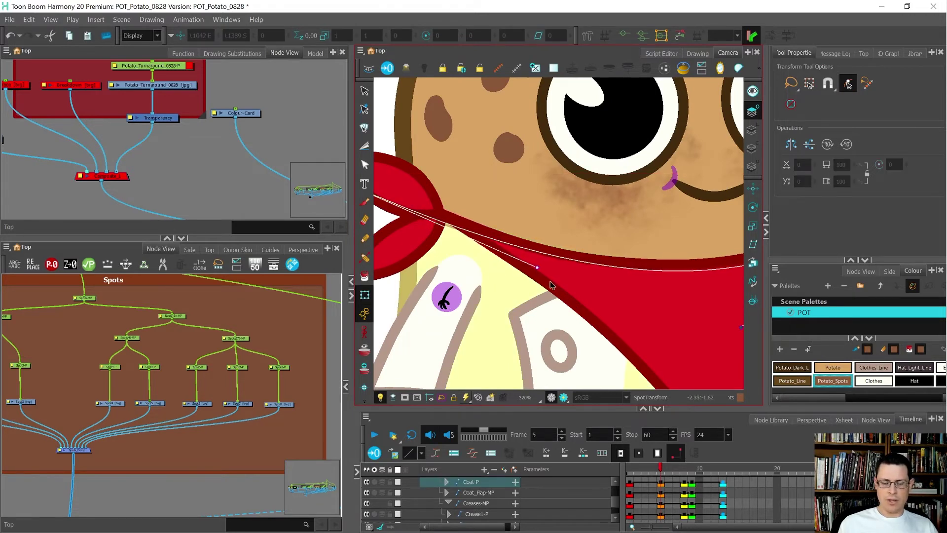
Step: Shift the bandana triangle's deformer point slightly into the knot on frame 5 and deselect it
left_click(550, 285)
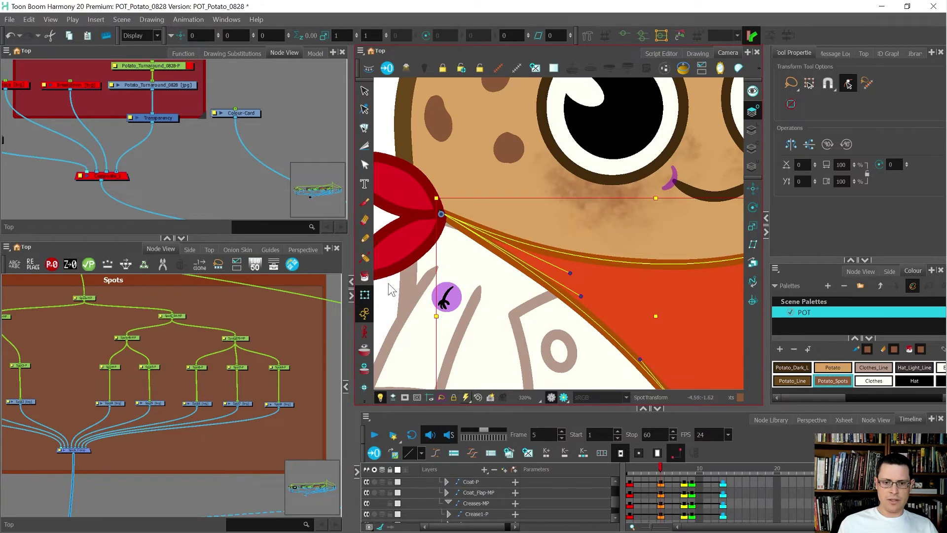
key("Escape")
left_click(442, 211)
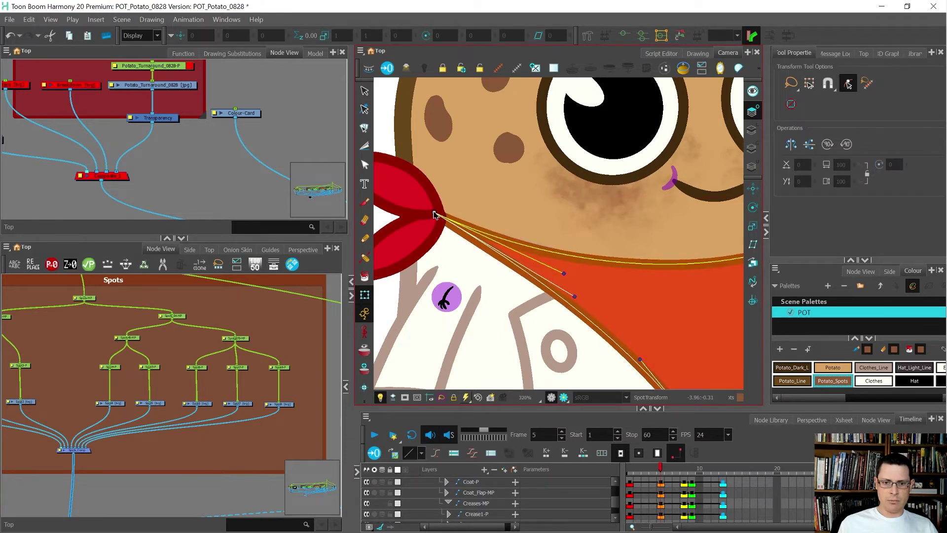
key("1")
key("1")
left_click(409, 255)
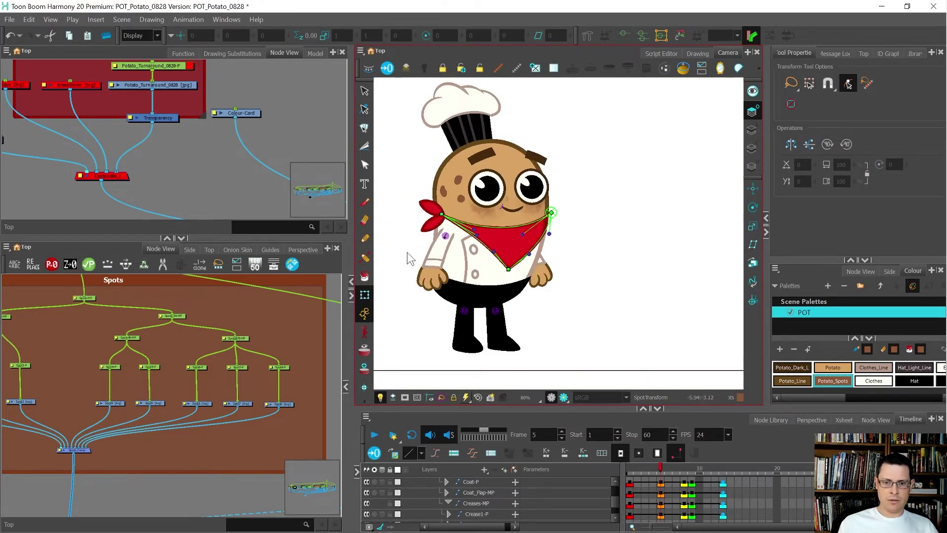
Step: Step back and forth through the frames from frame 1 to examine the turn from front to side view
key("comma")
key("comma")
key("comma")
key("comma")
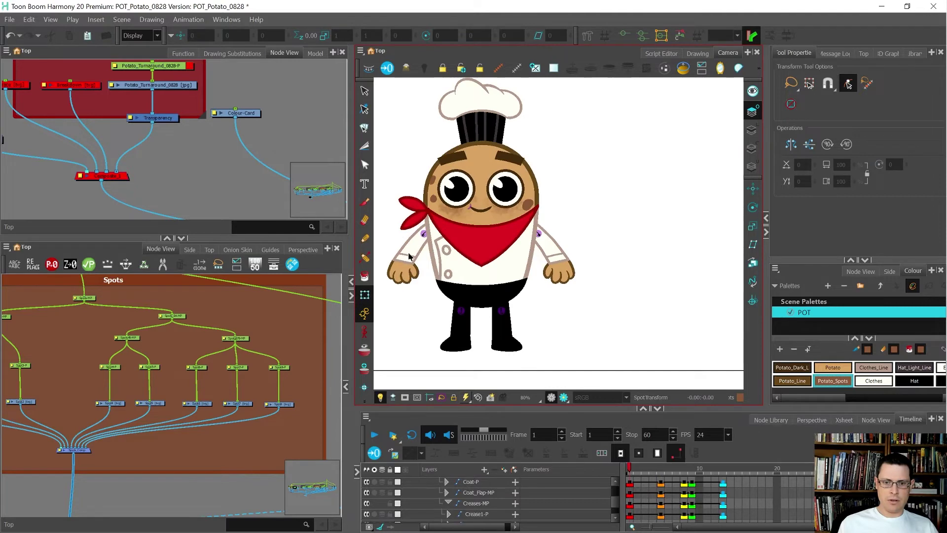
key("period")
key("period")
key("period")
key("period")
key("period")
key("period")
key("period")
key("period")
key("period")
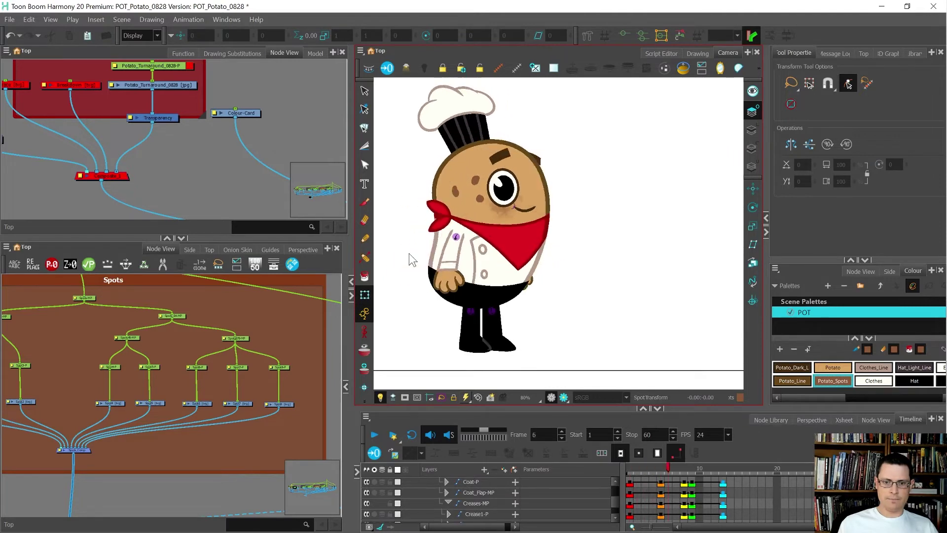
key("comma")
key("comma")
key("comma")
key("comma")
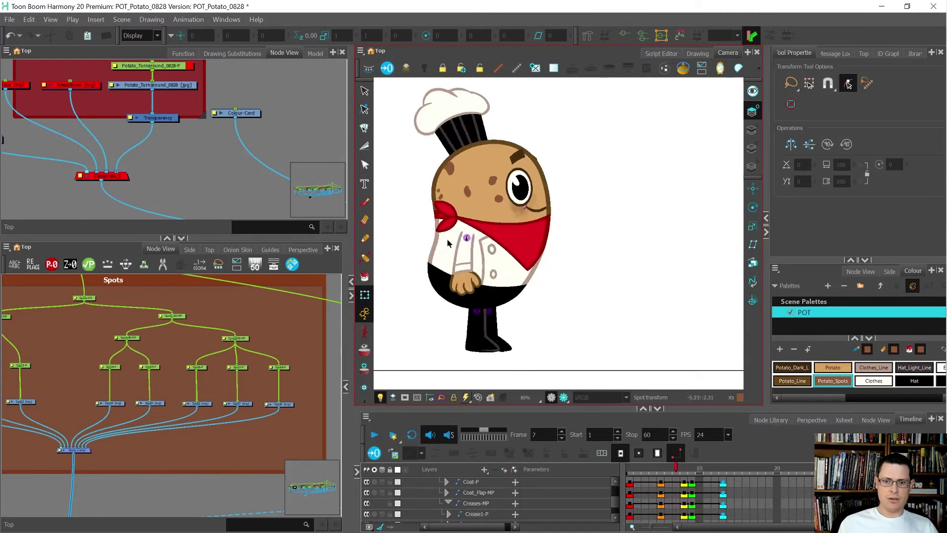
Step: Step between frames 7 and 13 to examine the bandana, coat and spots turning from side to back view
key("period")
key("period")
key("period")
key("period")
key("period")
key("period")
key("period")
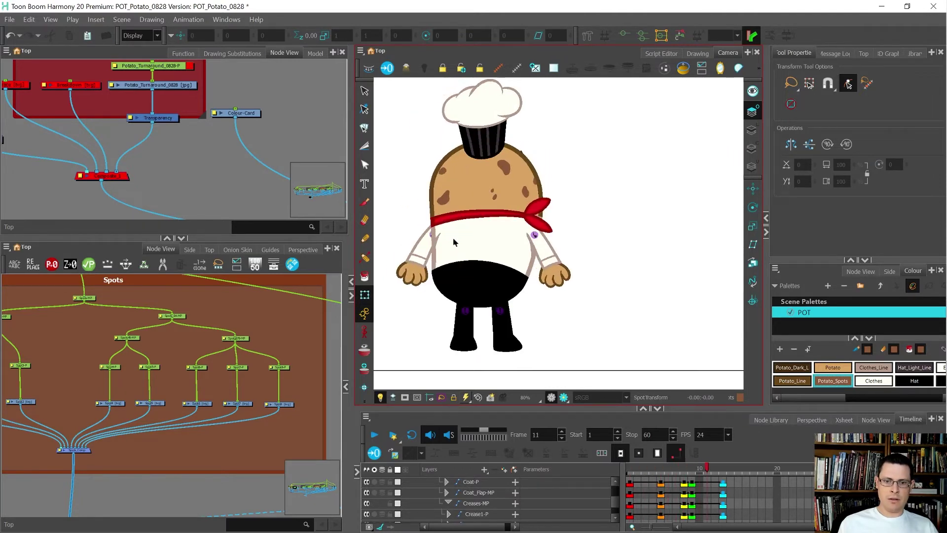
key("comma")
key("comma")
key("comma")
key("comma")
key("comma")
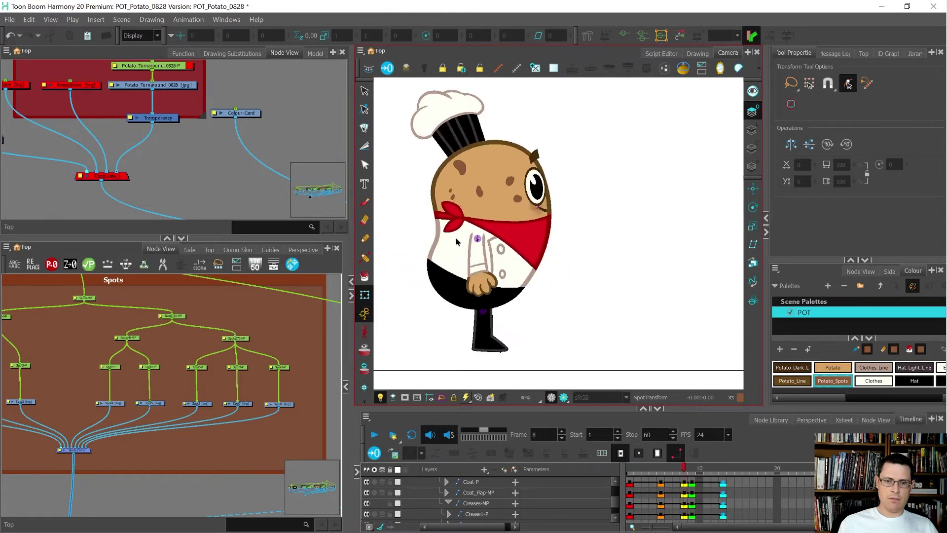
key("period")
key("period")
key("period")
key("period")
key("period")
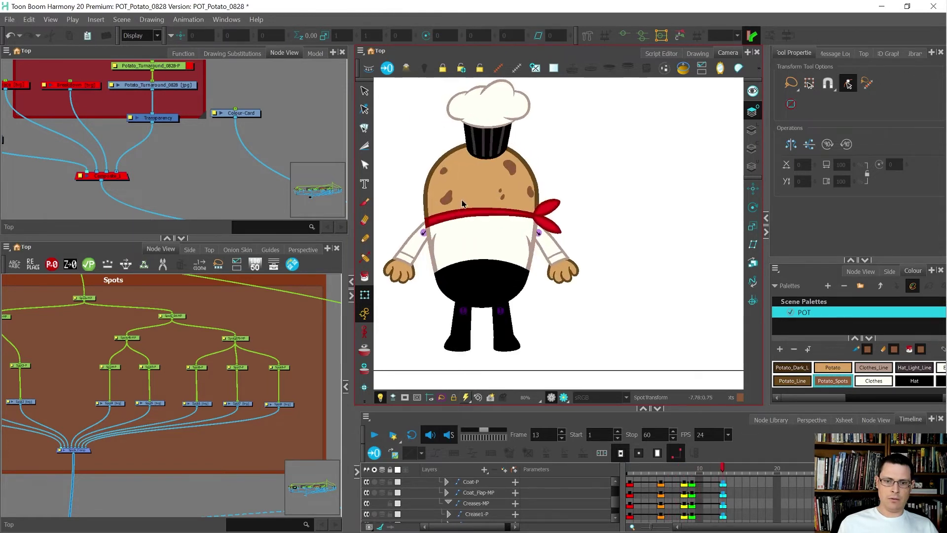
Step: On frame 9, narrow the large spot just above the bandana (Spot4-P) to a 0.86 horizontal scale and reposition it at the head's edge
left_click(449, 197)
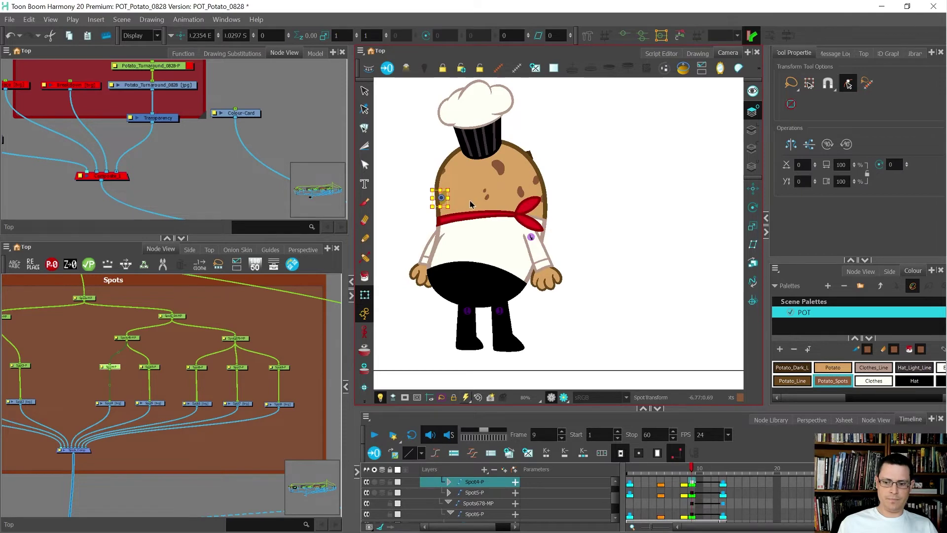
key("f")
key("2")
key("g")
key("f")
left_click_drag(486, 193, 484, 202)
left_click_drag(415, 199, 417, 200)
left_click_drag(481, 183, 484, 186)
Step: Nudge the small upper spot (Spot5-P) toward the head's left outline on frame 9 and deselect it
left_click(437, 139)
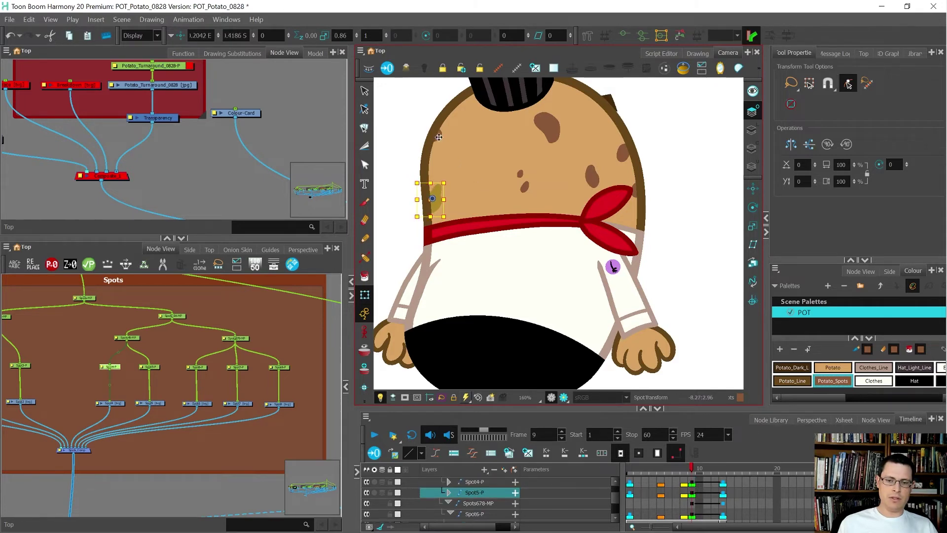
key("Left")
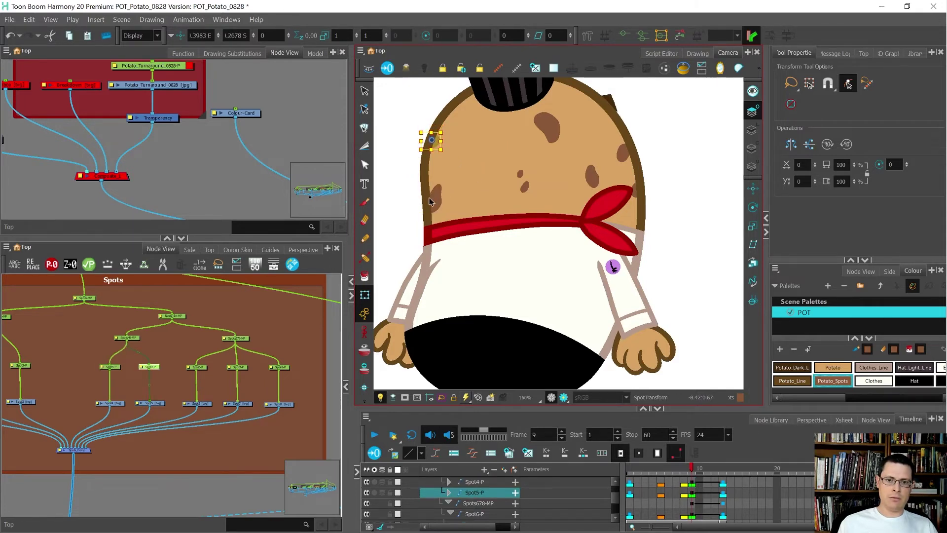
left_click(415, 209)
Step: Step between frames 9 and 13 to check how the adjusted spots travel across the back of the head
key("period")
key("period")
key("period")
key("period")
key("period")
scroll(513, 168, "down", 2)
key("comma")
key("comma")
key("comma")
key("comma")
key("comma")
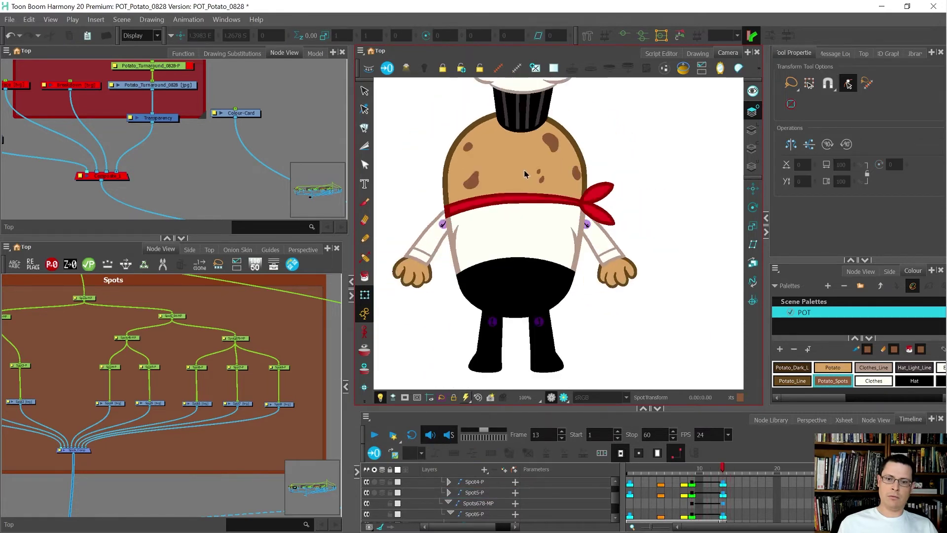
key("comma")
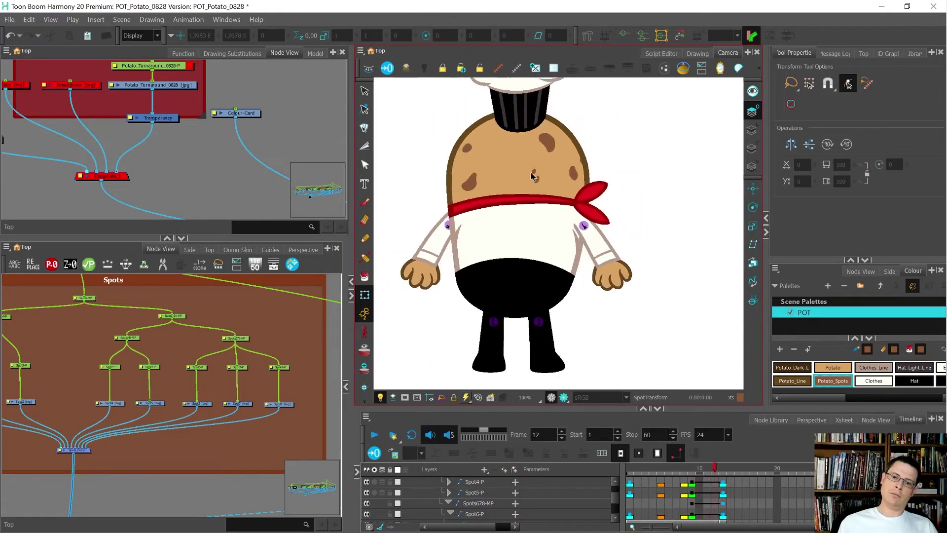
Step: Move the pair of small middle spots (Spot6-P) slightly left on frame 9
scroll(523, 177, "up", 2)
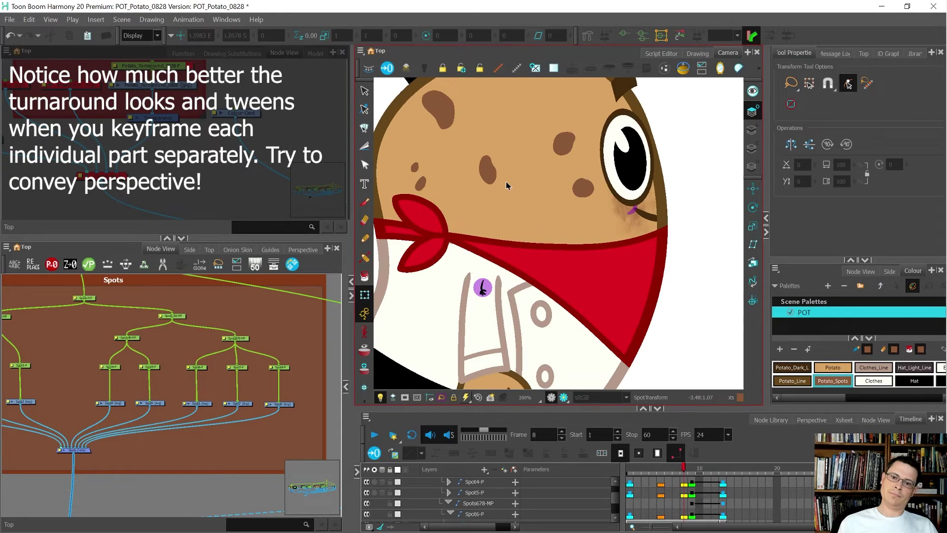
key("period")
left_click(503, 188)
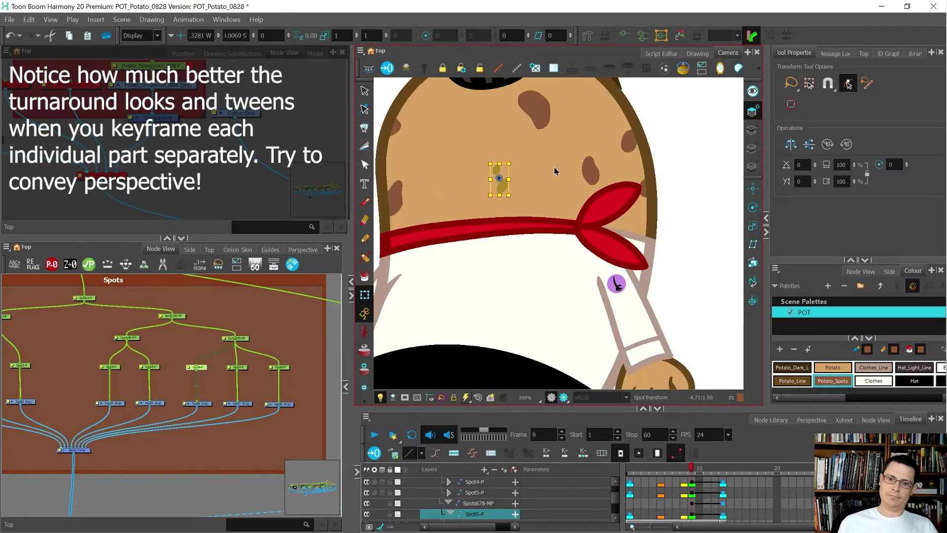
Step: Step back and forth between frames 8 and 13 to check the small spot pair's motion against the other spots
key("period")
key("period")
key("period")
key("period")
scroll(561, 157, "down", 2)
key("comma")
key("comma")
key("comma")
key("comma")
key("comma")
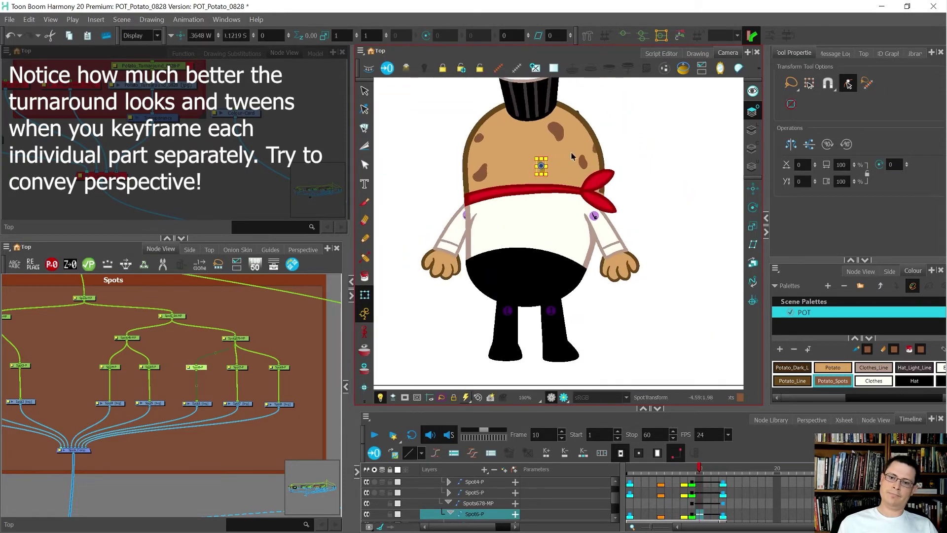
key("period")
key("period")
key("comma")
key("comma")
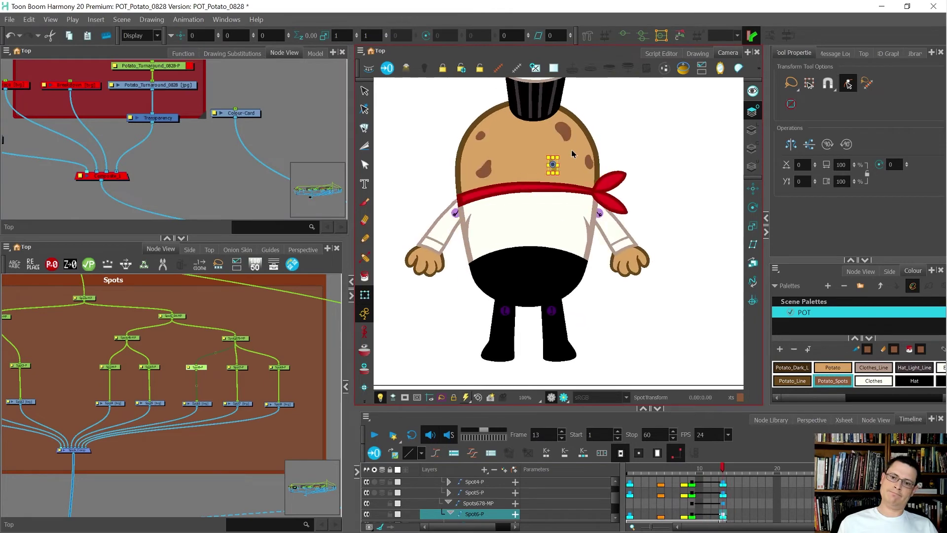
Step: Nudge the large upper spot slightly left on frame 9, comparing its position on the frames up to 13
key("period")
key("period")
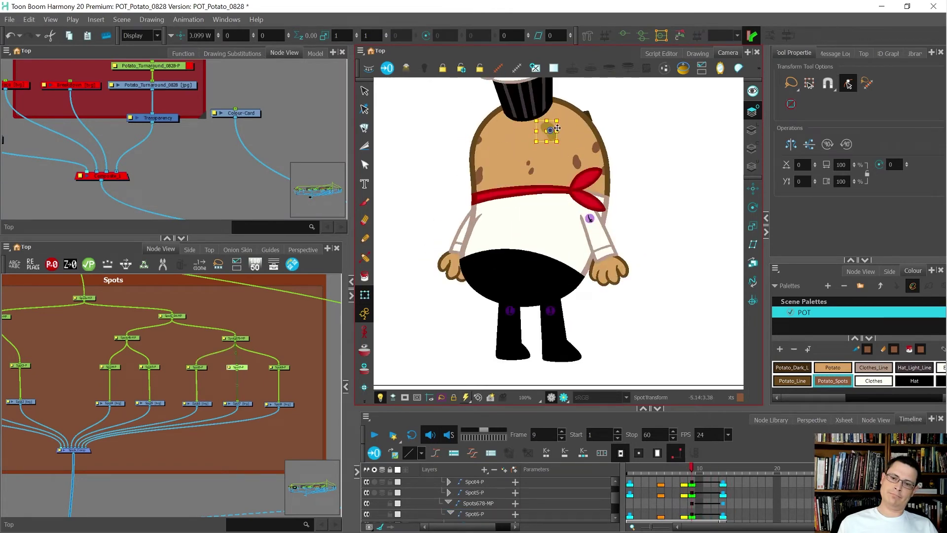
scroll(560, 140, "up", 2)
key("period")
key("period")
key("comma")
key("comma")
key("comma")
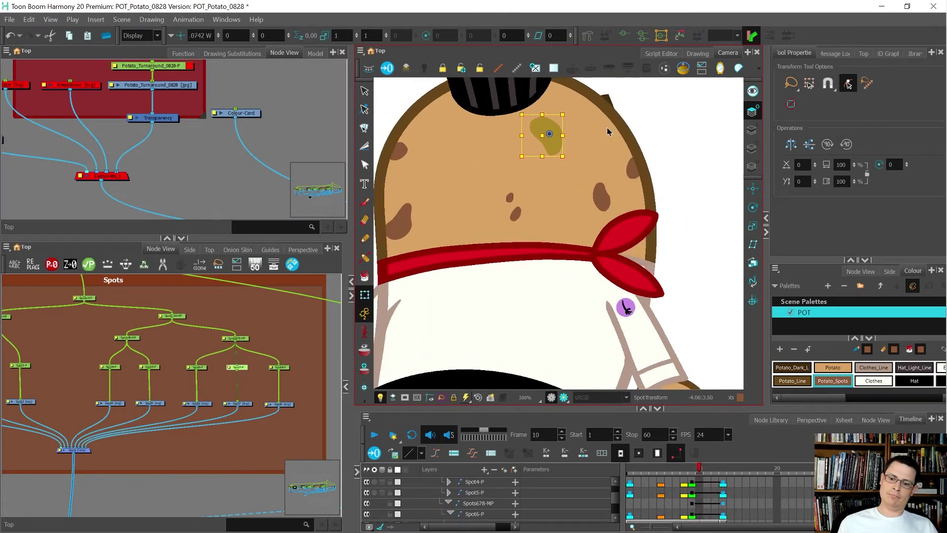
key("period")
key("period")
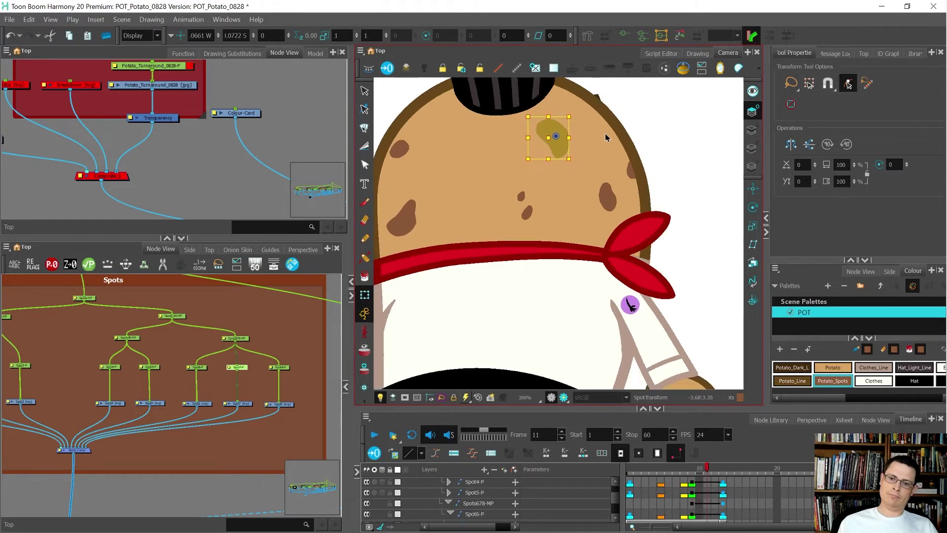
key("period")
Step: View the whole character and step between frames 9 and 13 to check the large upper spot's travel across the back of the head
scroll(610, 185, "down", 2)
key("period")
scroll(625, 178, "down", 2)
key("comma")
key("comma")
key("comma")
key("comma")
key("comma")
key("comma")
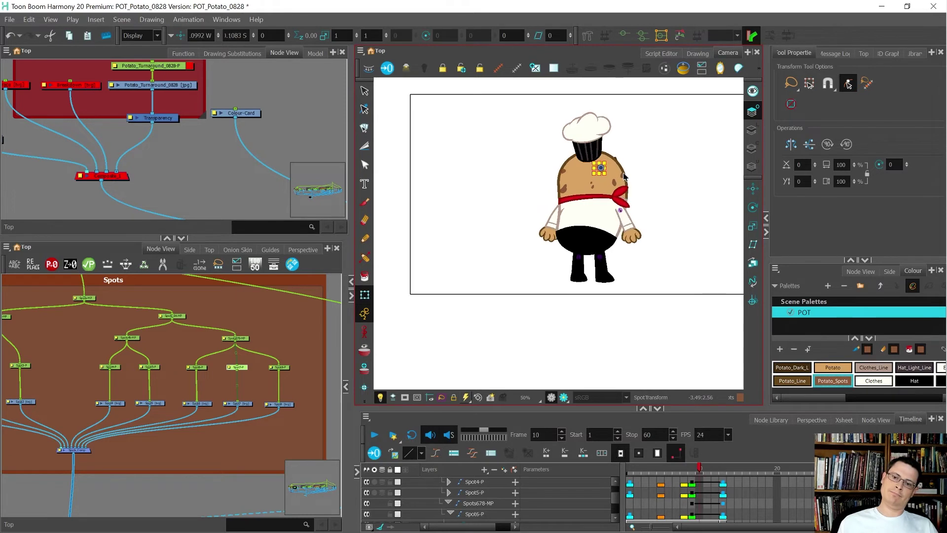
key("period")
key("period")
key("period")
key("period")
key("period")
key("period")
Step: Step through the front, side and back poses to check the spots' motion, especially the side-to-back change between frames 7 and 9
key("comma")
key("comma")
key("comma")
key("comma")
key("comma")
key("comma")
key("comma")
key("comma")
key("comma")
key("period")
key("period")
key("period")
key("period")
key("period")
key("period")
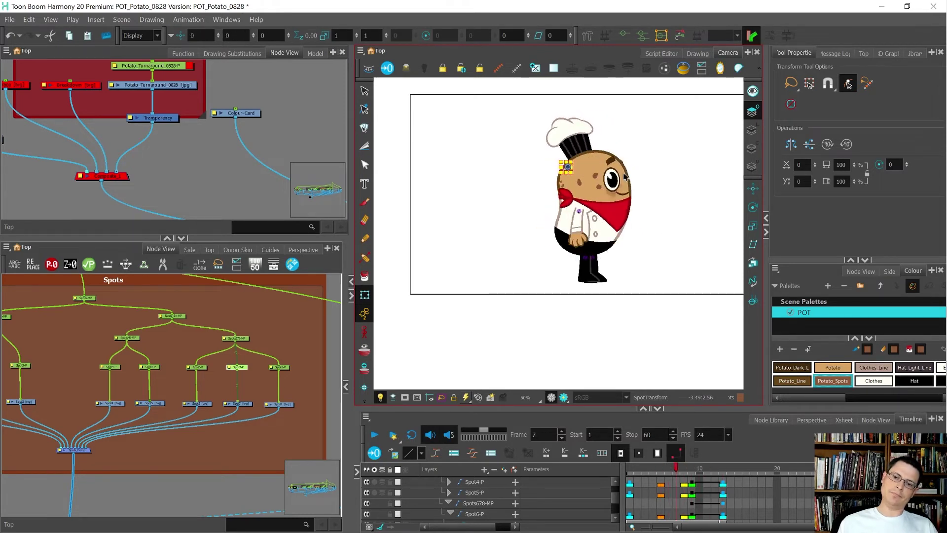
key("comma")
key("comma")
key("comma")
key("comma")
key("comma")
key("period")
key("period")
key("period")
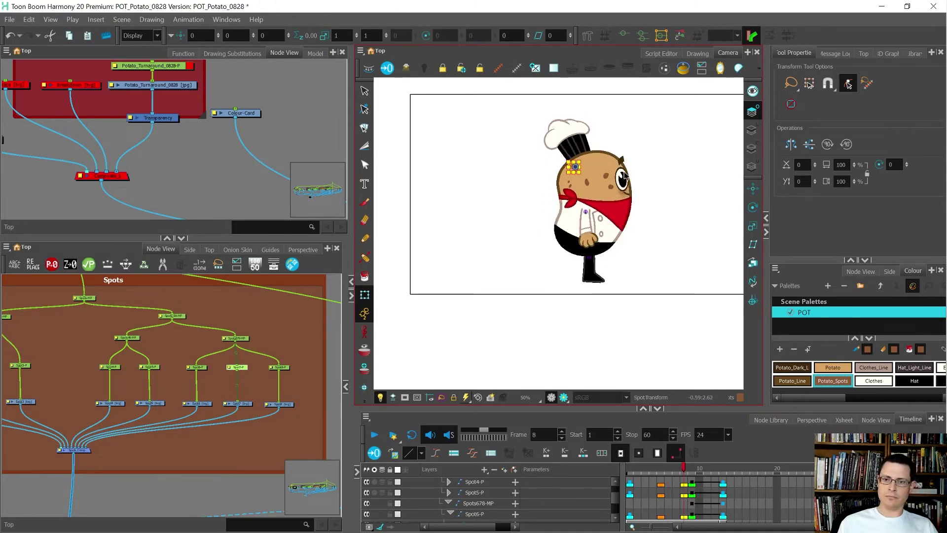
key("period")
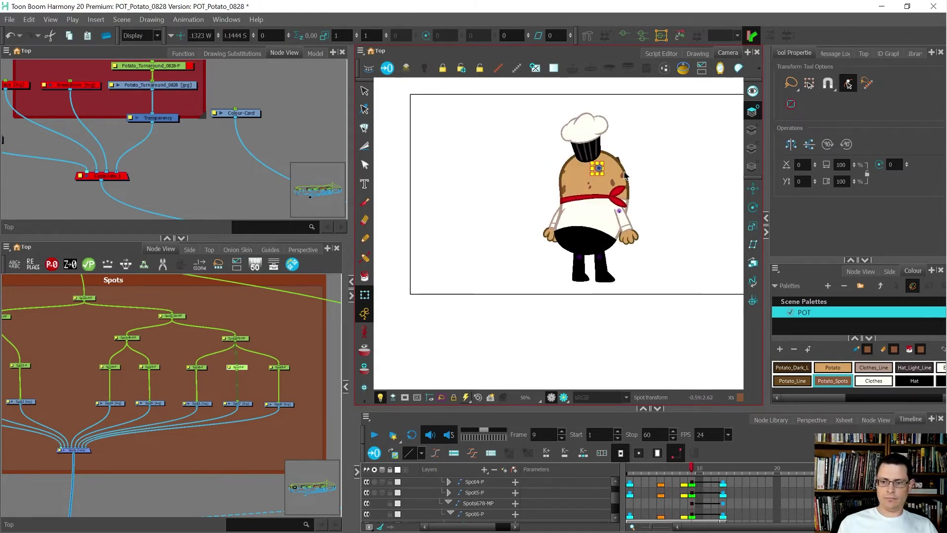
key("comma")
Step: Insert a keyframe on frame 13 for every layer of the collapsed PTO_Scene-P rig and step back through the turn
scroll(731, 513, "up", 5)
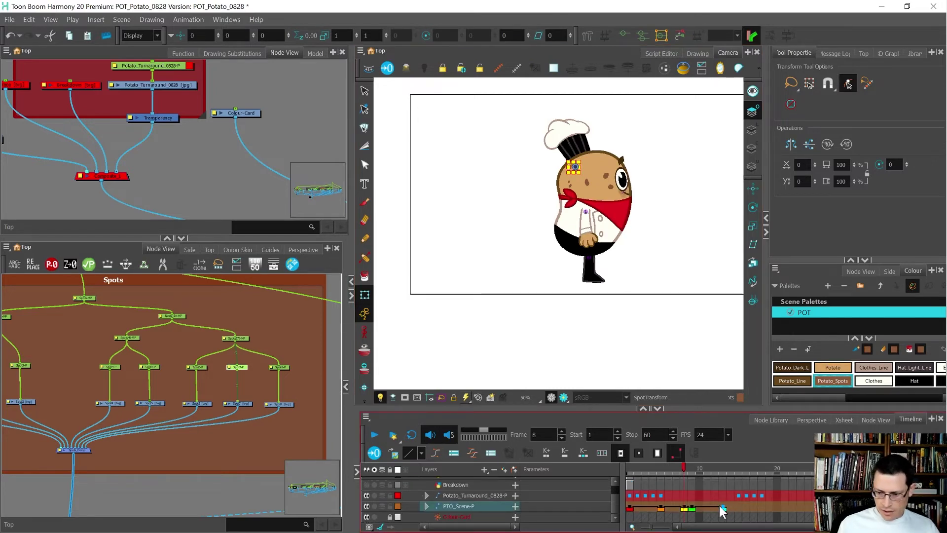
left_click(723, 507)
key("comma")
key("comma")
key("comma")
key("comma")
key("comma")
key("comma")
key("comma")
key("comma")
key("comma")
key("comma")
key("comma")
key("comma")
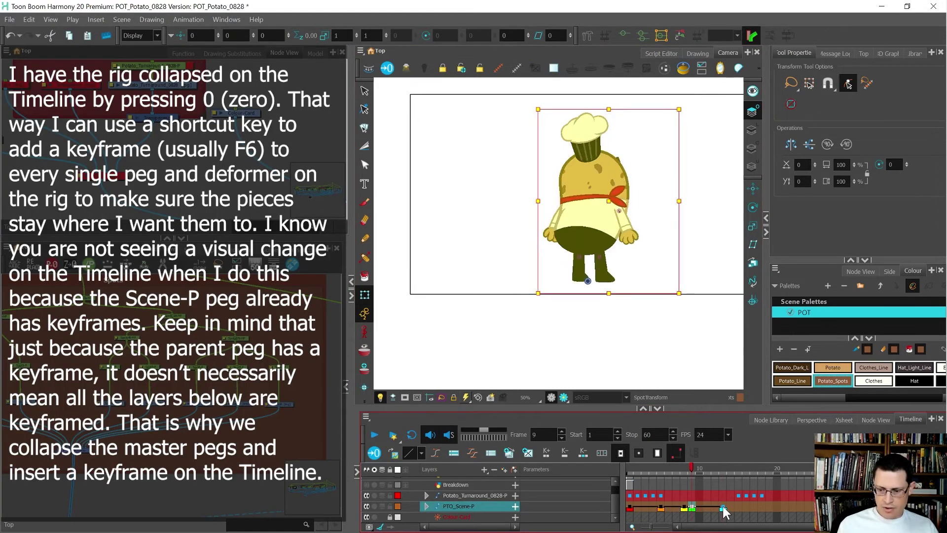
Step: Step repeatedly through frames 1 to 13 in both directions to review the whole rig's turnaround from front to back
key("period")
key("period")
key("period")
key("period")
key("period")
key("period")
key("period")
key("period")
key("period")
key("period")
key("period")
key("period")
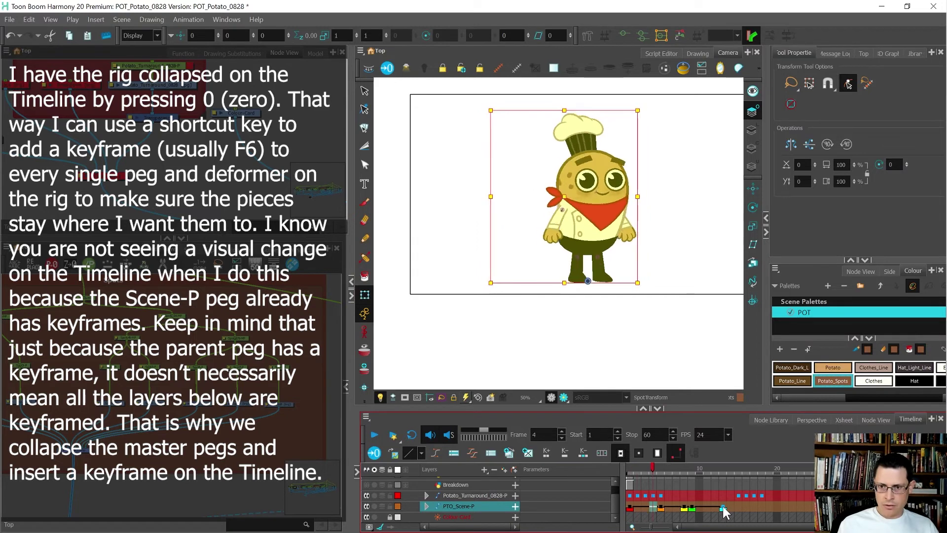
key("comma")
key("comma")
key("comma")
key("comma")
key("comma")
key("comma")
key("comma")
key("comma")
key("comma")
key("comma")
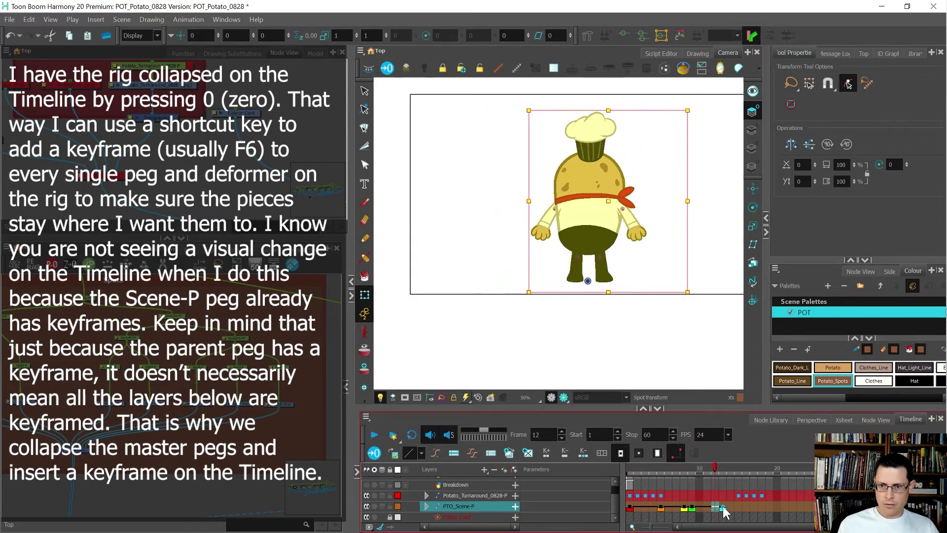
key("period")
key("period")
key("period")
key("period")
key("period")
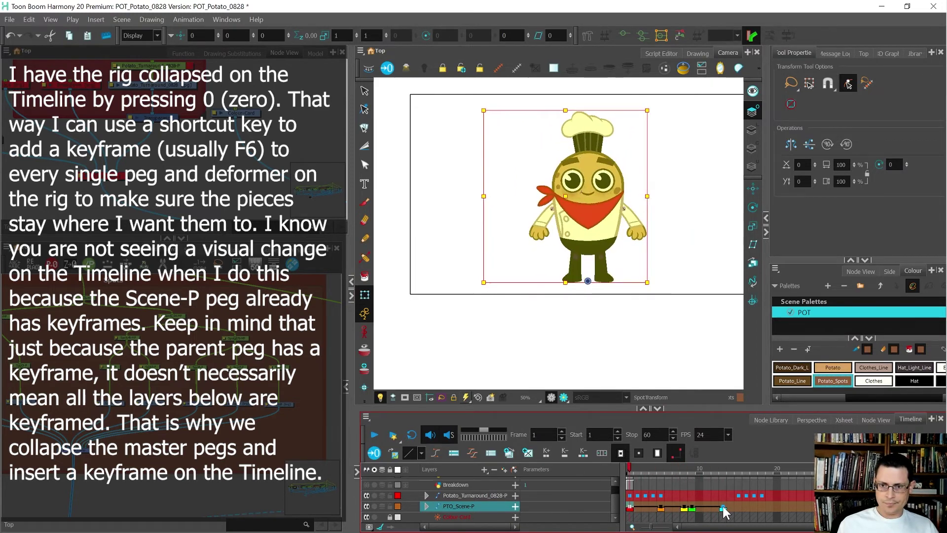
key("period")
key("period")
key("period")
key("period")
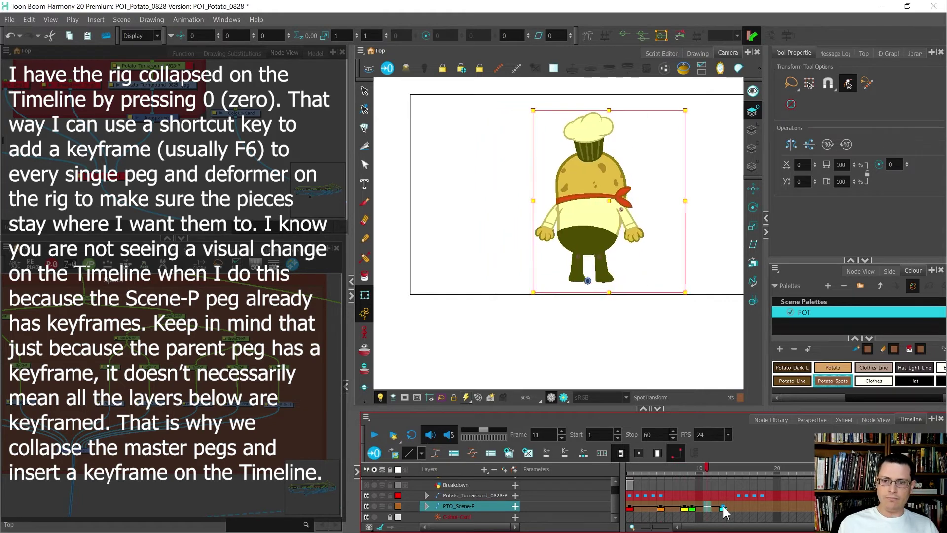
key("comma")
key("comma")
key("comma")
key("comma")
key("comma")
key("comma")
key("comma")
key("comma")
key("comma")
key("comma")
key("comma")
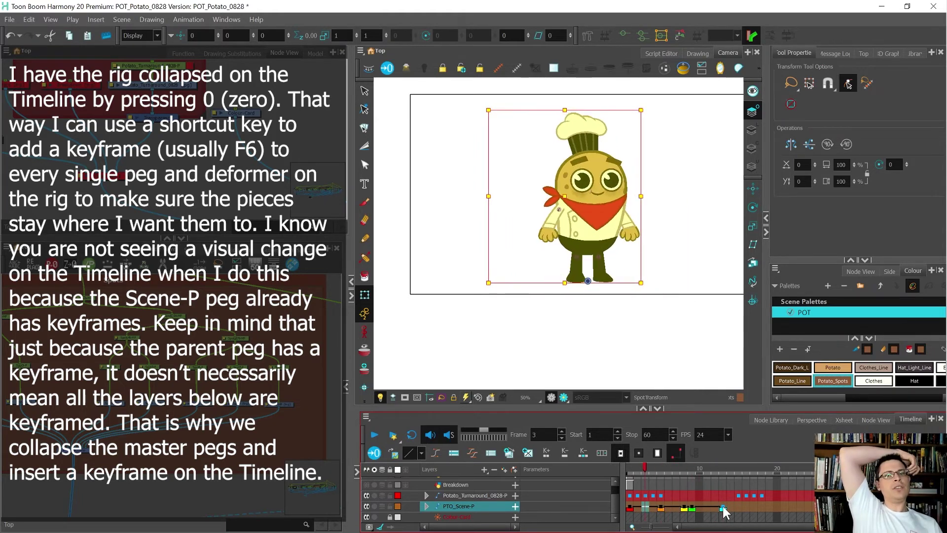
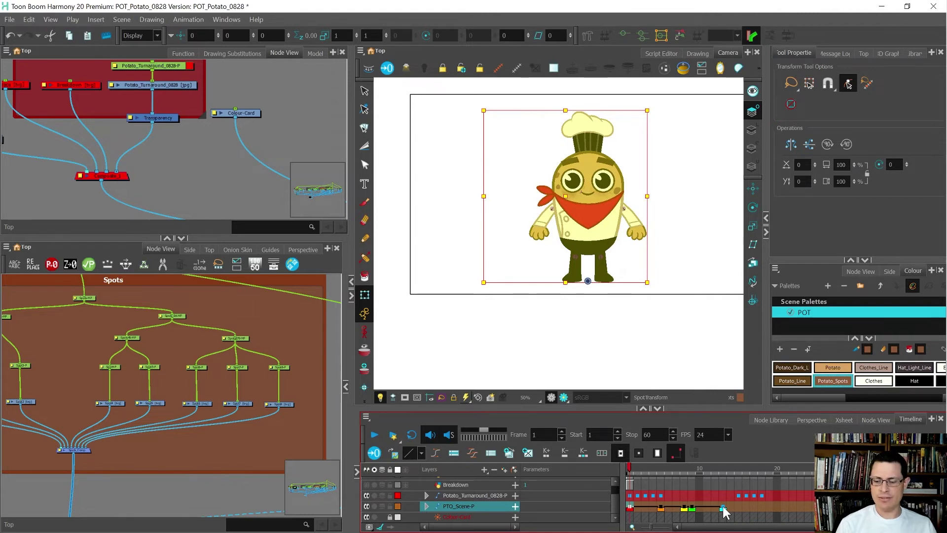
Step: Scrub the collapsed rig's turn frame by frame again and return to the front pose on frame 1
left_click(705, 490)
key("comma")
key("comma")
key("comma")
key("comma")
key("comma")
key("comma")
key("comma")
key("comma")
key("comma")
key("period")
key("period")
key("period")
key("period")
key("period")
key("period")
key("period")
key("period")
key("period")
key("comma")
key("comma")
key("comma")
key("comma")
key("comma")
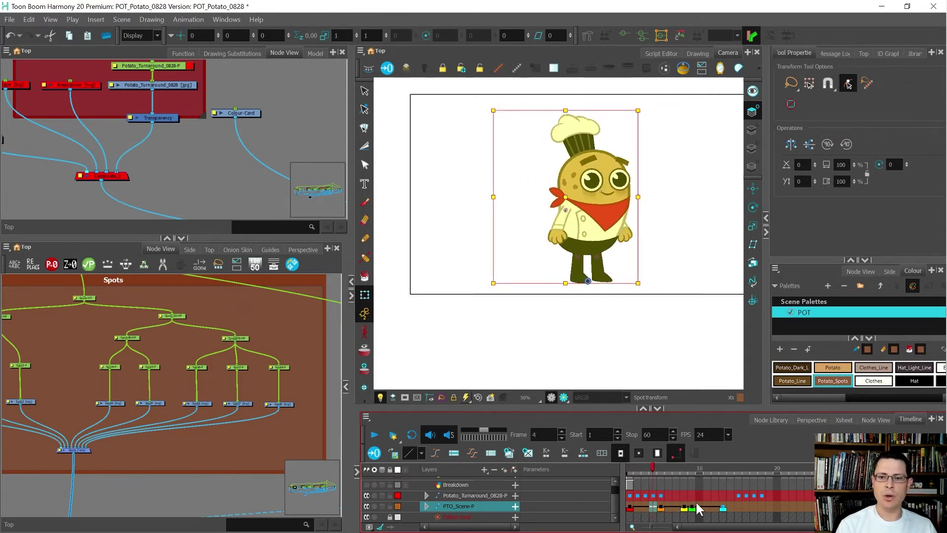
key("comma")
key("comma")
key("comma")
key("comma")
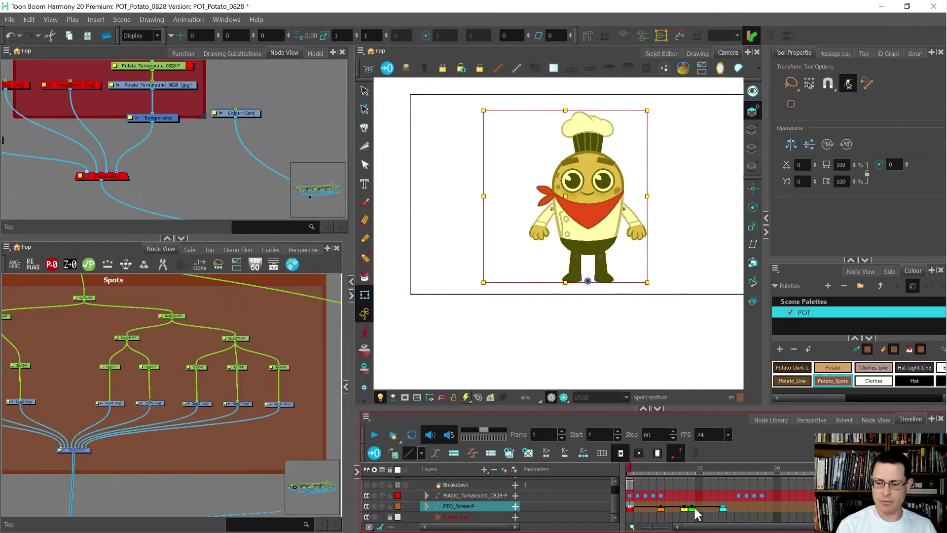
Step: Set motion keyframes on all layers of the collapsed PTO_Scene-P rig before the frame 13 keyframe and step through to check the tweening
key("period")
key("period")
key("period")
key("period")
key("period")
key("period")
key("period")
key("period")
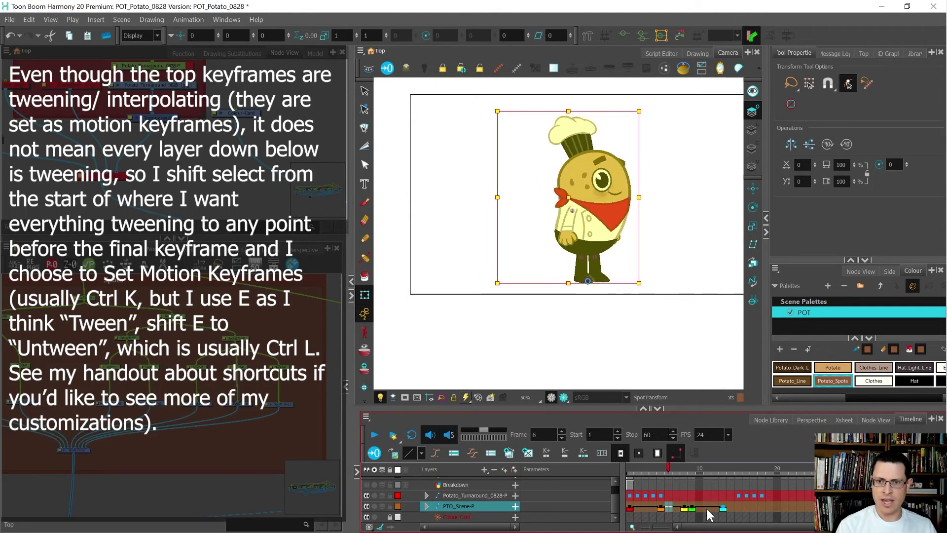
key("period")
key("period")
key("period")
key("period")
key("comma")
key("comma")
key("comma")
key("comma")
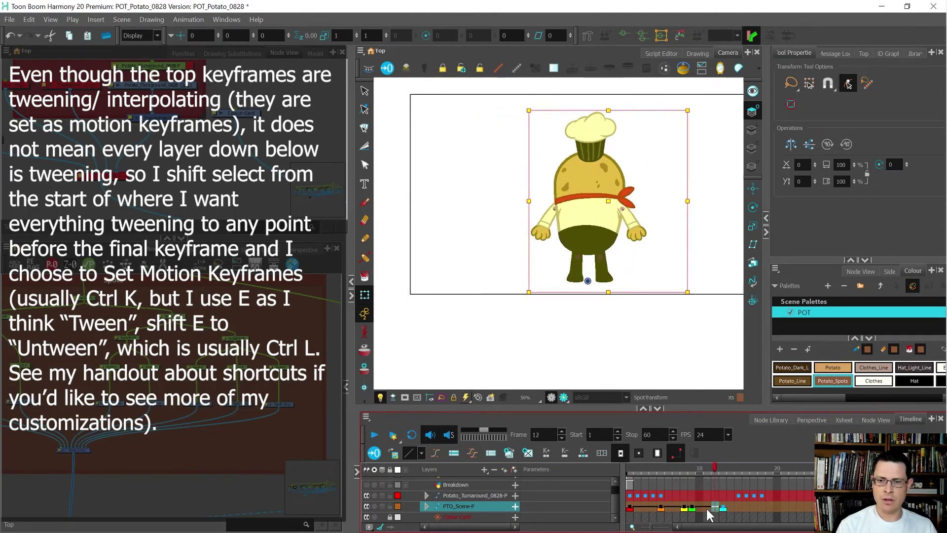
Step: Step back and forth through the PTO_Scene-P turn up to the frame 13 back pose to examine its tweening
key("comma")
key("comma")
key("comma")
key("comma")
key("comma")
key("comma")
key("comma")
key("period")
key("period")
key("period")
key("period")
key("period")
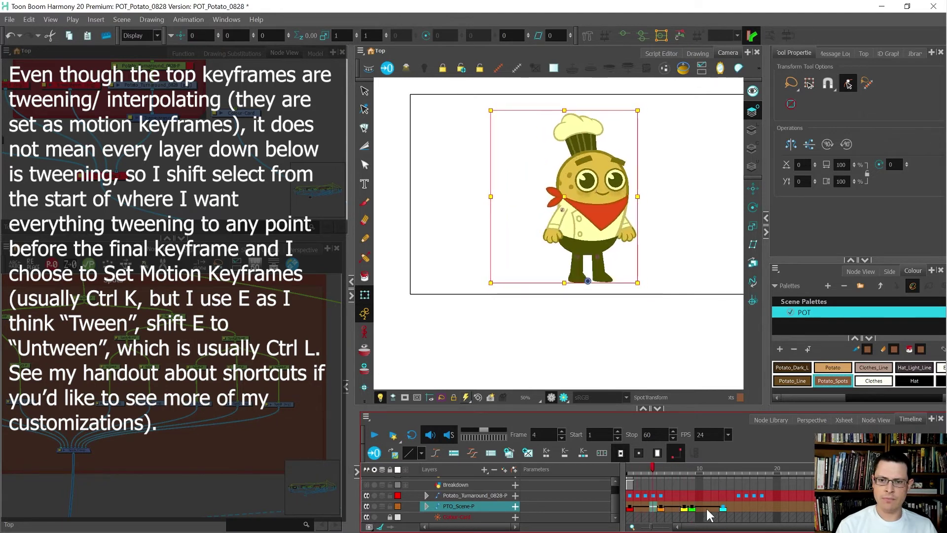
key("period")
key("period")
key("period")
key("period")
key("period")
key("period")
key("comma")
key("comma")
key("comma")
key("comma")
key("comma")
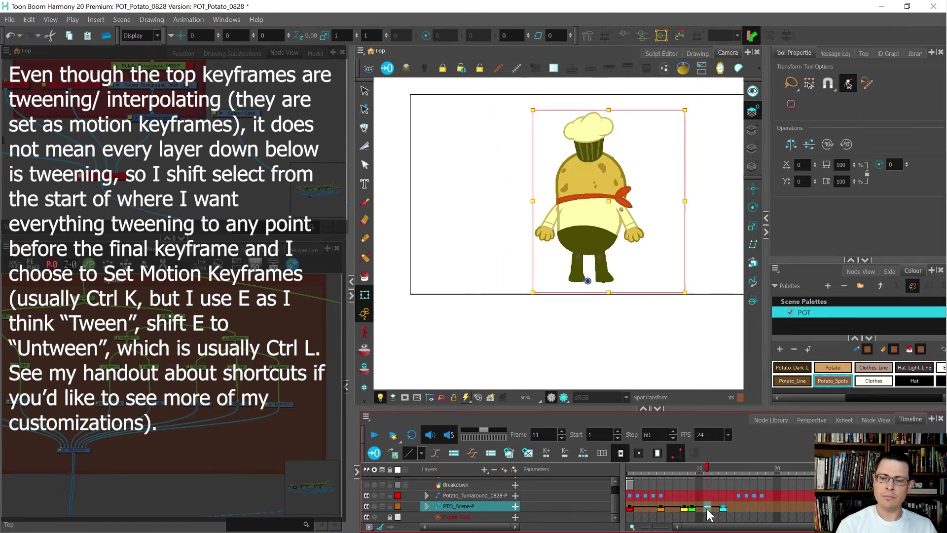
key("comma")
key("comma")
key("comma")
key("comma")
key("period")
key("period")
key("period")
key("period")
key("period")
key("period")
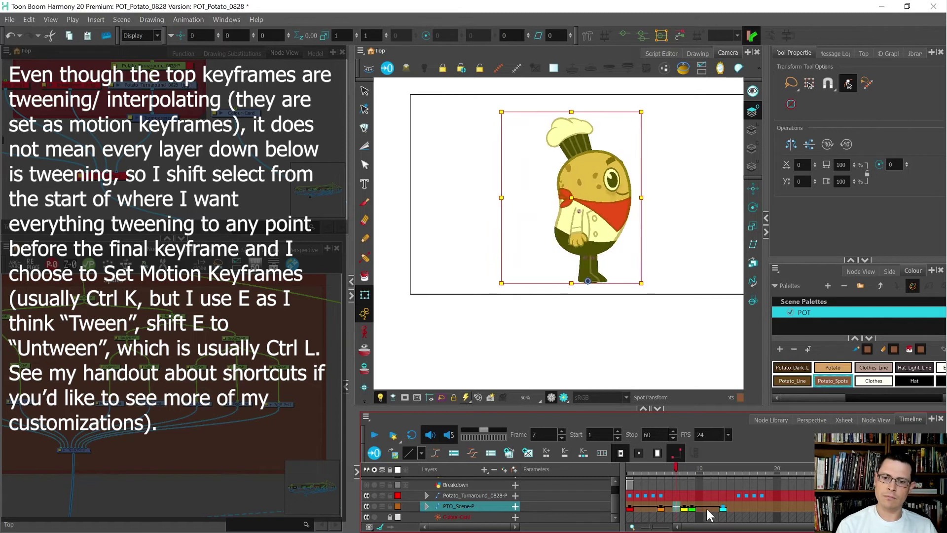
key("period")
key("period")
key("period")
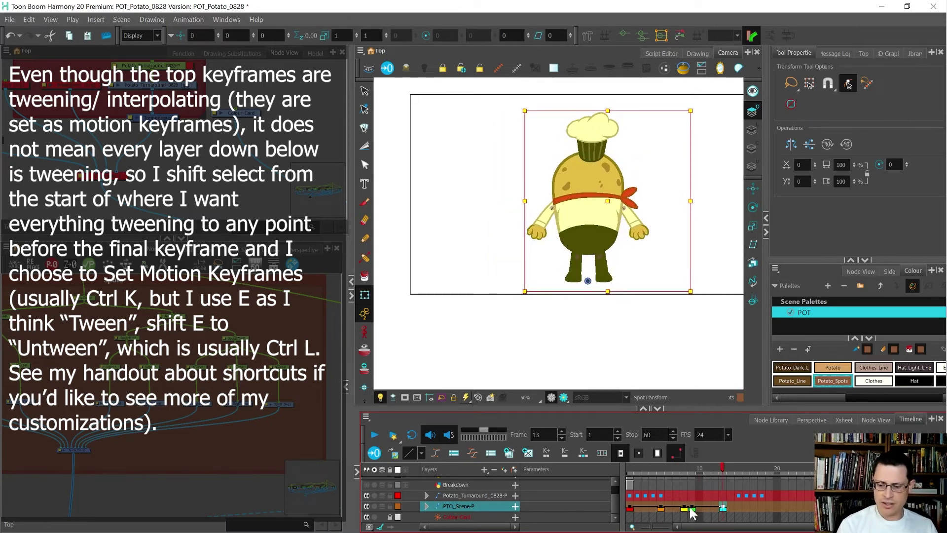
Step: Move the collapsed PTO_Scene-P keyframes on frames 8 to 13 two frames later in the timeline
left_click(685, 509)
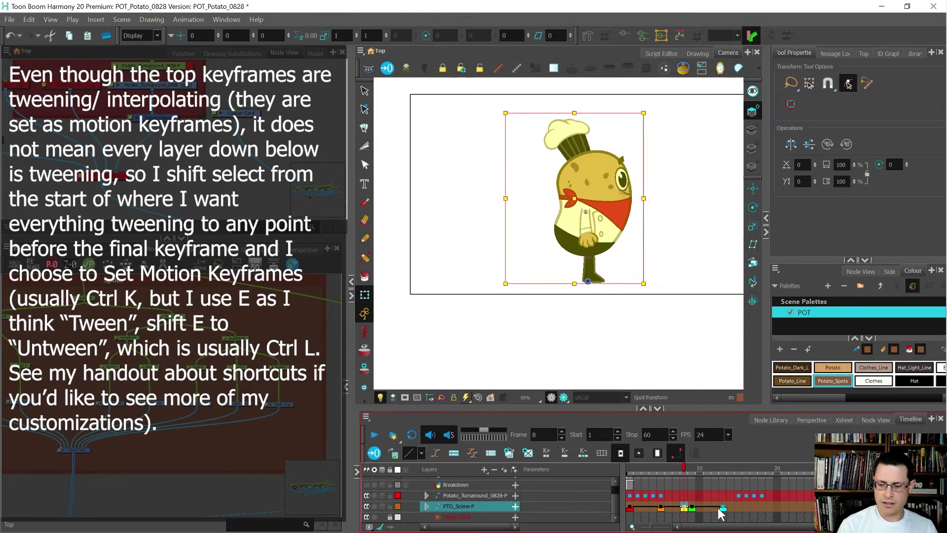
left_click(722, 509, "shift")
left_click_drag(723, 508, 735, 507)
Step: Step through the first ten frames of the retimed turn to examine the in-betweens from the front pose to the side pose
left_click(701, 508)
key("comma")
key("comma")
key("comma")
key("comma")
key("period")
key("period")
key("period")
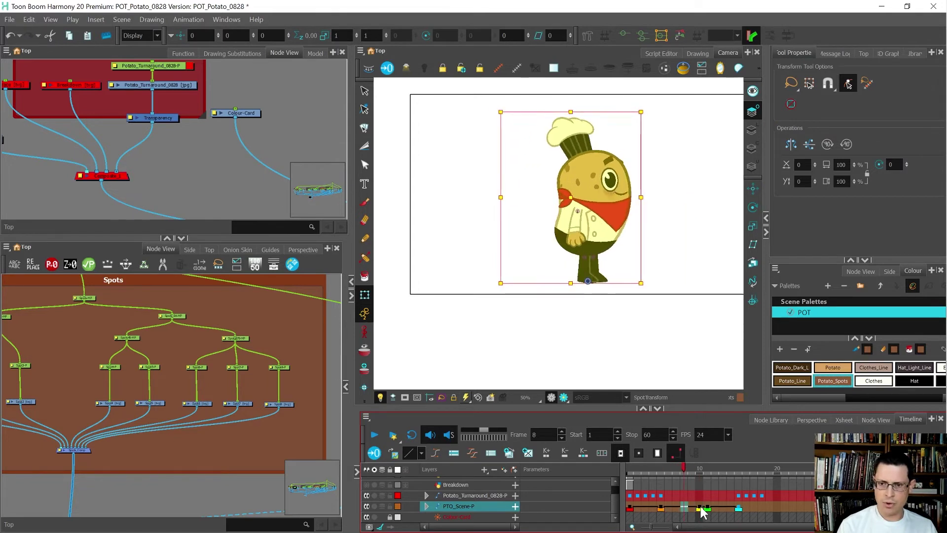
left_click(656, 516)
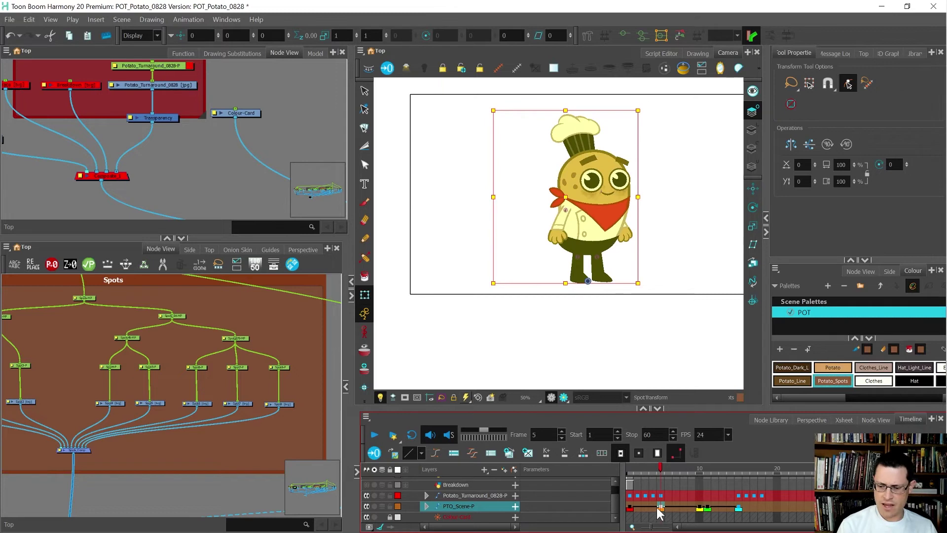
key("comma")
key("comma")
key("comma")
key("comma")
key("period")
key("period")
key("period")
key("period")
Step: Insert a keyframe on frame 9 of the collapsed PTO_Scene-P rig, comparing it with the neighbouring frames
left_click(691, 508)
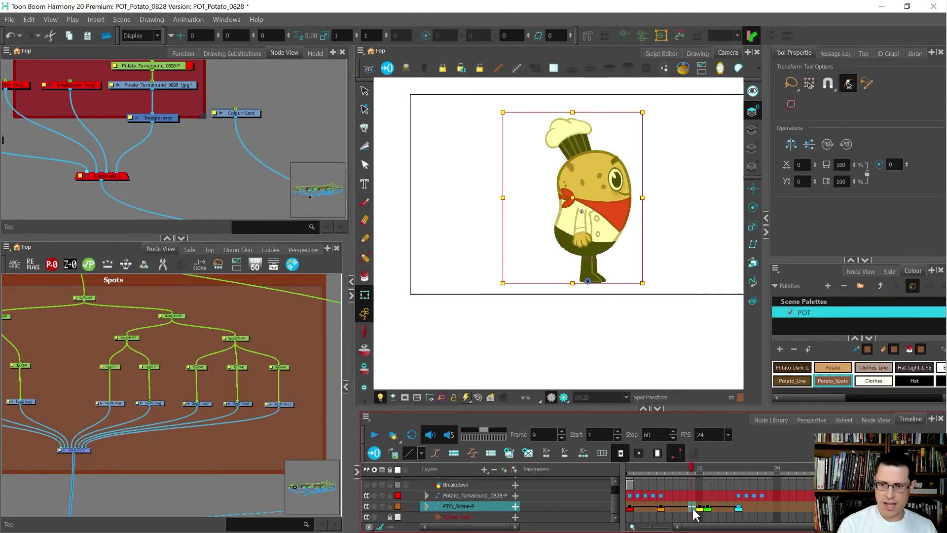
key("comma")
key("period")
key("period")
key("comma")
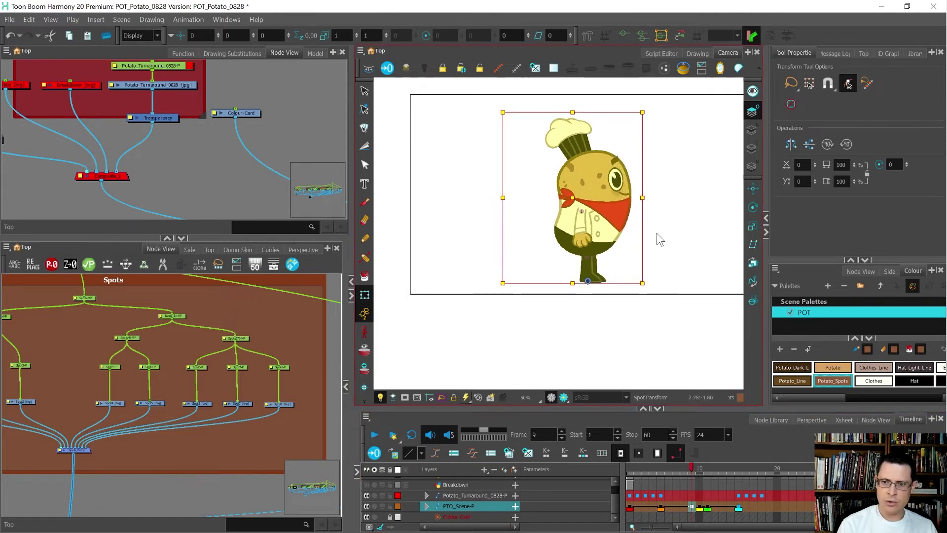
Step: Select the far eye with its eyebrow on frame 5 and set its Z position to 0 on frame 9
scroll(621, 165, "up", 2)
scroll(621, 193, "up", 1)
key("semicolon")
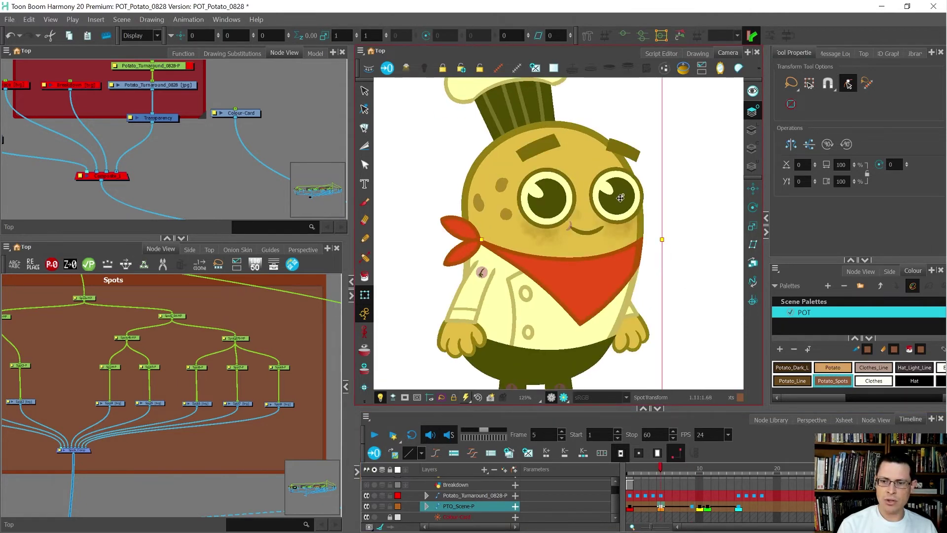
left_click(621, 197)
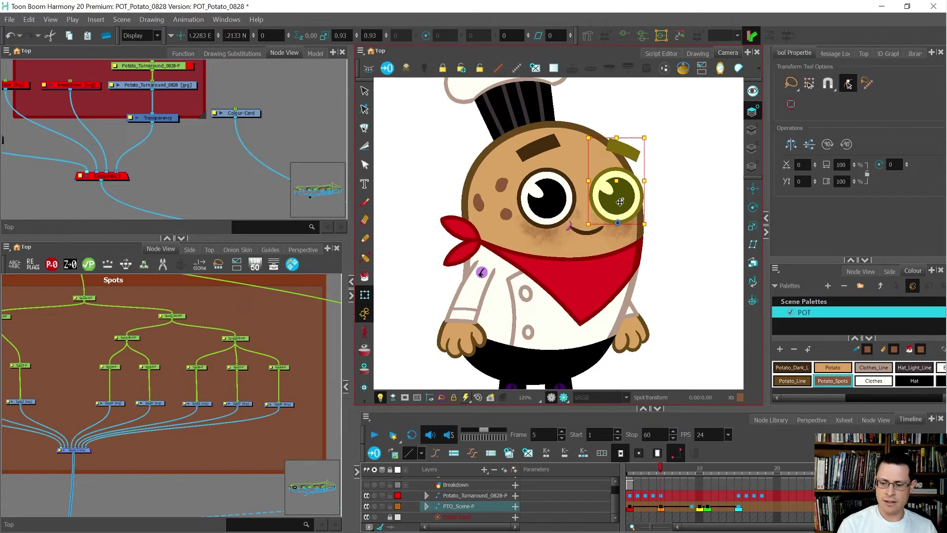
key("period")
key("period")
key("period")
key("period")
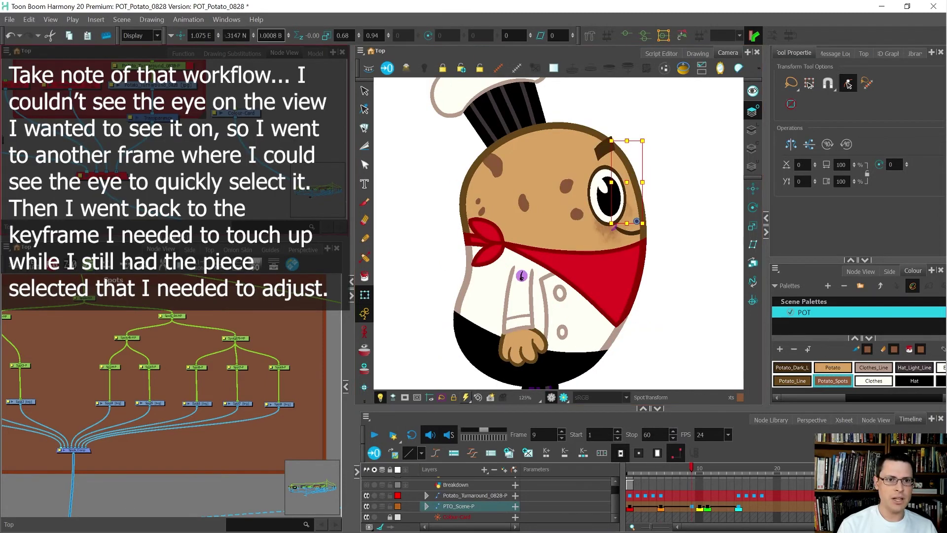
left_click(276, 36)
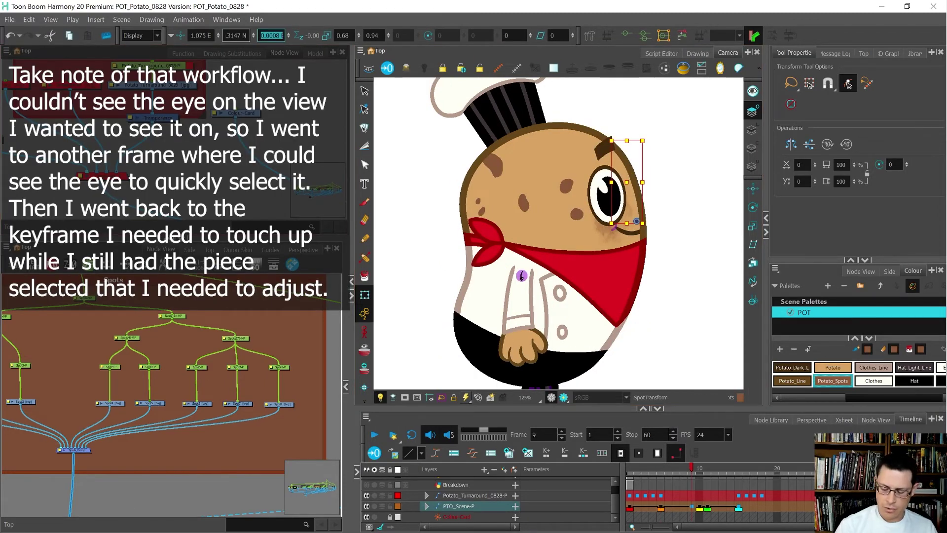
type("0")
key("Return")
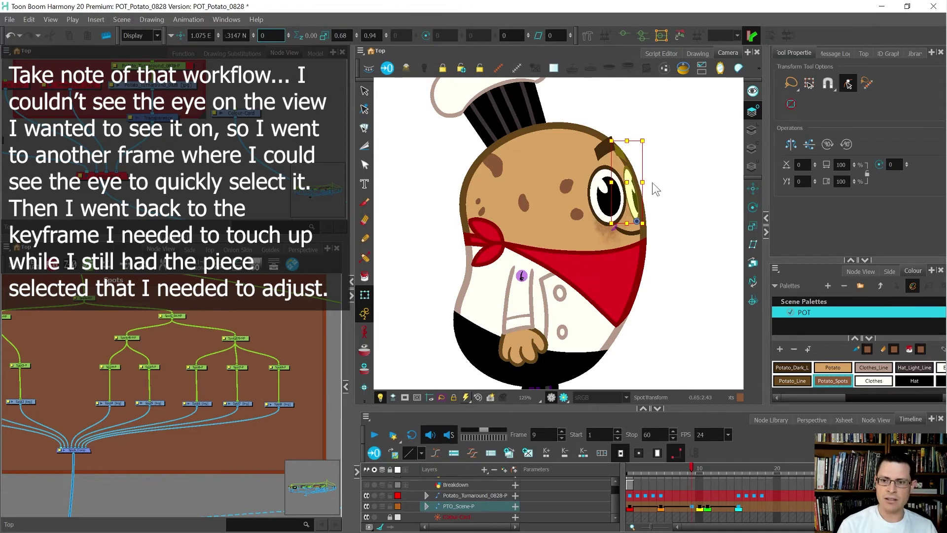
left_click(669, 200)
Step: Step back and forth between frames 5 and 9 to examine how the far eye turns
key("comma")
key("comma")
key("comma")
key("comma")
key("period")
key("period")
key("period")
key("period")
key("comma")
key("comma")
key("comma")
key("comma")
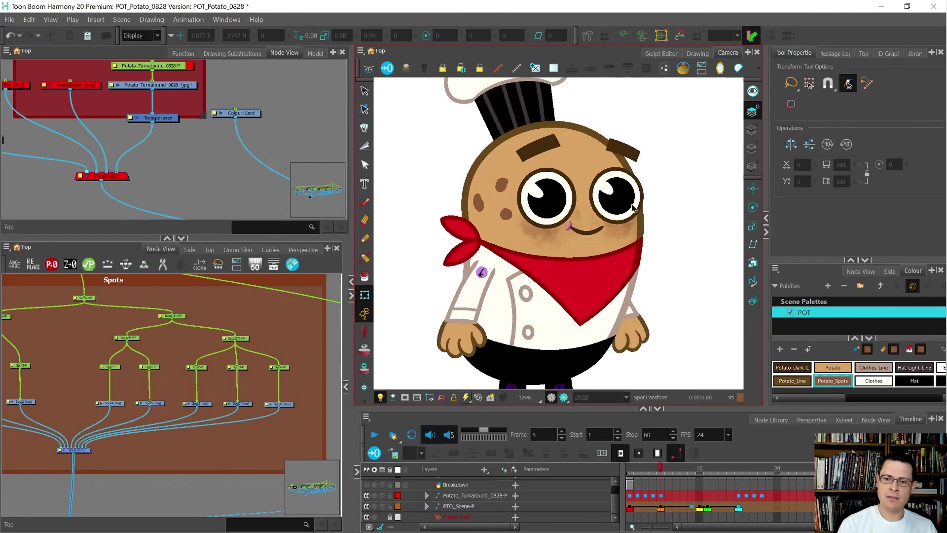
Step: Select the far cheek's blush on frame 5 and set its Z position to 0 on frame 9
left_click(628, 226)
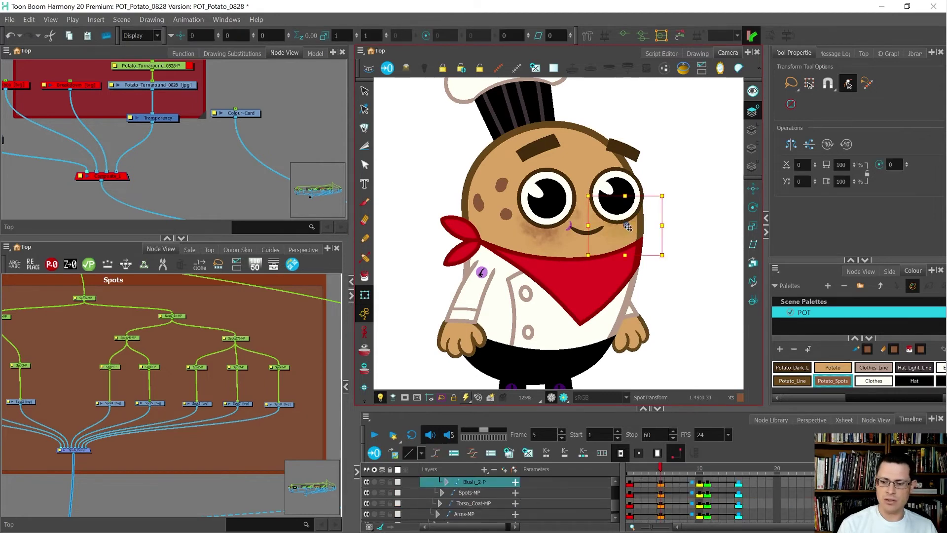
key("period")
key("period")
key("period")
key("period")
left_click(271, 35)
type("0")
key("Return")
left_click(693, 234)
Step: Step back to frame 5 and forward to frame 9 to examine the far blush and eye through the turn
key("comma")
key("comma")
key("comma")
key("comma")
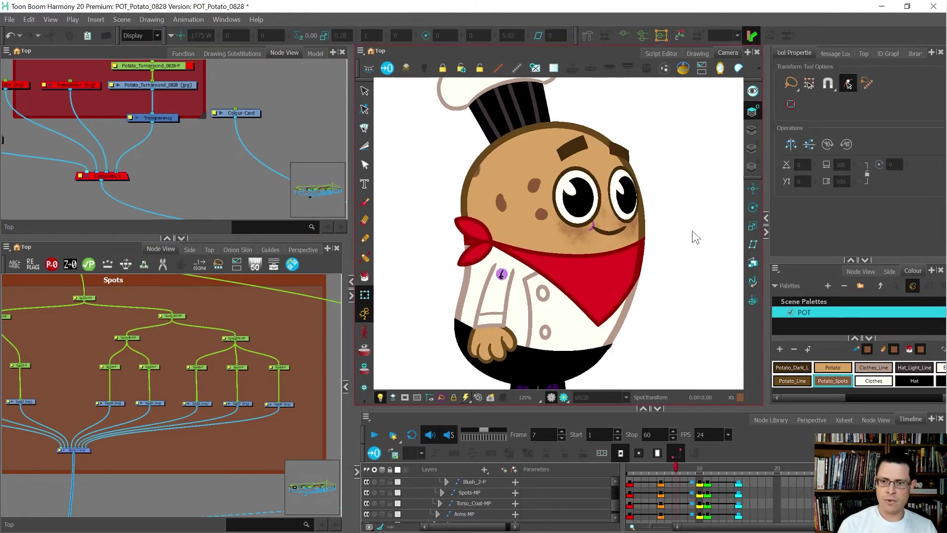
key("period")
key("period")
key("period")
key("period")
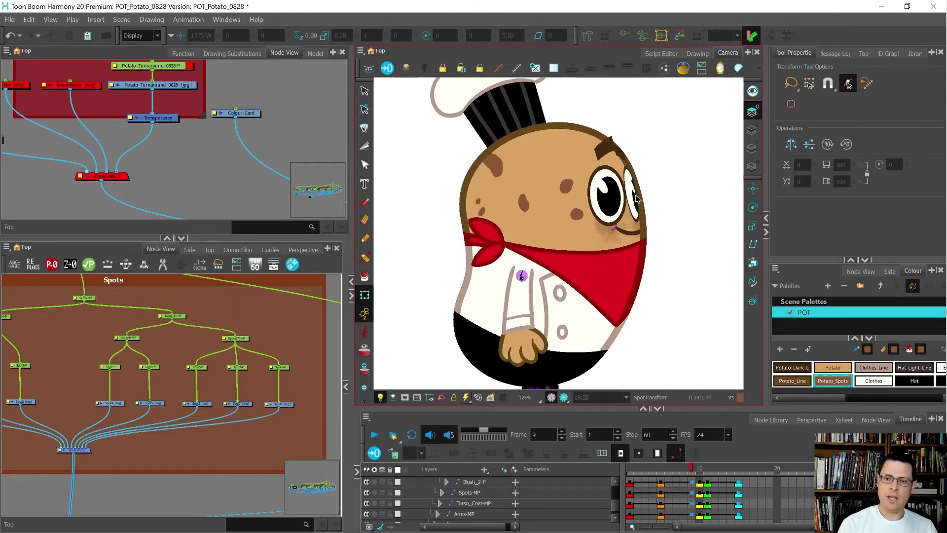
Step: Widen the far eye on frame 9 to a horizontal scale of about 0.45 and skew it to follow the head's edge
scroll(636, 199, "up", 3)
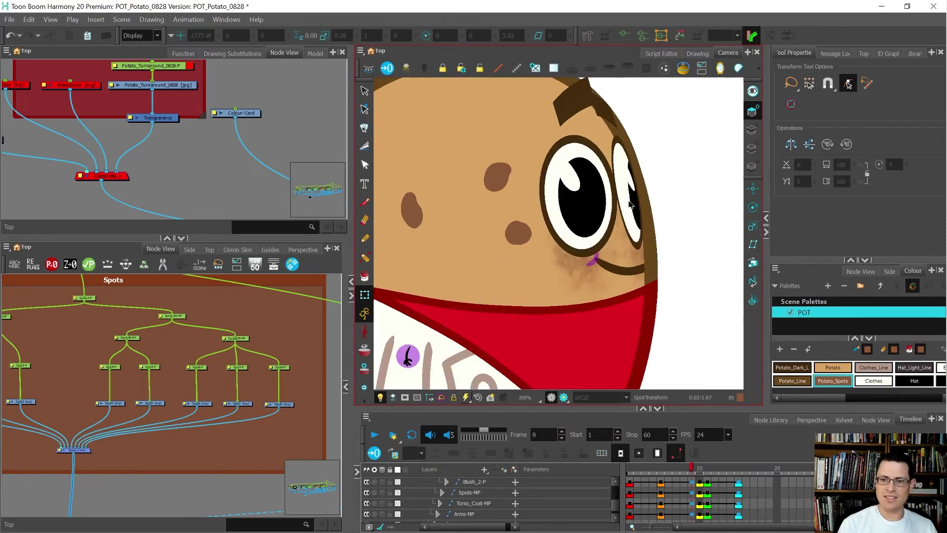
left_click(629, 202)
left_click_drag(618, 161, 624, 156)
key("ctrl+z")
left_click(624, 155)
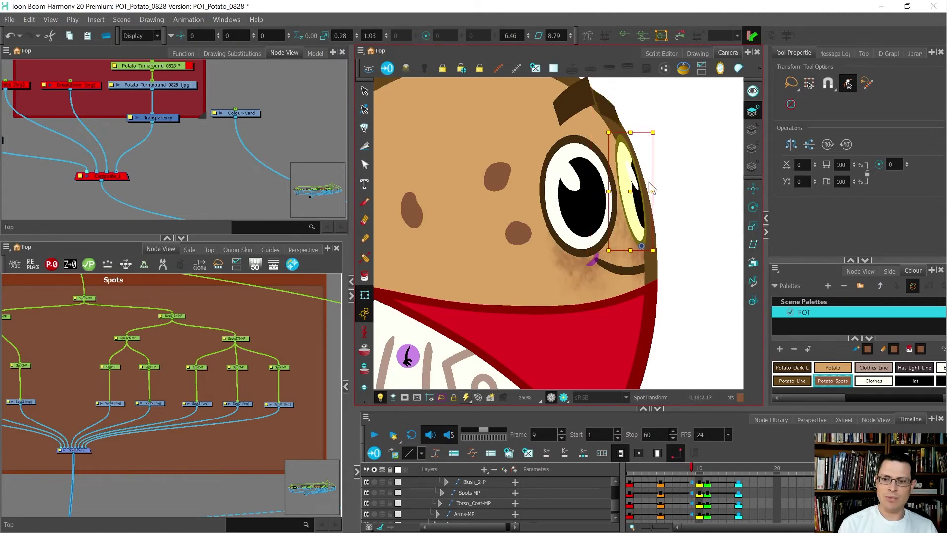
left_click_drag(653, 191, 655, 191)
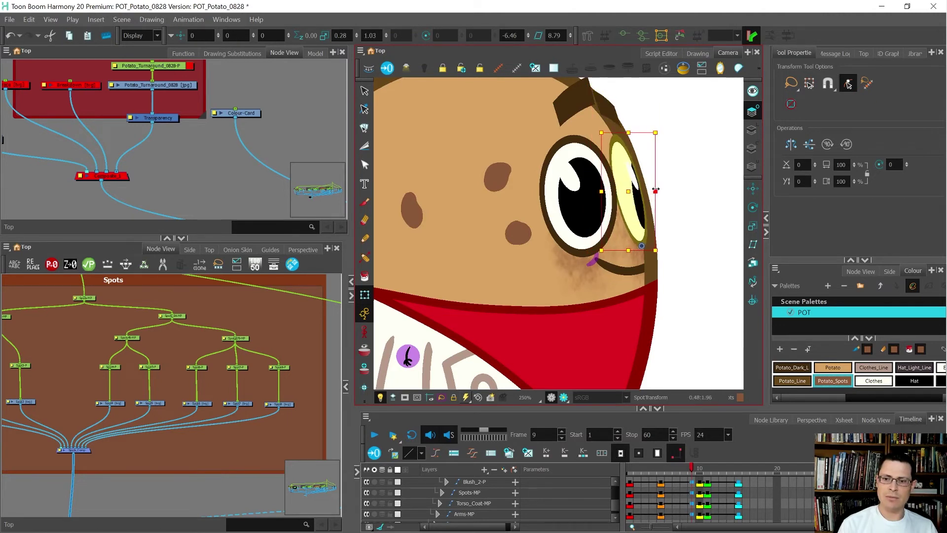
left_click_drag(637, 133, 649, 138)
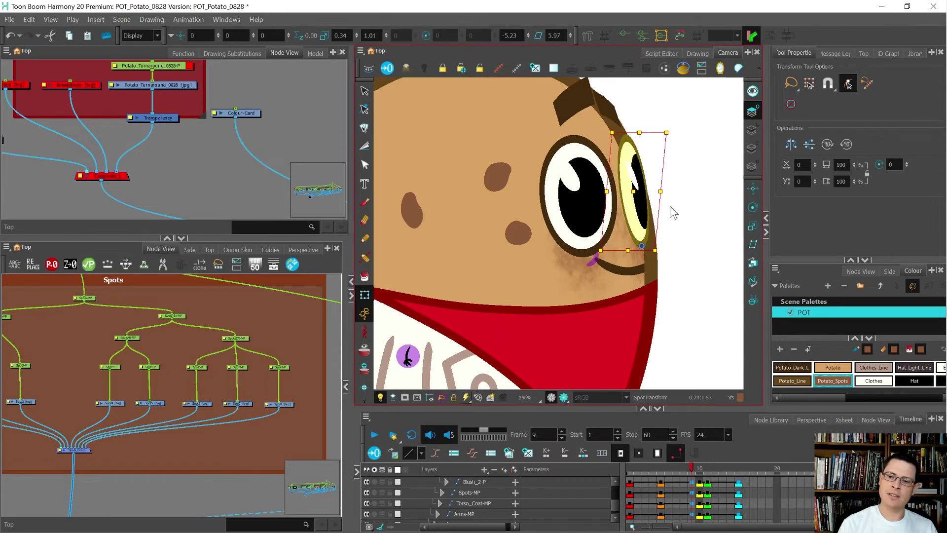
left_click_drag(661, 190, 665, 192)
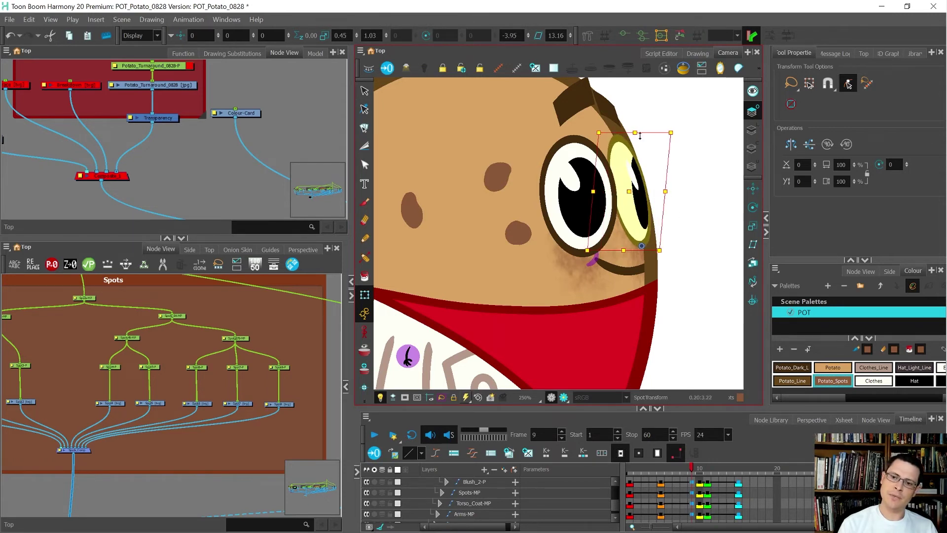
mouse_move(640, 136)
left_mouse_down()
mouse_move(661, 136)
mouse_move(649, 136)
left_mouse_up()
Step: Widen and skew the far eye's pupil on frame 9, with a skew of about 7.2, and nudge it toward the face's outer edge
left_click(647, 196)
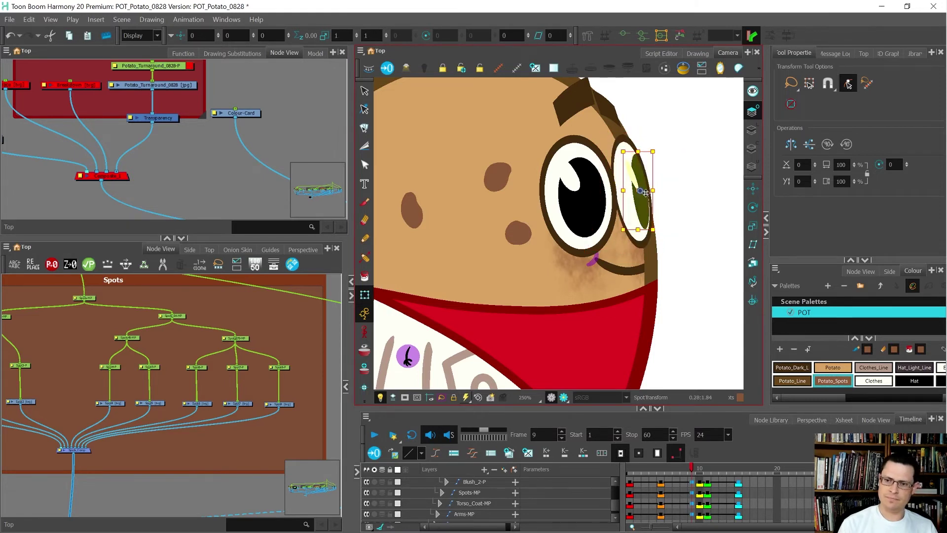
left_click_drag(643, 181, 656, 186)
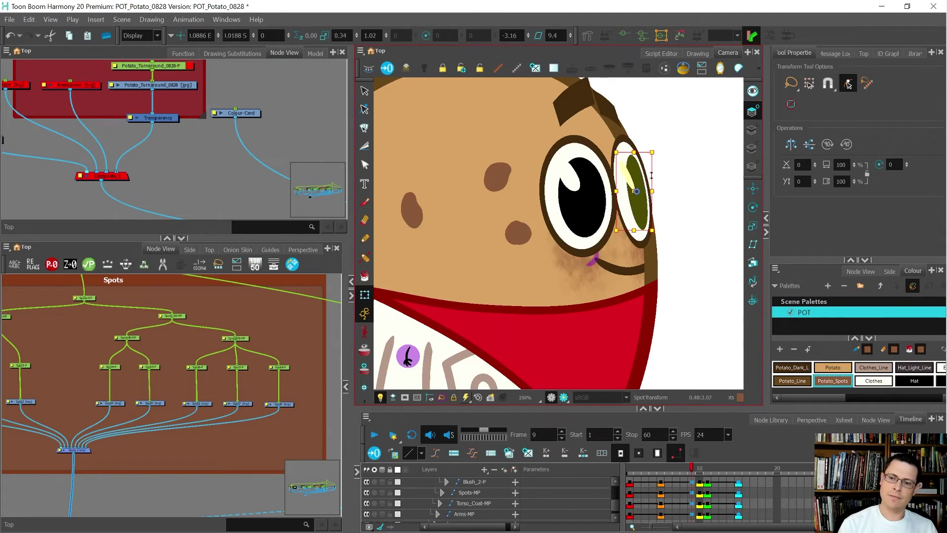
left_click_drag(639, 154, 641, 153)
scroll(574, 179, "down", 4)
scroll(603, 174, "up", 6)
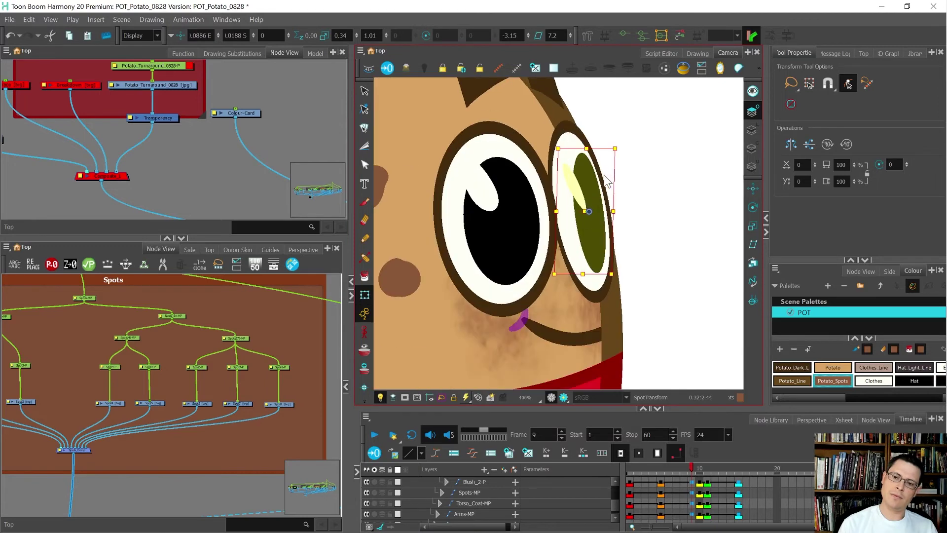
key("Right")
key("Right")
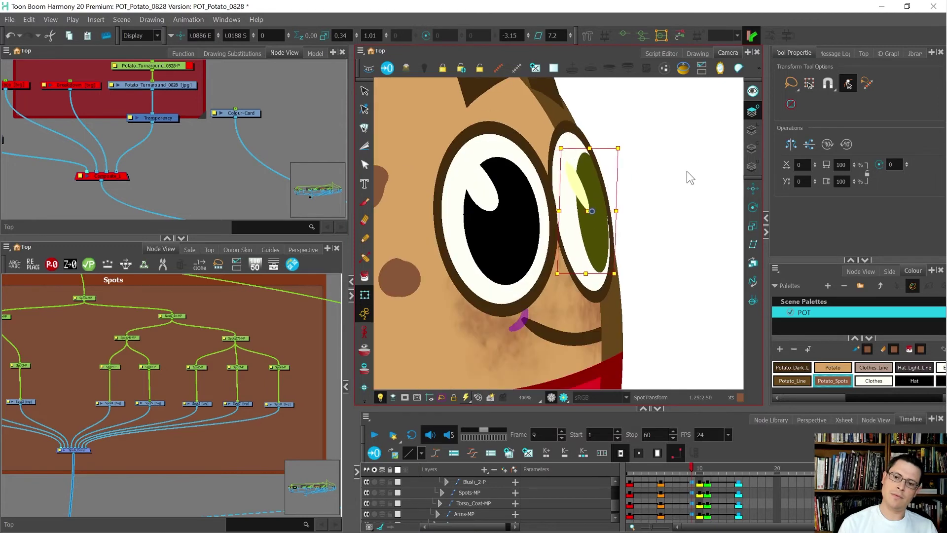
left_click(690, 178)
scroll(687, 176, "down", 4)
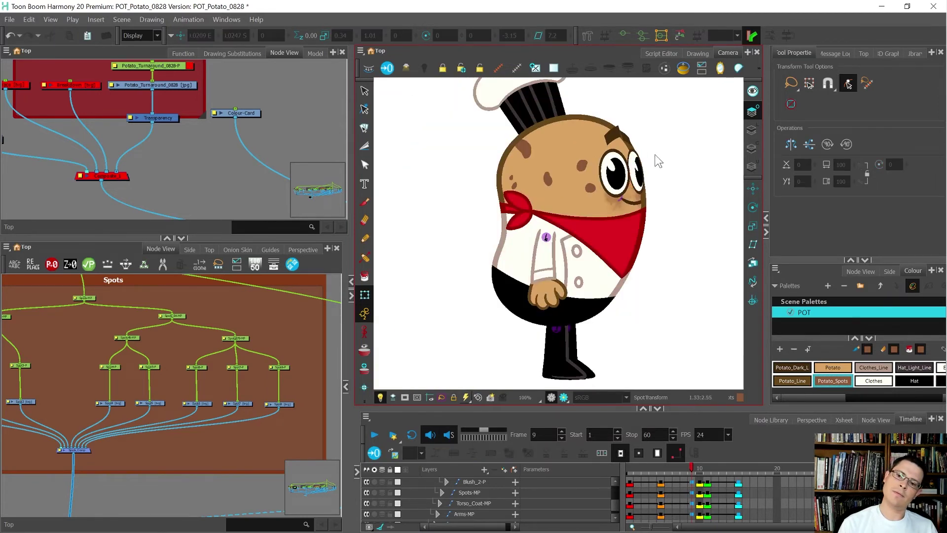
Step: Shift the near eye's pupil toward the far eye on frame 9 and widen the far pupil to a horizontal scale of about 0.41
scroll(616, 183, "up", 4)
left_click(550, 232)
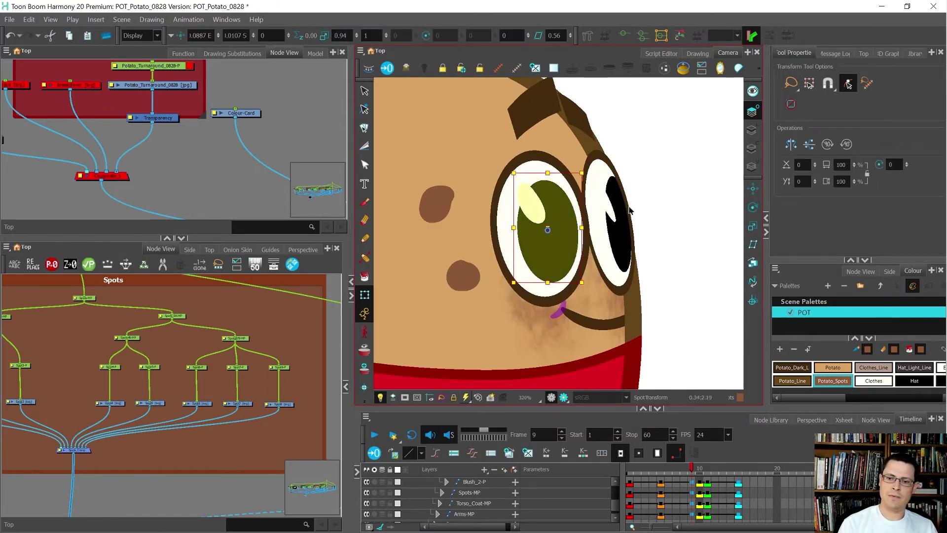
left_click(631, 209)
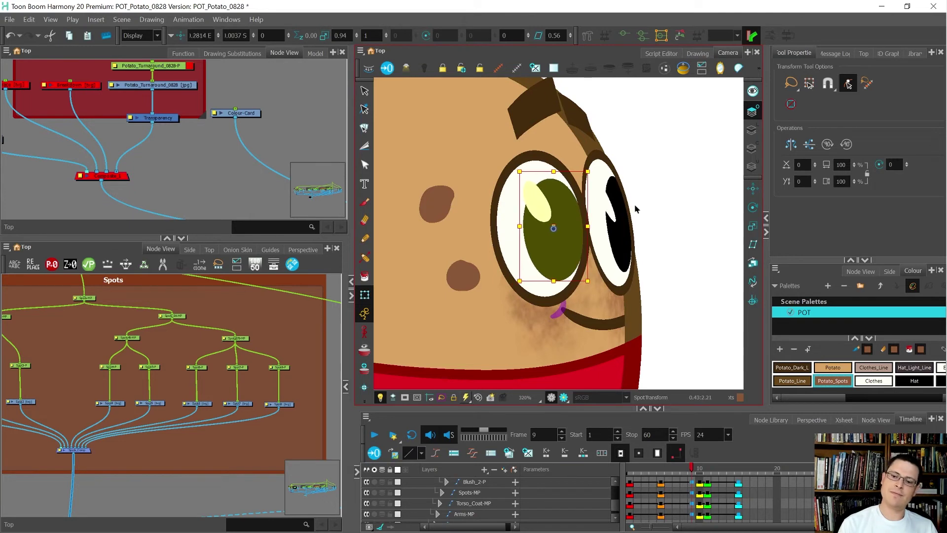
key("b")
left_click_drag(638, 219, 644, 220)
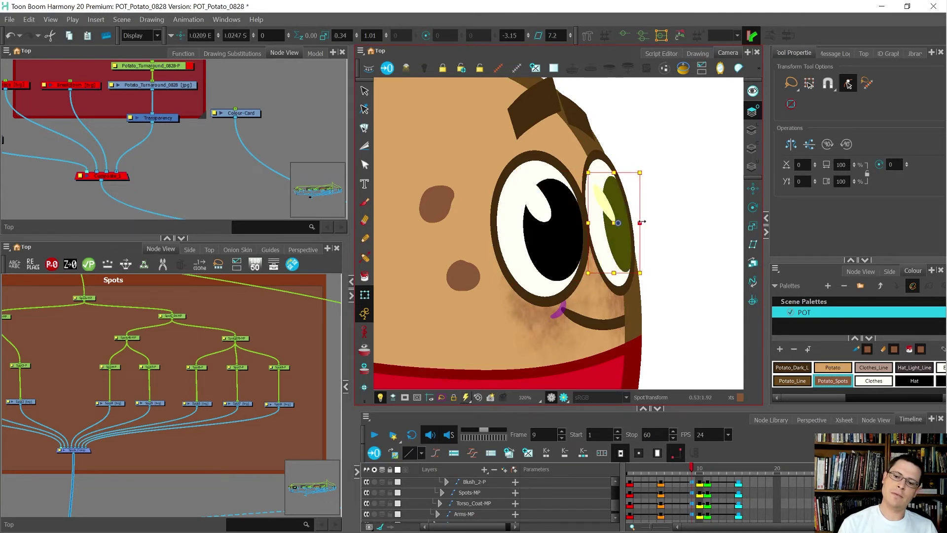
left_click(659, 198)
scroll(618, 184, "down", 5)
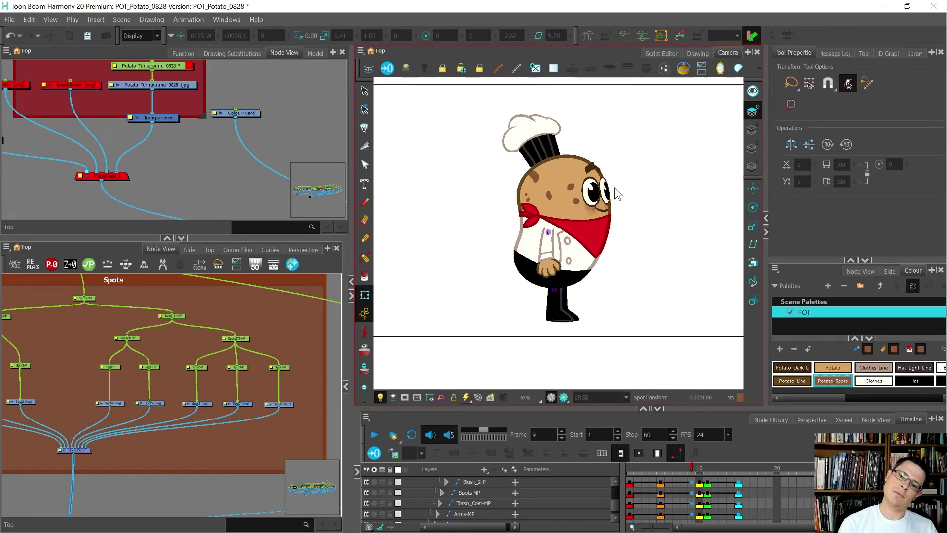
Step: Scale the far eye and eyebrow group down on frame 9 to about 0.64 horizontally and 0.89 vertically
scroll(614, 187, "up", 4)
left_click(602, 191)
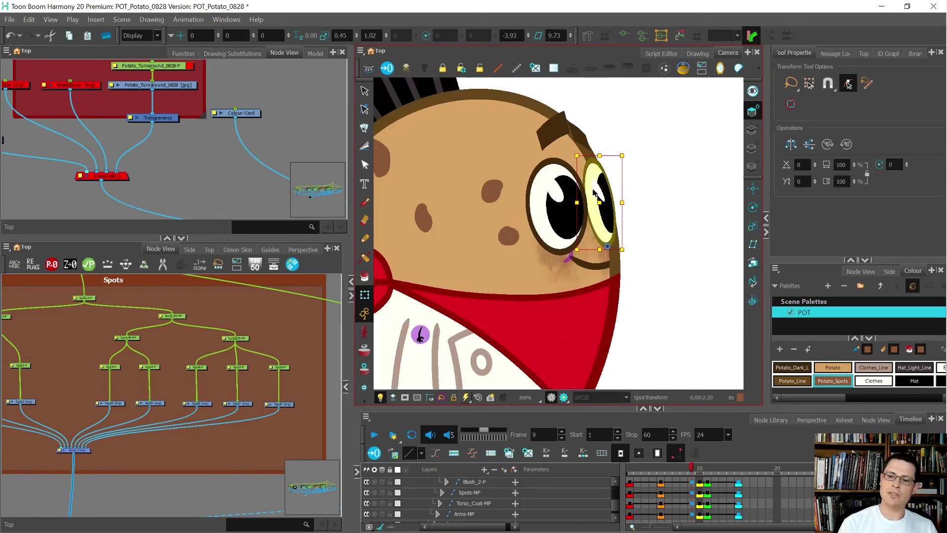
key("b")
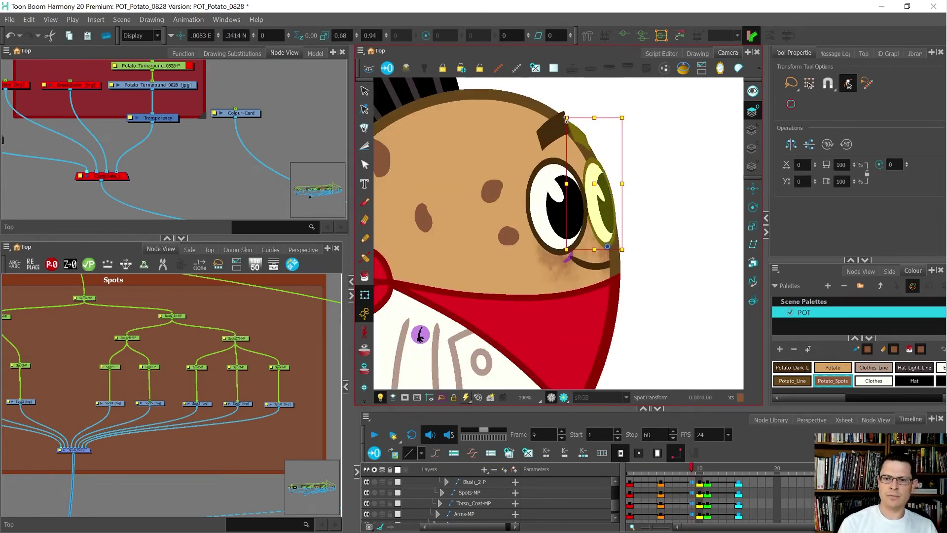
left_click_drag(566, 119, 592, 154)
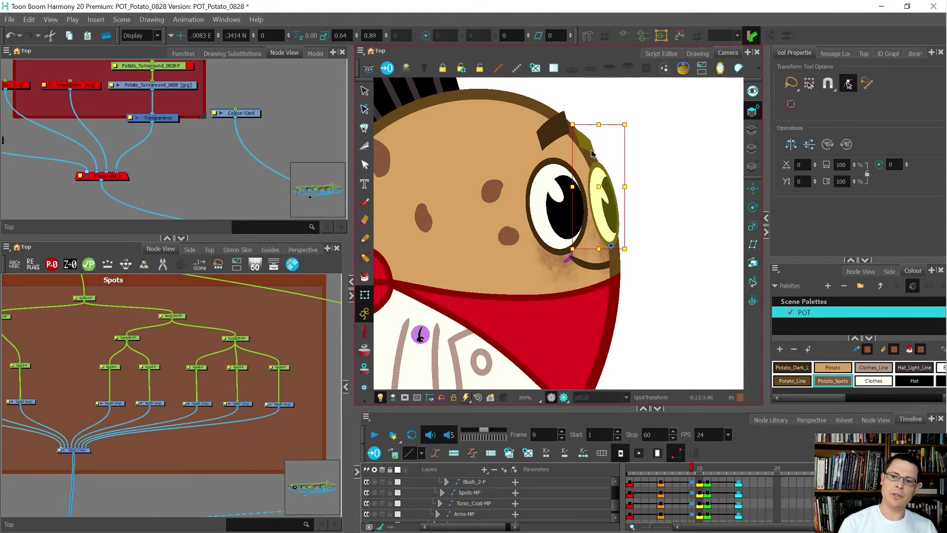
Step: On frame 5, select the whole far eye and eyebrow group and nudge it slightly inward from the head's edge
left_click(654, 212)
scroll(656, 212, "down", 2)
key("comma")
key("comma")
key("comma")
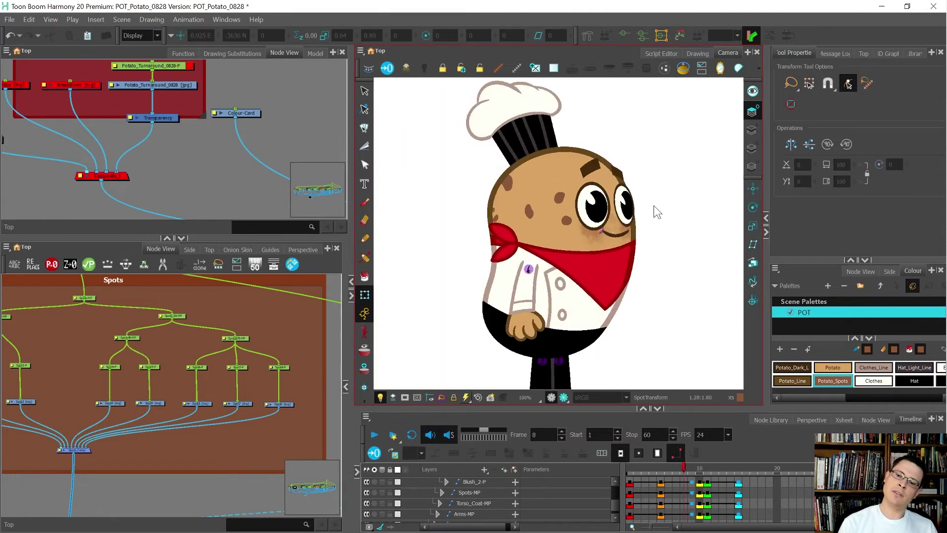
key("comma")
left_click(624, 216)
key("b")
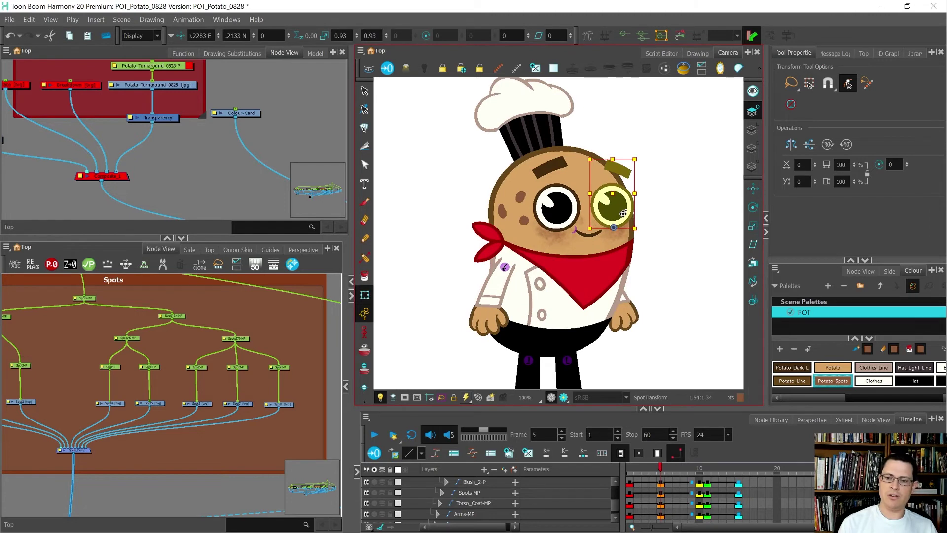
scroll(649, 197, "up", 1)
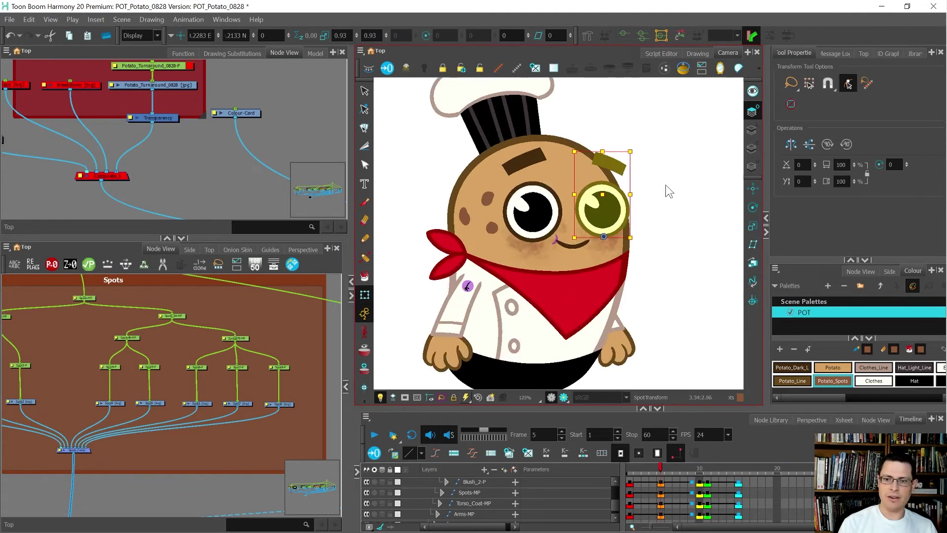
left_click_drag(665, 185, 663, 185)
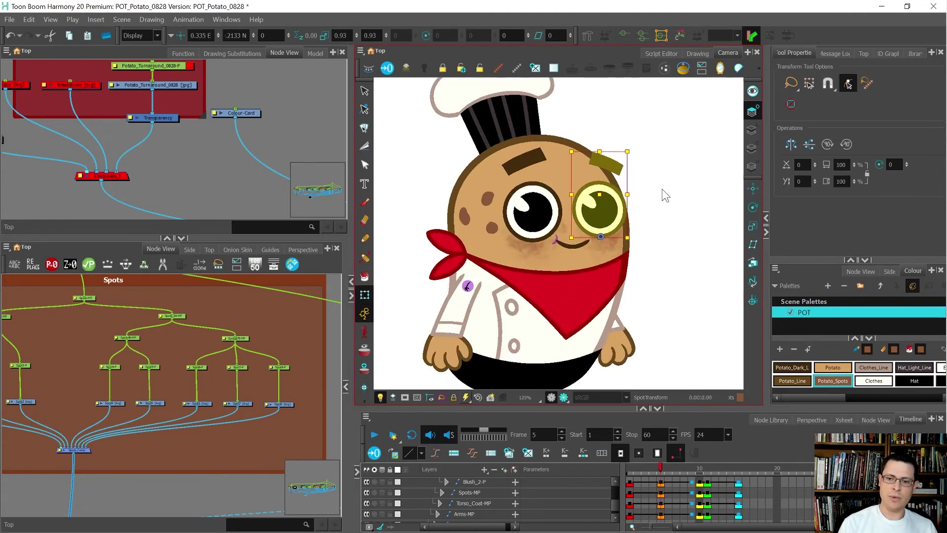
Step: Select the far eyebrow and shift it inward behind the head's edge on frame 10
key("period")
key("period")
key("period")
key("period")
key("comma")
key("comma")
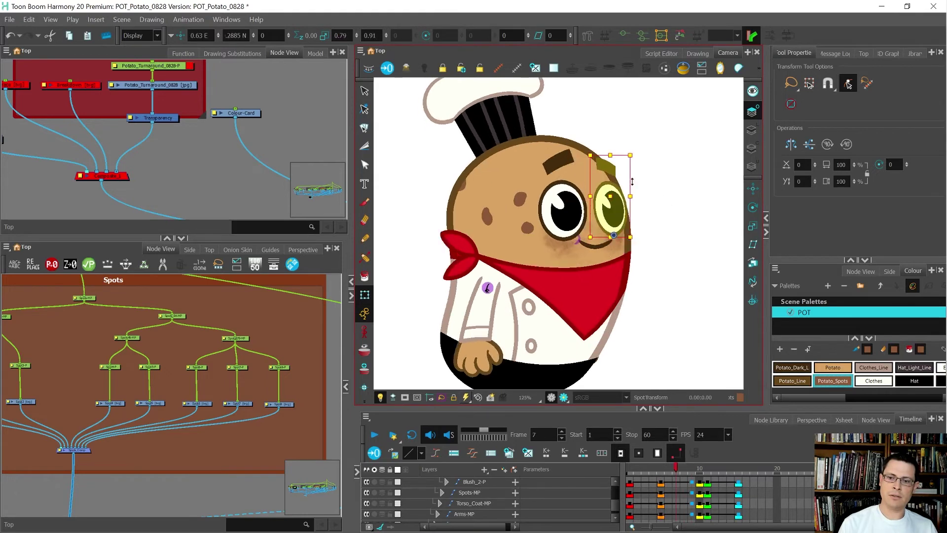
key("period")
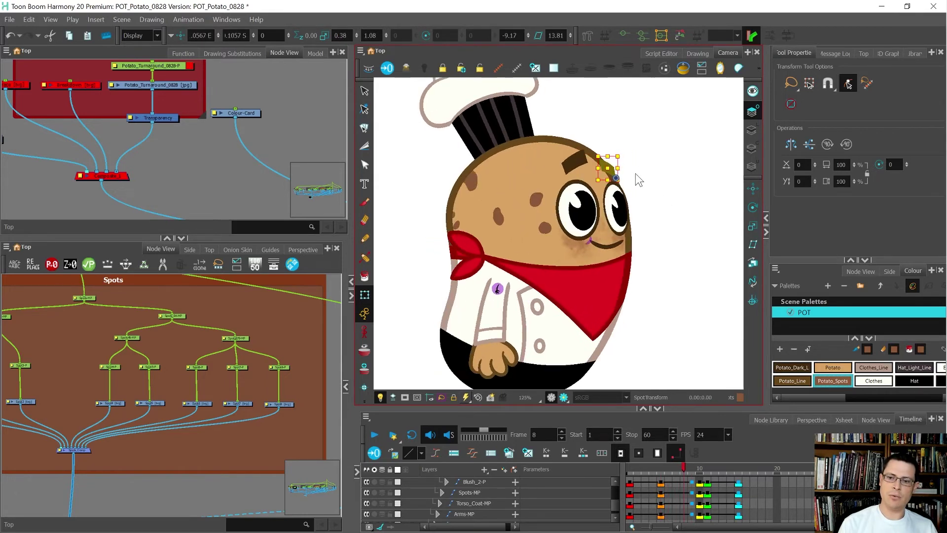
key("period")
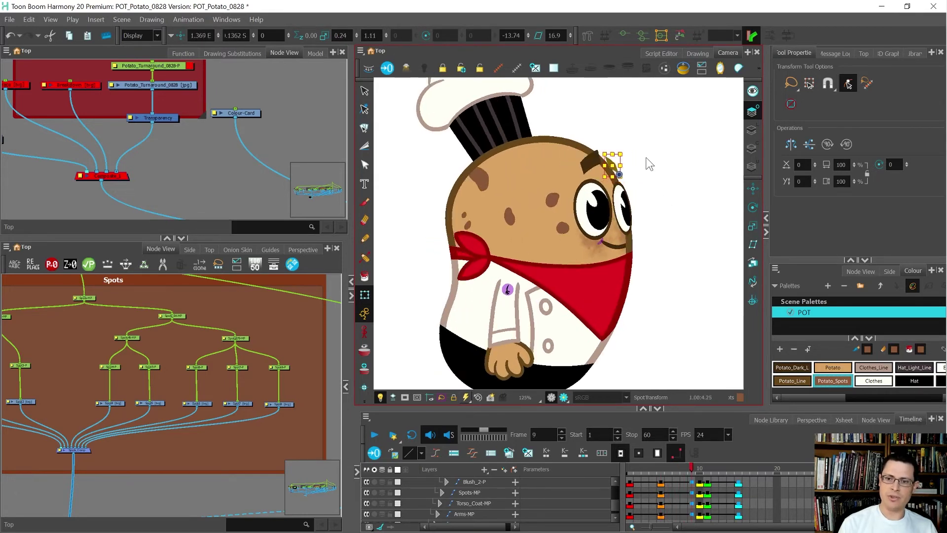
left_click_drag(647, 156, 610, 165)
scroll(610, 158, "up", 3)
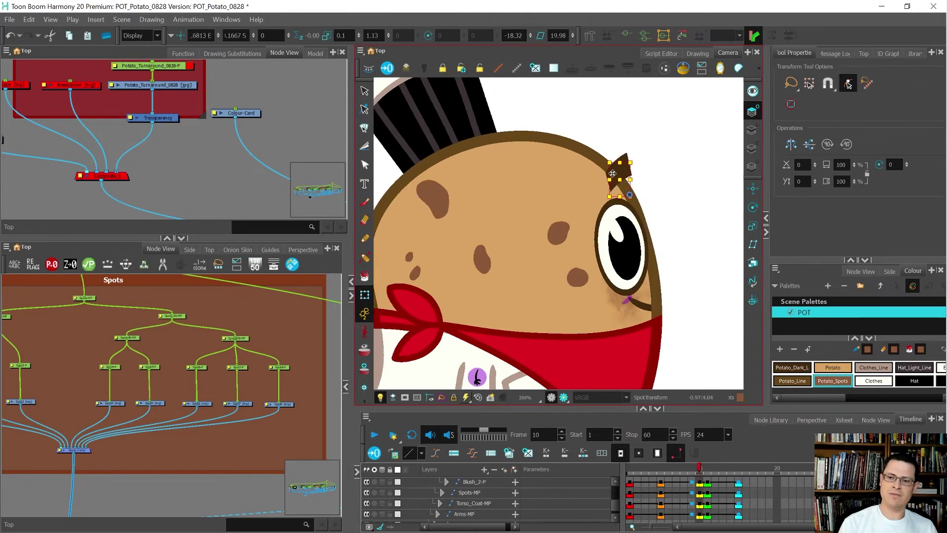
Step: Move the near eyebrow inward on frame 10 and widen it to a horizontal scale of about 0.69
left_click(661, 165)
left_click(627, 177)
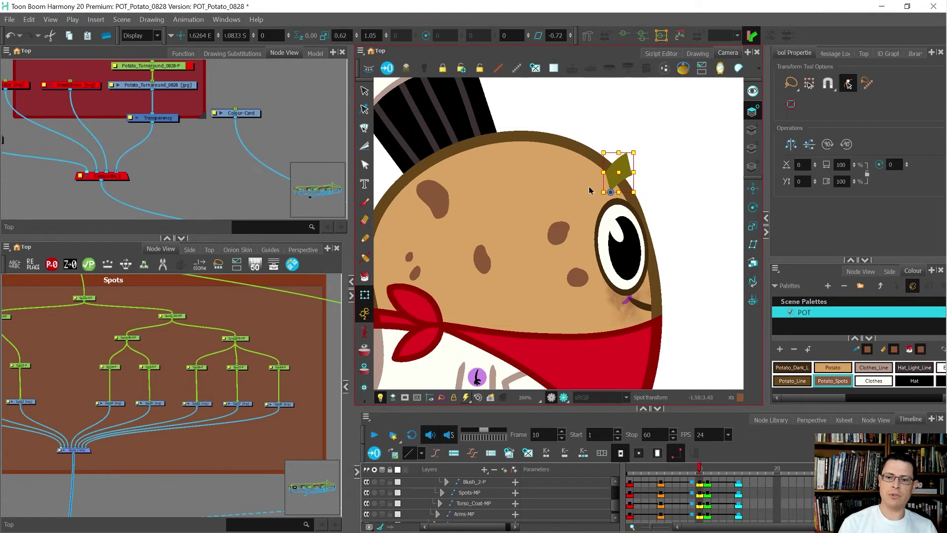
left_click_drag(664, 173, 616, 175)
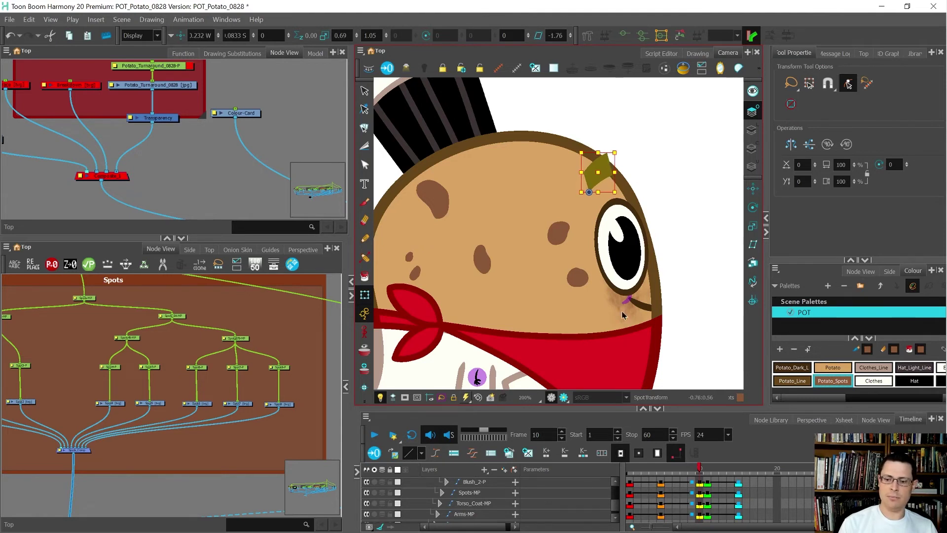
Step: Check the motion of both eyebrows frame by frame around the frame 9 breakdown
left_click(687, 471)
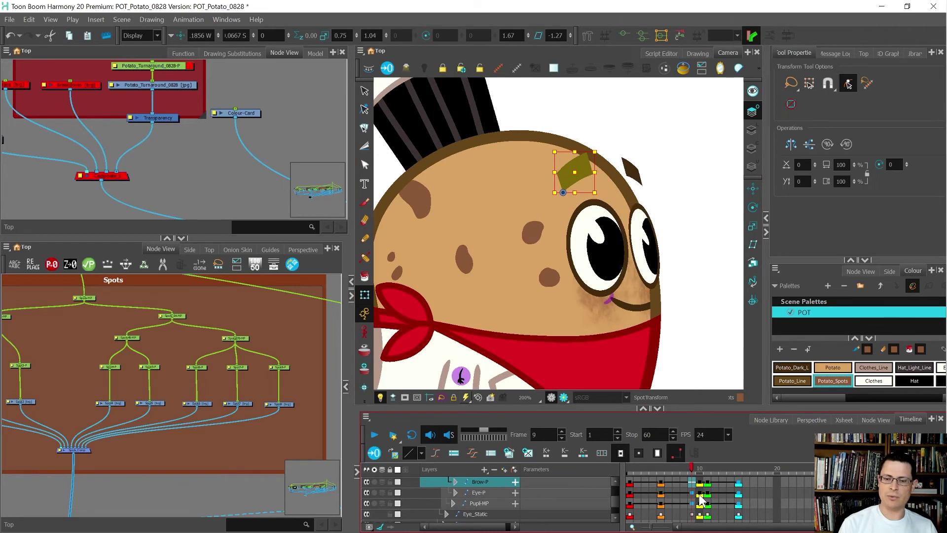
key("comma")
key("comma")
key("comma")
key("comma")
key("period")
key("period")
key("period")
key("period")
key("period")
key("comma")
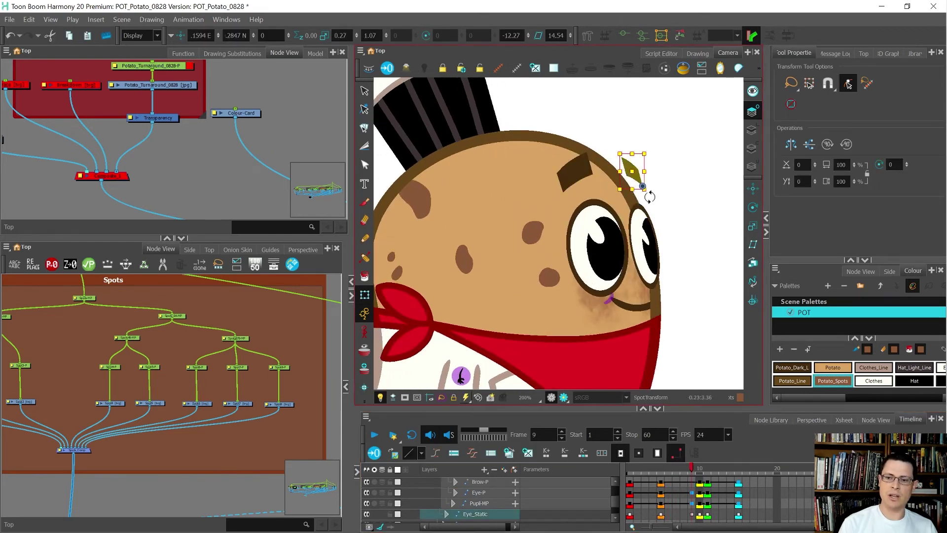
key("comma")
key("comma")
key("comma")
key("period")
key("period")
key("period")
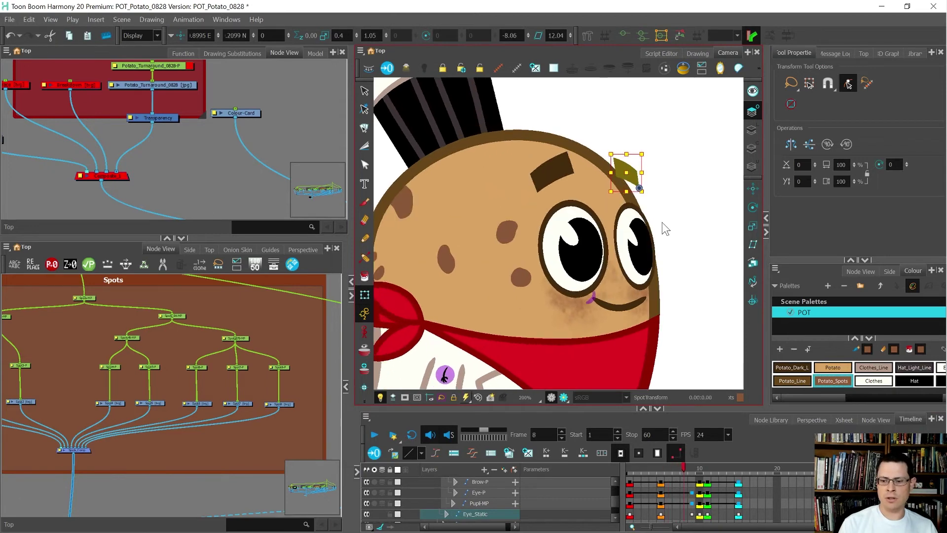
Step: Move the far eyebrow inward on frame 9 and reshape it to about 0.28 by 0.99 scale with a skew of about 4.49
scroll(667, 181, "up", 1)
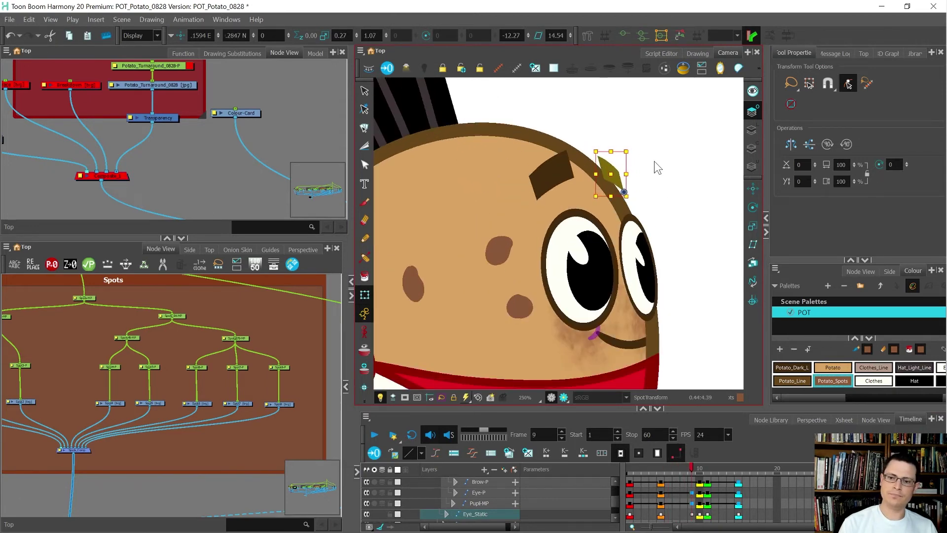
left_click_drag(654, 161, 649, 161)
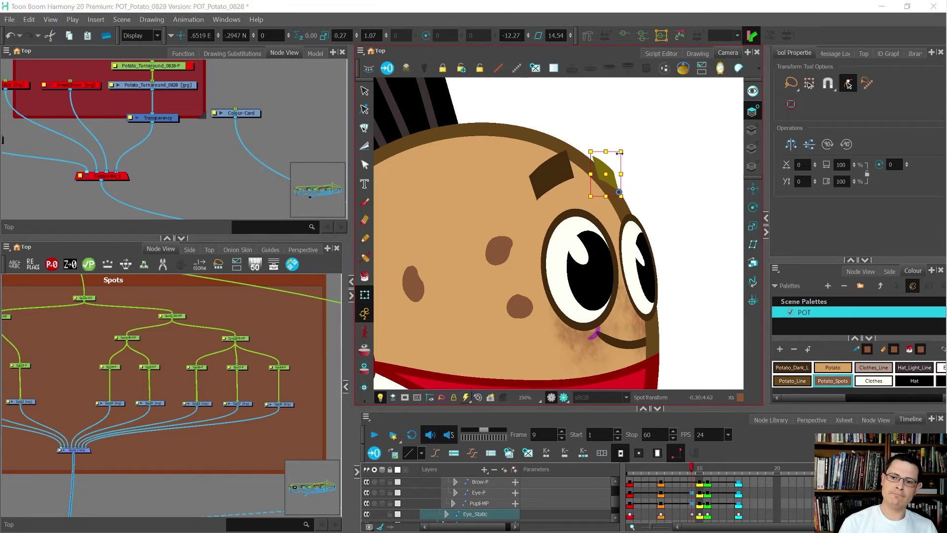
left_click_drag(617, 153, 625, 153)
left_click(655, 166)
Step: Select the far eyebrow on frame 5 and nudge it inward and slightly upward along the head's edge
scroll(658, 167, "down", 6)
key("comma")
key("comma")
key("comma")
key("comma")
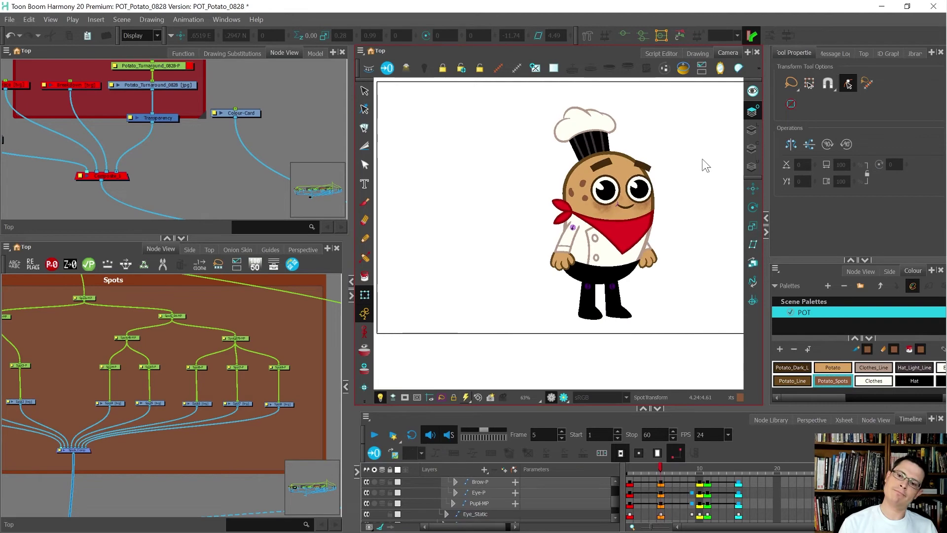
key("comma")
key("period")
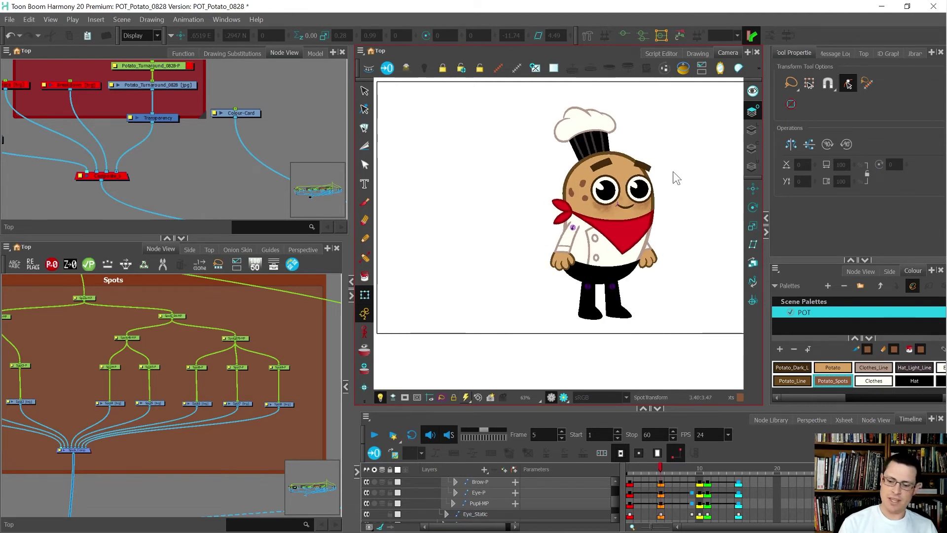
scroll(653, 170, "up", 3)
left_click(633, 162)
scroll(682, 153, "up", 3)
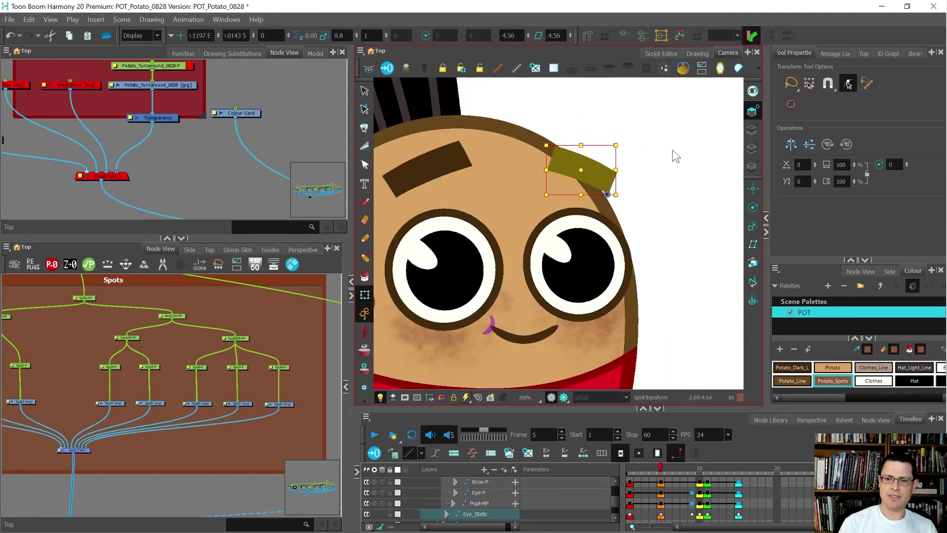
left_click_drag(673, 150, 667, 148)
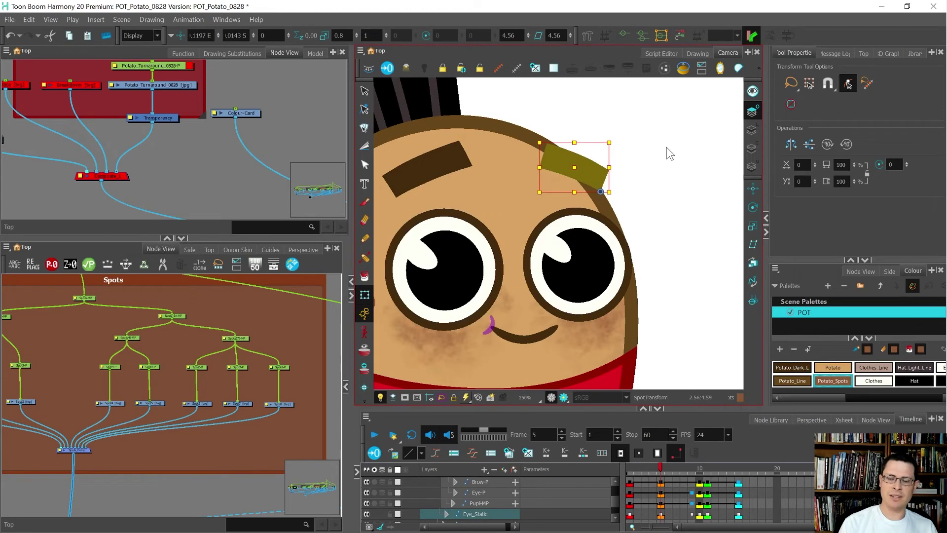
key("Left")
key("Left")
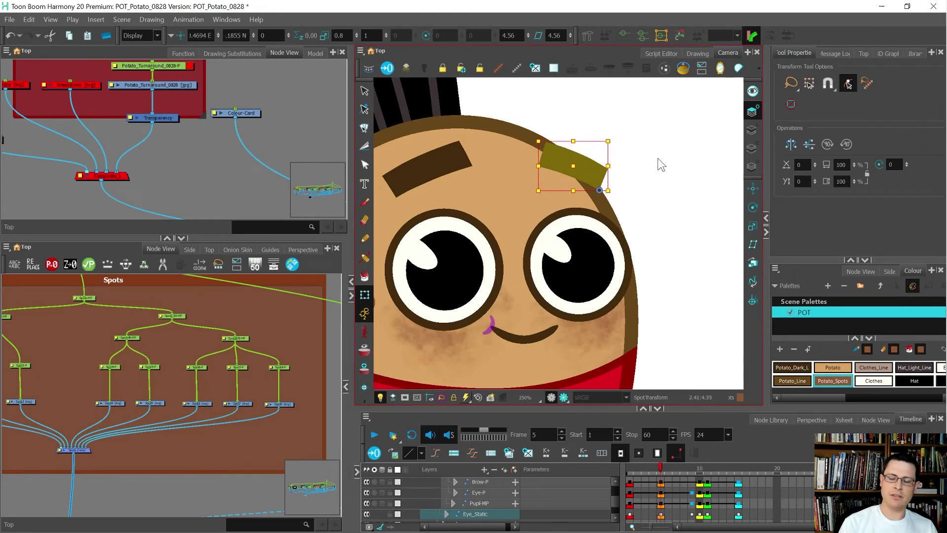
Step: Review the turn frame by frame up to frame 9, checking how the eyebrows and eyes follow the head
key("period")
key("period")
key("period")
key("comma")
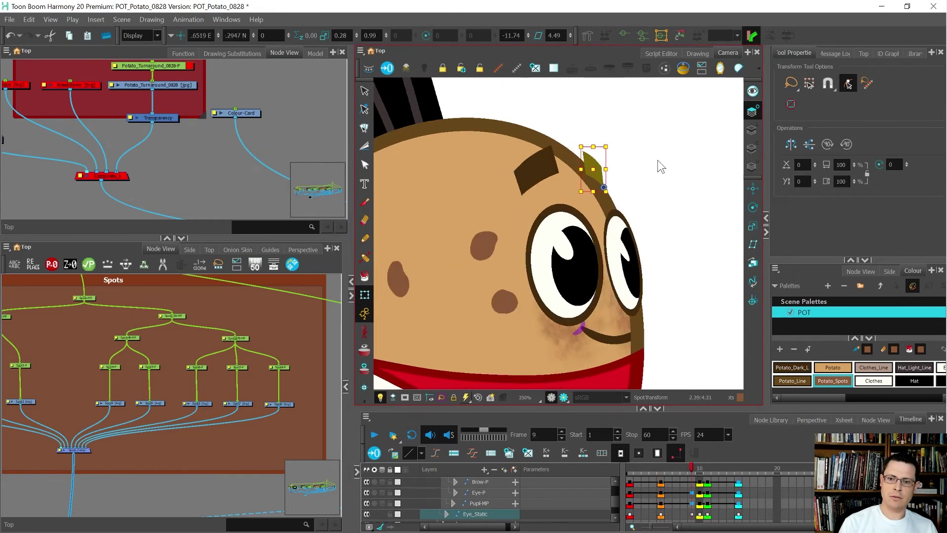
key("comma")
key("comma")
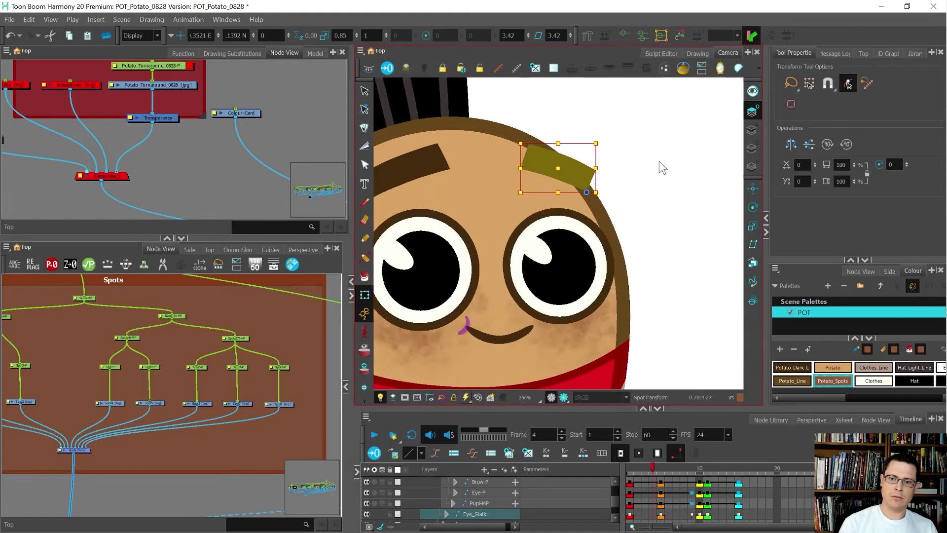
scroll(662, 167, "down", 3)
key("comma")
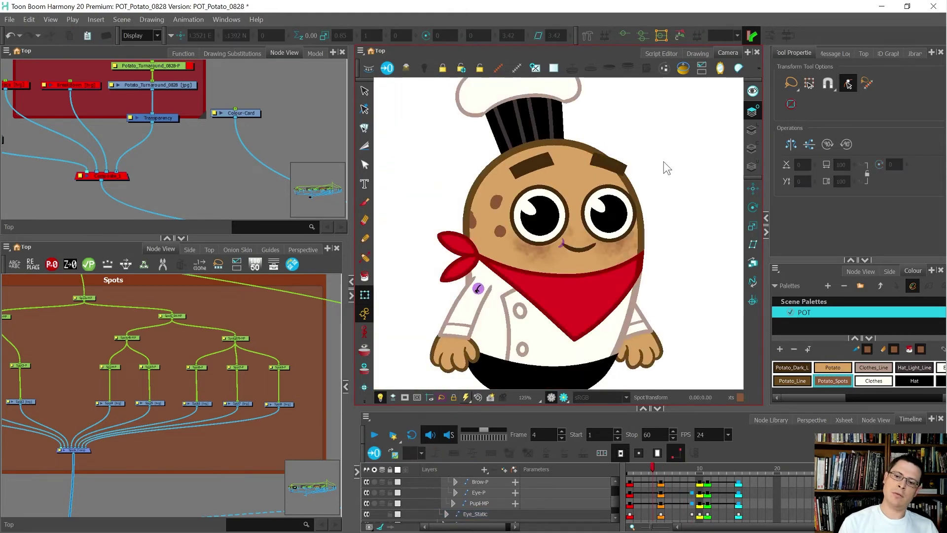
key("period")
key("period")
key("period")
key("period")
key("period")
key("period")
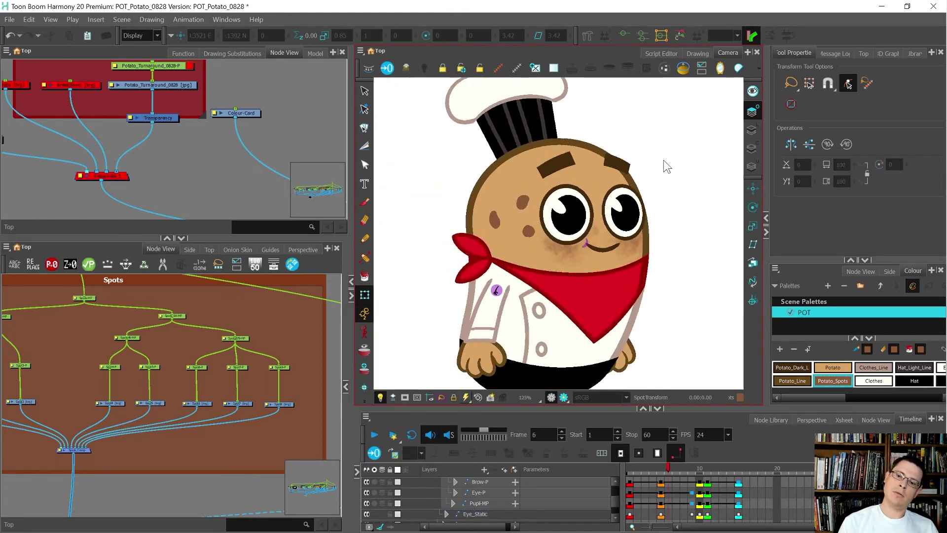
key("1")
key("comma")
key("comma")
key("comma")
key("period")
key("period")
key("period")
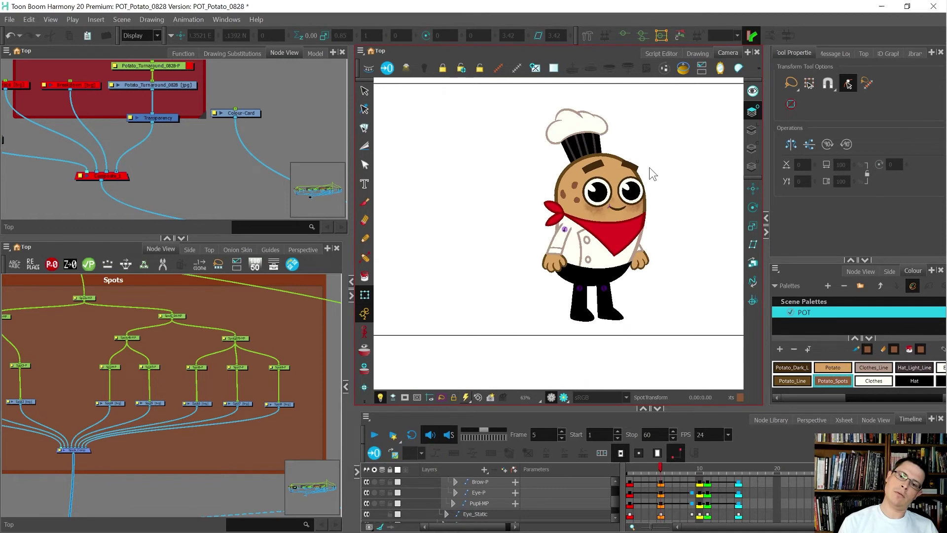
key("comma")
key("comma")
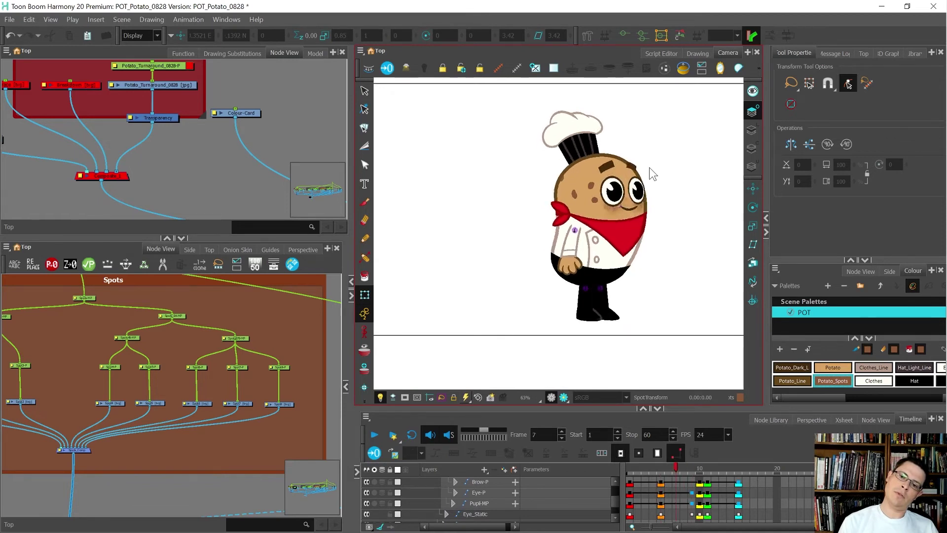
key("period")
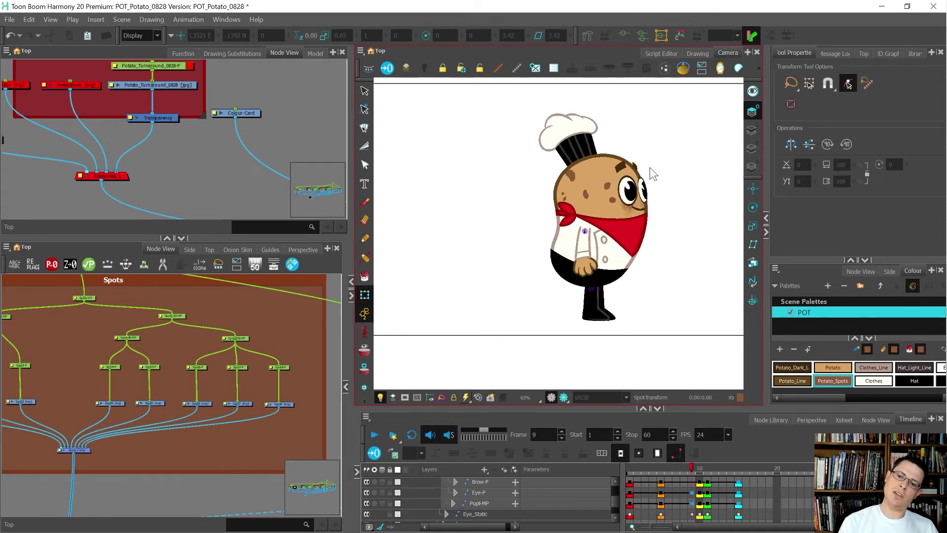
Step: Rescale the far eye's pupil with its highlight on frame 9 to about 0.45 horizontally and 0.96 vertically
scroll(650, 194, "up", 3)
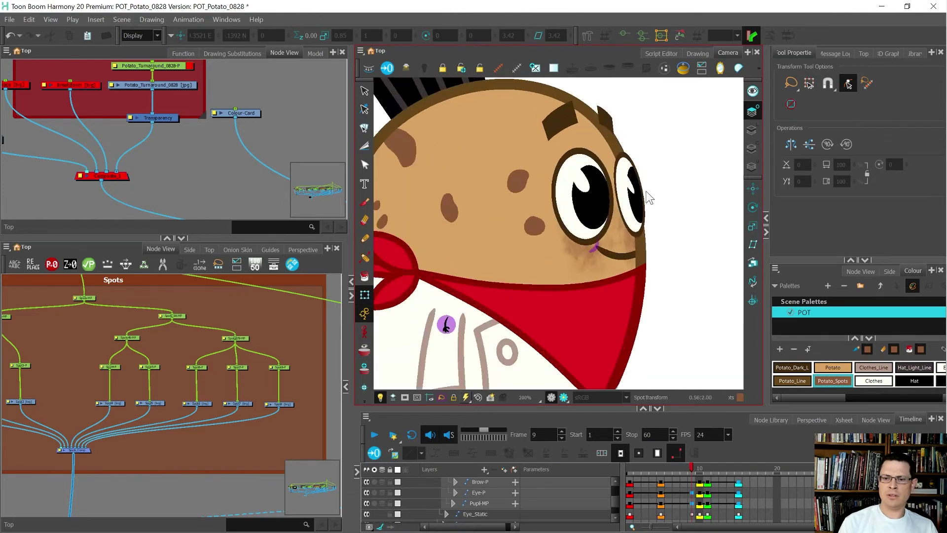
left_click(639, 207)
scroll(666, 197, "up", 1)
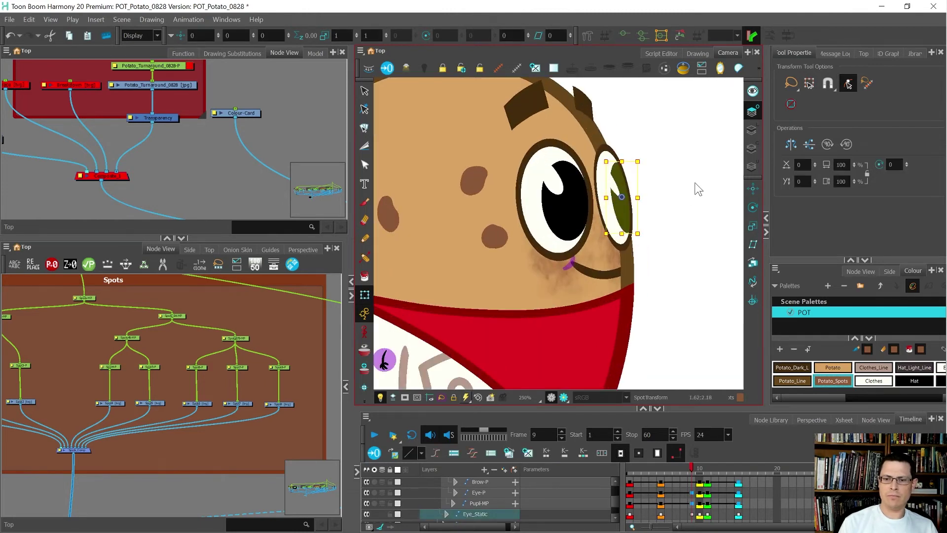
key("b")
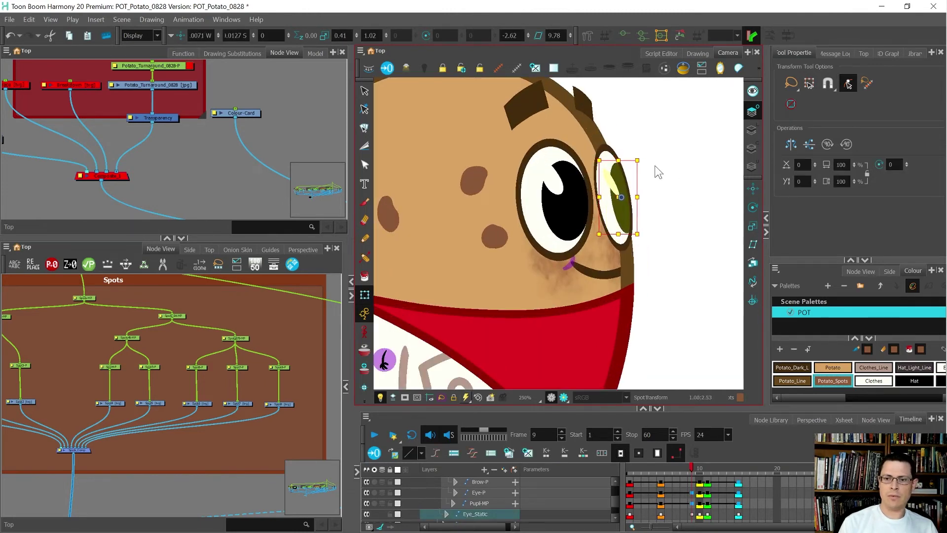
left_click_drag(639, 159, 632, 161)
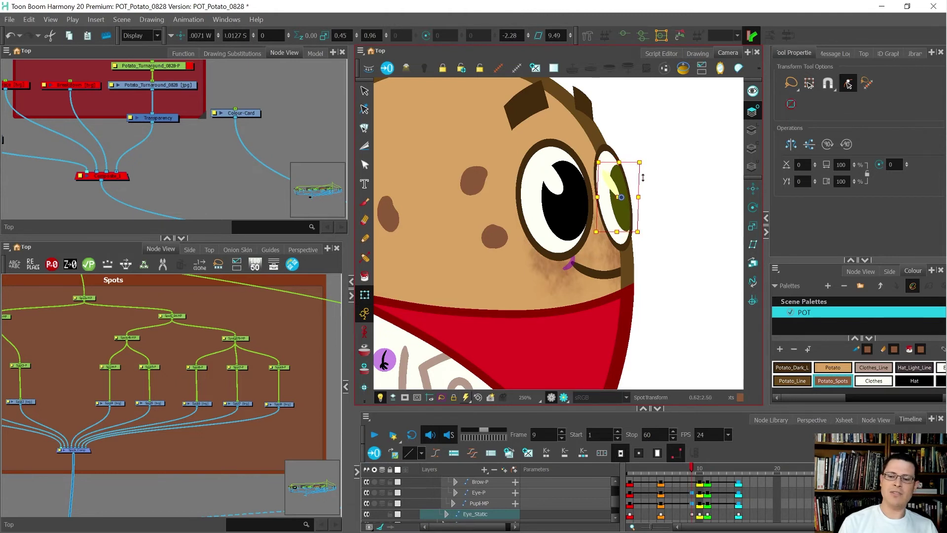
left_click(615, 187)
left_click_drag(624, 186, 624, 162)
scroll(613, 162, "up", 3)
Step: Try to shift the far eye's pupil without its highlight toward the face's outer edge on frame 9
left_click(637, 207)
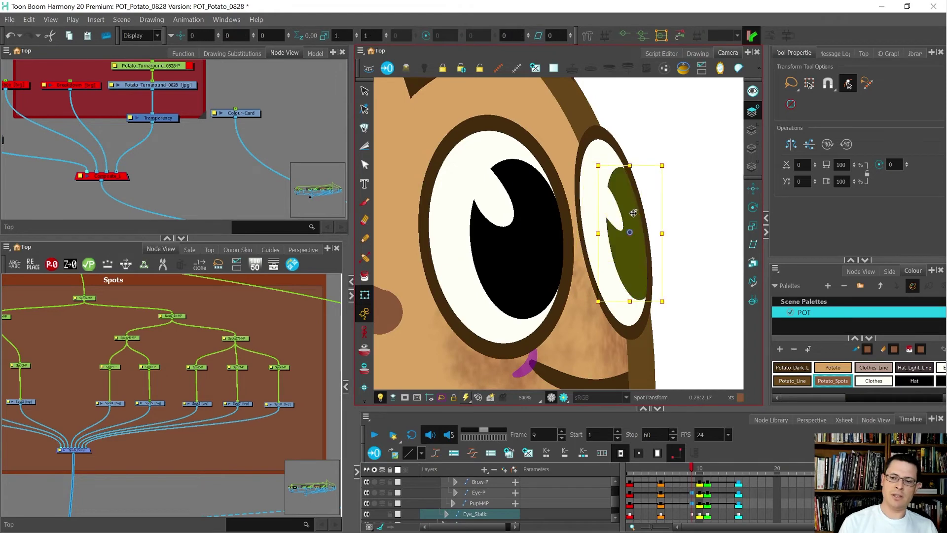
scroll(637, 211, "down", 2)
left_click_drag(632, 206, 639, 206)
key("ctrl+z")
Step: Locate the far pupil's peg in the node network and parent Pupil_HL-P under Pupil-P
left_click(626, 205)
key("o")
scroll(148, 406, "down", 4)
scroll(147, 406, "up", 4)
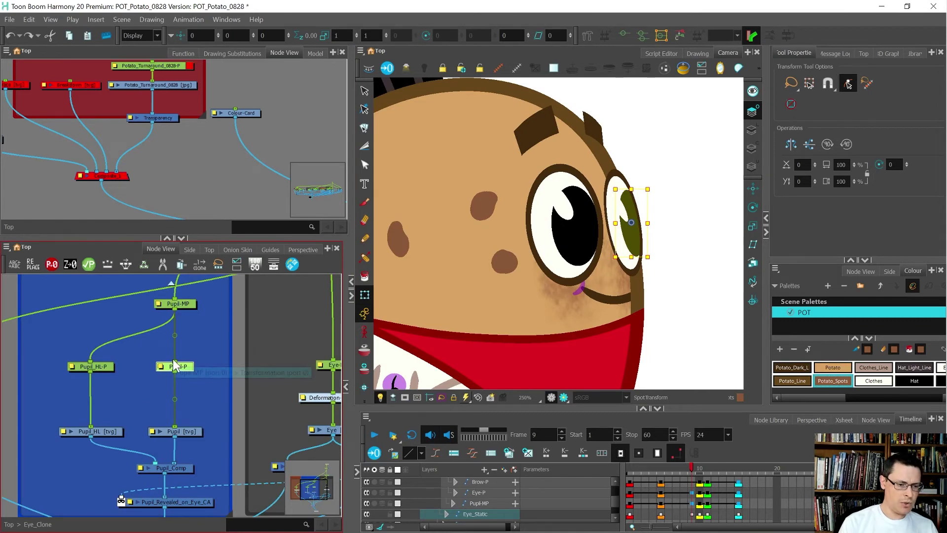
left_click_drag(174, 371, 96, 356)
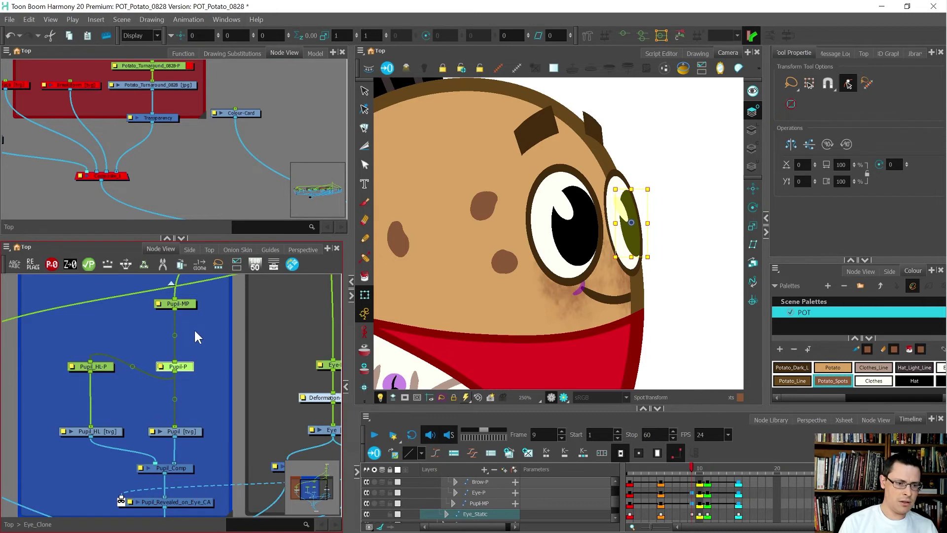
left_click_drag(195, 330, 157, 300)
key("Delete")
left_click(190, 363)
key("ctrl+z")
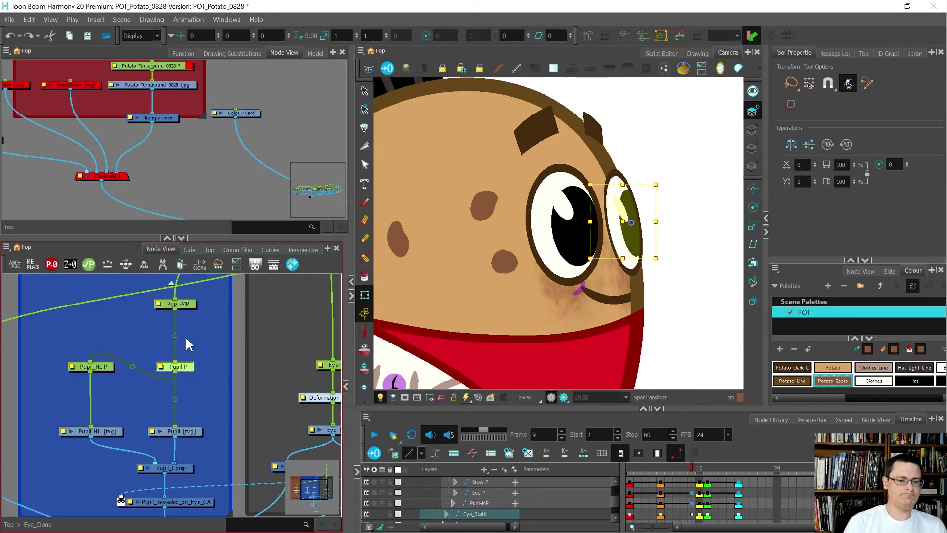
Step: Delete the extra Pupil-P peg from both the Eye_Clone and Eye node groups
key("Delete")
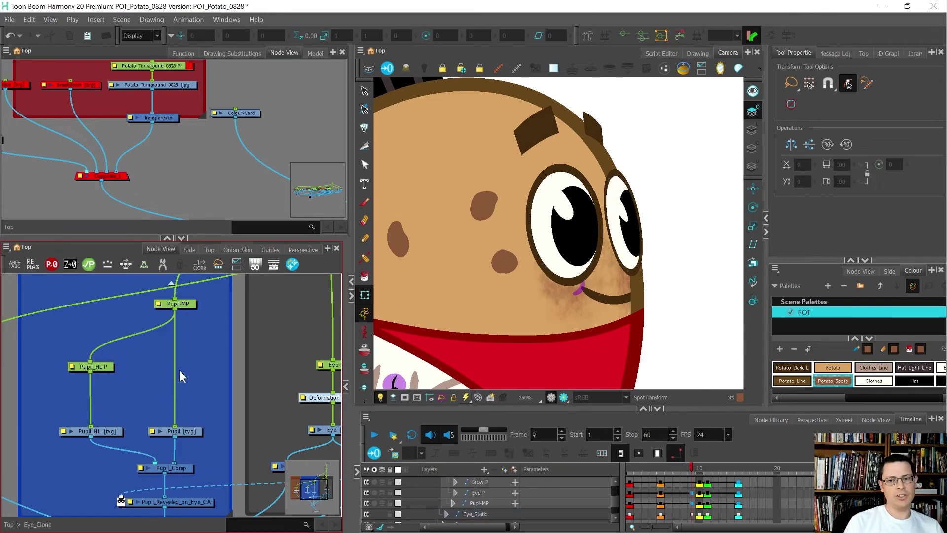
left_click_drag(206, 345, 153, 280)
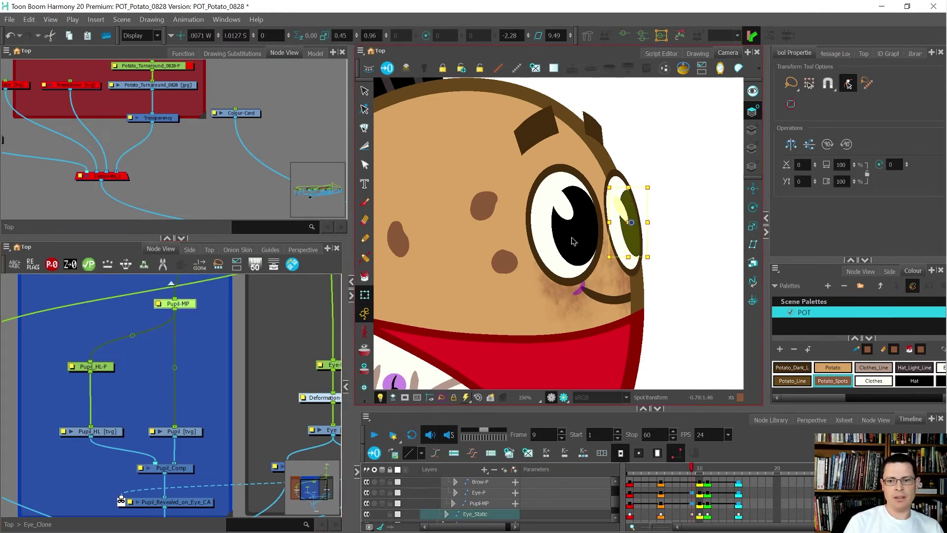
left_click(565, 236)
key("Delete")
key("ctrl+z")
key("Delete")
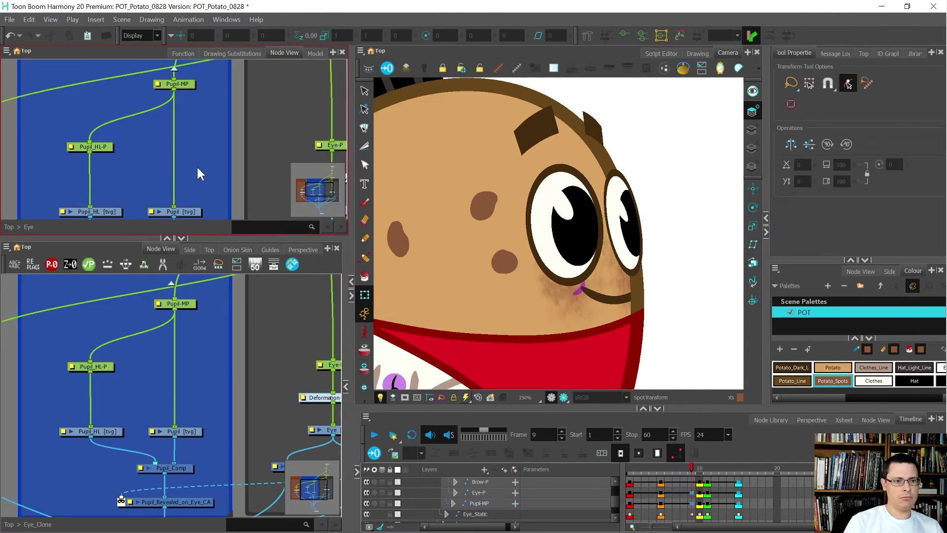
Step: Review the turn frame by frame up to frame 14, checking how the face features travel around the head
scroll(624, 262, "down", 3)
key("comma")
key("comma")
key("comma")
key("comma")
key("period")
key("period")
key("period")
key("period")
key("period")
key("period")
key("period")
key("period")
key("period")
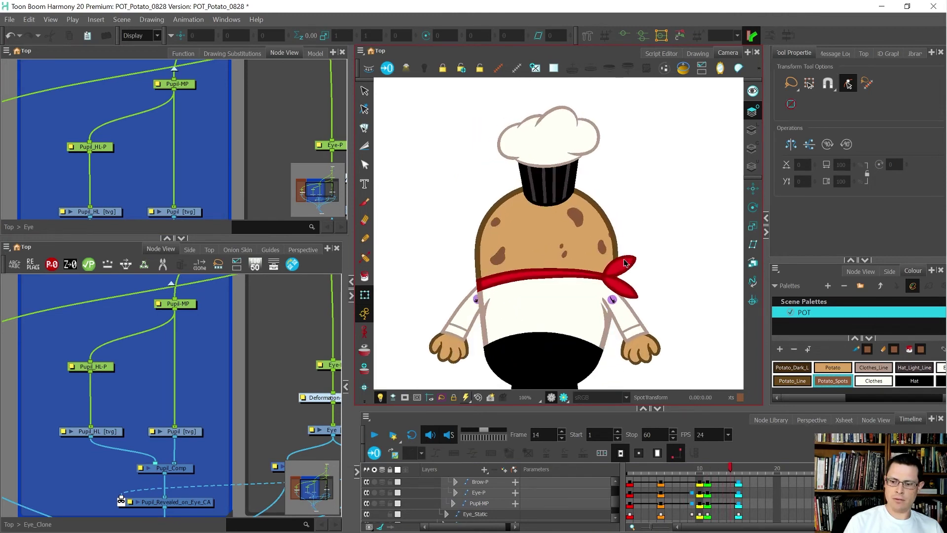
key("comma")
key("comma")
key("comma")
key("comma")
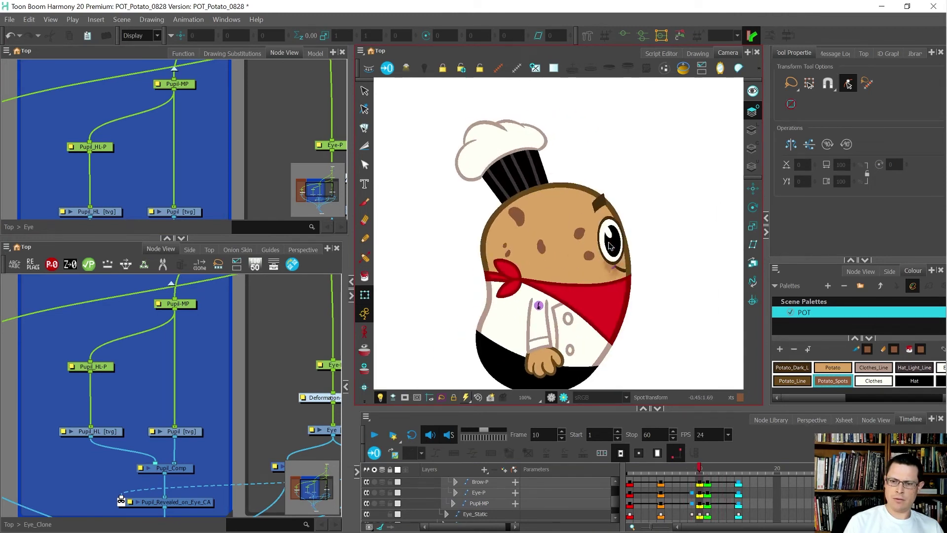
key("period")
key("period")
Step: Select the potato spots beside the eye and shift them outward past the head's edge on frame 15, to about 6.76 E
left_click(610, 240)
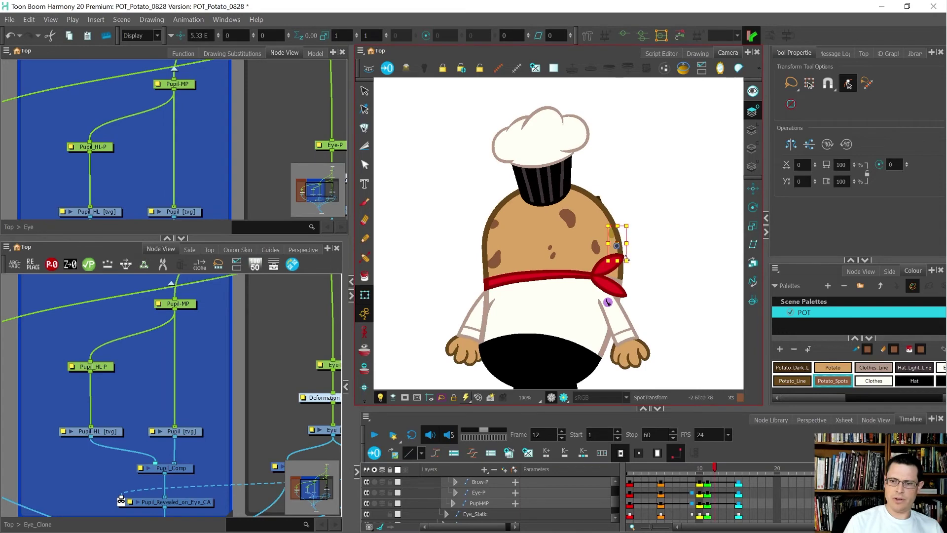
key("2")
key("period")
key("period")
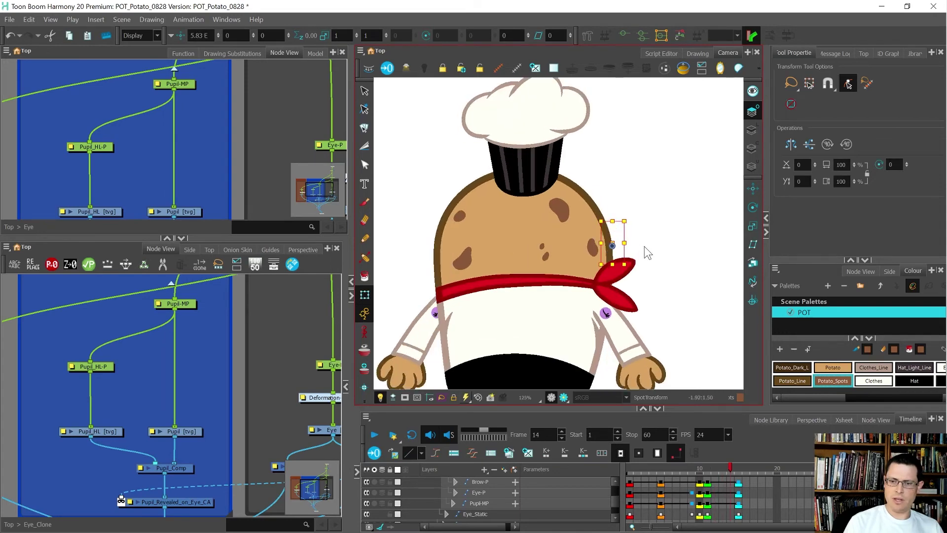
key("comma")
key("comma")
key("comma")
key("comma")
key("comma")
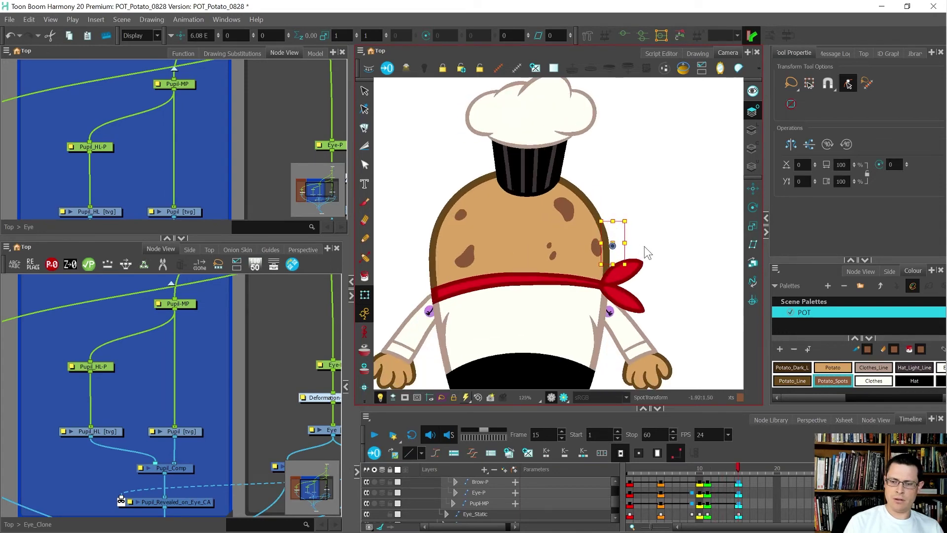
key("period")
key("period")
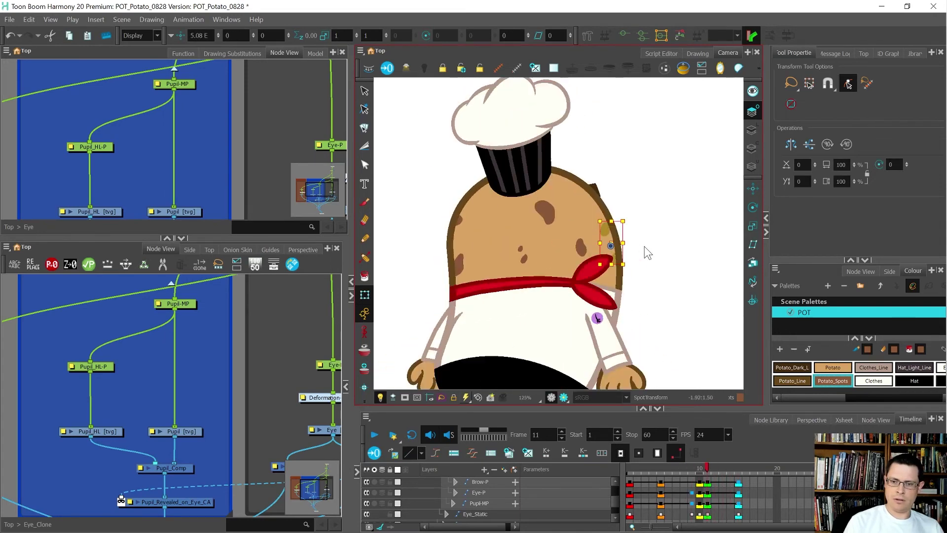
key("period")
key("period")
key("period")
key("period")
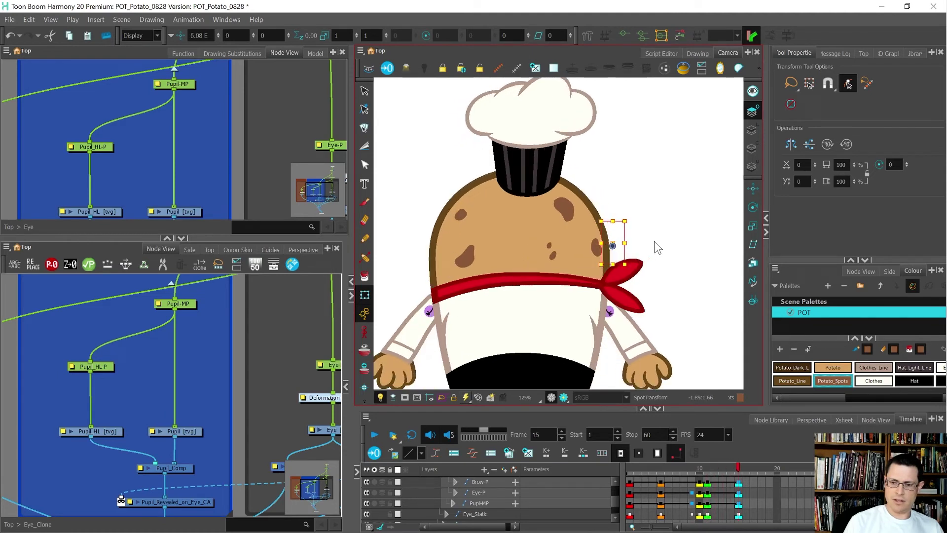
left_click_drag(661, 241, 679, 241)
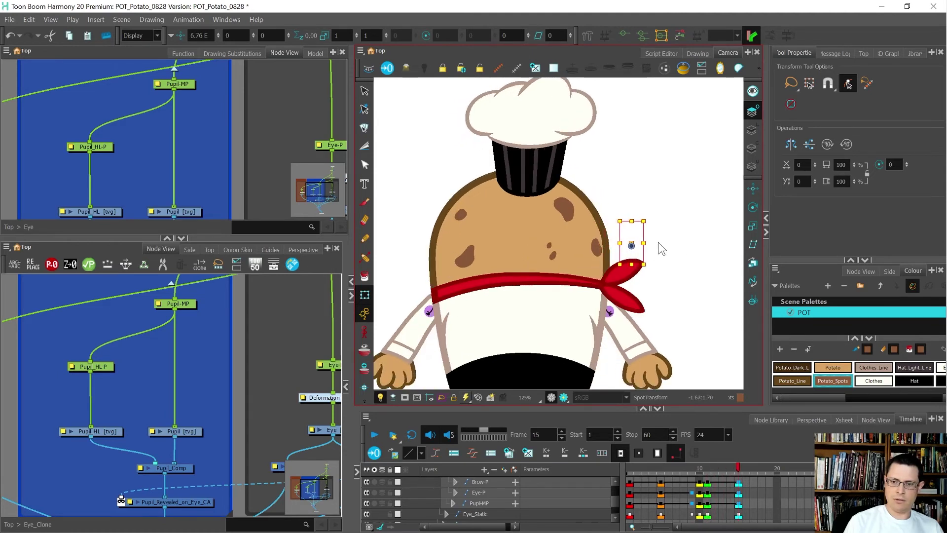
Step: Examine the moved spots up close, then replay the turn back and forth from the front view to the back view
scroll(645, 238, "up", 3)
key("comma")
key("comma")
key("comma")
key("comma")
key("comma")
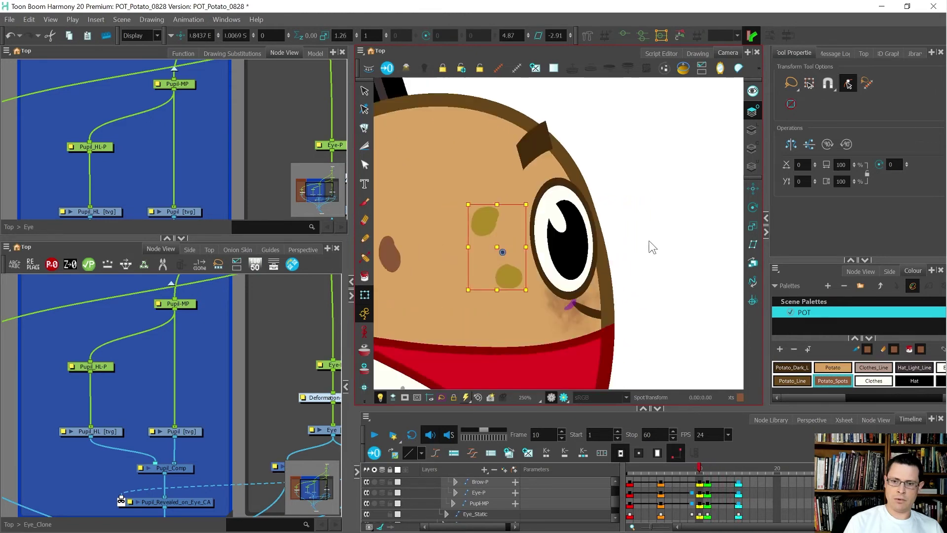
scroll(654, 239, "down", 4)
key("period")
key("period")
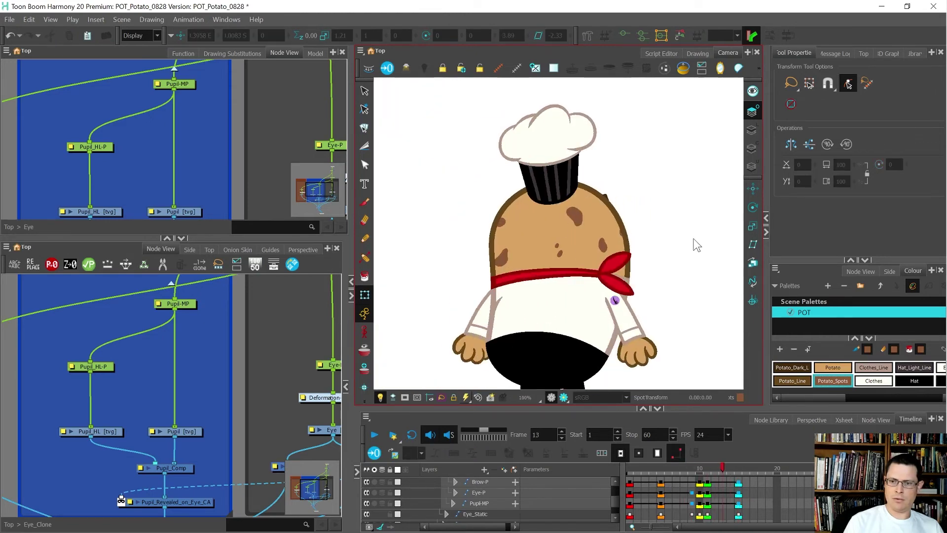
key("comma")
key("comma")
key("comma")
key("comma")
key("comma")
key("comma")
key("comma")
key("comma")
key("comma")
key("comma")
key("comma")
key("period")
key("period")
key("period")
key("period")
key("period")
key("period")
key("period")
key("period")
key("period")
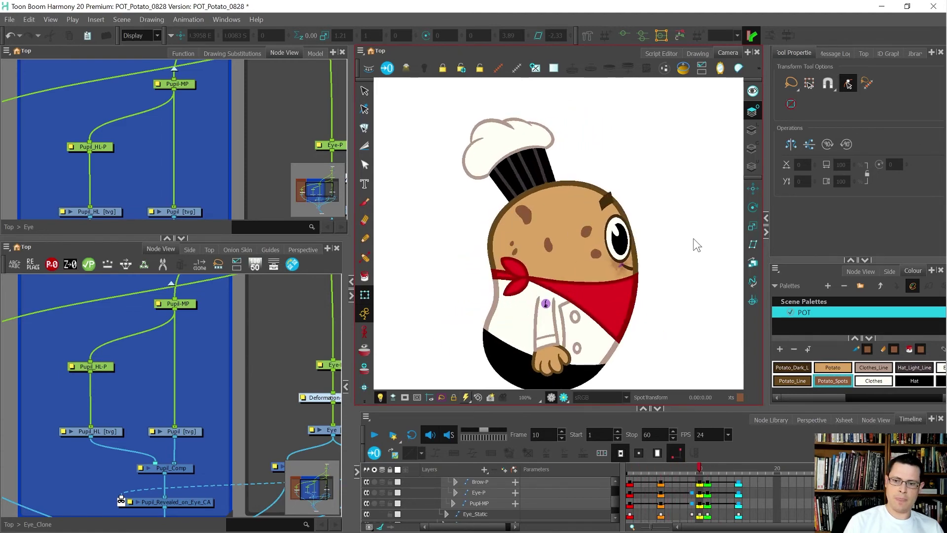
Step: Compare frames 8 to 10 on the full figure and inspect the near eye and its pupil peg on frame 10
scroll(693, 239, "down", 3)
key("comma")
key("comma")
key("period")
key("comma")
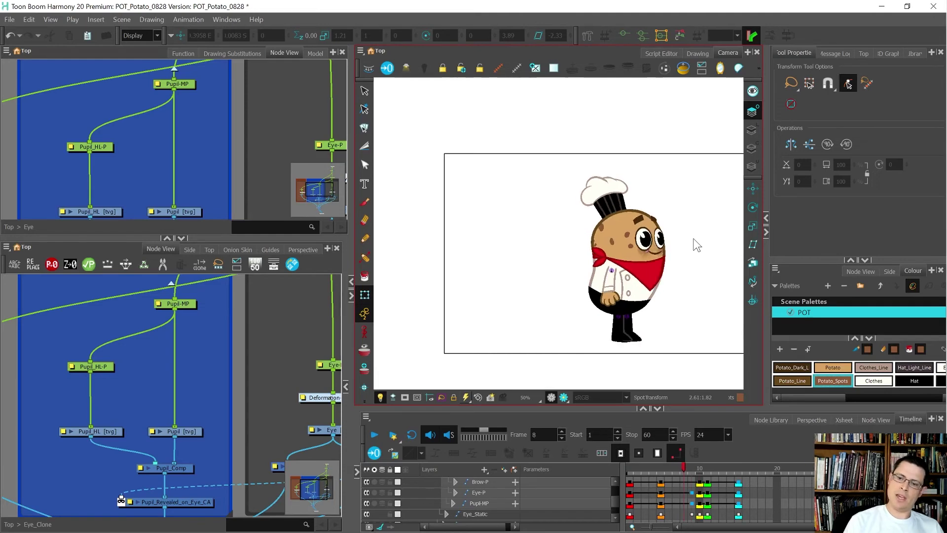
key("period")
key("period")
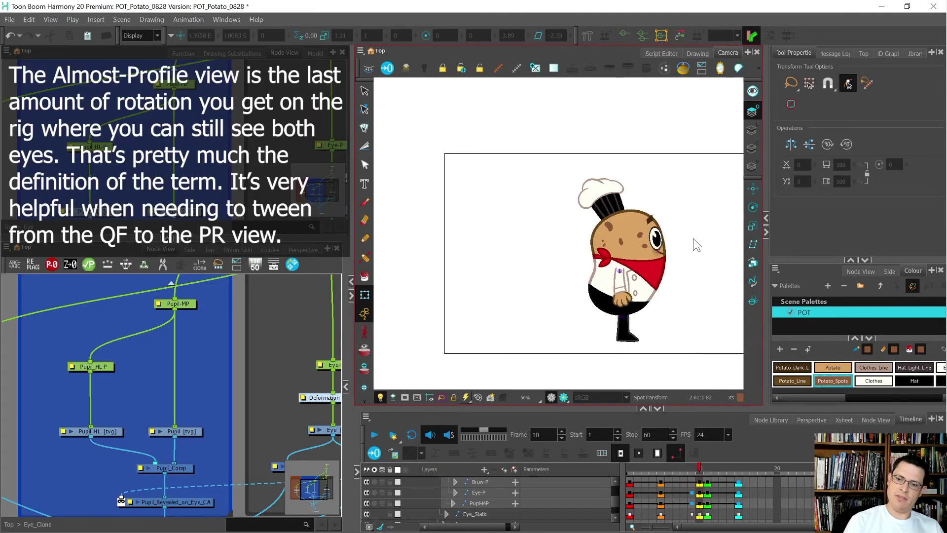
key("comma")
key("period")
scroll(664, 235, "up", 5)
left_click(641, 245)
key("b")
scroll(683, 239, "up", 1)
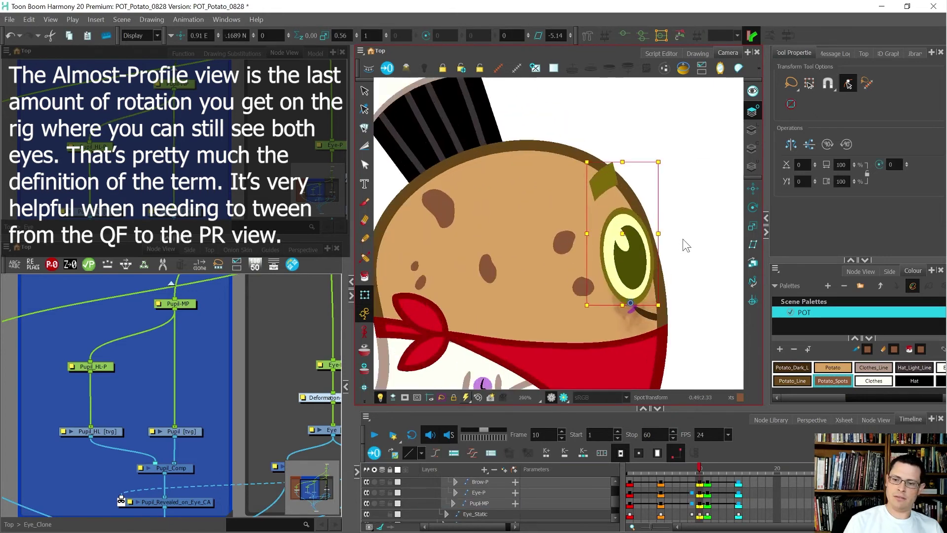
scroll(682, 239, "up", 2)
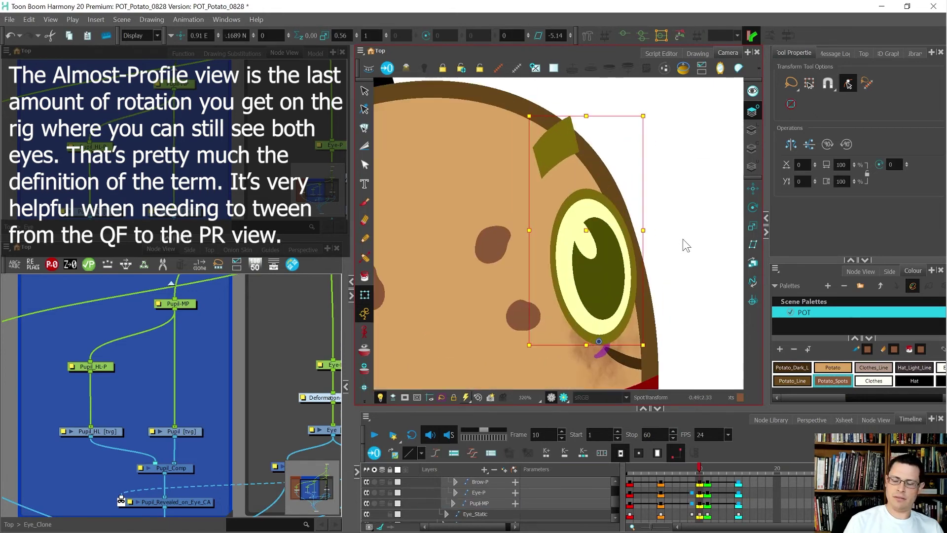
key("b")
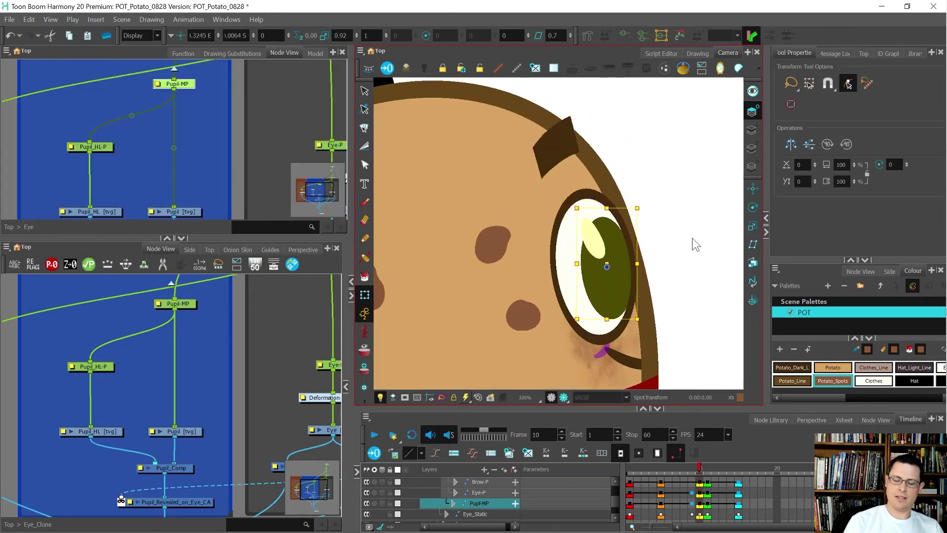
left_click(693, 239)
Step: Examine the transition from the almost-profile pose on frame 10 to the back pose on frame 15
scroll(653, 219, "down", 5)
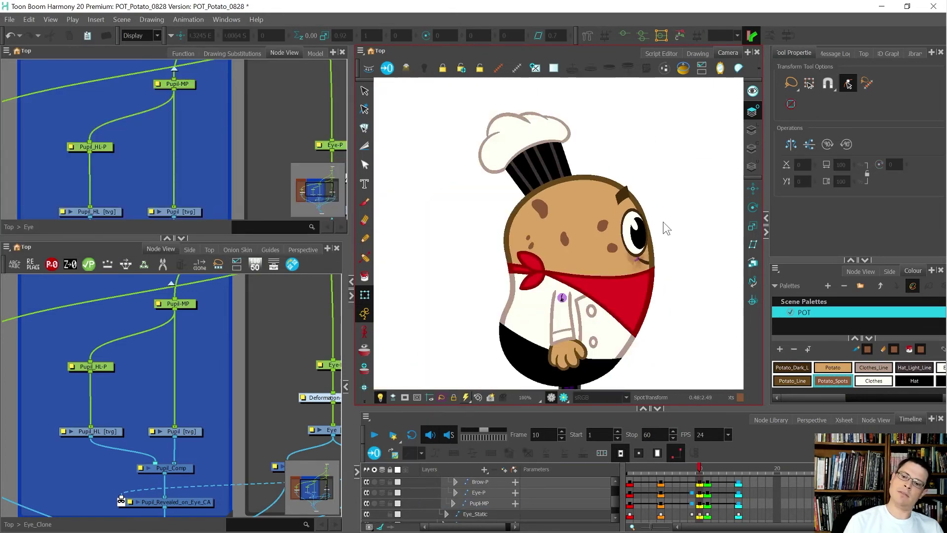
key("comma")
key("comma")
key("comma")
key("comma")
key("period")
key("period")
key("period")
key("period")
key("period")
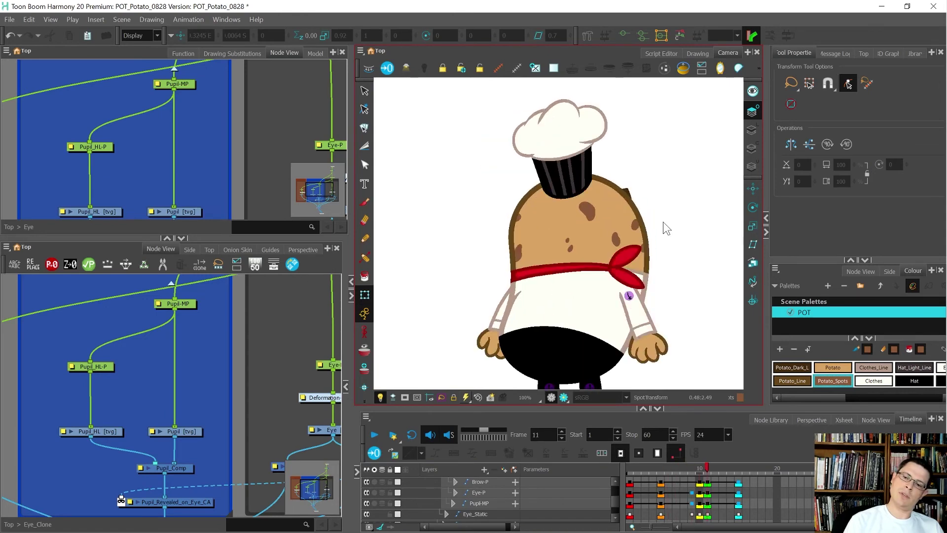
key("period")
key("period")
key("comma")
key("comma")
key("comma")
key("period")
key("period")
key("period")
key("period")
key("period")
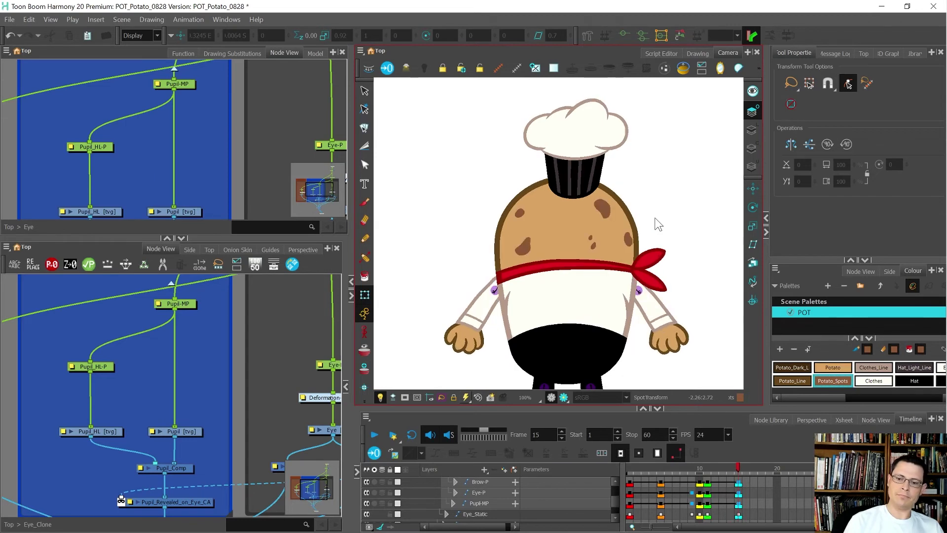
Step: Recenter the camera view and review the entire turnaround frame by frame, ending on frame 1
key("shift+m")
key("comma")
key("comma")
key("comma")
key("comma")
key("comma")
key("comma")
key("comma")
key("comma")
key("comma")
key("comma")
key("comma")
key("comma")
key("comma")
key("comma")
key("period")
key("period")
key("period")
key("period")
key("period")
key("period")
key("period")
key("period")
key("period")
key("period")
key("period")
key("comma")
key("comma")
key("comma")
key("comma")
key("comma")
key("comma")
key("comma")
key("comma")
key("comma")
key("comma")
key("comma")
scroll(607, 247, "up", 1)
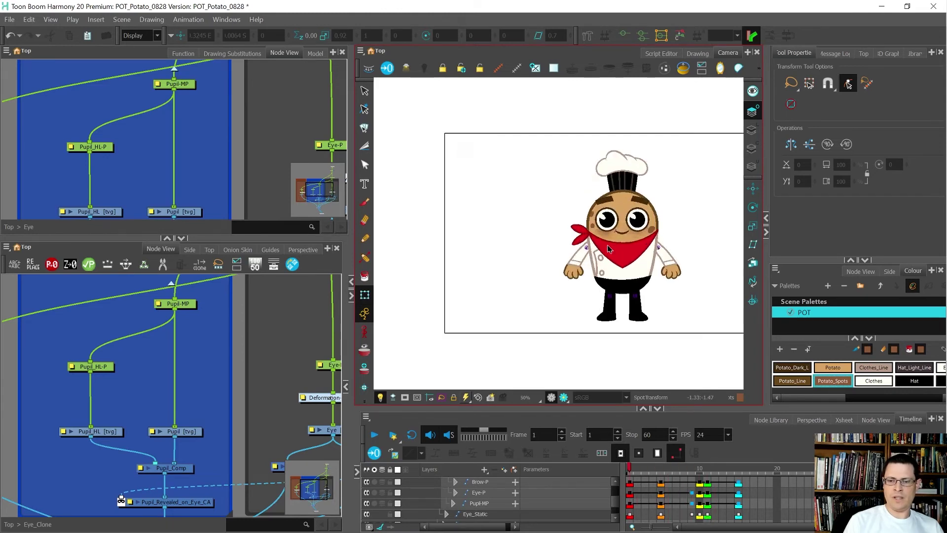
Step: Compare frames 1 and 2 close up around the shoulder and neckerchief, checking how the arm joins the body
scroll(564, 249, "up", 5)
key("period")
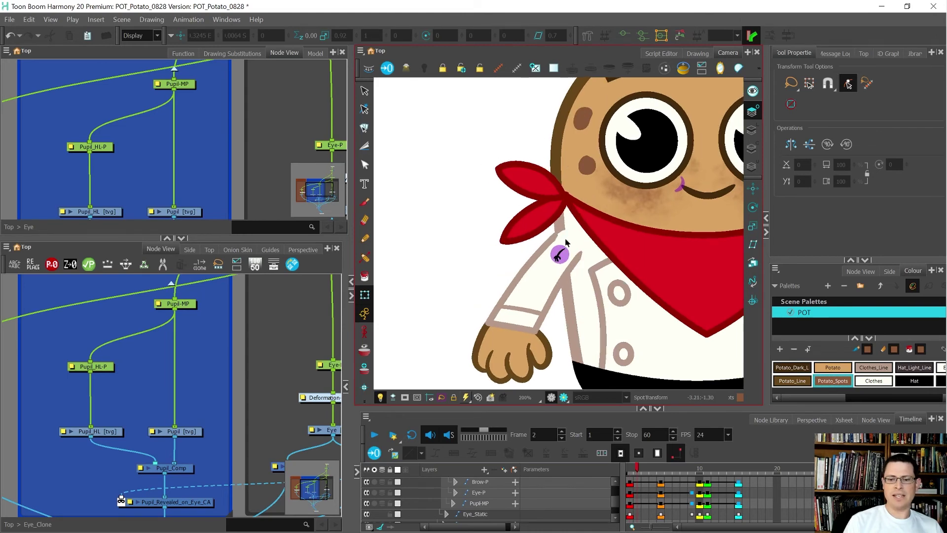
scroll(567, 240, "down", 3)
scroll(568, 246, "up", 3)
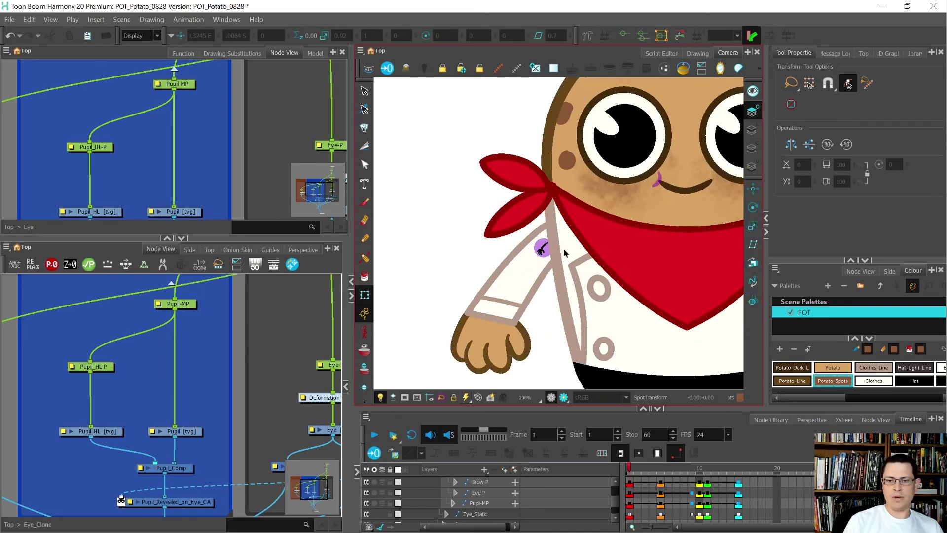
scroll(565, 251, "down", 3)
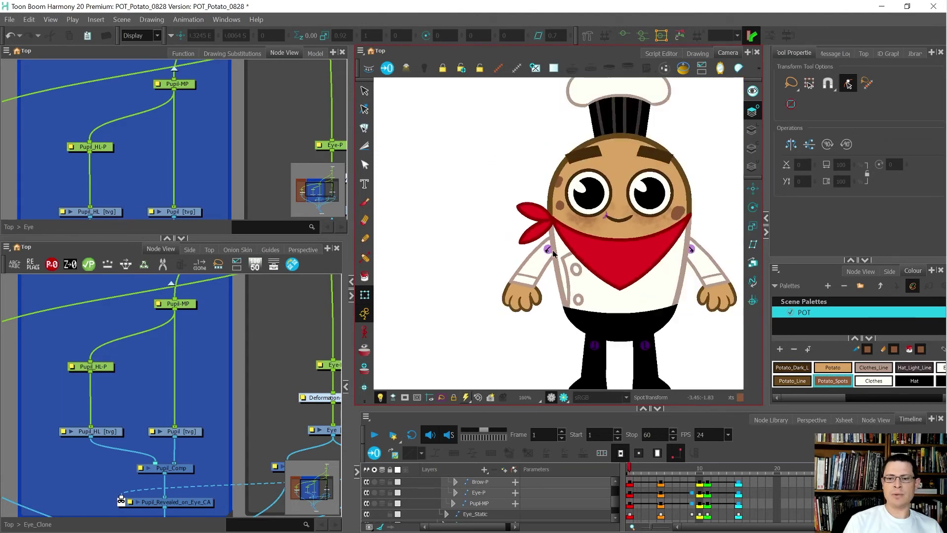
scroll(608, 225, "down", 1)
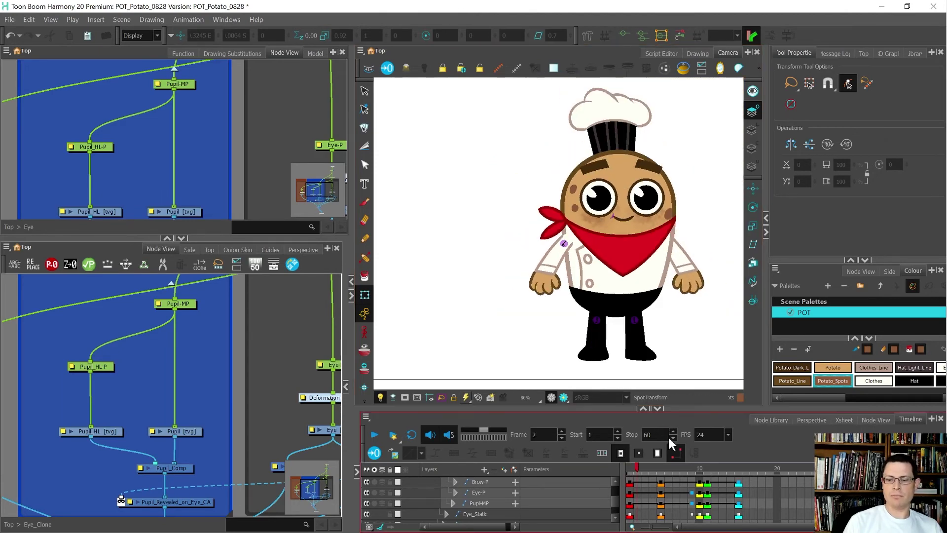
Step: Jump to the character's PTO_Scene-P layer in the timeline and extend its exposure by one frame at frame 1
left_click(635, 481)
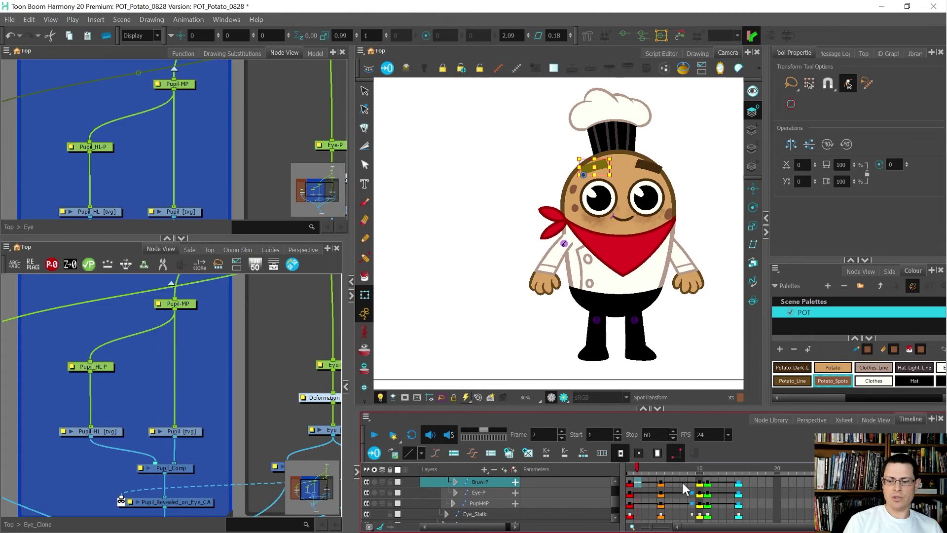
key("F3")
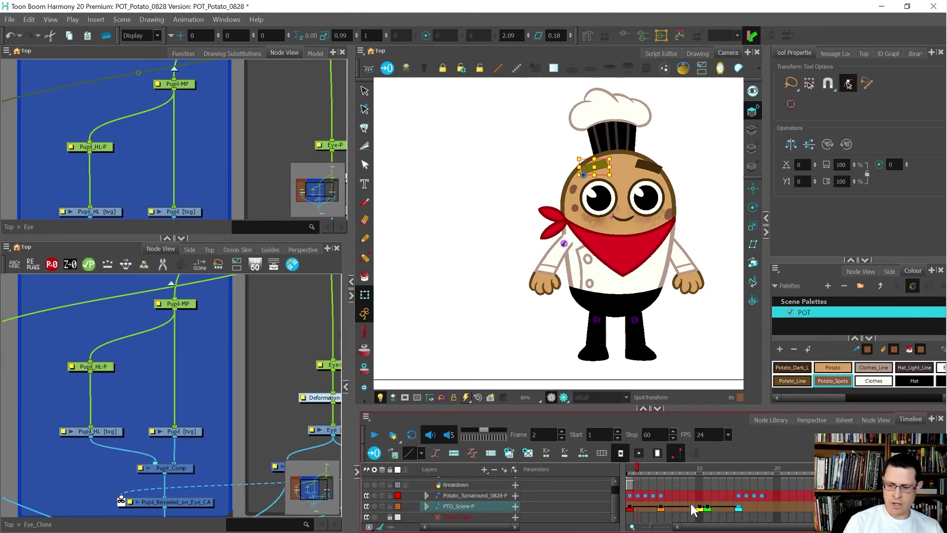
left_click(693, 508)
left_click(697, 507)
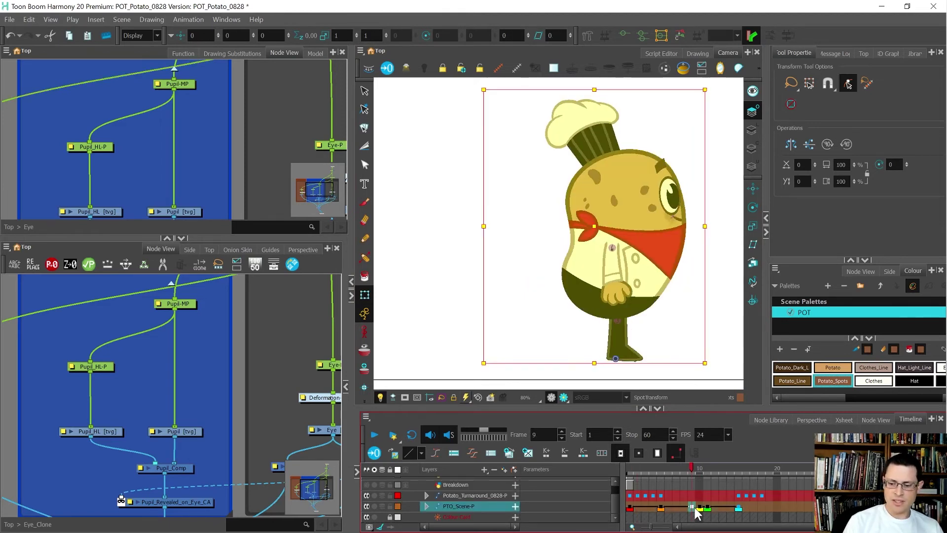
left_click(694, 507)
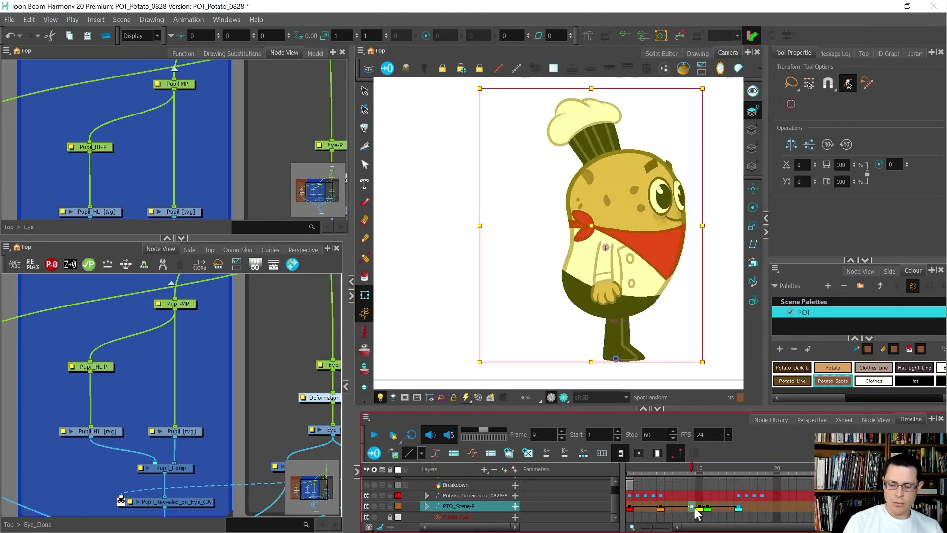
left_click(631, 508)
key("plus")
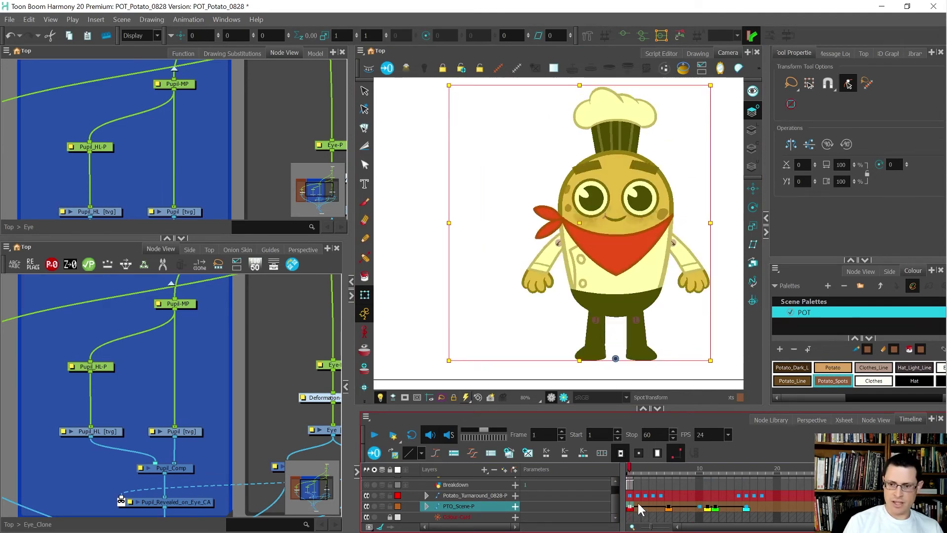
left_click(638, 503)
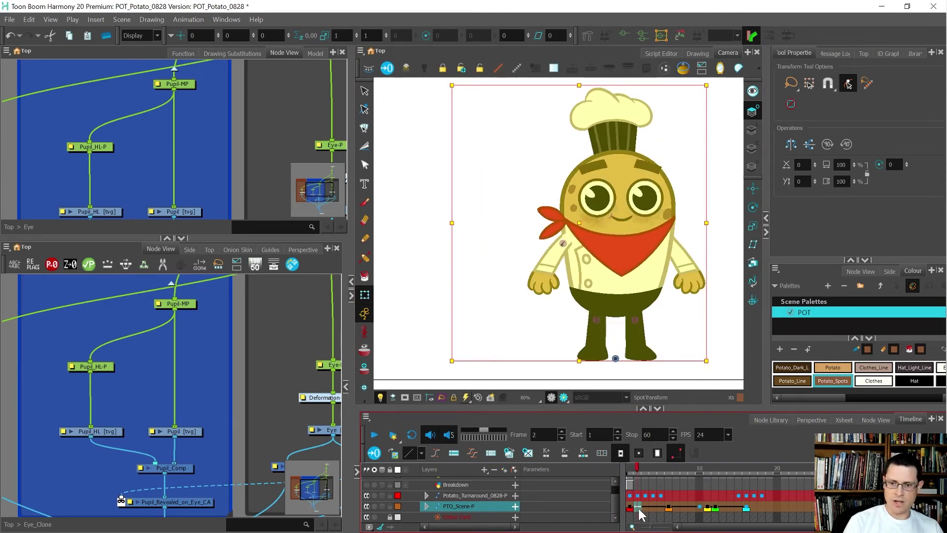
Step: Nudge the character's arm below the neckerchief knot slightly towards the body on frame 2
key("2")
left_click(567, 242)
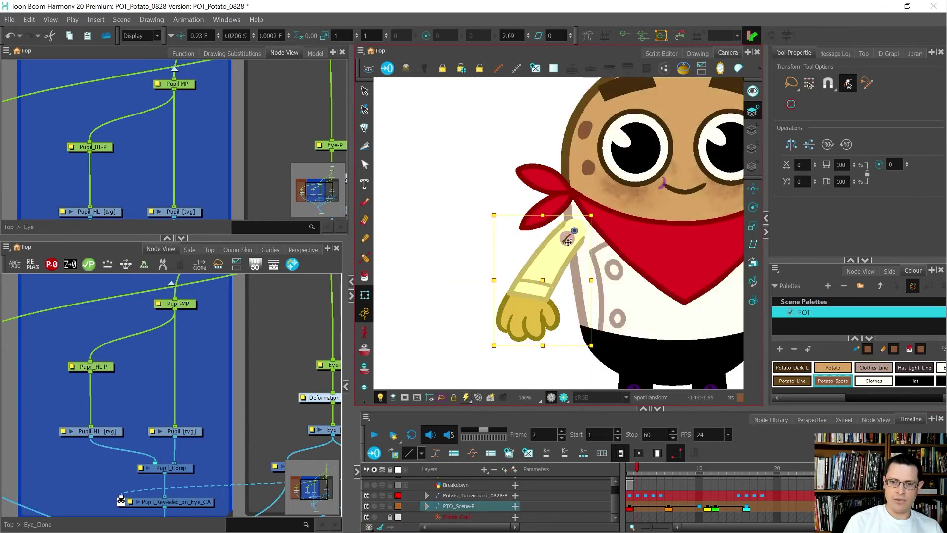
key("Right")
key("Right")
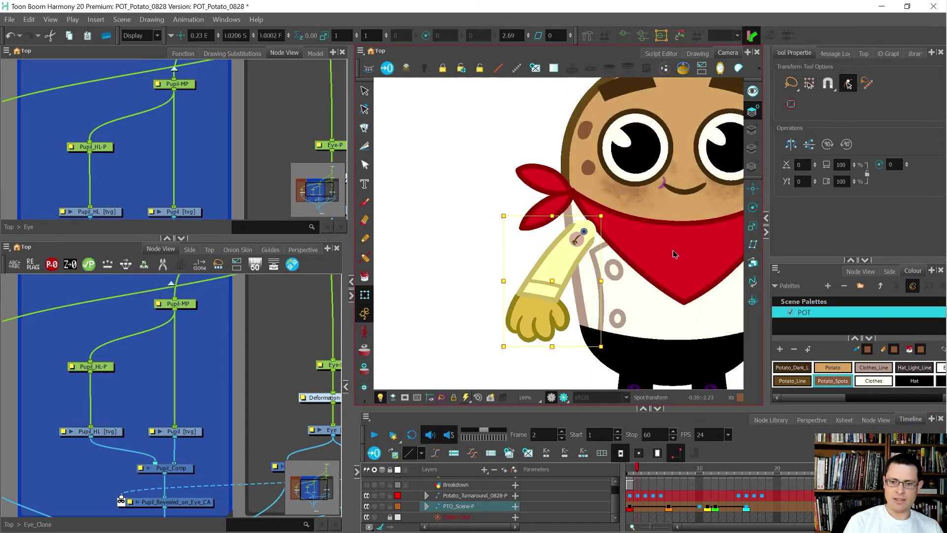
key(".")
scroll(614, 255, "down", 2)
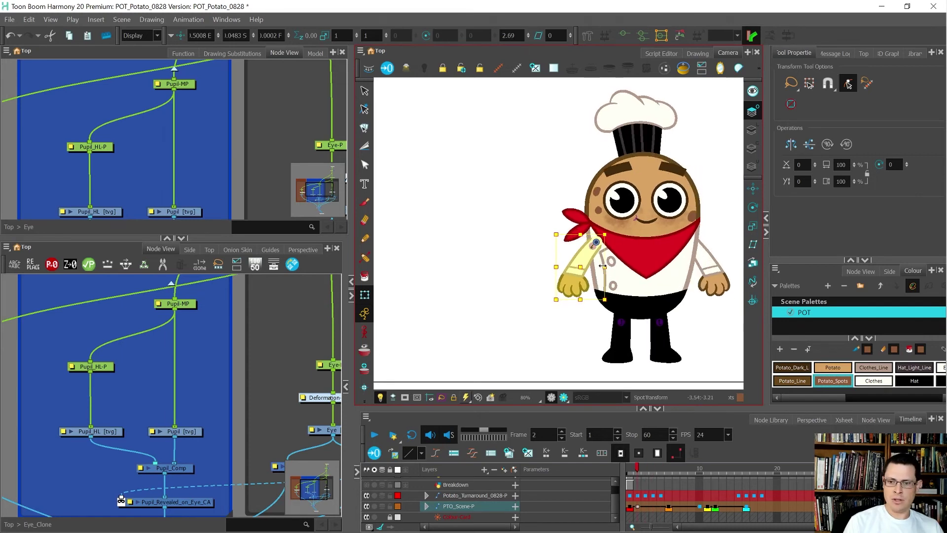
Step: Check the arm's motion over the opening frames, remove the extra frame of exposure at frame 1 and deselect the arm
key("period")
key("period")
key("period")
key("period")
key("comma")
key("comma")
key("comma")
key("comma")
key("comma")
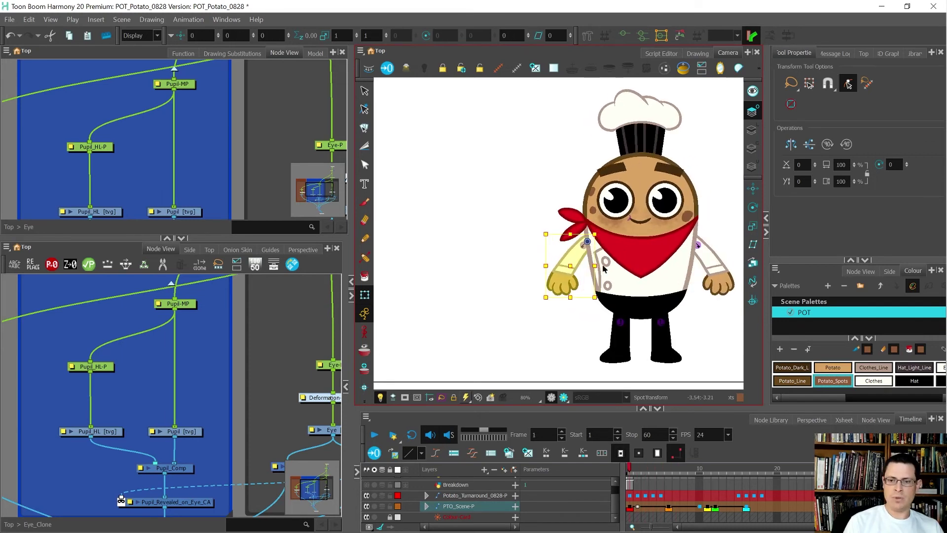
key("minus")
left_click(525, 335)
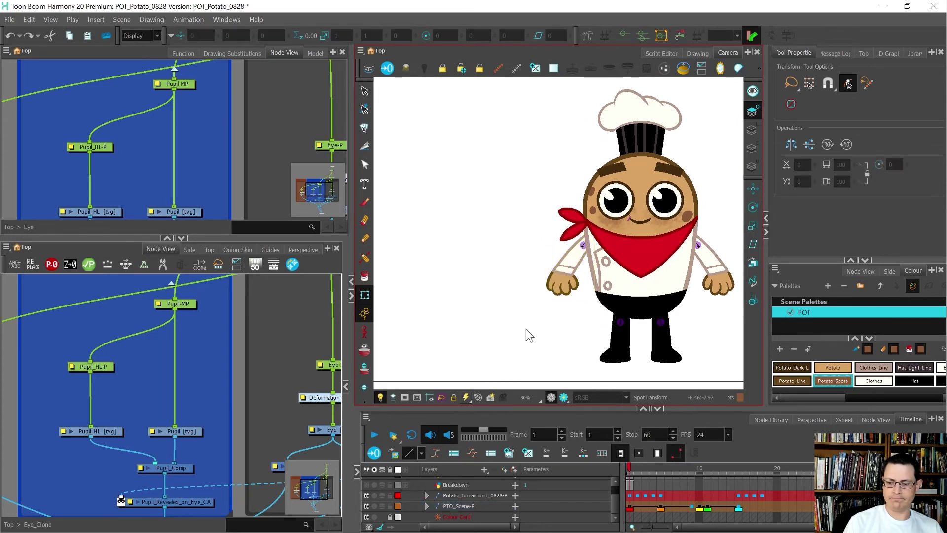
Step: Select the front bandana piece and set its Z position to 0 on frame 11
left_click(706, 509)
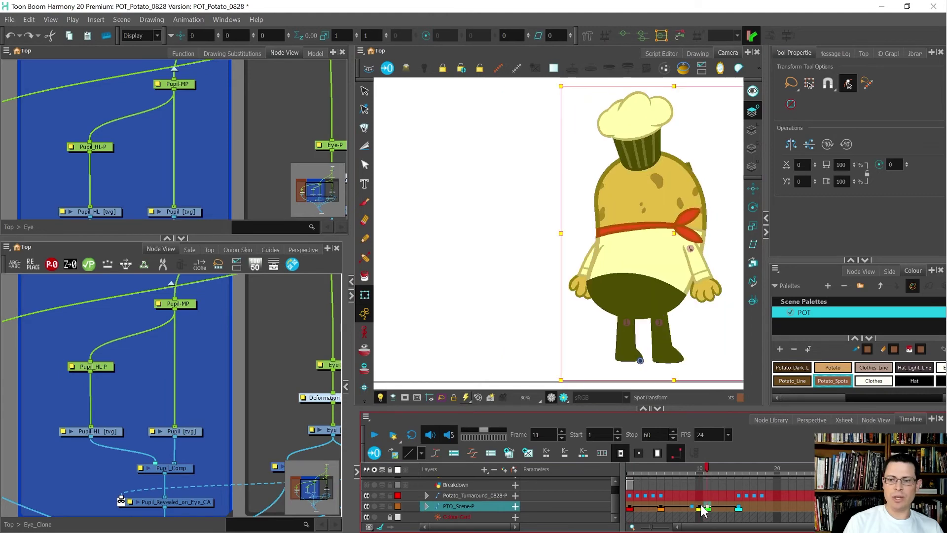
scroll(694, 240, "up", 3)
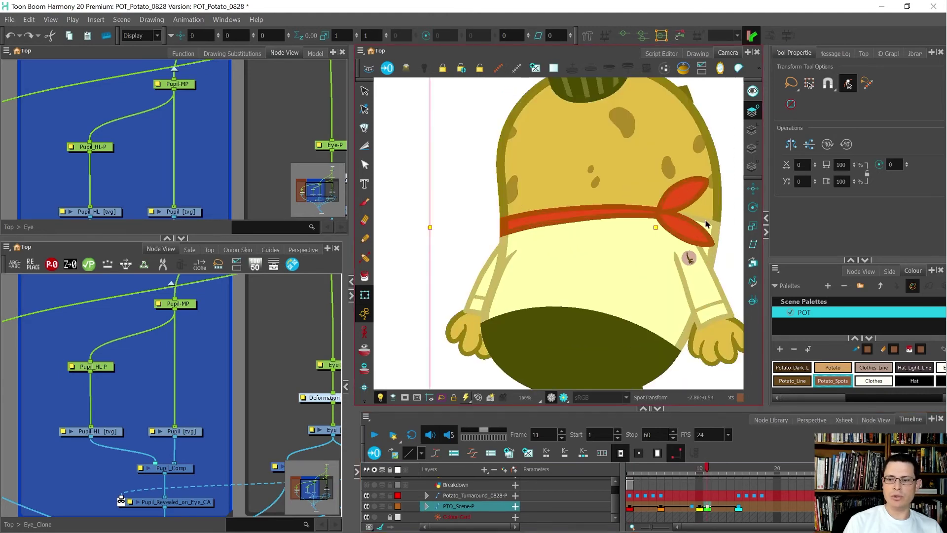
left_click(700, 228)
scroll(610, 223, "down", 5)
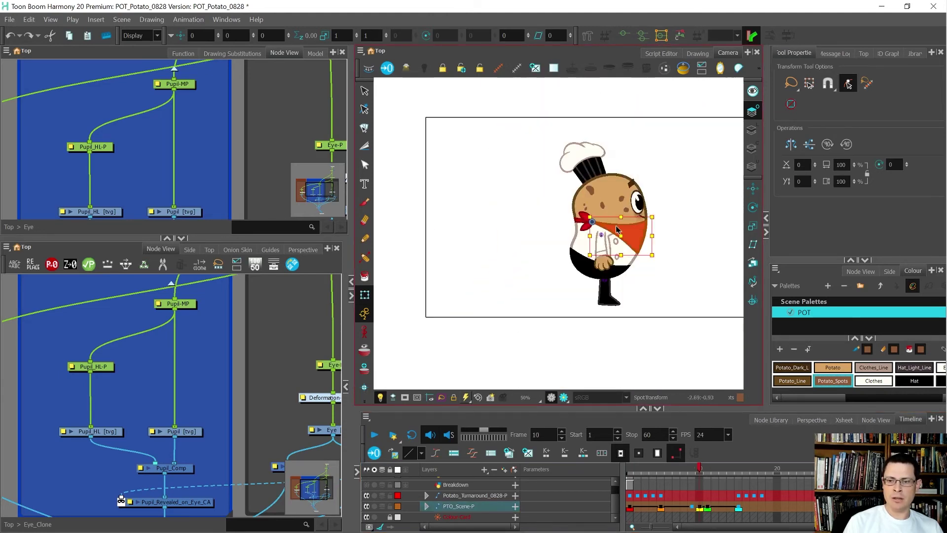
key(".")
scroll(637, 230, "up", 2)
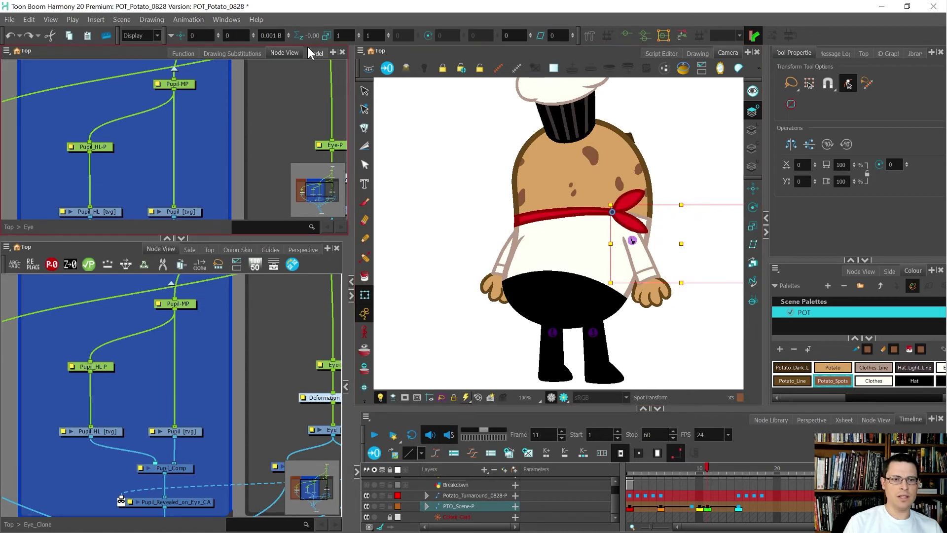
left_click_drag(282, 36, 253, 40)
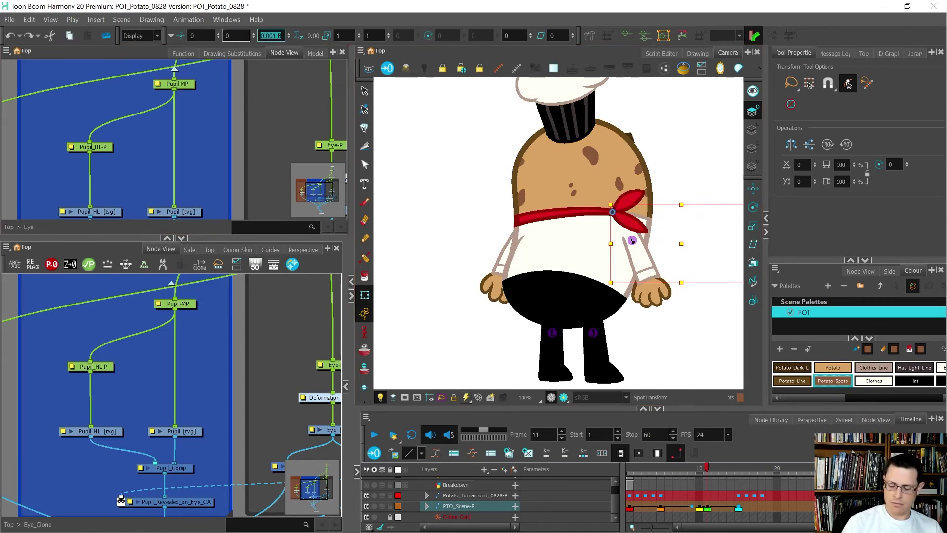
type("0")
key("Return")
key("Return")
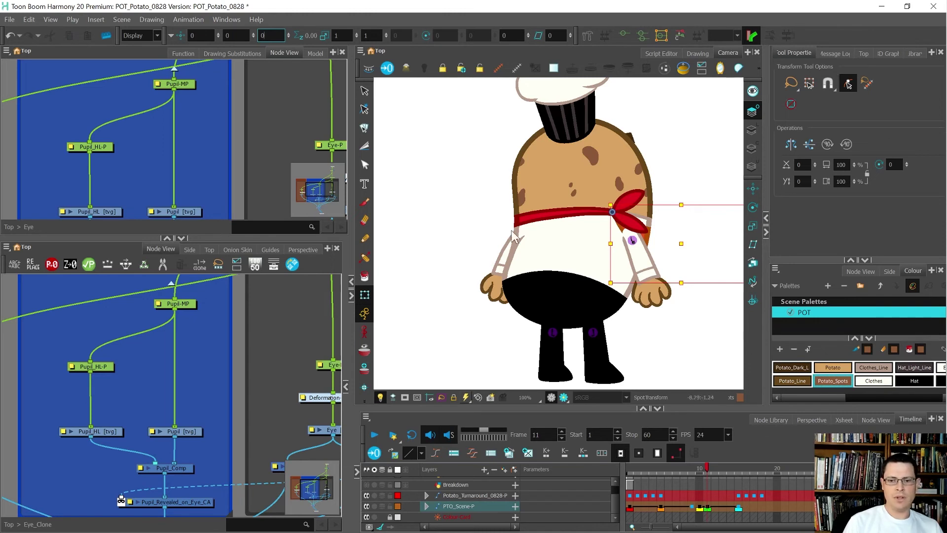
Step: Set the front bandana's Z position to 0 on frame 15 and inspect the area around the knot
key("period")
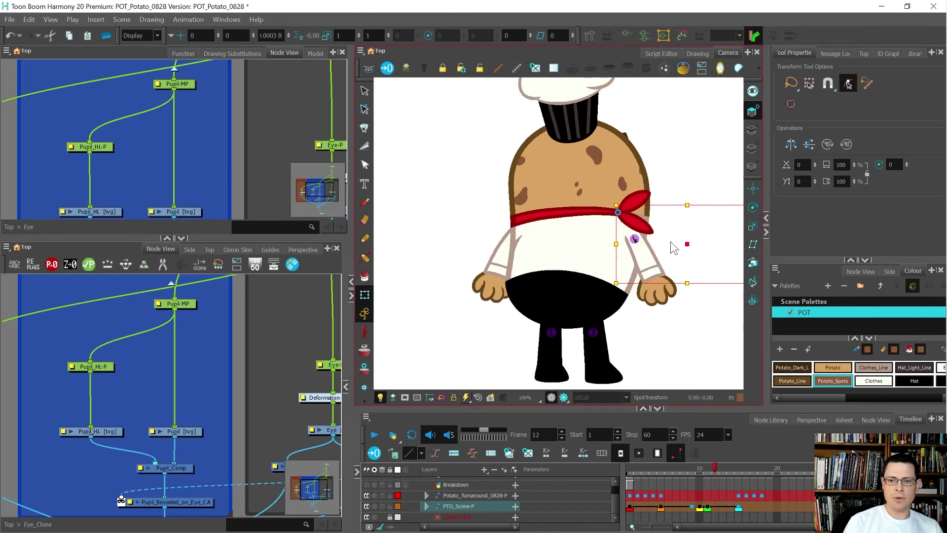
key("period")
key("period")
key("period")
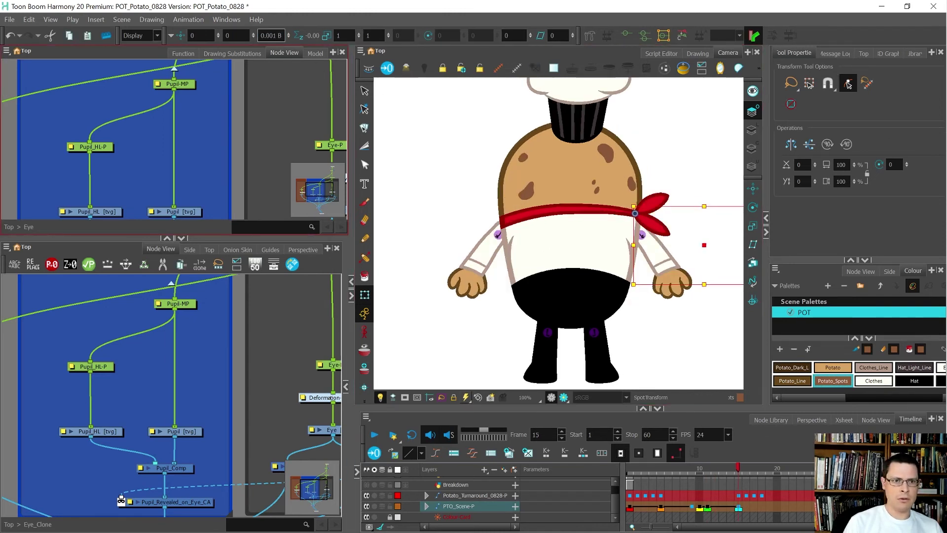
left_click_drag(281, 35, 242, 35)
type("0")
key("Return")
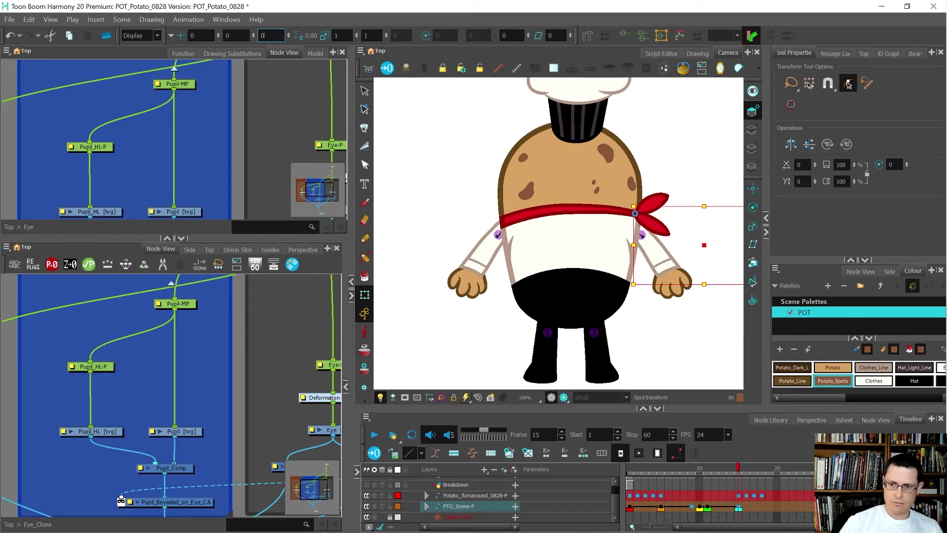
scroll(695, 207, "up", 5)
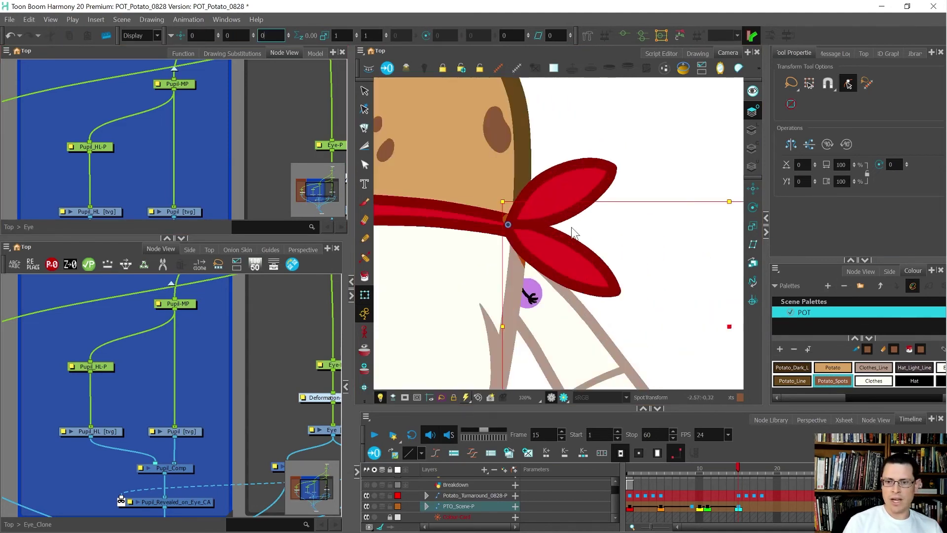
scroll(570, 227, "down", 4)
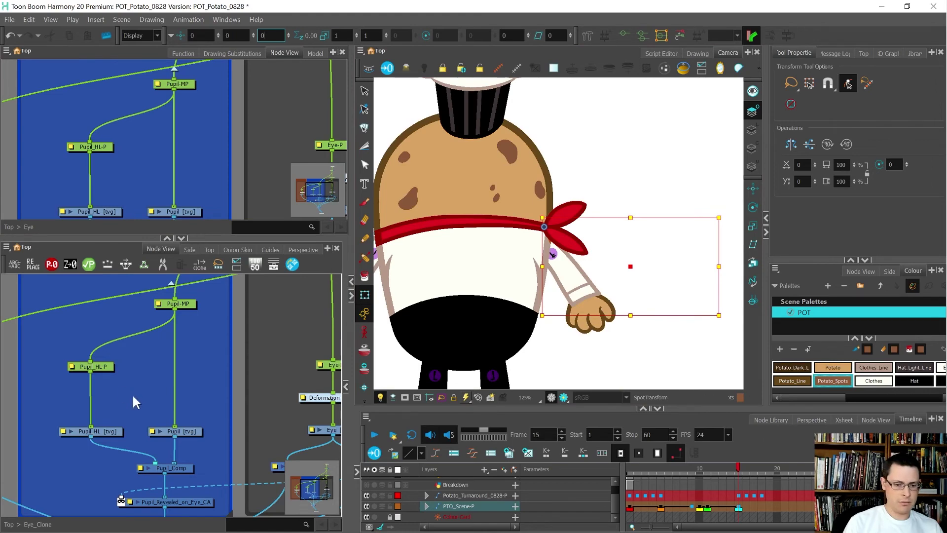
Step: Locate the Bandana_FR-P peg in the node network, select it and show its deformation controls
scroll(138, 395, "down", 4)
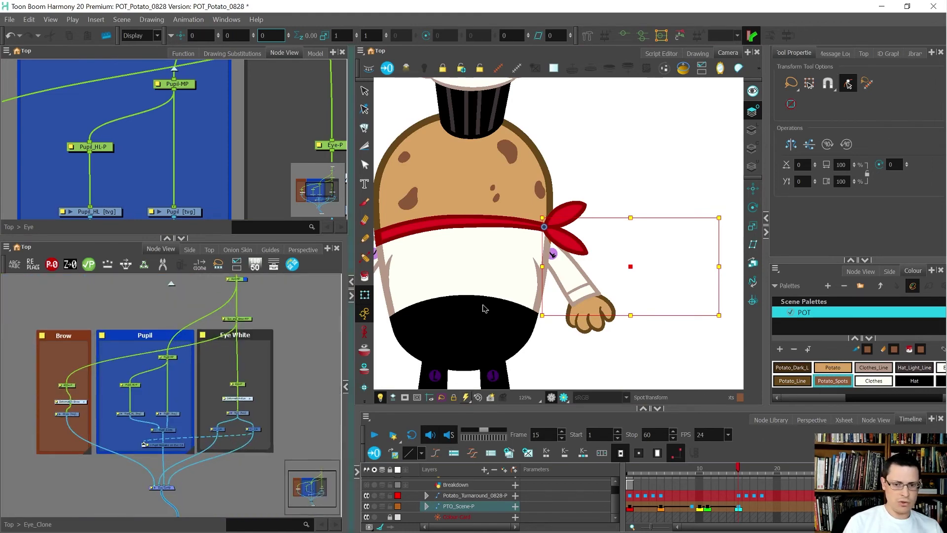
left_click(633, 269)
key("o")
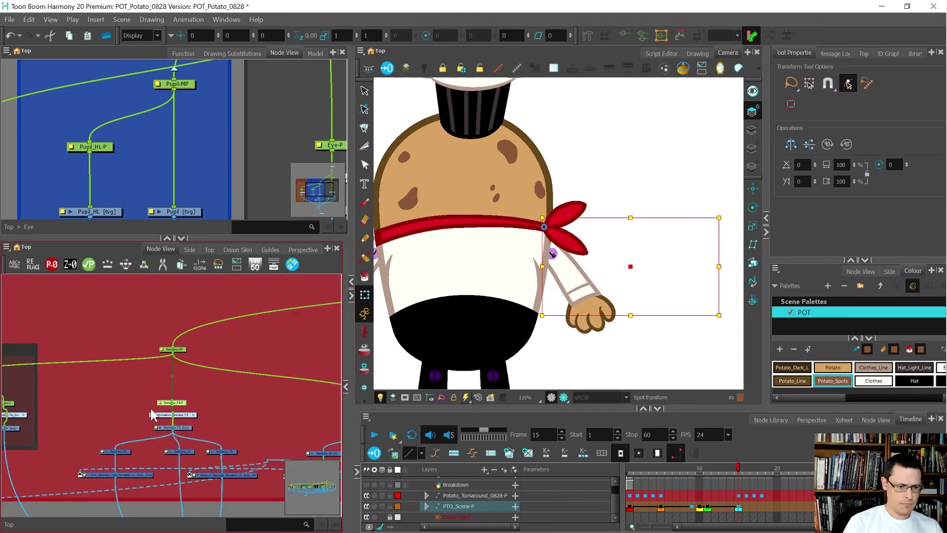
scroll(181, 415, "up", 5)
left_click(181, 393)
left_click(178, 378)
key("shift+F11")
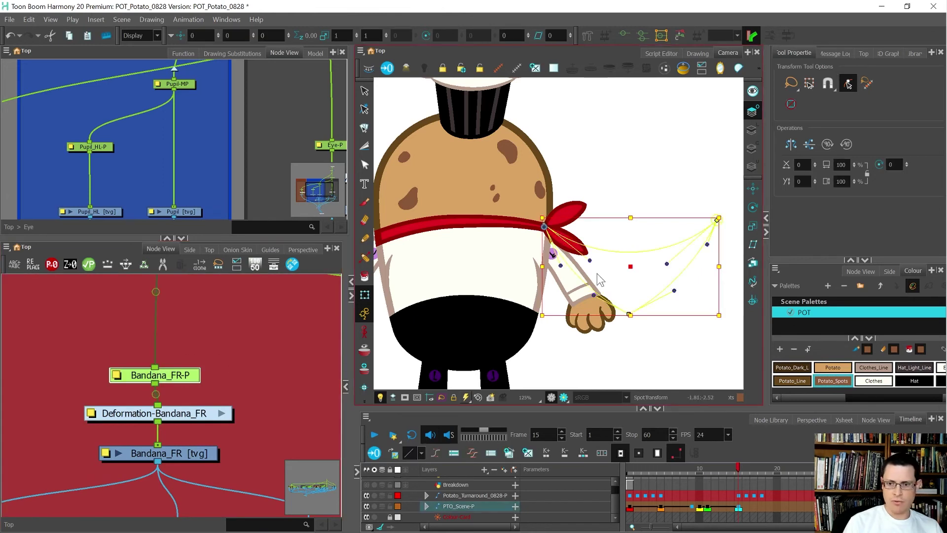
Step: Reshape the front bandana's deformation on frame 15 by moving the two curve handles near the knot outward, away from the body
scroll(603, 276, "up", 1)
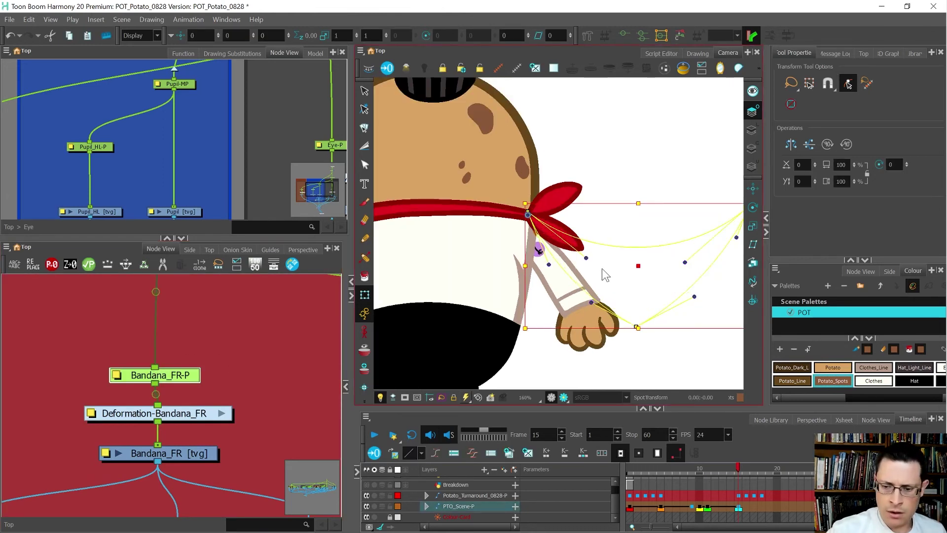
left_click_drag(549, 264, 620, 226)
left_click_drag(591, 302, 614, 287)
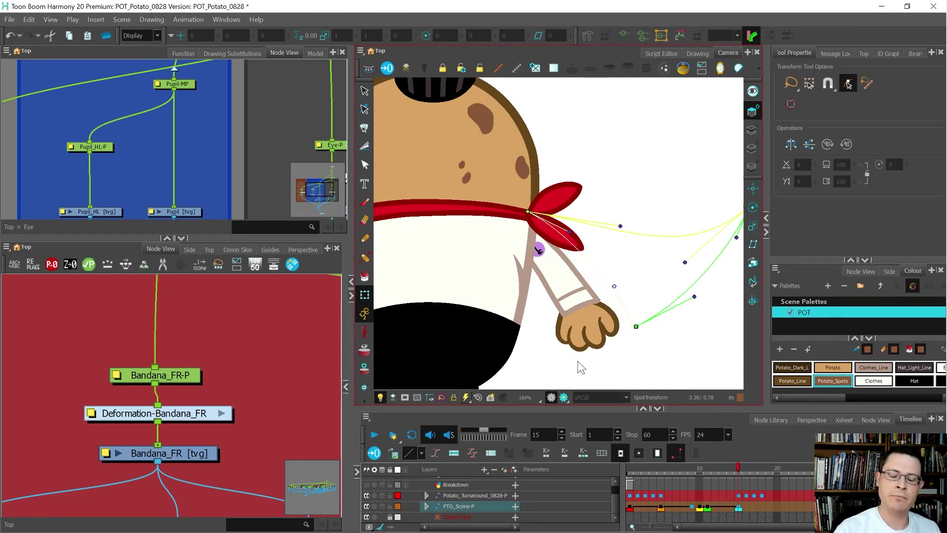
left_click_drag(528, 211, 527, 212)
Step: Select Bandana_FR-P and check the front bandana's shape on frames 10 and 11
left_click(173, 374)
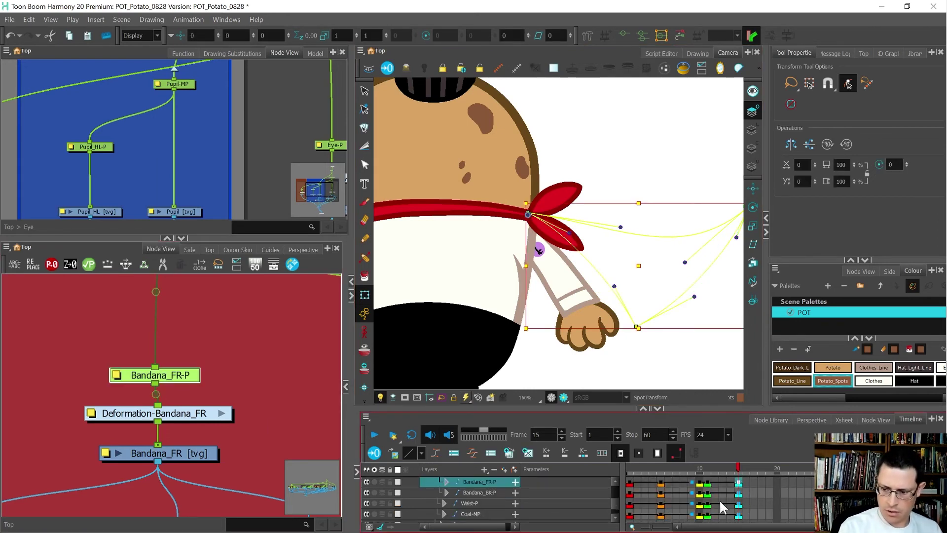
left_click(706, 487)
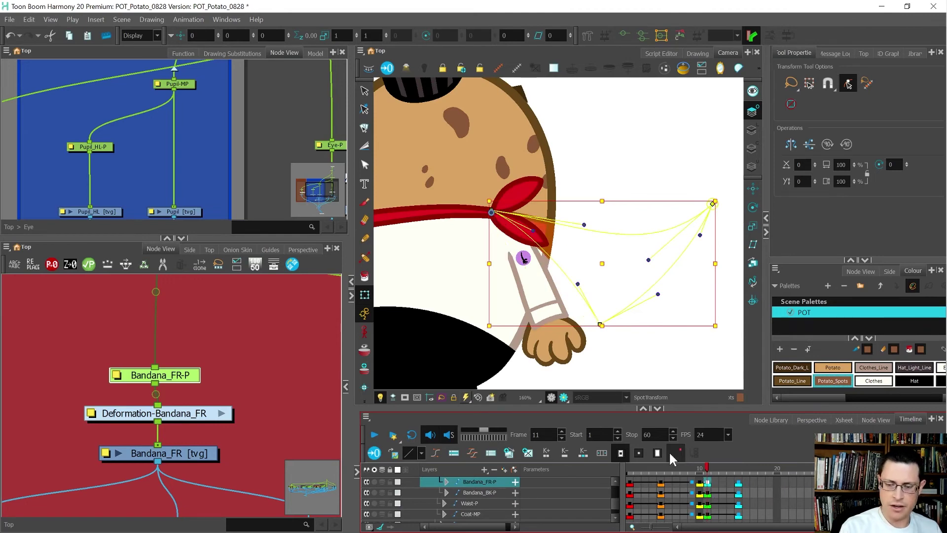
key("comma")
key("period")
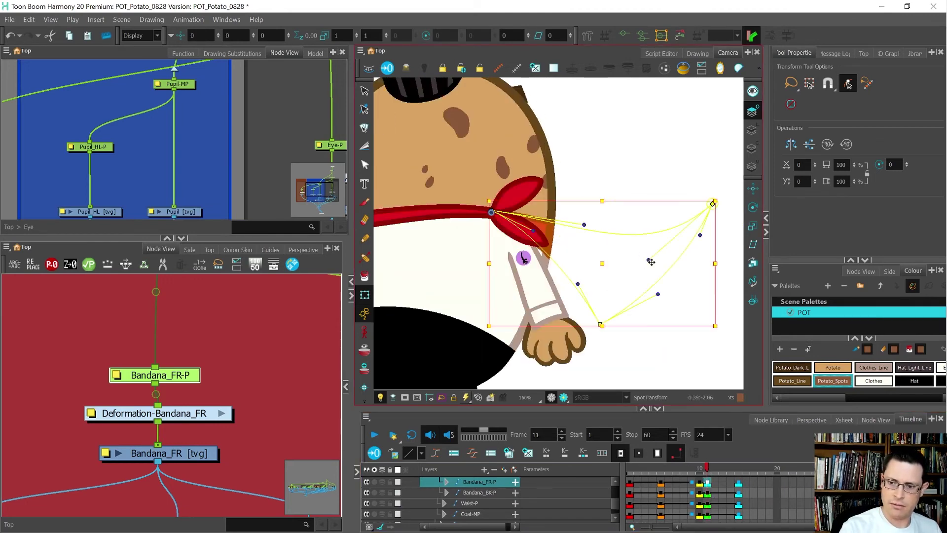
left_click(651, 247)
left_click(637, 210)
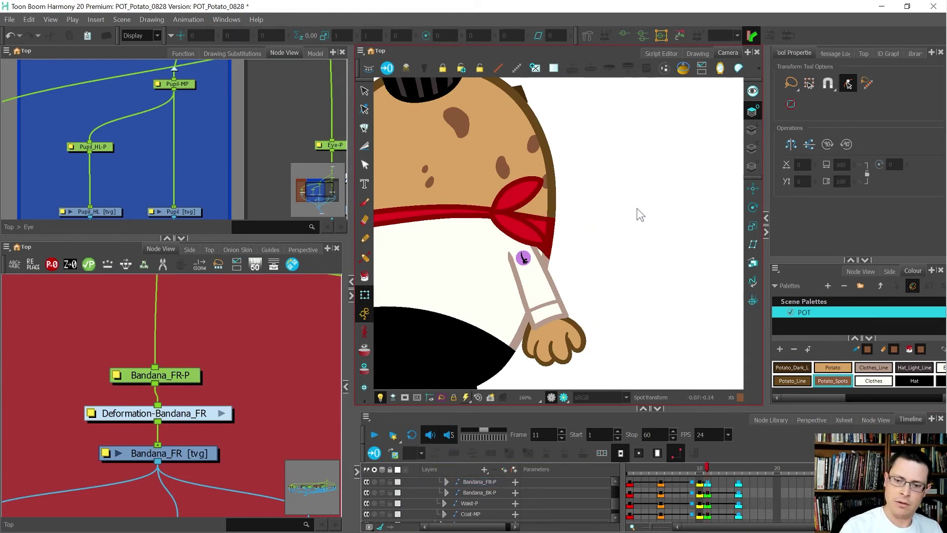
Step: Step through the turnaround between the back and front poses to review the bandana and overall motion
key("period")
key("comma")
key("comma")
key("comma")
key("comma")
key("comma")
key("comma")
scroll(638, 208, "down", 1)
key("period")
key("period")
key("period")
key("period")
key("period")
key("period")
key("period")
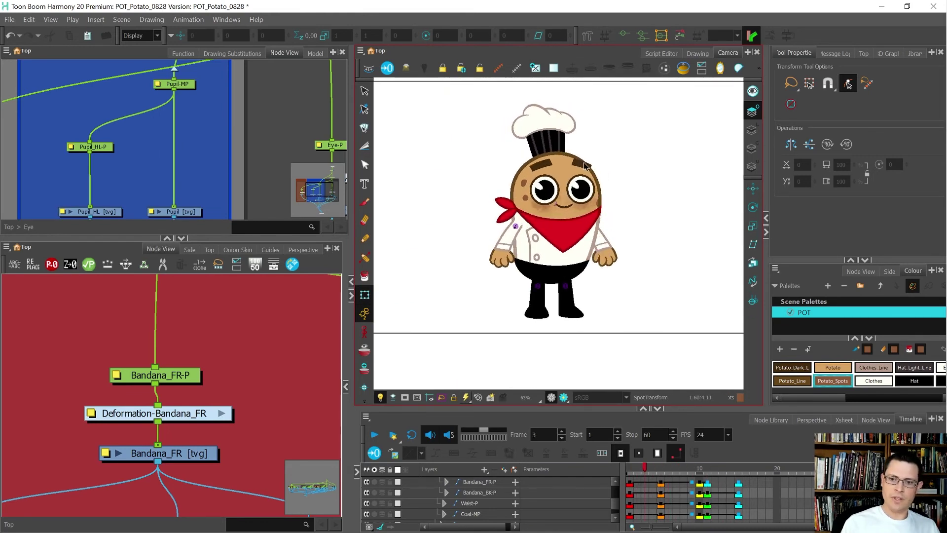
Step: Compare both eyebrows close up on the frame 1 and frame 5 key poses
left_click(598, 171)
key("apostrophe")
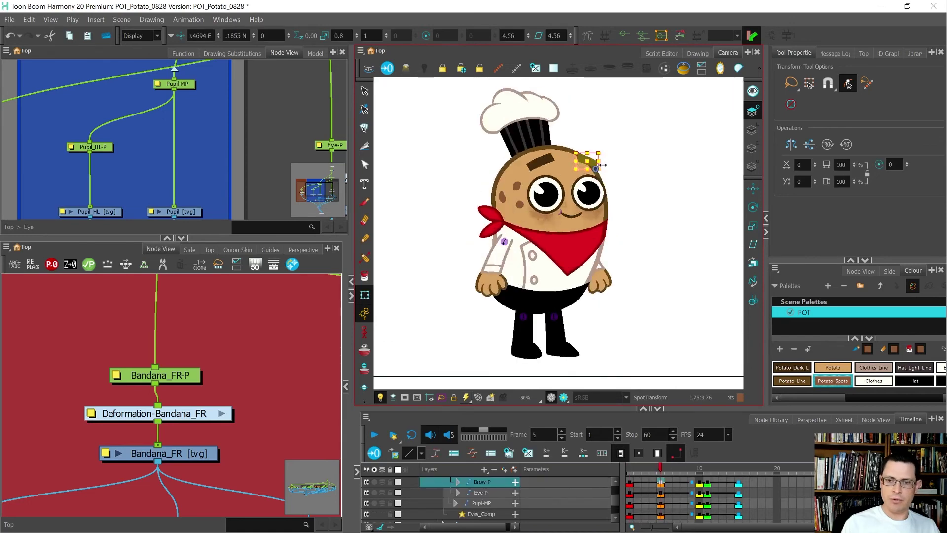
scroll(604, 163, "up", 5)
key("semicolon")
key("apostrophe")
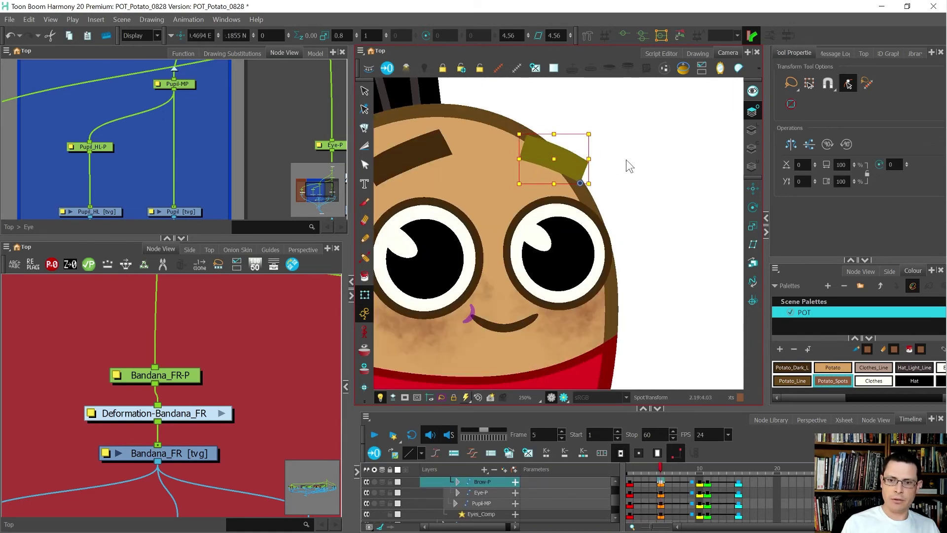
scroll(612, 154, "down", 2)
scroll(486, 164, "up", 1)
scroll(547, 163, "down", 1)
key("semicolon")
key("apostrophe")
left_click(447, 163)
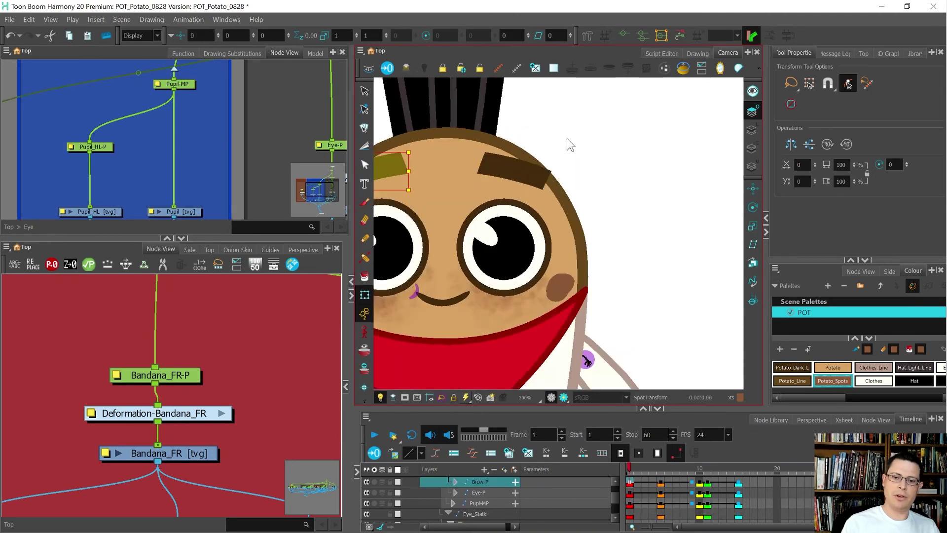
scroll(567, 138, "down", 3)
key("g")
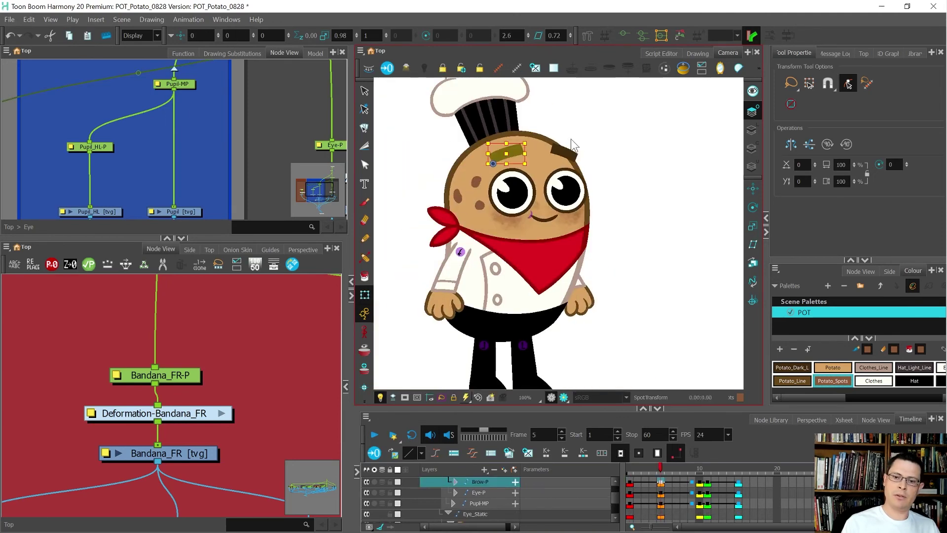
key("g")
key("f")
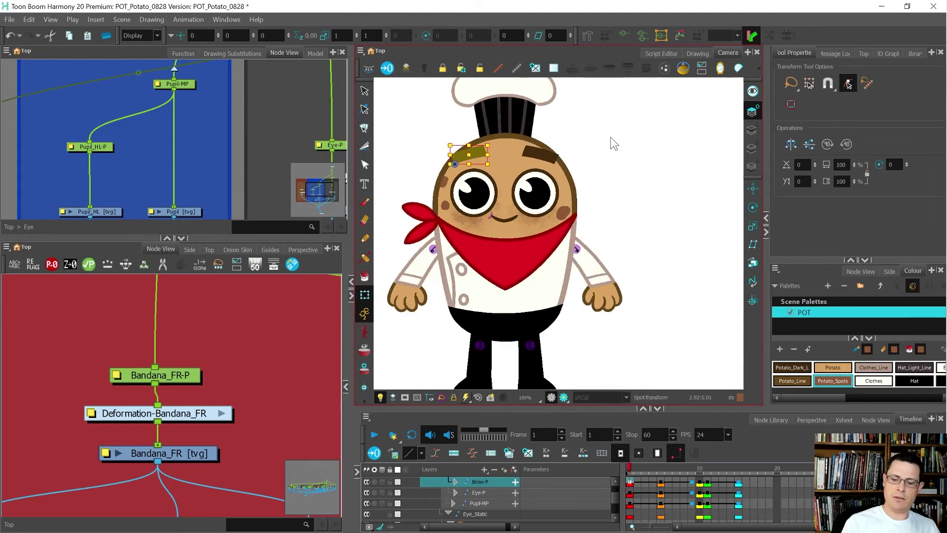
Step: Scrub back and forth between the front pose and frame 10, examining how the eyebrows and face turn
left_click(613, 144)
key("period")
key("period")
key("period")
key("comma")
key("comma")
key("comma")
key("comma")
key("comma")
key("comma")
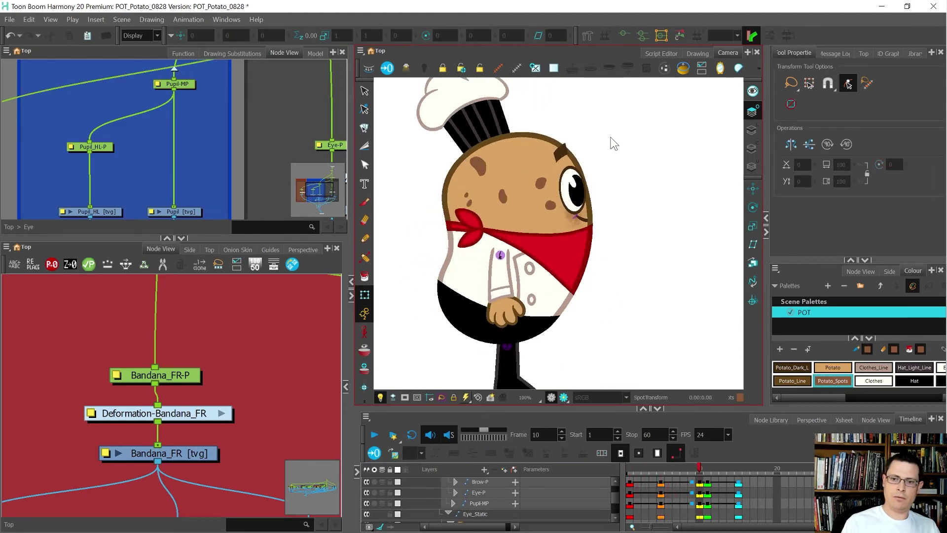
key("period")
key("period")
key("period")
key("period")
key("period")
key("period")
key("period")
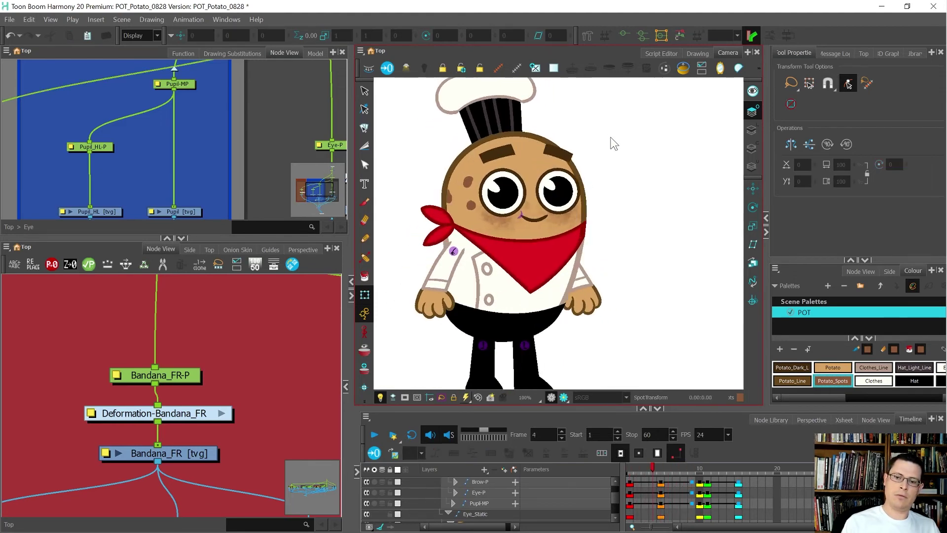
key("comma")
key("comma")
key("comma")
key("comma")
key("comma")
key("comma")
key("comma")
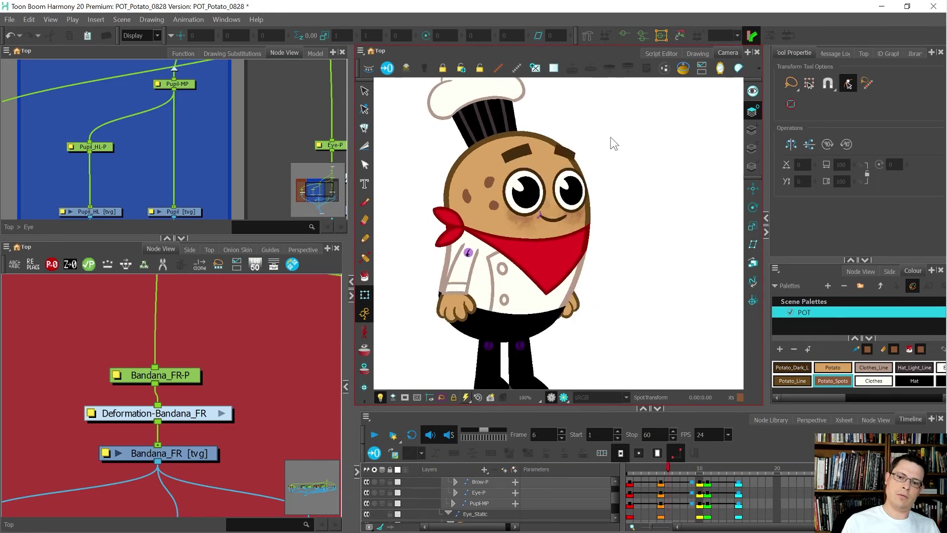
key("period")
key("period")
key("period")
key("period")
key("period")
key("period")
key("period")
key("period")
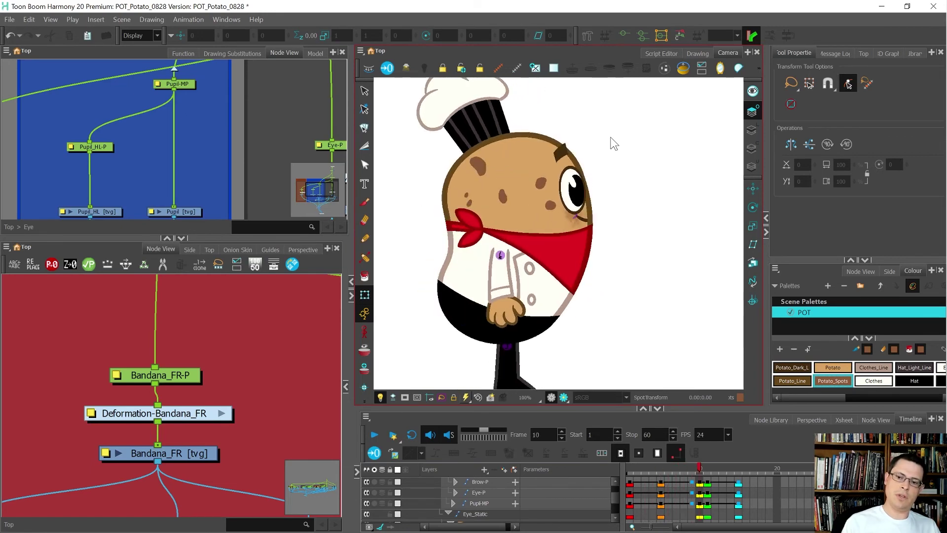
Step: Select the mouth and step between the front and turned poses to examine how it moves near the face edge
scroll(588, 235, "up", 2)
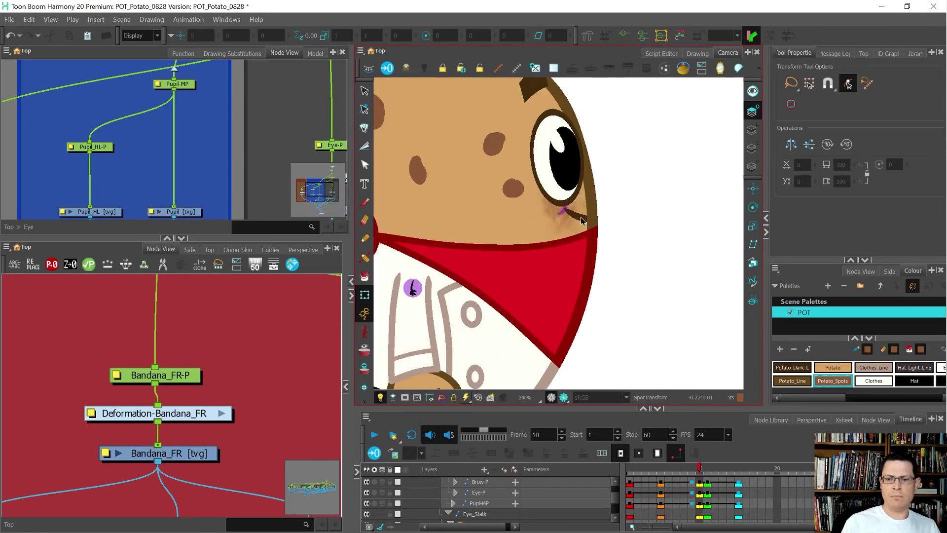
left_click(587, 216)
key("comma")
key("comma")
key("comma")
key("comma")
key("comma")
key("comma")
key("period")
key("period")
key("period")
key("period")
key("period")
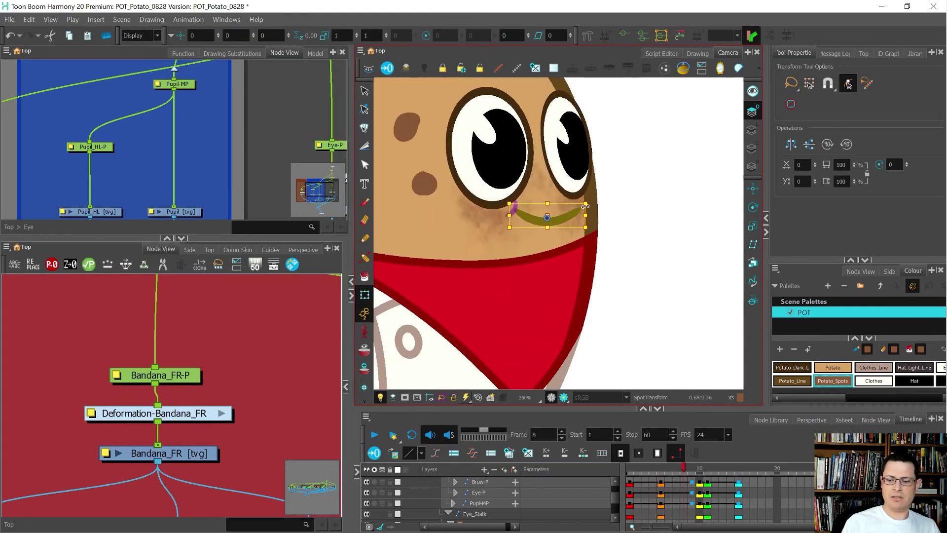
Step: Select Mouth_Builder_Peg and squash the mouth narrower on frame 9
scroll(586, 208, "up", 1)
scroll(605, 217, "up", 1)
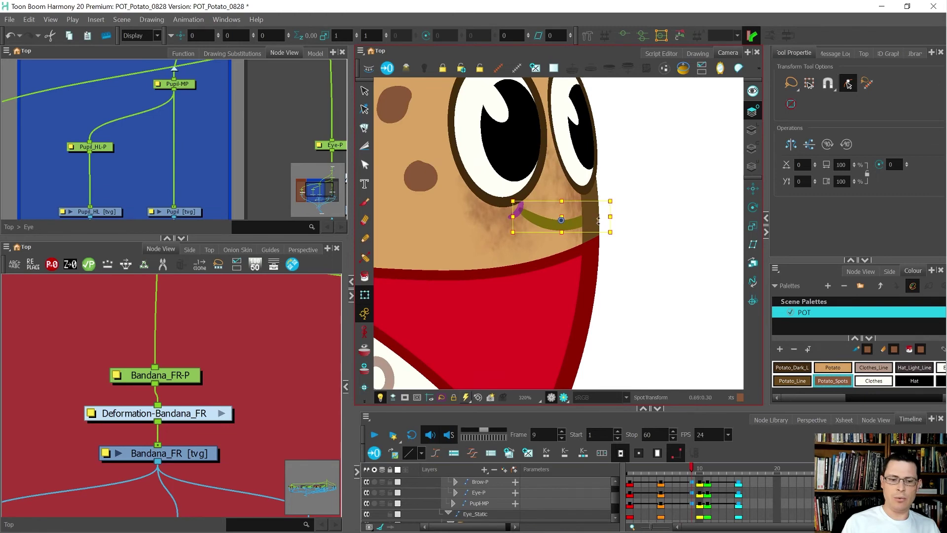
scroll(143, 405, "down", 5)
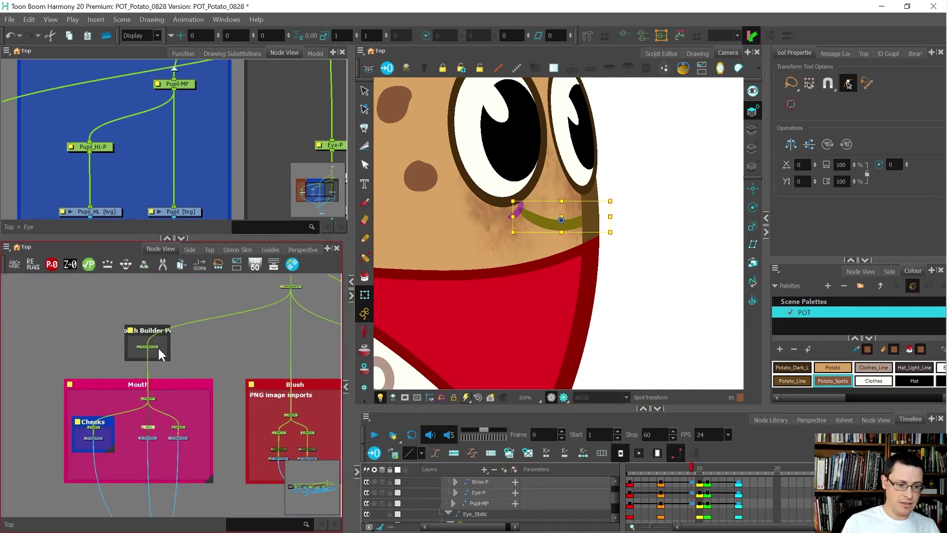
scroll(159, 348, "up", 5)
left_click_drag(166, 358, 83, 324)
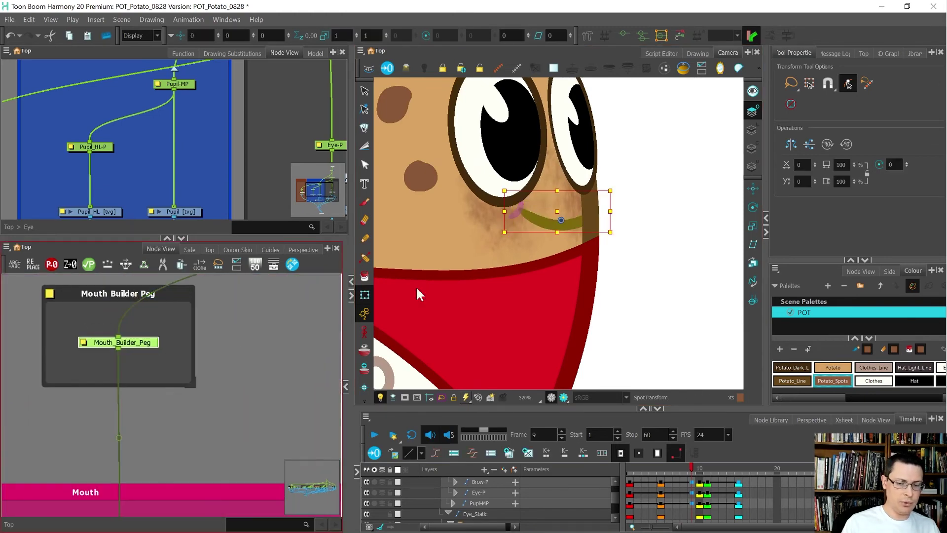
scroll(609, 211, "up", 3)
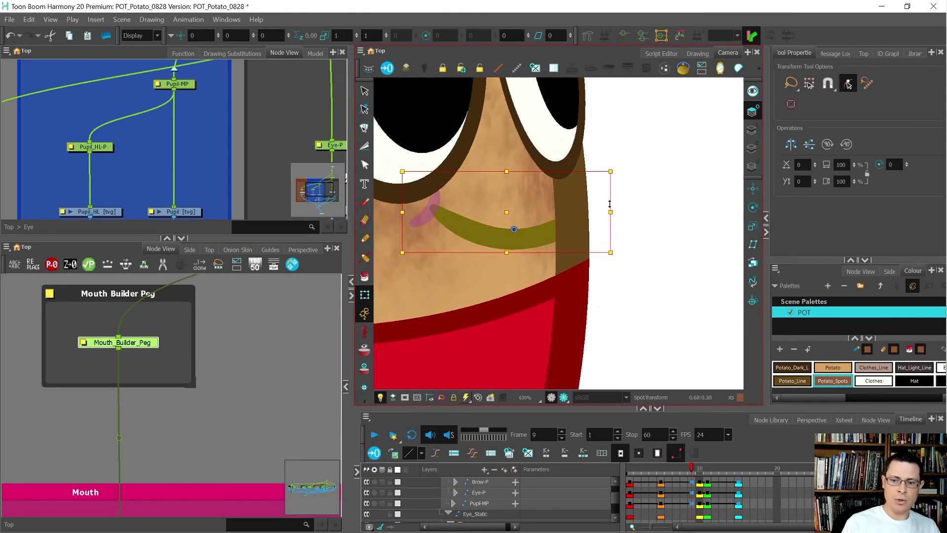
left_click_drag(609, 204, 583, 204)
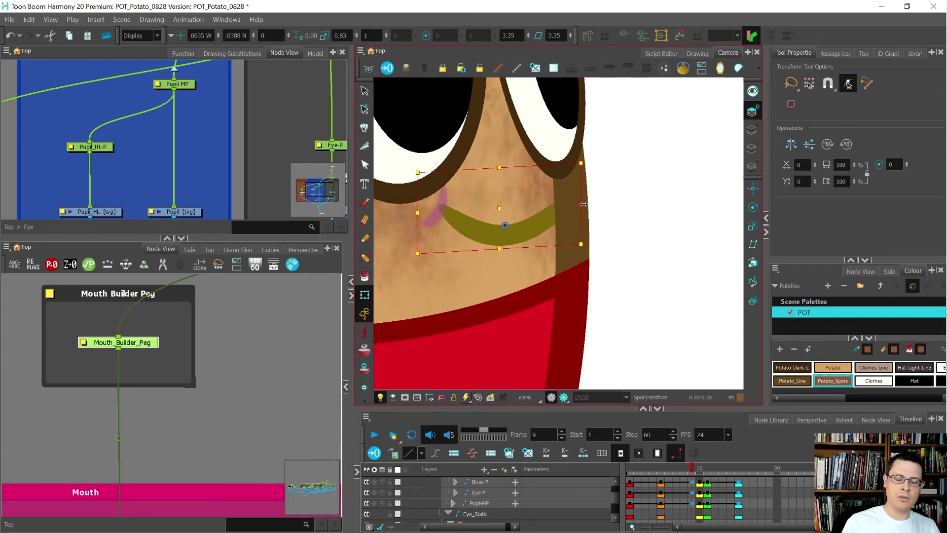
Step: Compare the mouth with the preceding frames and narrow it slightly further on frame 9
scroll(634, 205, "down", 3)
key("comma")
key("comma")
key("comma")
scroll(634, 204, "down", 4)
key("period")
key("period")
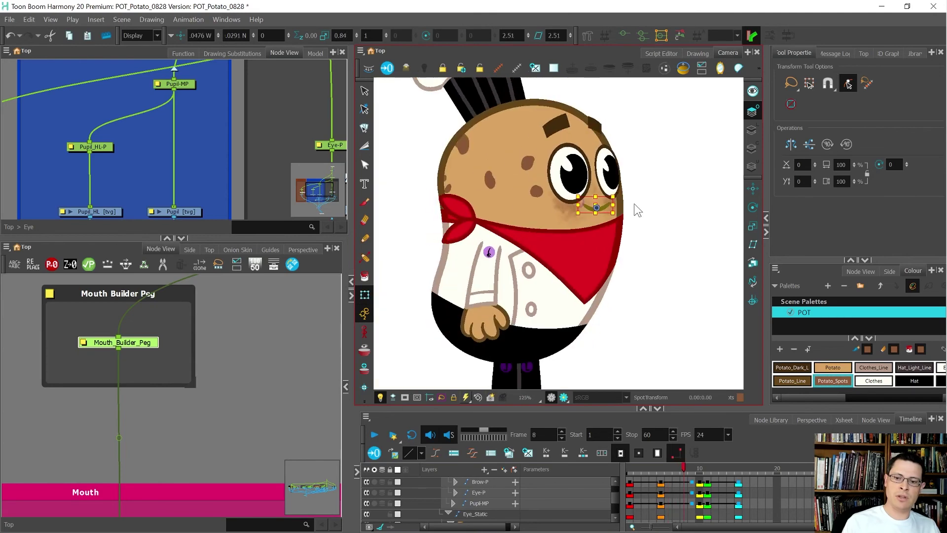
key(".")
scroll(633, 211, "up", 4)
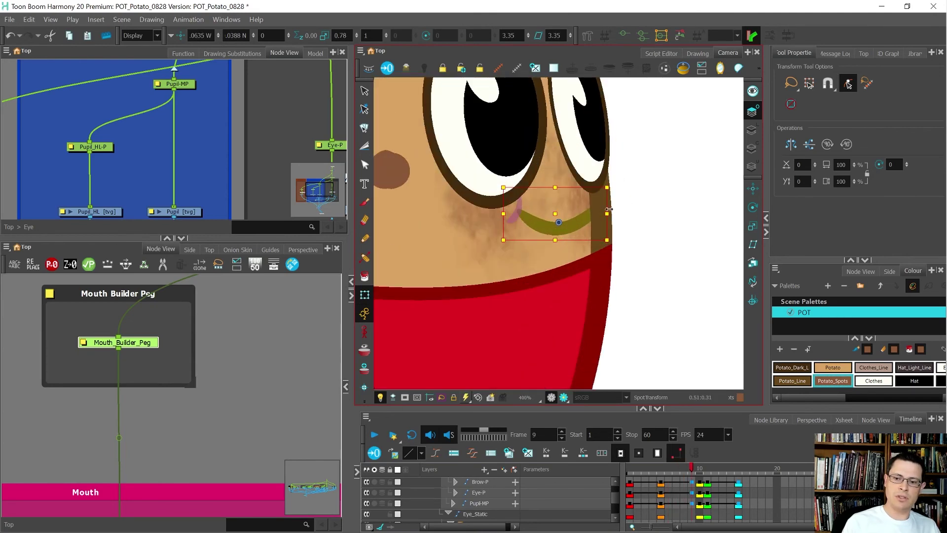
left_click_drag(610, 209, 601, 203)
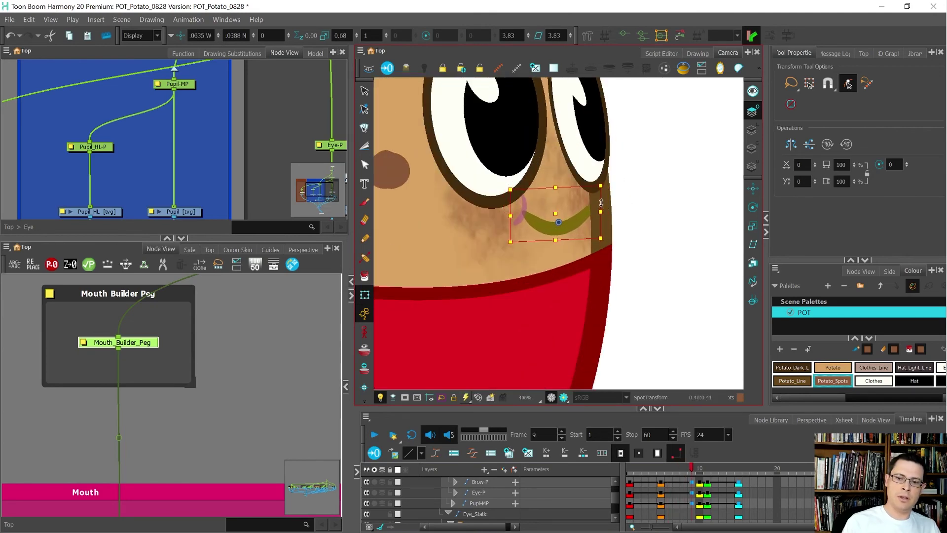
Step: Step forward to frame 10 and check how the narrowed mouth leads into the side view
scroll(651, 220, "down", 3)
key(".")
key(".")
key(".")
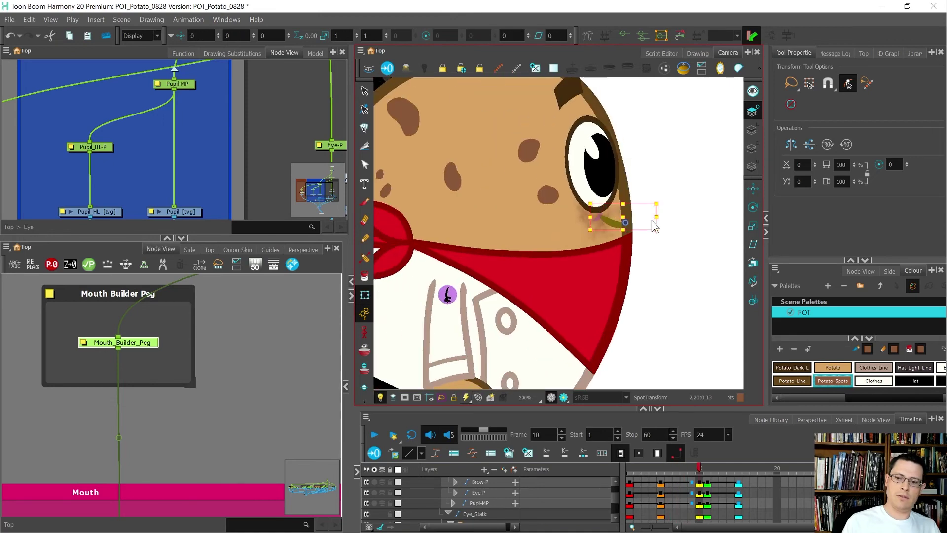
scroll(651, 220, "down", 1)
key(".")
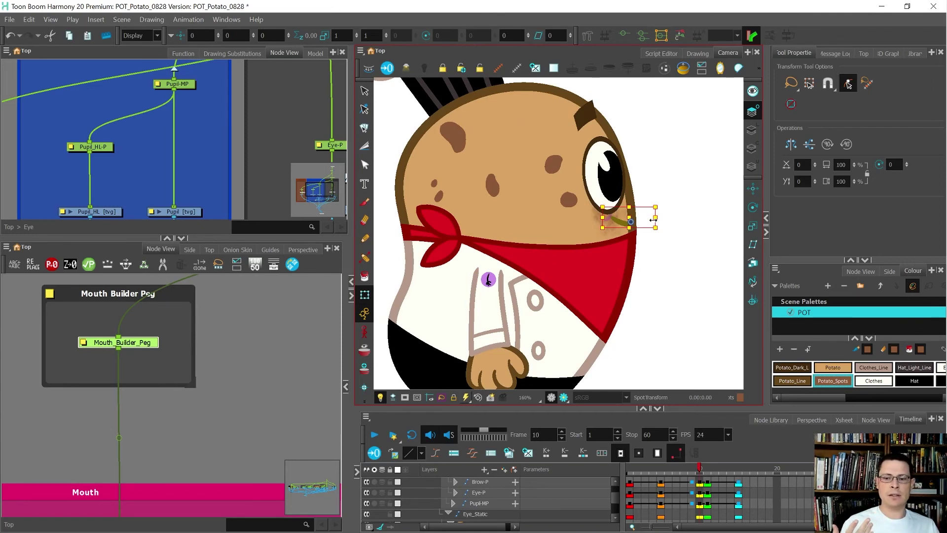
Step: Lower the front bandana's upper face-side deformer point on frame 10 and raise its handle to flatten the top edge
scroll(653, 221, "down", 5)
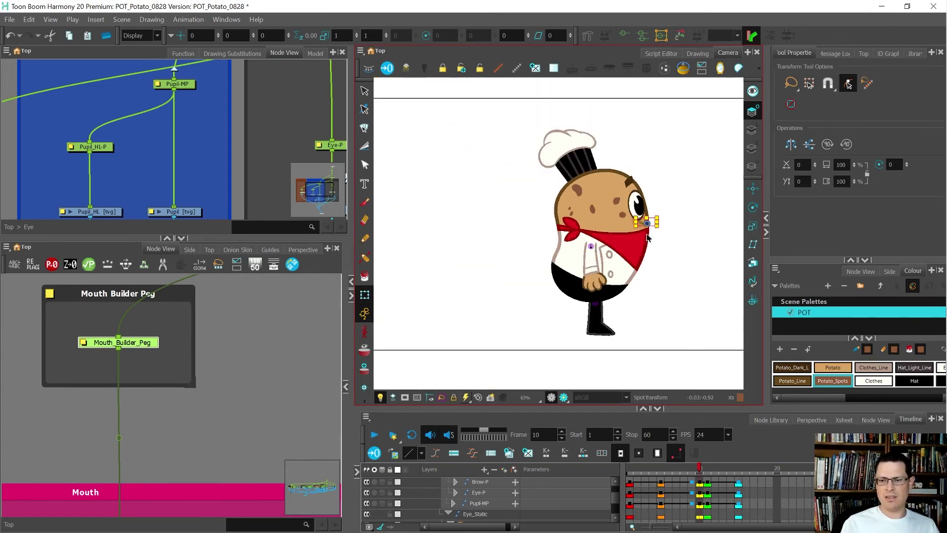
scroll(647, 238, "up", 4)
left_click(647, 237)
scroll(647, 238, "down", 3)
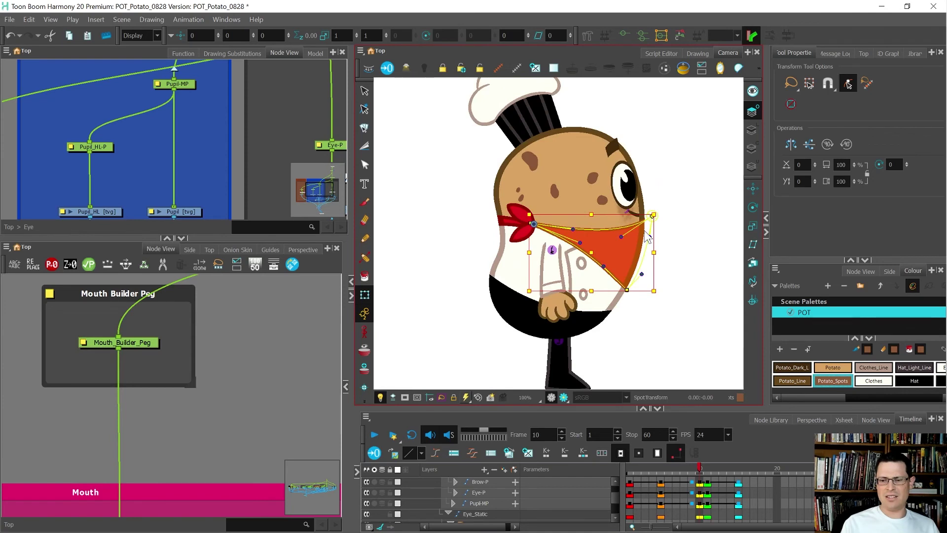
scroll(647, 229, "up", 3)
left_click(677, 227)
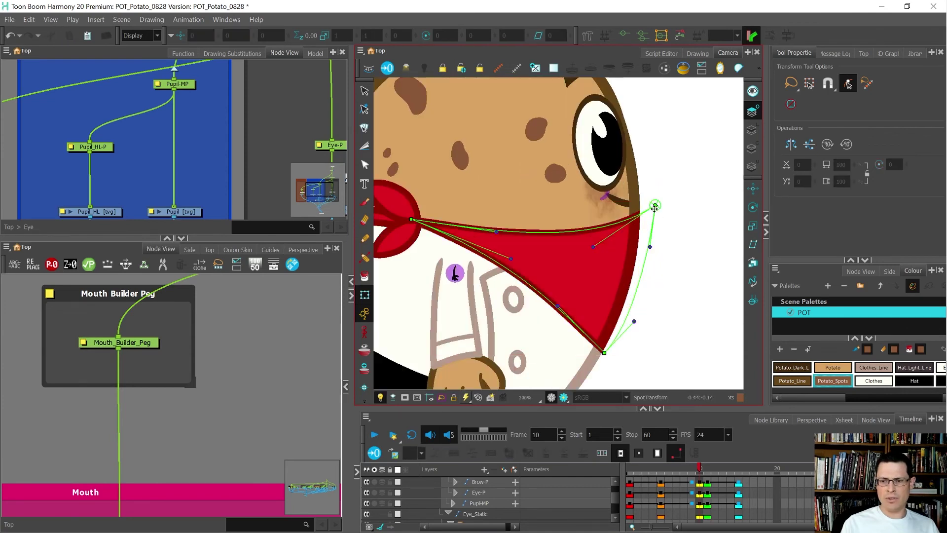
left_click_drag(654, 207, 652, 229)
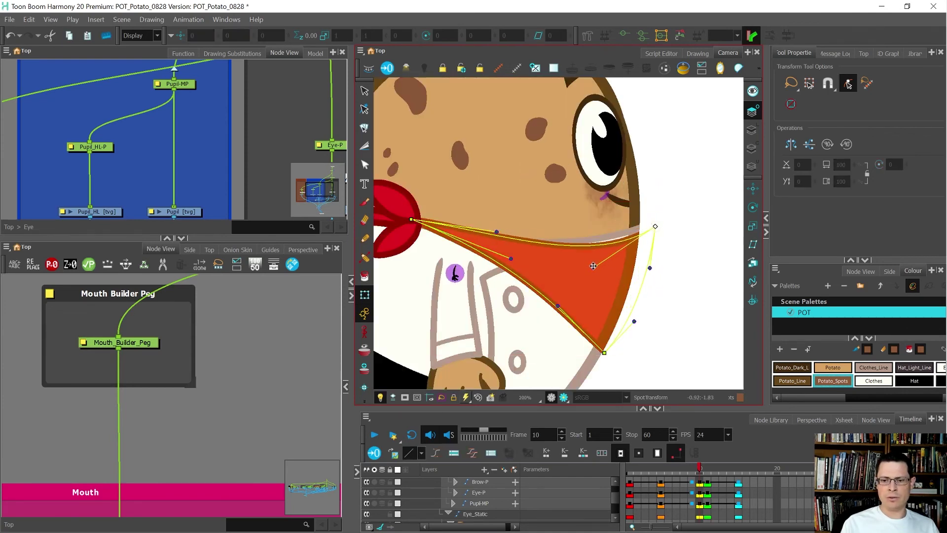
left_click_drag(593, 262, 586, 238)
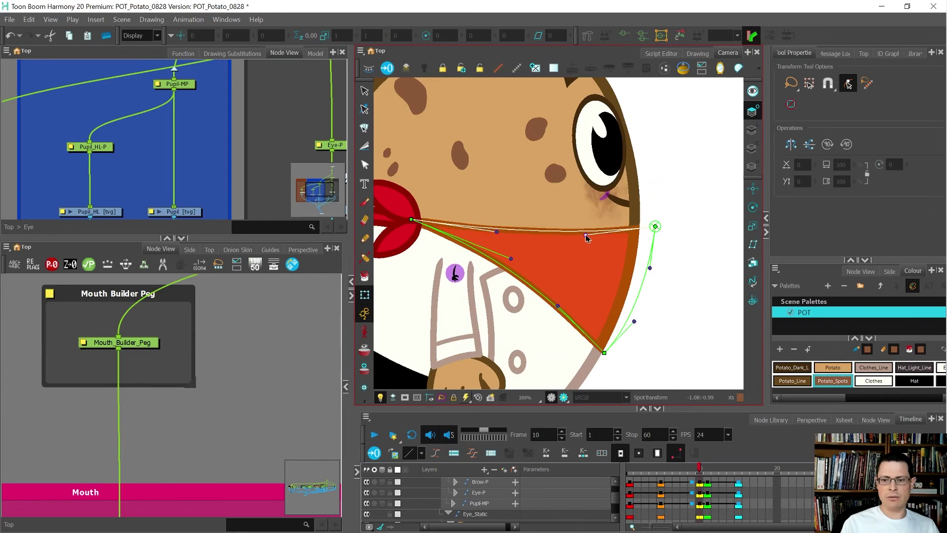
left_click(654, 228)
scroll(654, 227, "down", 1)
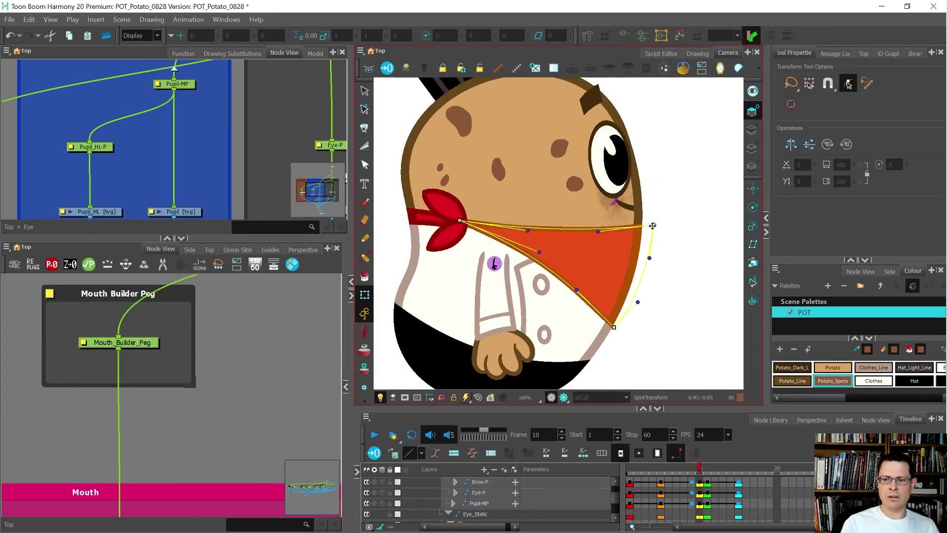
Step: Step back and forth between frames 4 and 10 to examine the front bandana's top edge as it turns
key("comma")
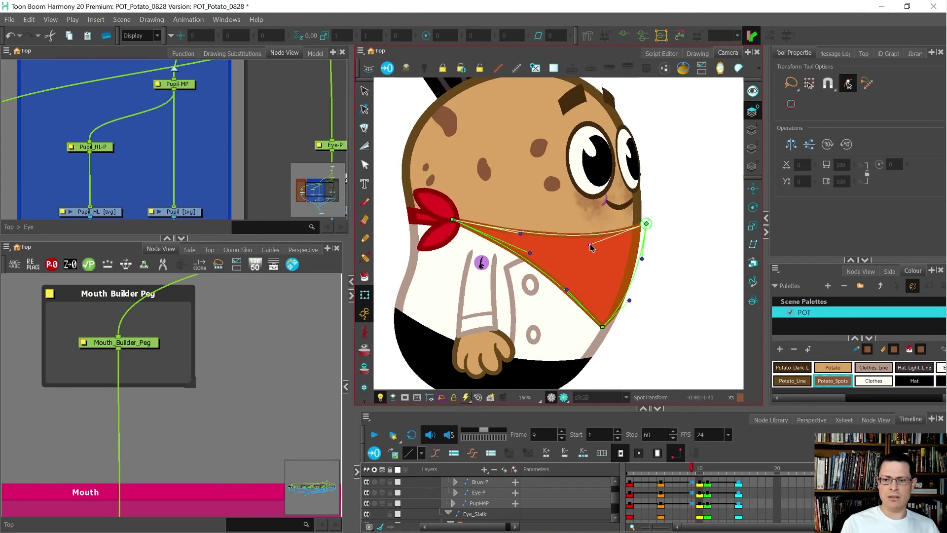
key("comma")
key("comma")
key("comma")
key("comma")
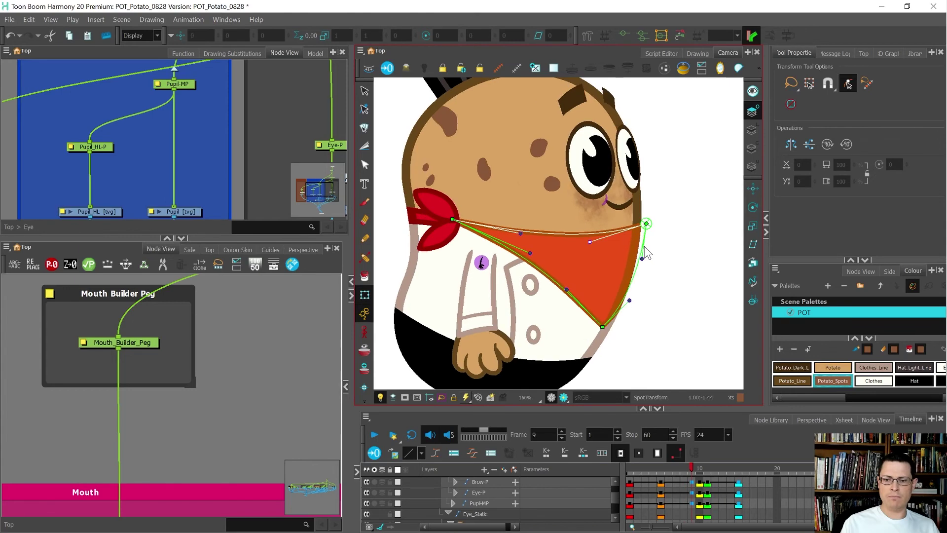
key("period")
key("period")
key("period")
key("period")
key("period")
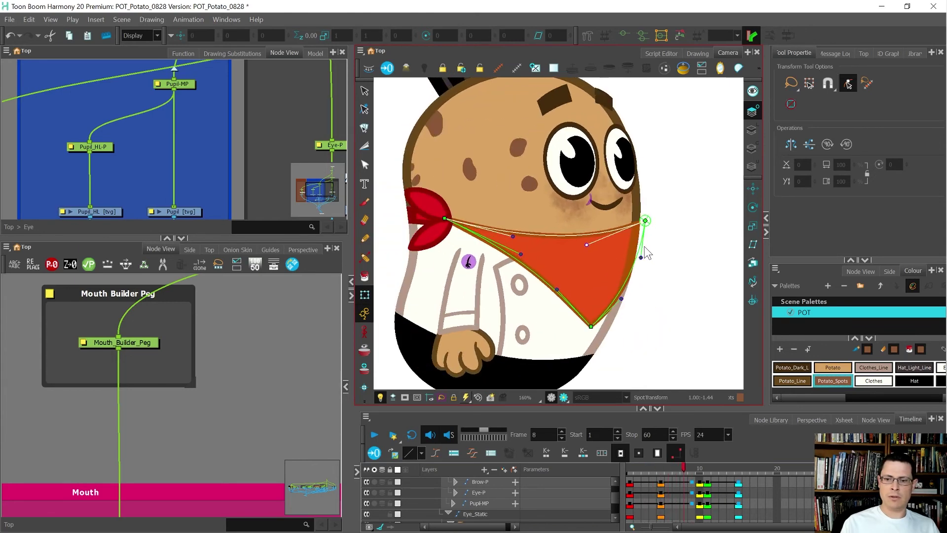
key("comma")
key("comma")
key("comma")
key("comma")
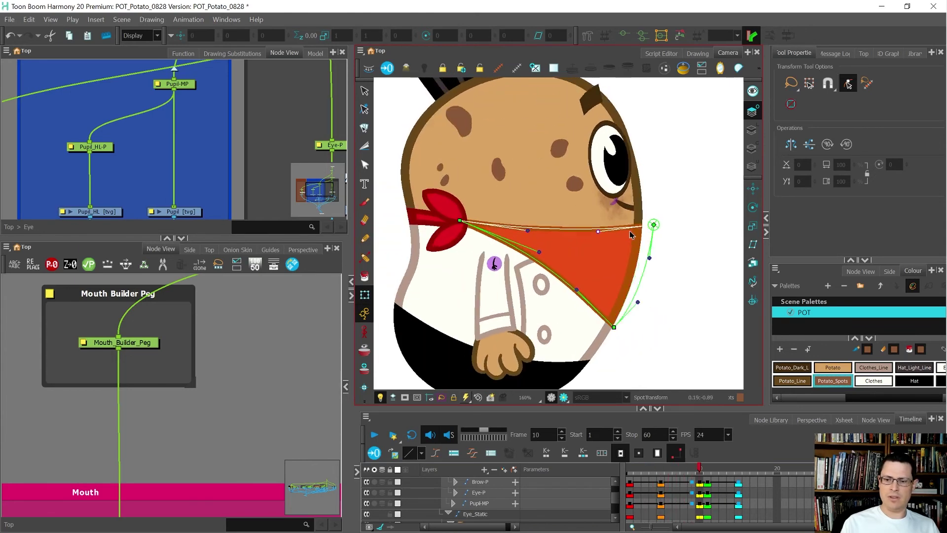
key("comma")
key("comma")
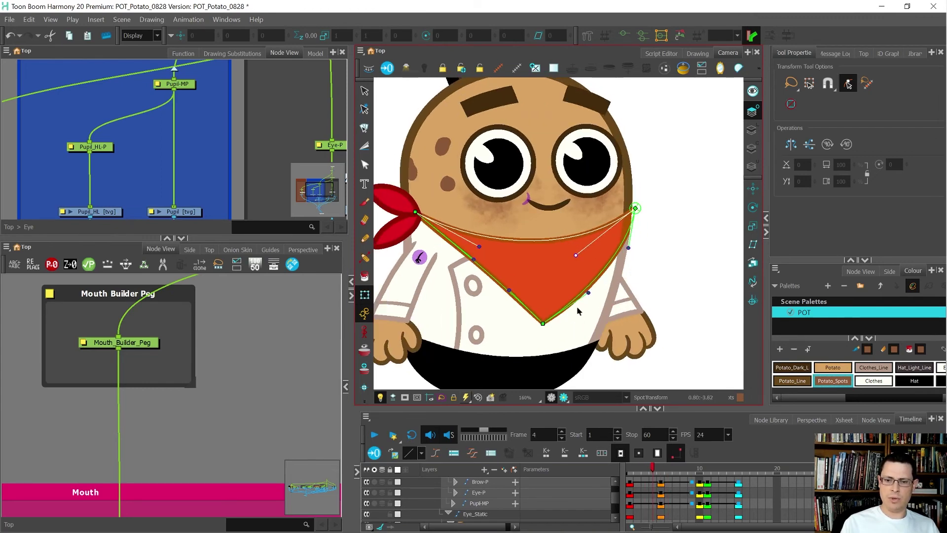
Step: Lower the front bandana's upper face-side deformer point further on frame 10
left_click(635, 208)
key("period")
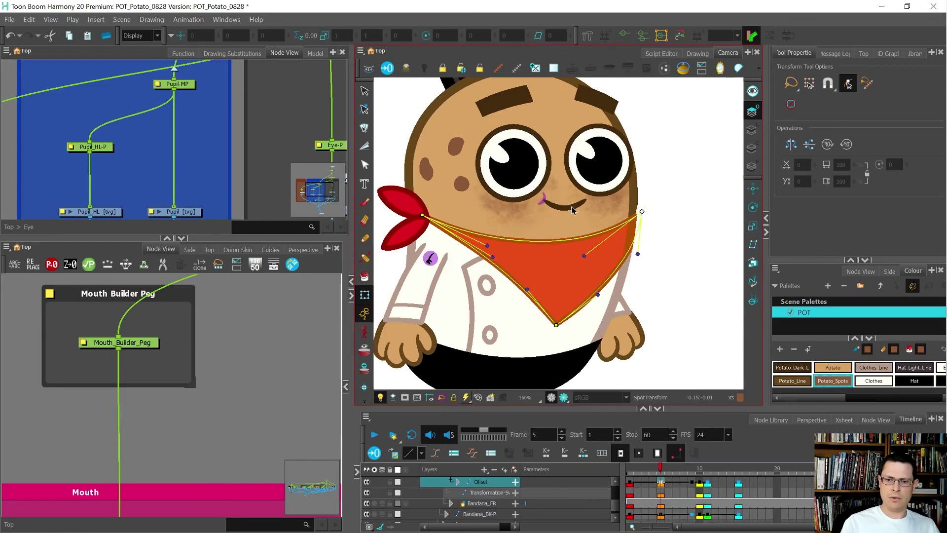
key("period")
key("period")
key("period")
key("period")
key("period")
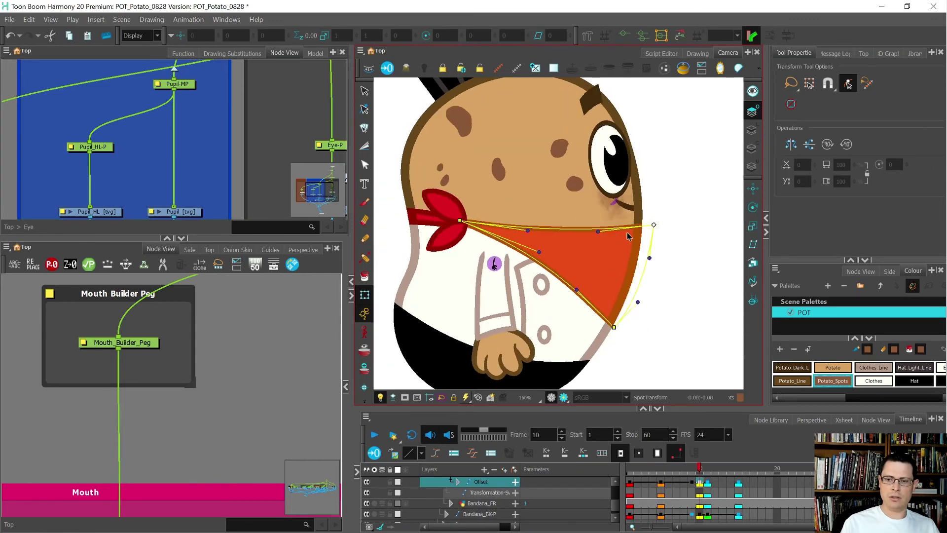
left_click_drag(651, 228, 649, 241)
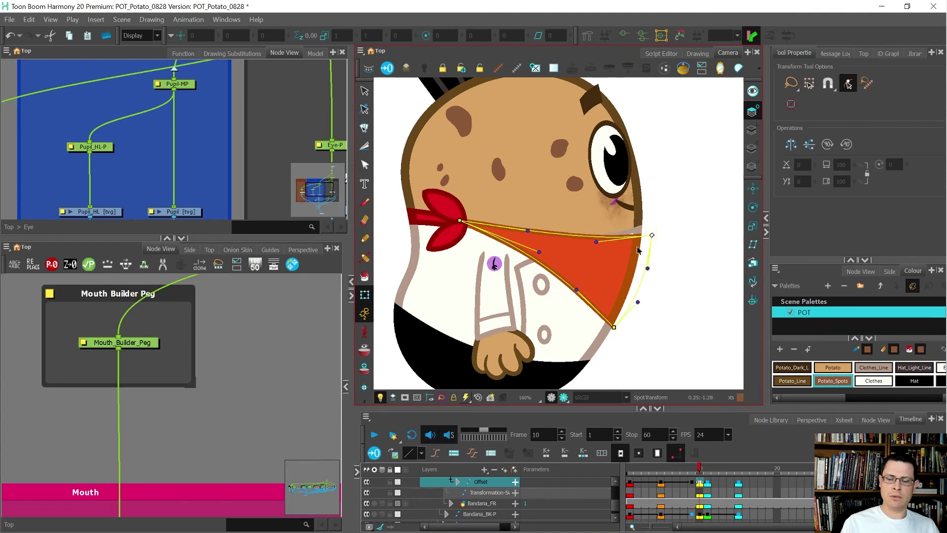
left_click(595, 243)
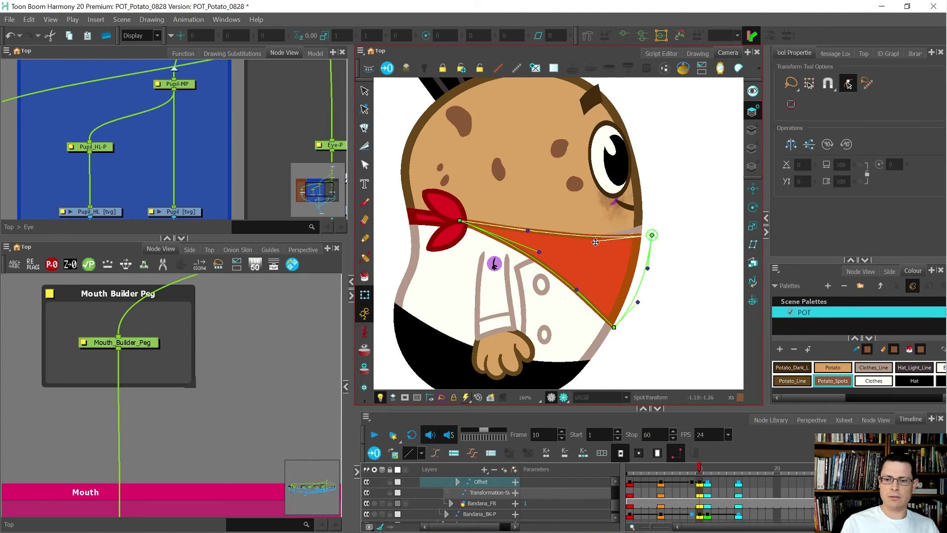
Step: Lower the same bandana deformer point on frame 9 and flatten the top edge to match frame 10
key("comma")
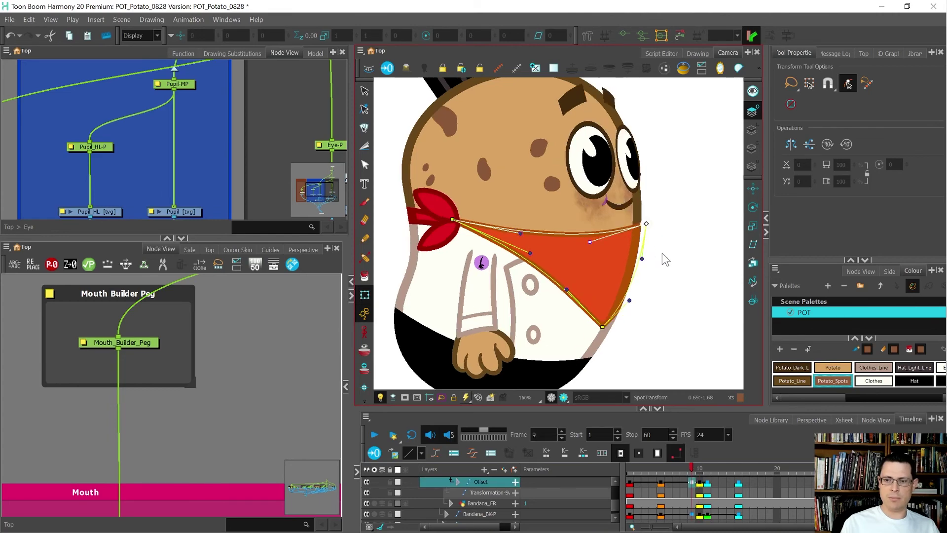
key("F7")
key("comma")
key("period")
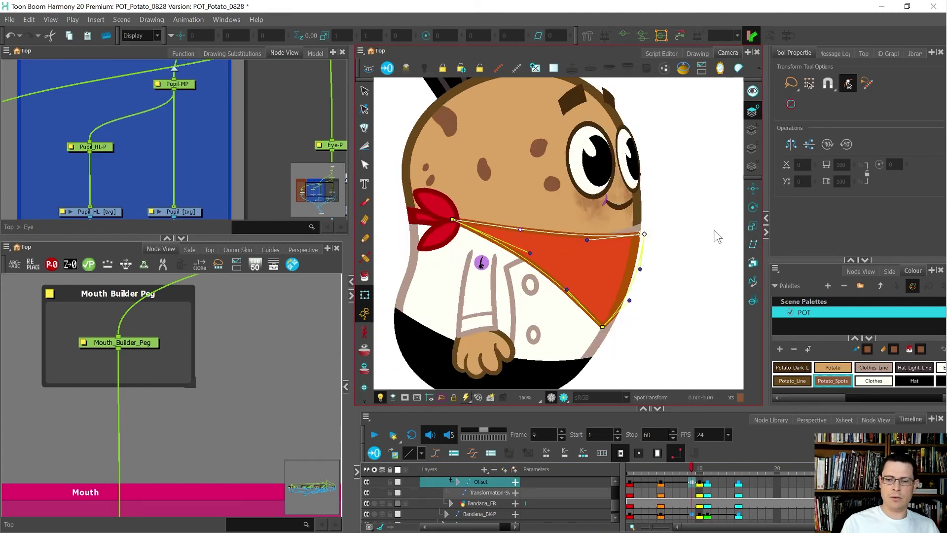
left_click(695, 239)
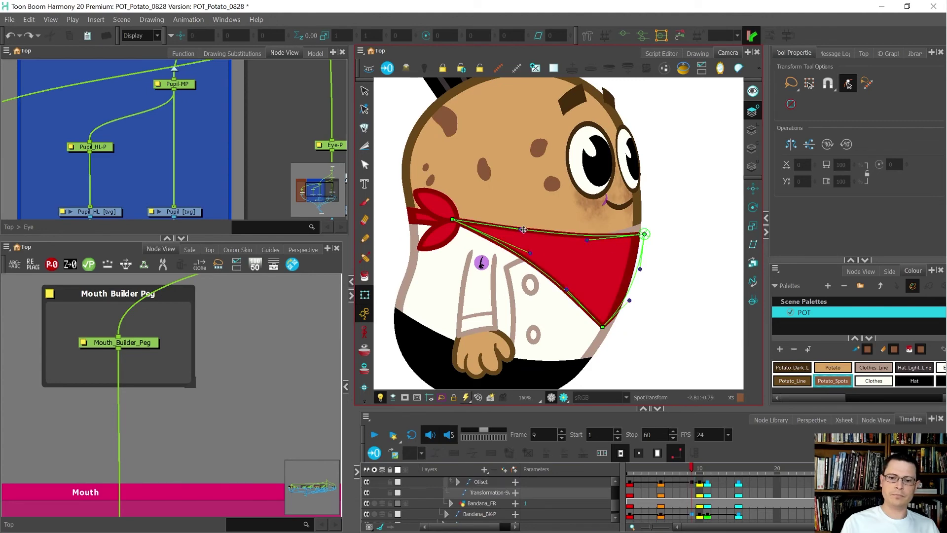
Step: Step repeatedly between the front pose and frame 10 to review the motion of the bandana's adjusted top edge
left_click(523, 230)
key("comma")
key("comma")
key("comma")
key("comma")
key("period")
key("period")
key("period")
key("period")
key("period")
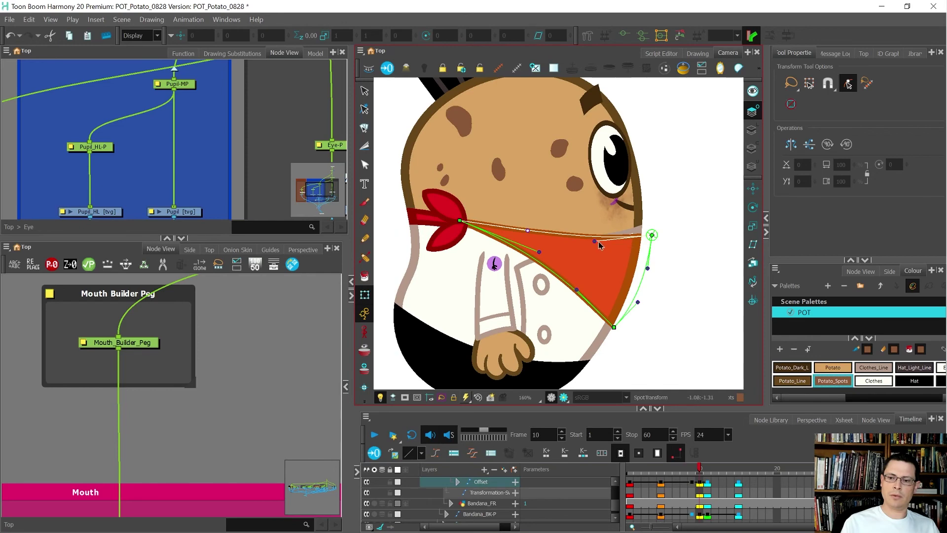
key("comma")
key("comma")
key("comma")
key("comma")
key("comma")
key("period")
key("period")
key("period")
key("period")
key("period")
Step: Lower the shirt's upper face-side deformer point and adjust its handle beneath the bandana on frame 10, and repeat the correction on frame 9
left_click(631, 236)
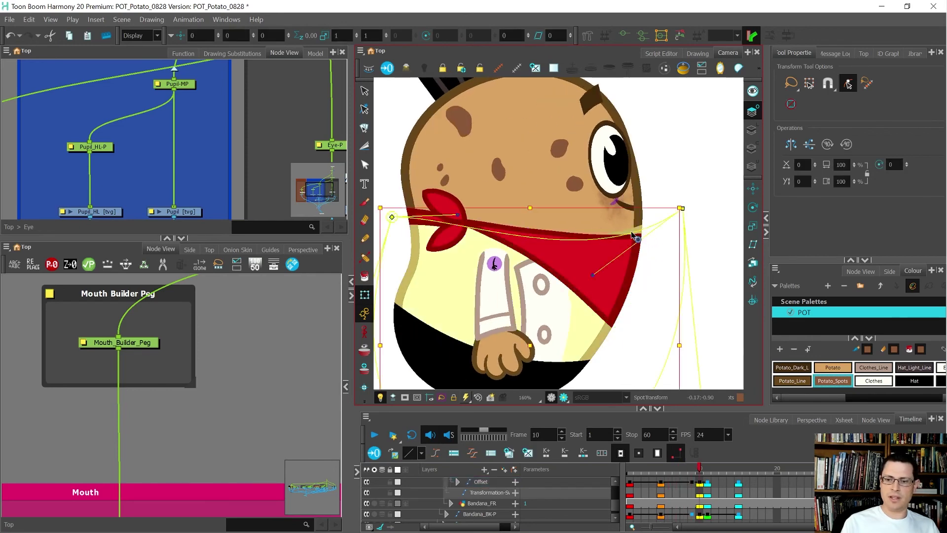
left_click(683, 209)
left_click_drag(685, 210, 683, 224)
left_click_drag(590, 292, 590, 256)
left_click_drag(682, 222, 678, 235)
left_click_drag(584, 269, 587, 259)
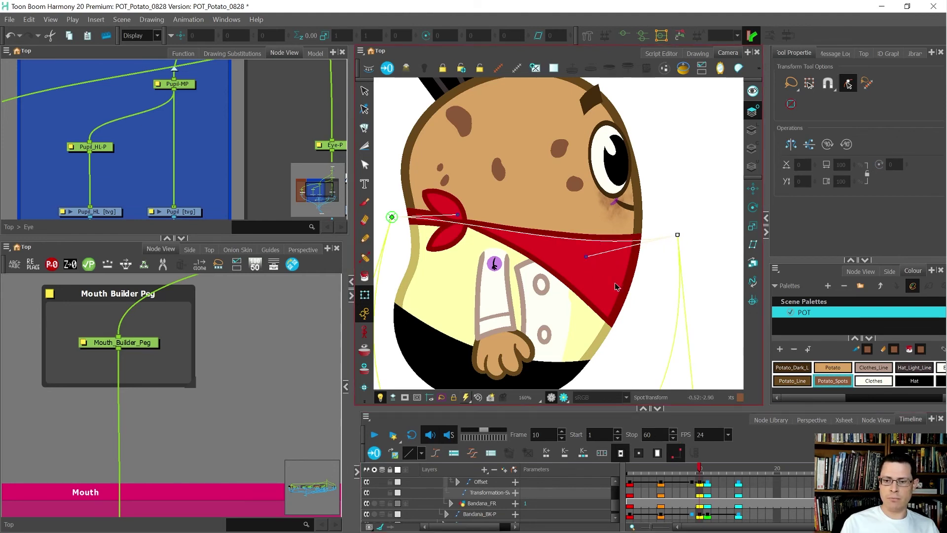
key("comma")
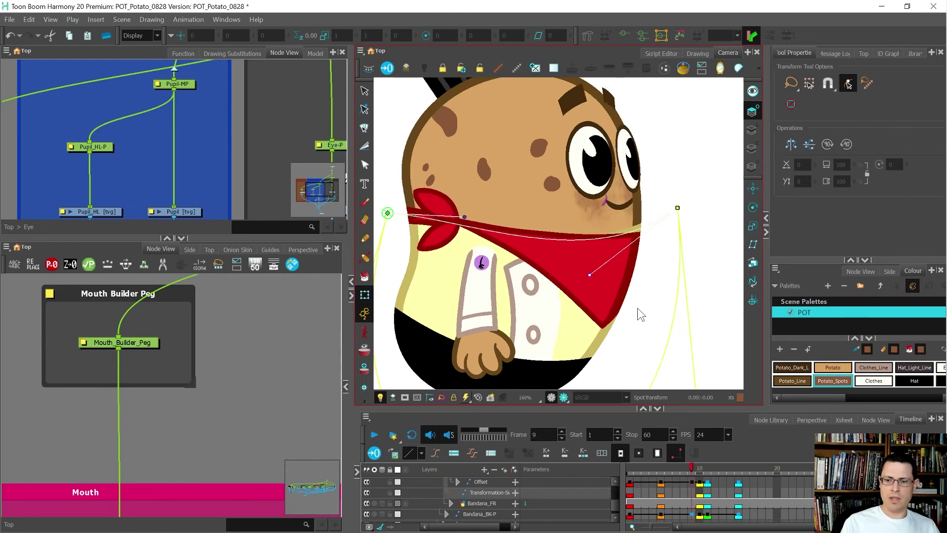
left_click(662, 278)
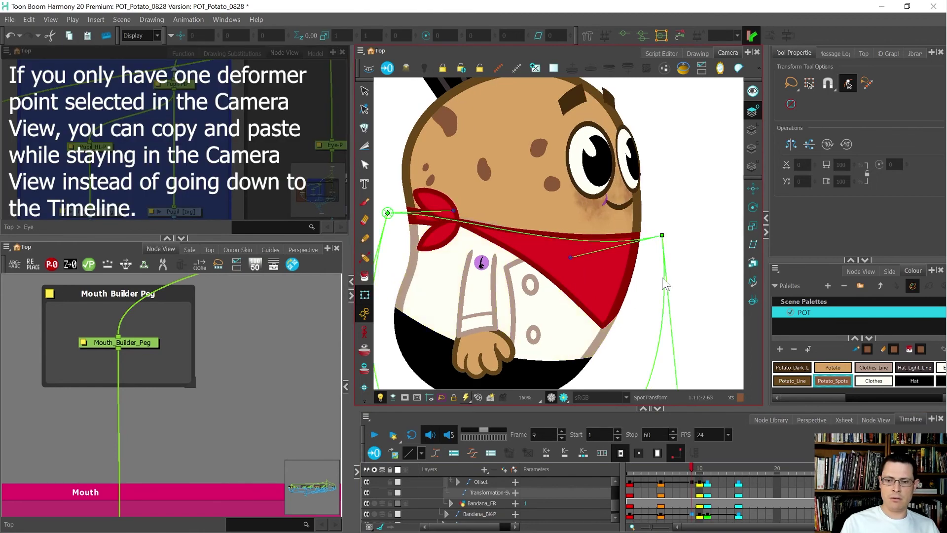
Step: Adjust the shirt deformer's upper back-side handle beneath the bandana knot on frame 9
left_click(456, 216)
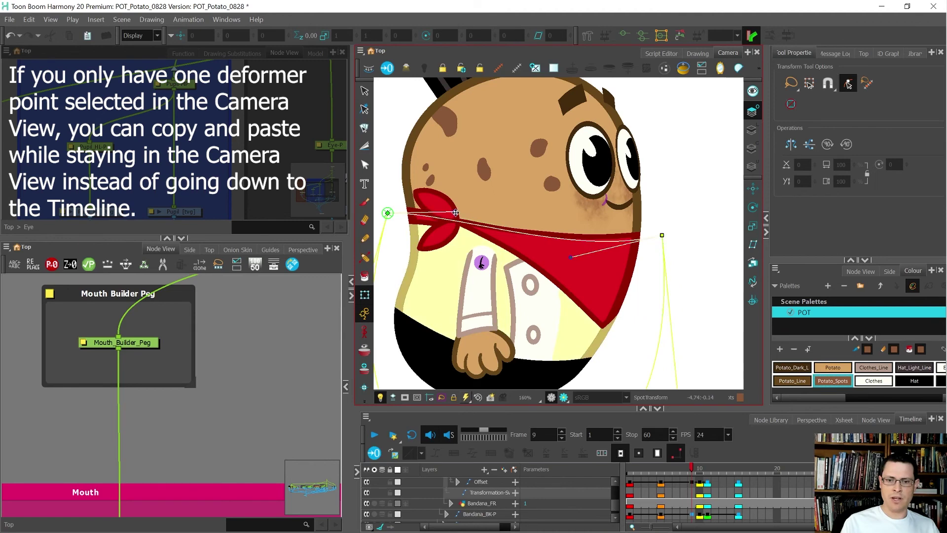
left_click(678, 191)
Step: Step repeatedly between the front pose and frame 10 to review the motion of the bandana and shirt
key("comma")
key("comma")
key("comma")
key("comma")
key("comma")
key("comma")
key("comma")
key("comma")
key("1")
key("period")
key("period")
key("period")
key("period")
key("period")
key("period")
key("period")
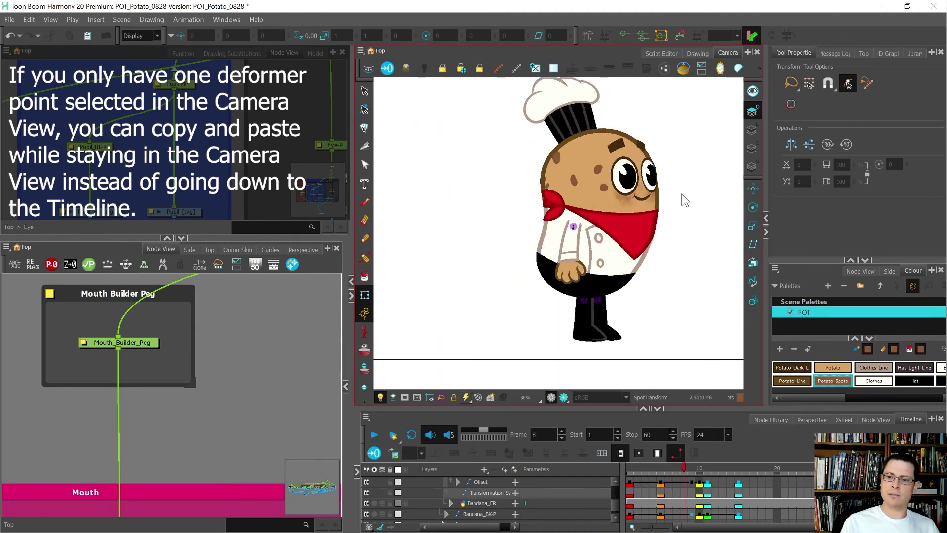
key("comma")
key("comma")
key("comma")
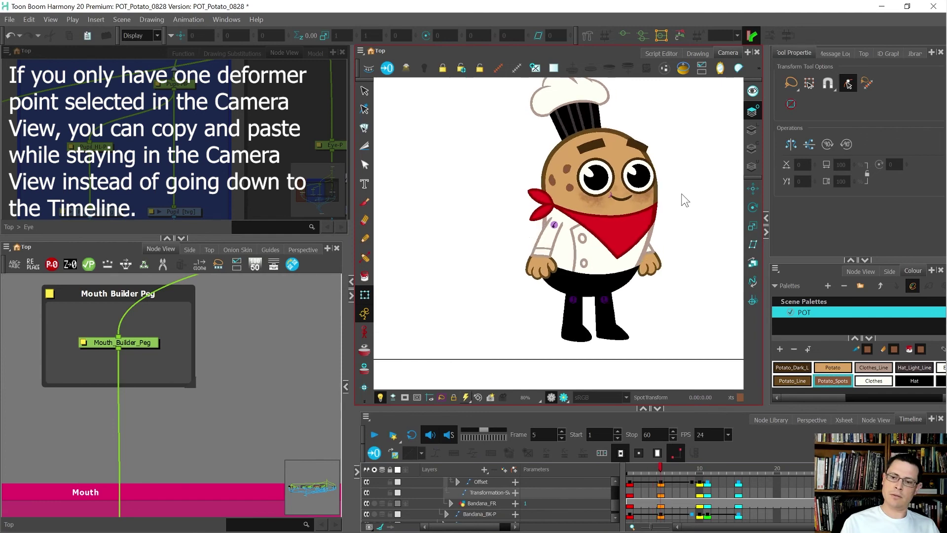
key("period")
key("period")
key("period")
key("period")
key("period")
key("period")
key("comma")
key("comma")
key("comma")
key("comma")
key("period")
key("period")
key("period")
key("period")
key("period")
key("comma")
key("comma")
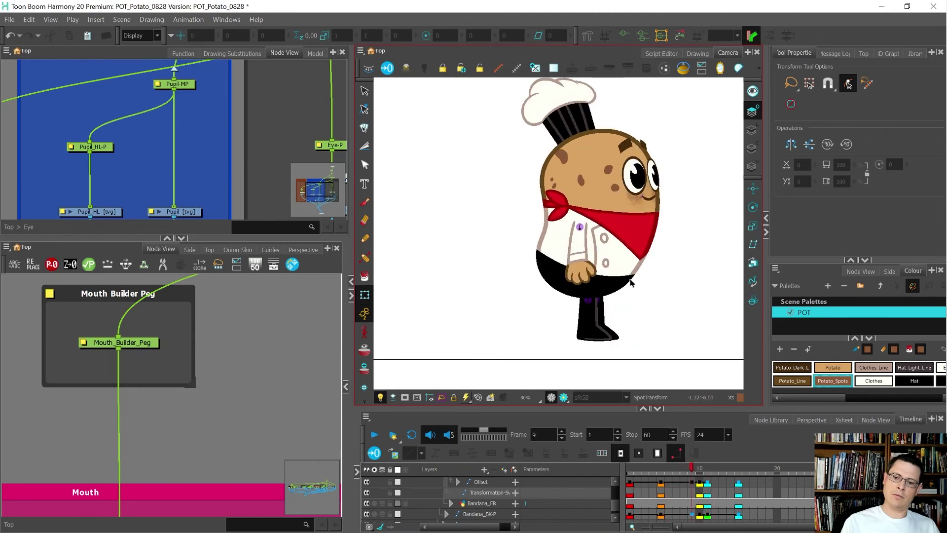
Step: Raise the waist's upper face-side deformer point on frame 10, comparing the waistline with frame 7
scroll(633, 283, "up", 2)
left_click(631, 283)
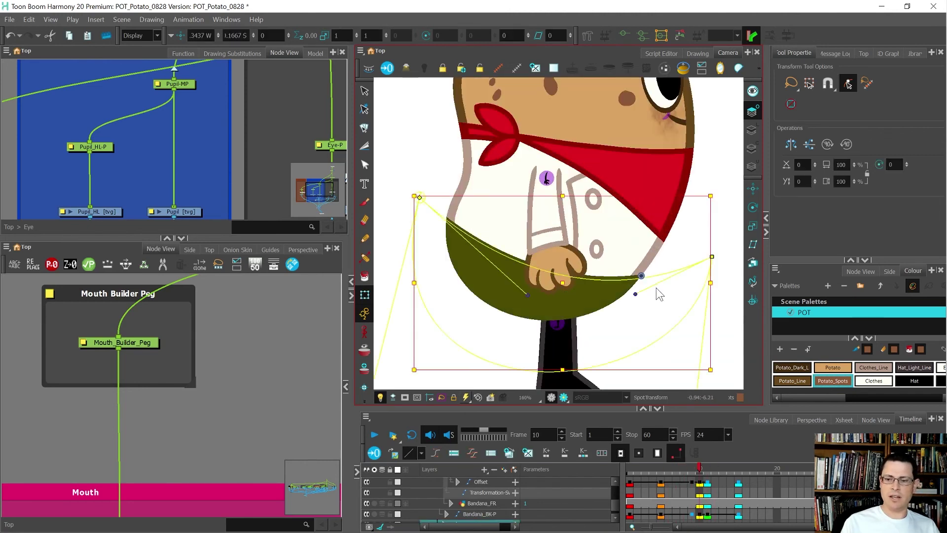
key("comma")
key("comma")
key("comma")
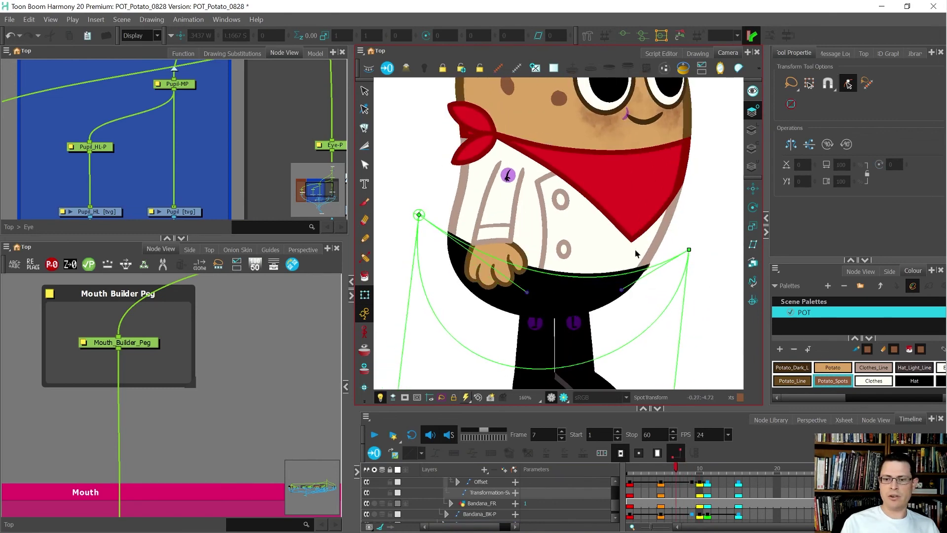
key("period")
key("period")
key("period")
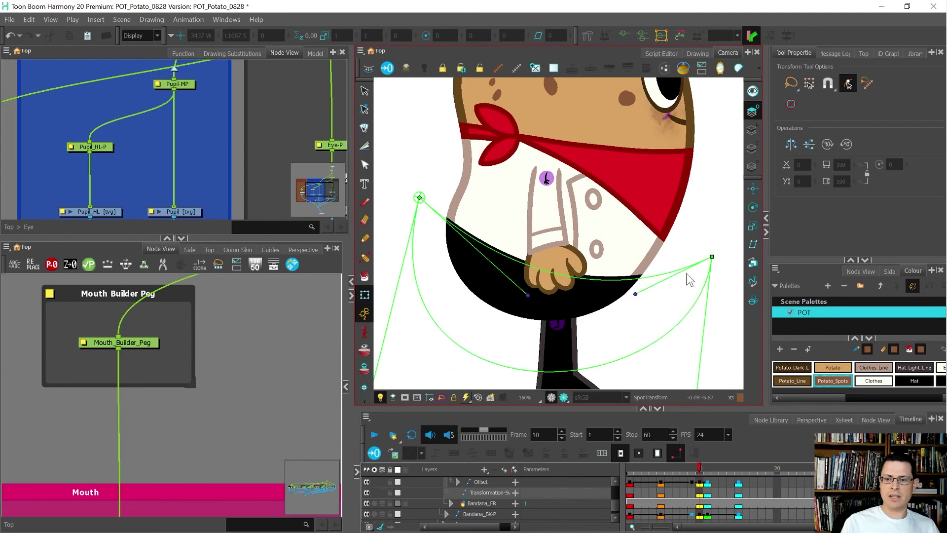
left_click(713, 257)
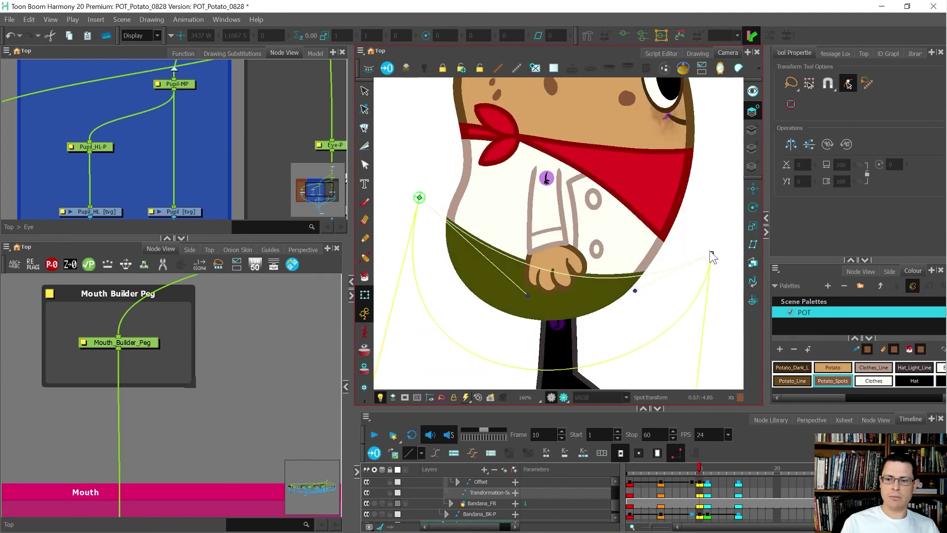
key("comma")
key("comma")
key("comma")
key("period")
key("period")
key("period")
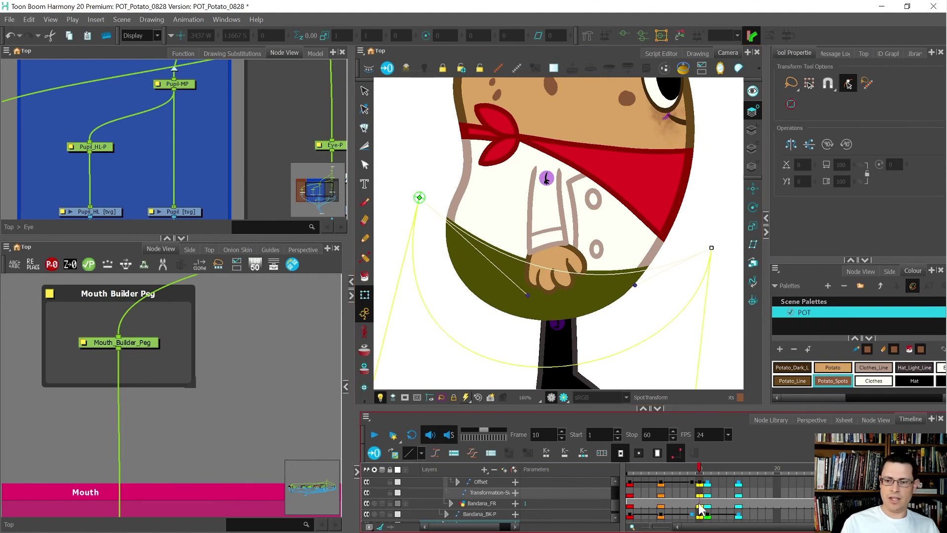
left_click(715, 272)
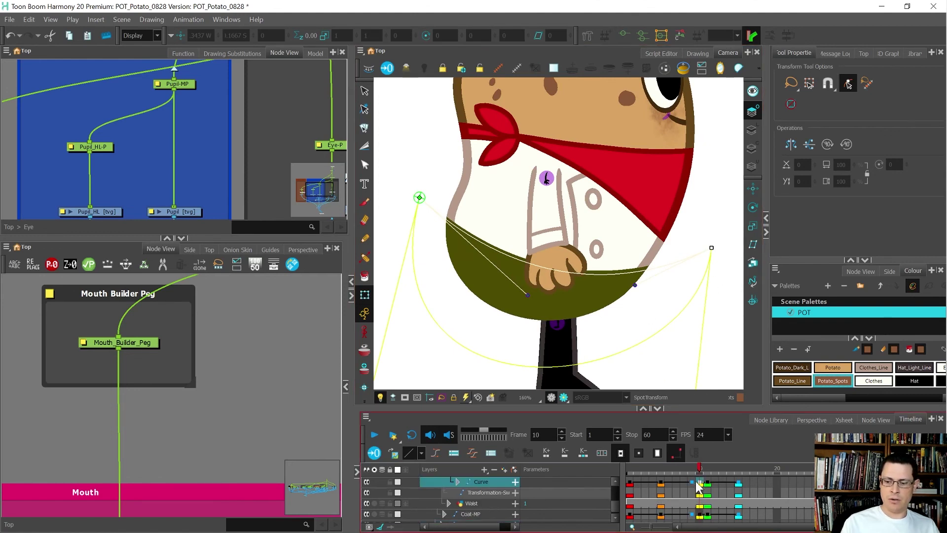
Step: Step back and forth through the turn from the front pose to the back pose on frame 11 to check the waistline's motion
key("comma")
key("comma")
key("comma")
key("comma")
key("period")
key("period")
key("period")
key("period")
key("period")
key("comma")
key("1")
key("comma")
key("comma")
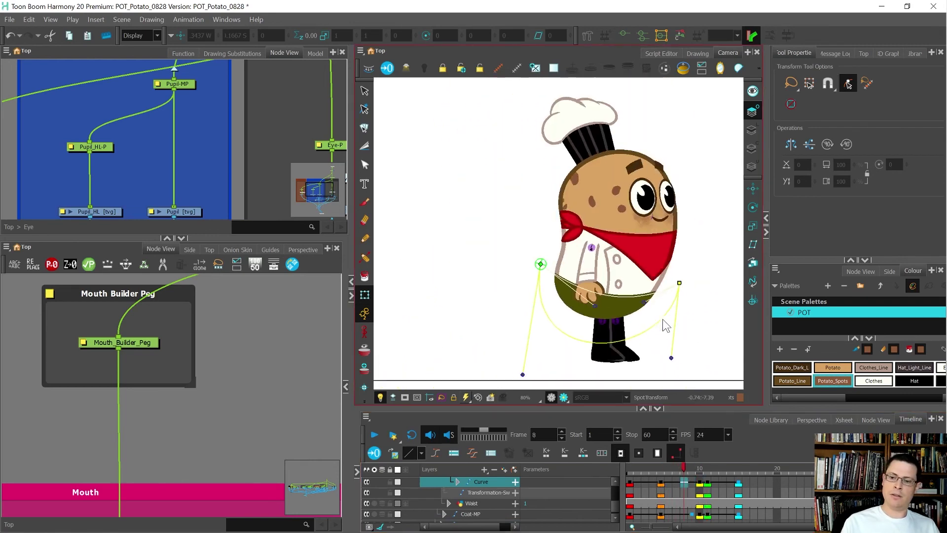
key("comma")
key("comma")
key("period")
key("period")
key("period")
key("period")
key("period")
key("comma")
key("comma")
key("comma")
key("period")
key("period")
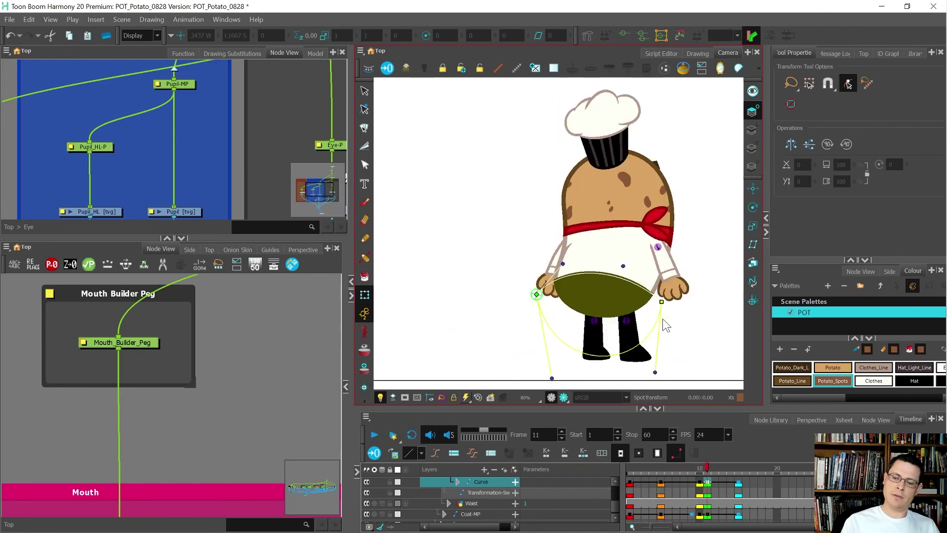
key("comma")
key("comma")
key("comma")
key("comma")
key("comma")
key("period")
key("period")
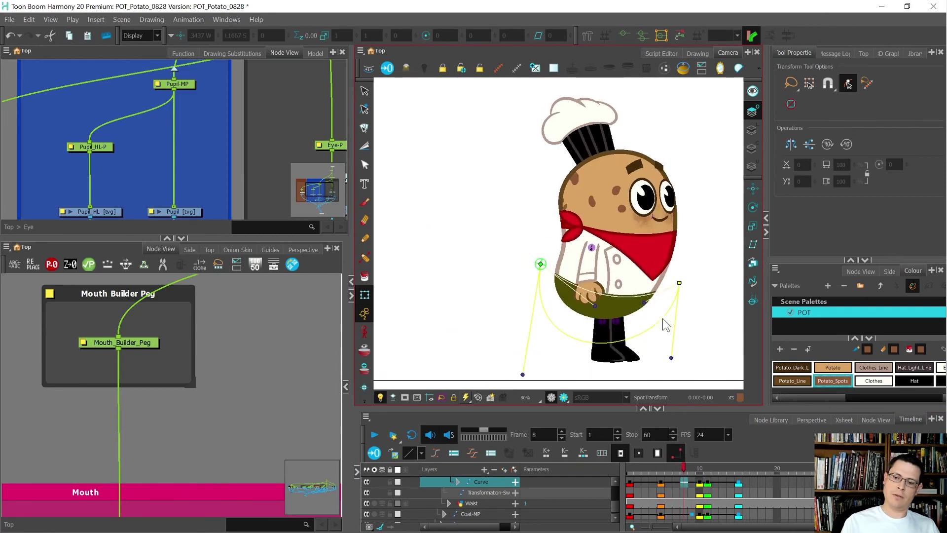
key("period")
key("period")
key("period")
left_click(698, 273)
key("comma")
key("comma")
key("comma")
key("comma")
key("comma")
key("comma")
key("comma")
key("comma")
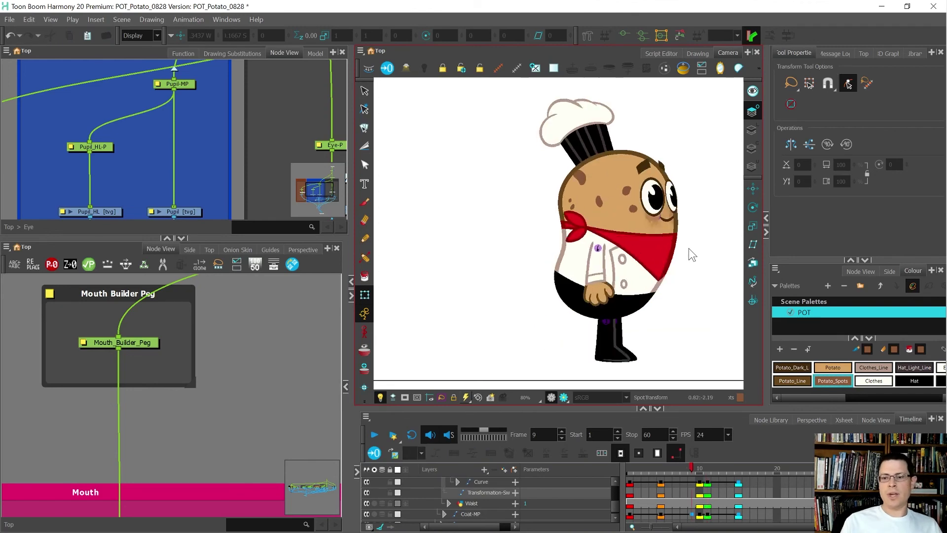
key("period")
key("period")
key("period")
key("period")
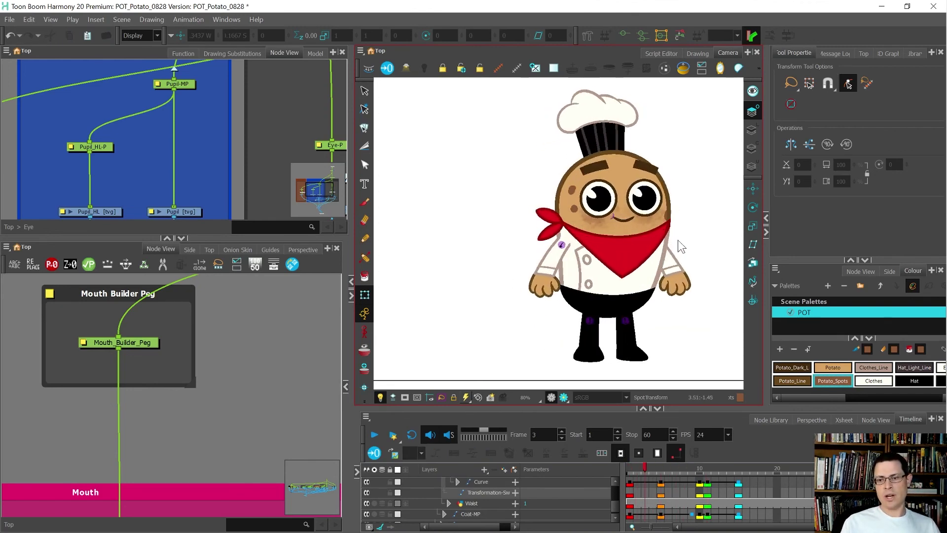
Step: Narrow, reposition and slightly rotate the far cheek's blush on frame 9 to follow the edge of the face
scroll(662, 221, "up", 3)
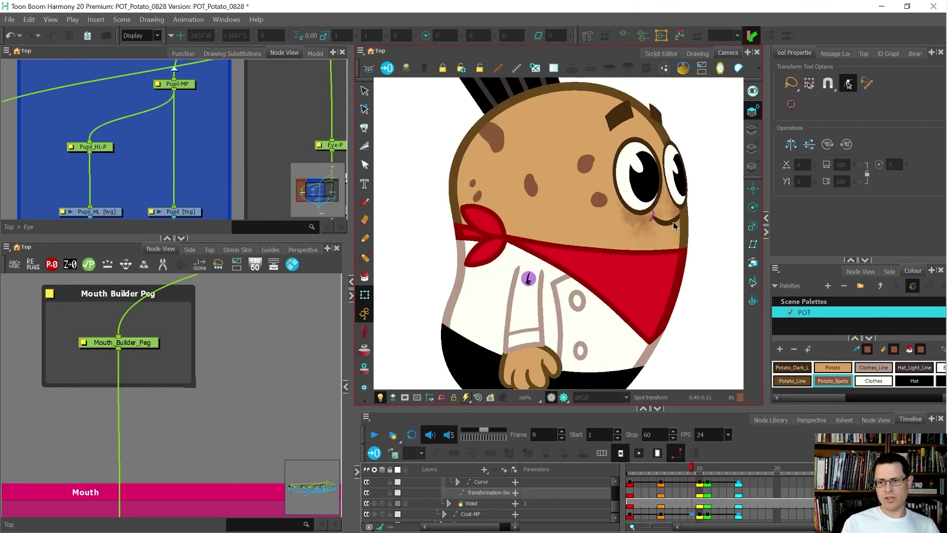
key("period")
key("period")
left_click(672, 213)
scroll(673, 217, "up", 3)
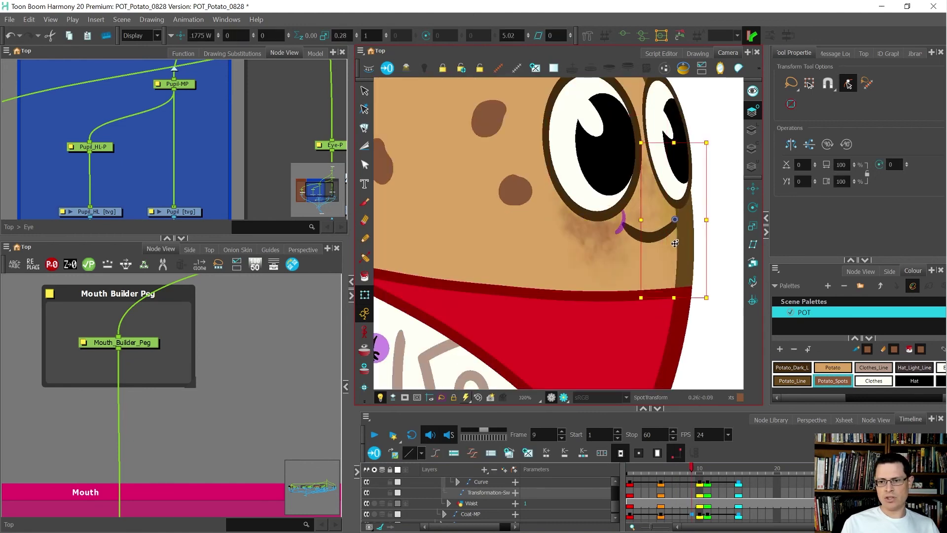
mouse_move(674, 243)
left_mouse_down()
mouse_move(658, 218)
mouse_move(668, 235)
left_mouse_up()
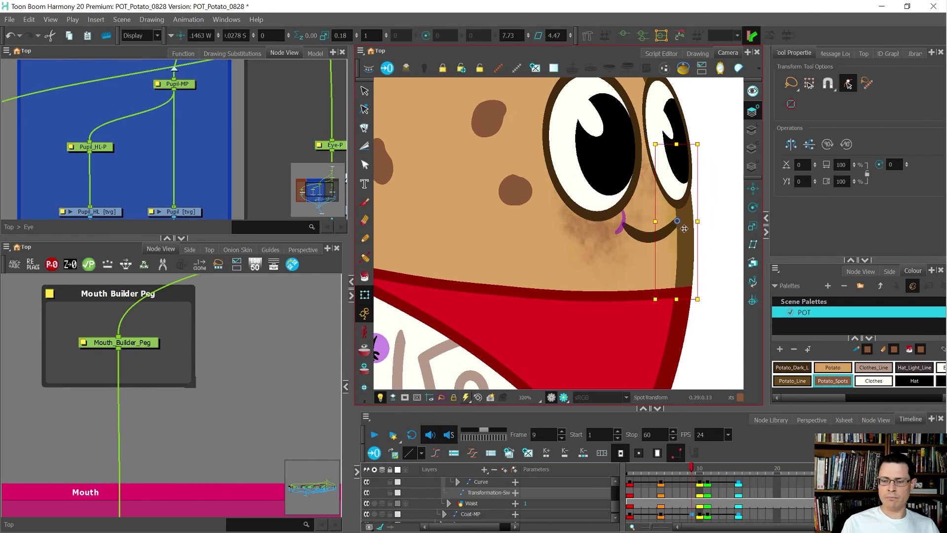
Step: Narrow the near cheek's blush slightly on frame 9 and play the turnaround to review it
scroll(685, 228, "down", 3)
scroll(656, 231, "up", 2)
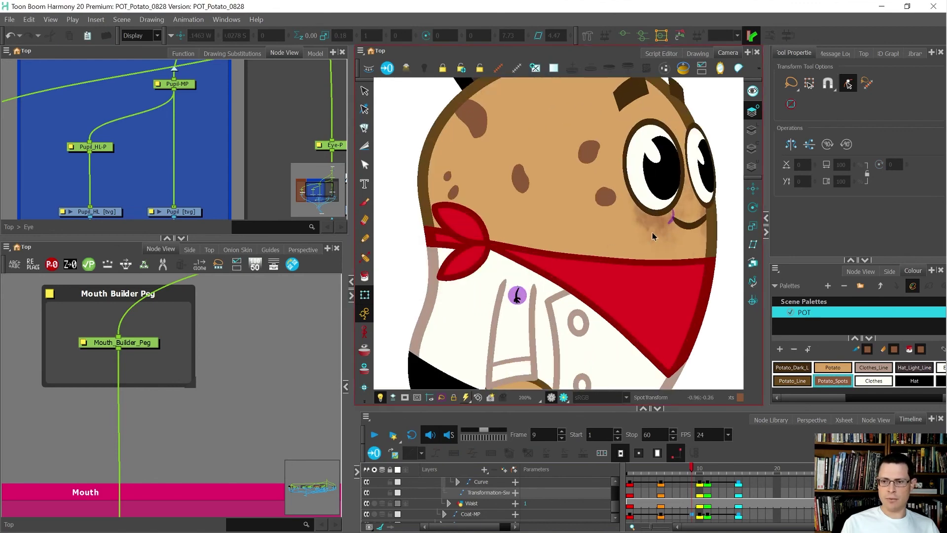
left_click(661, 228)
scroll(712, 212, "up", 2)
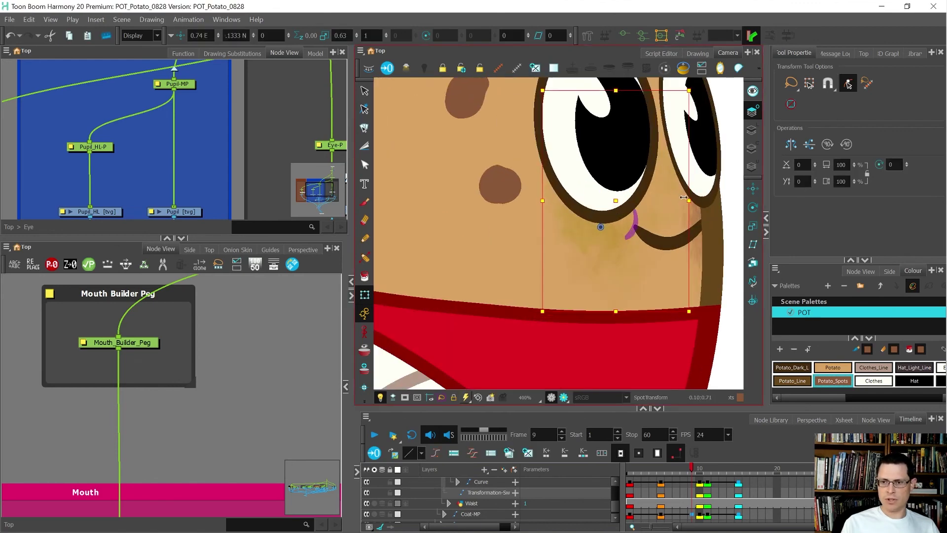
left_click_drag(683, 197, 676, 198)
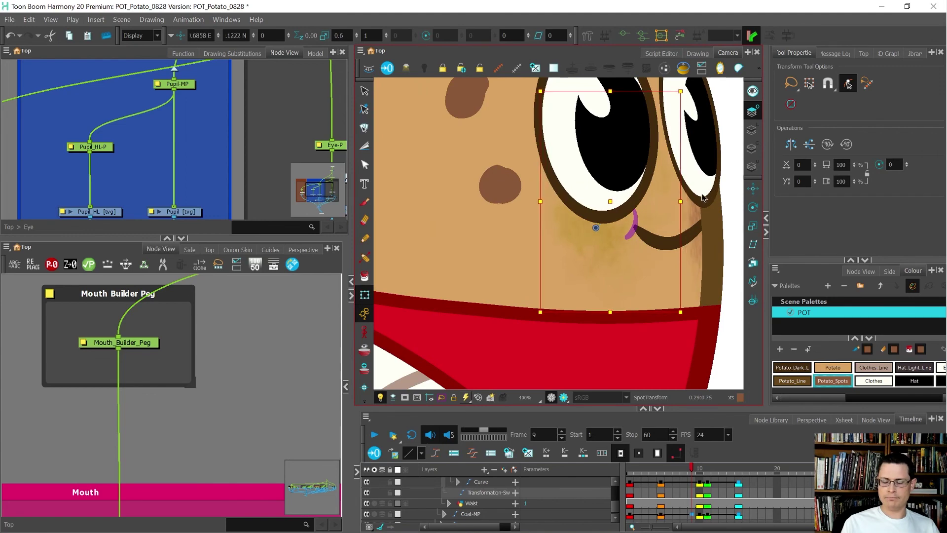
scroll(710, 205, "down", 5)
key("Return")
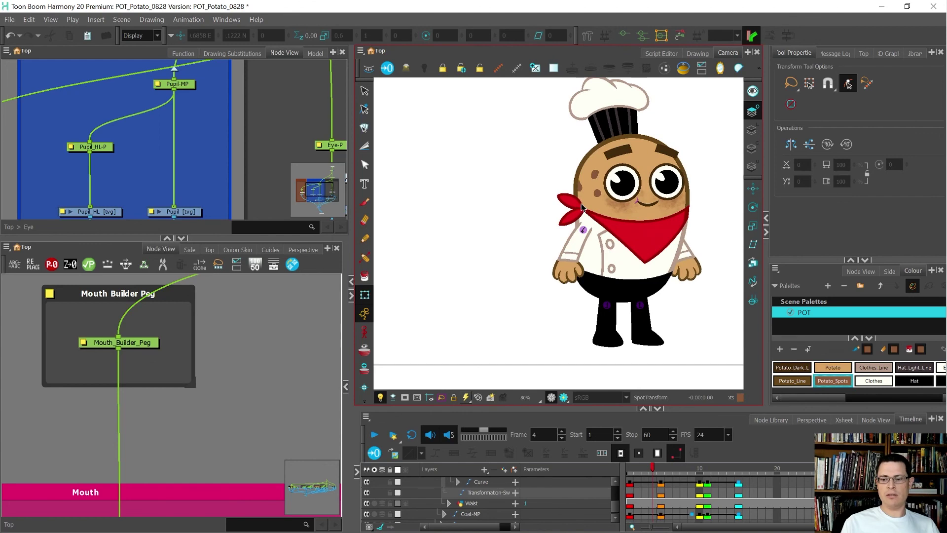
Step: Move the bandana knot along the band toward the face side on frame 10
scroll(588, 211, "up", 3)
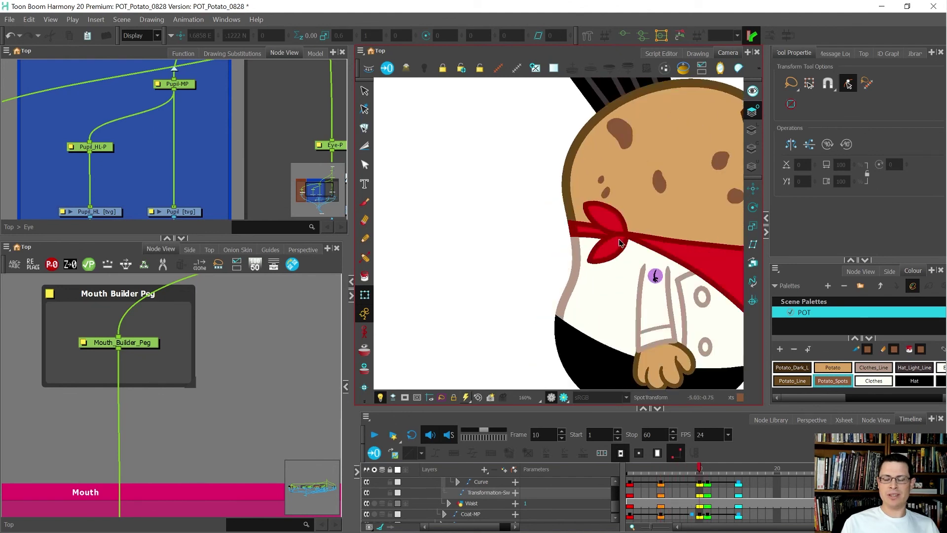
left_click(621, 243)
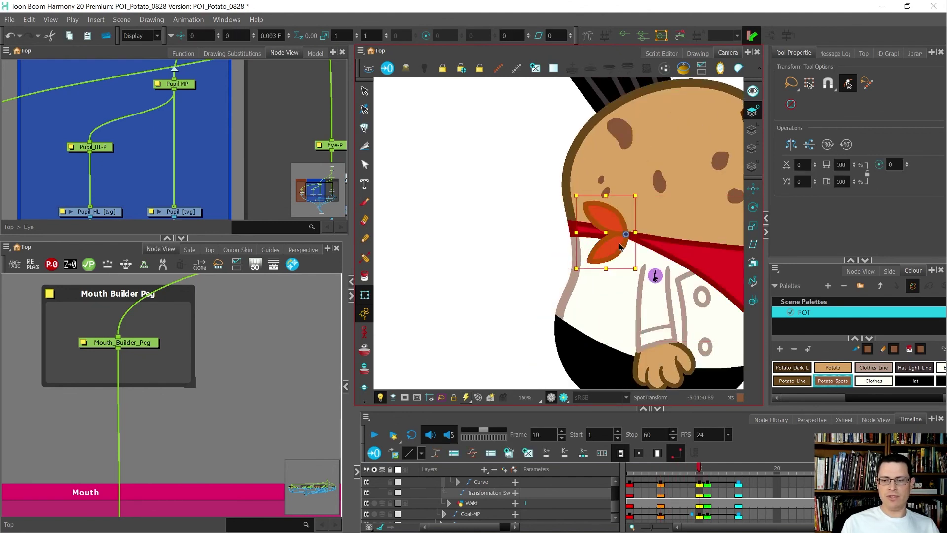
scroll(591, 232, "down", 1)
scroll(609, 243, "up", 1)
left_click_drag(610, 242, 631, 247)
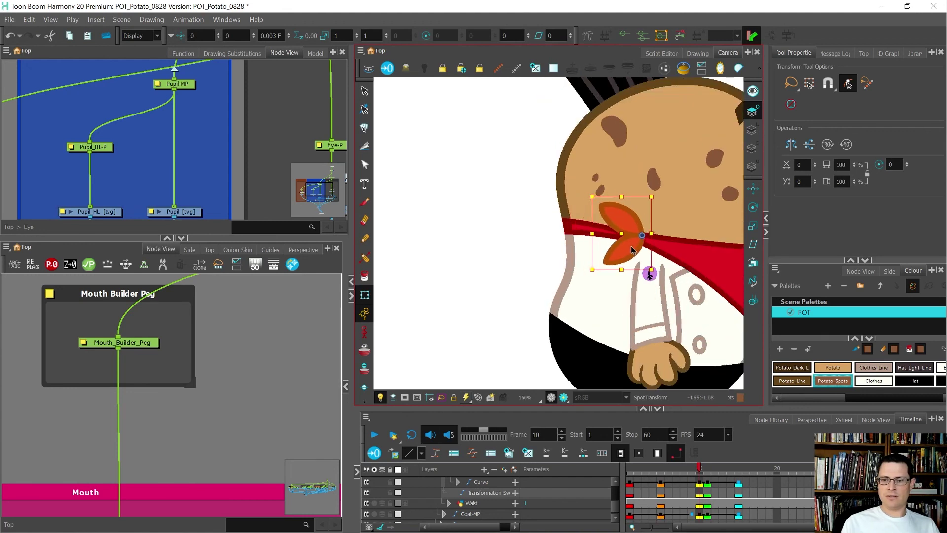
Step: Shift the bandana knot slightly toward the face side on frame 9, comparing its spacing with frames 7 and 10
key("comma")
key("comma")
key("comma")
key("comma")
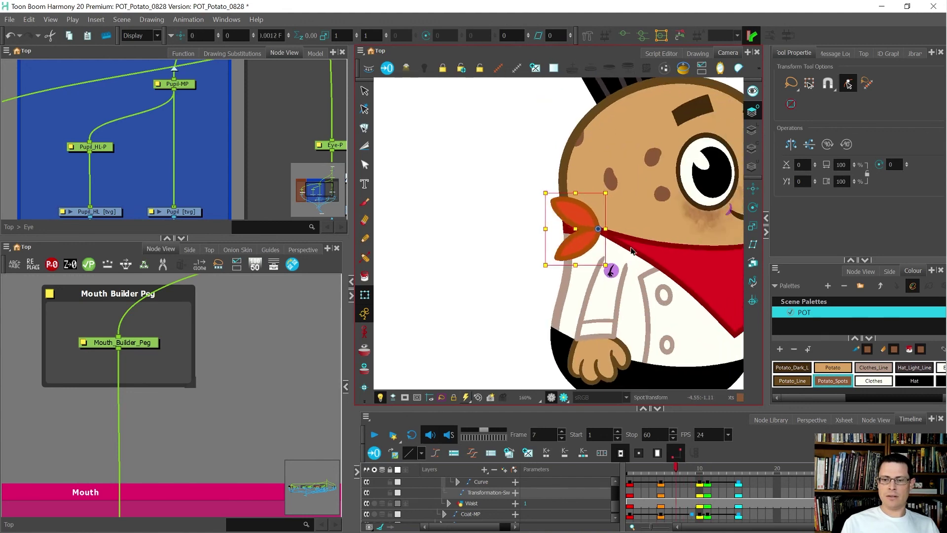
key("period")
key("period")
key("period")
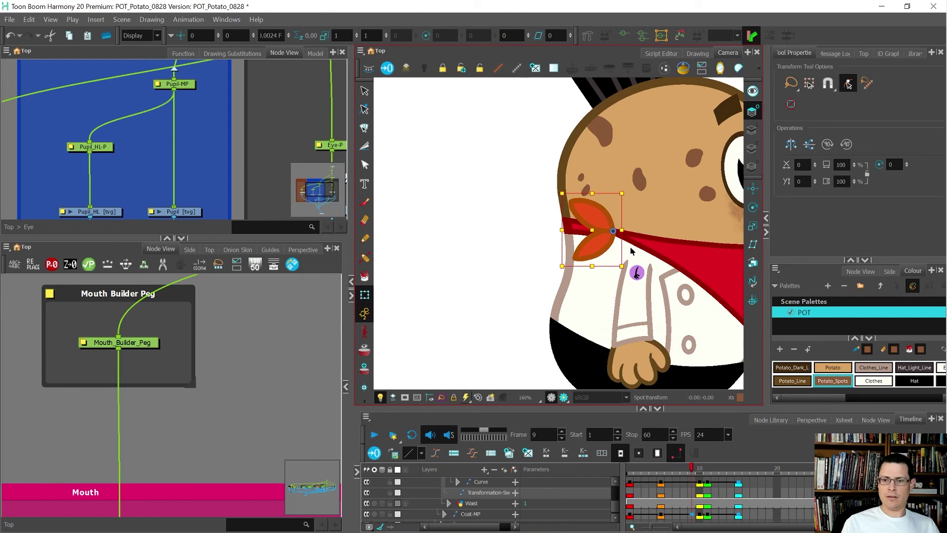
key("comma")
key("comma")
key("comma")
key("period")
key("period")
key("period")
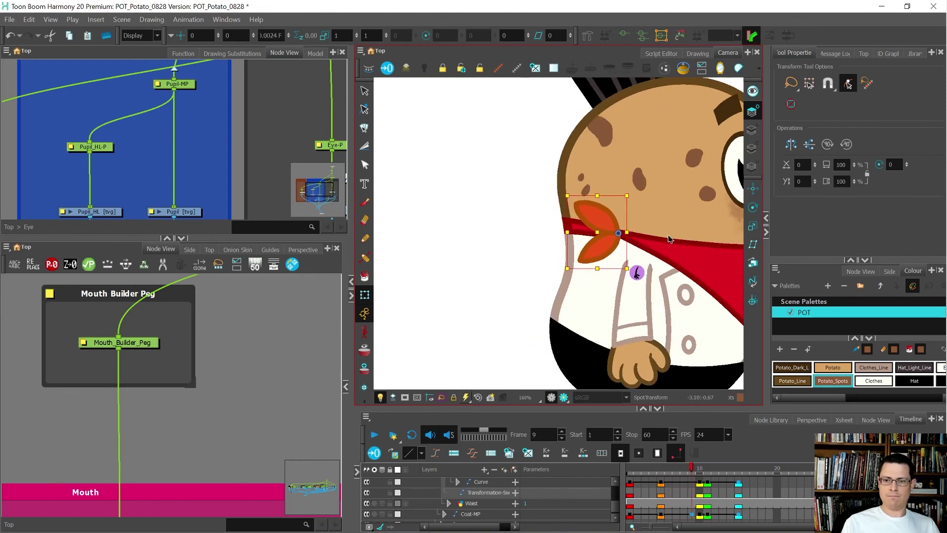
Step: Step back and forth through the frames up to frame 10 to examine the bandana knot's spacing during the turn
key("period")
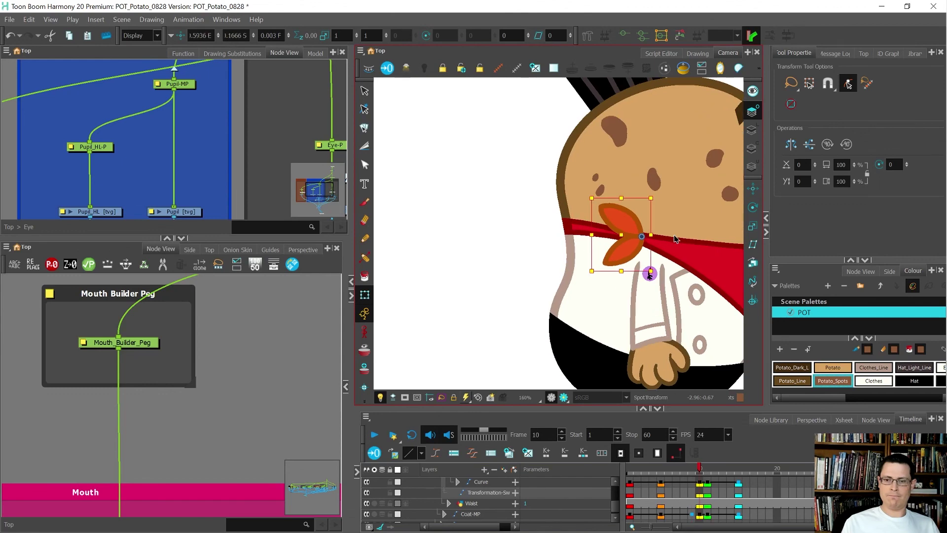
key("comma")
key("comma")
key("comma")
key("comma")
key("comma")
key("1")
key("period")
key("period")
key("period")
key("period")
key("comma")
key("comma")
key("comma")
key("period")
key("period")
key("period")
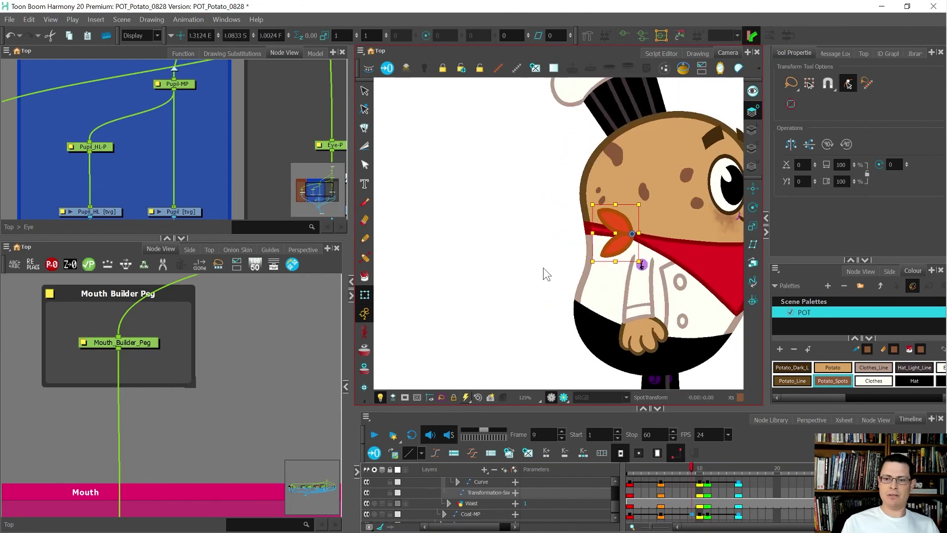
Step: Nudge the bandana knot slightly further toward the face side on frames 9 and 10
scroll(667, 242, "up", 3)
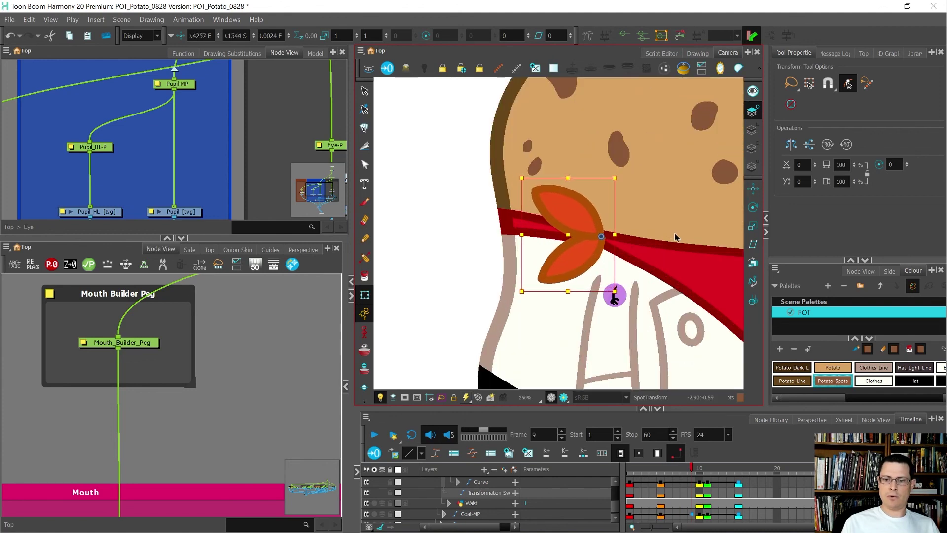
key("period")
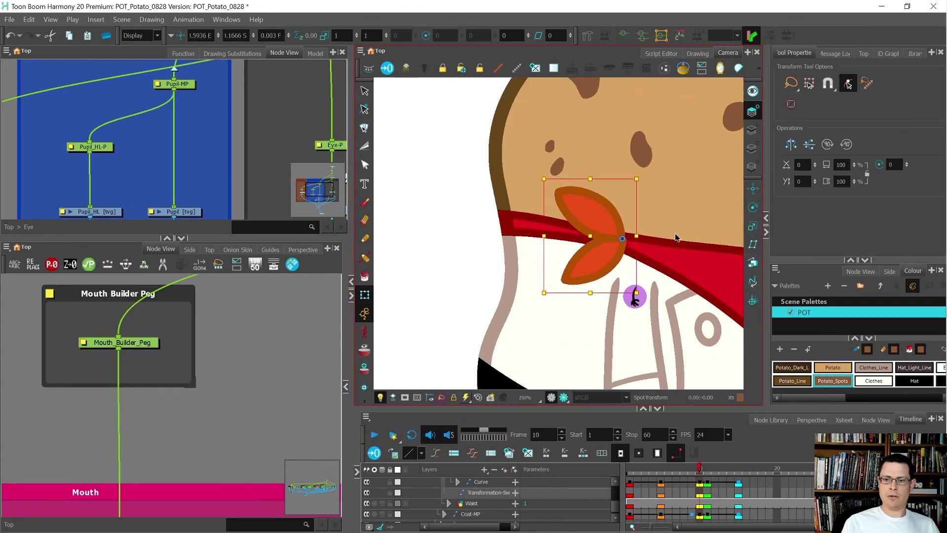
key("Right")
key("Right")
key("Right")
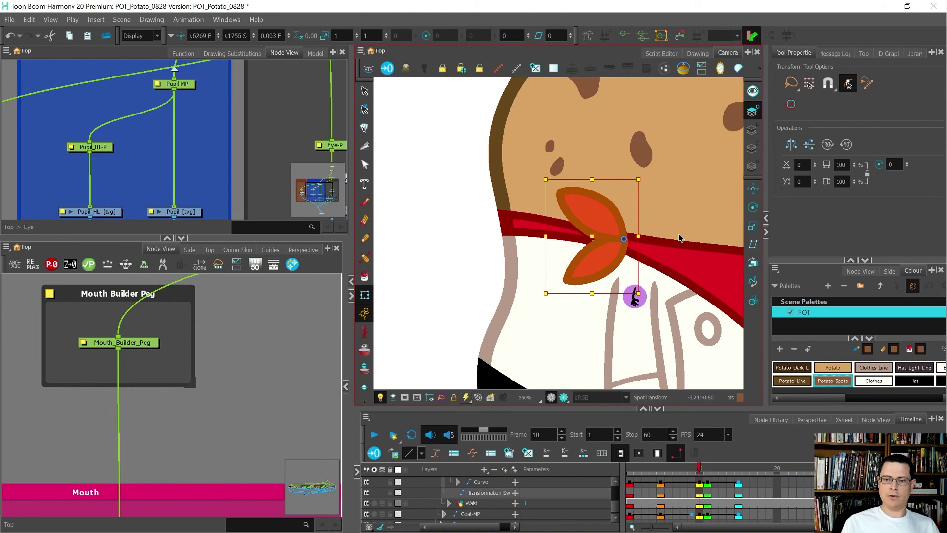
Step: Step back and forth around frame 10 to check the bandana knot's spacing at full-body scale
scroll(666, 241, "down", 3)
key("comma")
key("comma")
key("comma")
key("period")
key("period")
key("period")
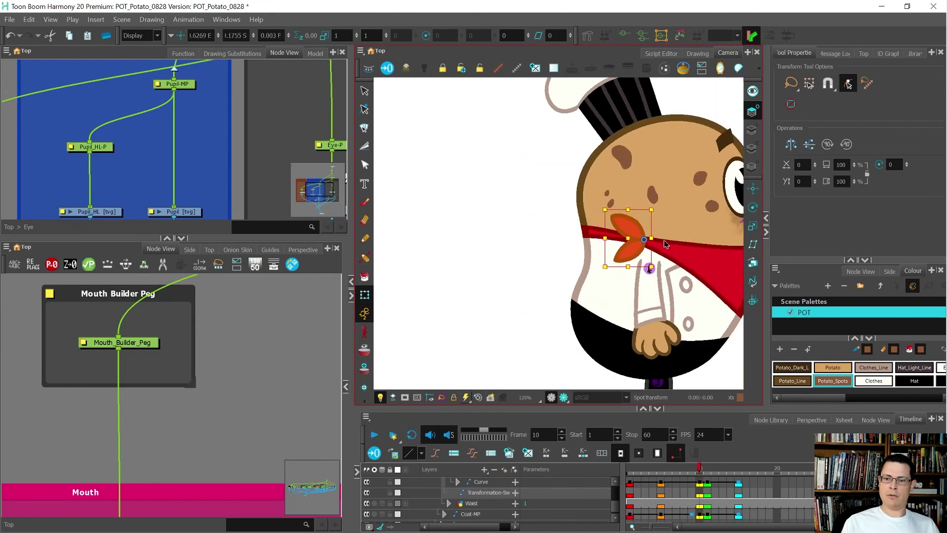
key("period")
key("period")
key("comma")
key("comma")
key("comma")
key("period")
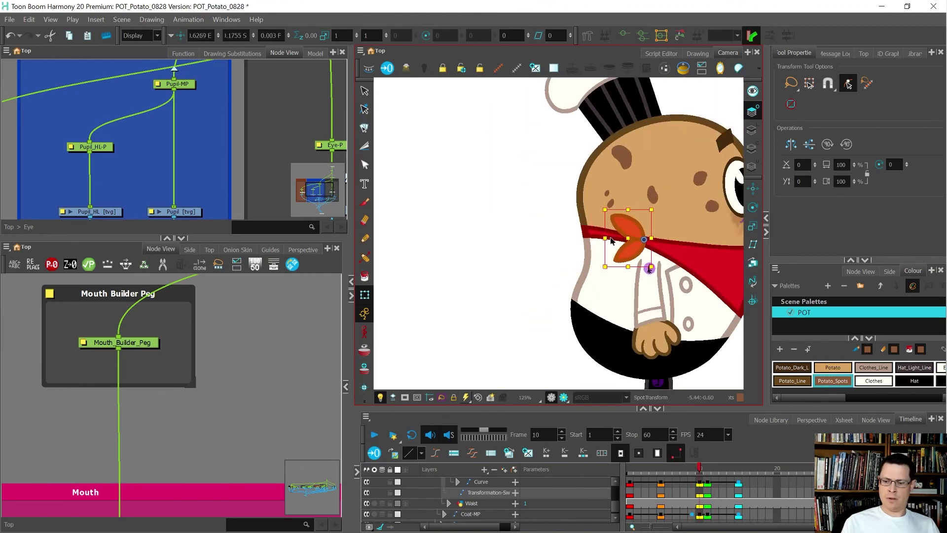
Step: Shift the back bandana band slightly toward the knot on frames 10 and 9 so it tucks under it
scroll(616, 238, "up", 3)
left_click(619, 240)
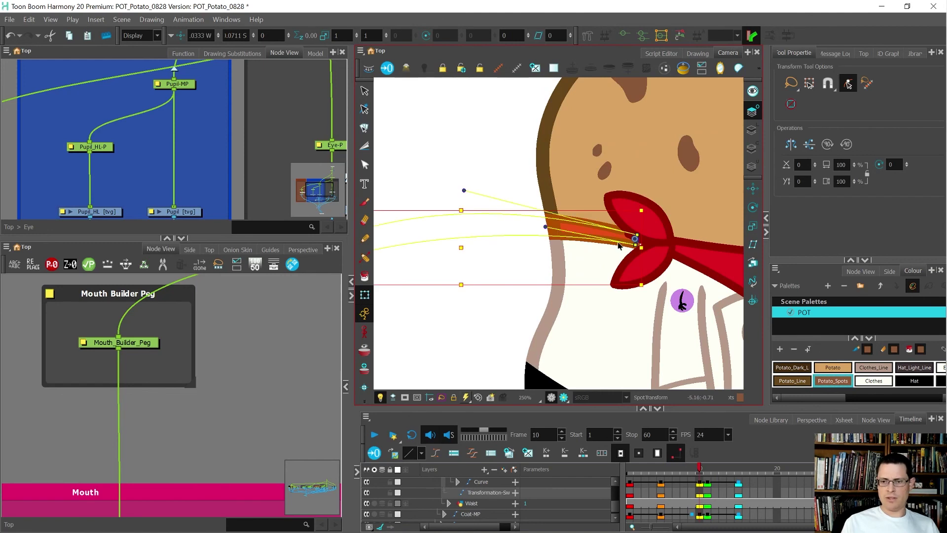
scroll(620, 246, "up", 1)
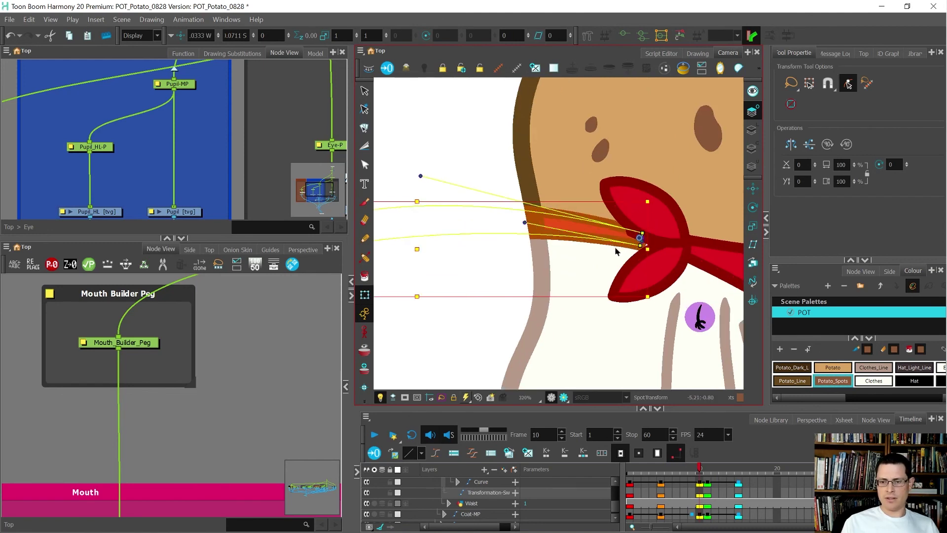
left_click_drag(615, 251, 627, 254)
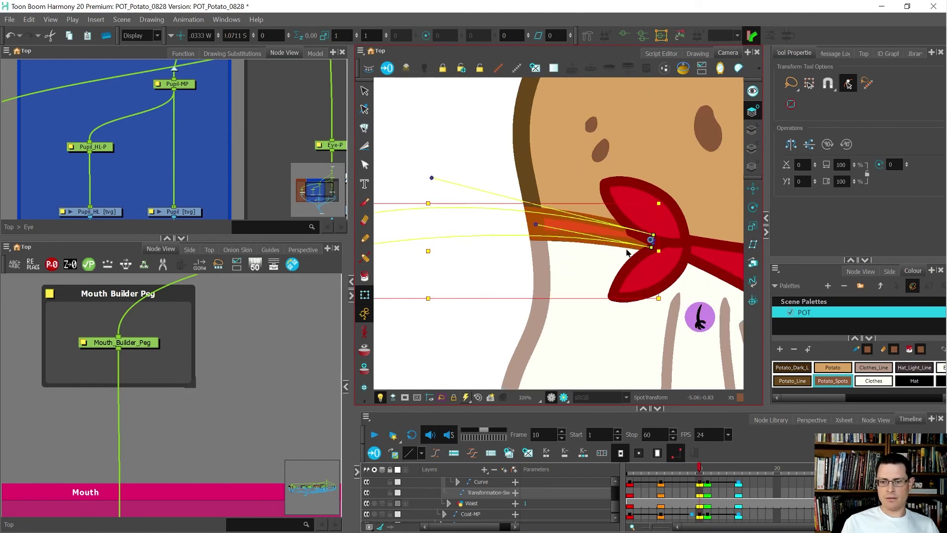
key("comma")
left_click_drag(616, 251, 620, 250)
scroll(606, 241, "down", 7)
left_click(573, 264)
Step: Step through frames 7 to 12 to examine how the bandana band and knot move during the turn
key("comma")
key("comma")
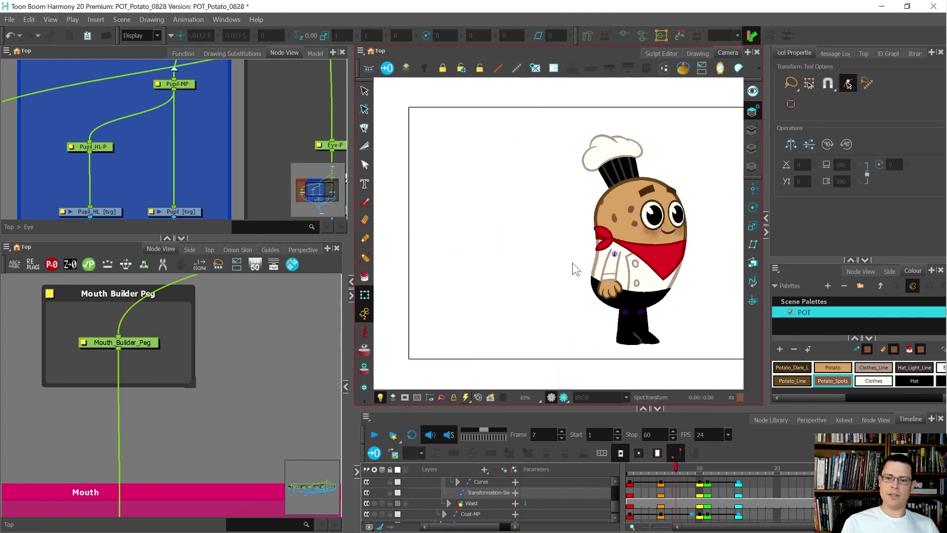
key("period")
key("period")
key("period")
key("period")
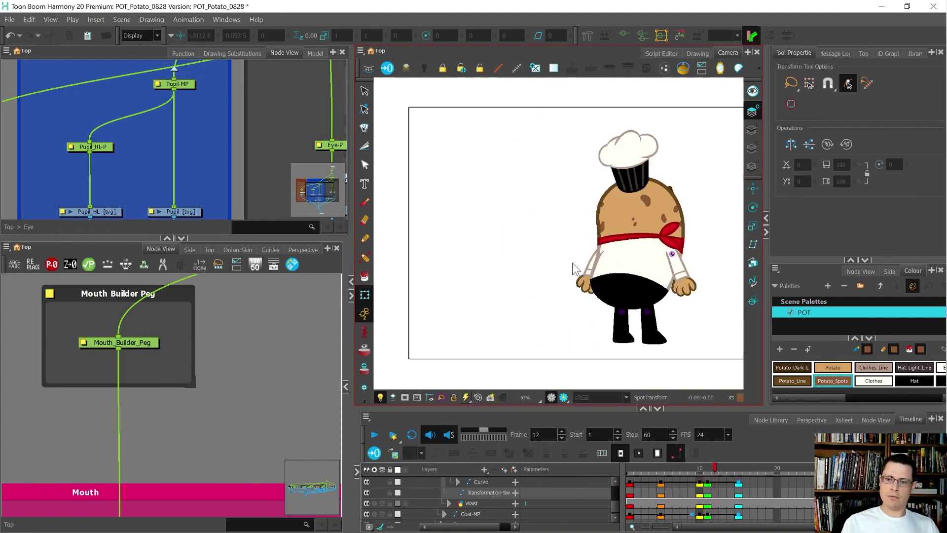
key("comma")
key("comma")
key("period")
Step: Rotate the back bandana band to 6.62 degrees on frame 10 and compare it with frame 8
left_click(600, 242)
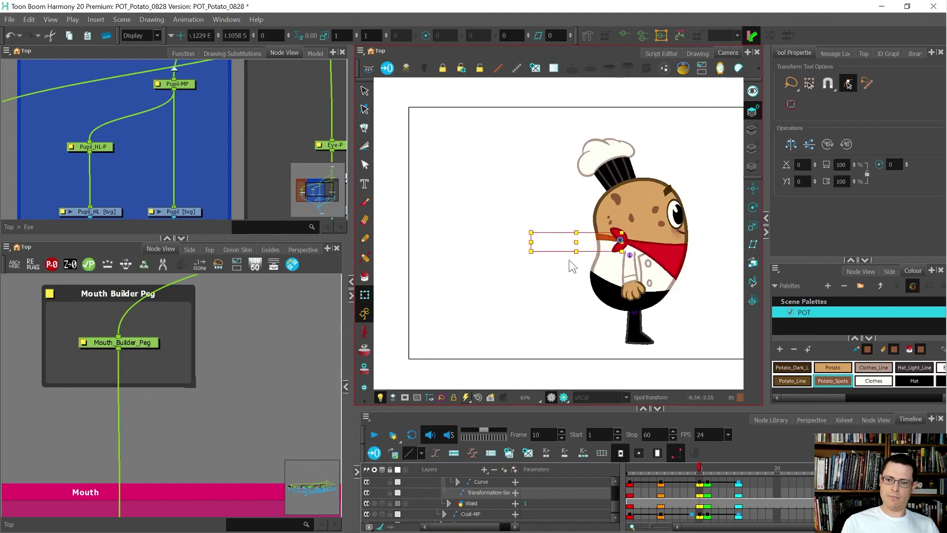
scroll(553, 271, "up", 2)
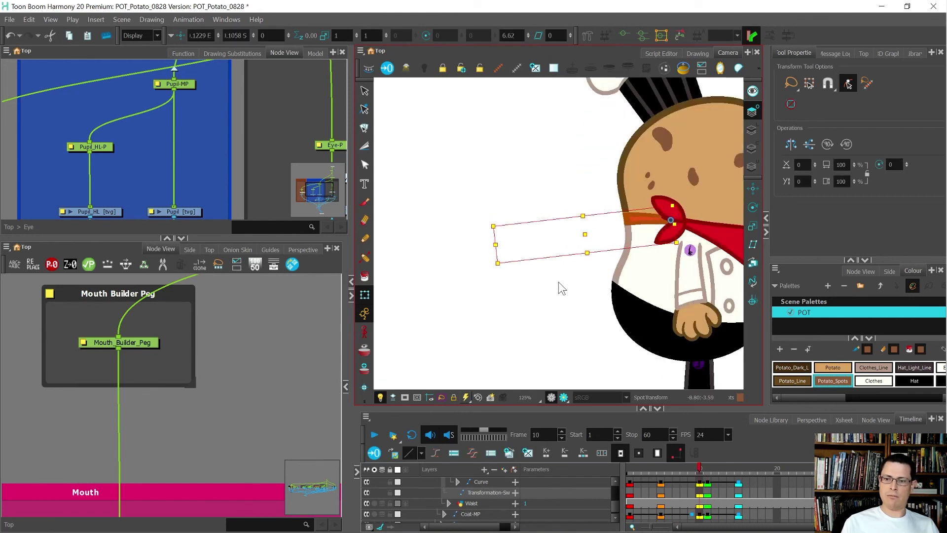
key("comma")
key("comma")
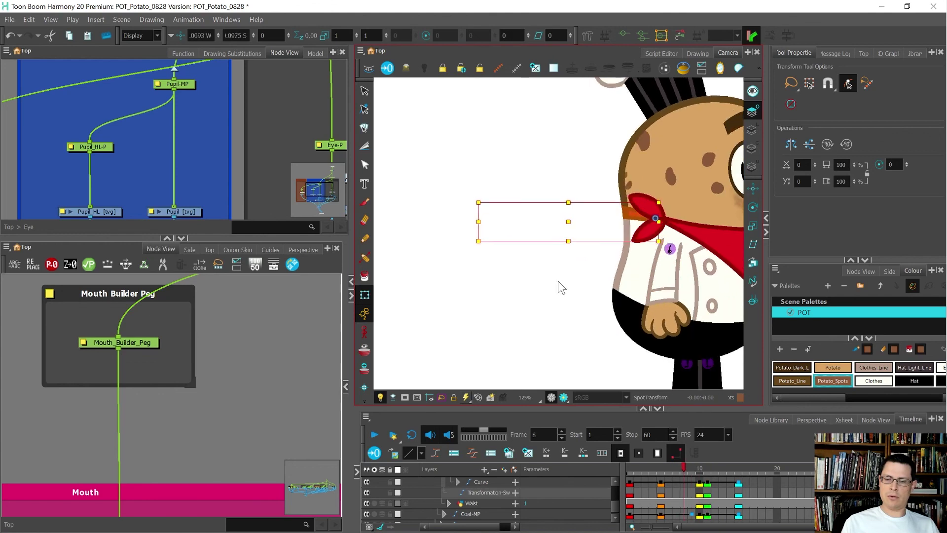
Step: Remove the back bandana peg's keyframe on frame 9 so the band interpolates through to frame 10
key("period")
key("period")
left_click(697, 518)
key("comma")
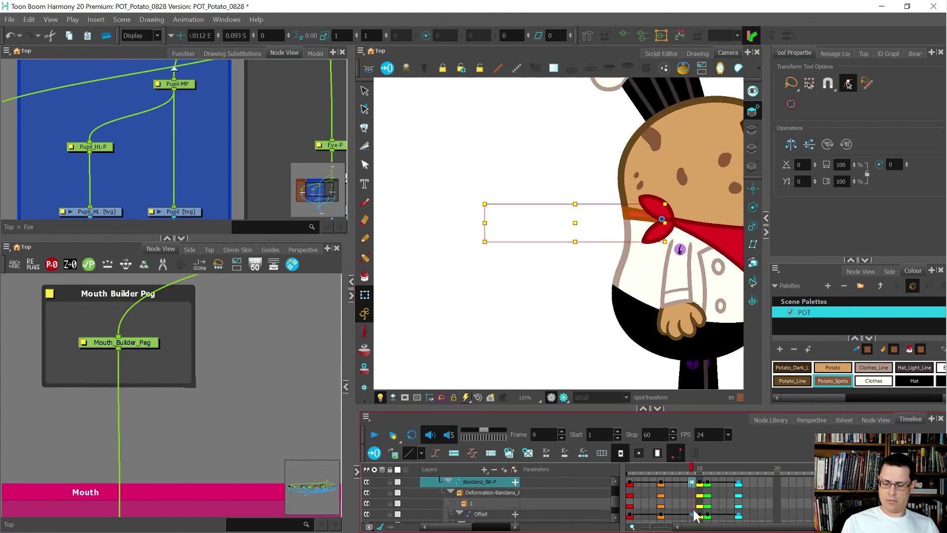
key("F7")
Step: Step back and forth between frames 5 and 10 to examine the back bandana band's interpolated rotation
key("comma")
key("comma")
key("comma")
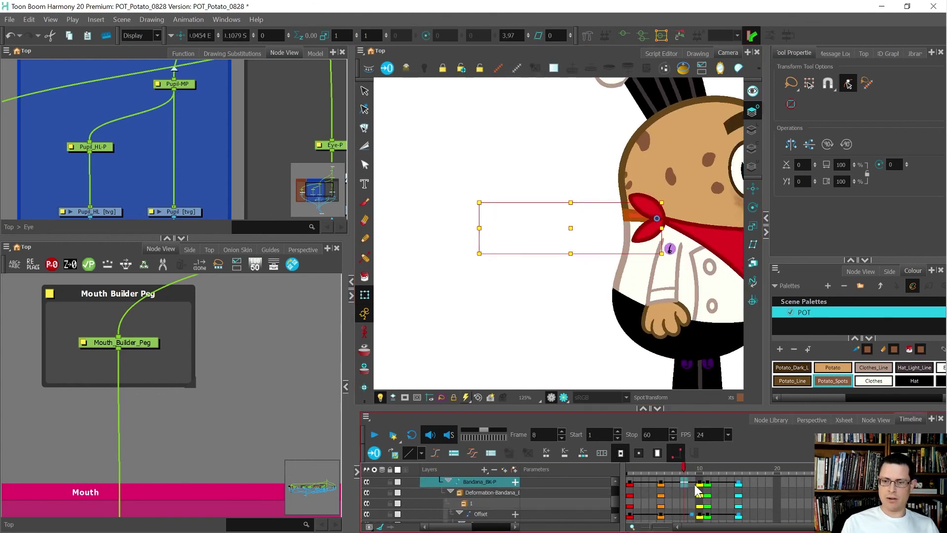
key("period")
key("period")
key("period")
key("period")
scroll(546, 281, "down", 2)
key("comma")
key("comma")
key("comma")
key("comma")
key("comma")
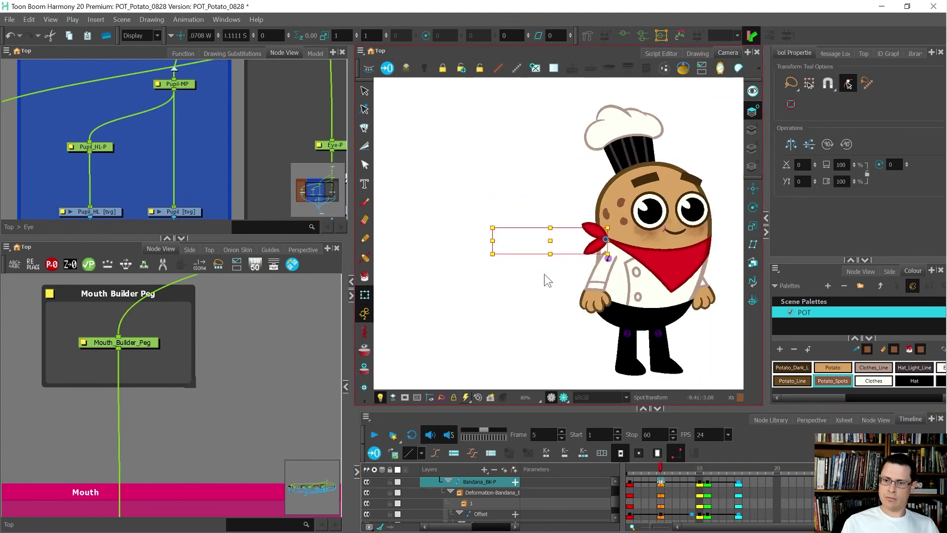
key("period")
key("period")
key("period")
key("period")
key("period")
key("comma")
key("comma")
key("comma")
key("comma")
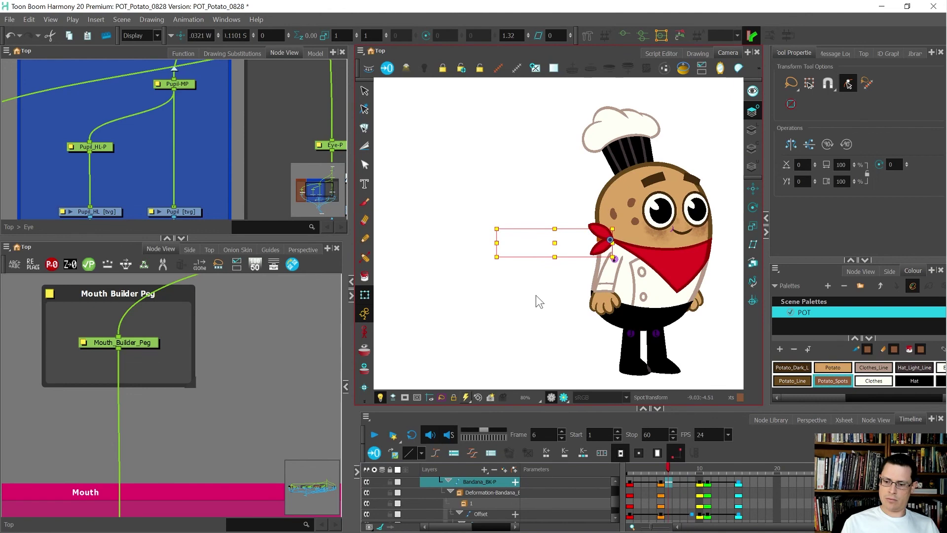
Step: Rotate the back bandana band to 8.25 degrees on frame 6 and check its motion up to frame 10
key("comma")
key("period")
key("period")
key("period")
key("period")
key("period")
key("period")
key("period")
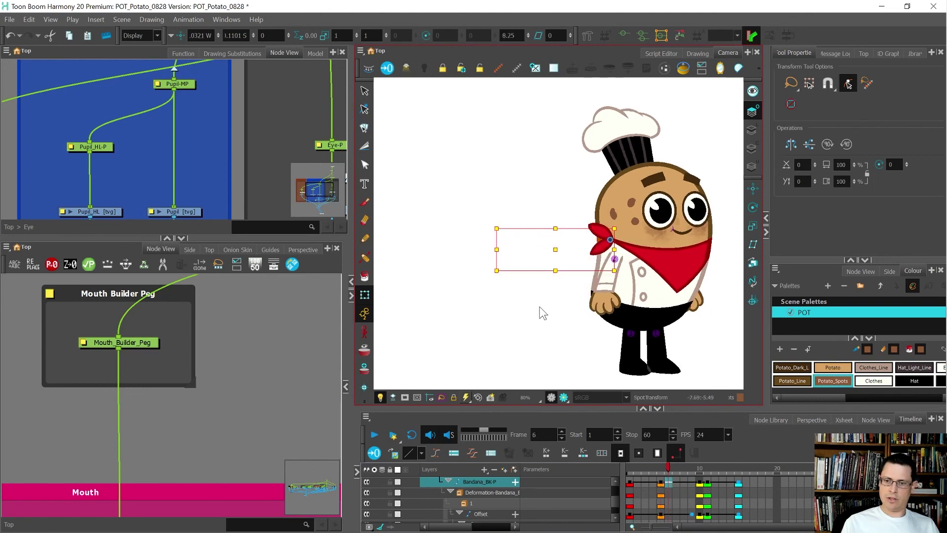
key("comma")
key("comma")
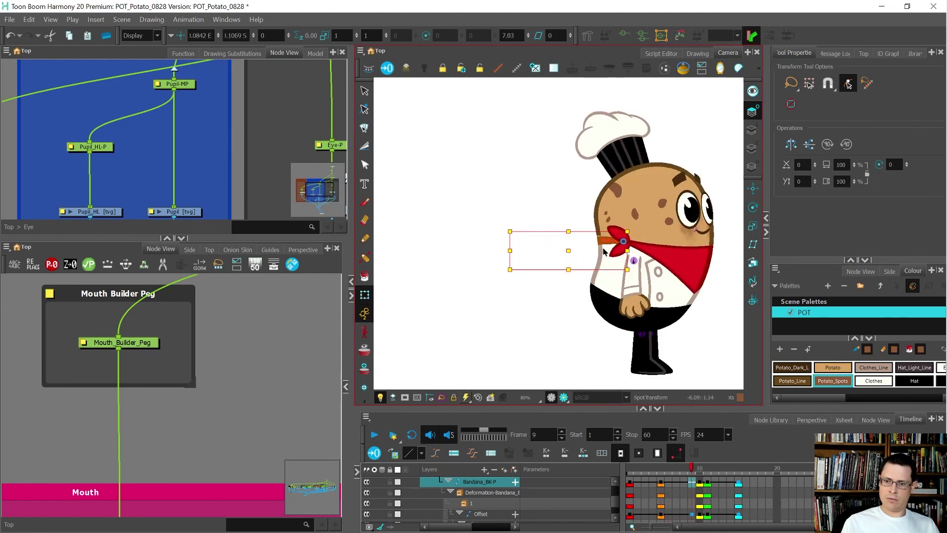
Step: On frame 10, lower the coat deformer's back shoulder point slightly and extend its neckline handle toward the front
scroll(603, 251, "up", 3)
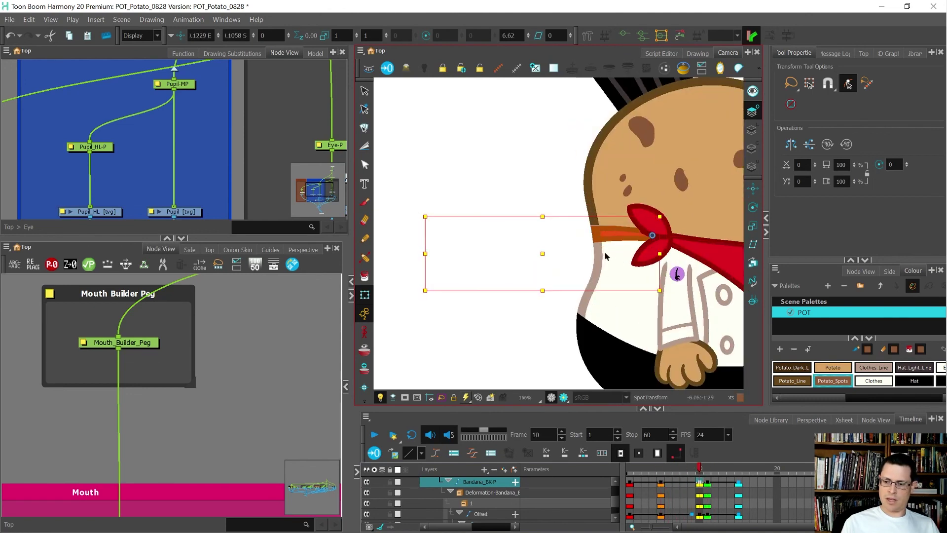
left_click(612, 251)
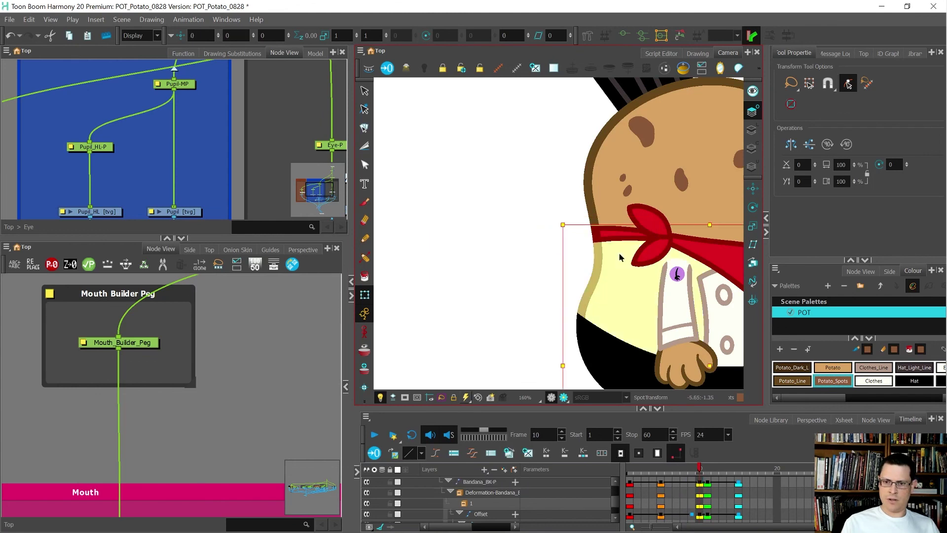
left_click(554, 253)
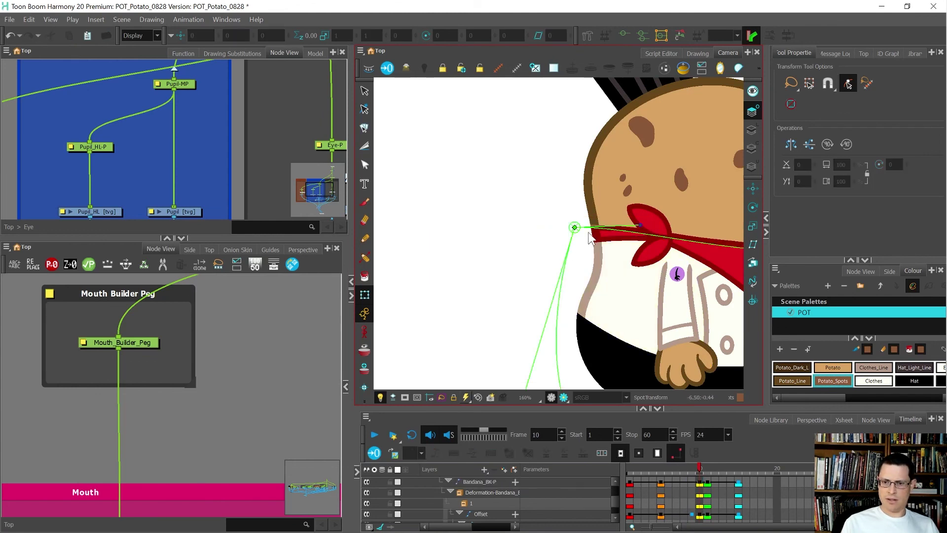
left_click_drag(576, 229, 578, 235)
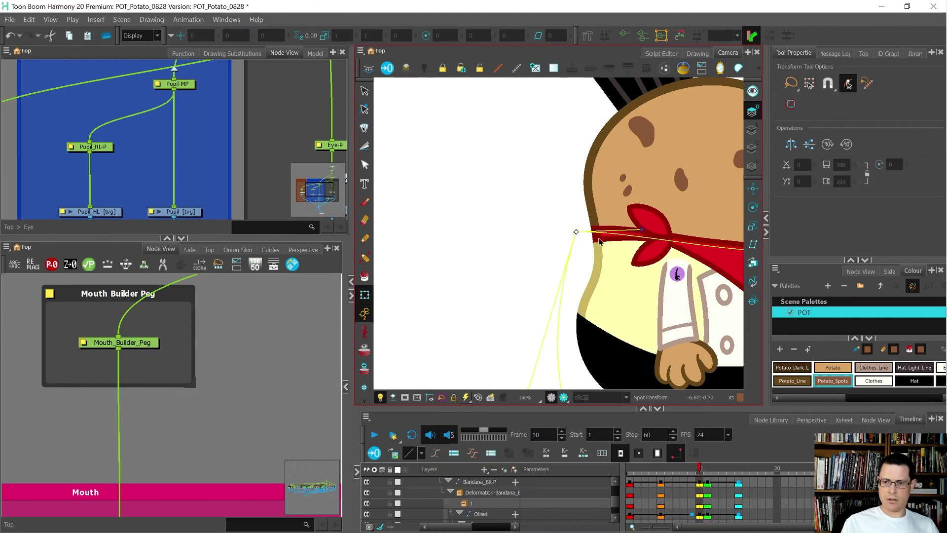
left_click_drag(644, 229, 659, 231)
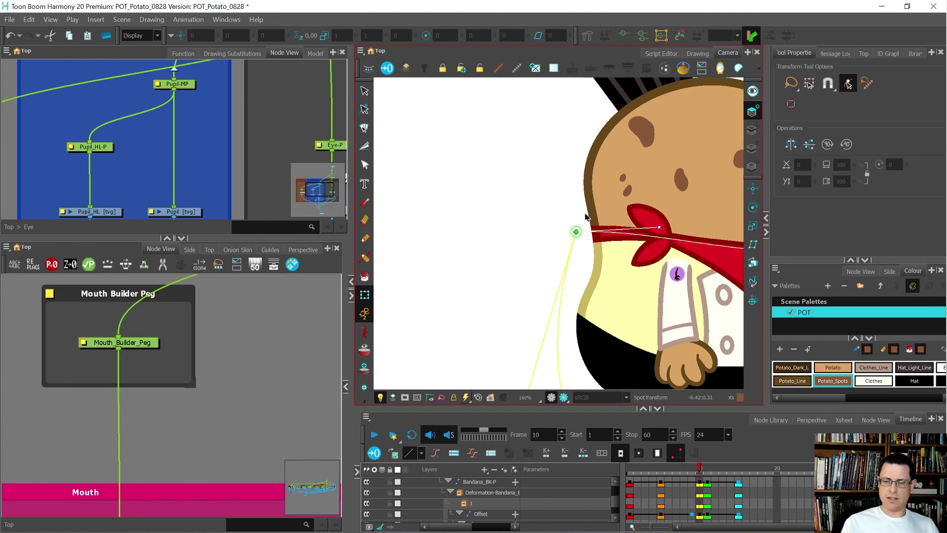
Step: On frame 5, lower the coat deformer's shoulder point on the knot side and reshape the neckline handles at both ends
key("comma")
key("comma")
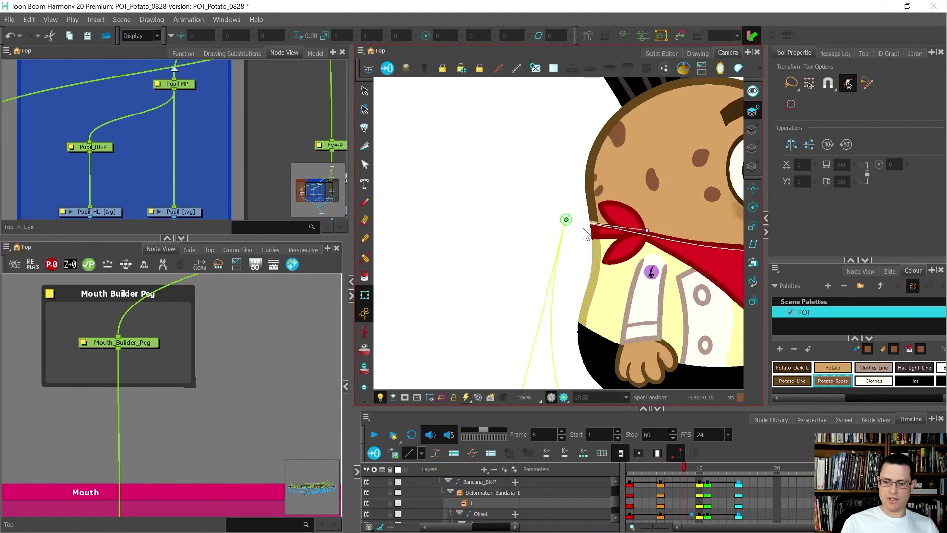
key("comma")
key("comma")
key("comma")
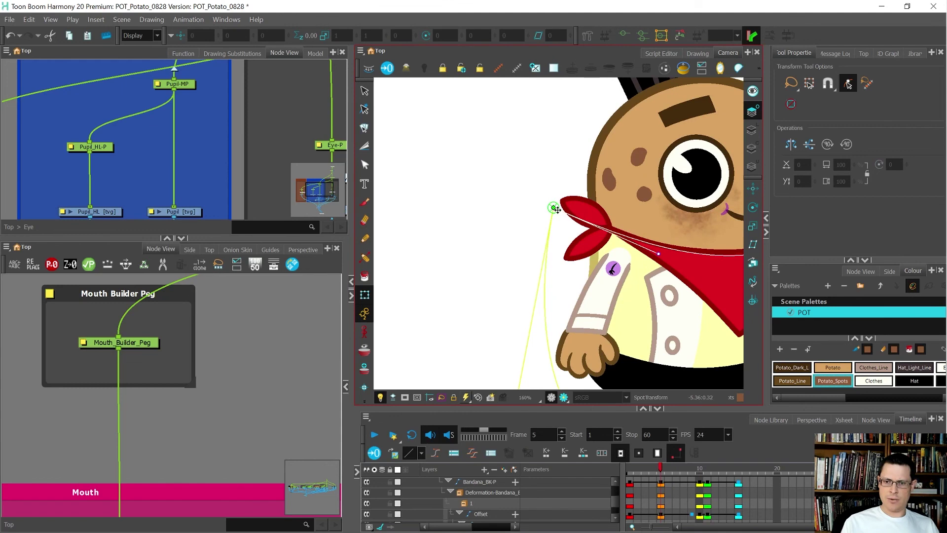
left_click_drag(556, 209, 554, 215)
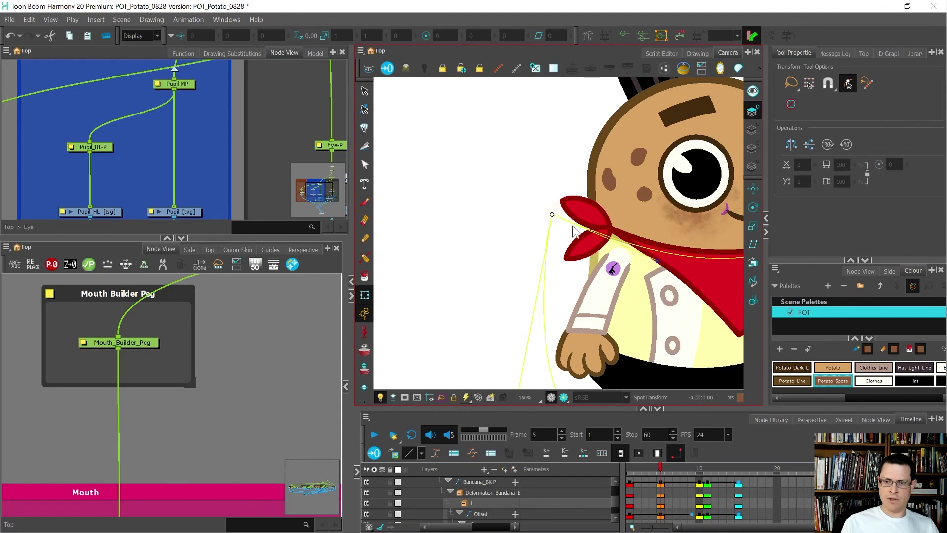
left_click_drag(658, 261, 614, 234)
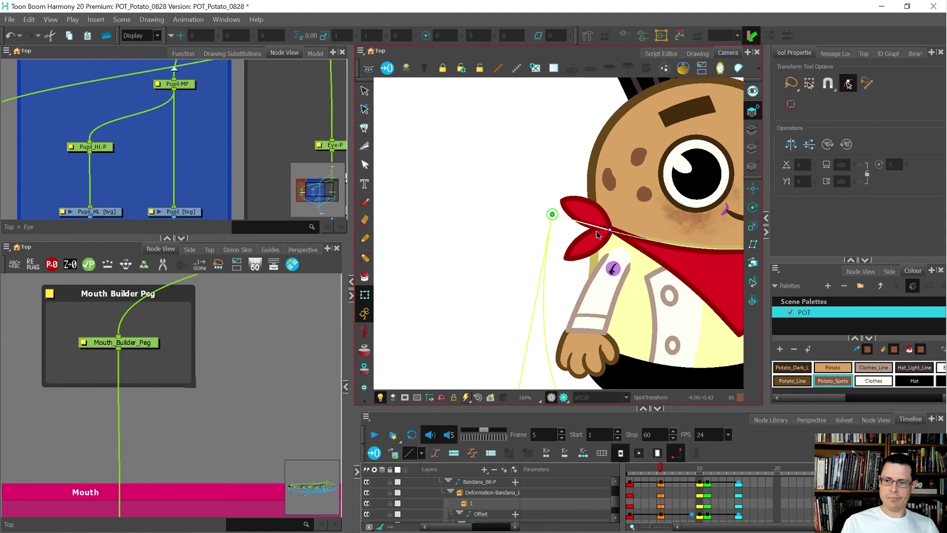
scroll(607, 230, "down", 3)
scroll(654, 243, "up", 3)
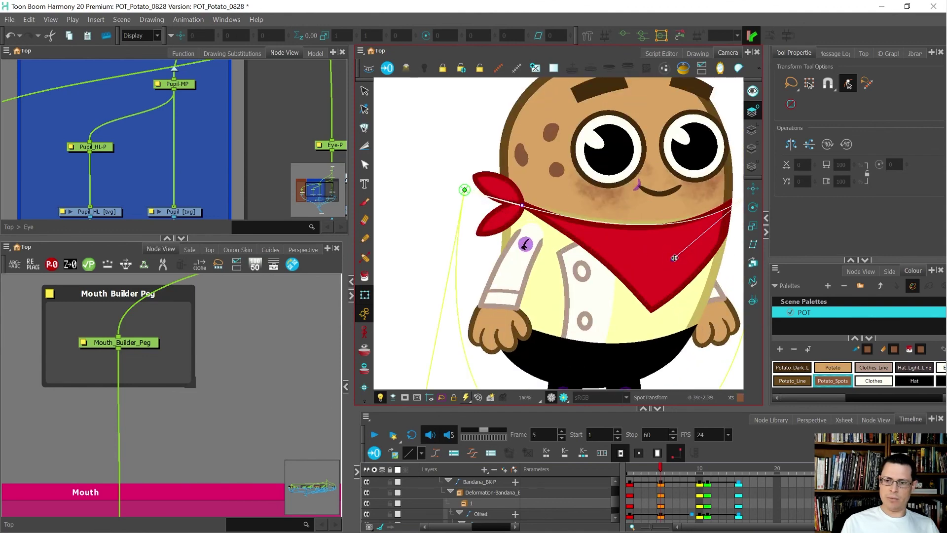
left_click_drag(674, 258, 664, 269)
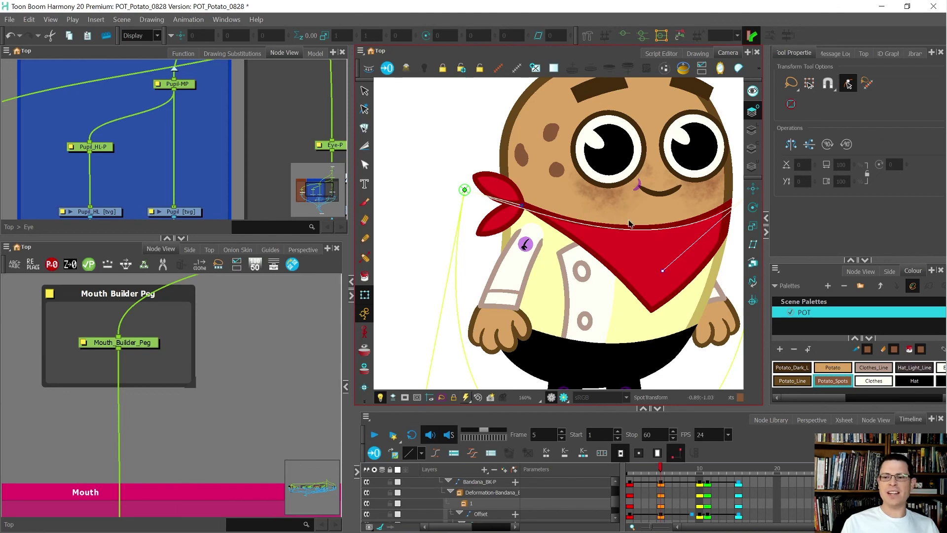
Step: Save the scene, select the coat and locate its Coat drawing node in the node network
key("alt+s")
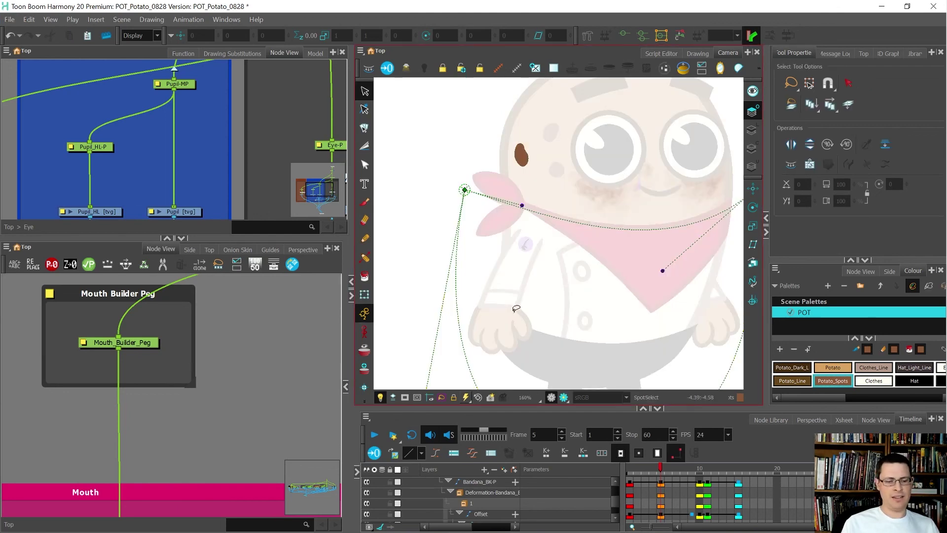
key("shift+t")
left_click(546, 282)
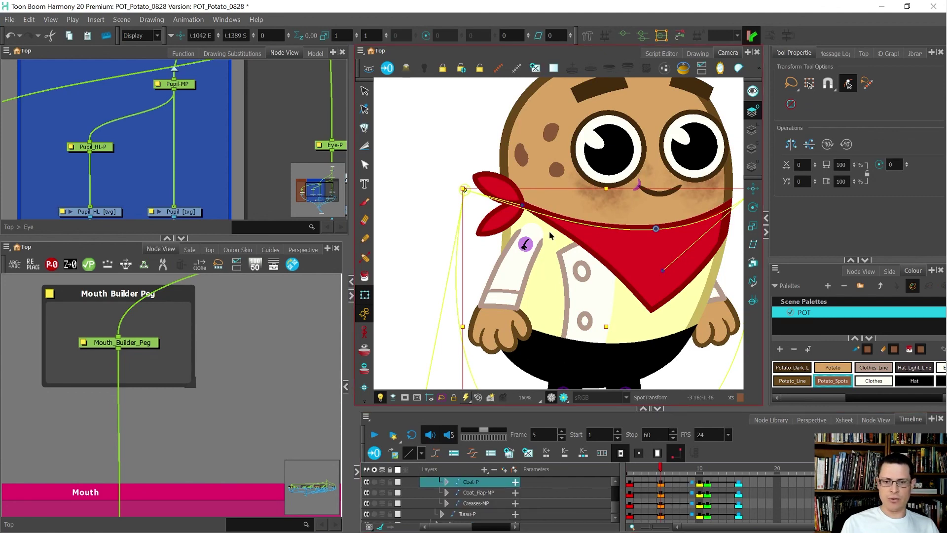
key("o")
scroll(190, 460, "up", 4)
left_click(180, 442)
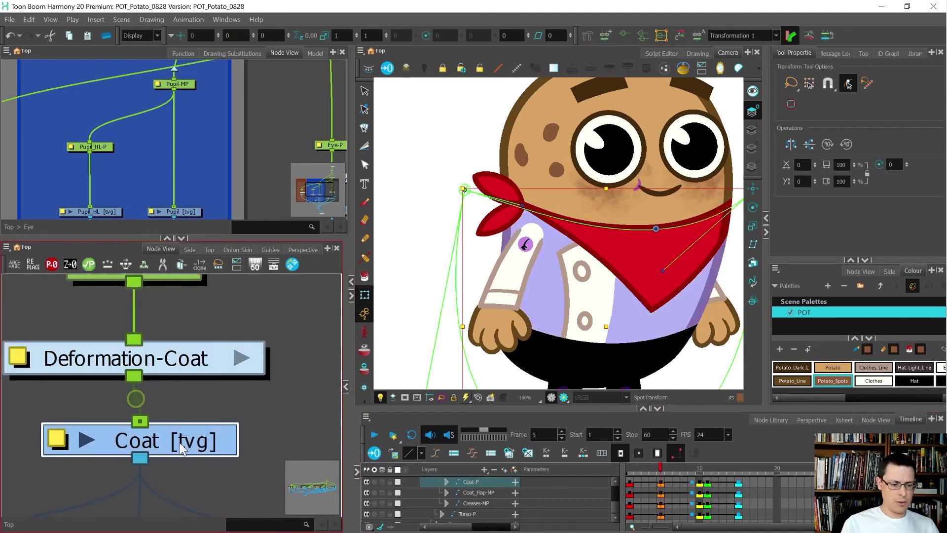
Step: Open the Coat drawing and examine its upper corner and the contents of its separate art layers
left_click(698, 53)
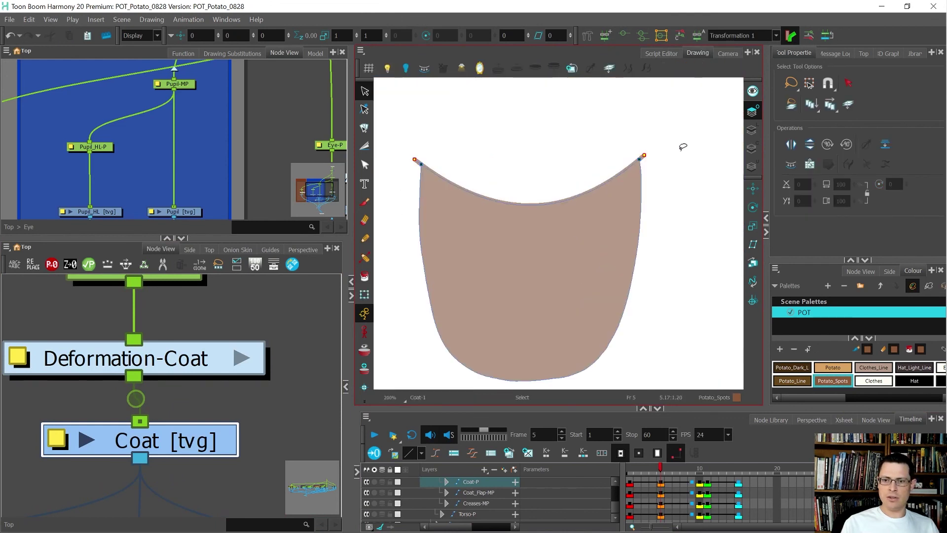
scroll(641, 158, "up", 4)
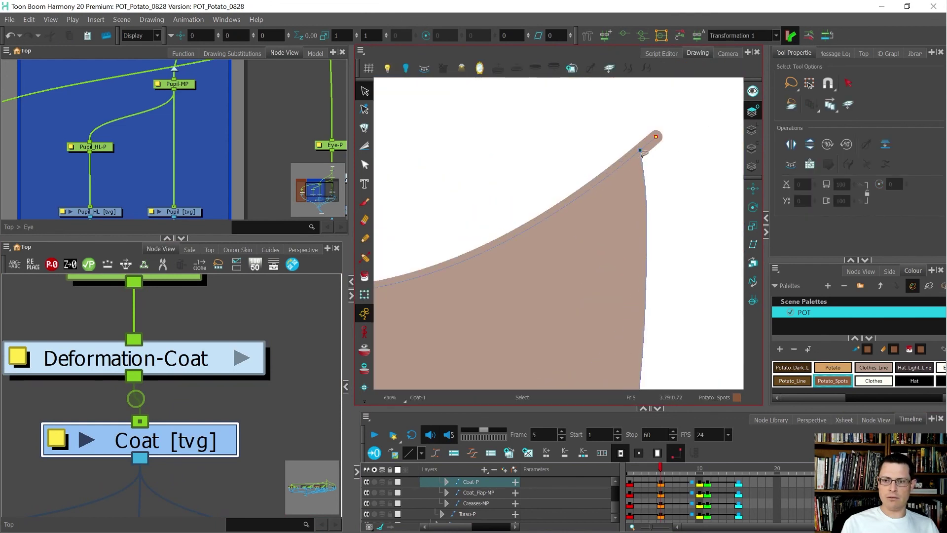
key("Delete")
left_click(752, 129)
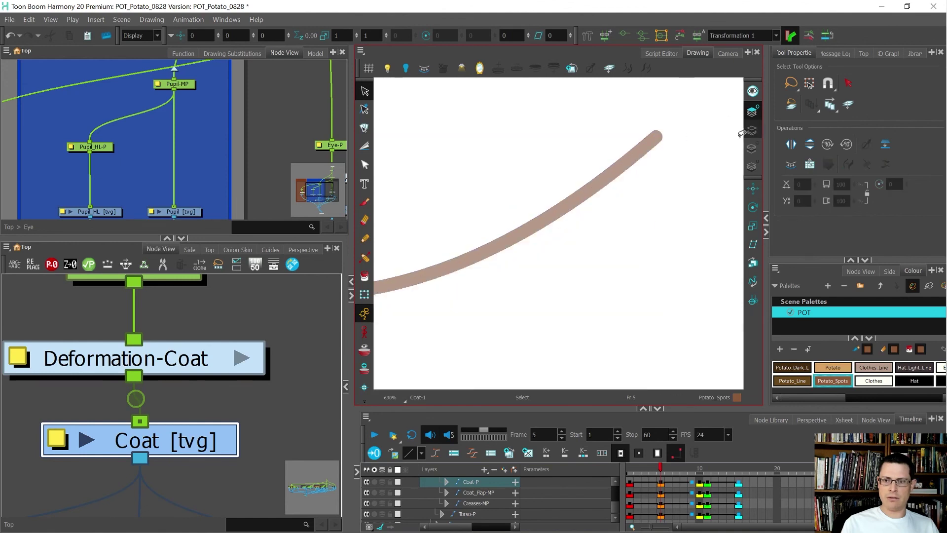
left_click(647, 150)
key("Delete")
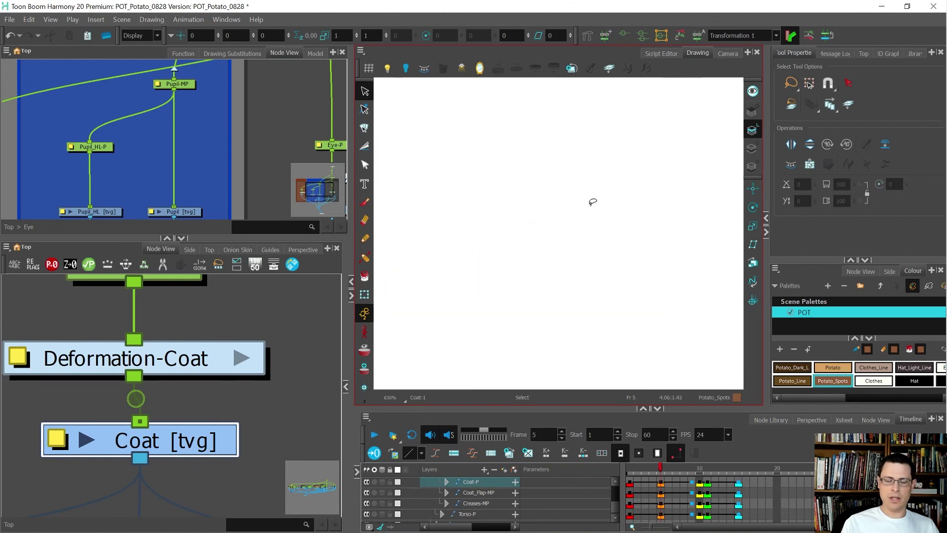
scroll(244, 363, "down", 6)
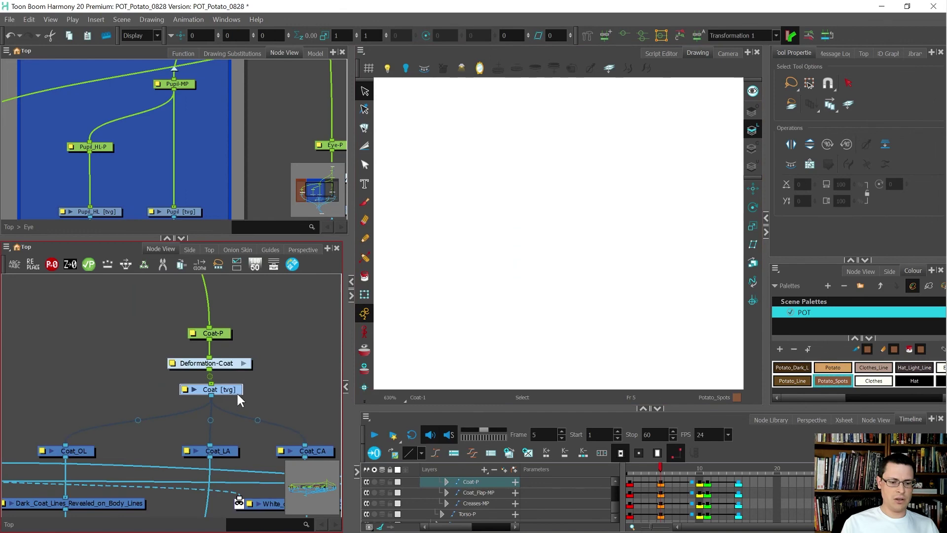
Step: Return from the Coat drawing to the camera view with the Transform tool active and go to frame 1
scroll(152, 438, "down", 5)
scroll(159, 463, "up", 4)
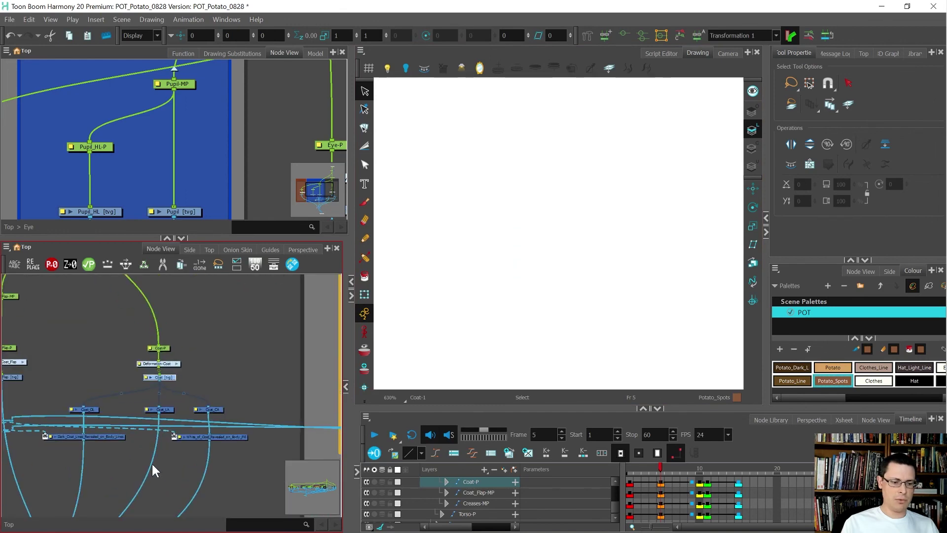
left_click(682, 69)
left_click(727, 53)
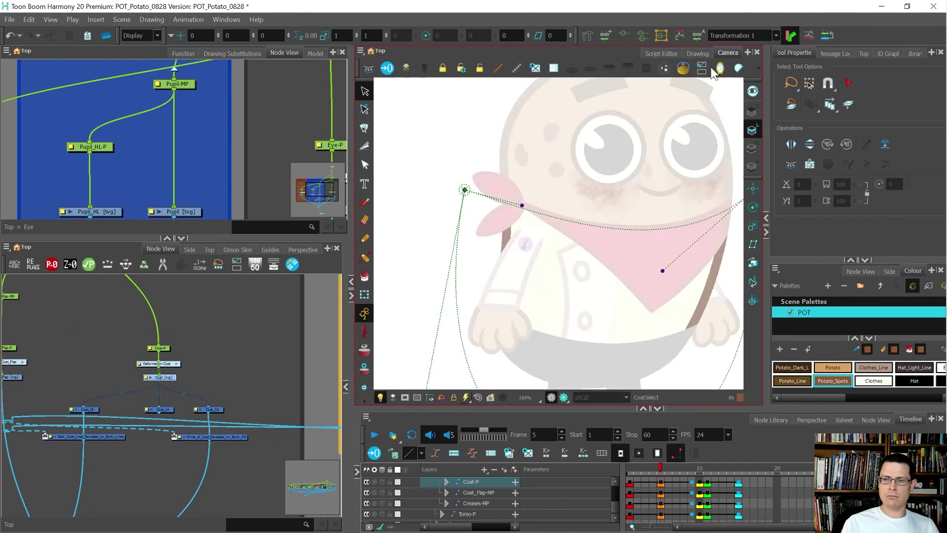
key("shift+t")
key("2")
key("comma")
key("comma")
key("comma")
key("comma")
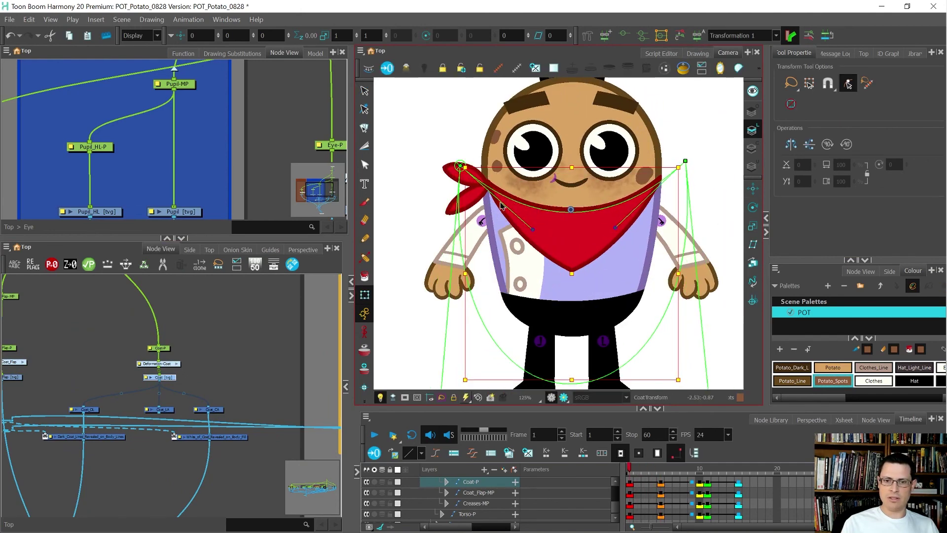
Step: Step through frames 1 to 12 with the coat and its deformer selected, examining the neckline against the bandana and body
key("period")
key("period")
key("period")
key("period")
key("period")
key("period")
key("period")
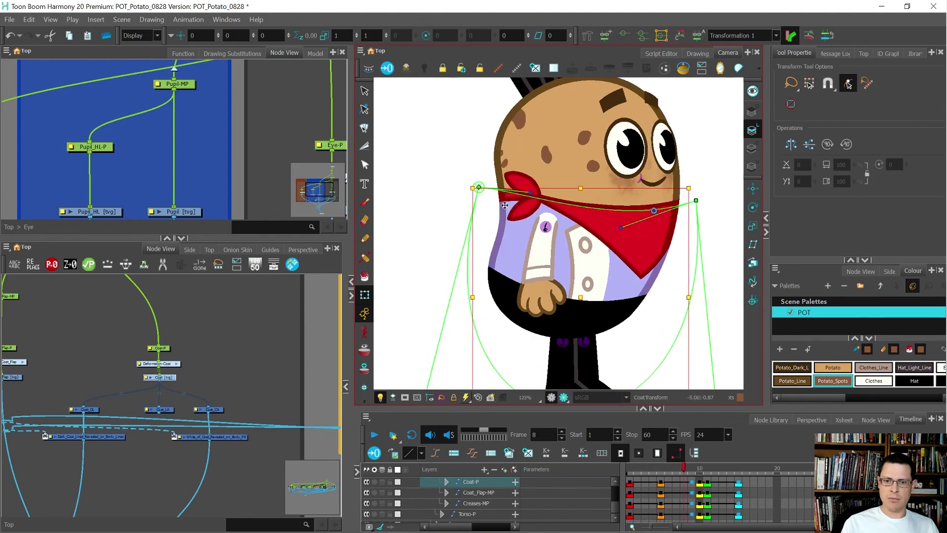
key("period")
key("period")
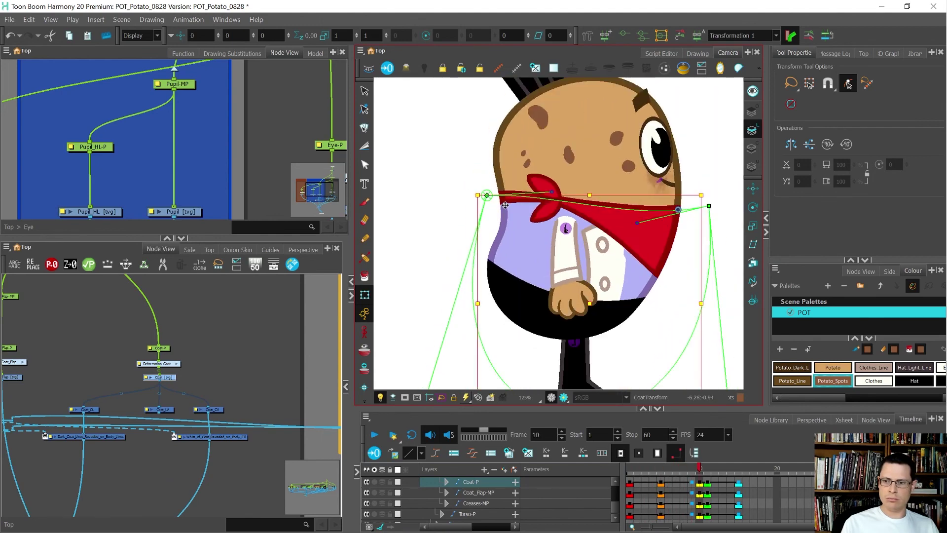
key("period")
key("period")
key("1")
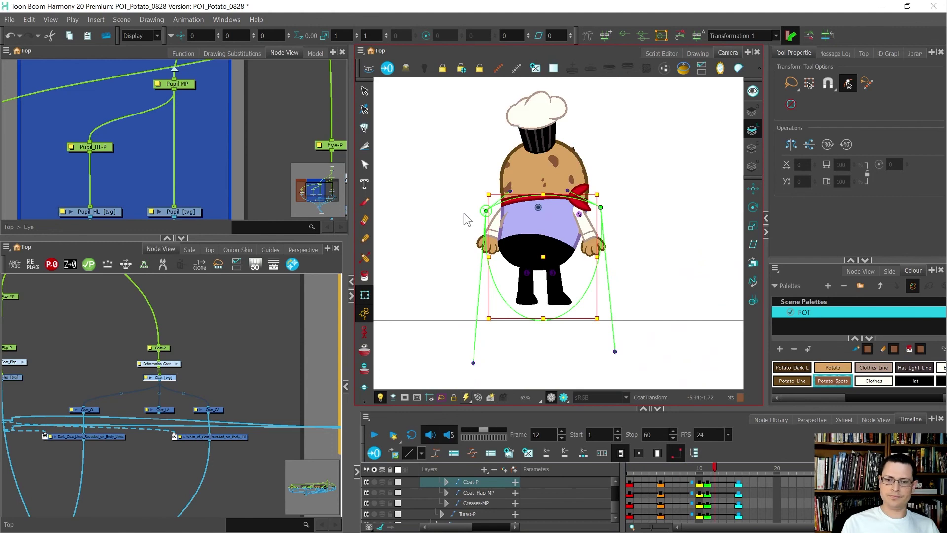
Step: Deselect the coat and step back and forth through the turnaround up to frame 15, examining the whole character's motion between poses
left_click(464, 212)
key("comma")
key("comma")
key("comma")
key("comma")
key("comma")
key("comma")
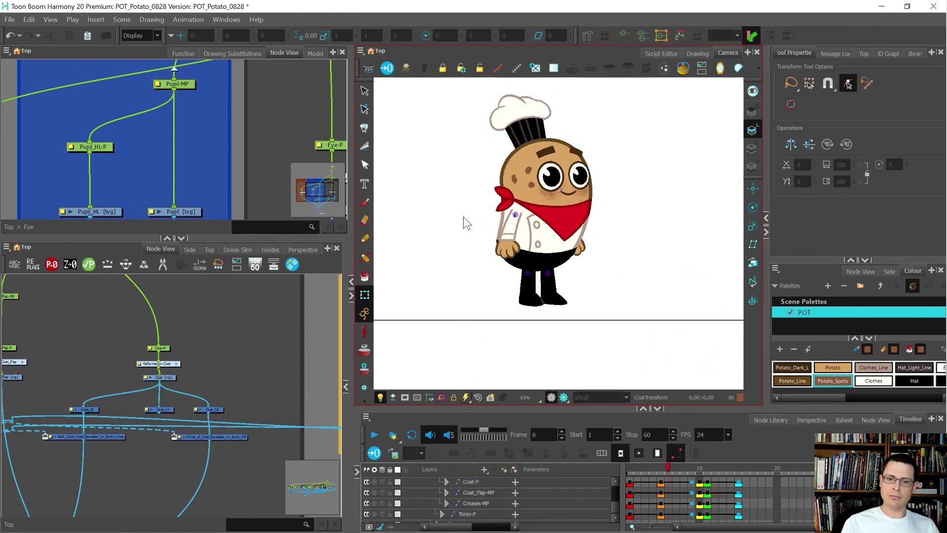
key("period")
key("period")
key("period")
key("period")
key("period")
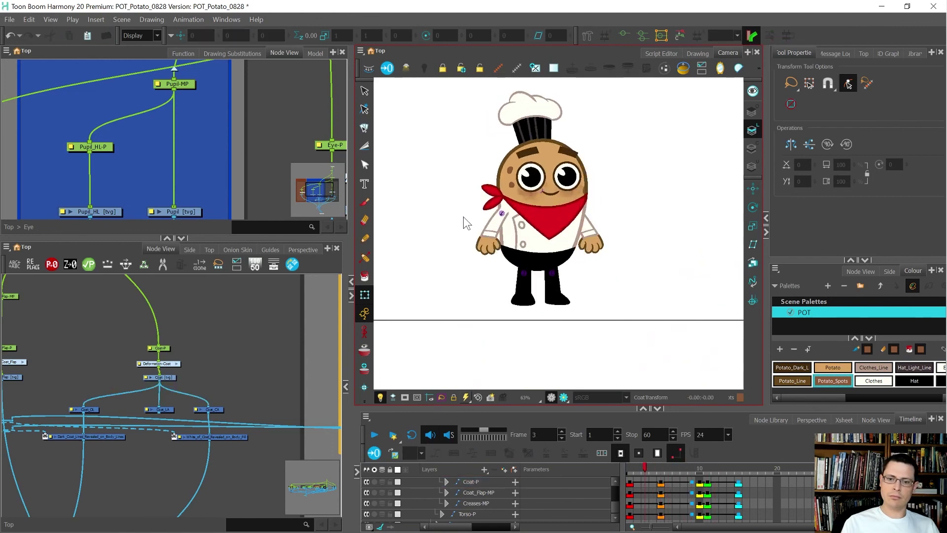
key("period")
key("period")
key("period")
key("period")
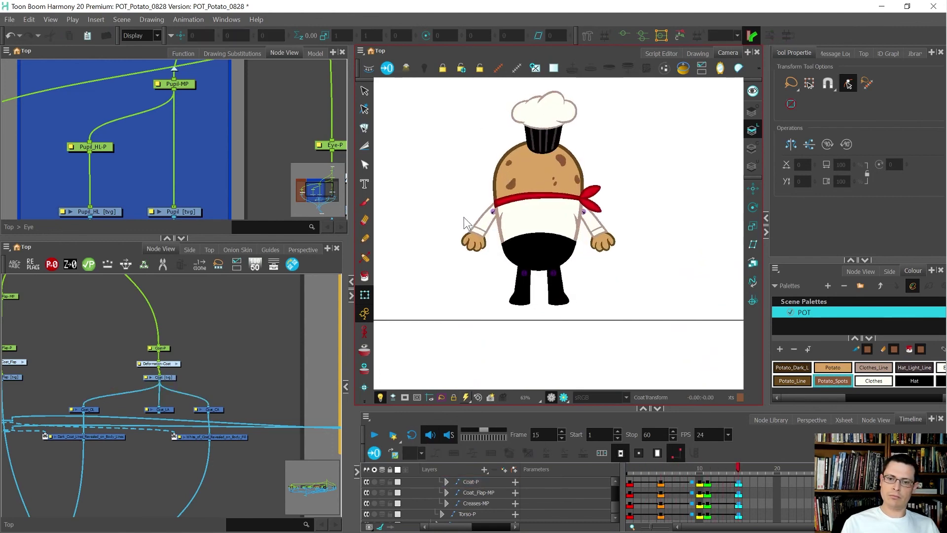
key("comma")
key("comma")
key("comma")
key("comma")
key("comma")
key("comma")
key("comma")
key("comma")
key("comma")
key("comma")
key("comma")
key("comma")
key("comma")
key("comma")
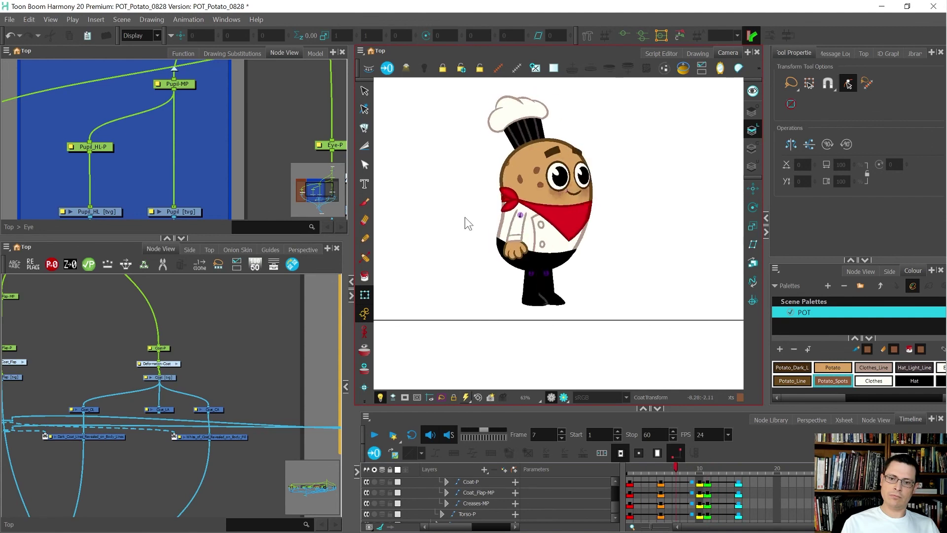
key("period")
key("period")
key("period")
key("period")
key("period")
key("period")
key("period")
key("period")
key("period")
key("period")
key("period")
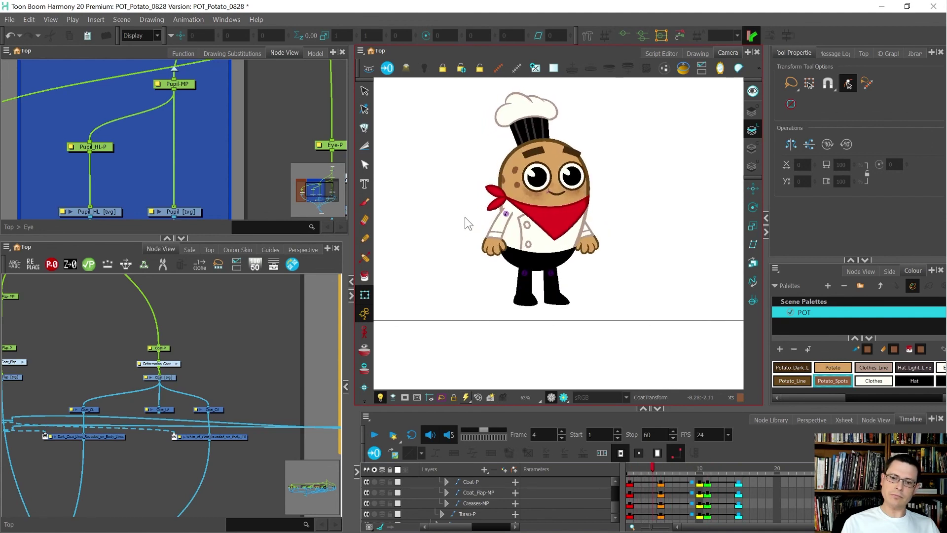
key("comma")
key("comma")
key("comma")
key("comma")
key("comma")
key("comma")
key("comma")
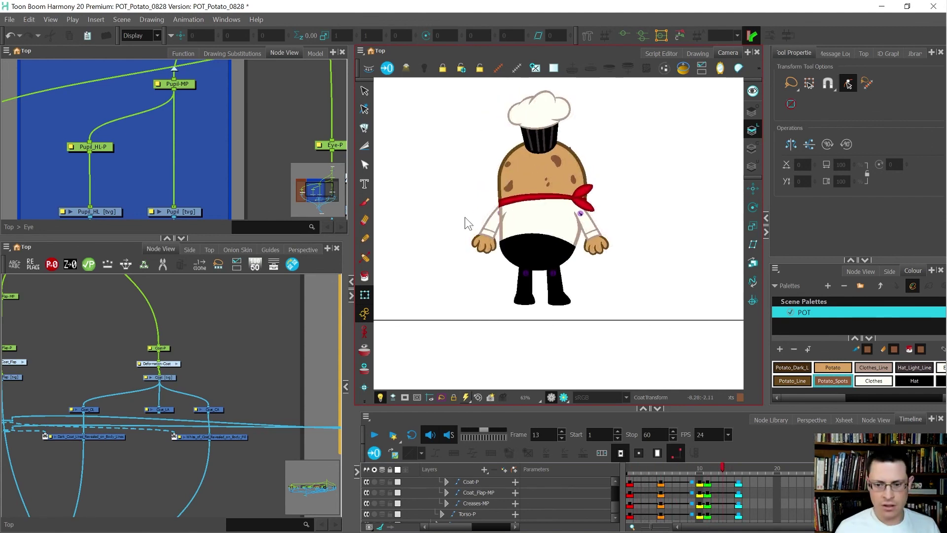